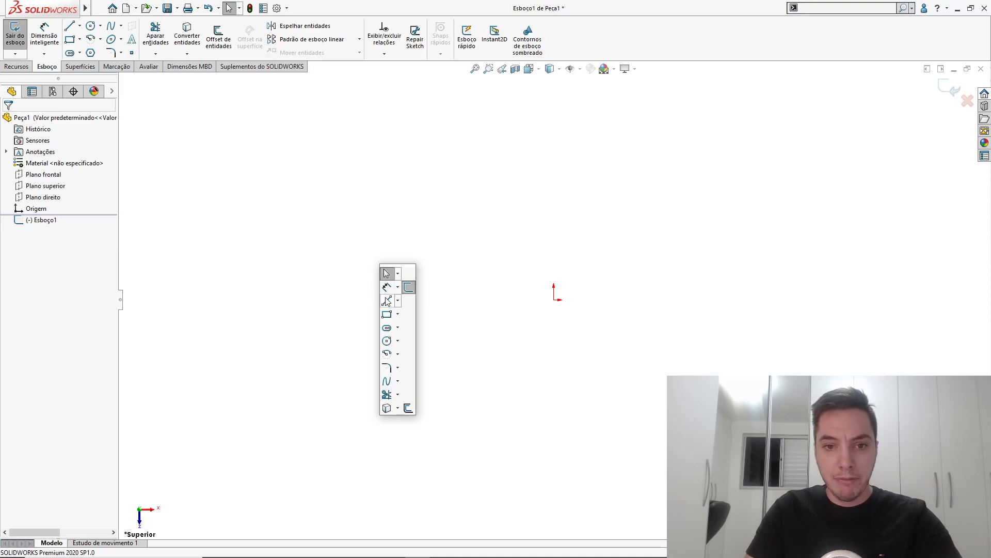
# Sketch a horizontal line about 120 mm long from the origin, continuing into an upward tangent arc of about 24 mm radius.
pyautogui.click(555, 300)
pyautogui.click(797, 294)
pyautogui.moveTo(707, 295); pyautogui.dragTo(708, 304)
pyautogui.click(707, 304)
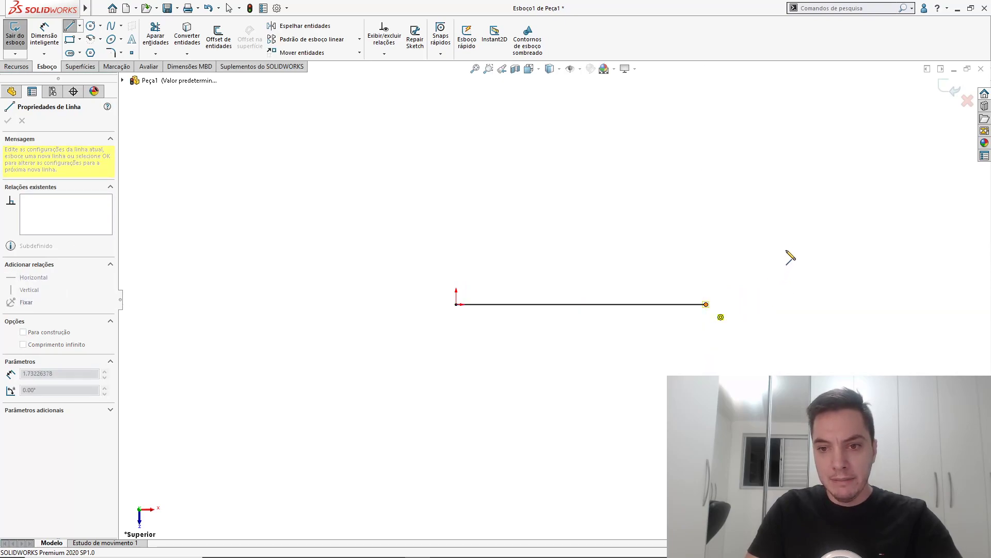
pyautogui.press('a')
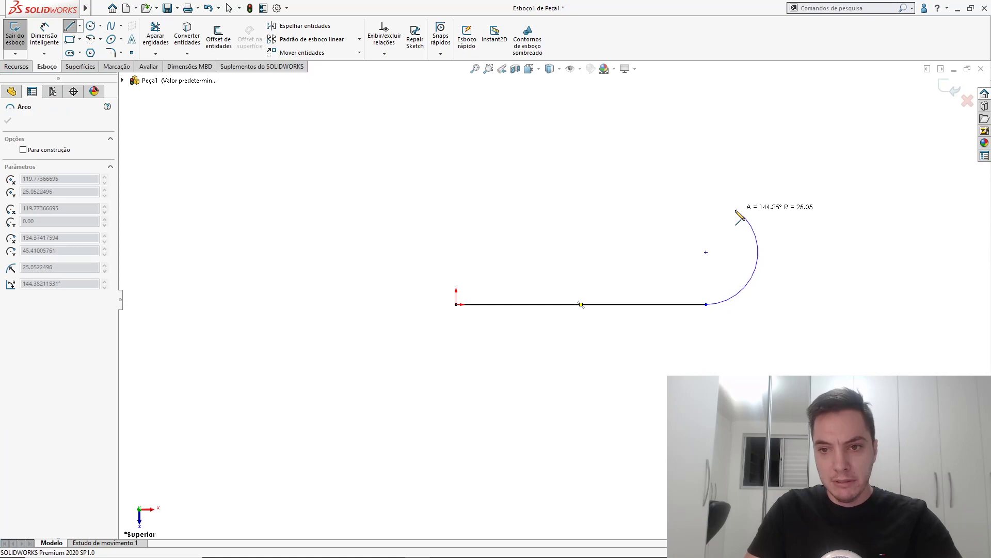
pyautogui.click(733, 212)
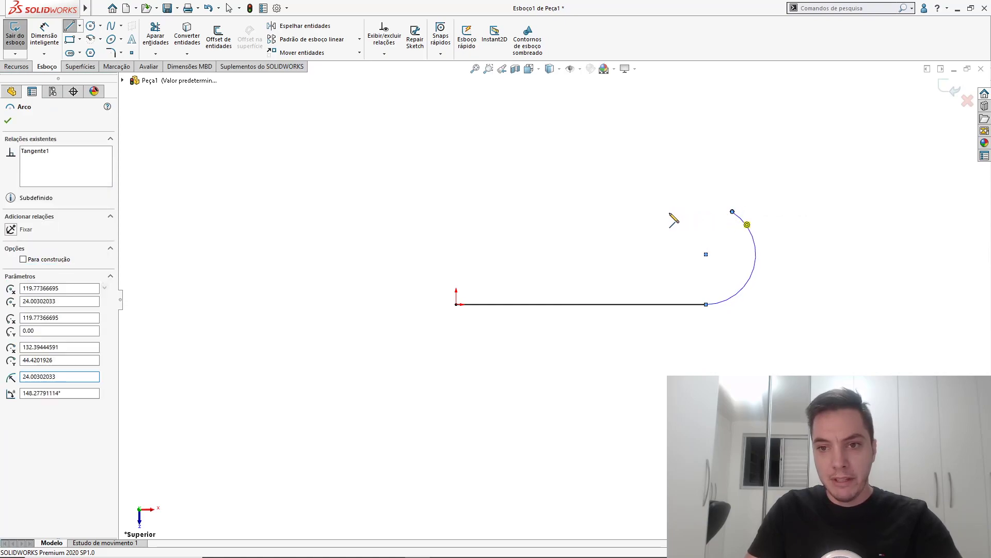
pyautogui.press('Escape')
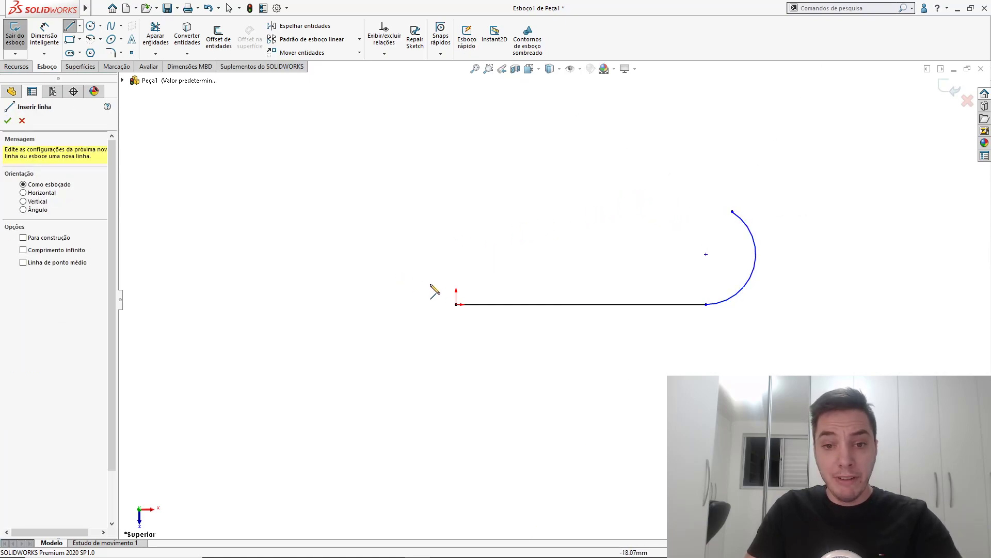
# Close the hook outline with a vertical line about 15.5 mm high at the origin, a parallel upper line, an inner tangent arc and a slanted end line.
pyautogui.click(456, 305)
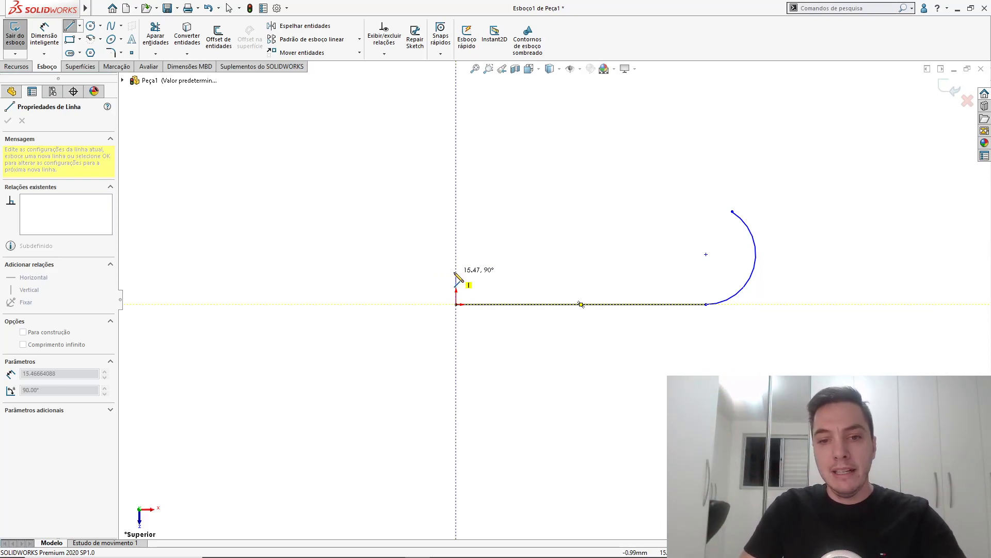
pyautogui.click(456, 271)
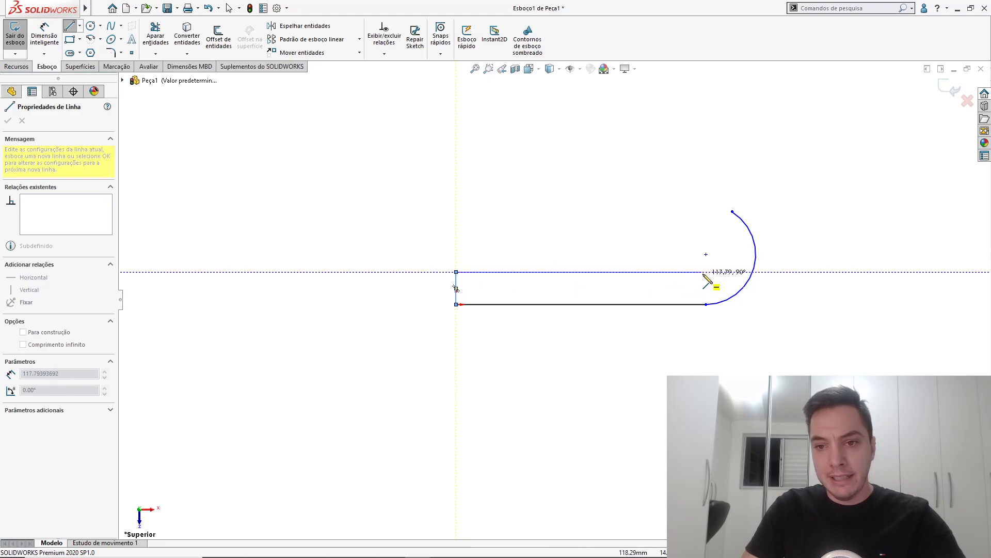
pyautogui.click(707, 280)
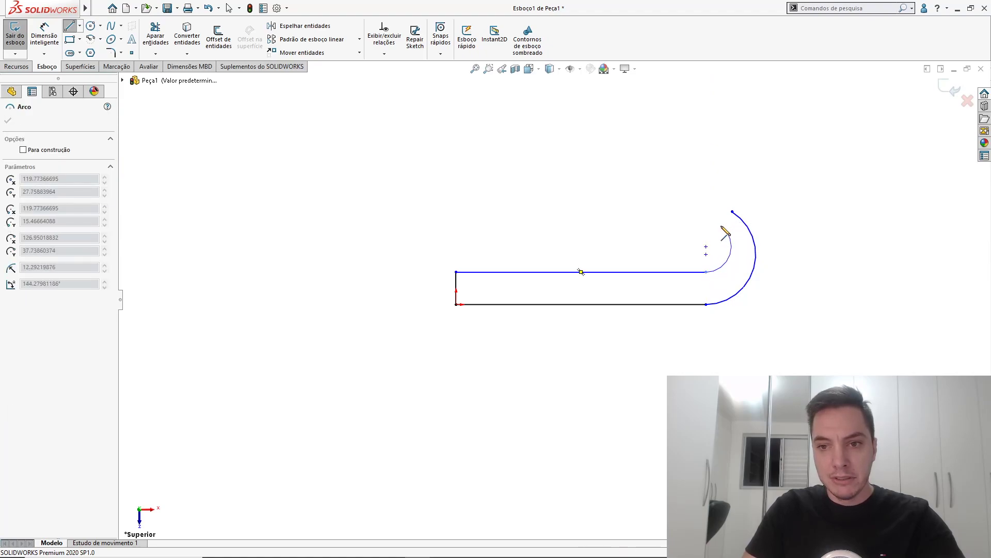
pyautogui.click(722, 227)
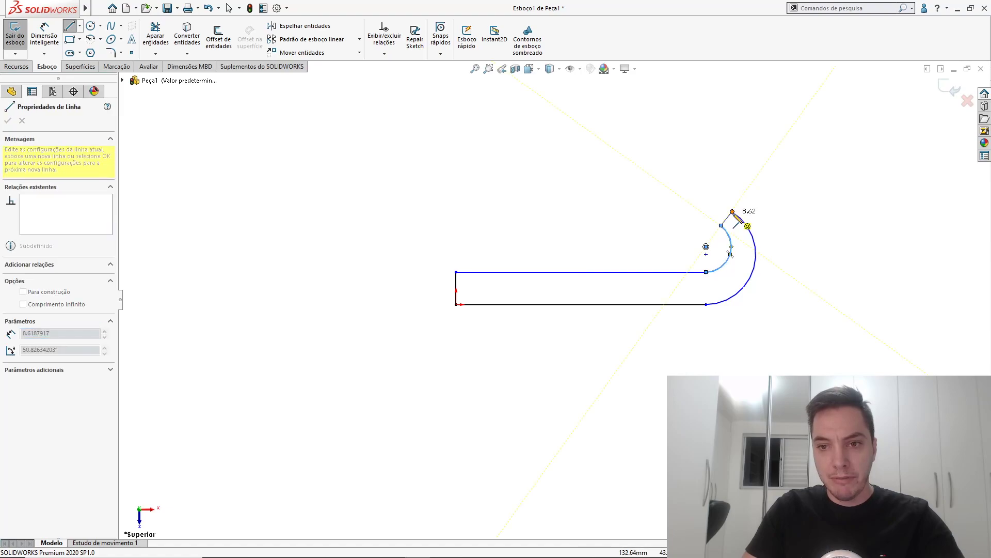
pyautogui.click(733, 212)
pyautogui.press('Escape')
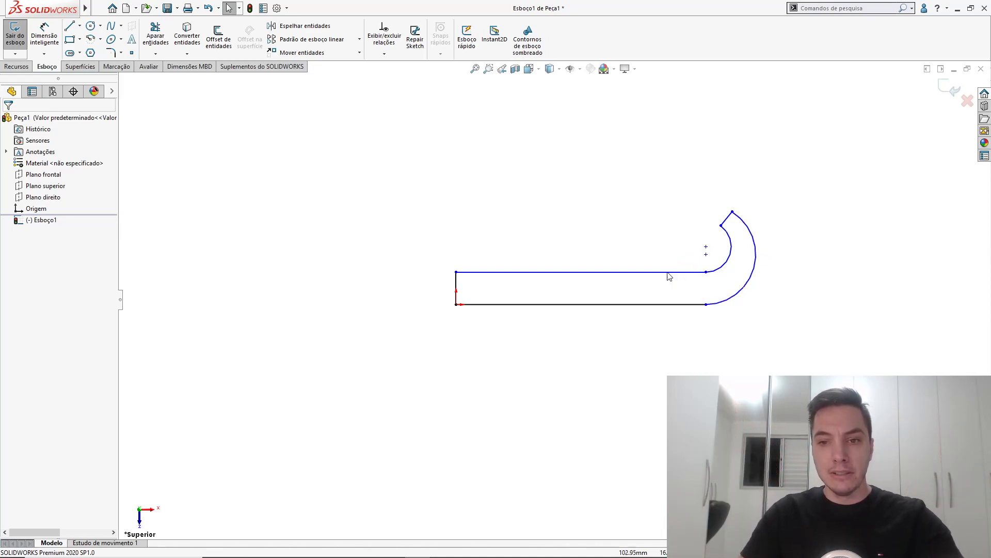
# Add an equal relation between the upper and lower horizontal lines of the hook profile.
pyautogui.click(658, 307)
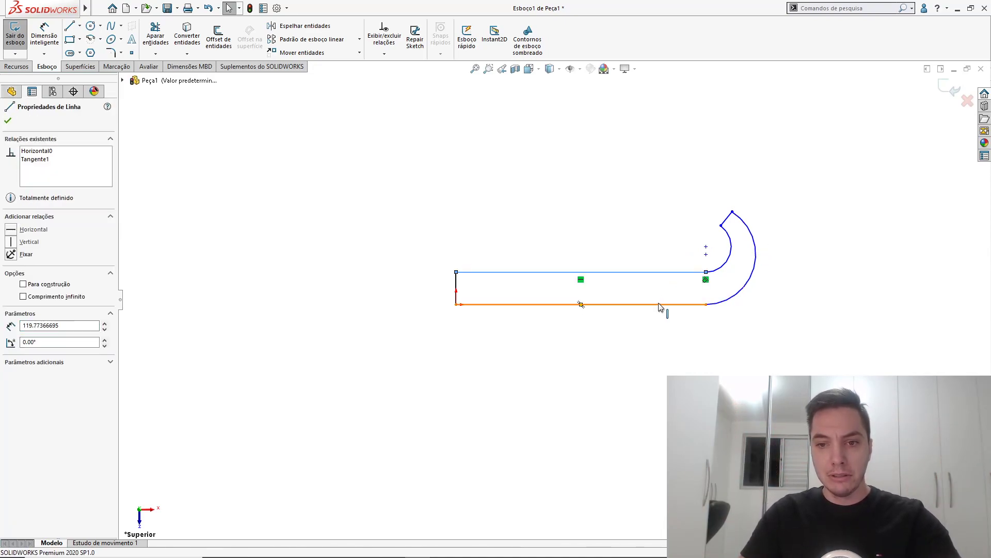
pyautogui.keyDown('ctrl'); pyautogui.click(658, 307); pyautogui.keyUp('ctrl')
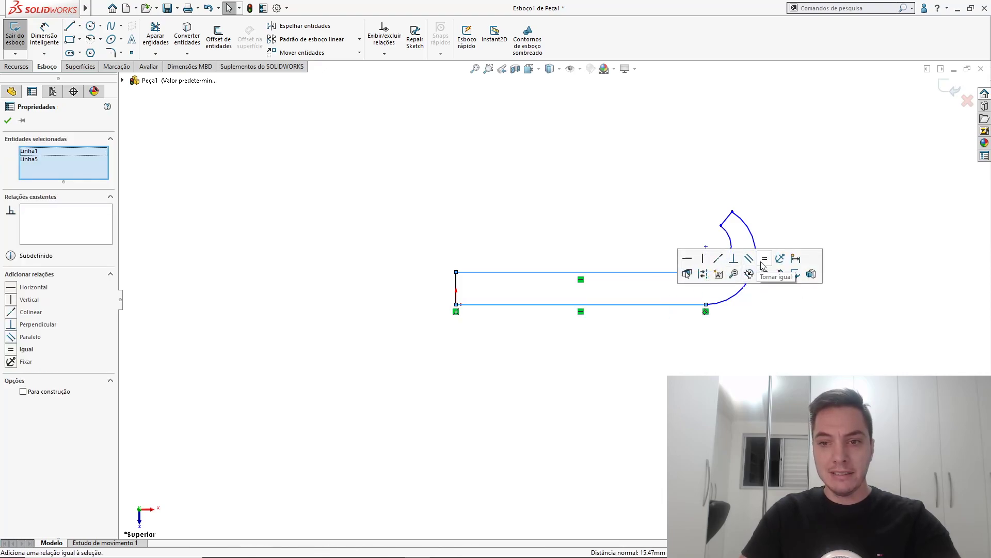
pyautogui.click(666, 248)
pyautogui.scroll(-2, 712, 273)
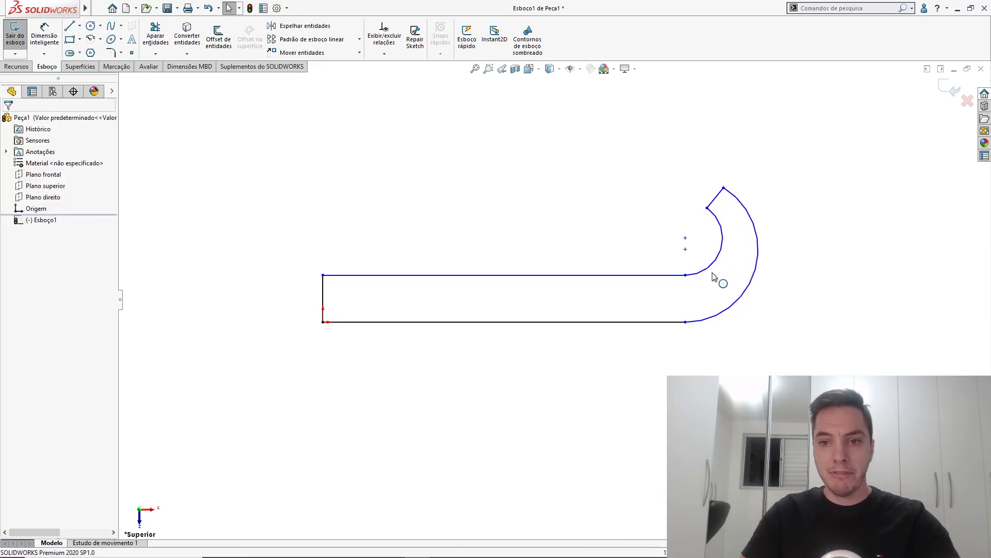
# Align both arc centres vertically with the inner arc's start point, and pull the outer arc's free end outward.
pyautogui.click(686, 250)
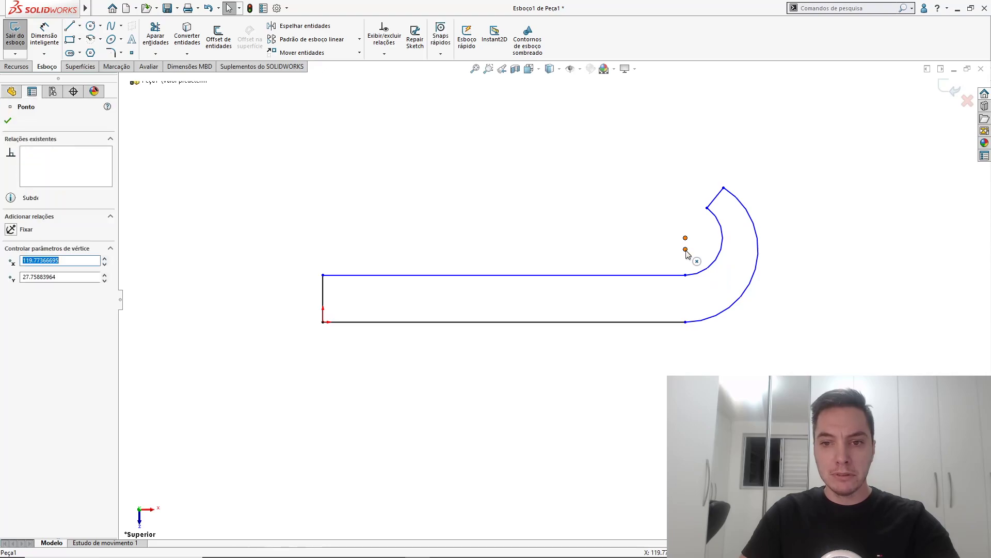
pyautogui.keyDown('ctrl'); pyautogui.click(686, 275); pyautogui.keyUp('ctrl')
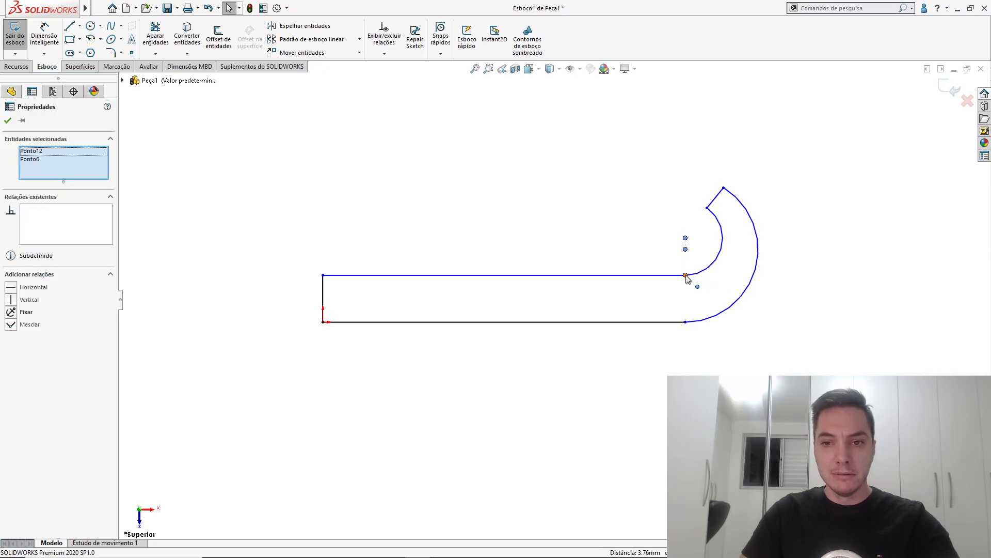
pyautogui.moveTo(685, 282); pyautogui.dragTo(698, 275)
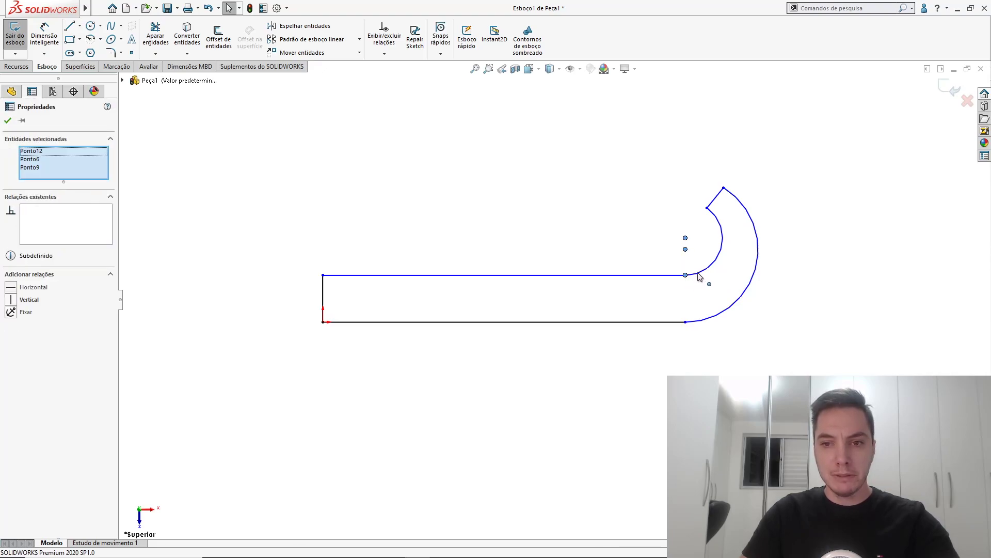
pyautogui.click(663, 213)
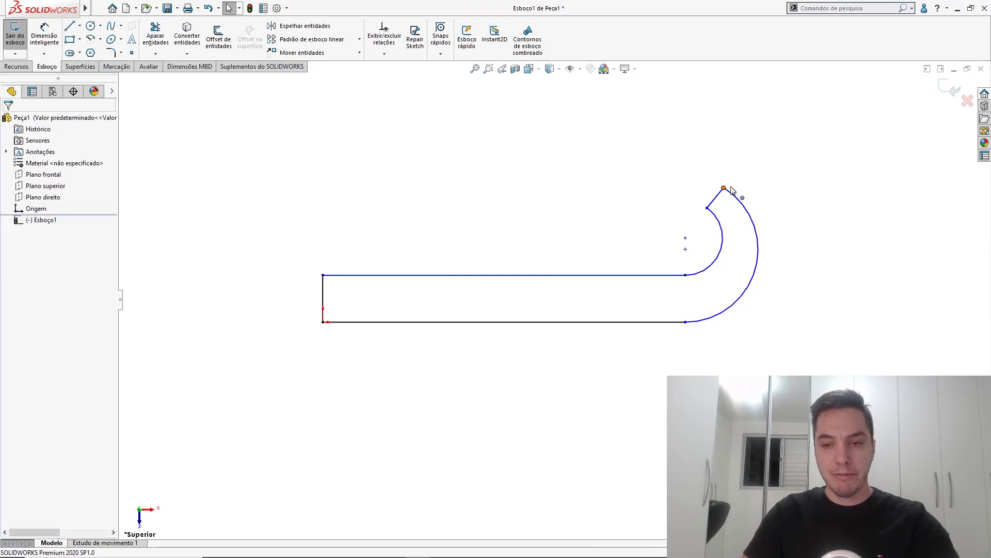
pyautogui.moveTo(724, 187); pyautogui.dragTo(752, 155)
pyautogui.click(679, 190)
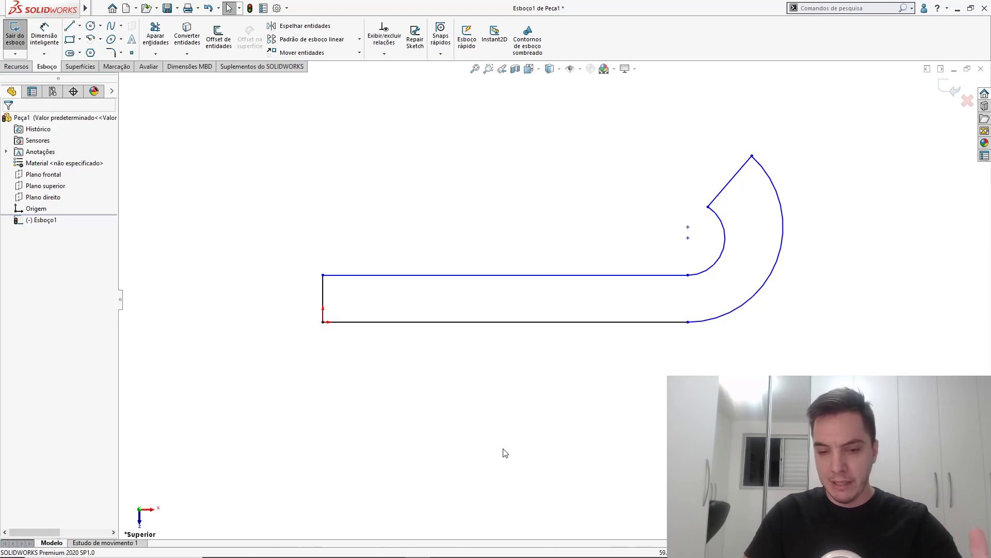
# Consult the hook end in the PowerPoint drawing, and make the slanted end line coincident with the outer arc's centre in the SOLIDWORKS sketch.
pyautogui.moveTo(468, 543)
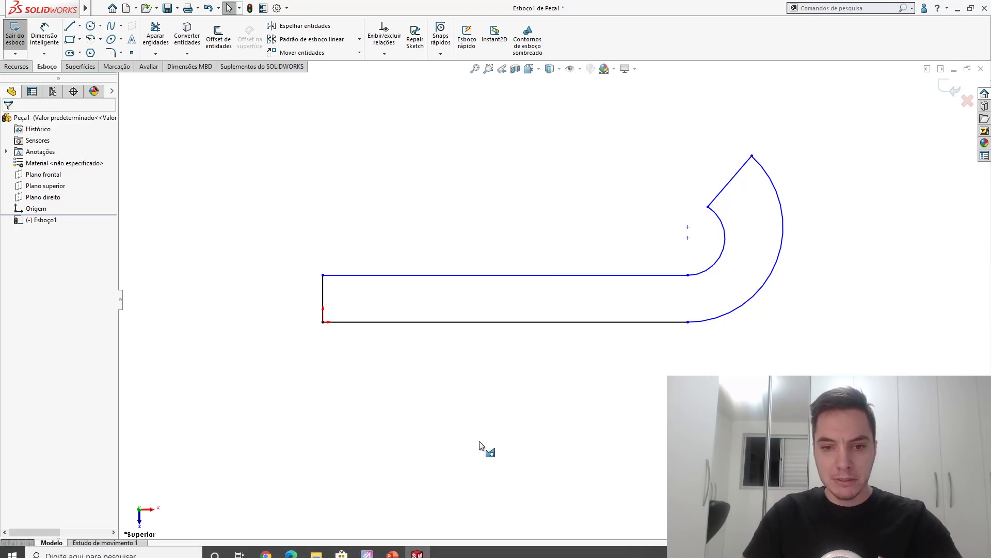
pyautogui.hotkey('alt', 'Tab')
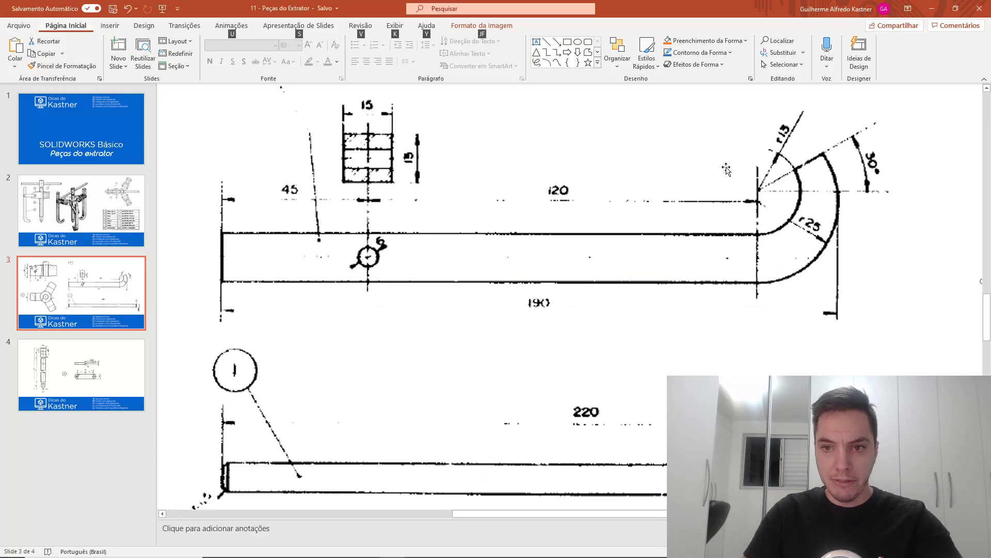
pyautogui.press('alt')
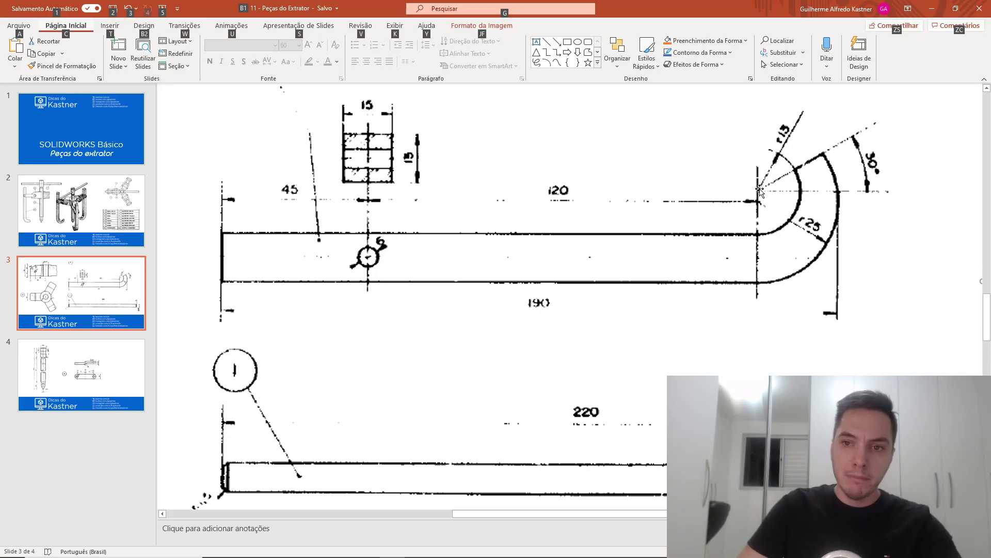
pyautogui.hotkey('alt', 'Tab')
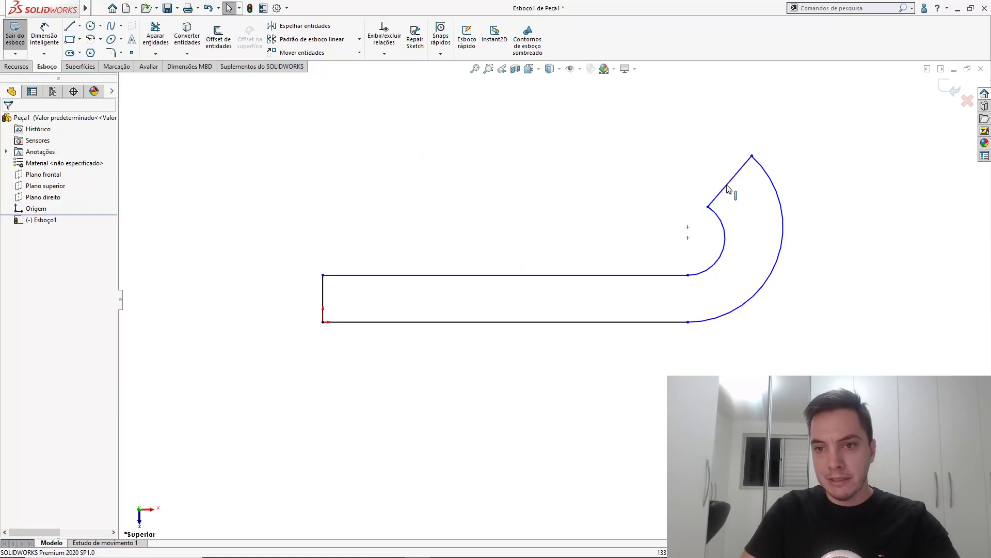
pyautogui.click(708, 207)
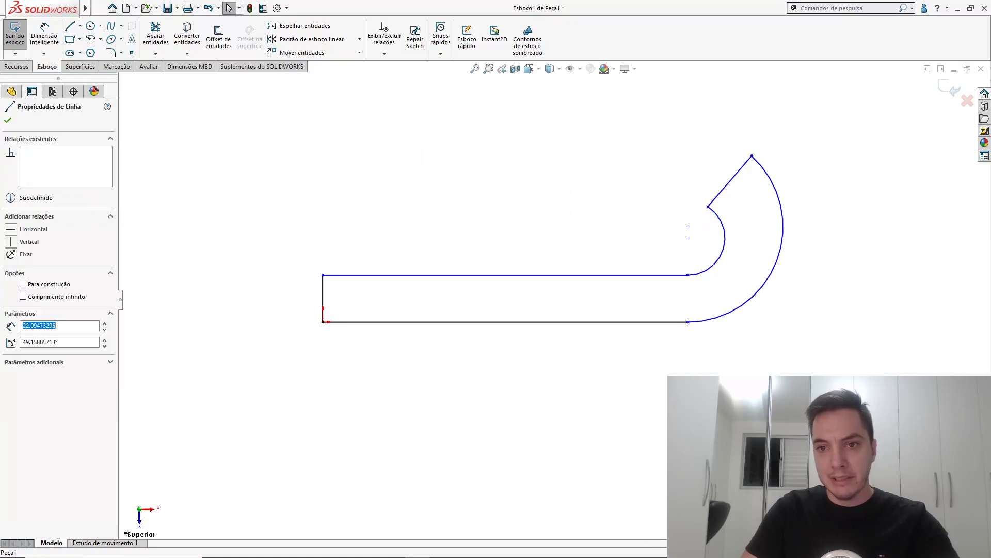
pyautogui.scroll(-2, 711, 212)
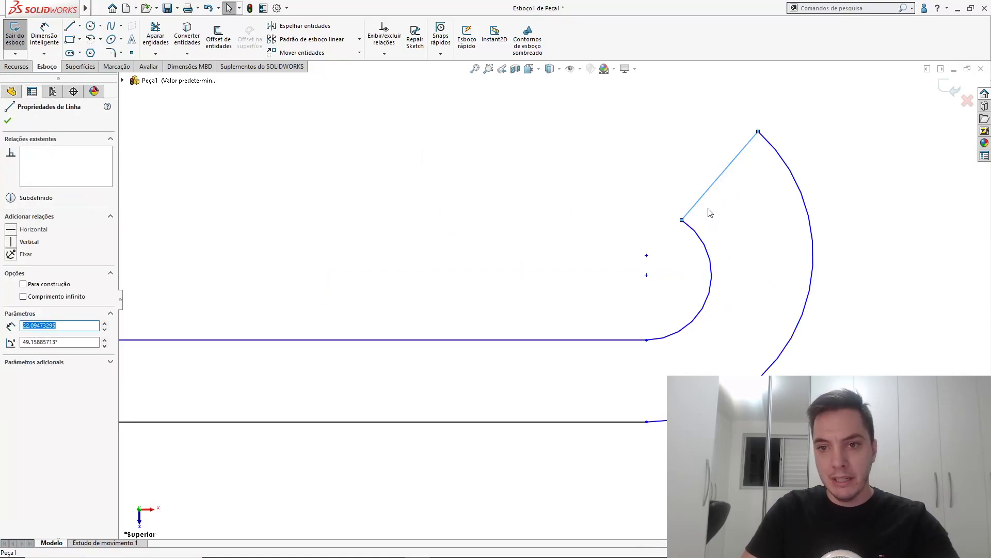
pyautogui.click(647, 256)
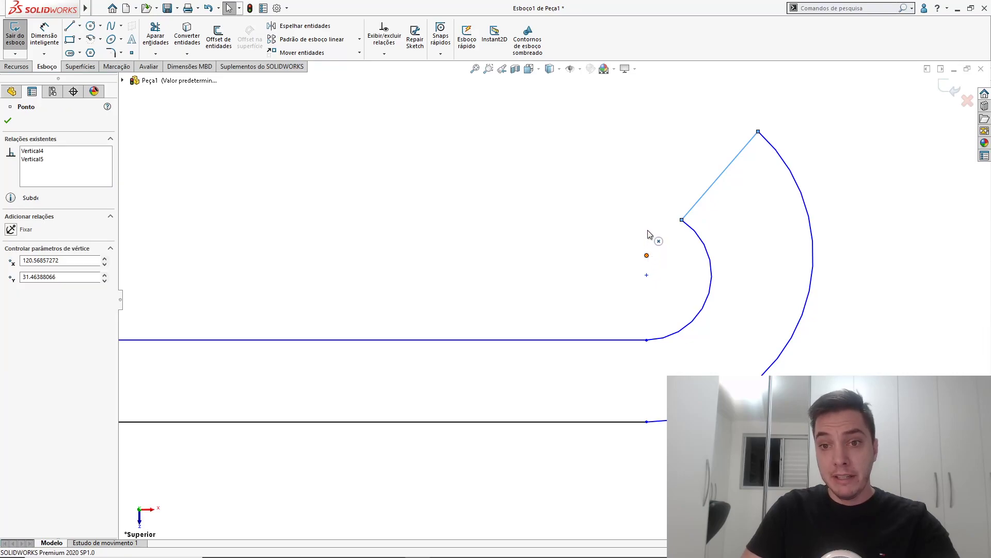
pyautogui.click(695, 209)
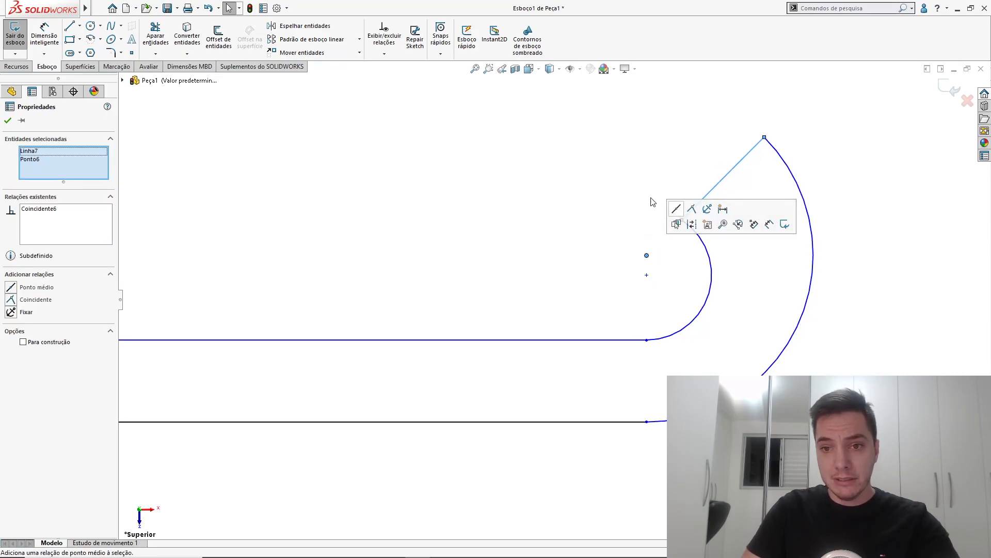
pyautogui.click(656, 203)
pyautogui.moveTo(764, 137)
pyautogui.mouseDown()
pyautogui.moveTo(781, 170)
pyautogui.moveTo(768, 127)
pyautogui.moveTo(787, 136)
pyautogui.moveTo(782, 121)
pyautogui.mouseUp()
pyautogui.click(635, 153)
pyautogui.scroll(4, 624, 163)
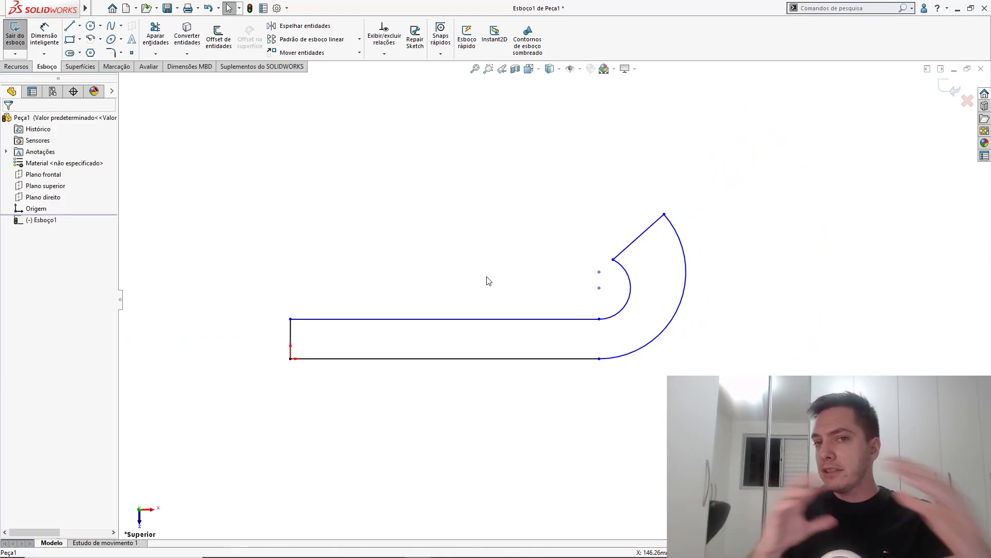
pyautogui.press('s')
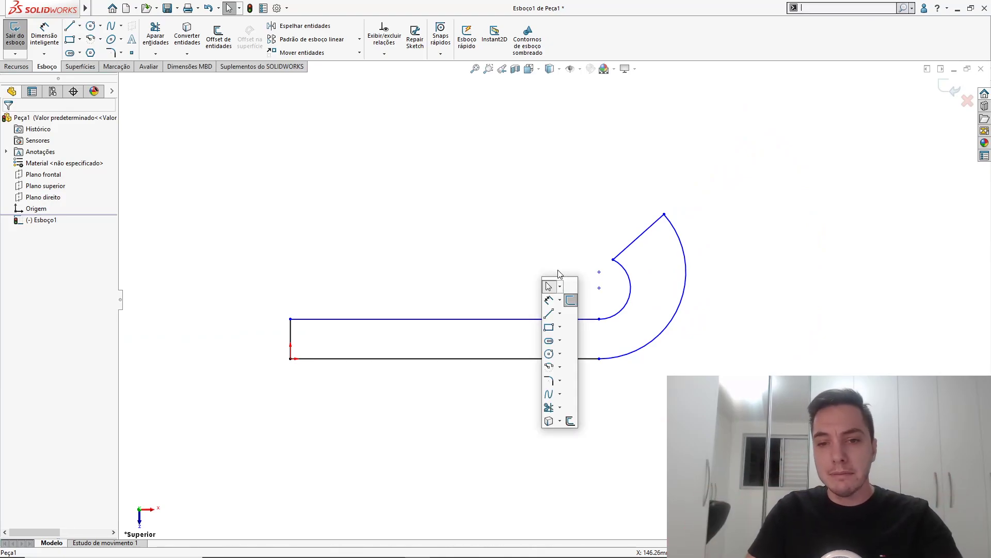
pyautogui.click(548, 299)
pyautogui.click(551, 322)
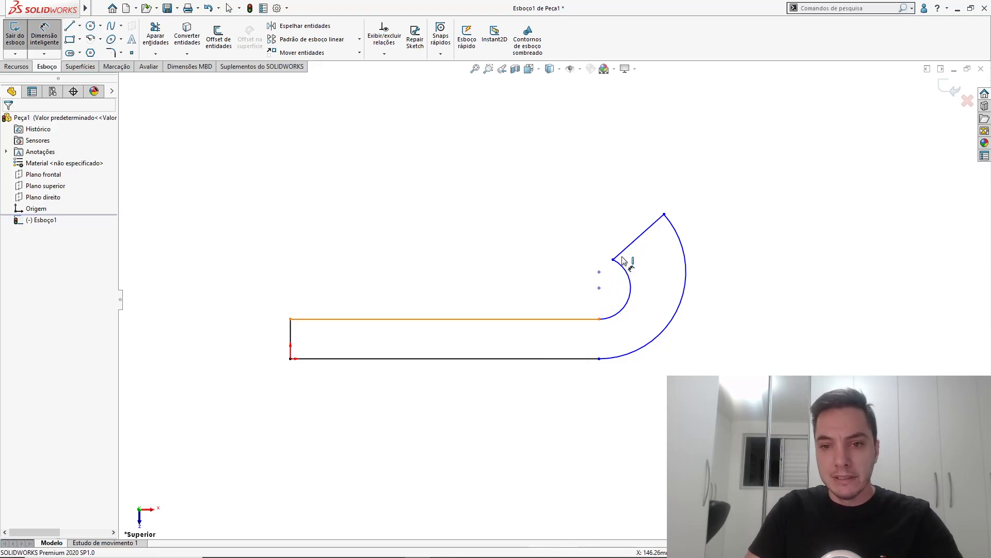
pyautogui.press('Escape')
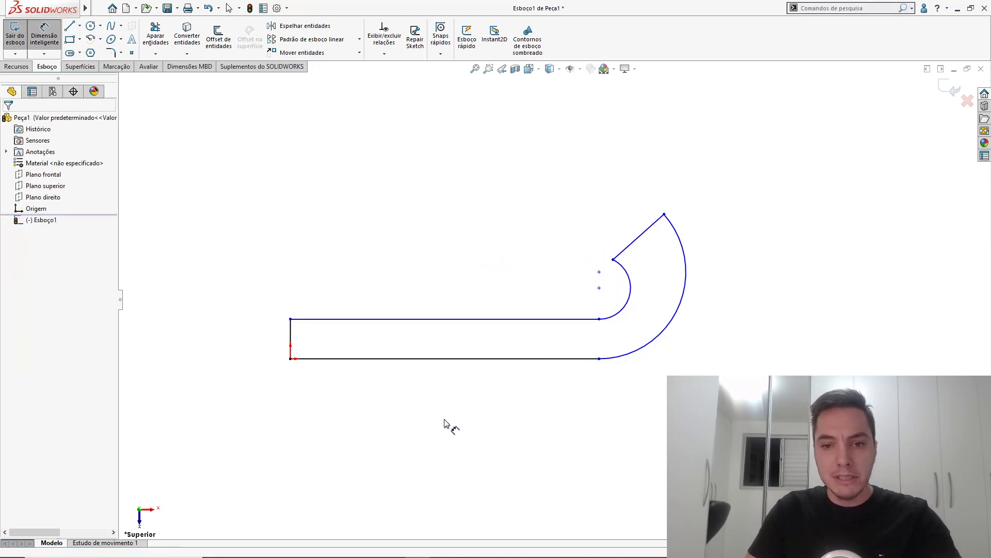
pyautogui.press('Escape')
# Check the arm drawing in PowerPoint, and dimension the overall length in SOLIDWORKS from the vertical end line to the outer arc's extreme as 190 mm.
pyautogui.hotkey('alt', 'Tab')
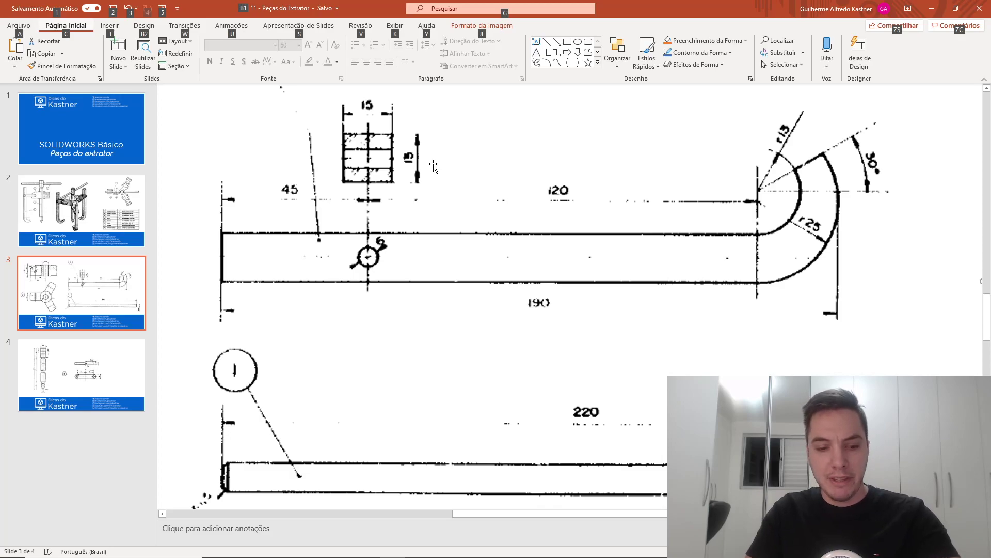
pyautogui.hotkey('alt', 'Tab')
pyautogui.scroll(-2, 428, 308)
pyautogui.press('s')
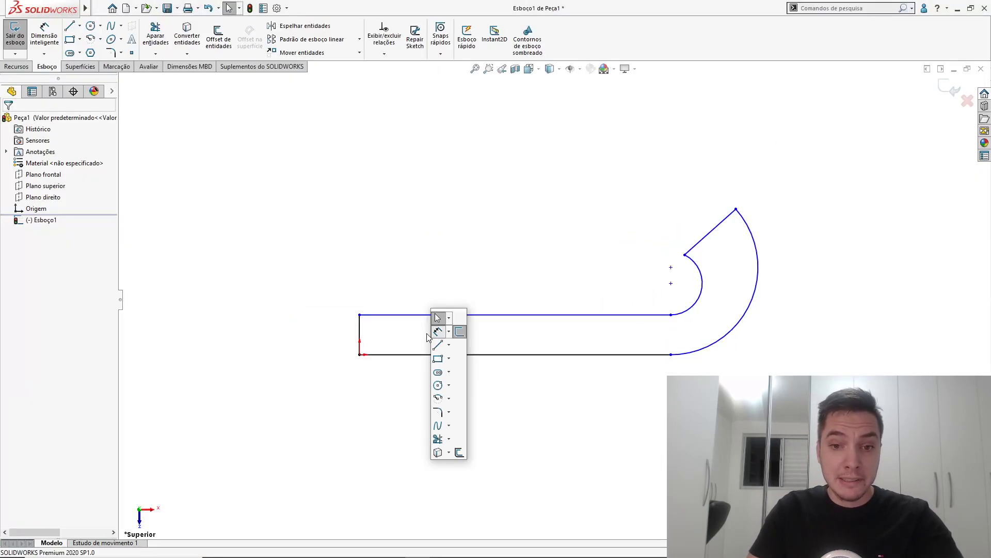
pyautogui.click(434, 332)
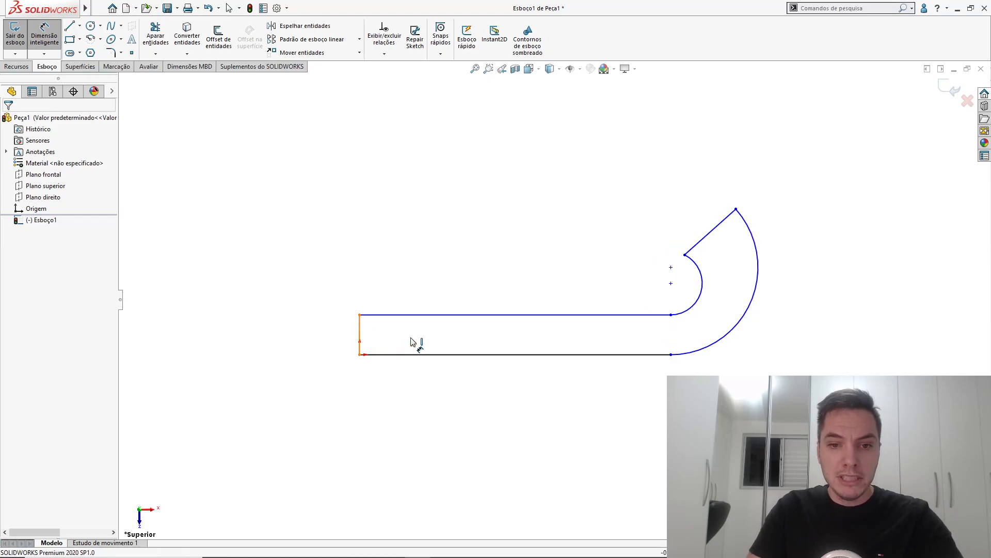
pyautogui.keyDown('shift'); pyautogui.click(759, 270); pyautogui.keyUp('shift')
pyautogui.click(758, 270)
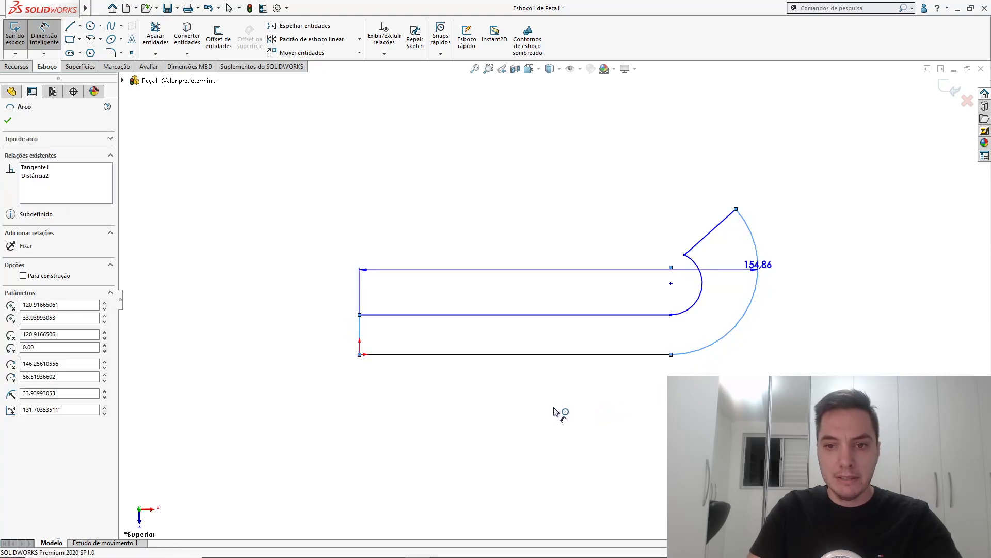
pyautogui.click(572, 400)
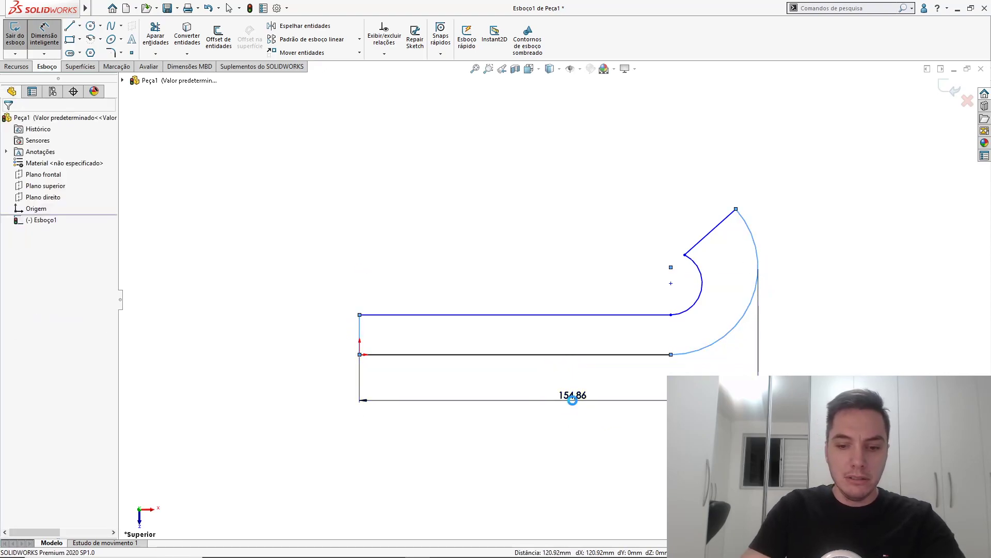
pyautogui.write('190')
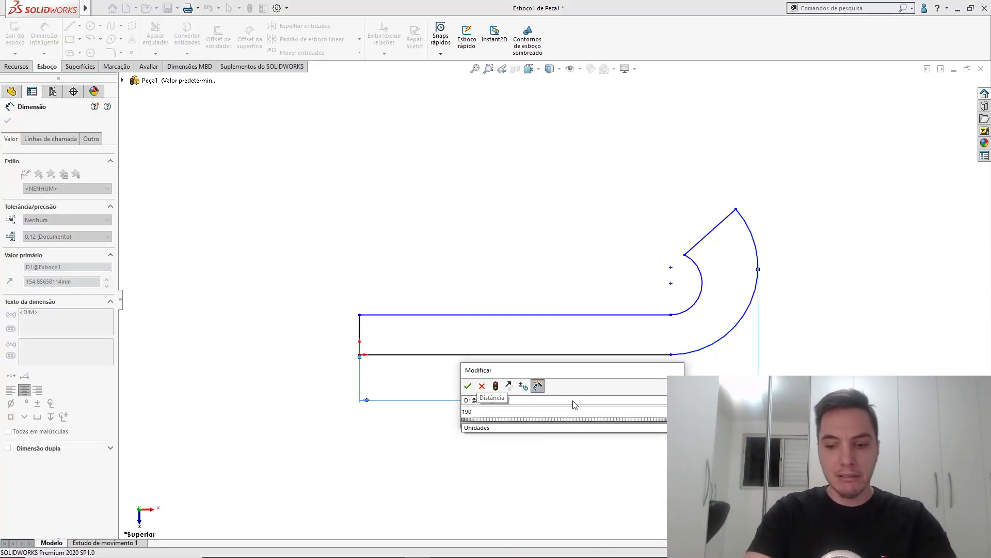
pyautogui.press('Return')
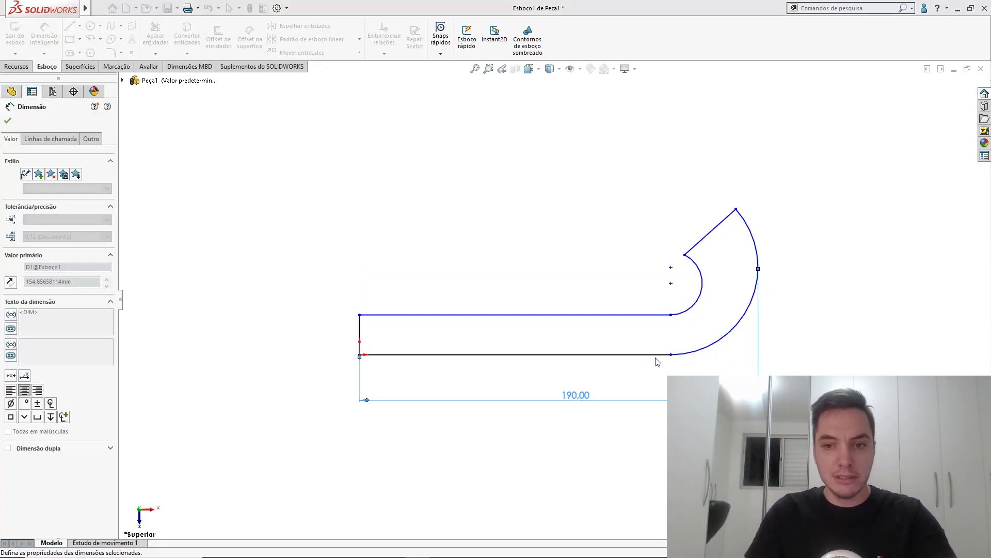
# Dimension the angle between the upper horizontal line and the slanted hook end line as 30°.
pyautogui.click(624, 314)
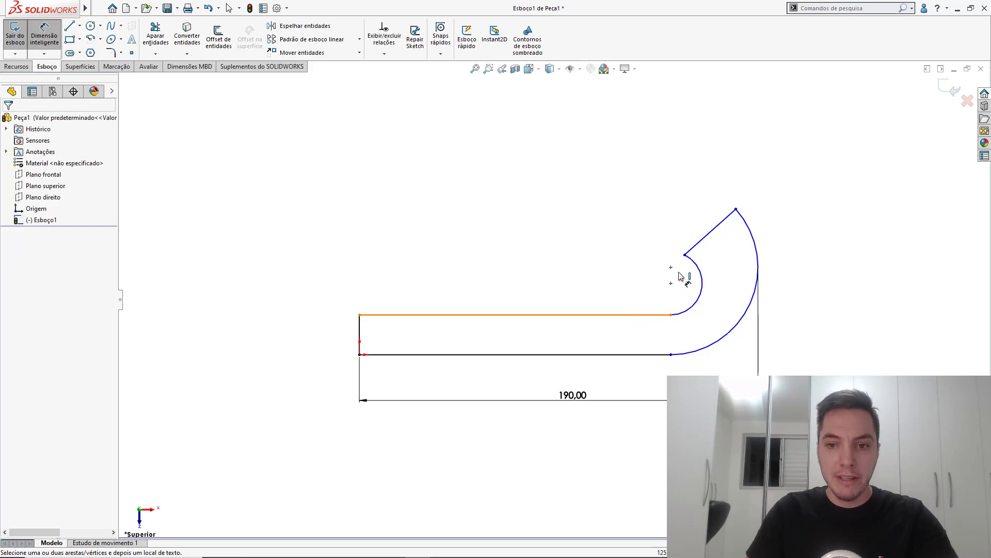
pyautogui.click(696, 245)
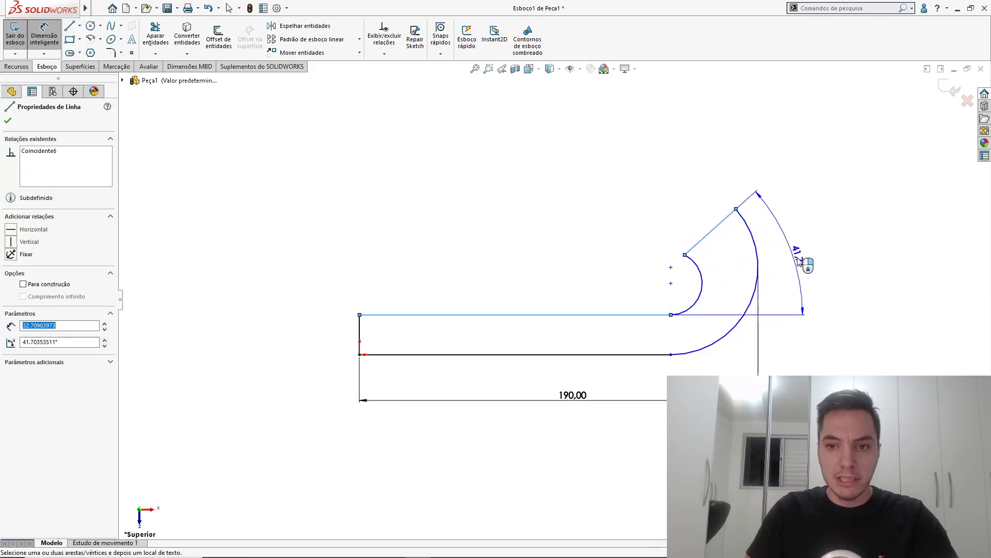
pyautogui.click(800, 262)
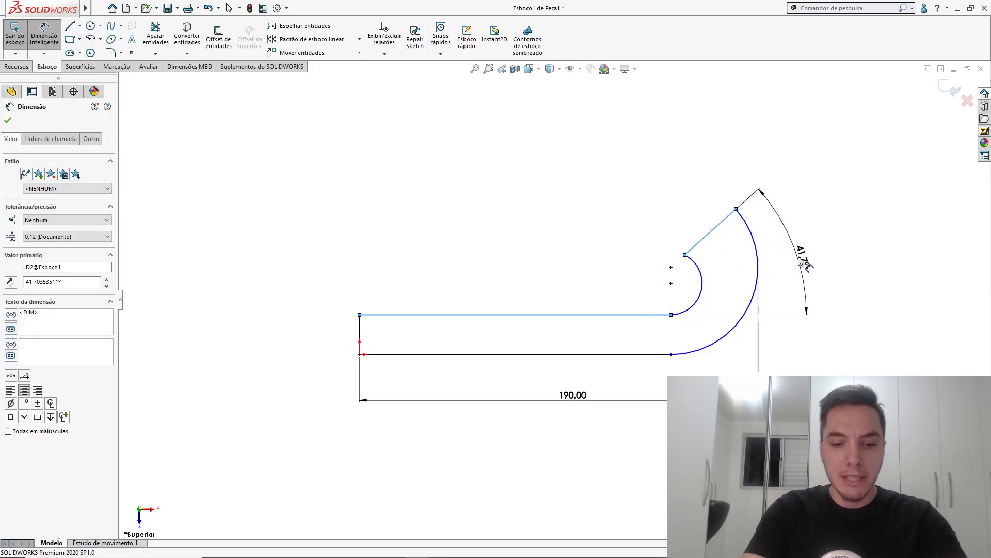
pyautogui.write('30')
pyautogui.press('Return')
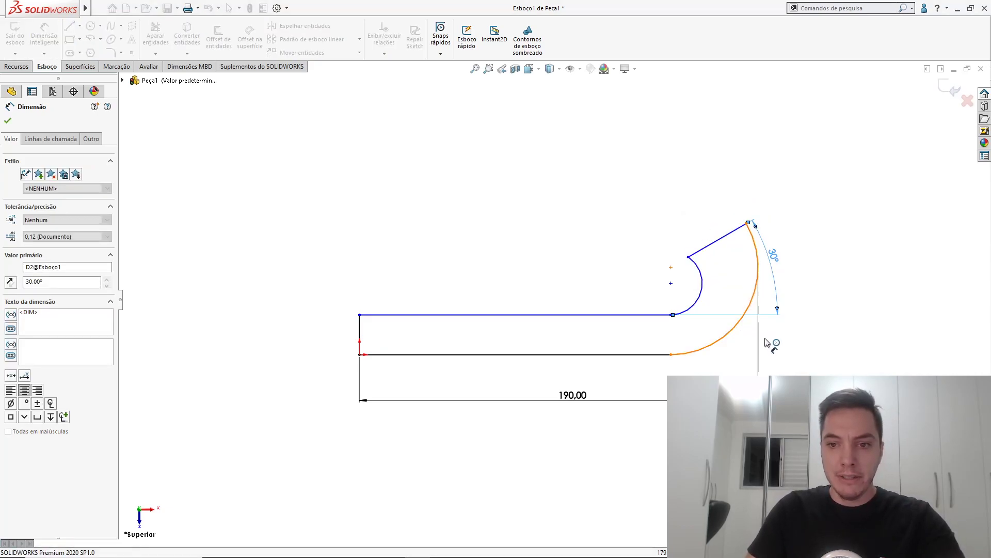
# Dimension the outer arc of the hook with a radius of 25 mm.
pyautogui.click(789, 362)
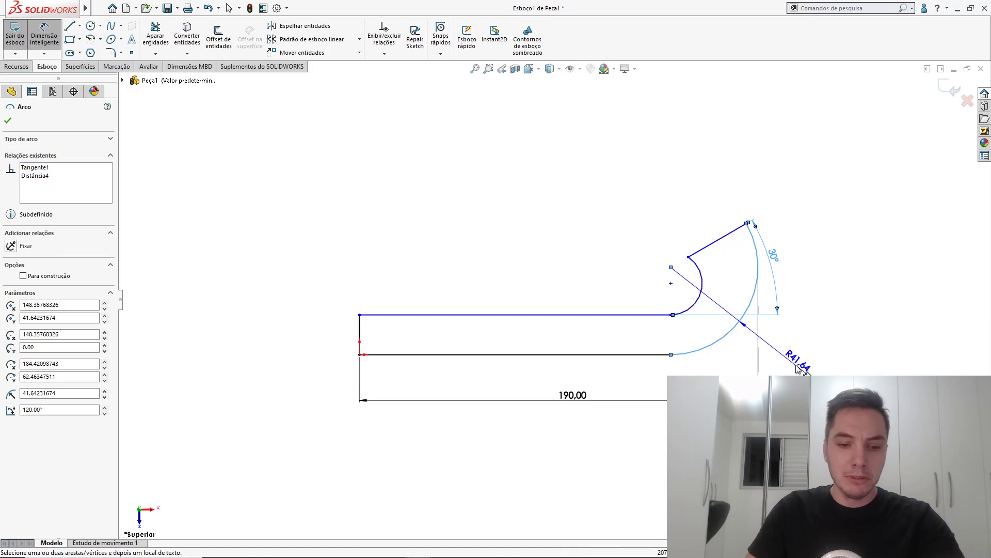
pyautogui.click(798, 368)
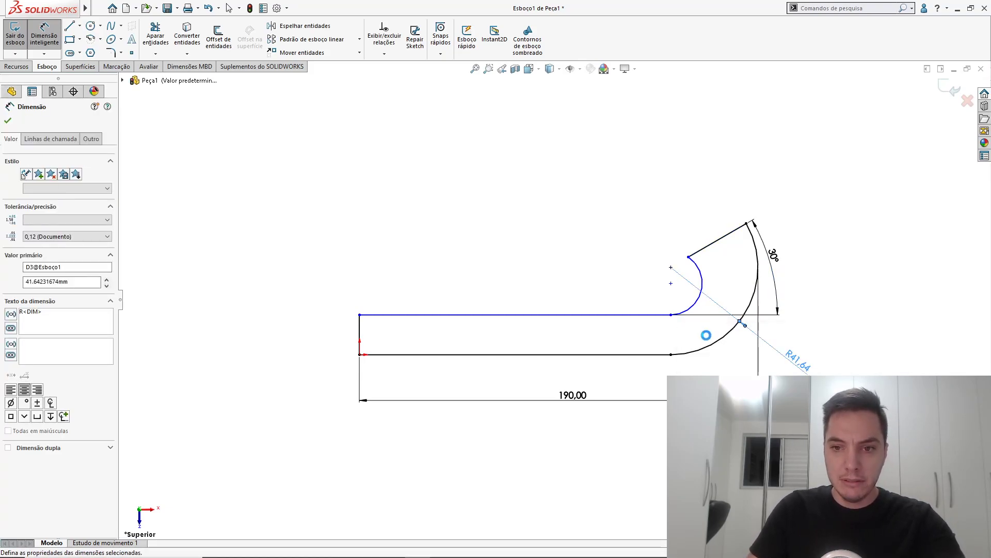
pyautogui.press('Return')
# Dimension the inner arc of the hook with a radius of 13 mm.
pyautogui.scroll(-4, 711, 334)
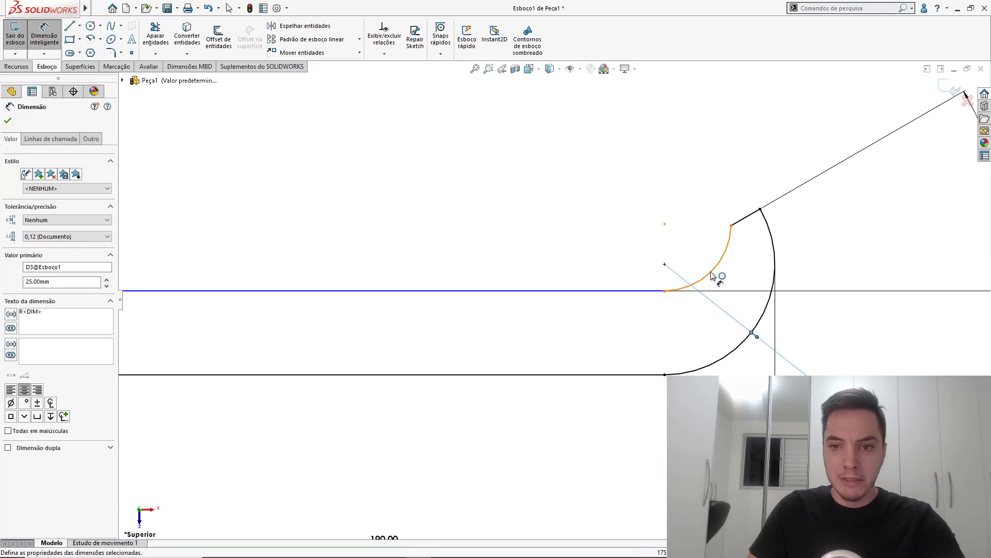
pyautogui.click(747, 284)
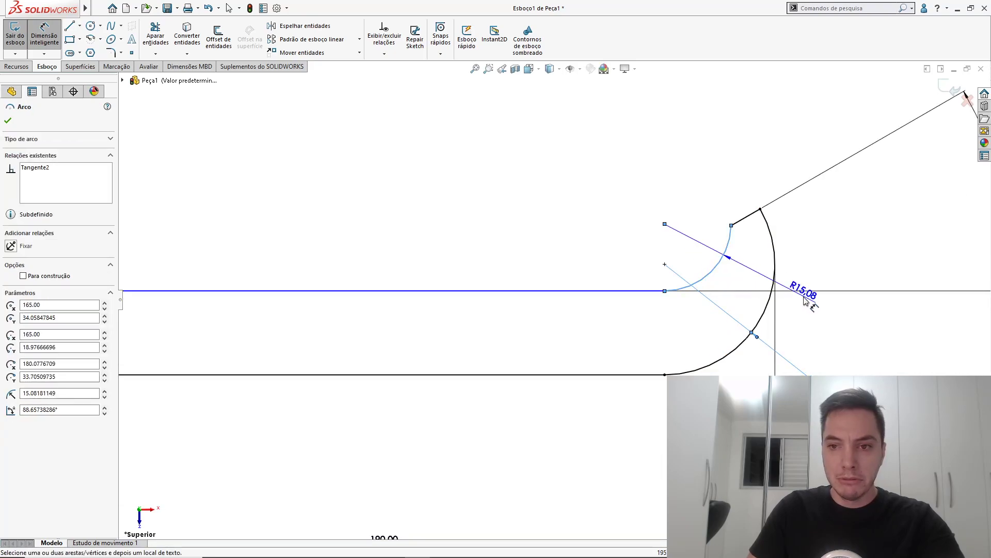
pyautogui.click(806, 301)
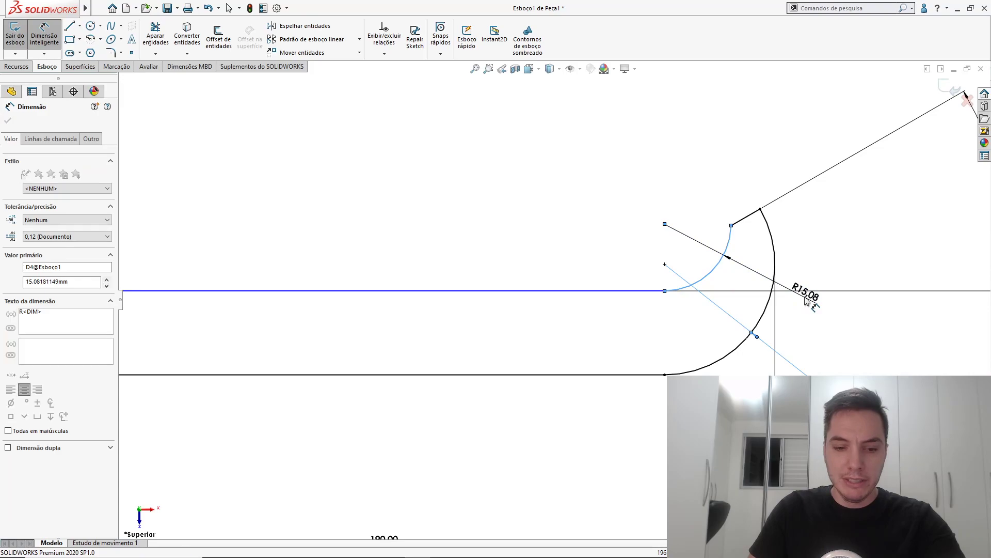
pyautogui.write('13')
pyautogui.press('Return')
# Dimension the vertical line at the origin as 15 mm to set the arm's height.
pyautogui.scroll(3, 548, 296)
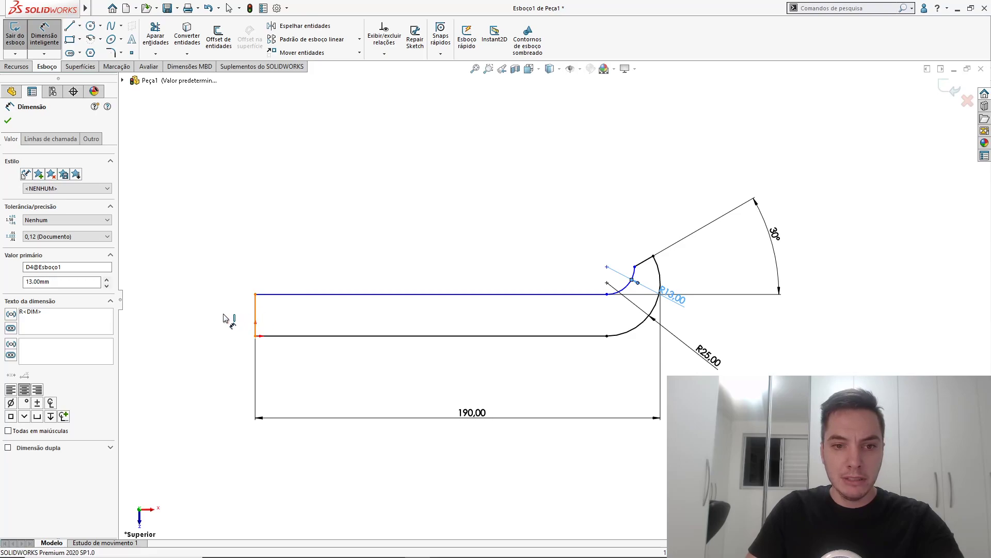
pyautogui.click(225, 317)
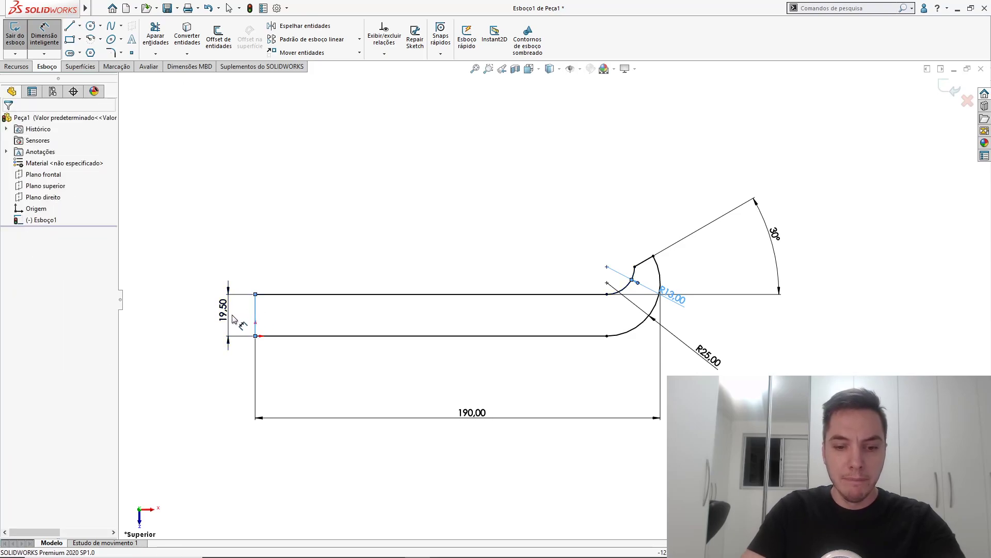
pyautogui.click(233, 319)
pyautogui.write('15')
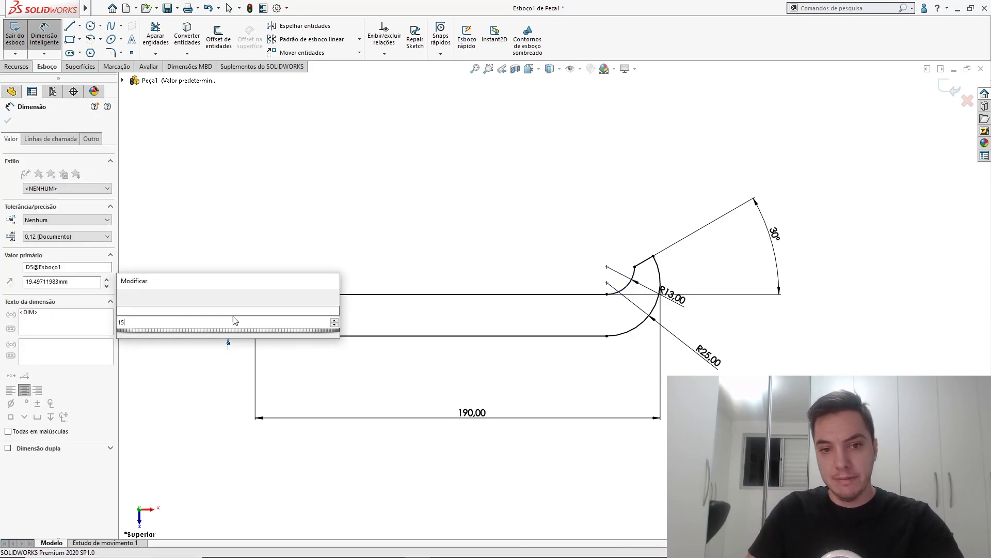
pyautogui.press('Return')
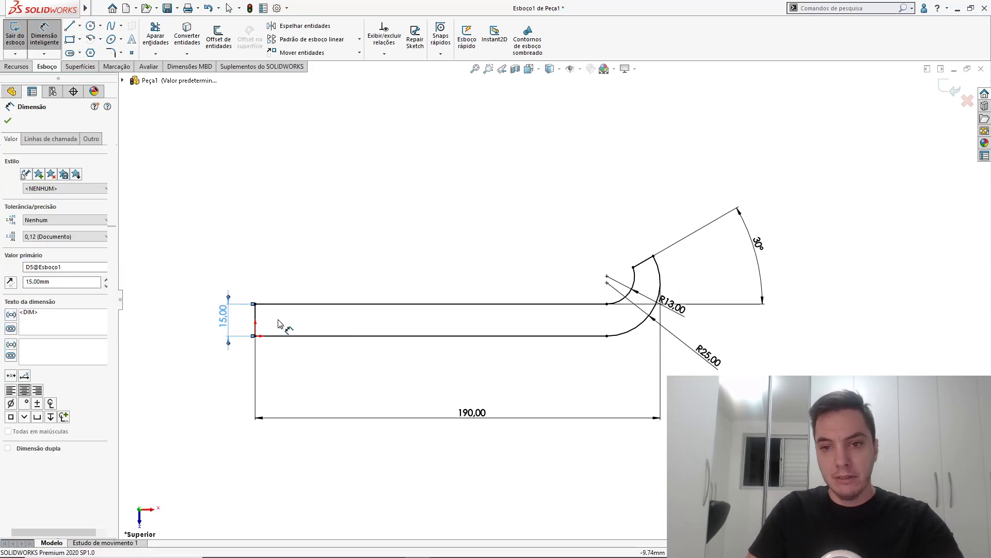
pyautogui.press('Escape')
# Draw a horizontal line about 34 mm long into the arm from the midpoint of the vertical line at the origin.
pyautogui.scroll(-2, 289, 325)
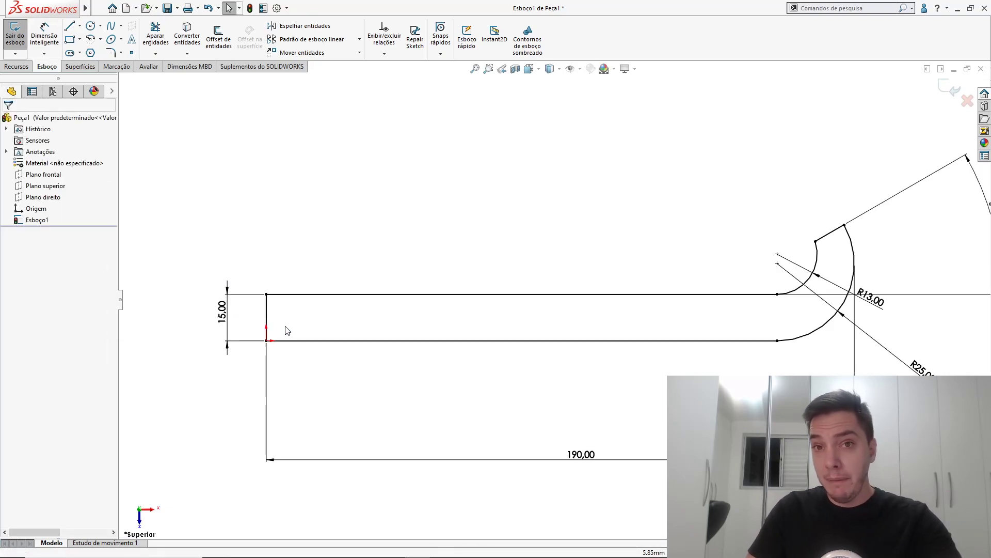
pyautogui.scroll(1, 392, 341)
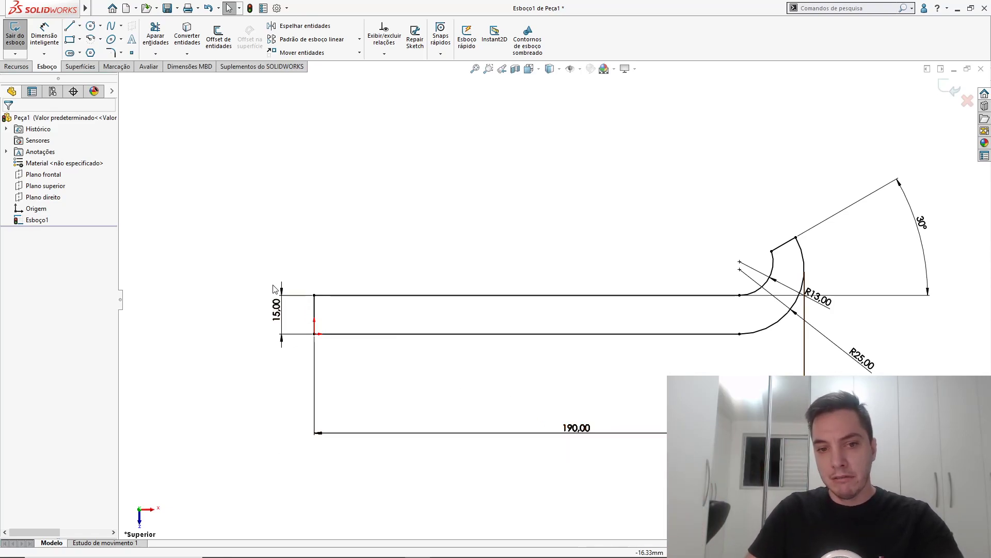
pyautogui.rightClick(412, 345)
pyautogui.scroll(-2, 393, 331)
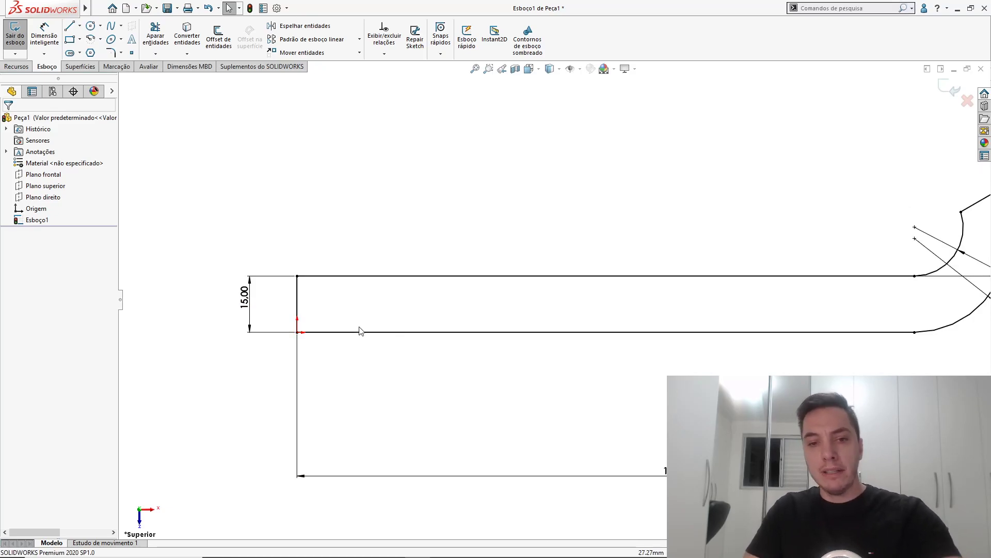
pyautogui.press('l')
pyautogui.click(297, 304)
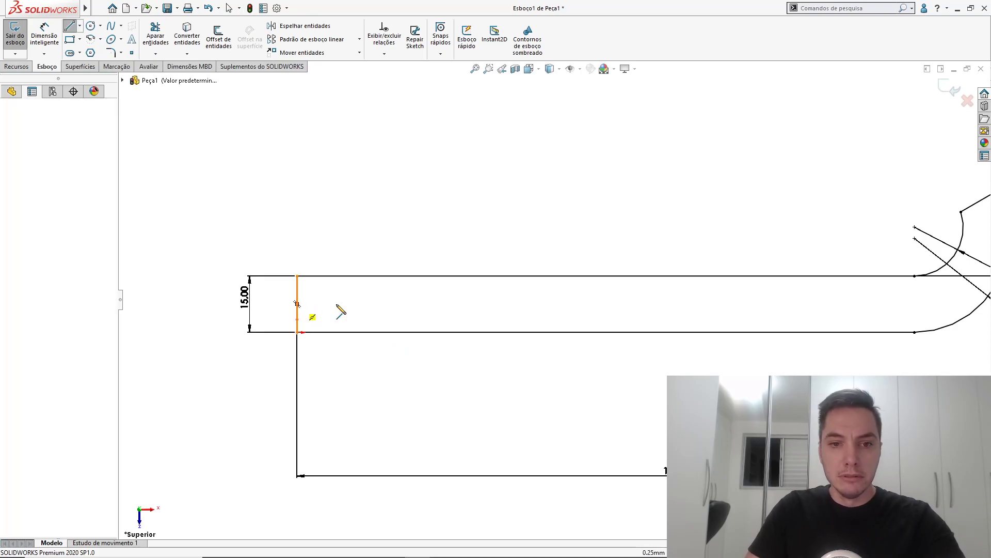
pyautogui.click(424, 304)
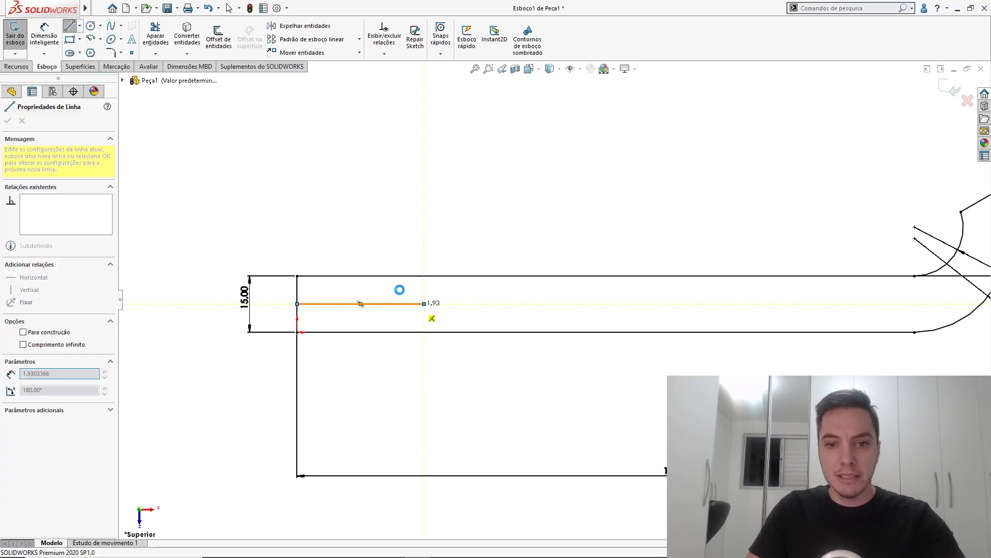
pyautogui.press('Escape')
# Draw a circle about 9 mm in diameter centred on the midline's free end, and convert the midline to construction geometry.
pyautogui.press('s')
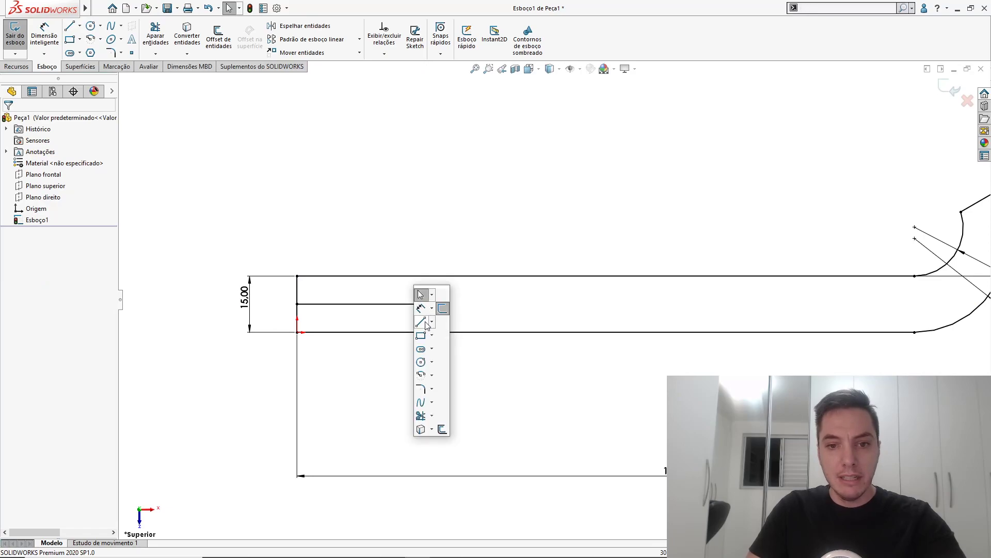
pyautogui.click(420, 361)
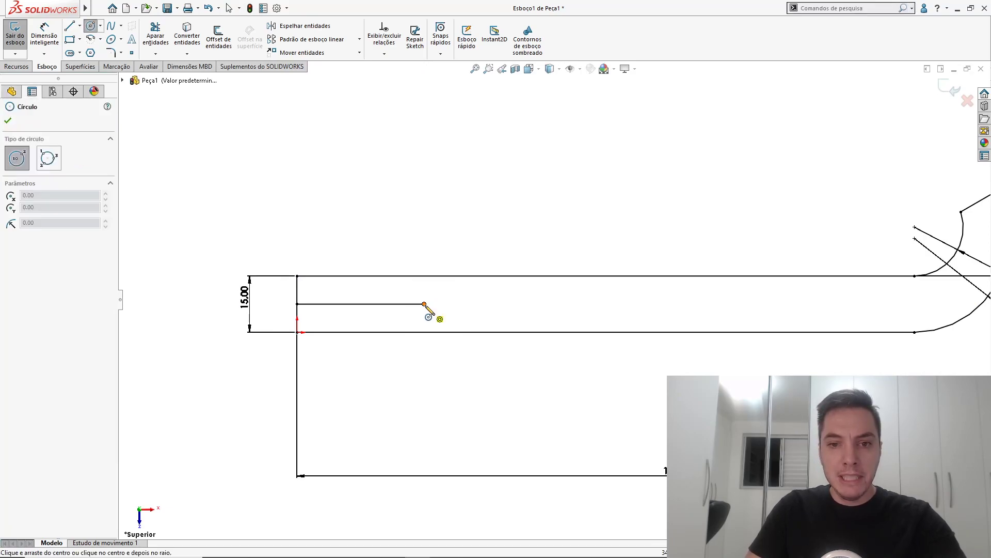
pyautogui.click(424, 304)
pyautogui.click(440, 305)
pyautogui.press('Escape')
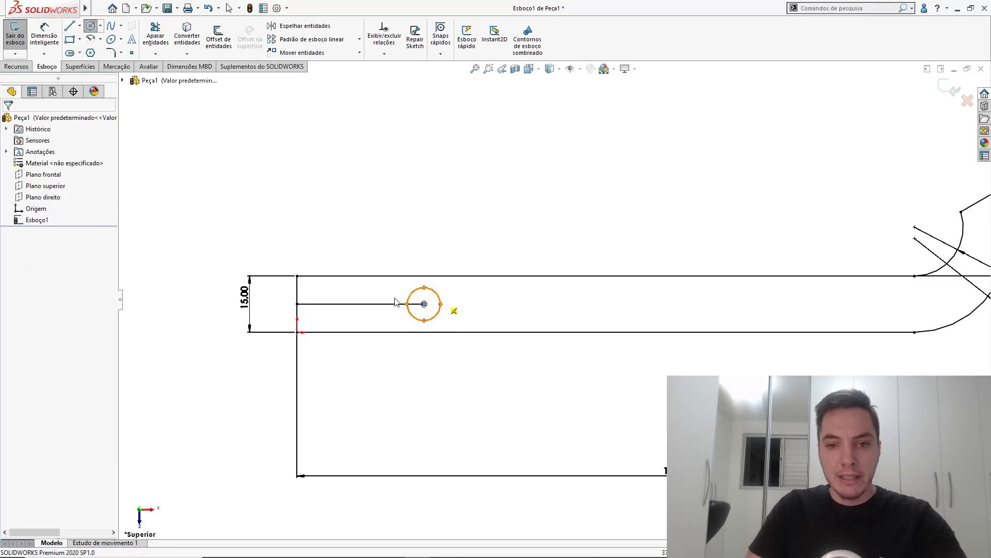
pyautogui.click(399, 303)
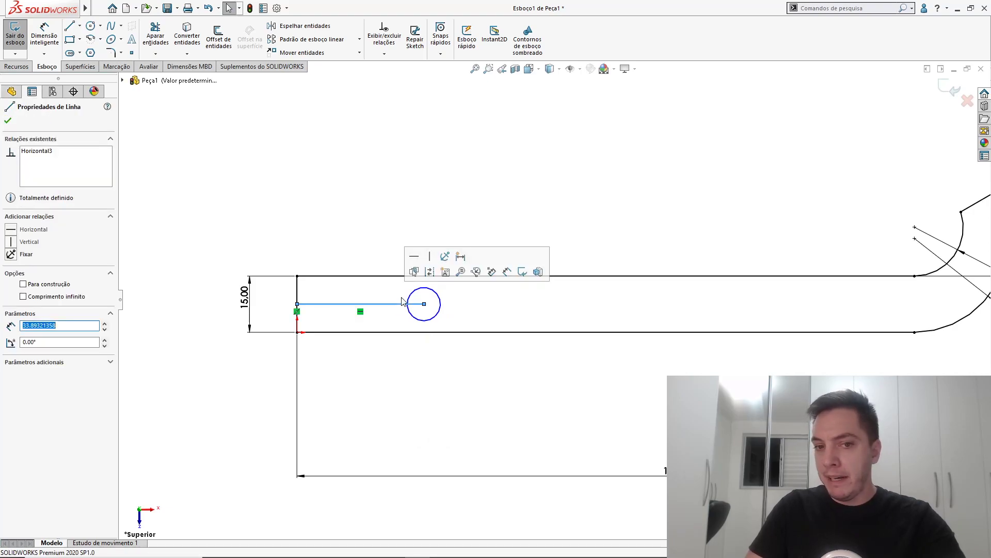
pyautogui.click(399, 239)
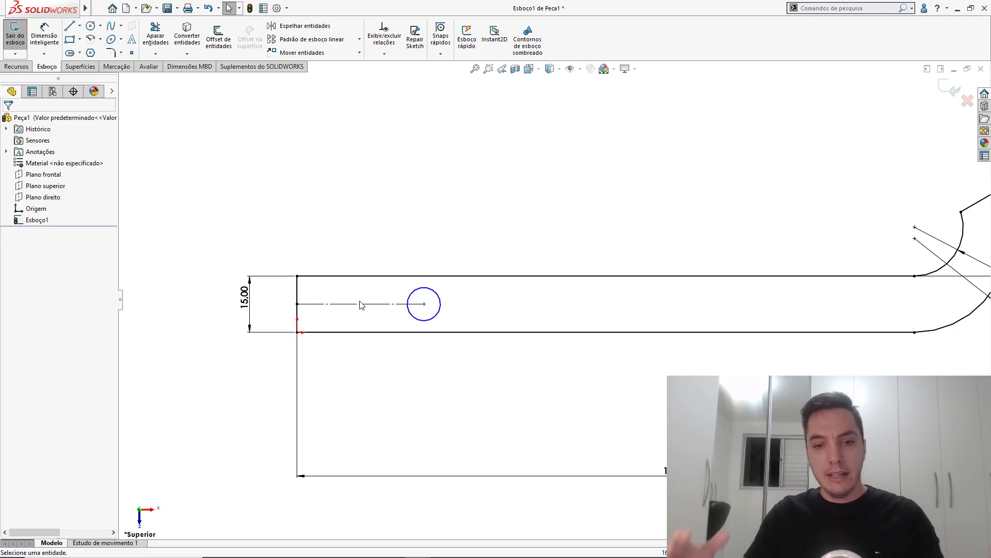
# Dimension the construction line as 45 mm to locate the circle from the arm's straight end.
pyautogui.press('s')
pyautogui.click(567, 302)
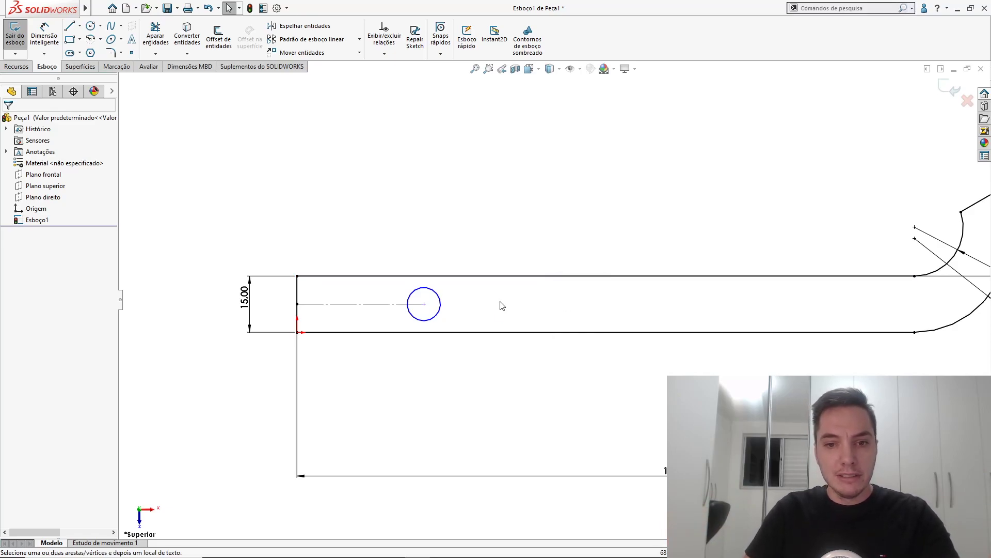
pyautogui.click(387, 248)
pyautogui.click(425, 272)
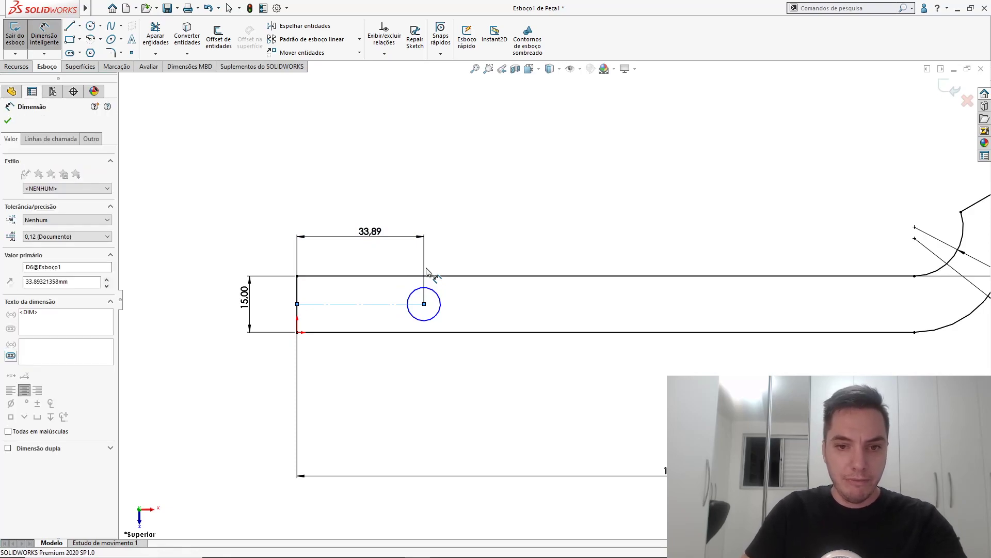
pyautogui.write('45')
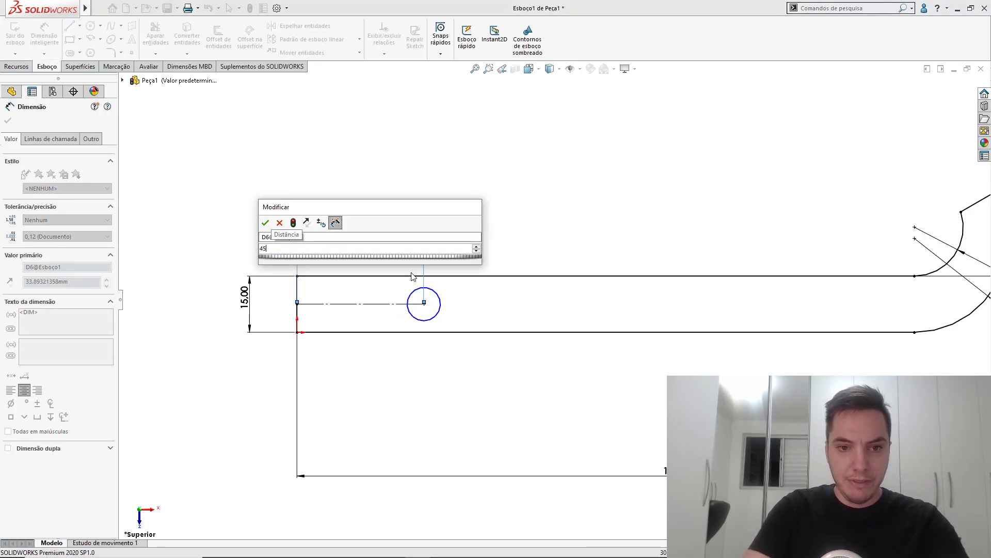
pyautogui.press('Return')
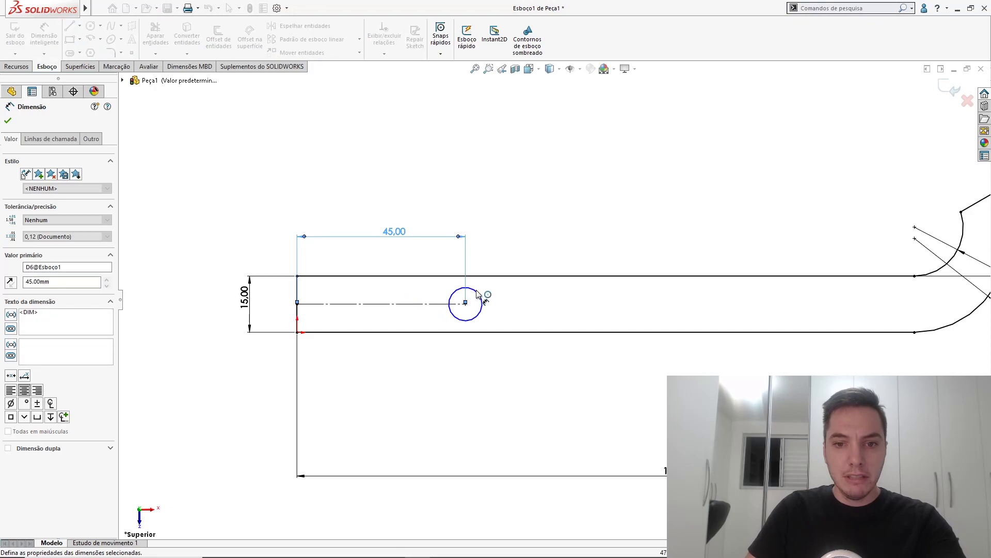
# Dimension the pin hole circle's diameter as 5 mm.
pyautogui.click(479, 293)
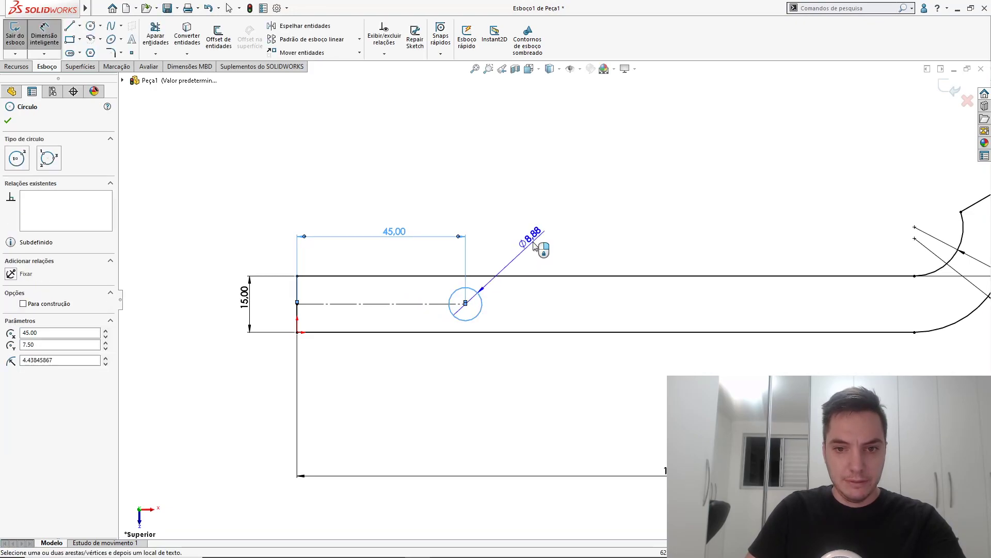
pyautogui.click(538, 243)
pyautogui.click(538, 244)
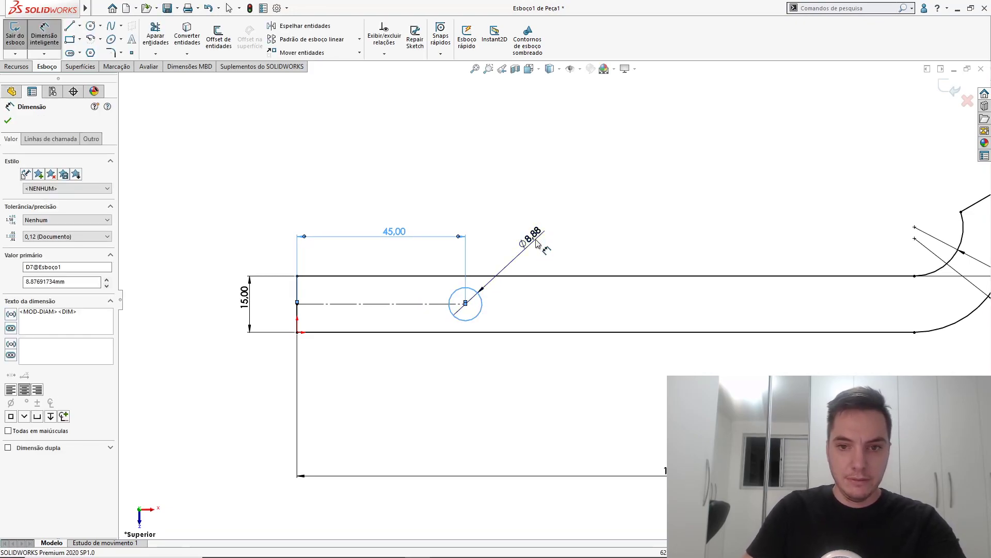
pyautogui.press('Return')
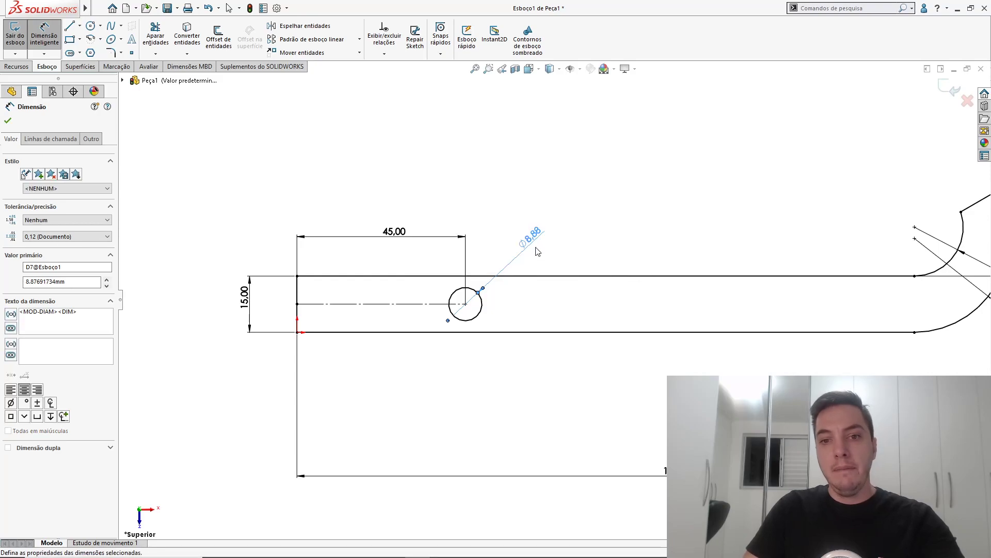
pyautogui.write('5')
pyautogui.press('Return')
pyautogui.press('Escape')
pyautogui.press('Escape')
# Exit the arm sketch and extrude its profile 15 mm as a solid boss.
pyautogui.scroll(1, 535, 237)
pyautogui.scroll(2, 514, 199)
pyautogui.moveTo(514, 199)
pyautogui.mouseDown(button='middle')
pyautogui.moveTo(467, 202)
pyautogui.moveTo(483, 208)
pyautogui.mouseUp(button='middle')
pyautogui.press('d')
pyautogui.click(493, 217)
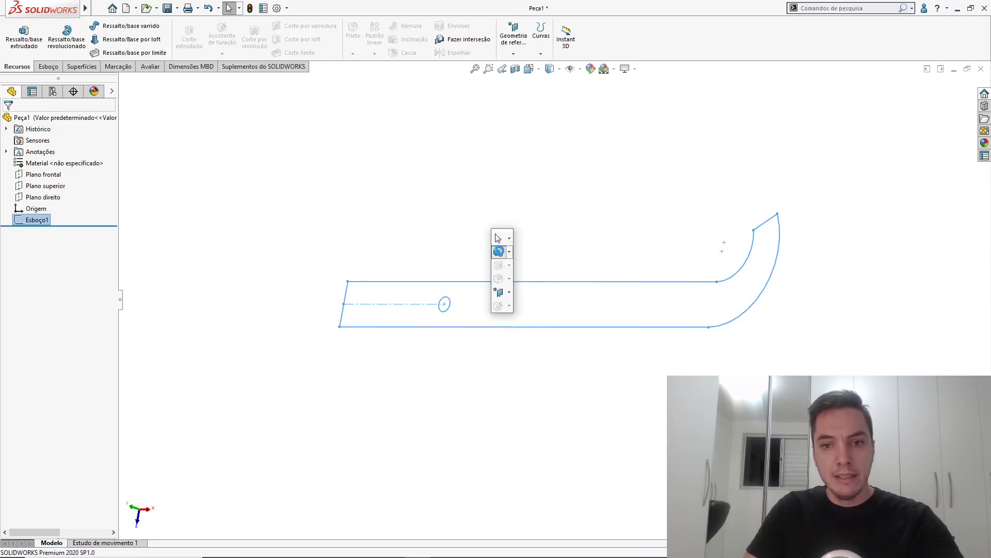
pyautogui.click(499, 251)
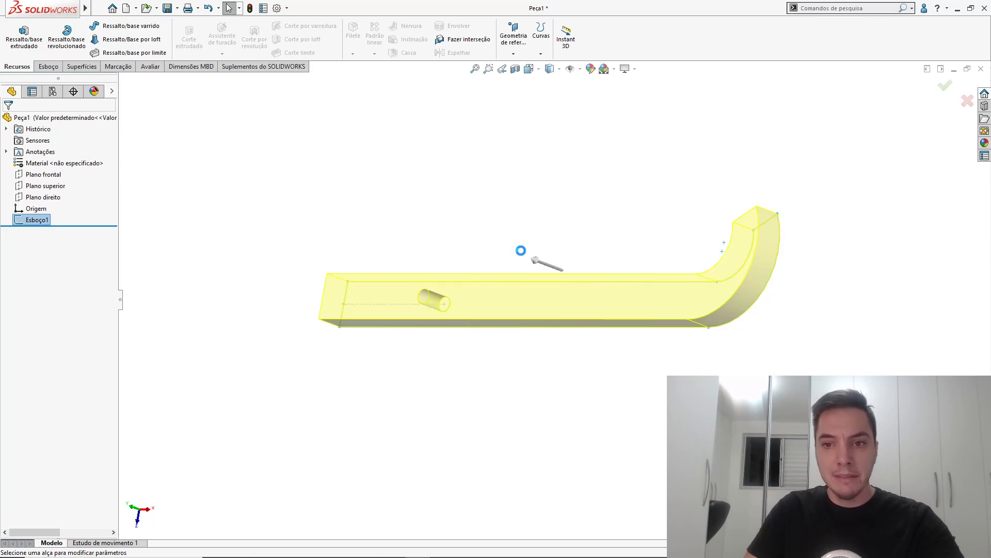
pyautogui.write('15')
pyautogui.press('Return')
pyautogui.press('Return')
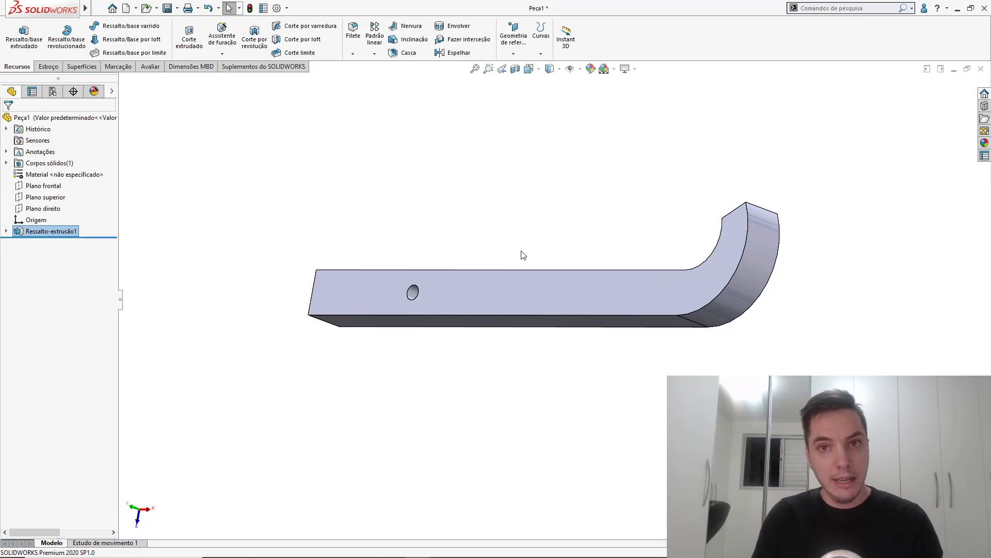
# In the part's custom properties, enter 0101 as the Código and Garra as the Denominação.
pyautogui.click(985, 155)
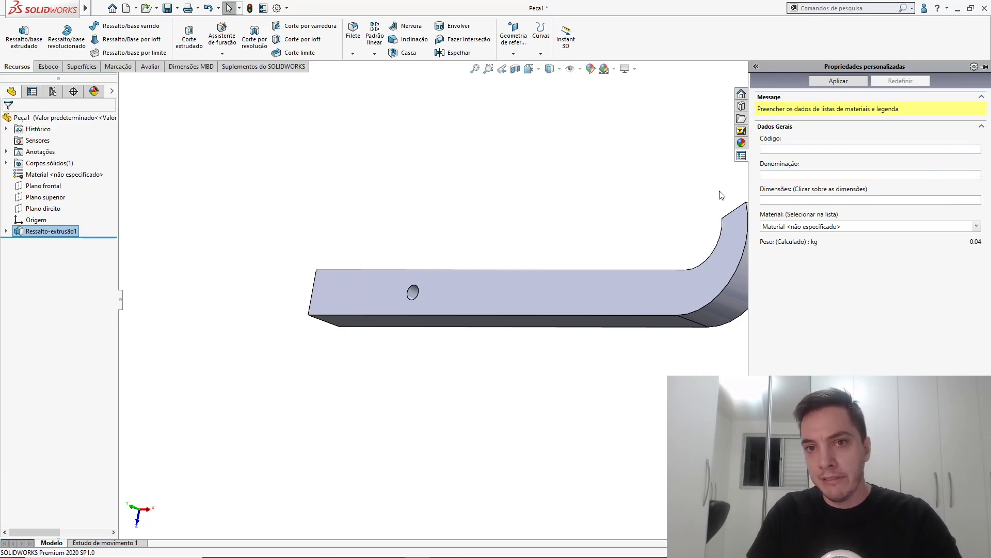
pyautogui.press('f')
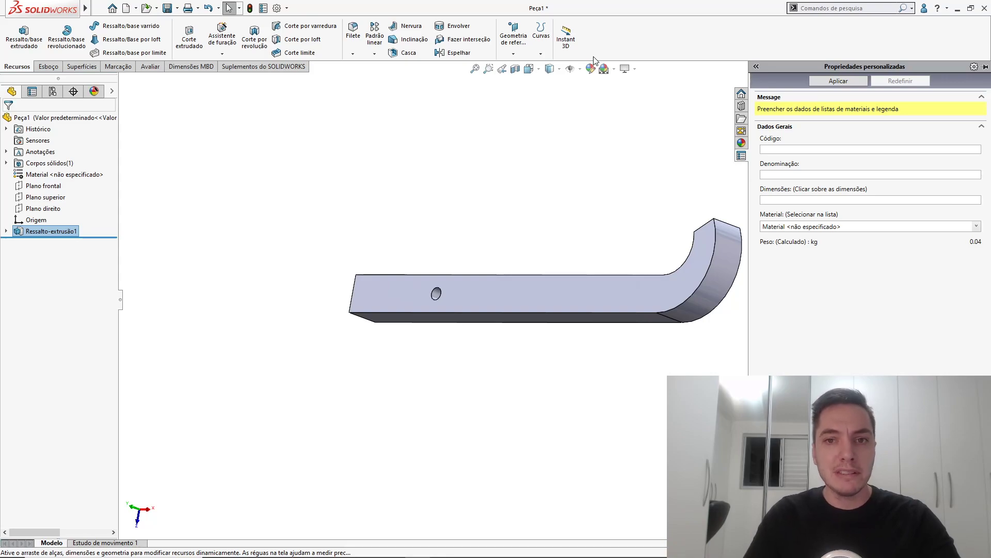
pyautogui.click(782, 150)
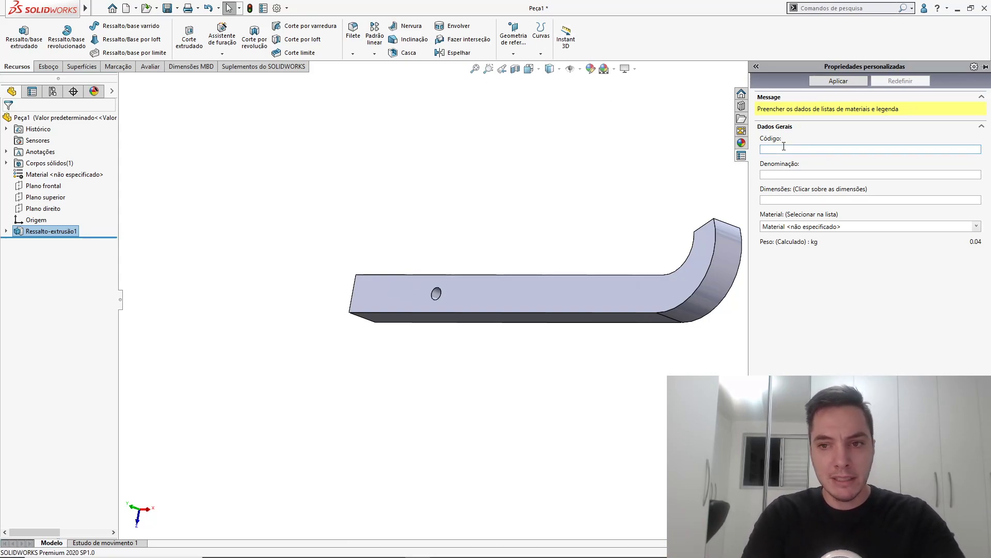
pyautogui.write('0101')
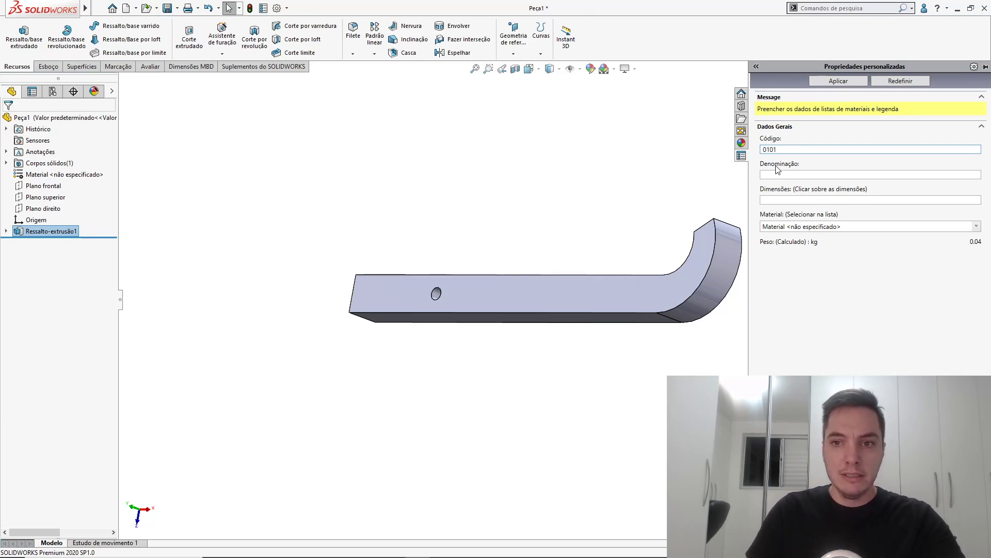
pyautogui.click(776, 174)
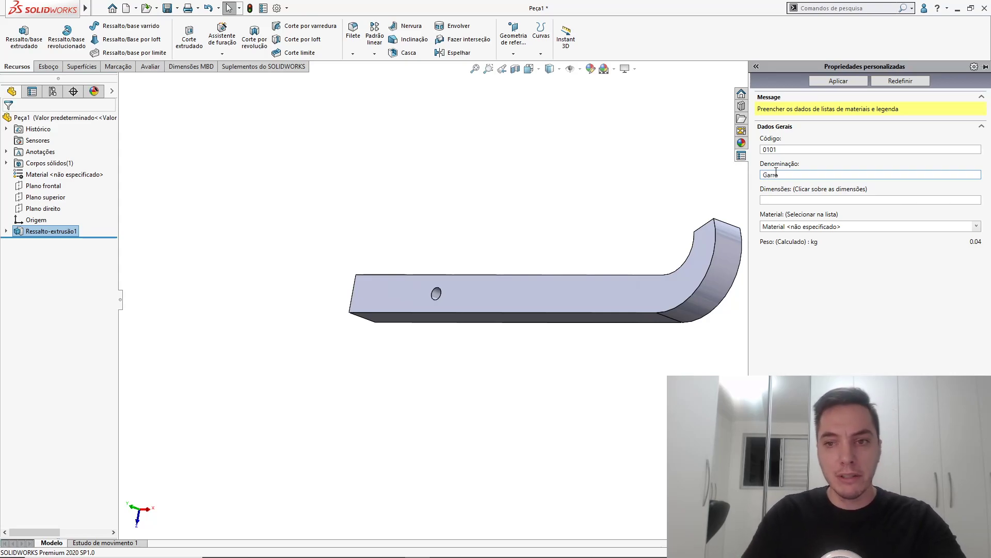
# Pin the custom properties pane open beside the model and show the extruded arm's dimensions on the body.
pyautogui.click(825, 200)
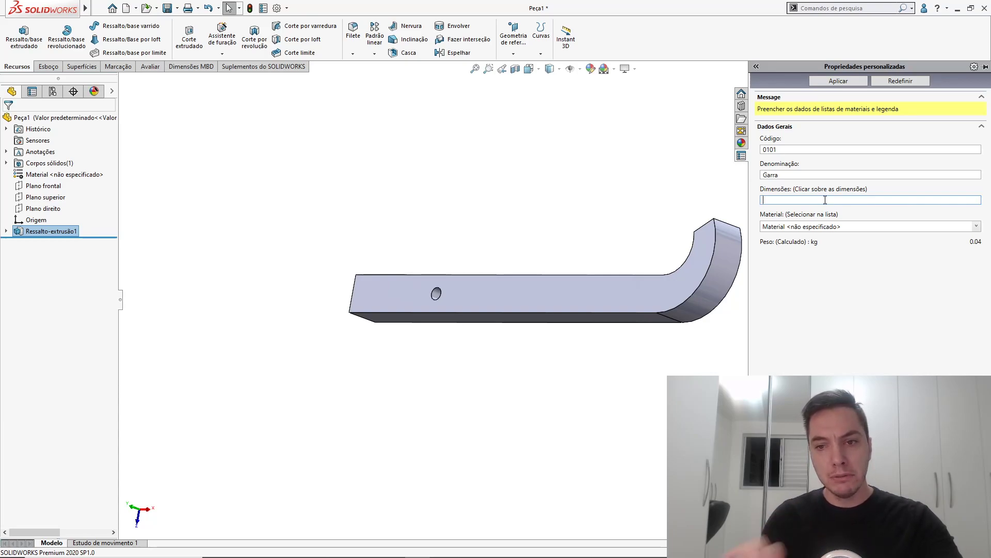
pyautogui.click(984, 69)
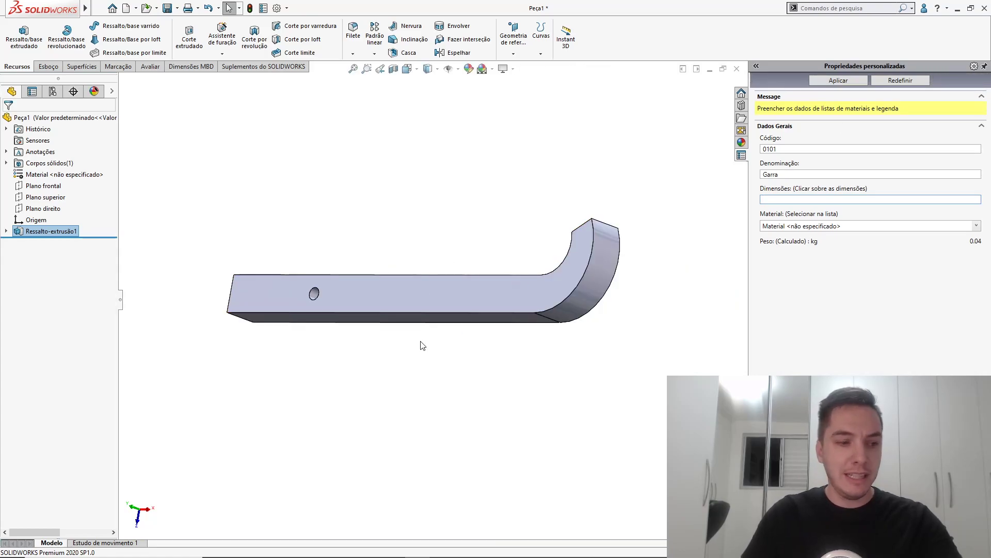
pyautogui.click(379, 287)
pyautogui.moveTo(386, 310); pyautogui.dragTo(457, 257, button='middle')
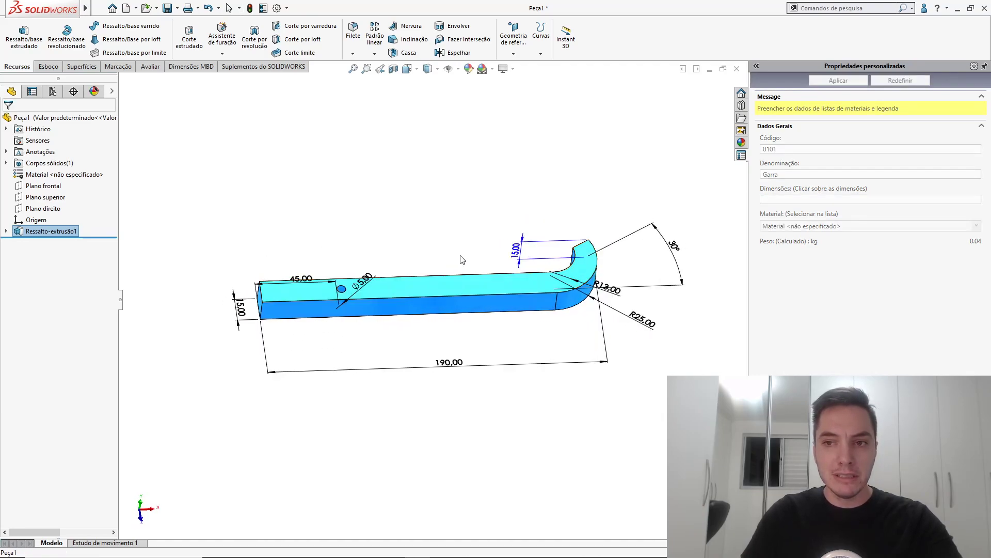
pyautogui.scroll(-1, 426, 303)
# Fill the Dimensões property with the linked length, height and extrusion depth as 190,00 x 15,00 x 15,00, and apply the custom properties.
pyautogui.click(779, 201)
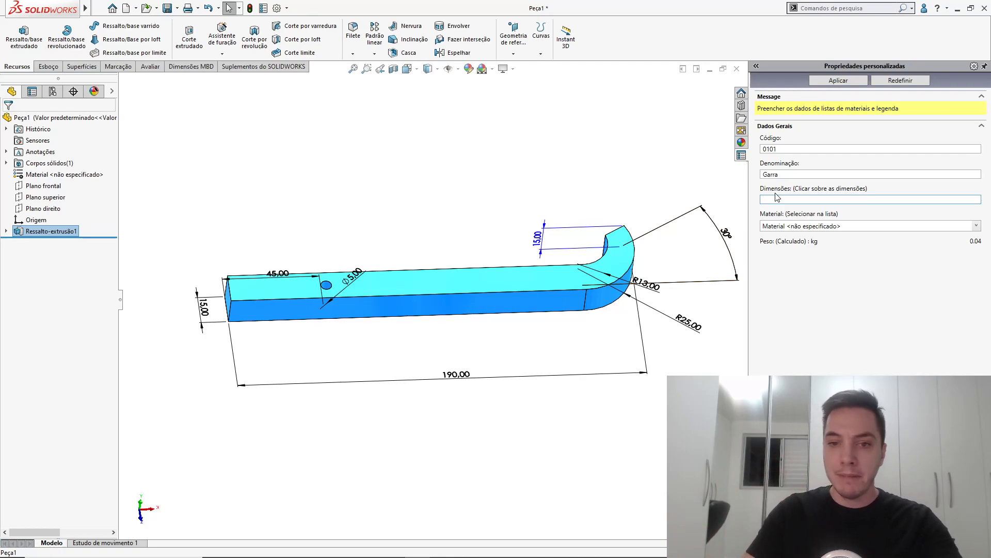
pyautogui.click(457, 378)
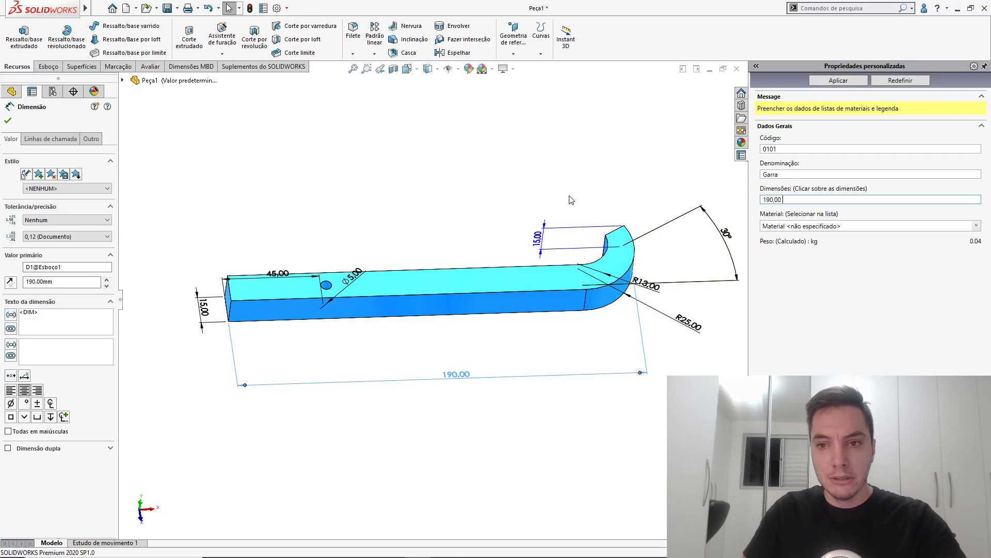
pyautogui.click(202, 305)
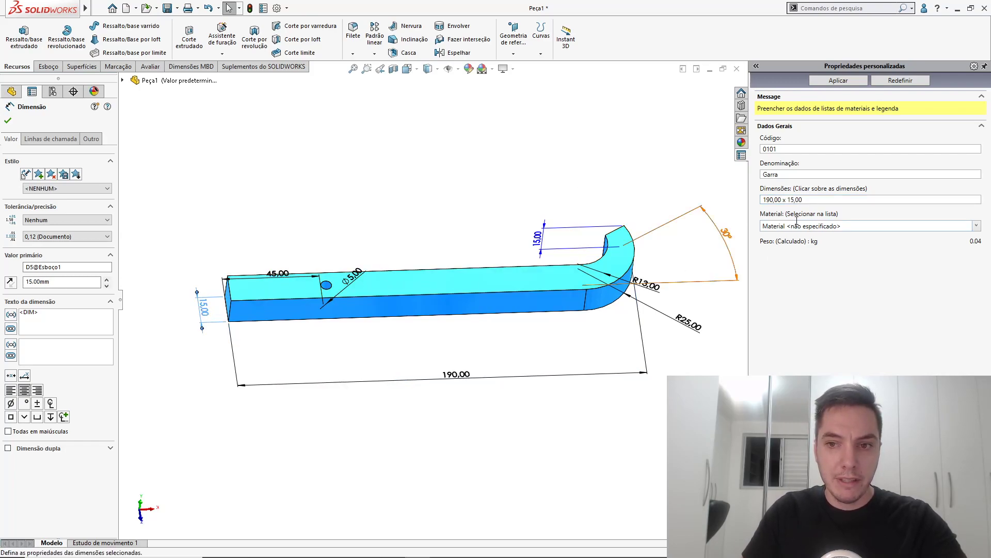
pyautogui.write('x')
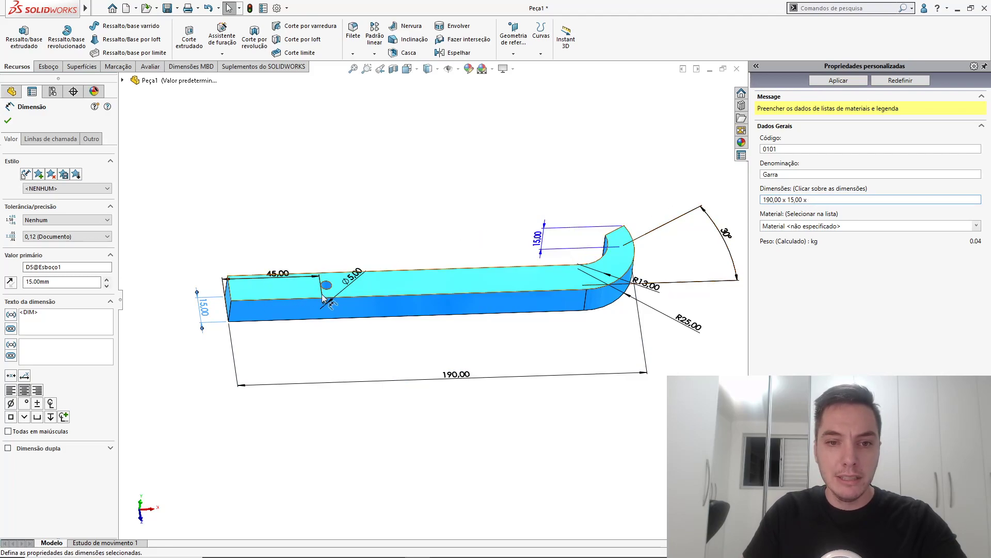
pyautogui.moveTo(327, 285); pyautogui.dragTo(336, 269, button='middle')
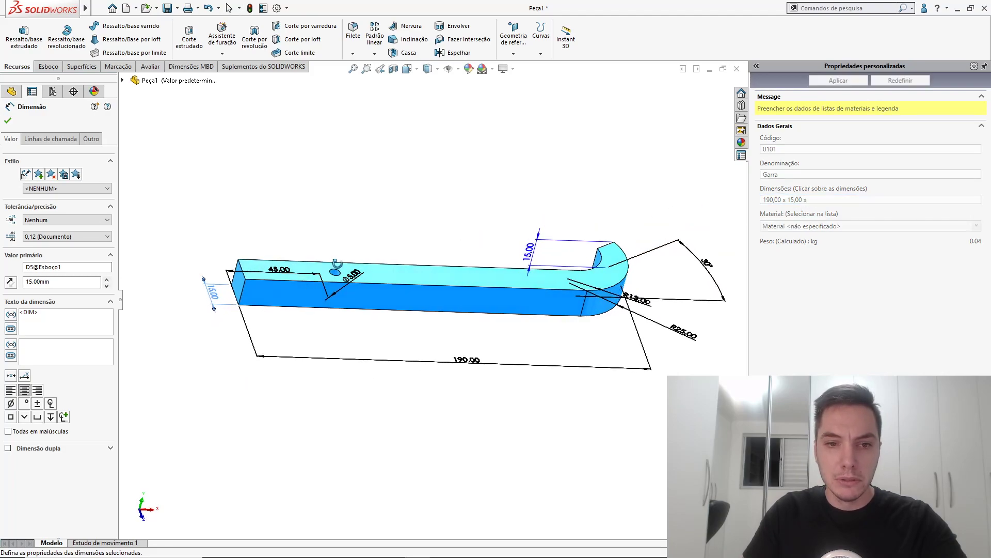
pyautogui.click(536, 265)
pyautogui.doubleClick(809, 199)
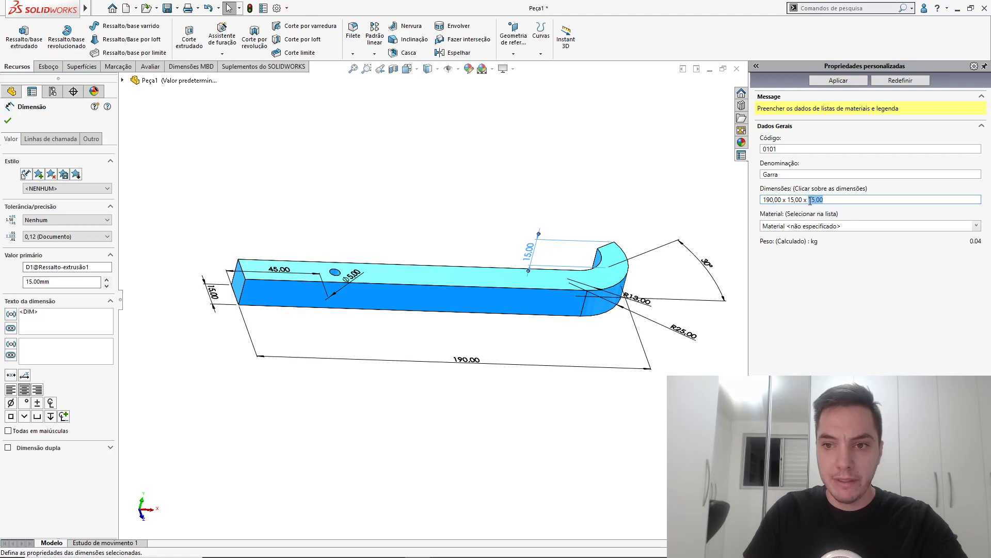
pyautogui.click(844, 83)
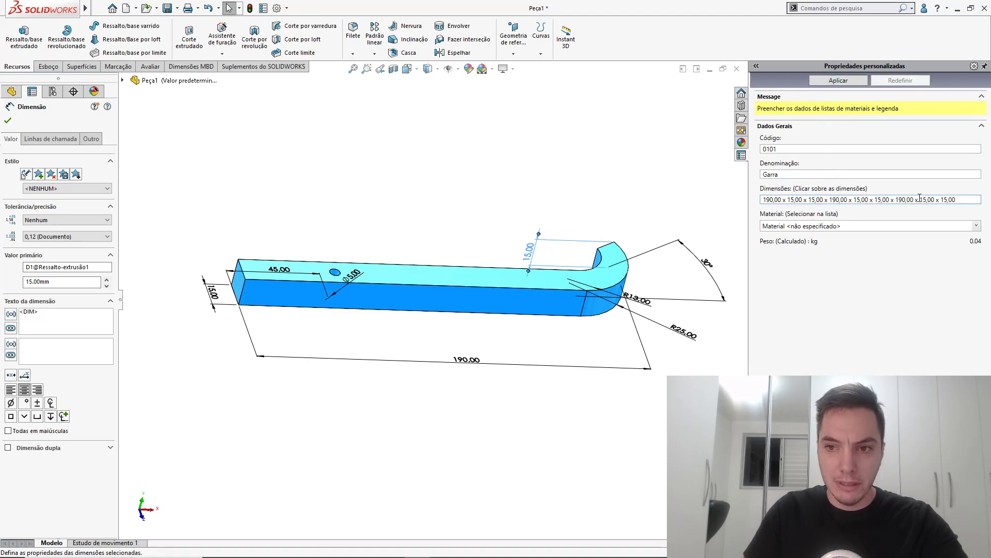
# Check the stored expression and evaluated value of the Dimensões property in the file's summary information.
pyautogui.moveTo(956, 200); pyautogui.dragTo(889, 200)
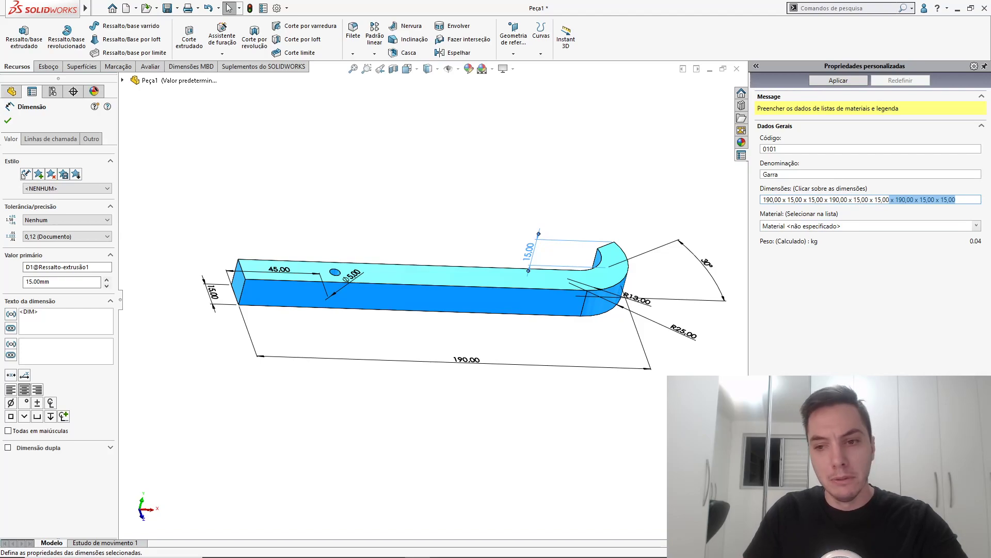
pyautogui.click(264, 9)
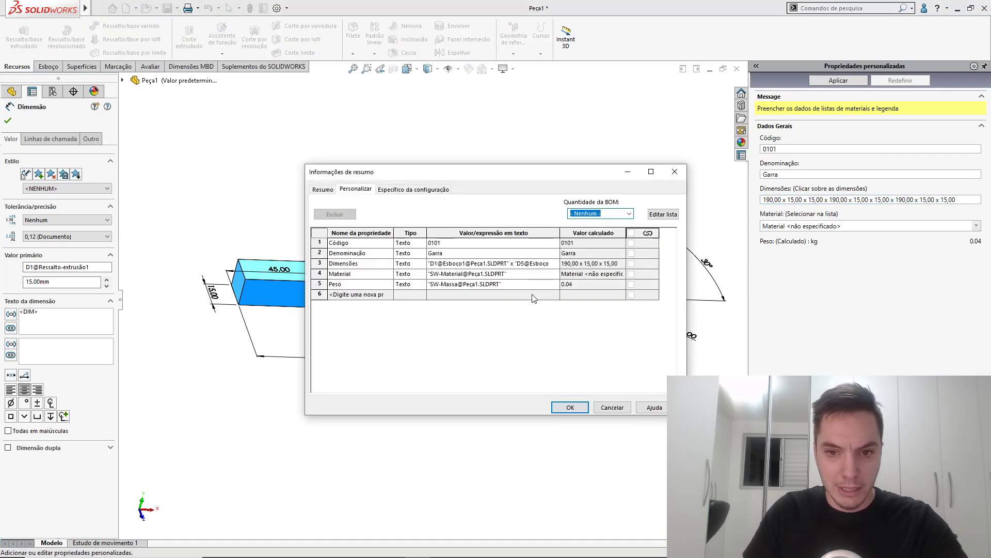
pyautogui.click(531, 263)
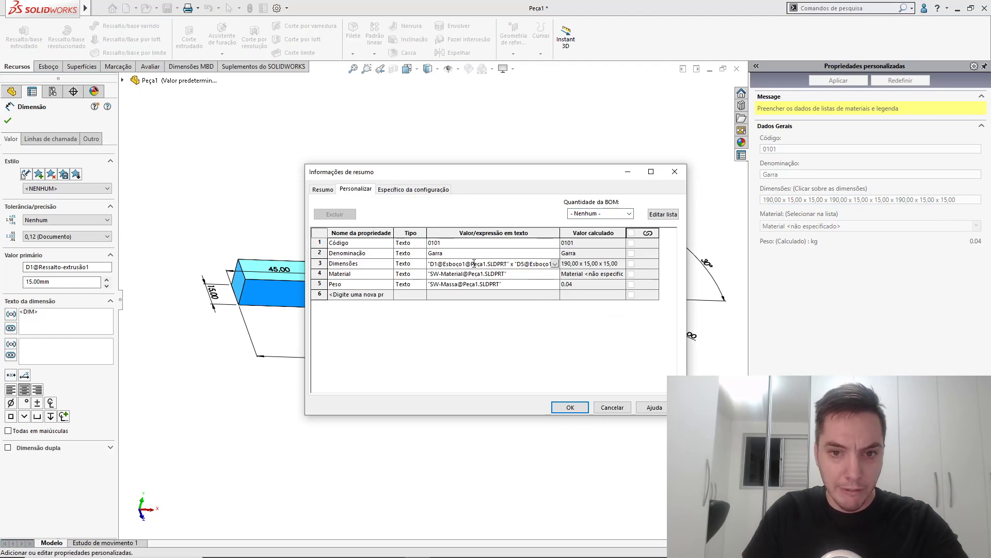
pyautogui.moveTo(474, 263); pyautogui.dragTo(573, 263)
pyautogui.press('Home')
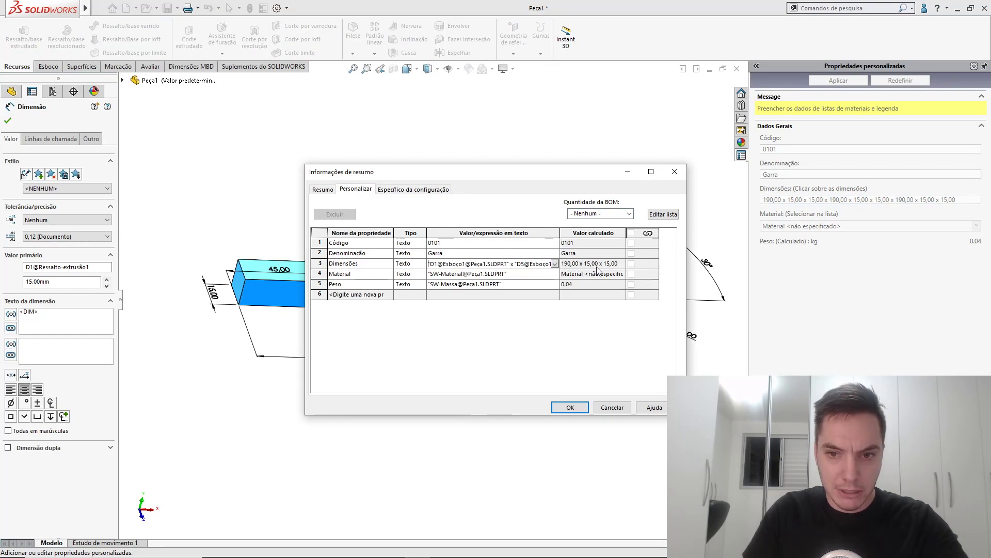
pyautogui.doubleClick(627, 233)
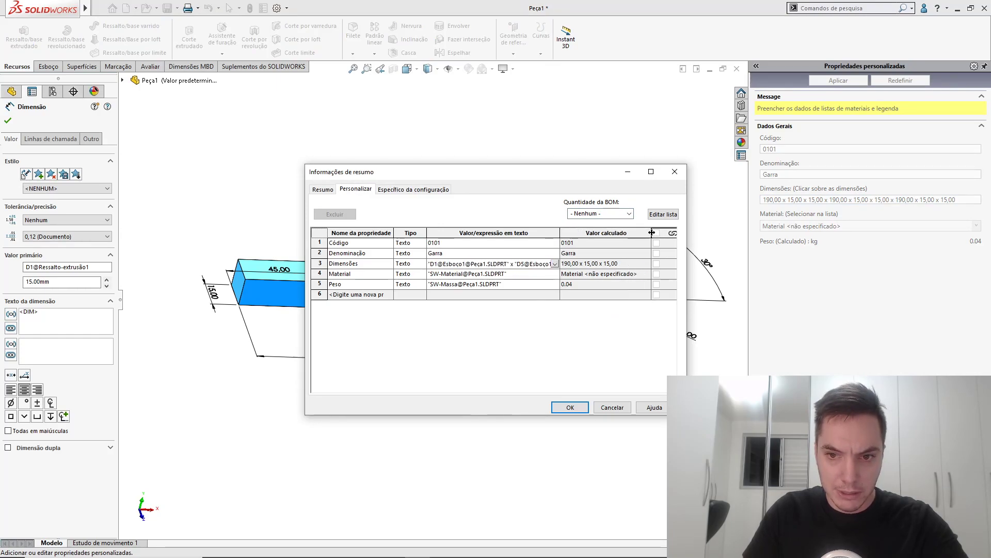
pyautogui.click(567, 407)
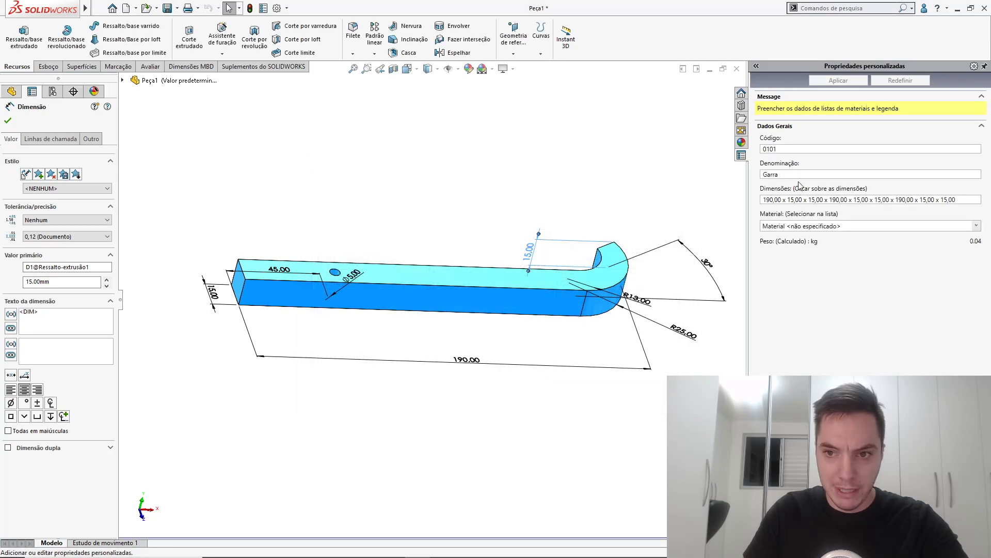
# Assign the AISI 1020 steel from the solidworks materials library as the part's material through the Material property.
pyautogui.click(799, 176)
pyautogui.click(975, 229)
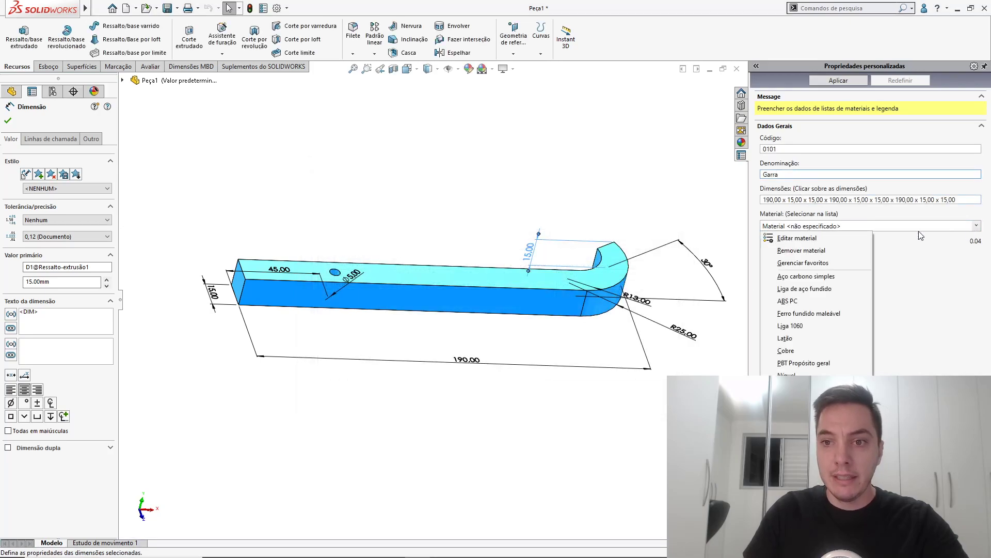
pyautogui.click(797, 239)
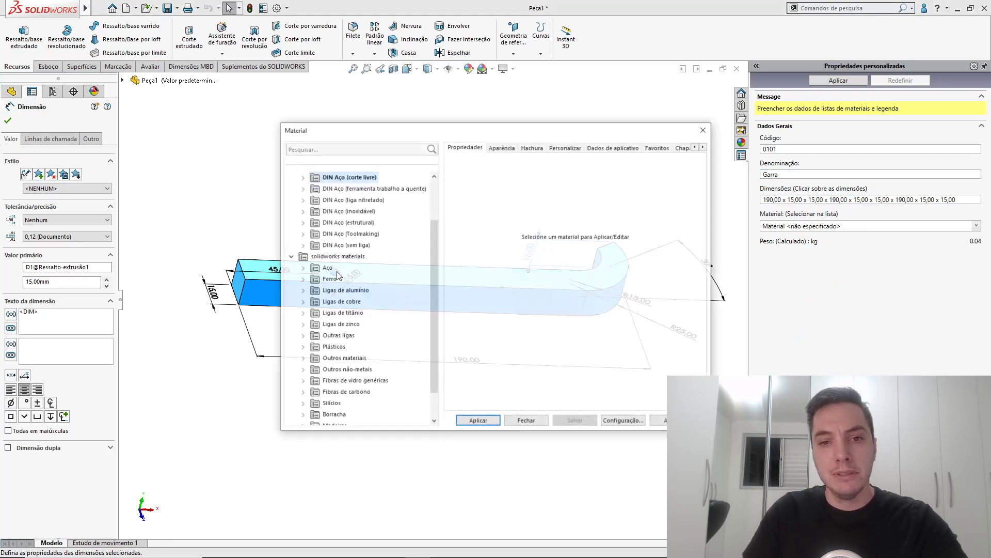
pyautogui.click(306, 270)
pyautogui.click(345, 245)
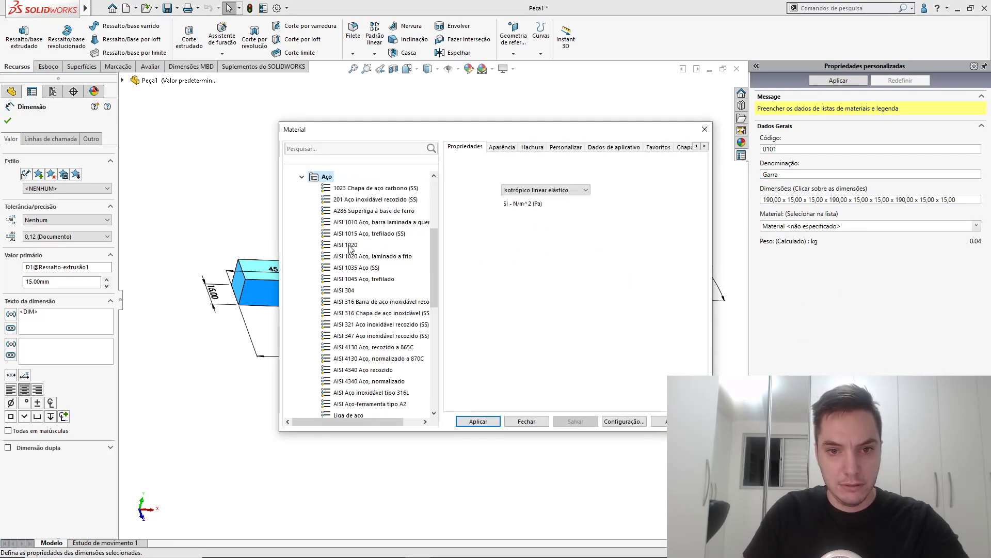
pyautogui.click(527, 421)
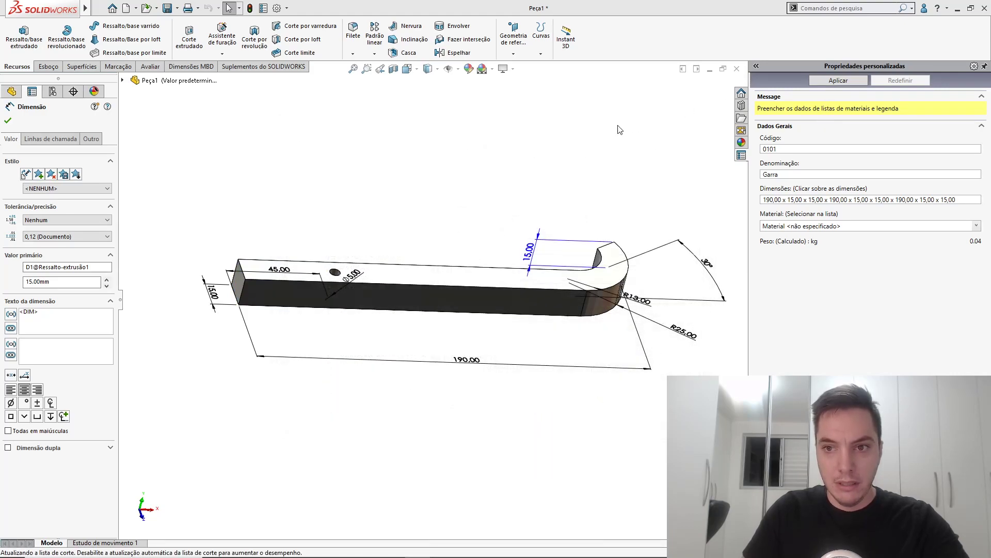
pyautogui.click(585, 157)
pyautogui.moveTo(533, 205); pyautogui.dragTo(517, 182, button='middle')
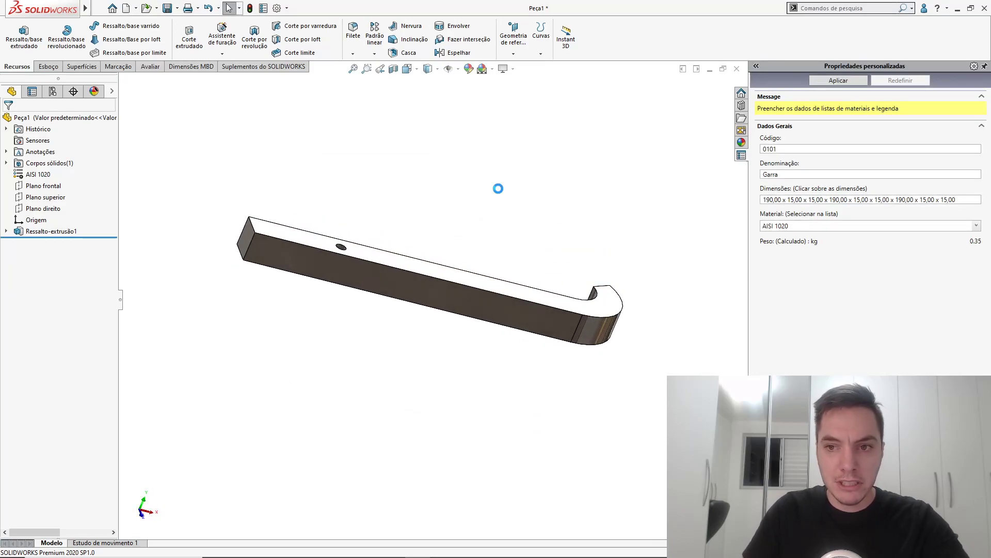
# Start saving the part and browse to the OneDrive - Personal > Blog > Lives > 11 - Peças do extrator folder.
pyautogui.hotkey('ctrl', 's')
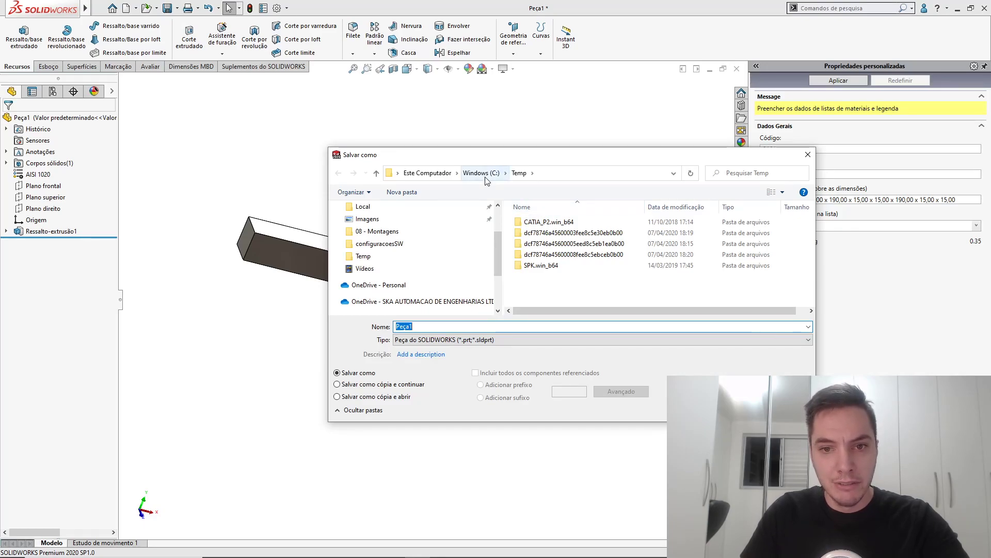
pyautogui.click(481, 173)
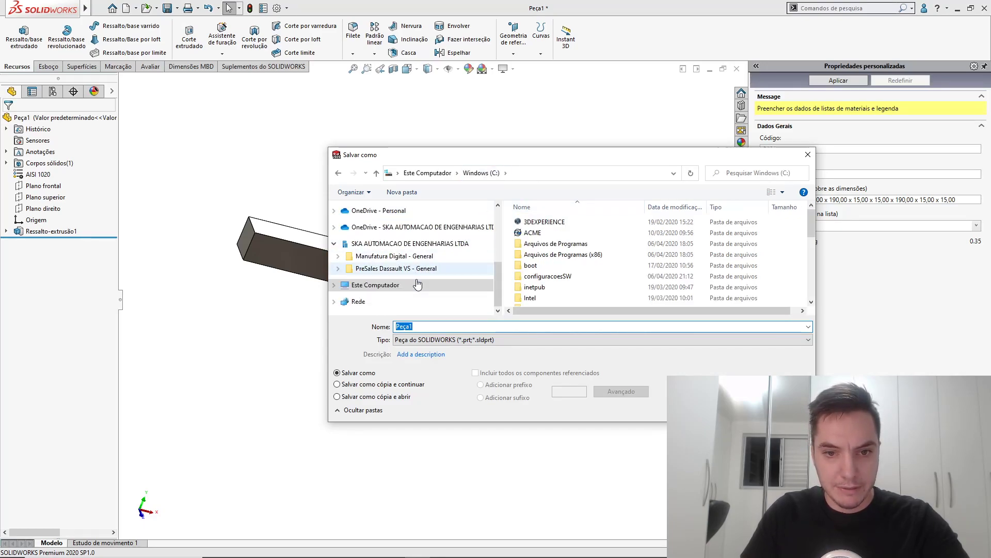
pyautogui.click(397, 287)
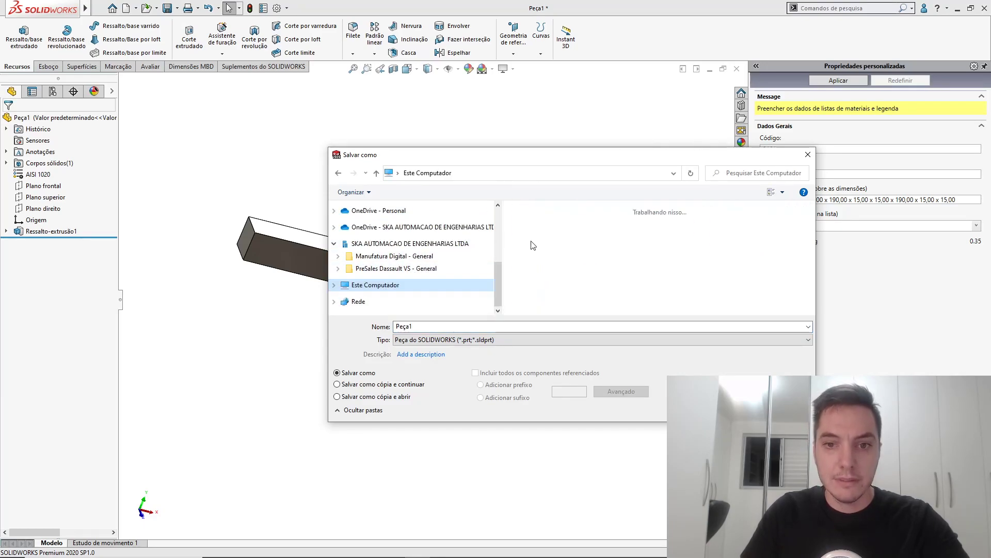
pyautogui.click(380, 223)
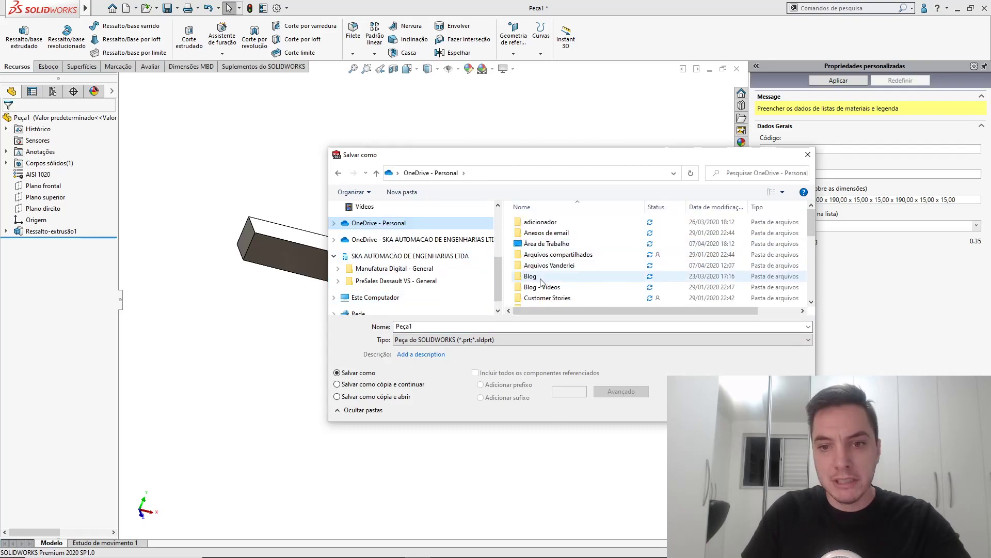
pyautogui.scroll(-2, 570, 281)
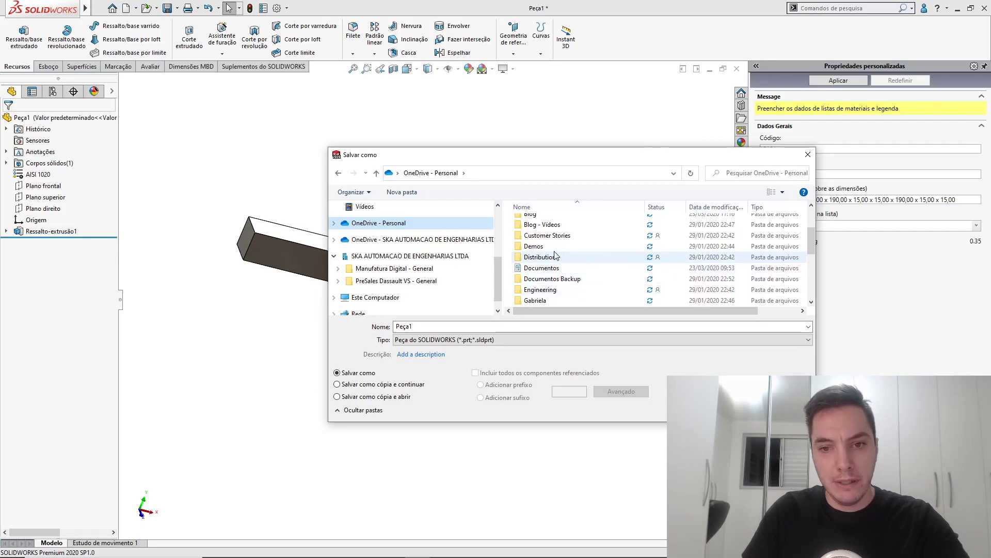
pyautogui.scroll(2, 567, 269)
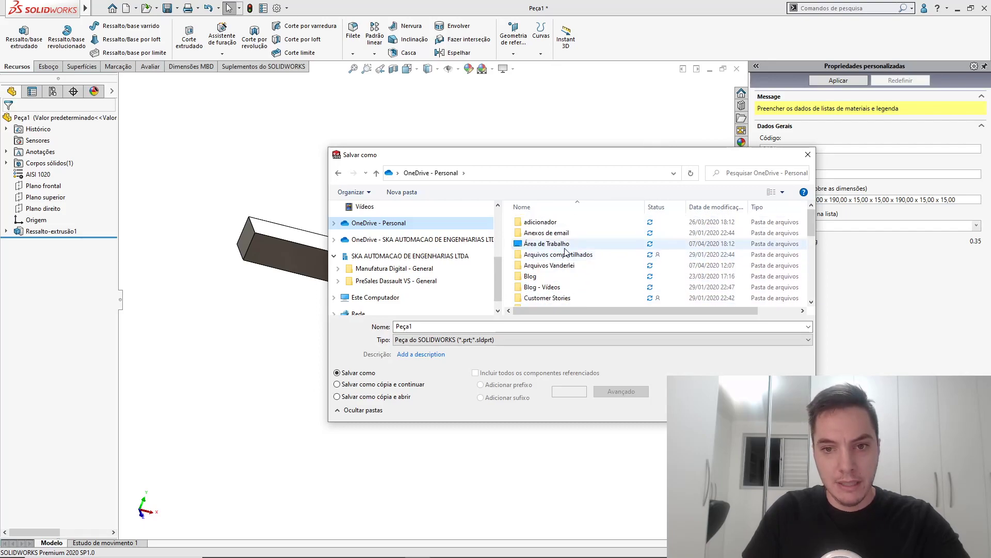
pyautogui.doubleClick(559, 280)
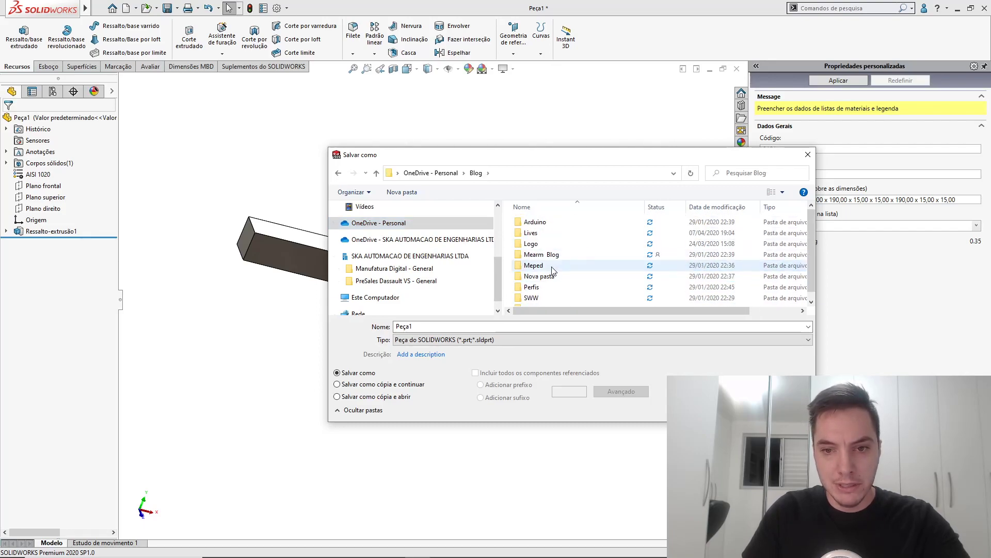
pyautogui.scroll(-1, 548, 242)
pyautogui.doubleClick(542, 225)
pyautogui.scroll(-1, 555, 284)
pyautogui.doubleClick(559, 300)
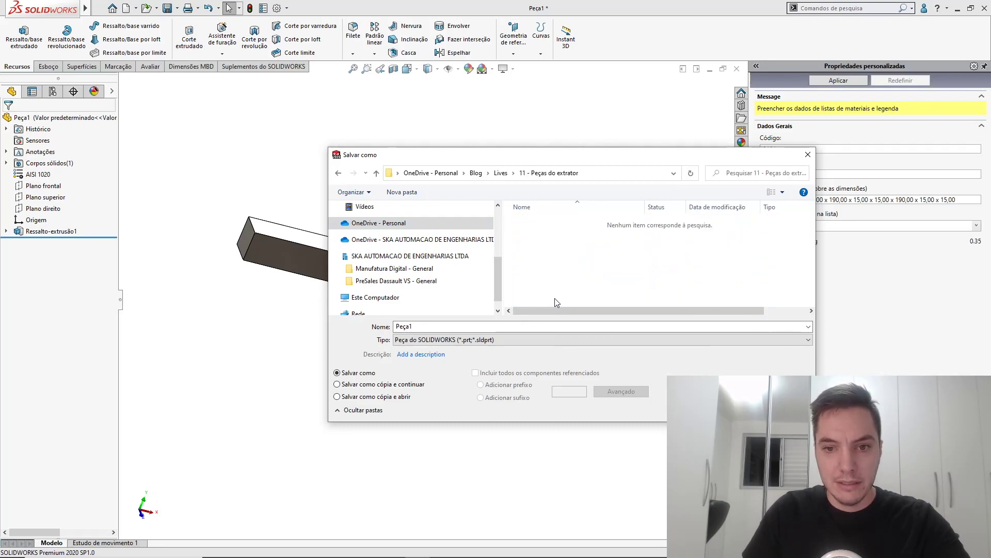
# Save the part under the name extrator - Garra and close it.
pyautogui.click(451, 325)
pyautogui.write('e')
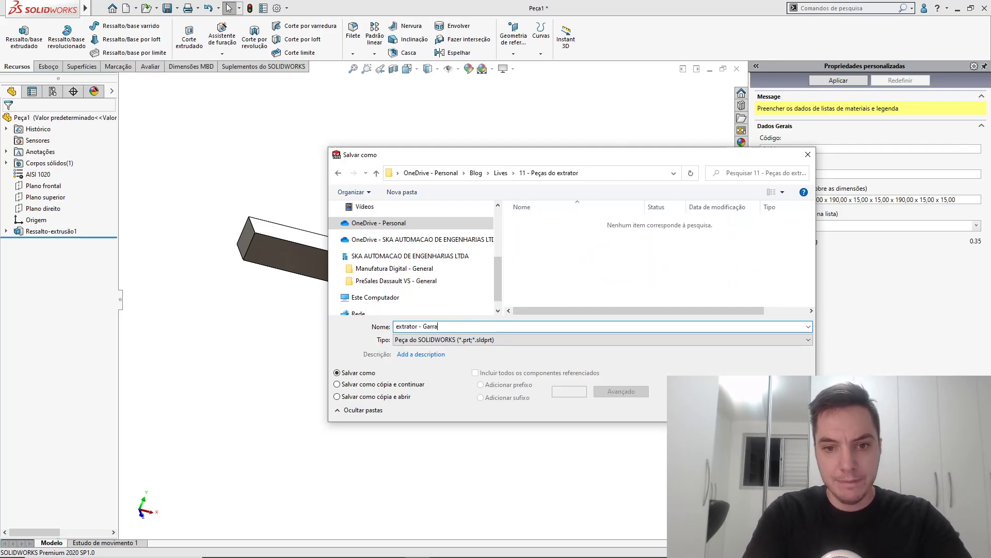
pyautogui.write('xtrator - Garra')
pyautogui.press('Return')
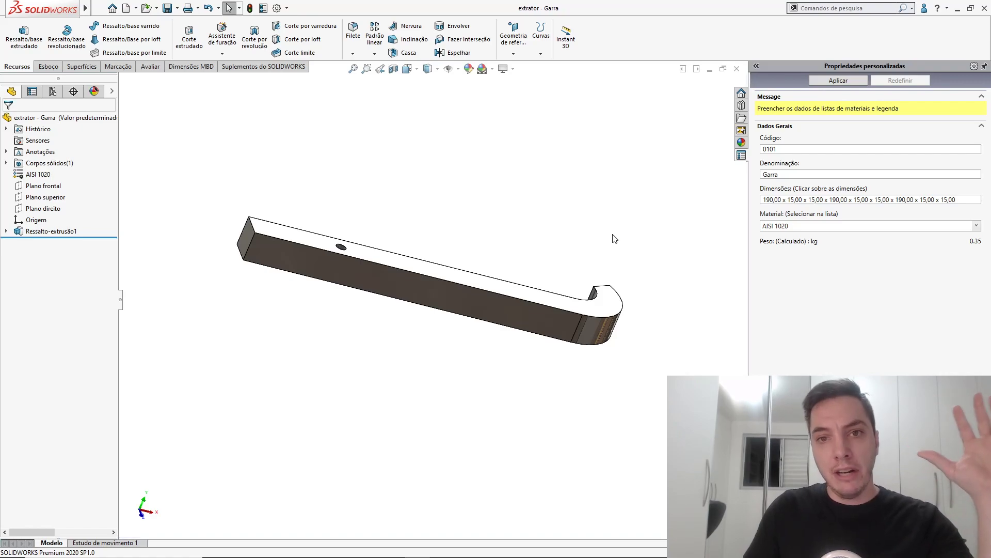
pyautogui.click(737, 69)
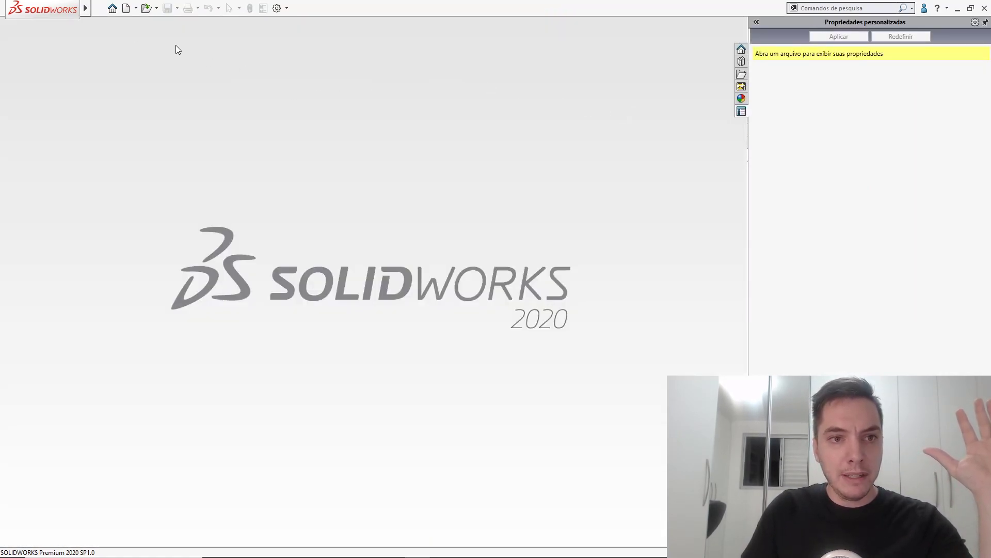
# Consult the drawing of the 220 mm rod (item 1) in PowerPoint and create a new Peça document in SOLIDWORKS.
pyautogui.click(126, 8)
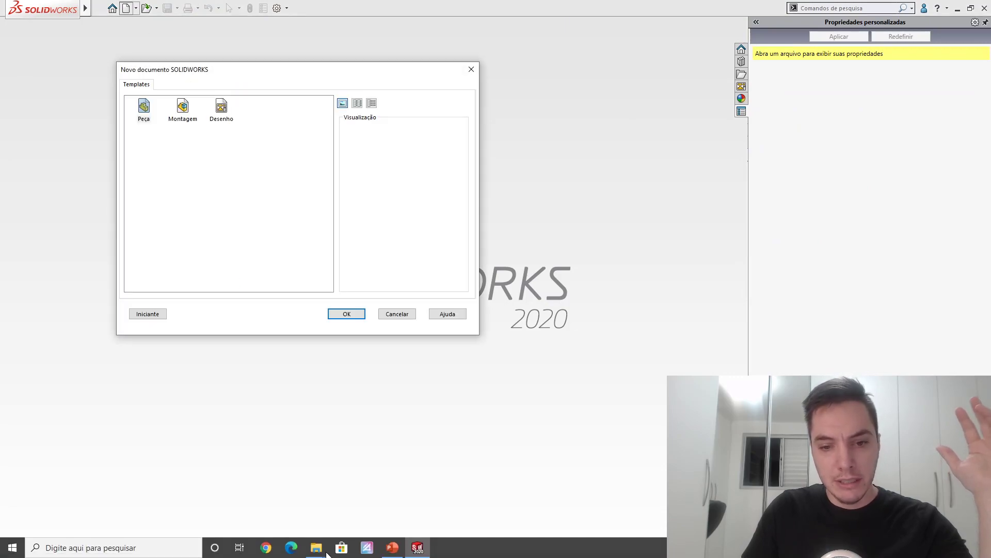
pyautogui.click(392, 547)
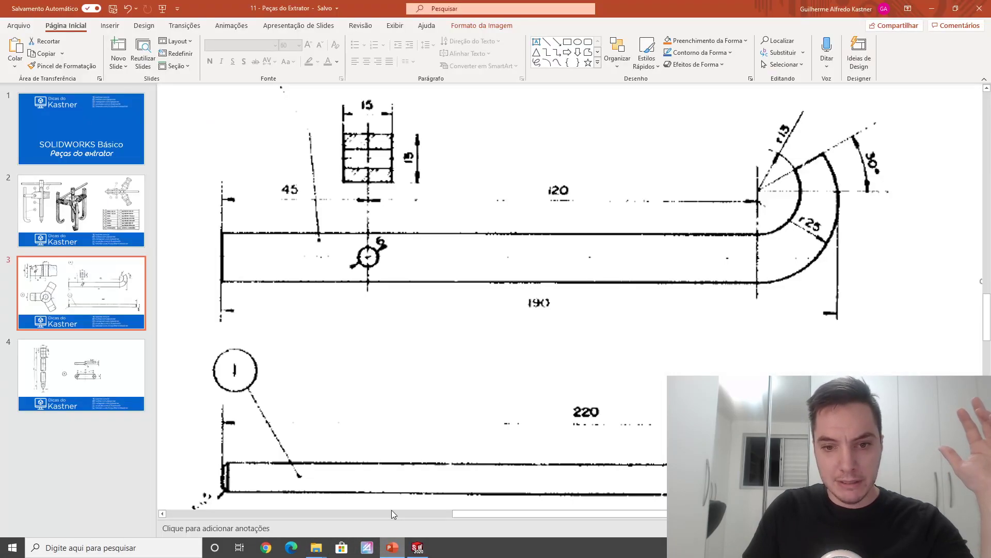
pyautogui.scroll(-3, 493, 427)
pyautogui.scroll(-2, 493, 427)
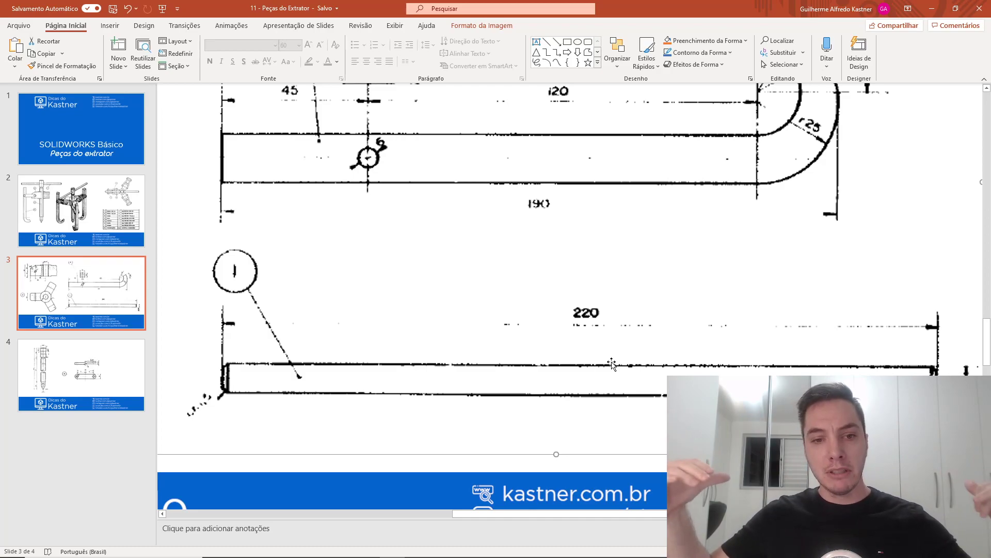
pyautogui.hotkey('alt', 'Tab')
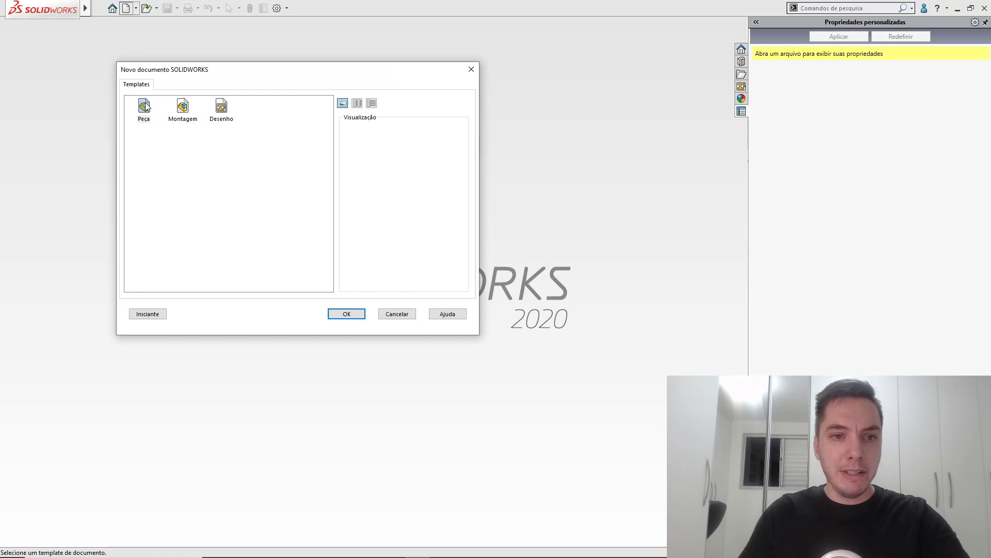
pyautogui.doubleClick(144, 102)
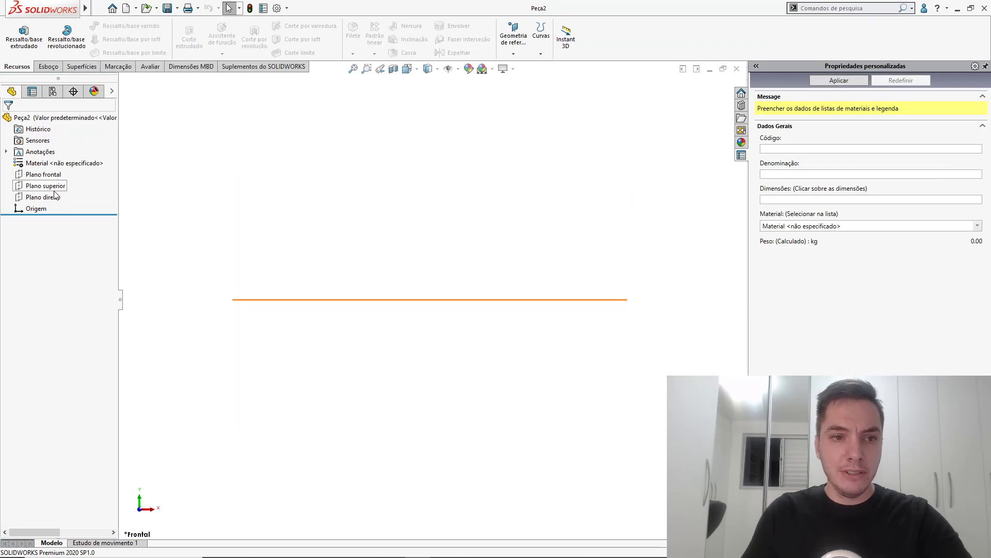
# Sketch a circle about 27 mm in diameter centred on the origin of the right plane (Plano direito).
pyautogui.click(44, 196)
pyautogui.click(62, 179)
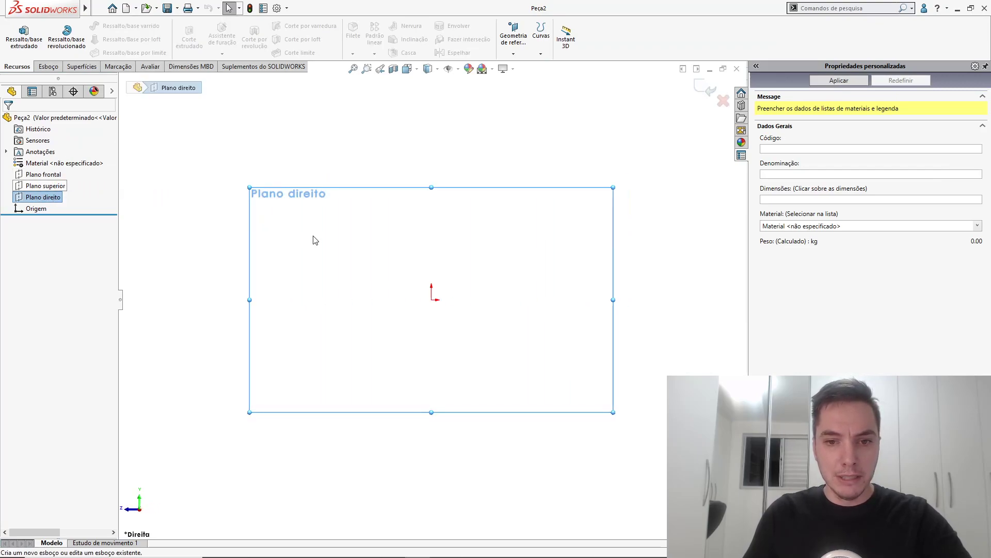
pyautogui.press('s')
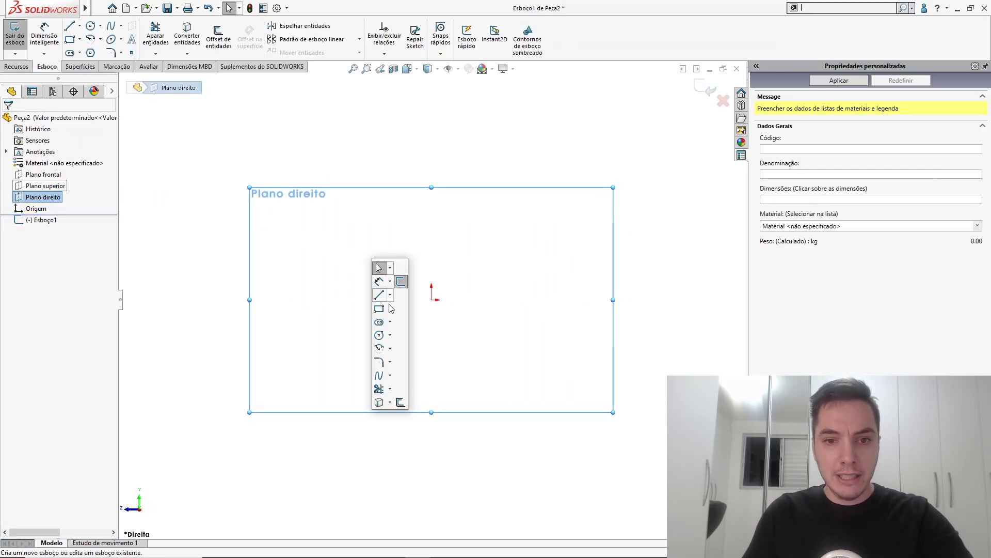
pyautogui.click(380, 336)
pyautogui.click(431, 299)
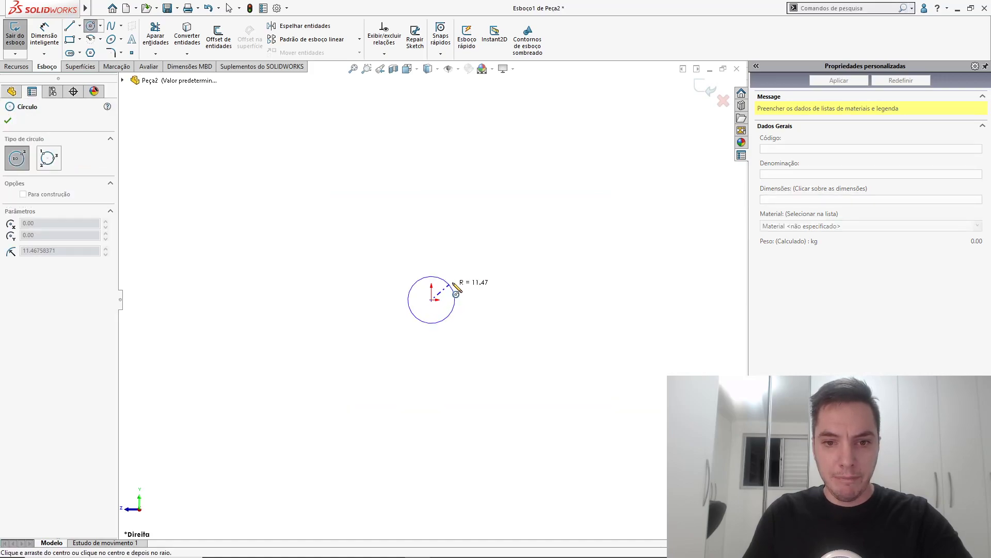
pyautogui.click(456, 293)
pyautogui.press('Escape')
# Dimension the circle's diameter as 3/8pol and exit the sketch.
pyautogui.press('s')
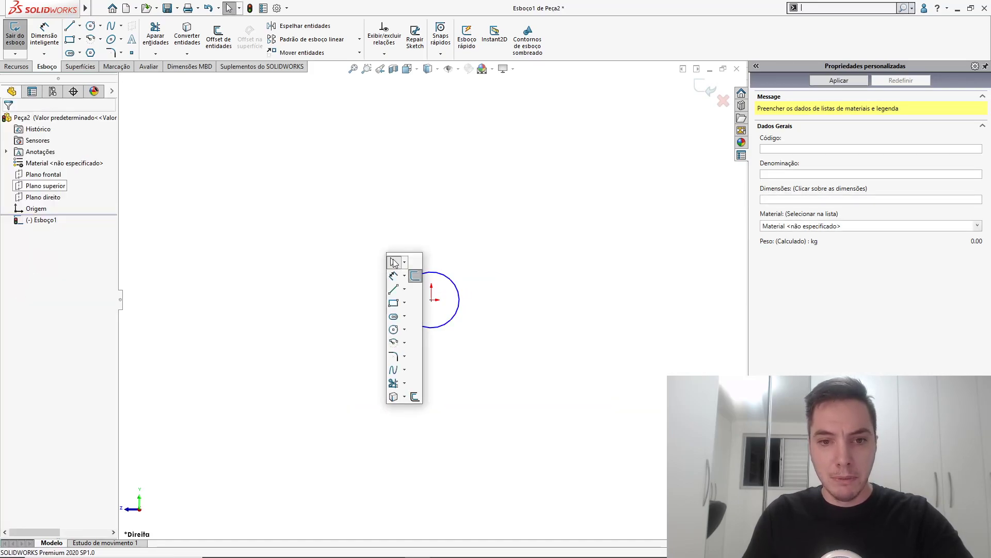
pyautogui.click(394, 277)
pyautogui.click(451, 278)
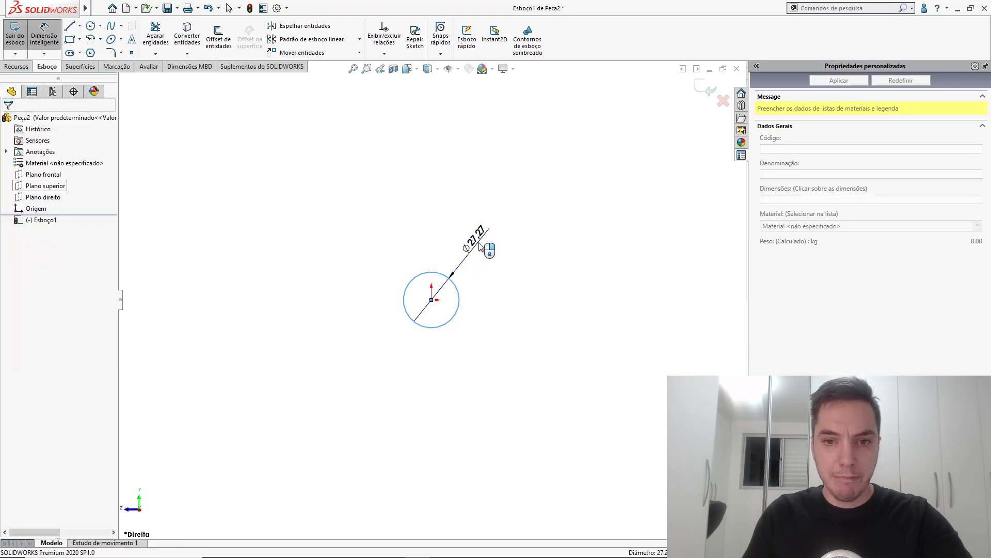
pyautogui.click(480, 247)
pyautogui.write('3/8pol')
pyautogui.press('Return')
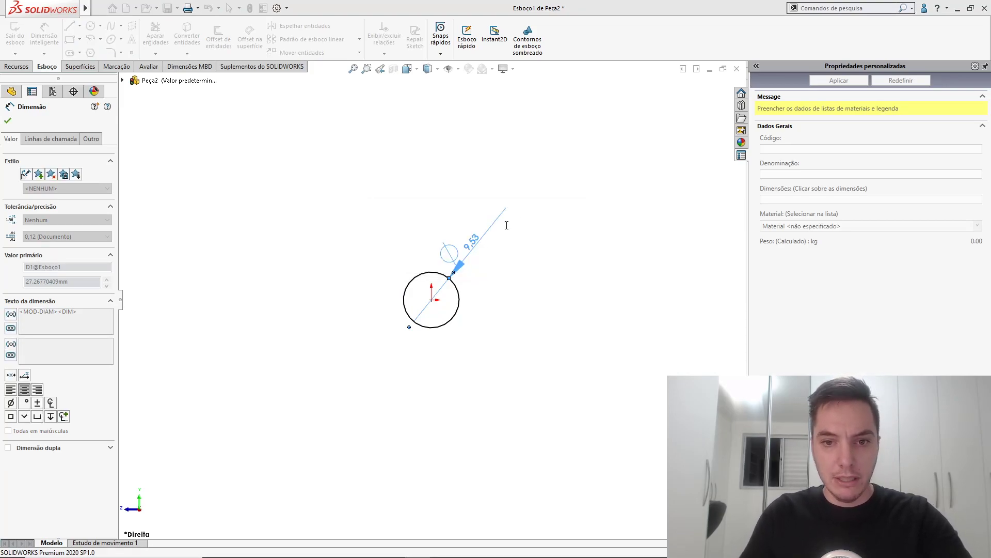
pyautogui.press('Escape')
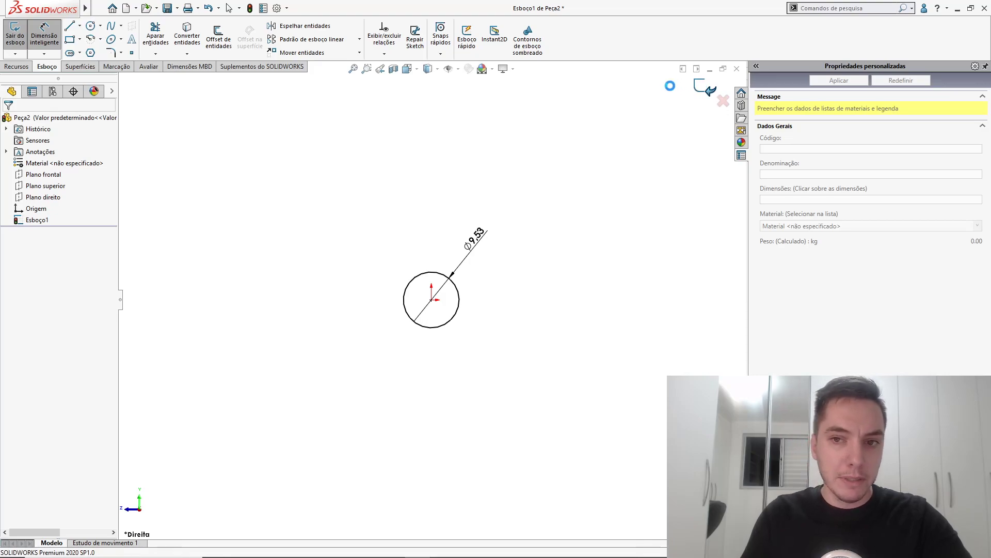
pyautogui.click(703, 88)
# Extrude the circle 220 mm as a boss with the Plano médio end condition.
pyautogui.moveTo(454, 224); pyautogui.dragTo(441, 298, button='middle')
pyautogui.scroll(-3, 441, 300)
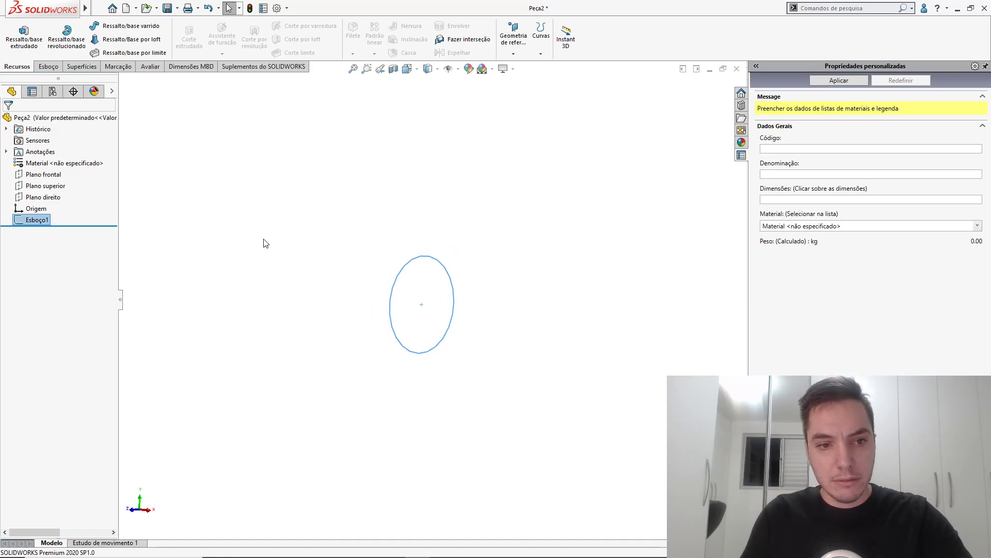
pyautogui.click(19, 34)
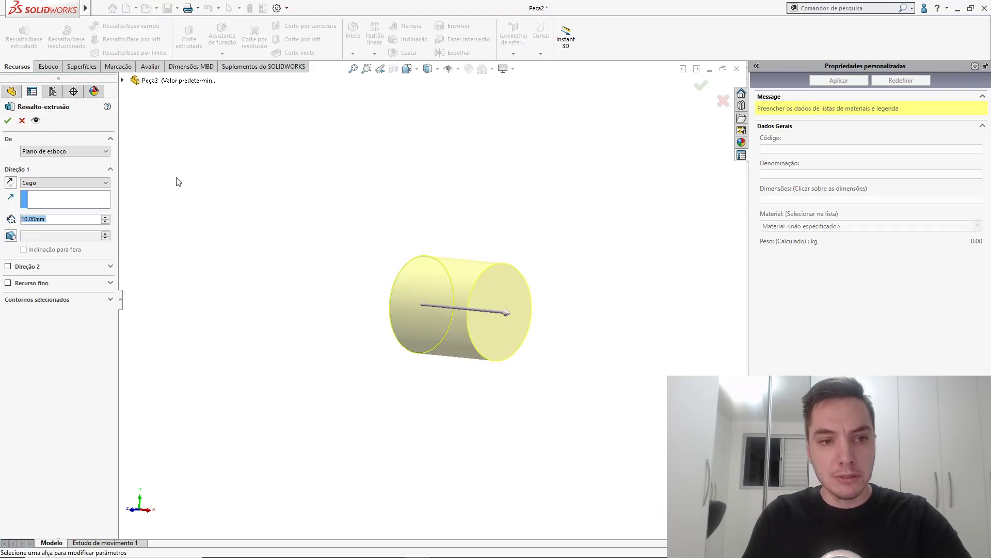
pyautogui.write('220')
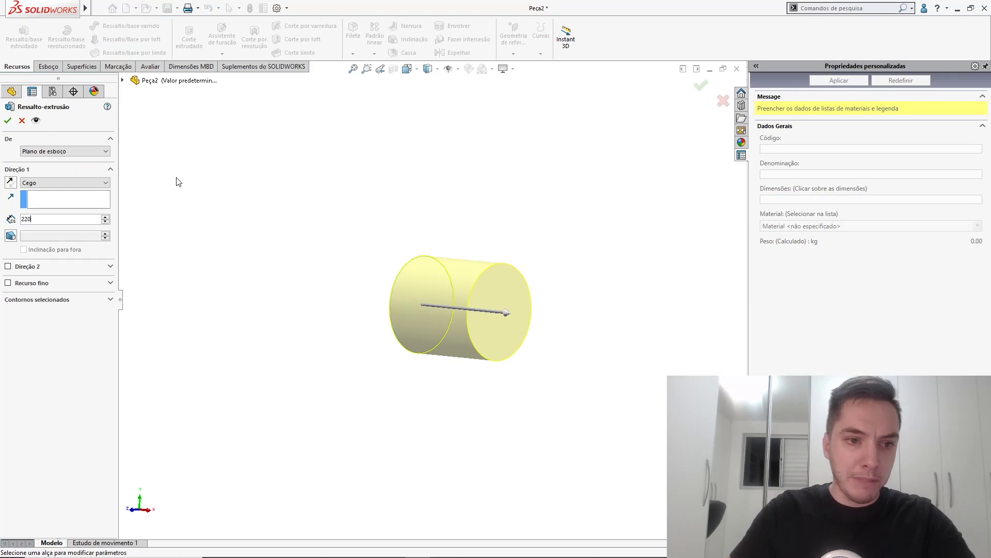
pyautogui.press('Return')
pyautogui.click(65, 182)
pyautogui.click(51, 228)
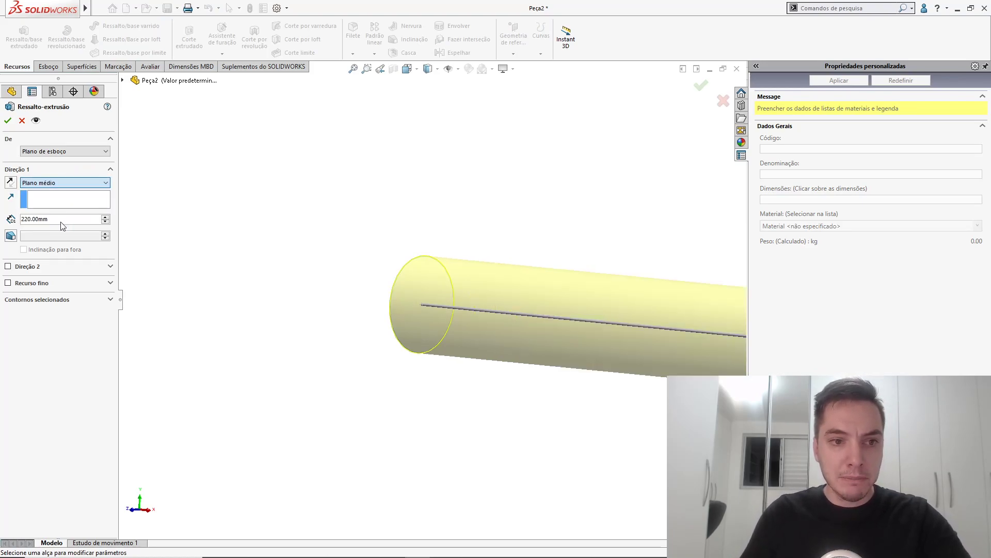
pyautogui.click(8, 122)
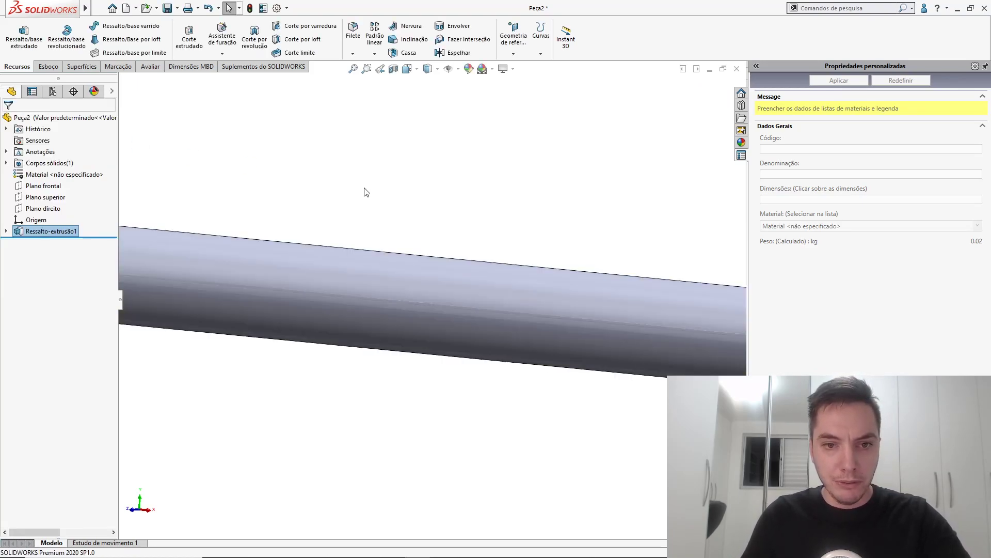
# Display the rod's dimensions on the body and open the diameter dimension's properties, leaving its value unmodified.
pyautogui.scroll(3, 368, 192)
pyautogui.moveTo(405, 243); pyautogui.dragTo(409, 250, button='middle')
pyautogui.click(429, 299)
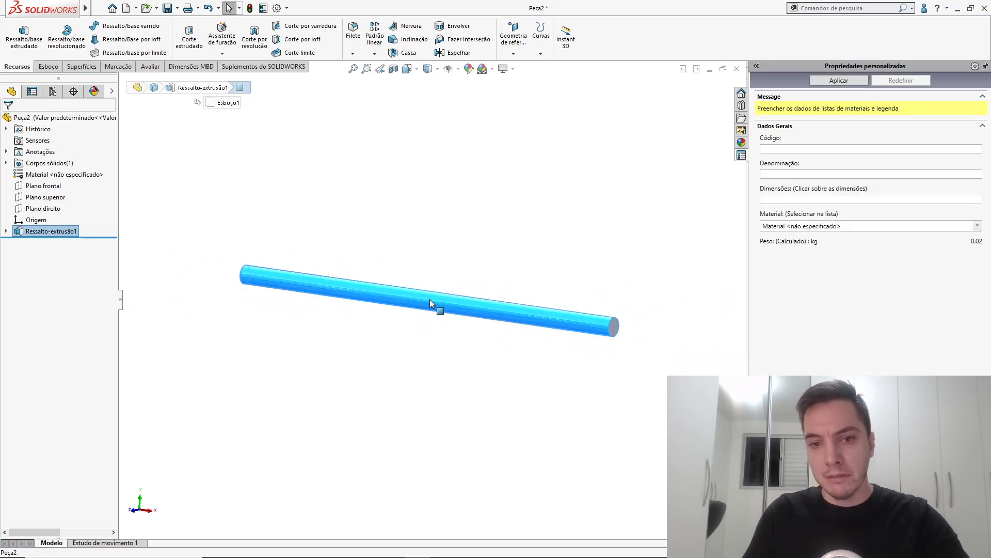
pyautogui.click(443, 279)
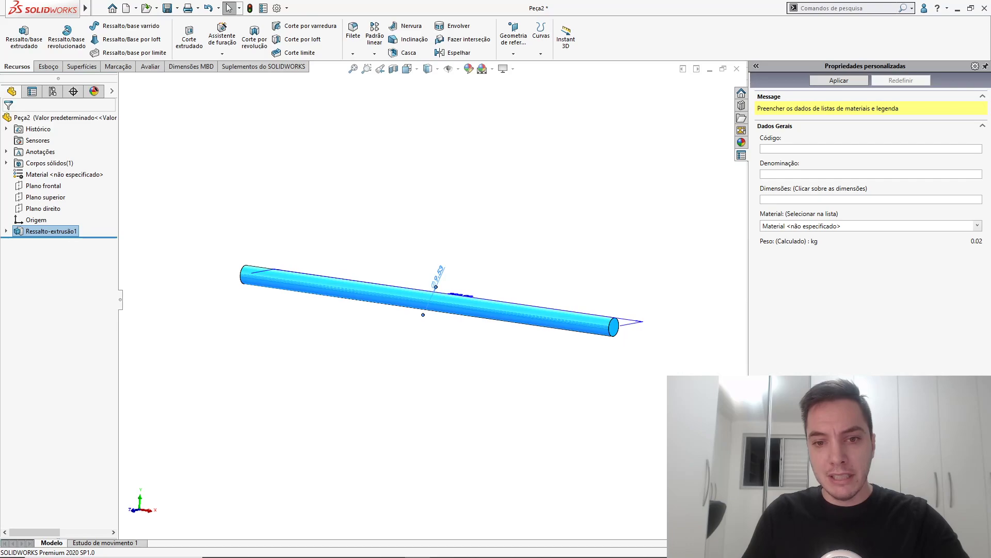
pyautogui.doubleClick(439, 276)
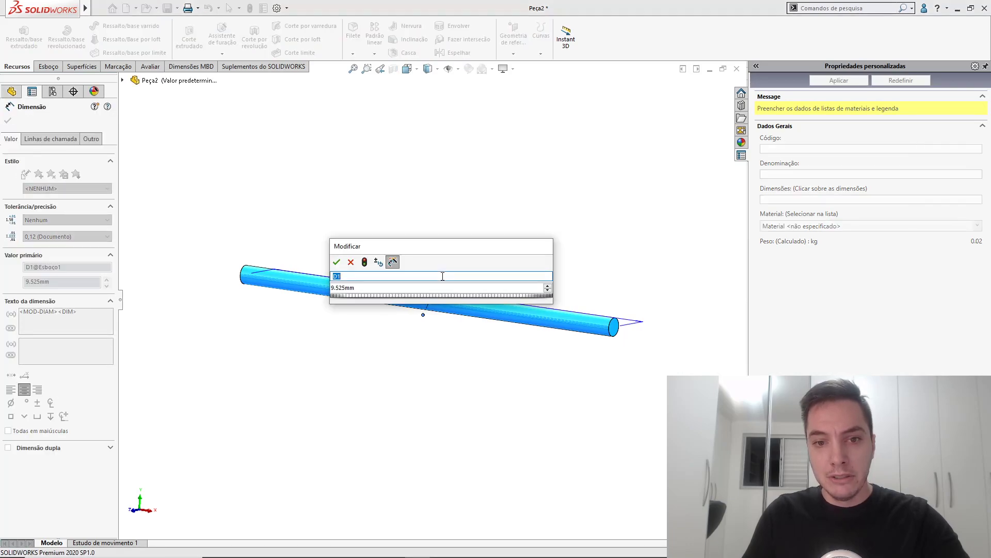
pyautogui.click(351, 262)
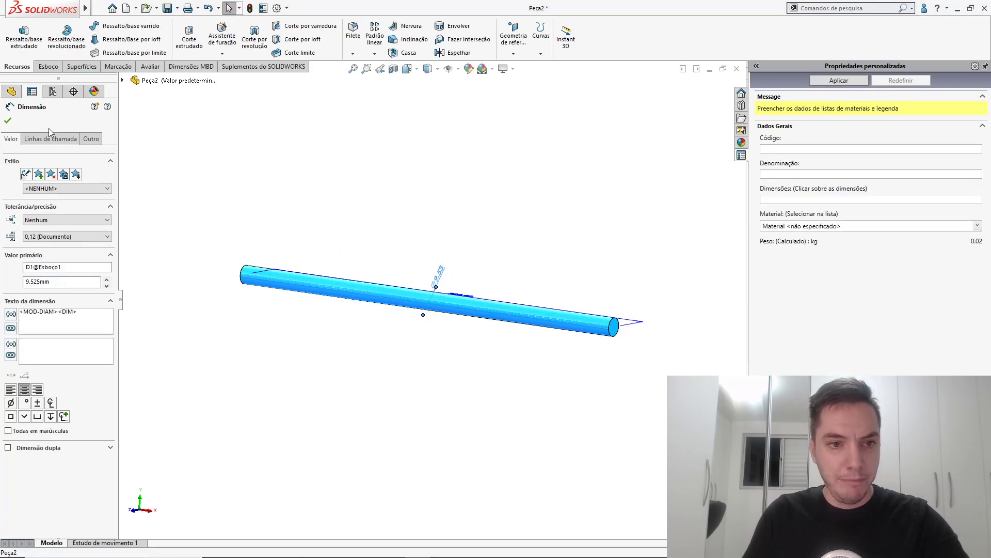
# Override the diameter dimension's units with inches (polegadas) shown as fractions (Frações), and close its properties.
pyautogui.click(77, 140)
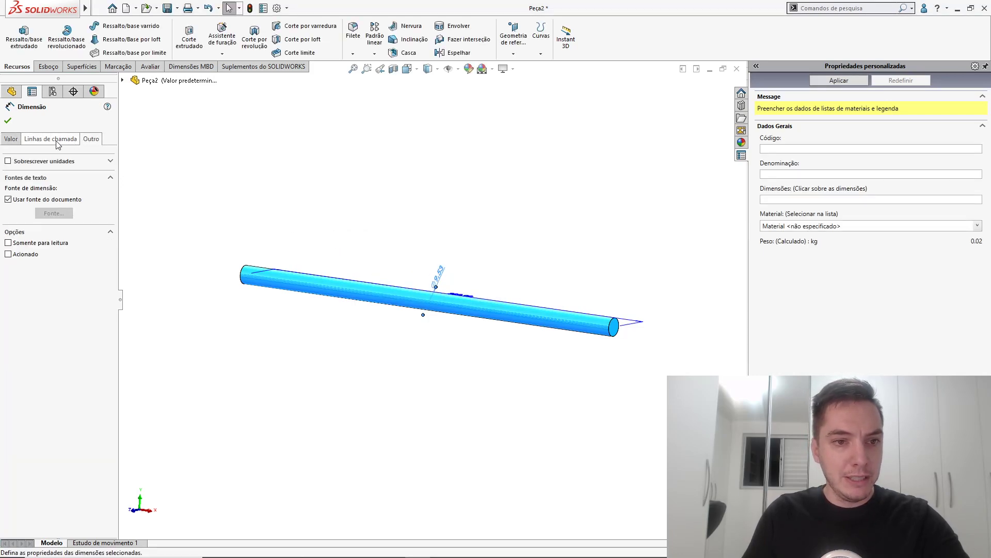
pyautogui.click(28, 162)
pyautogui.click(78, 175)
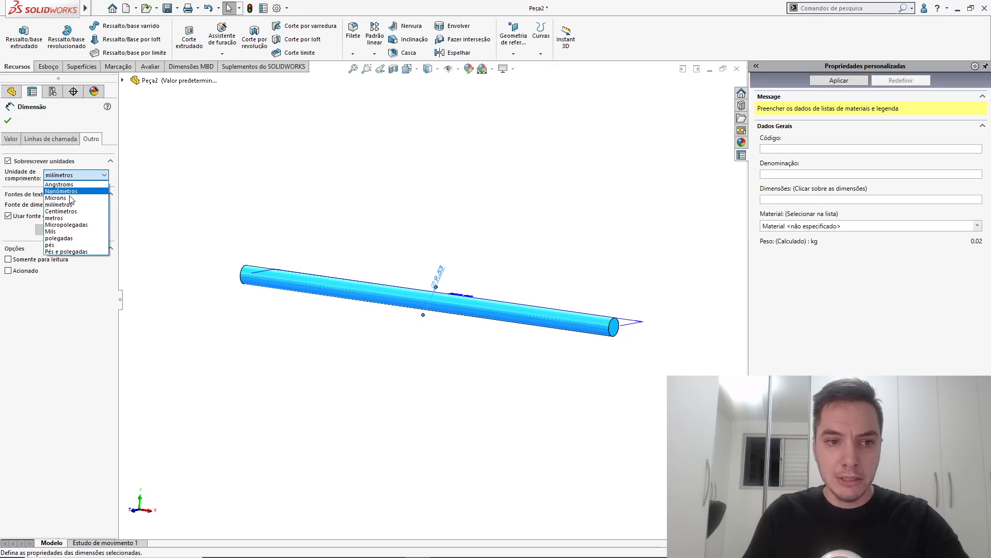
pyautogui.click(66, 238)
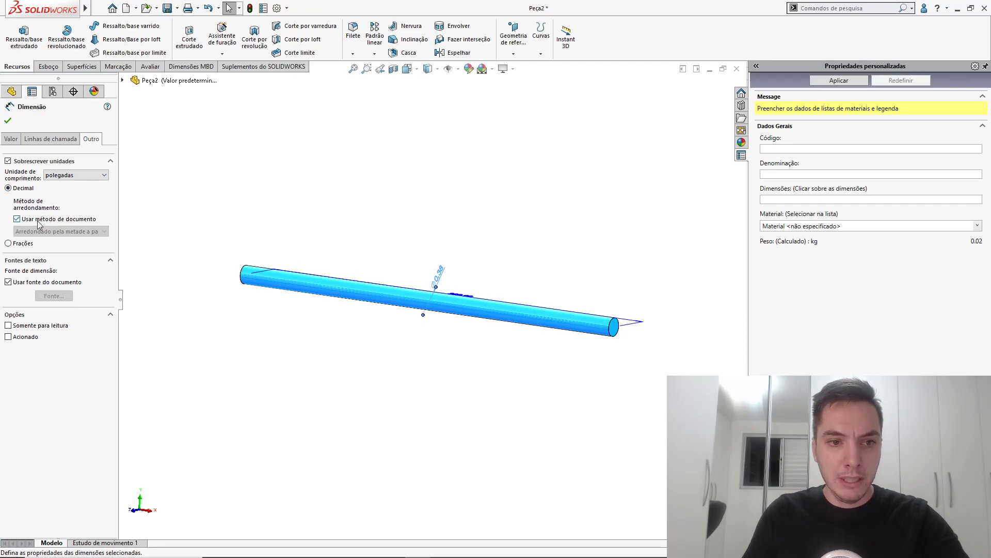
pyautogui.click(25, 245)
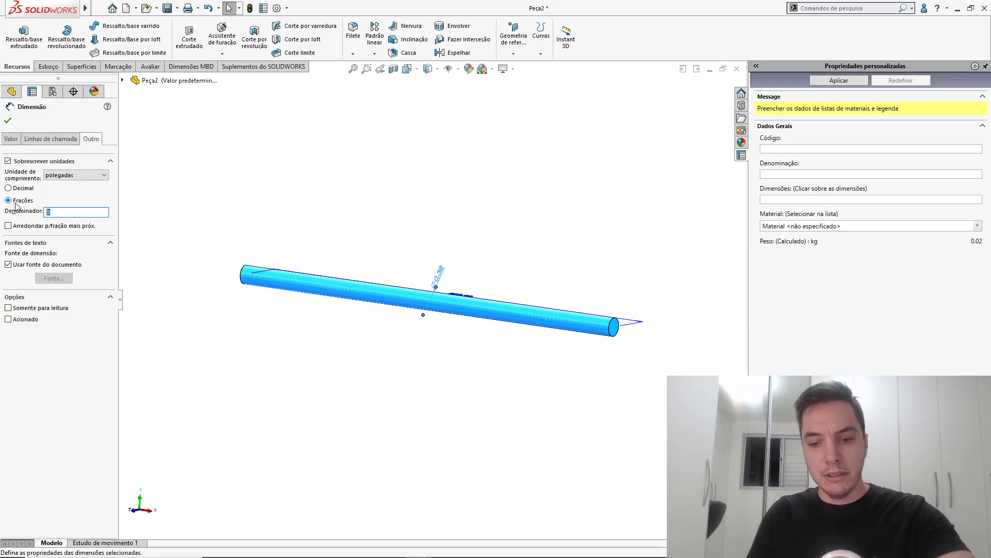
pyautogui.click(224, 202)
pyautogui.scroll(-3, 444, 283)
pyautogui.moveTo(443, 284); pyautogui.dragTo(423, 311, button='middle')
pyautogui.doubleClick(423, 311)
pyautogui.scroll(2, 424, 311)
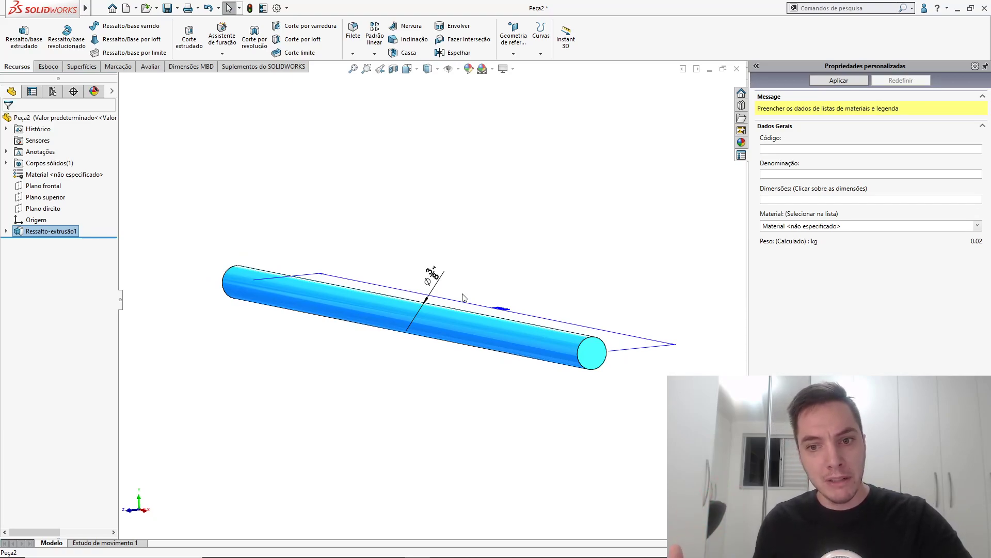
pyautogui.moveTo(433, 283); pyautogui.dragTo(523, 250, button='middle')
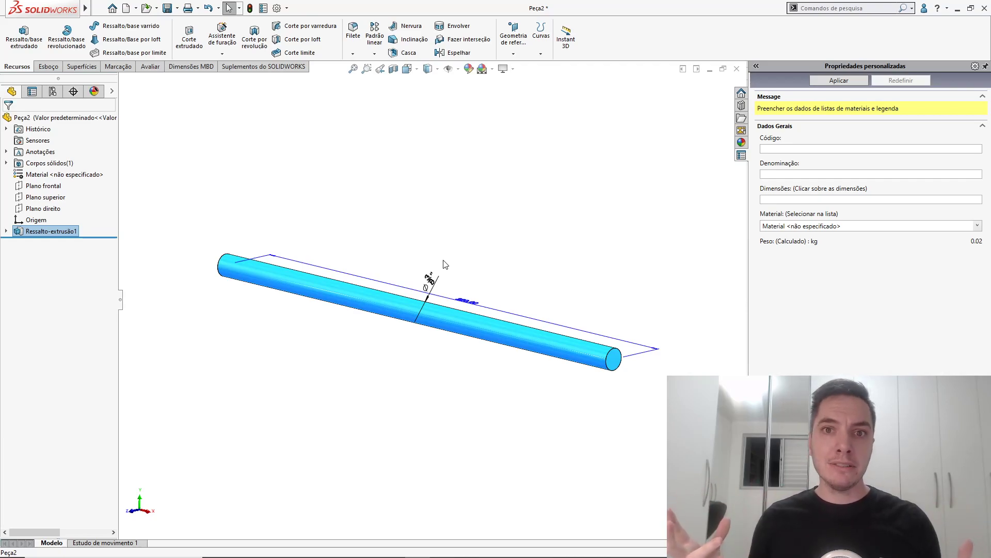
pyautogui.click(447, 229)
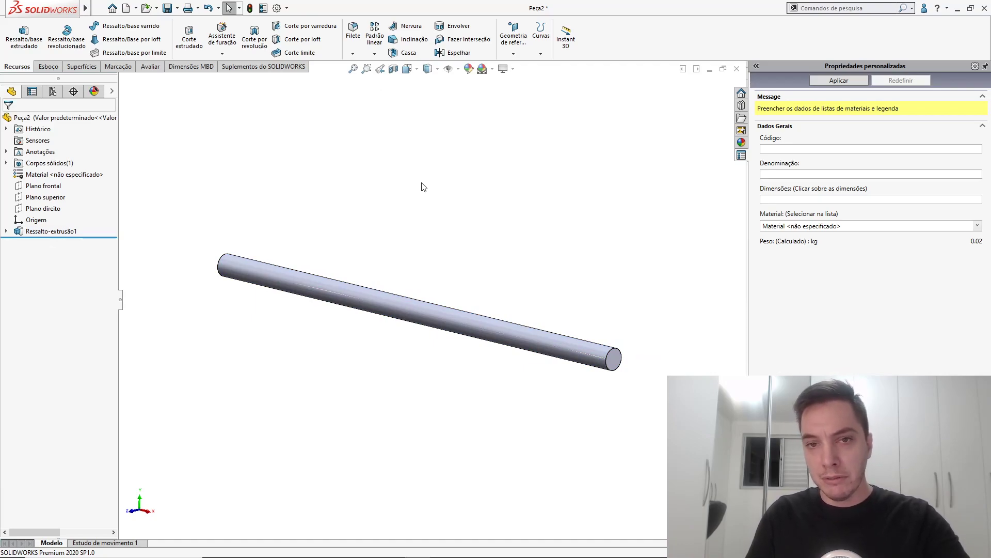
# Chamfer the circular edges at both ends of the rod by 1.5 mm at 45°.
pyautogui.press('s')
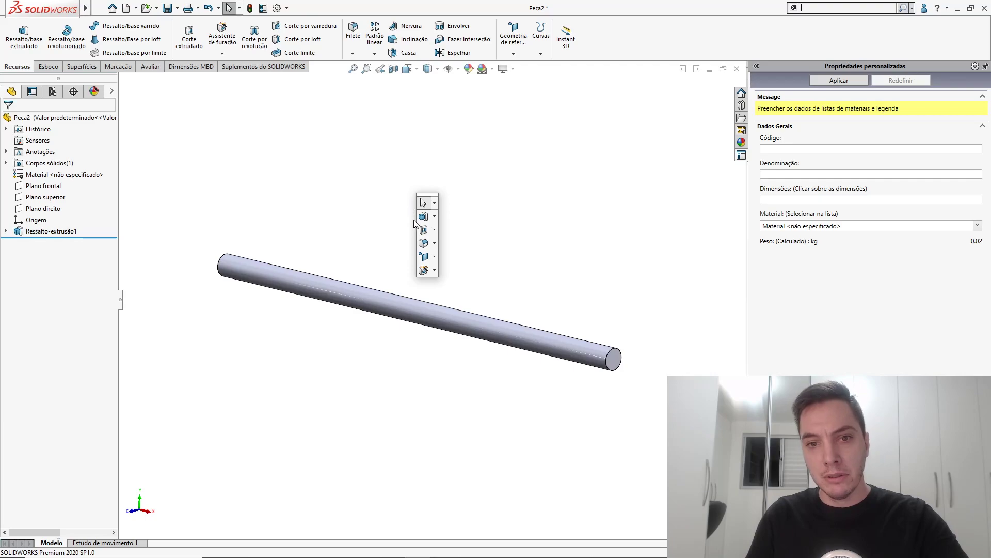
pyautogui.click(434, 245)
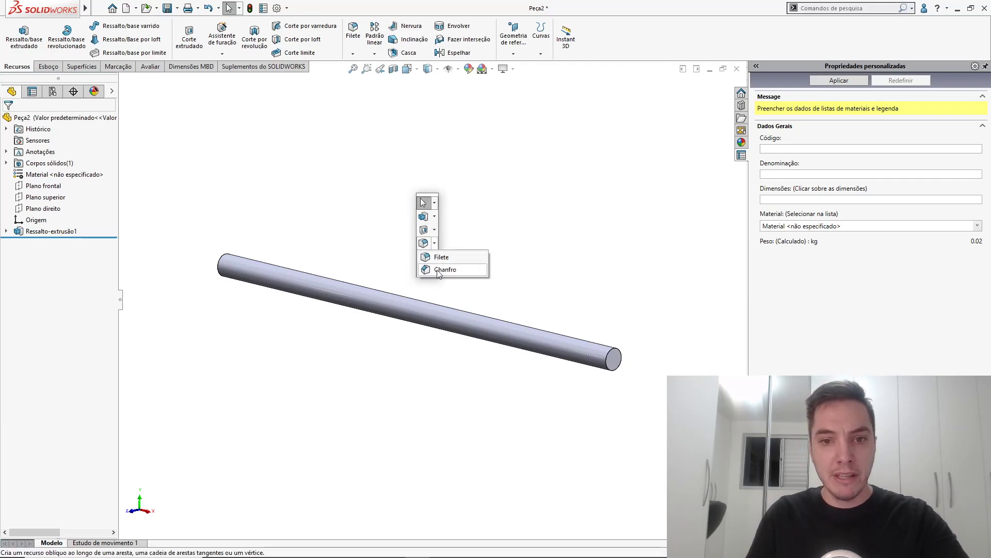
pyautogui.click(439, 271)
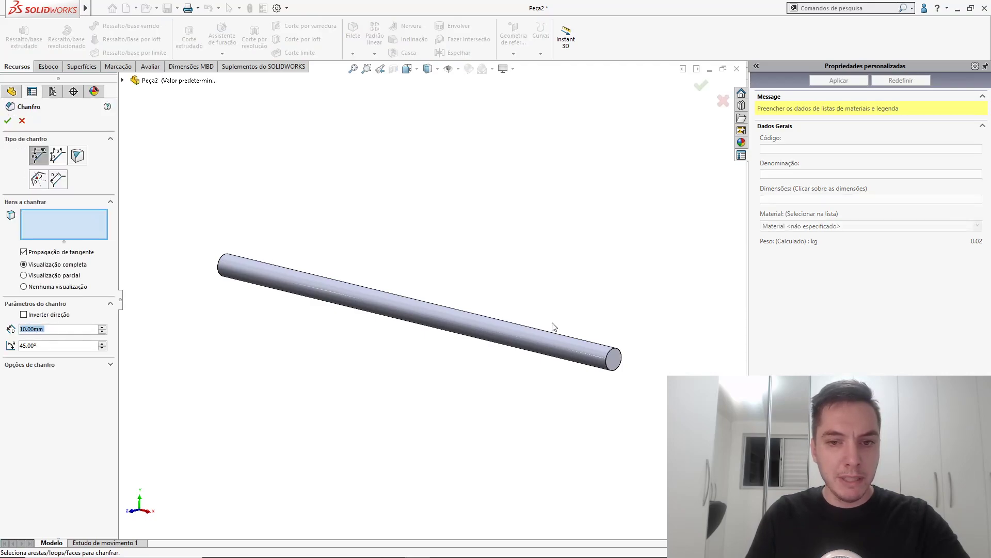
pyautogui.click(609, 356)
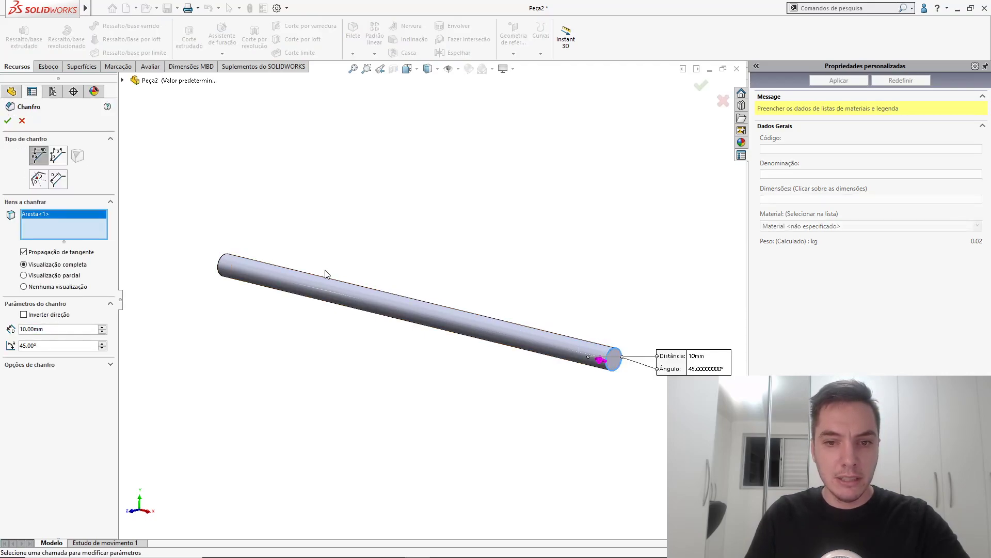
pyautogui.click(222, 264)
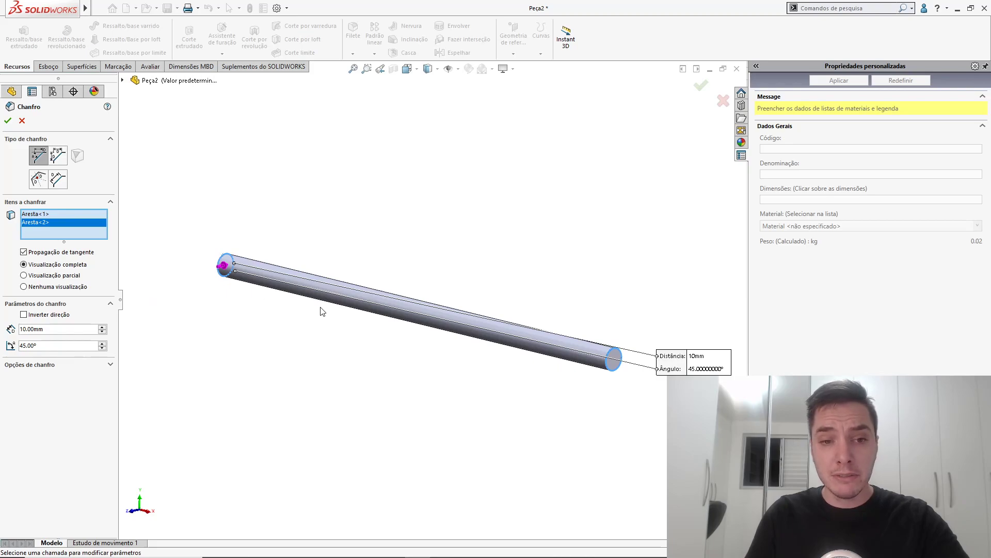
pyautogui.scroll(1, 450, 336)
pyautogui.moveTo(443, 333); pyautogui.dragTo(473, 317, button='middle')
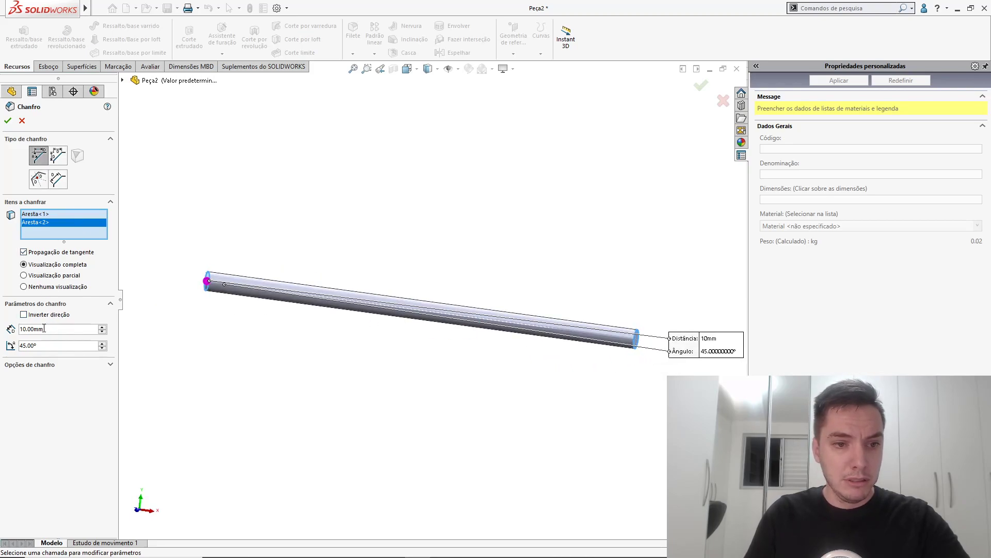
pyautogui.doubleClick(23, 328)
pyautogui.write('1.')
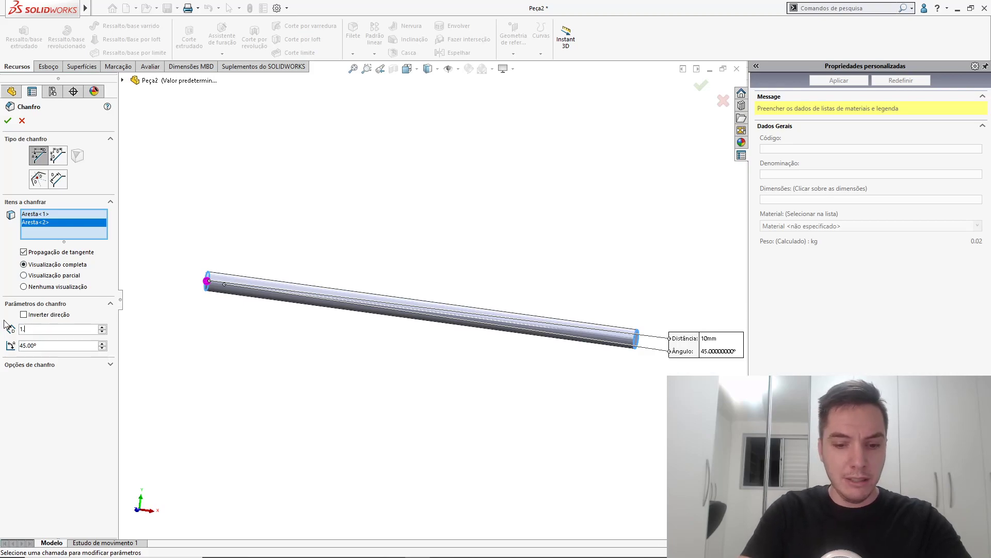
pyautogui.write('5')
pyautogui.press('Return')
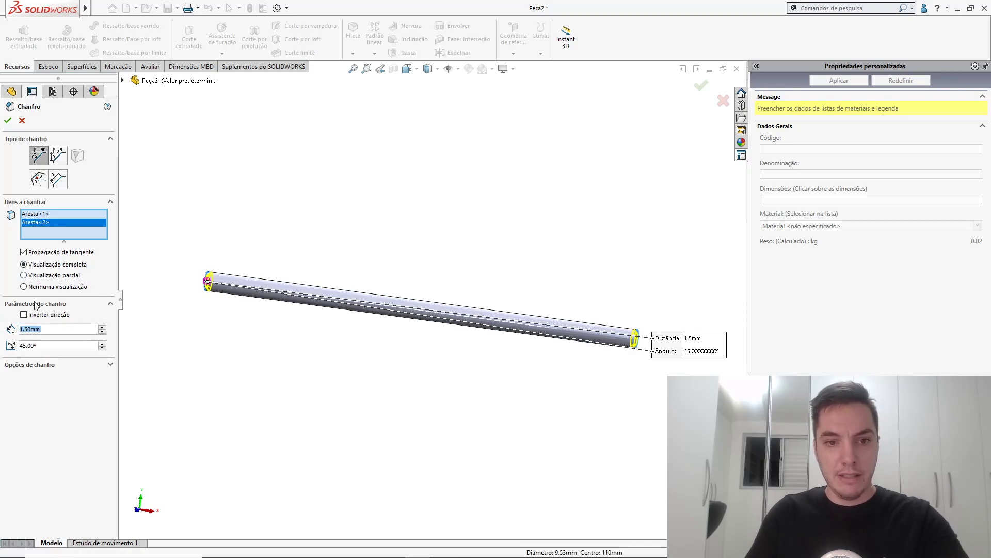
pyautogui.press('Return')
# Fill in the custom properties with Código 0102 and Denominação Manípulo, and apply them.
pyautogui.click(776, 149)
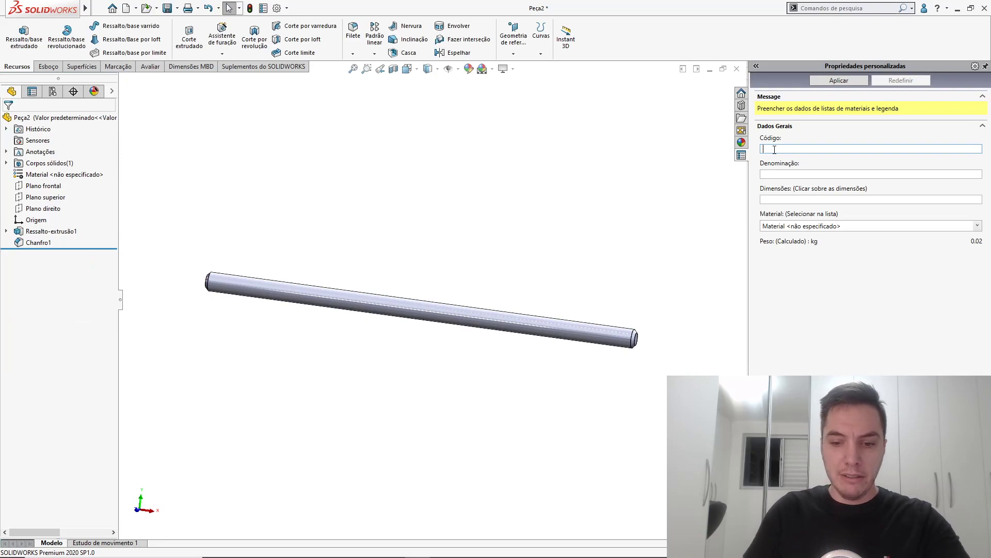
pyautogui.write('010')
pyautogui.press('Tab')
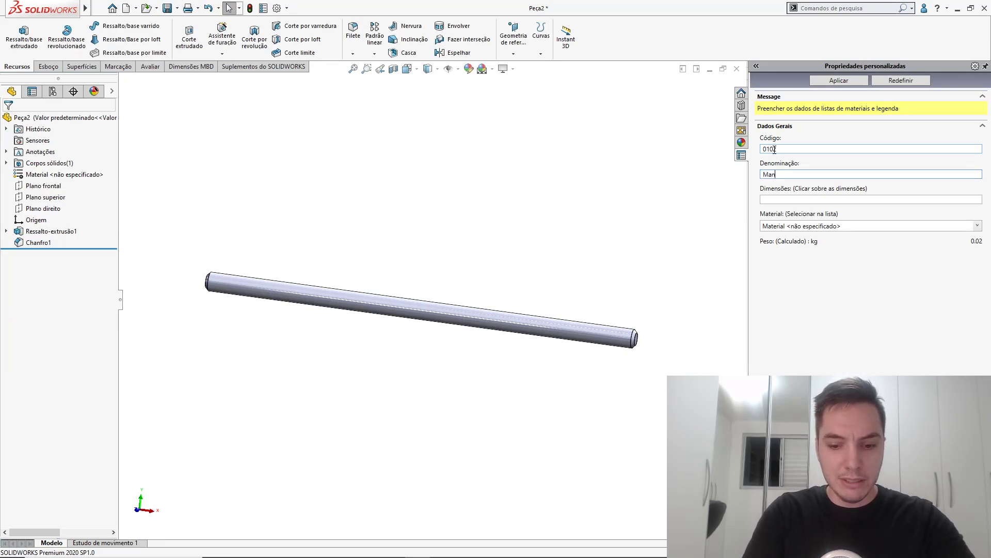
pyautogui.write('Manípulo')
pyautogui.press('Tab')
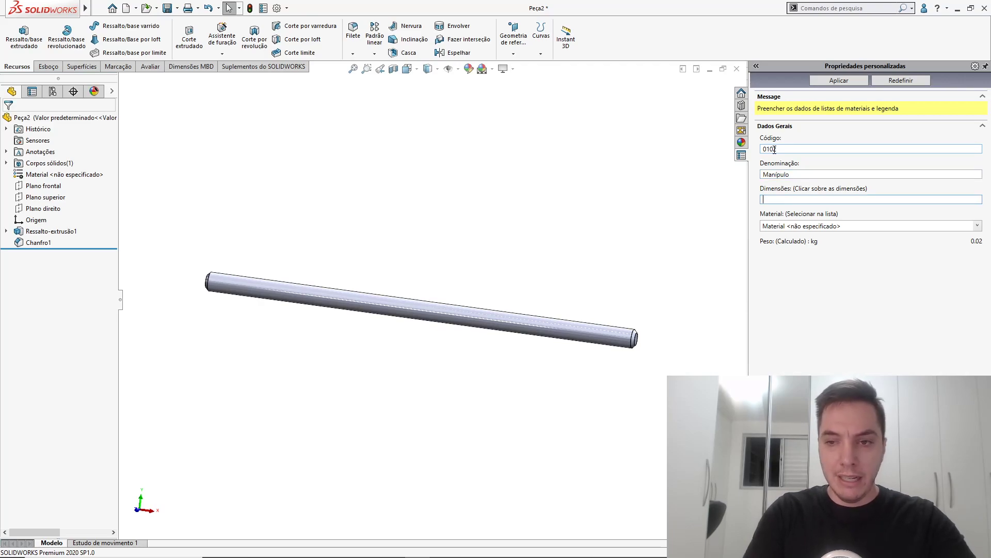
pyautogui.click(837, 81)
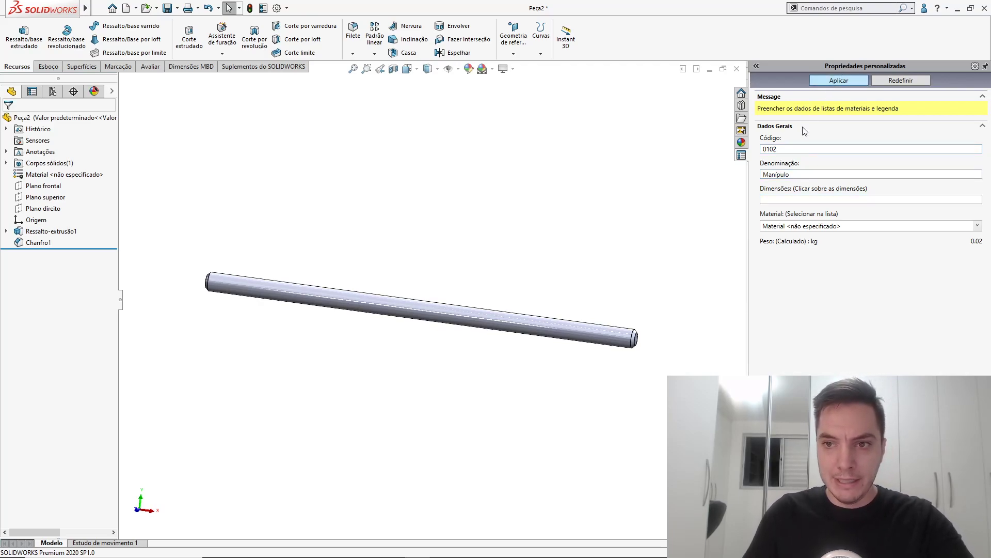
# Fill the Dimensões property with D3/8" x 220,00, taking the values from the rod's diameter and length dimensions.
pyautogui.click(546, 322)
pyautogui.doubleClick(543, 322)
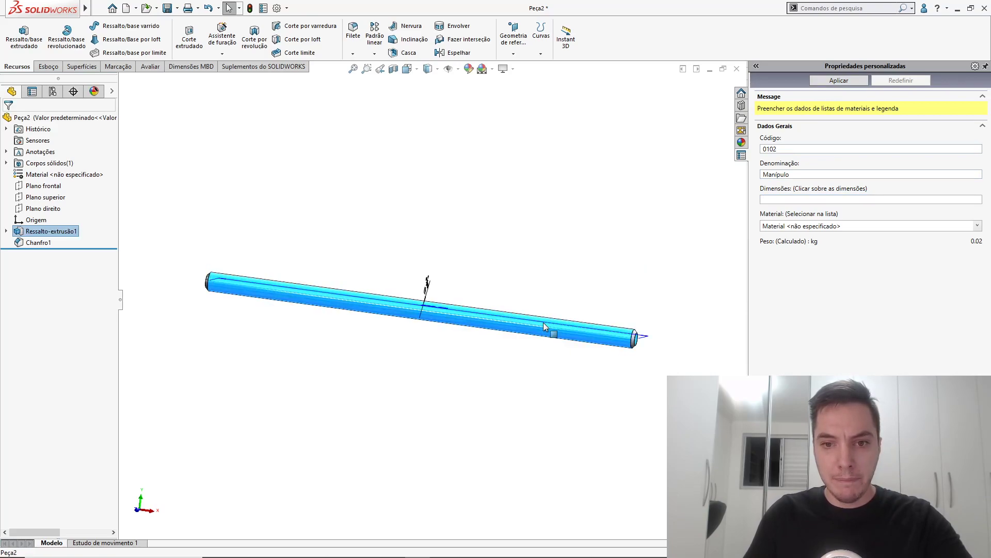
pyautogui.moveTo(561, 301); pyautogui.dragTo(510, 313, button='middle')
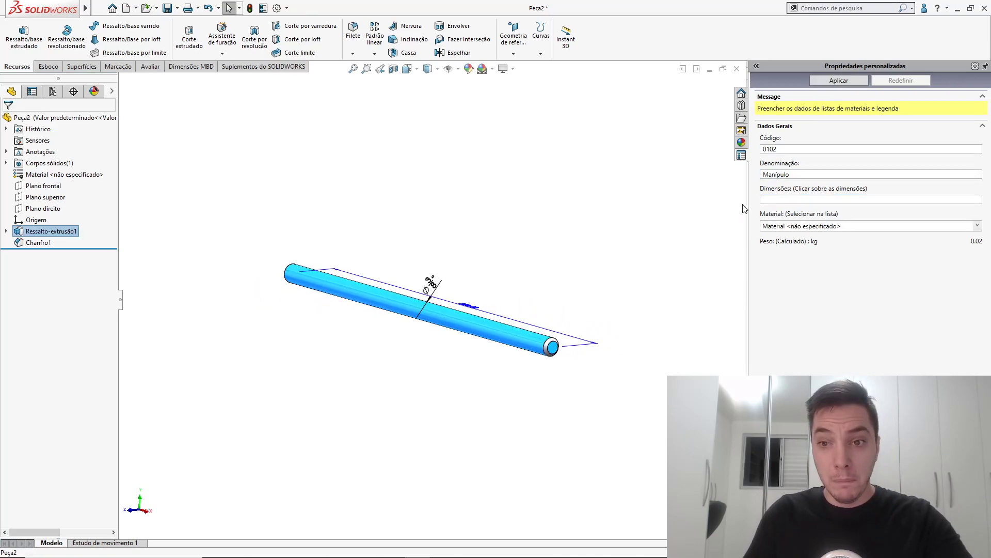
pyautogui.click(776, 200)
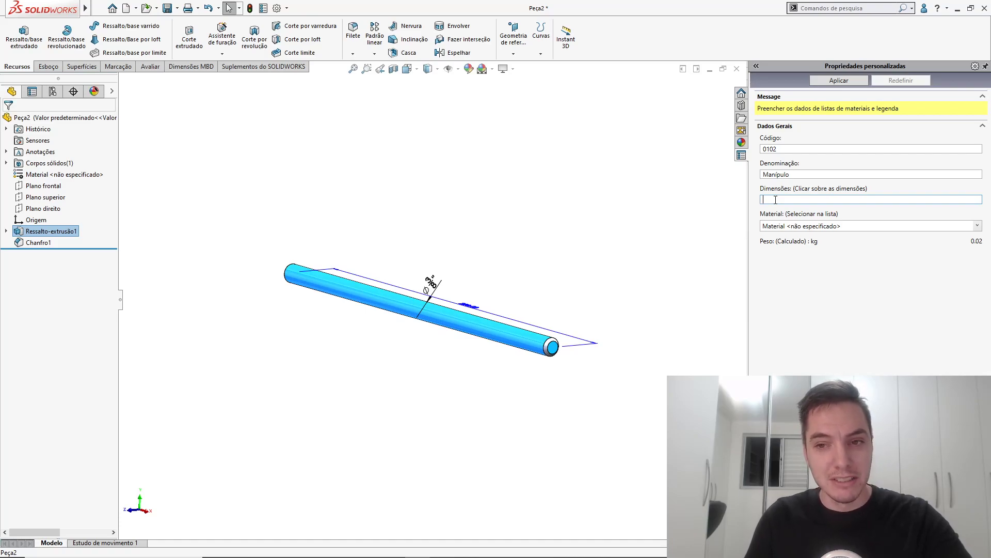
pyautogui.click(432, 285)
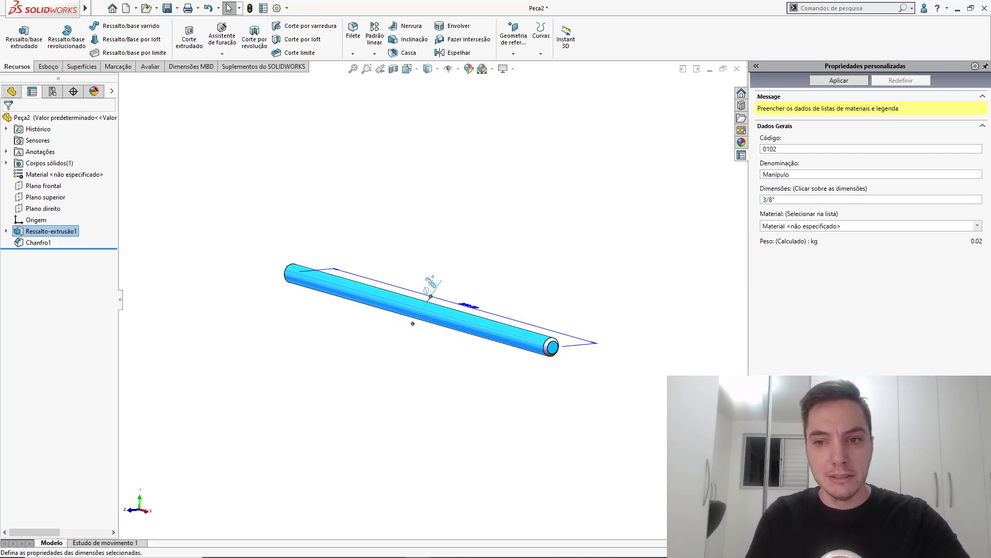
pyautogui.click(766, 199)
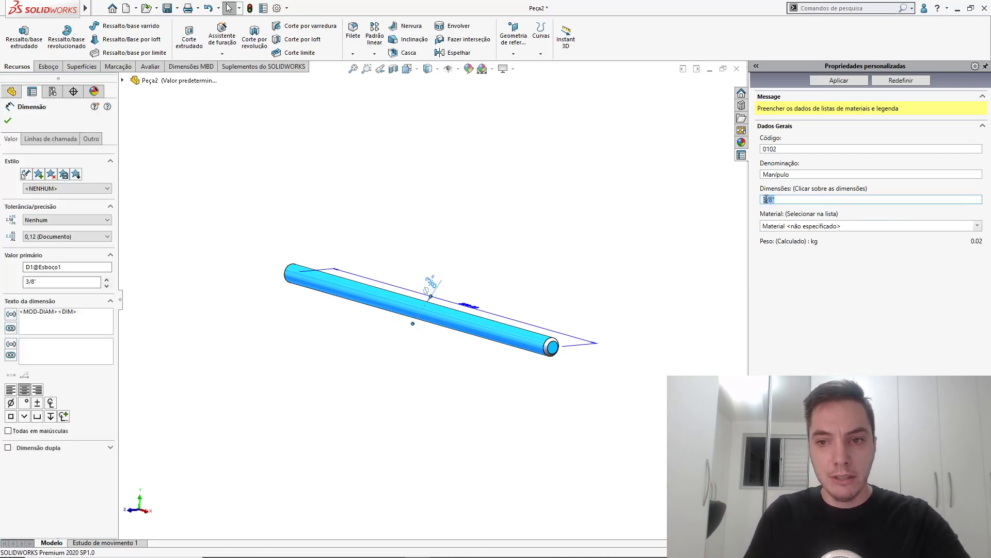
pyautogui.click(764, 200)
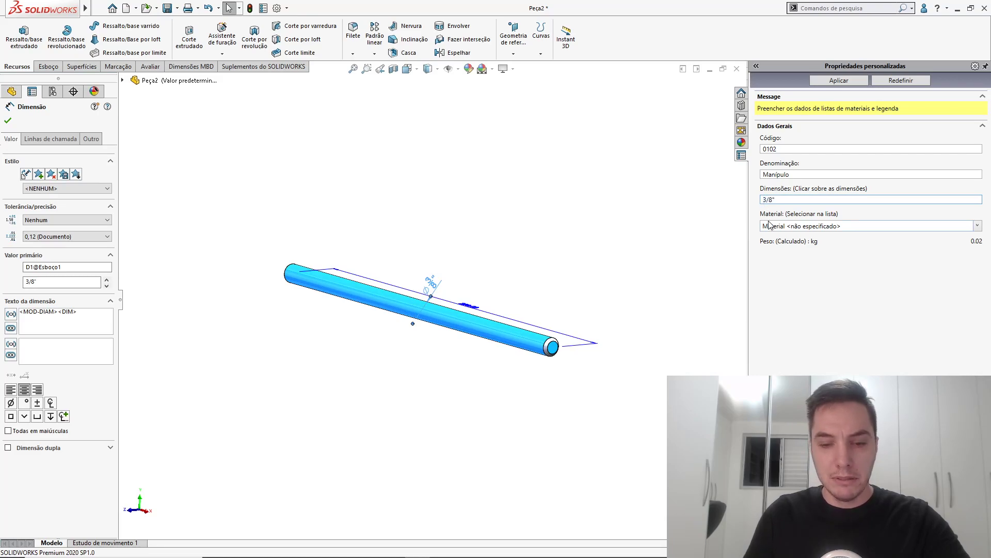
pyautogui.write('D3/8"')
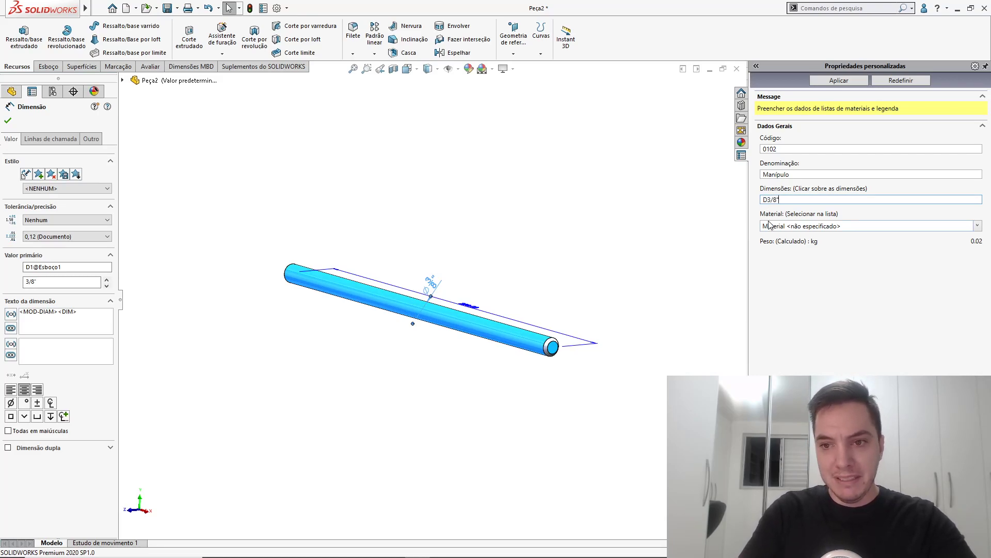
pyautogui.write(' x')
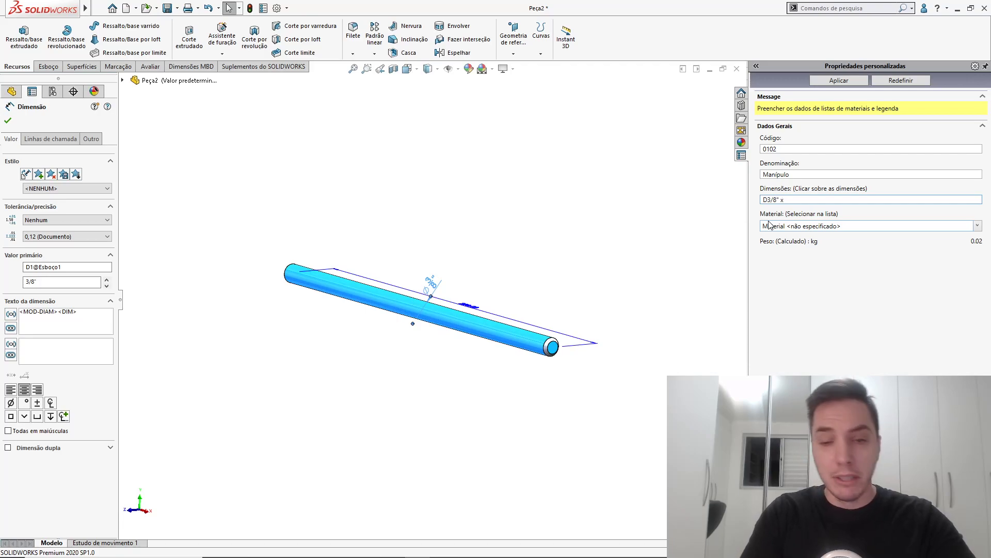
pyautogui.click(471, 308)
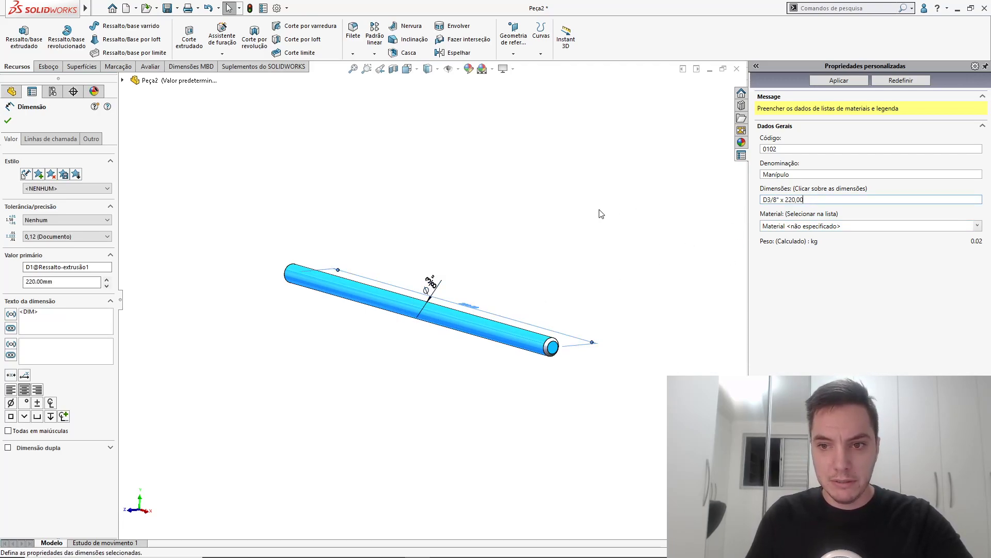
pyautogui.moveTo(583, 216); pyautogui.dragTo(593, 273, button='middle')
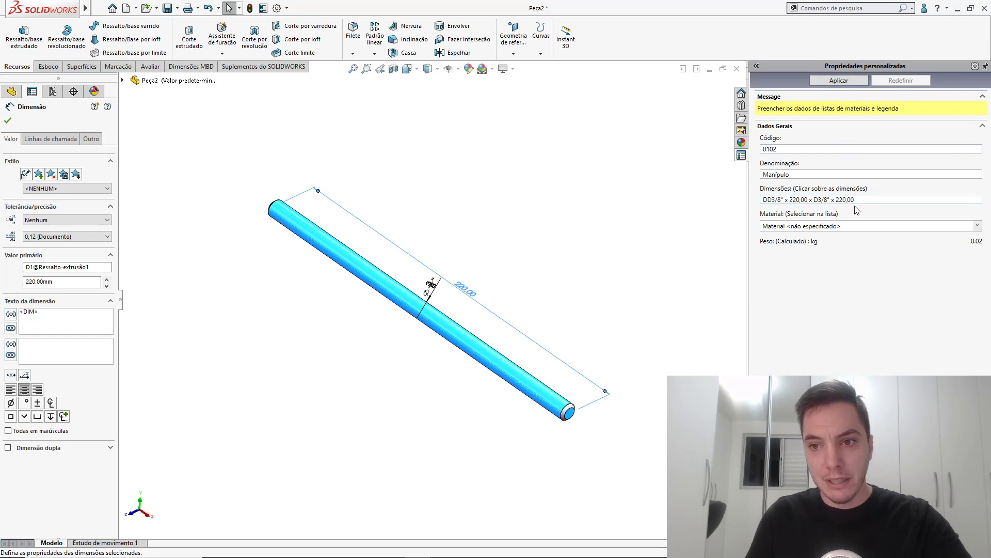
# Assign the material AISI 1020 from the Aço category of solidworks materials to the rod.
pyautogui.click(978, 225)
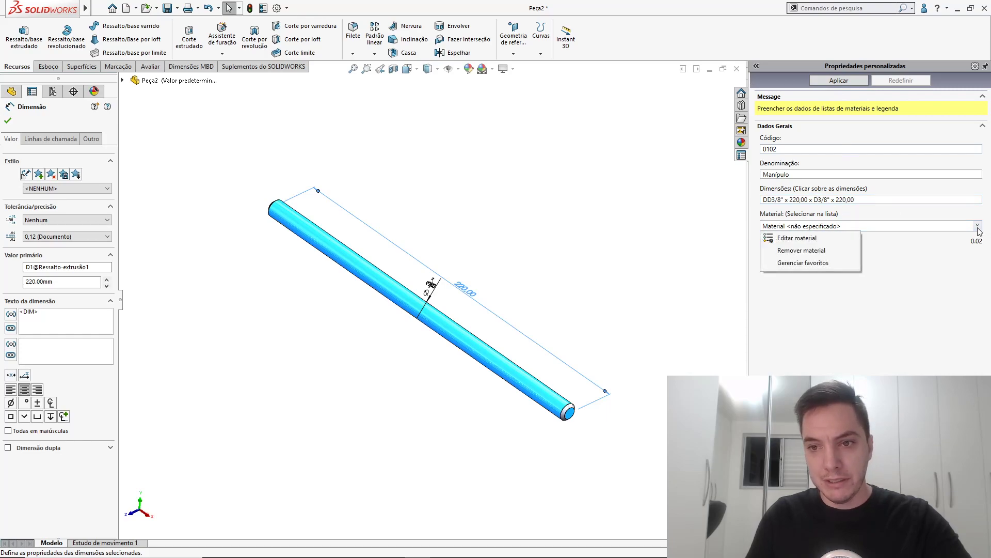
pyautogui.click(795, 236)
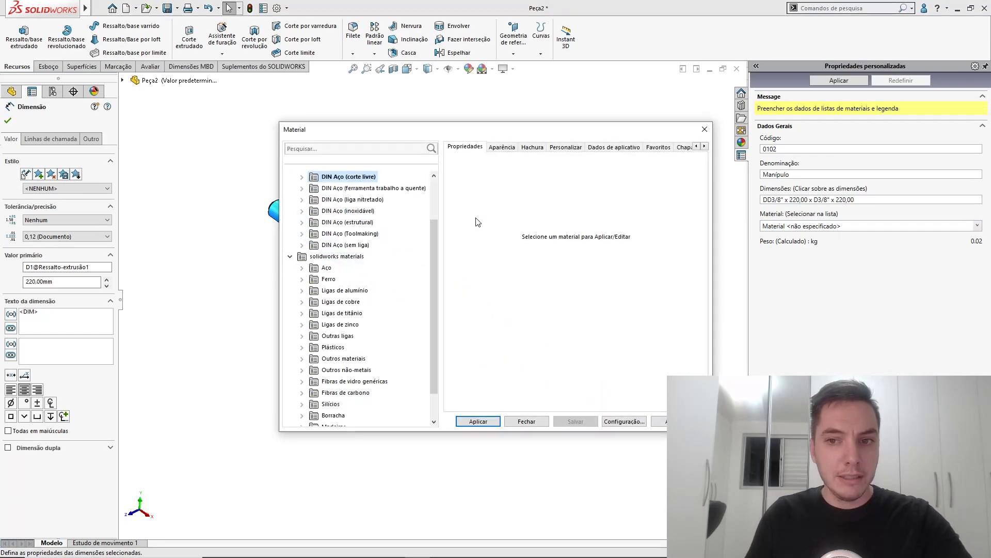
pyautogui.doubleClick(308, 270)
pyautogui.click(349, 247)
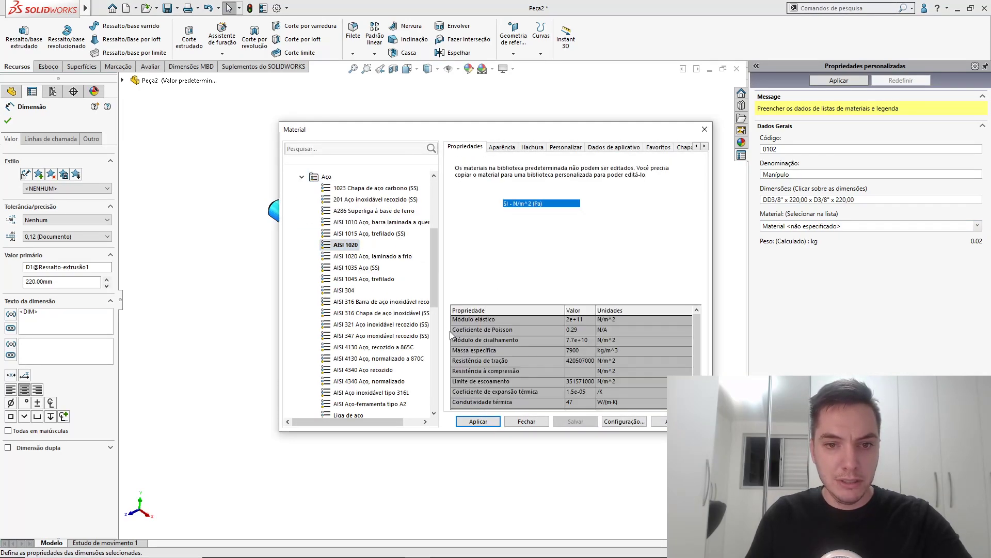
pyautogui.click(479, 421)
pyautogui.click(526, 421)
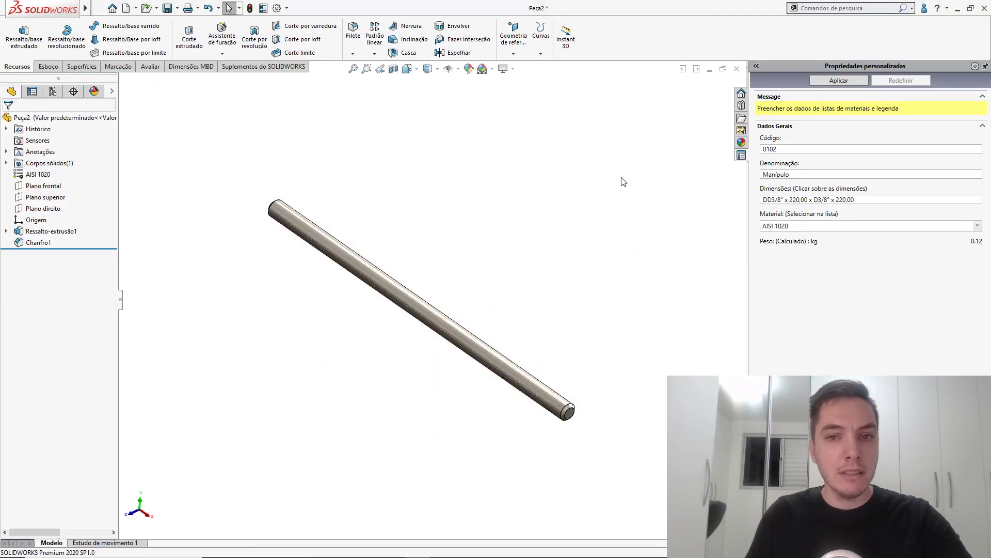
# Save the finished rod as extrator - Manopulo in the 11 - Peças do extrator folder and close the part.
pyautogui.click(737, 69)
pyautogui.click(446, 258)
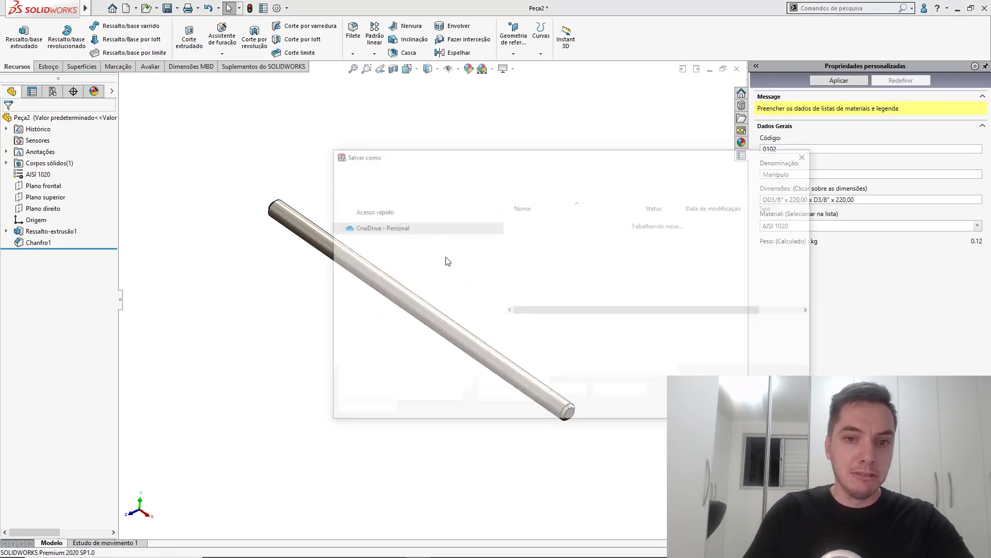
pyautogui.write('ext')
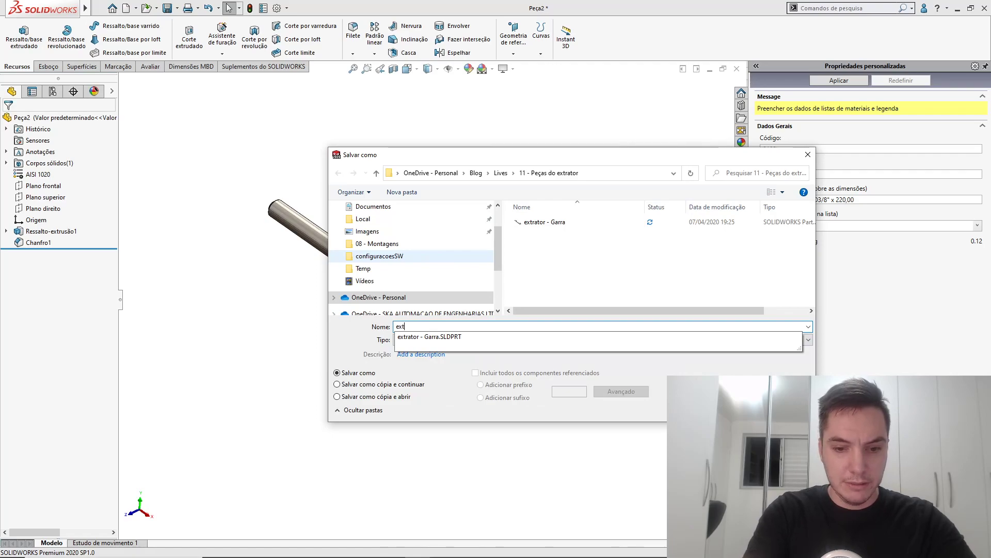
pyautogui.write('rator - Manu')
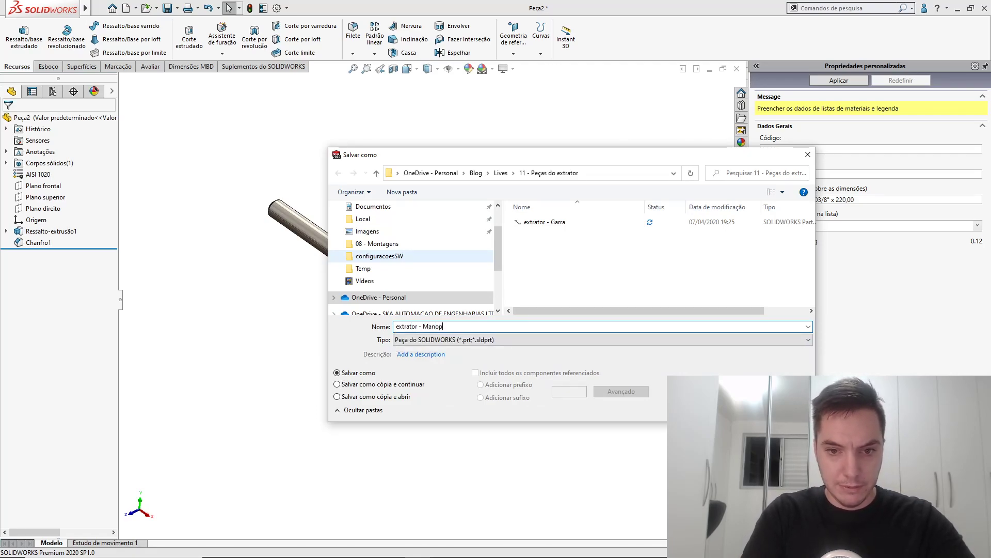
pyautogui.write('pulo')
pyautogui.press('Return')
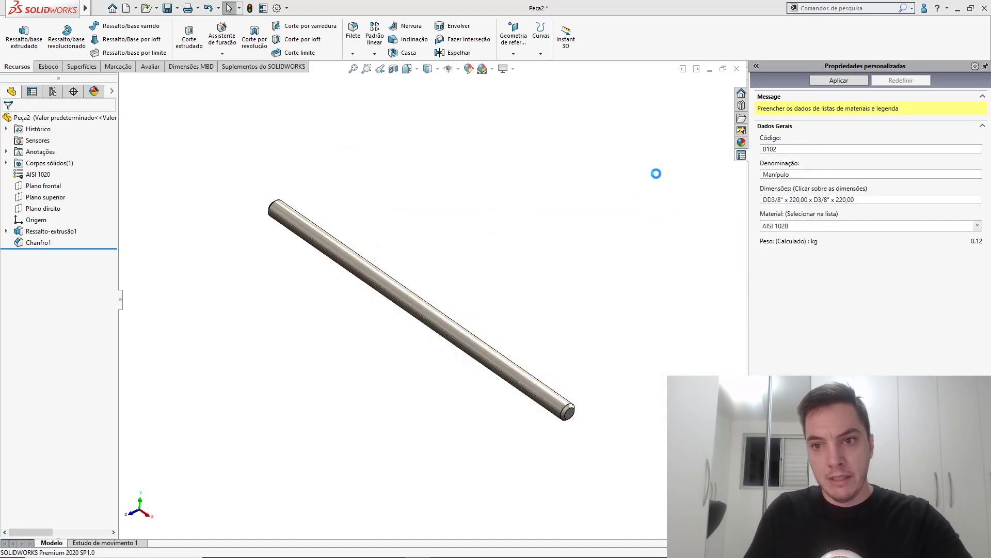
pyautogui.hotkey('ctrl', 'w')
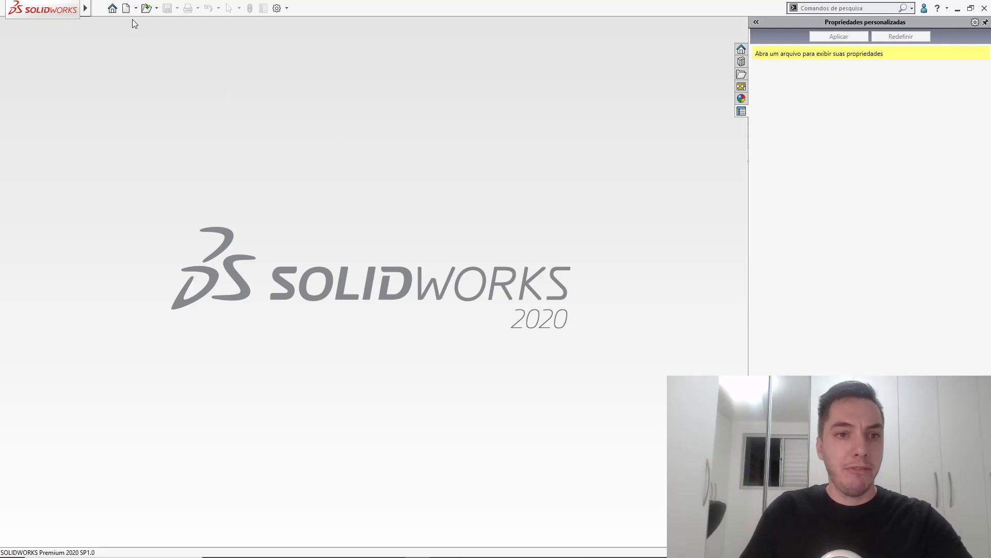
# Switch to the PowerPoint presentation and examine the dimensioned drawing of part 2, the three-armed body.
pyautogui.click(148, 11)
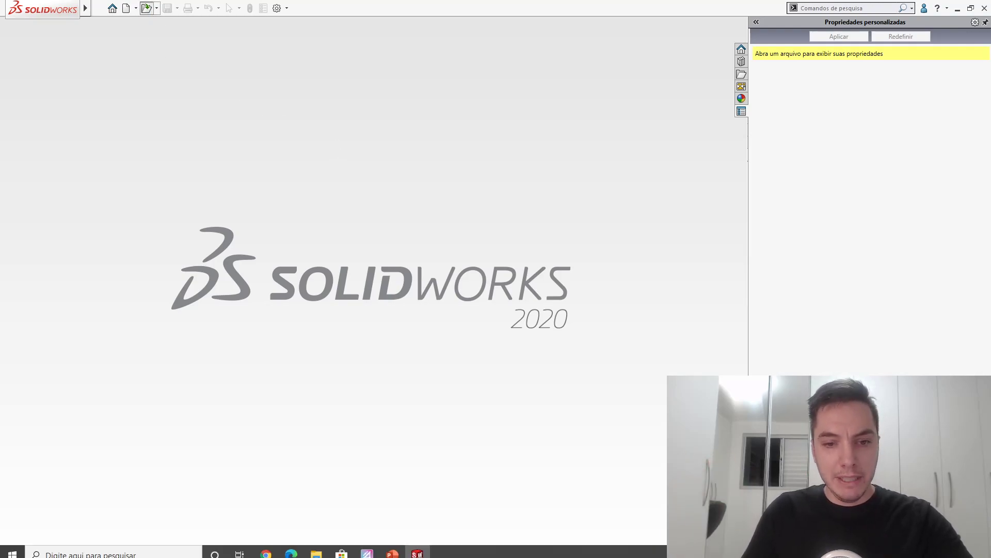
pyautogui.hotkey('alt', 'Tab')
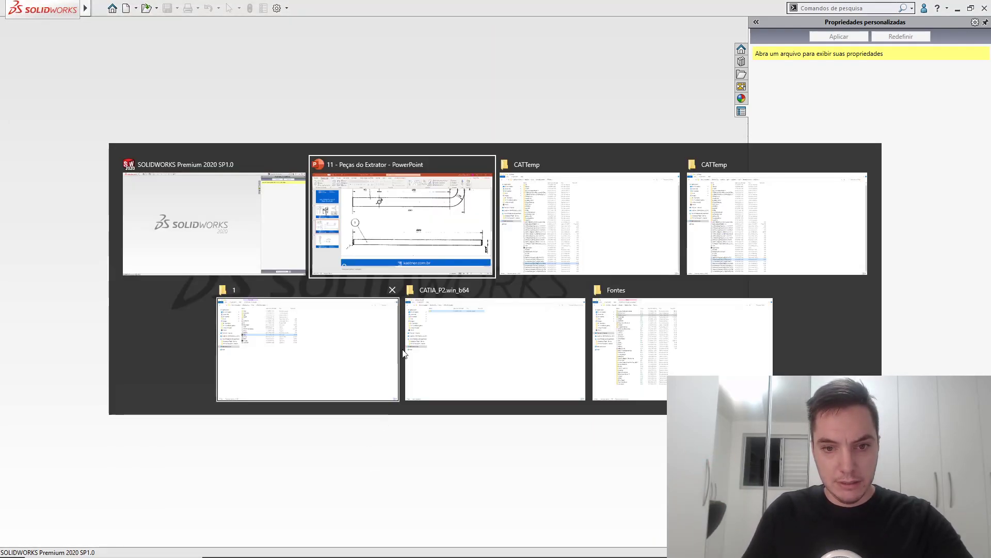
pyautogui.click(430, 237)
pyautogui.keyDown('ctrl'); pyautogui.scroll(-5, 431, 248); pyautogui.keyUp('ctrl')
pyautogui.keyDown('ctrl'); pyautogui.scroll(-1, 369, 287); pyautogui.keyUp('ctrl')
pyautogui.keyDown('ctrl'); pyautogui.scroll(3, 278, 170); pyautogui.keyUp('ctrl')
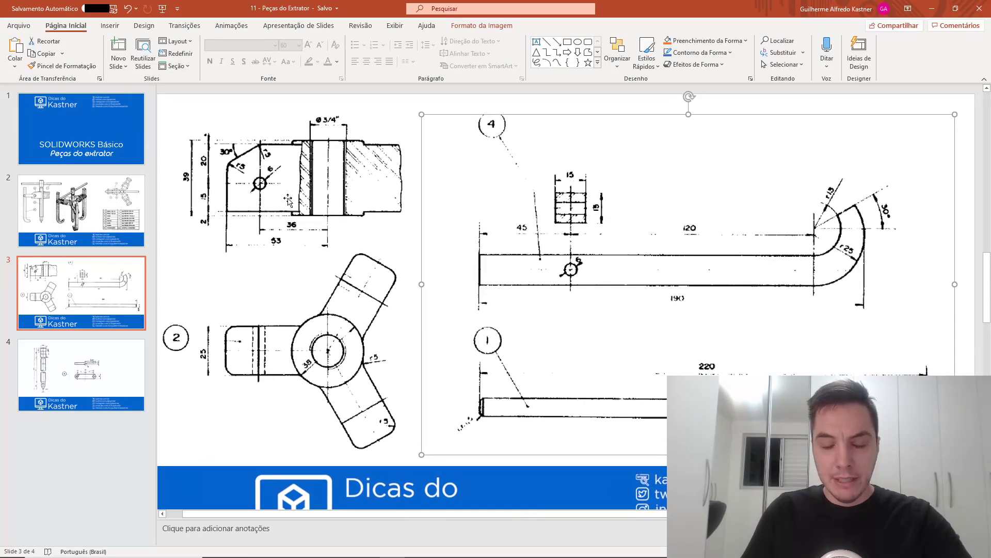
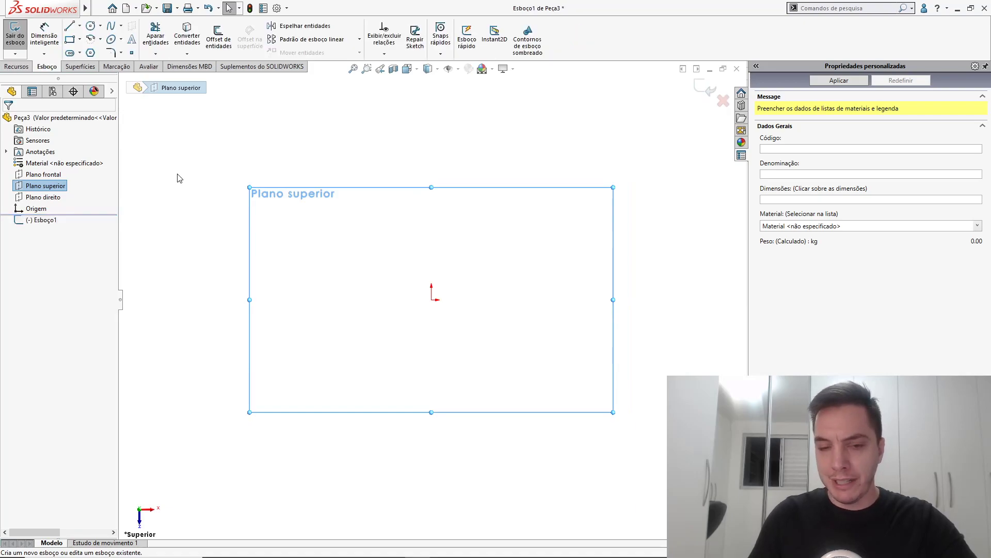
# Sketch a circle of about 45.6 mm radius centred on the origin, and toggle the shaded sketch contours on and off.
pyautogui.press('s')
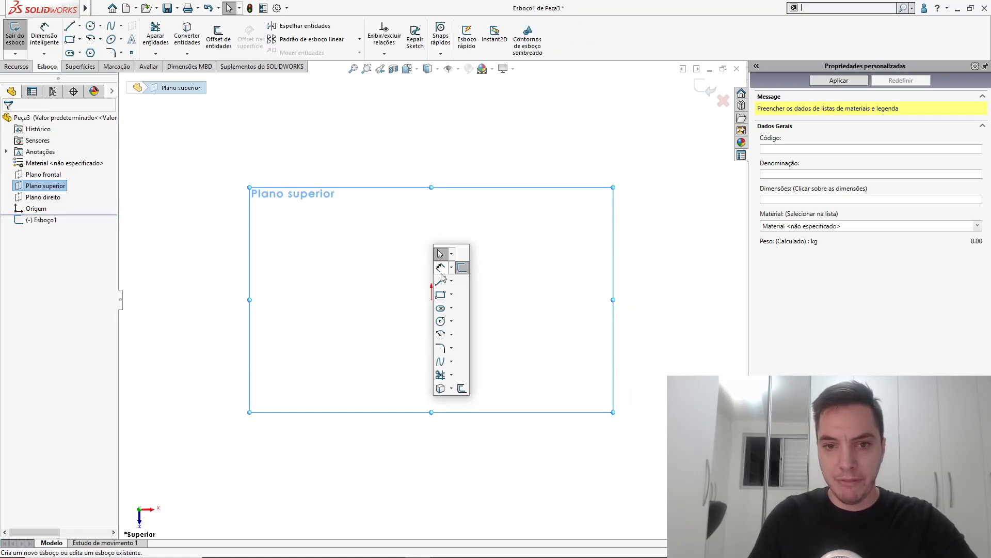
pyautogui.click(440, 321)
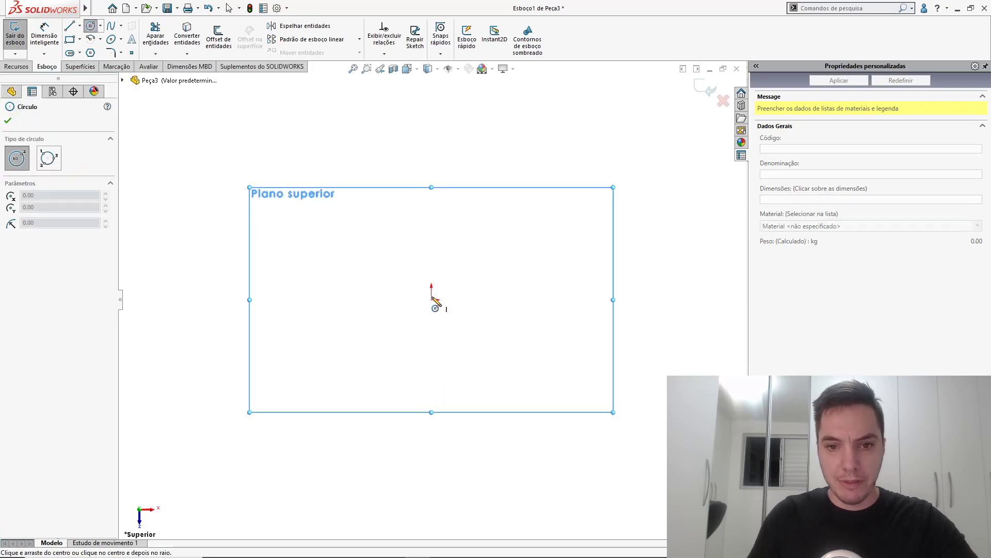
pyautogui.moveTo(432, 300); pyautogui.dragTo(504, 243)
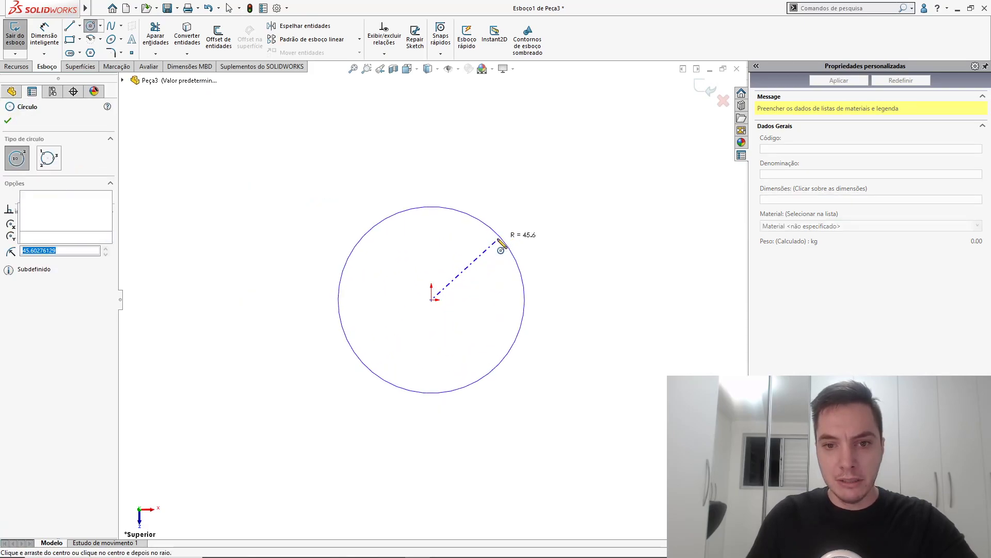
pyautogui.press('Escape')
pyautogui.click(520, 47)
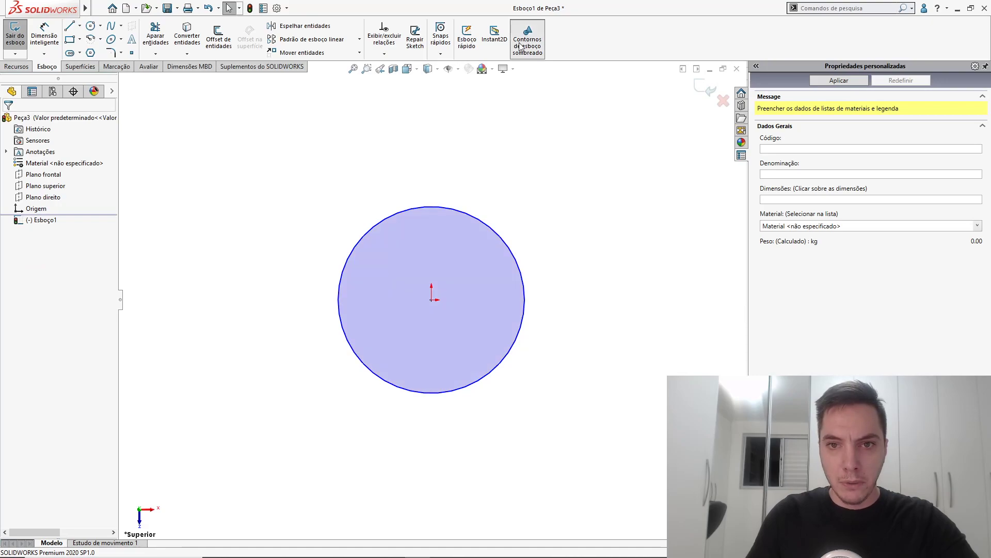
pyautogui.click(527, 47)
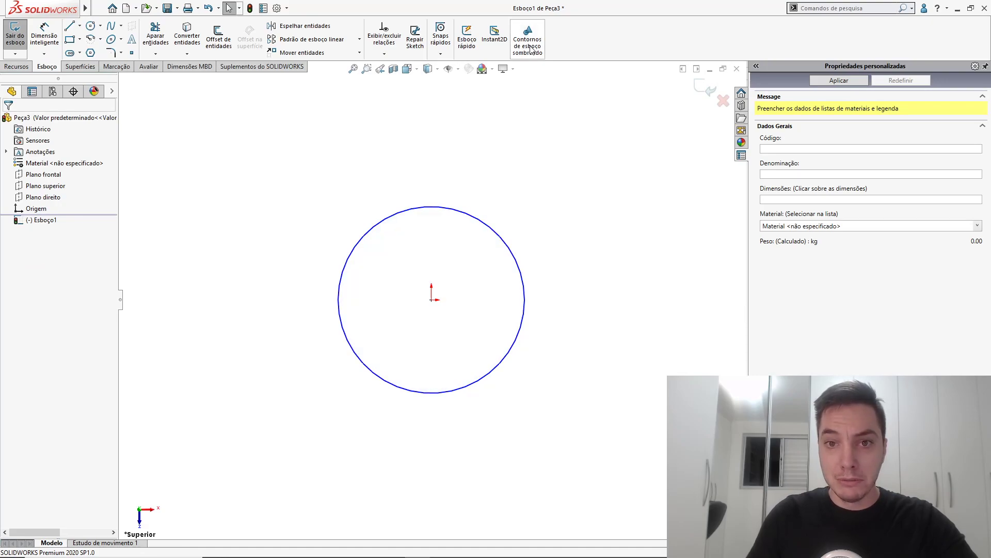
# Sketch a centre rectangle about 53 mm high overlapping the circle and level with the origin, and attach its inner short edge to the origin.
pyautogui.scroll(2, 465, 142)
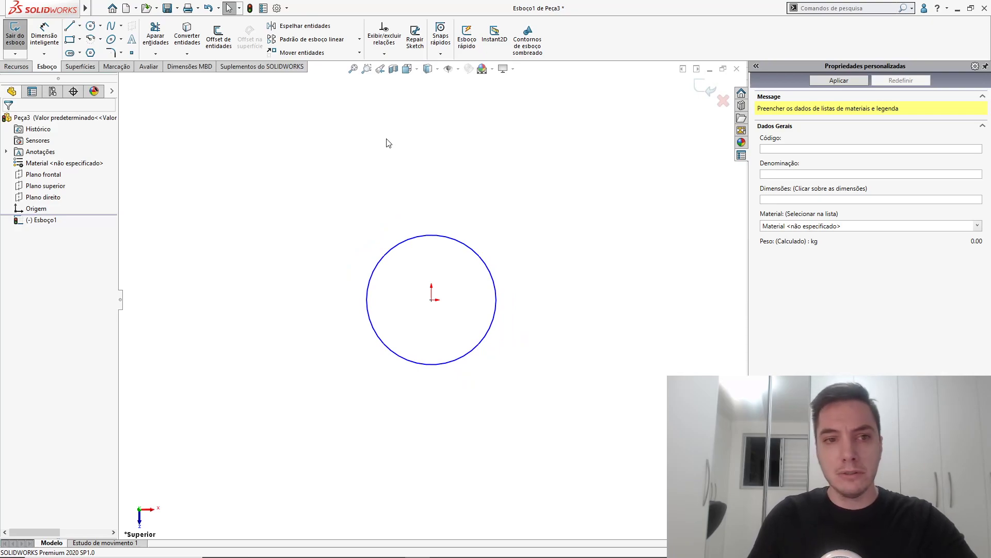
pyautogui.press('s')
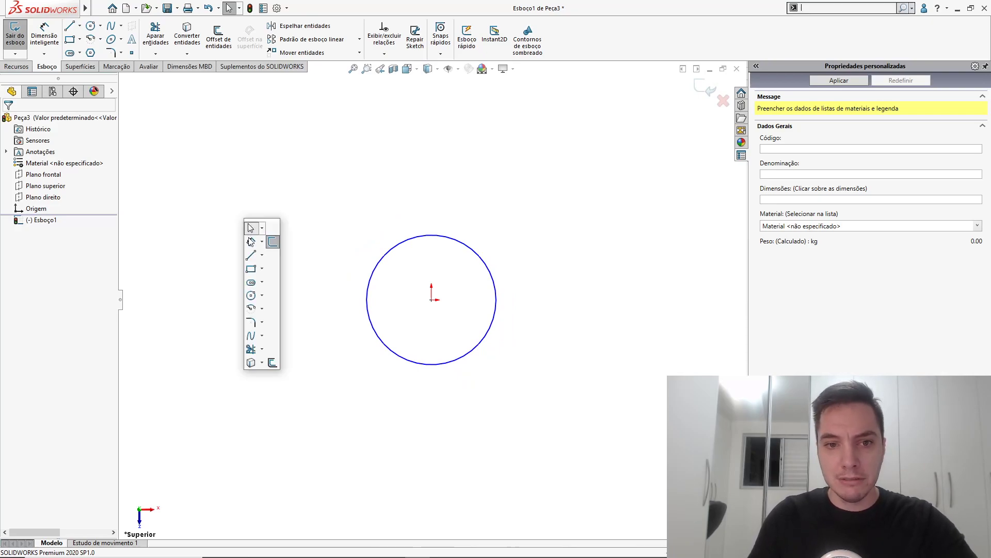
pyautogui.click(261, 269)
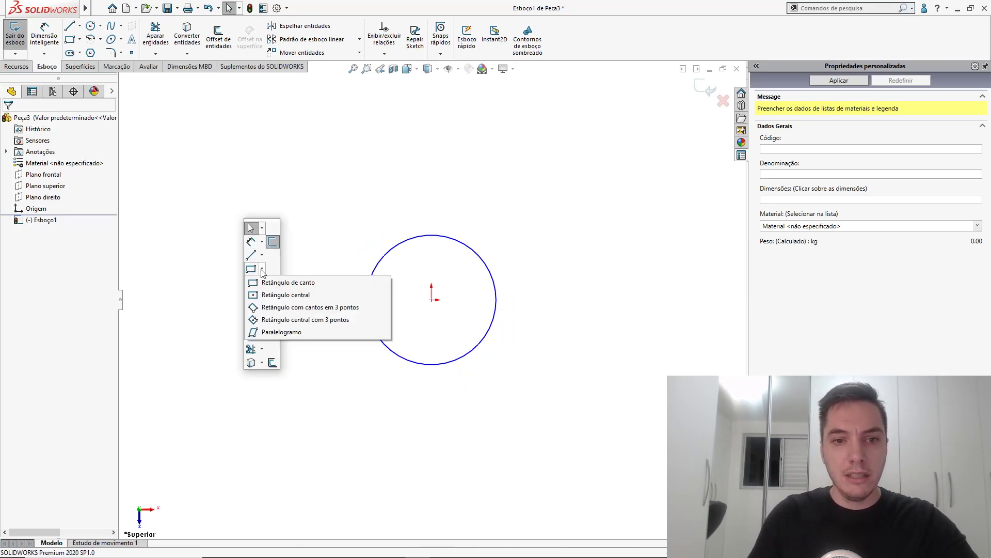
pyautogui.click(267, 296)
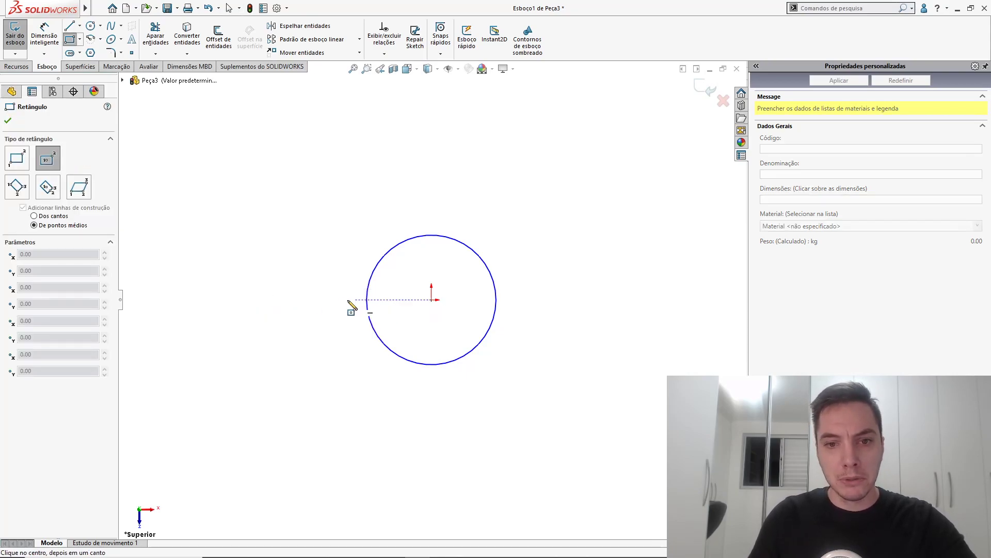
pyautogui.click(310, 300)
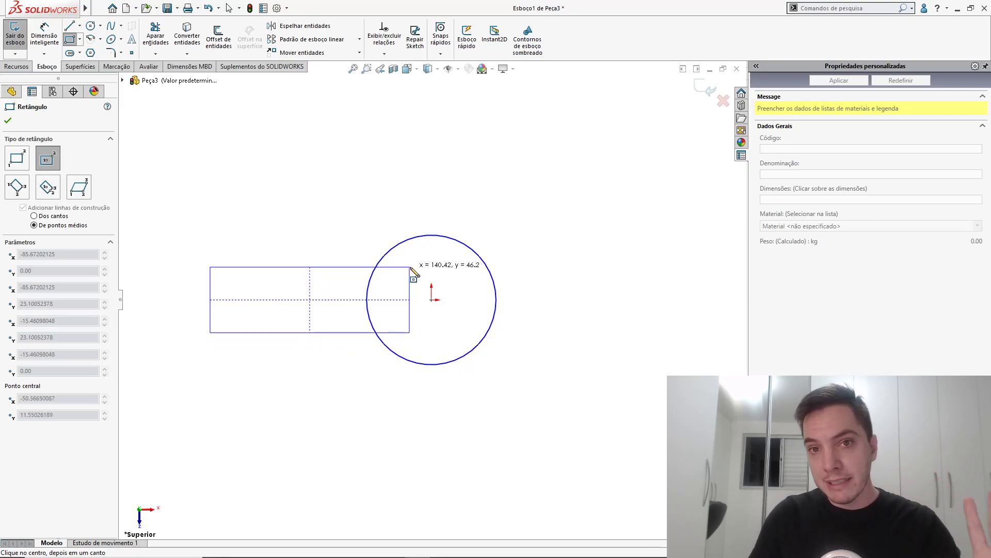
pyautogui.click(415, 262)
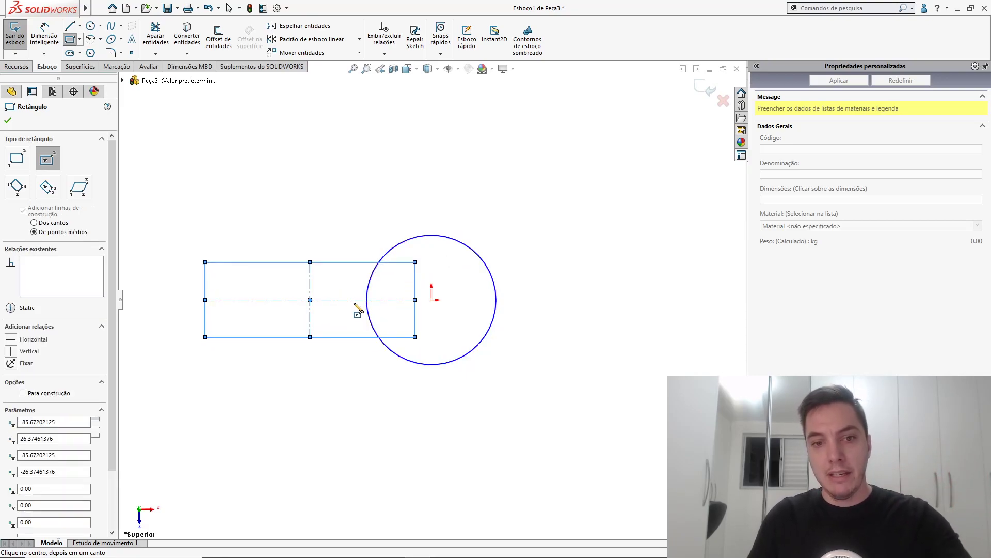
pyautogui.press('Escape')
pyautogui.moveTo(427, 296)
pyautogui.mouseDown()
pyautogui.moveTo(432, 302)
pyautogui.moveTo(436, 290)
pyautogui.moveTo(443, 306)
pyautogui.moveTo(417, 311)
pyautogui.moveTo(441, 300)
pyautogui.moveTo(433, 300)
pyautogui.mouseUp()
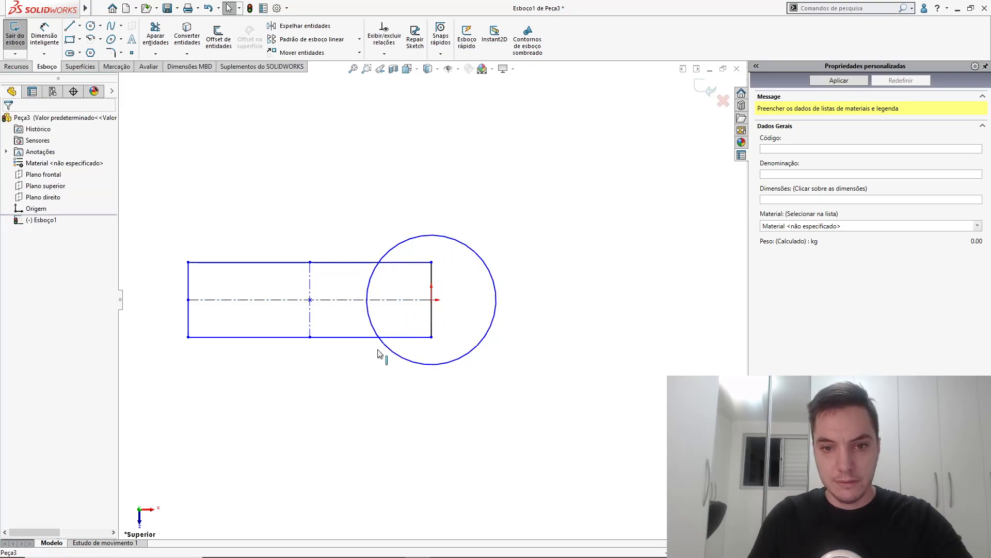
# Check the arm and hub dimensions of part 2 in the PowerPoint drawing and return to the SOLIDWORKS sketch.
pyautogui.scroll(2, 336, 318)
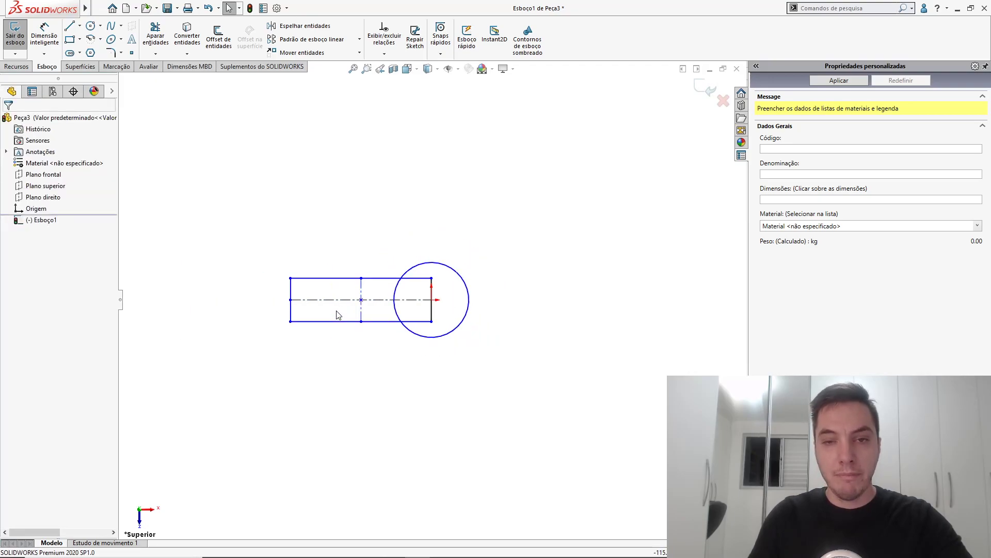
pyautogui.scroll(-3, 346, 297)
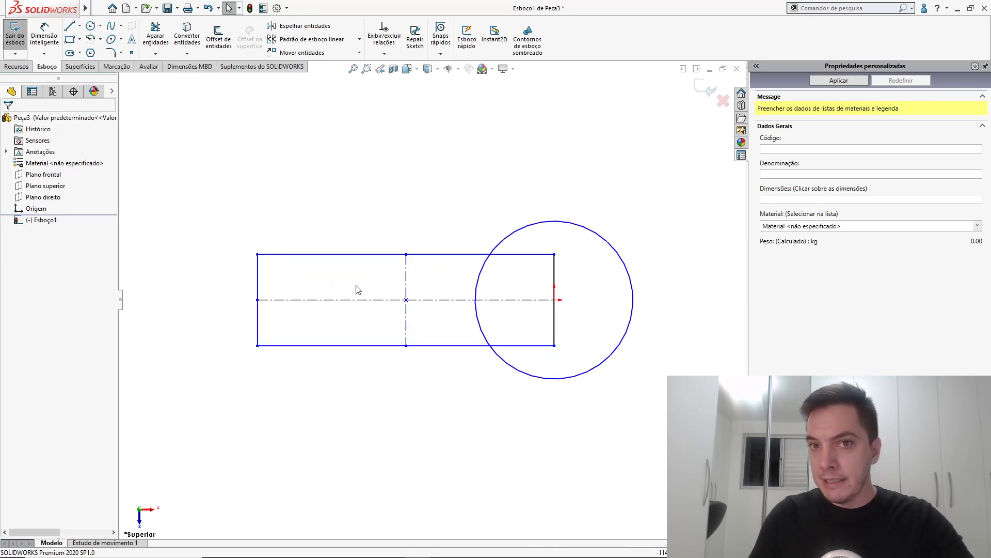
pyautogui.hotkey('alt', 'Tab')
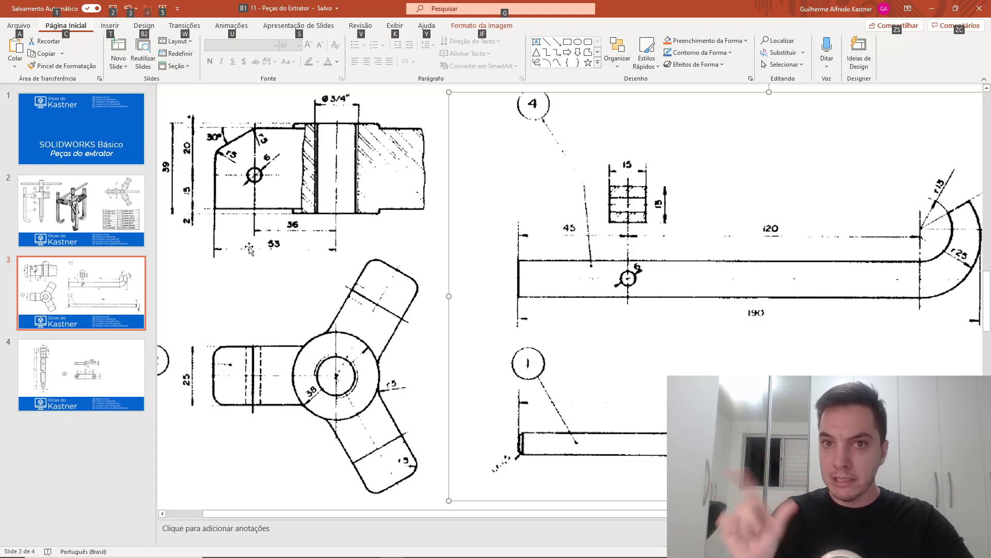
pyautogui.hotkey('alt', 'Tab')
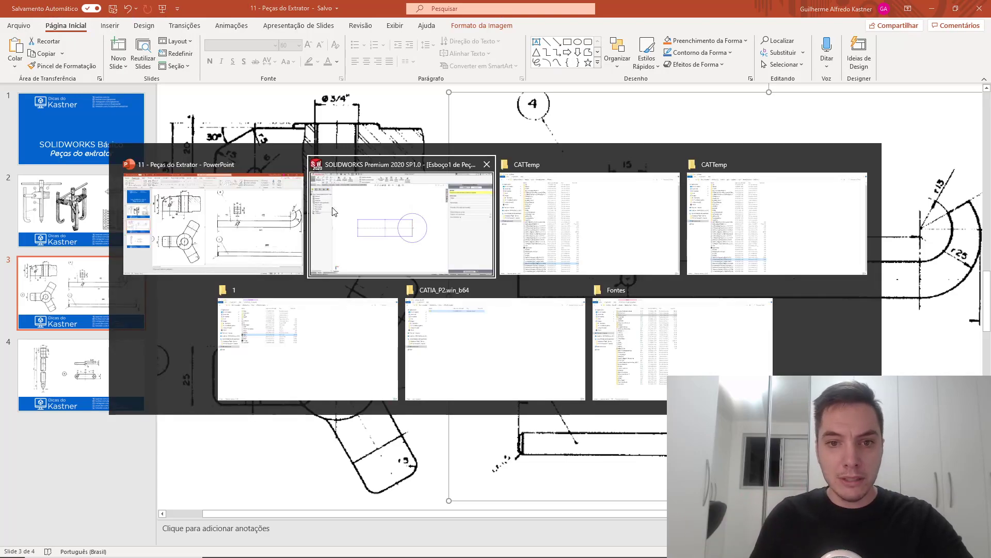
# Dimension the circle's diameter as 38 mm.
pyautogui.scroll(4, 375, 226)
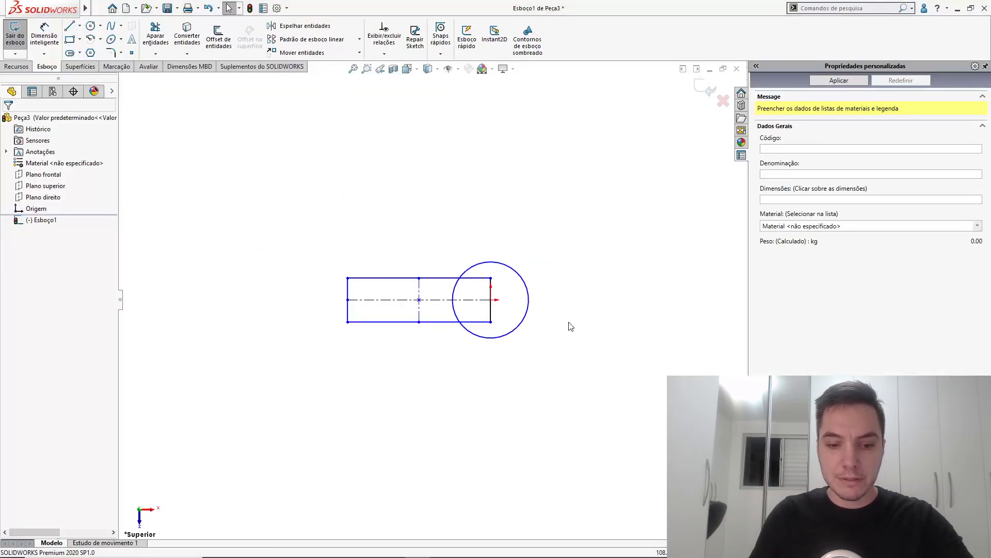
pyautogui.scroll(-2, 568, 327)
pyautogui.press('s')
pyautogui.click(566, 339)
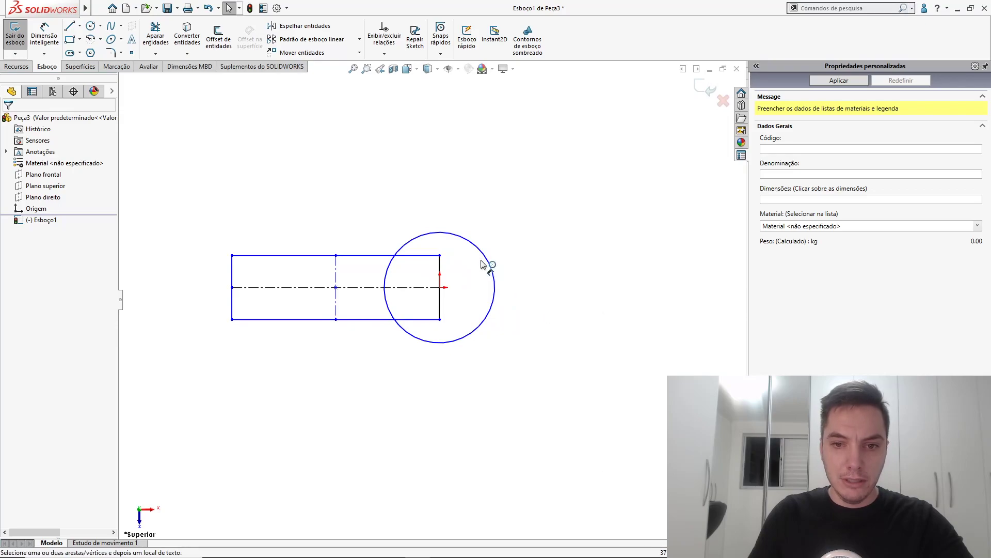
pyautogui.click(507, 208)
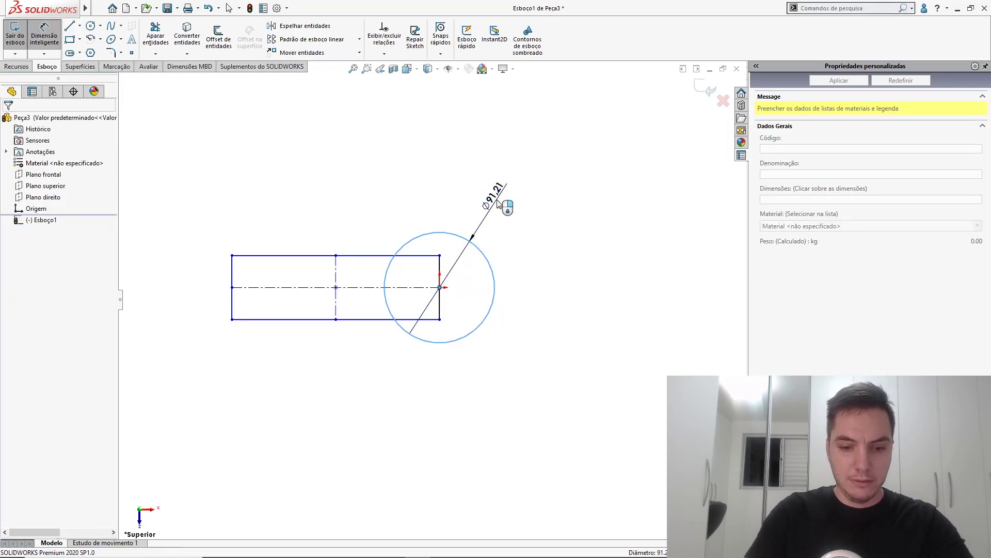
pyautogui.click(498, 203)
pyautogui.write('38')
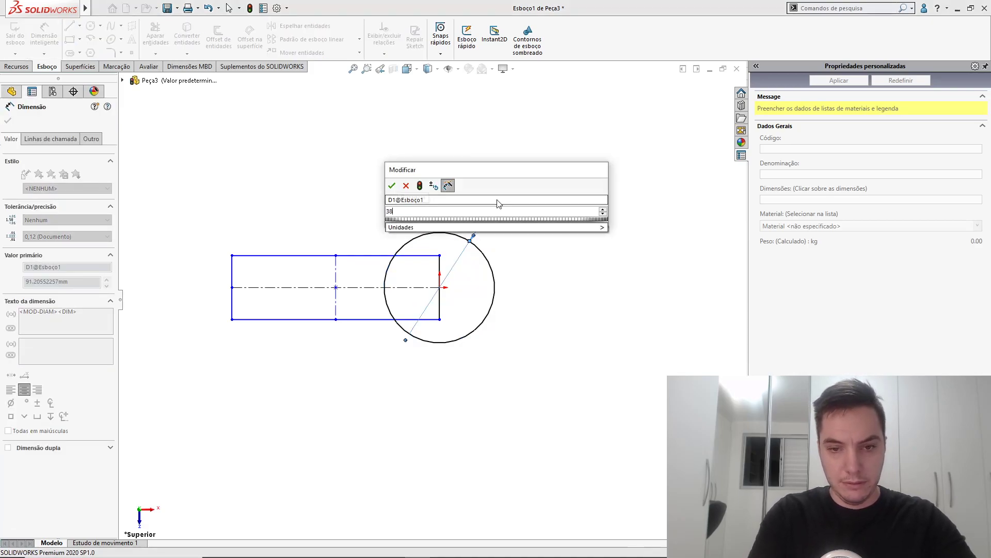
pyautogui.press('Return')
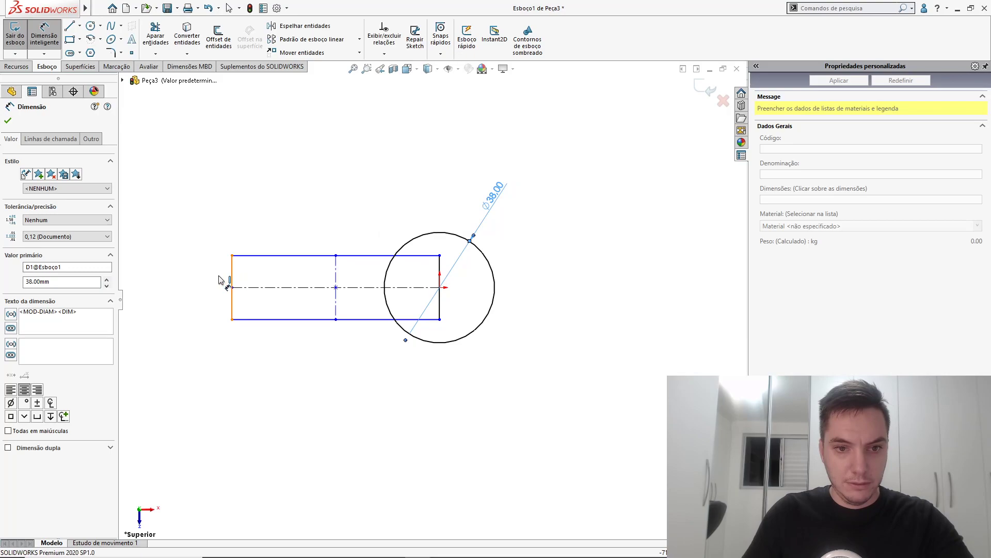
# Dimension the rectangle with a width of 25 mm across the arm and a length of 53 mm from the origin.
pyautogui.click(232, 284)
pyautogui.click(206, 286)
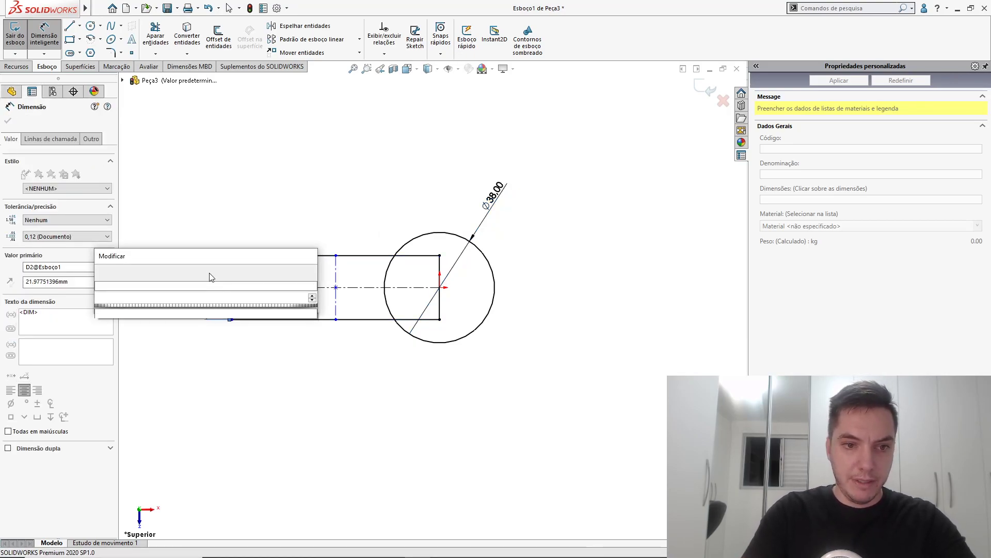
pyautogui.press('Return')
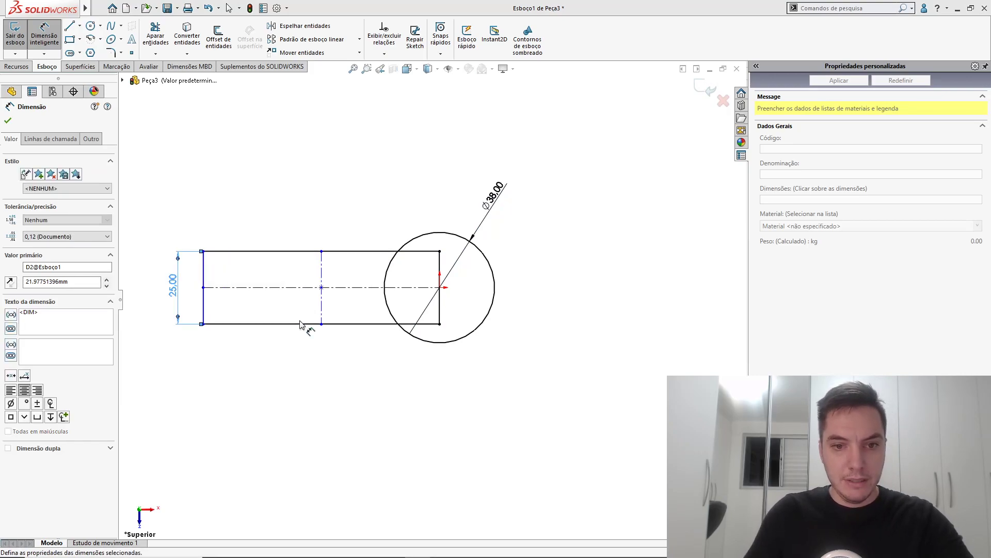
pyautogui.click(310, 324)
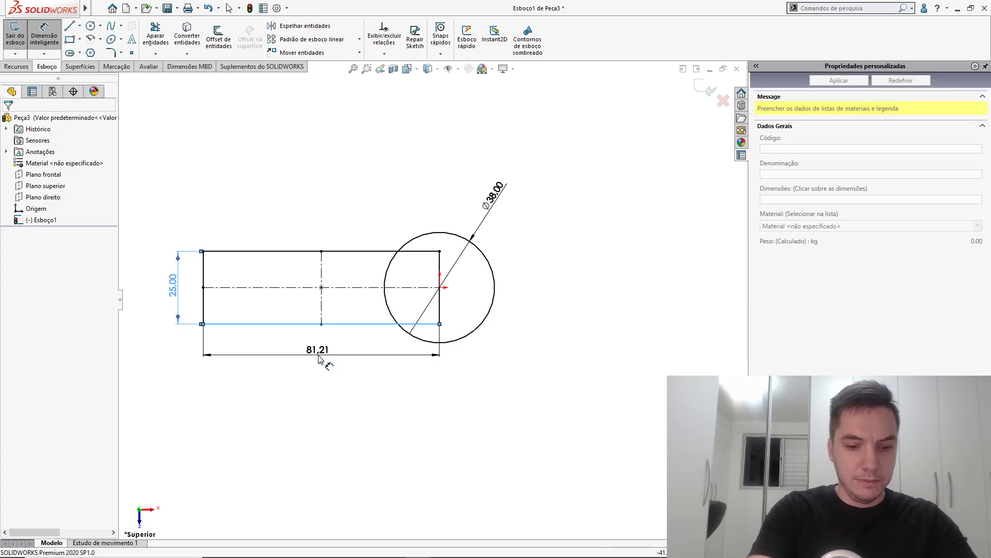
pyautogui.click(319, 359)
pyautogui.press('Return')
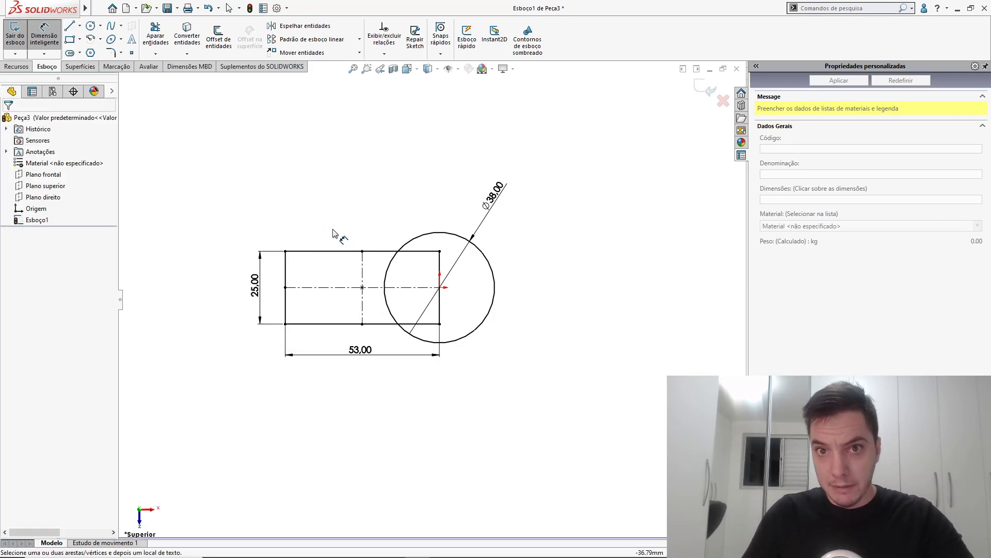
pyautogui.press('Escape')
pyautogui.scroll(-3, 334, 244)
pyautogui.moveTo(335, 226); pyautogui.dragTo(323, 132, button='middle')
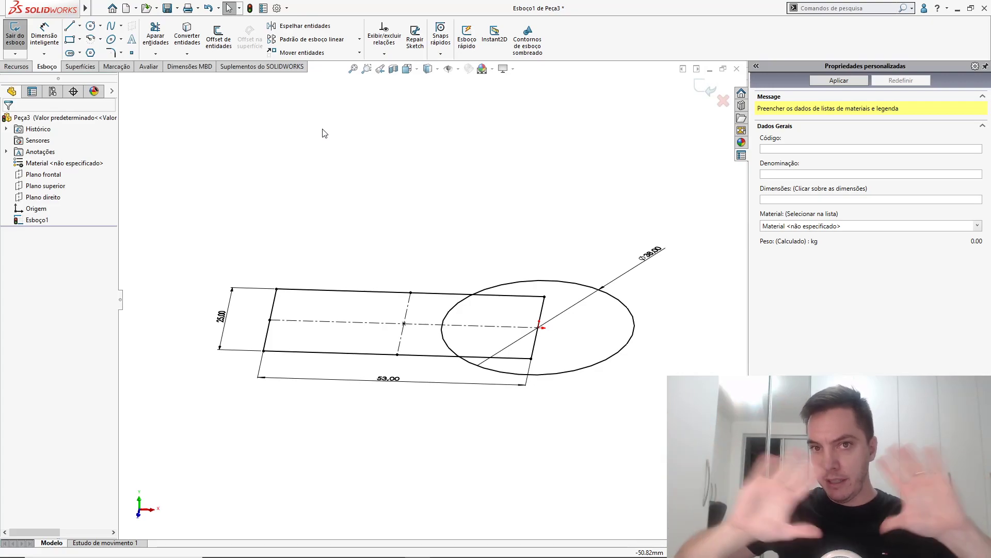
# Close the sketch and extrude its circle contour 39 mm with a mid-plane end condition to form the hub.
pyautogui.press('d')
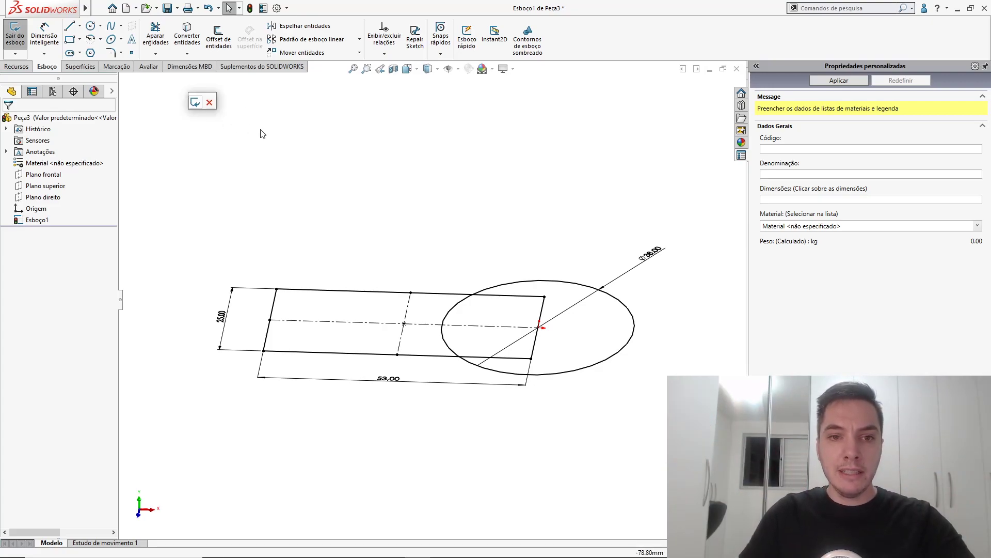
pyautogui.click(195, 103)
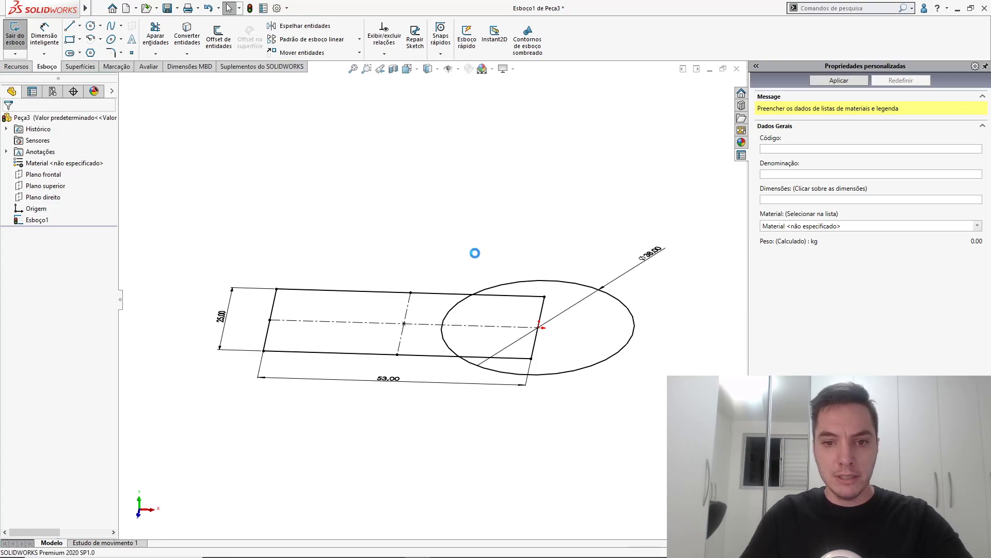
pyautogui.click(493, 287)
pyautogui.click(501, 310)
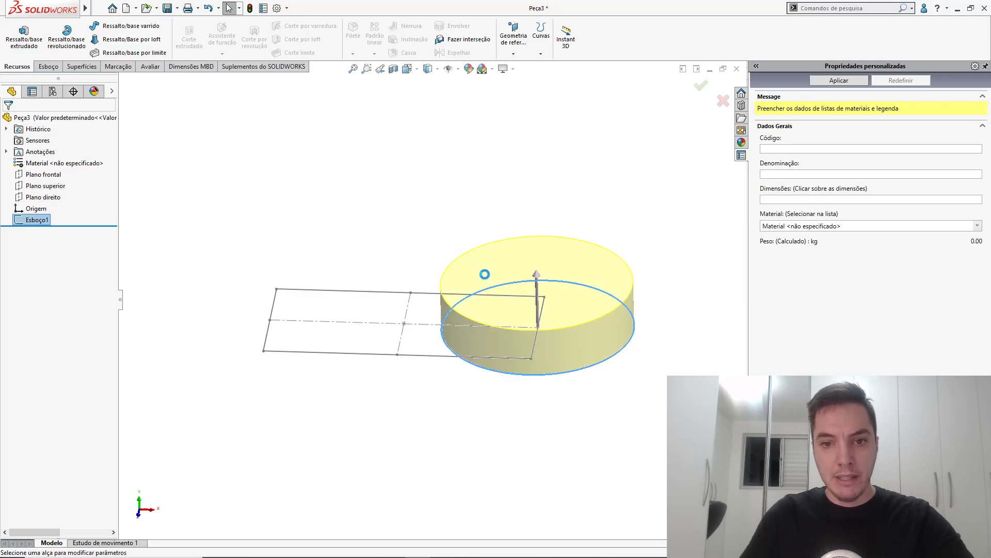
pyautogui.rightClick(458, 221)
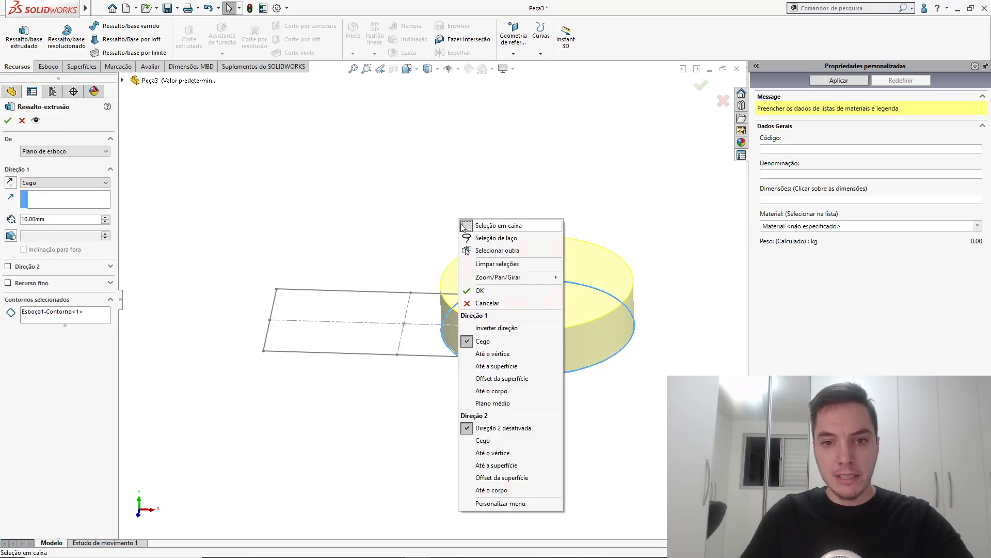
pyautogui.click(493, 403)
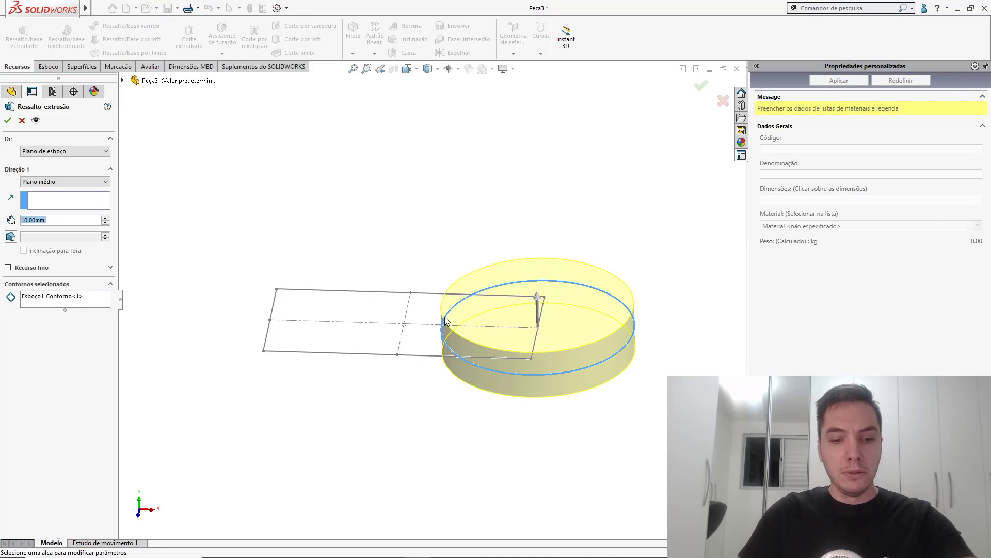
pyautogui.write('39')
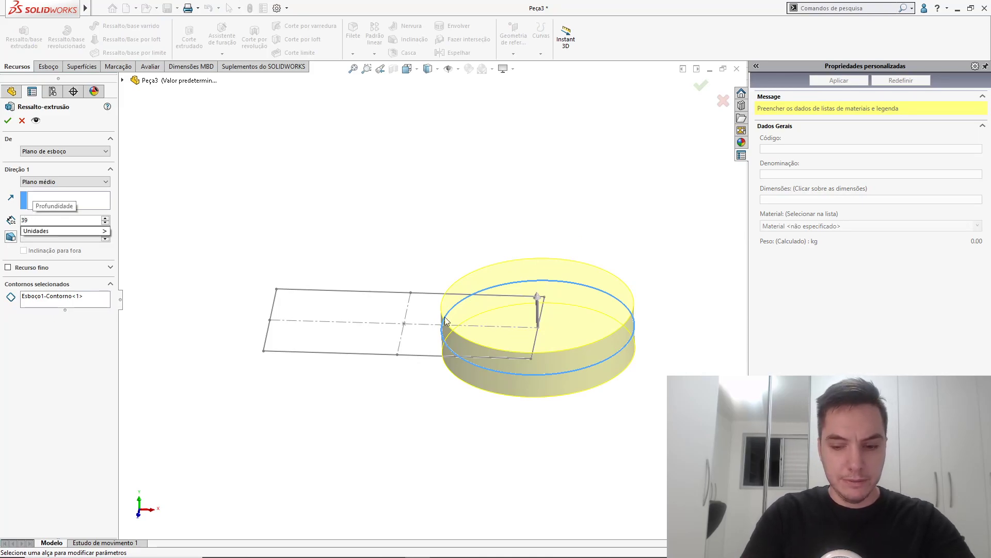
pyautogui.press('Return')
pyautogui.rightClick(445, 317)
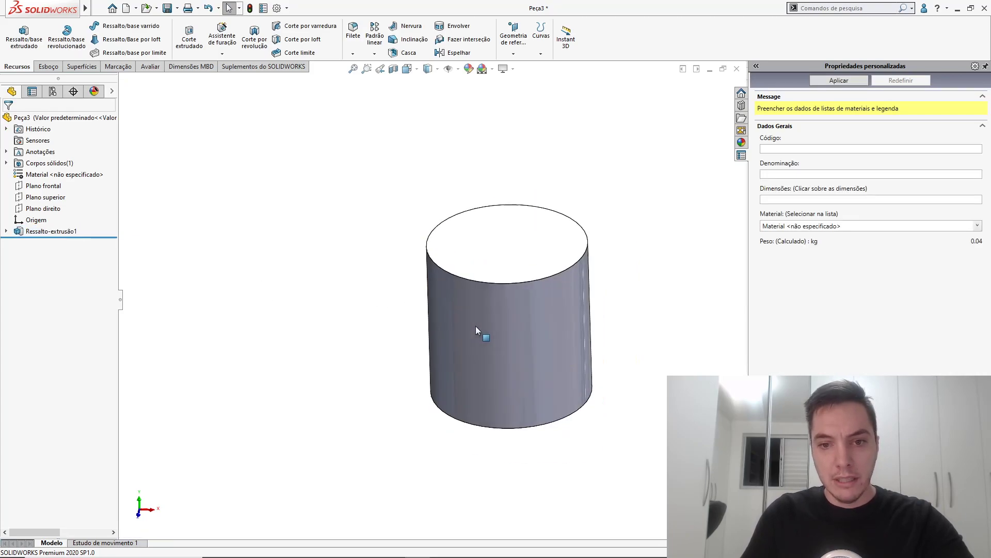
pyautogui.click(447, 308)
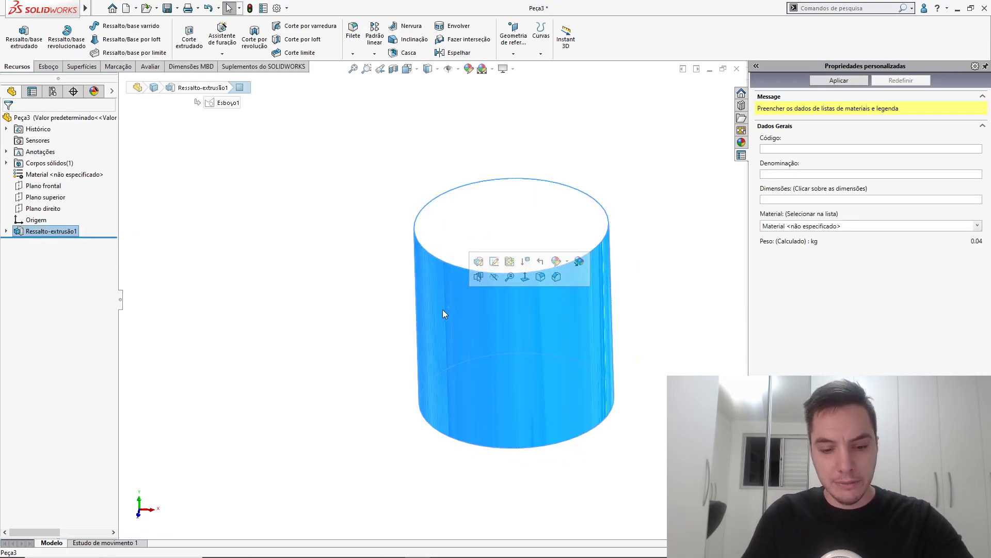
pyautogui.press('d')
pyautogui.click(522, 316)
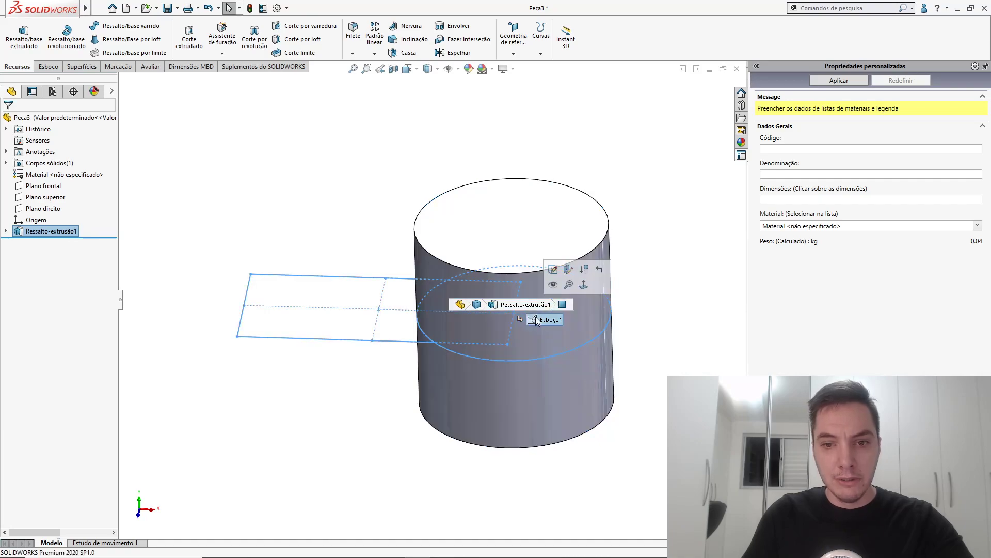
pyautogui.click(399, 346)
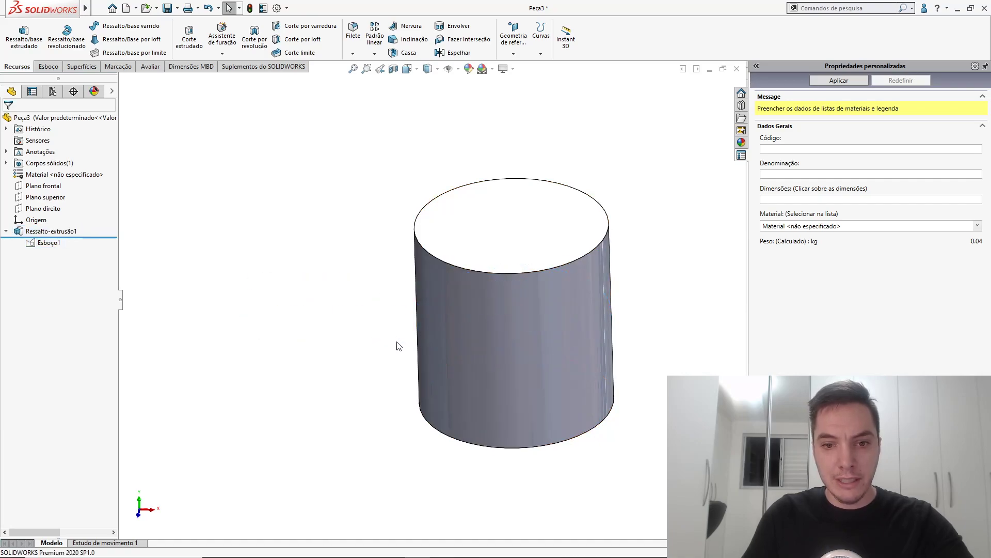
# Start a boss extrusion that reuses the hub's sketch, with the arm rectangle as the selected contour.
pyautogui.click(480, 339)
pyautogui.press('d')
pyautogui.click(566, 347)
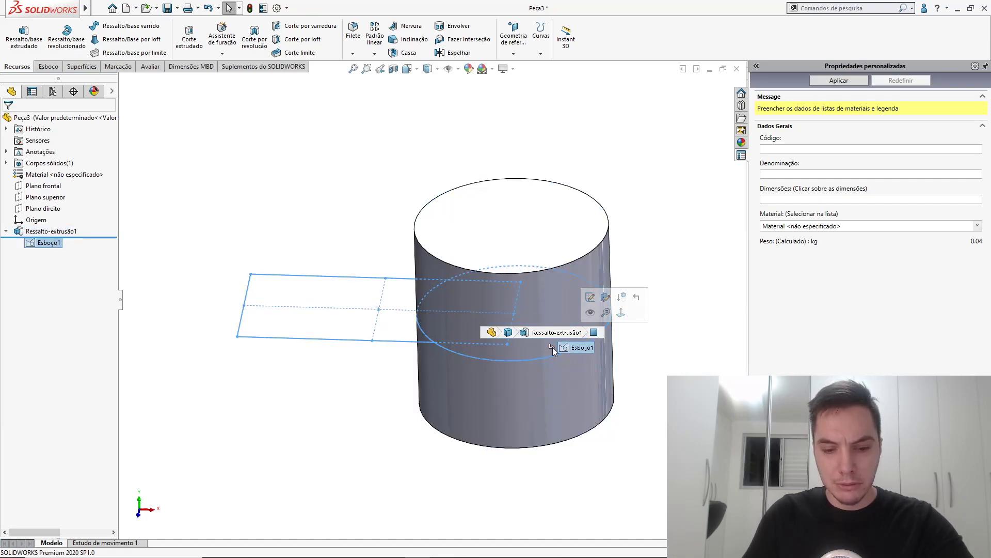
pyautogui.rightClick(357, 343)
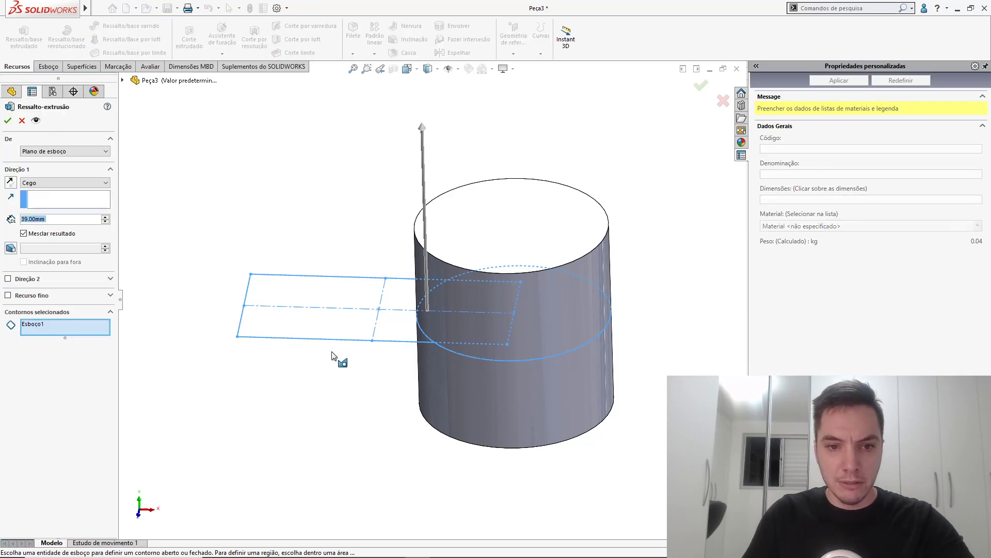
pyautogui.click(334, 335)
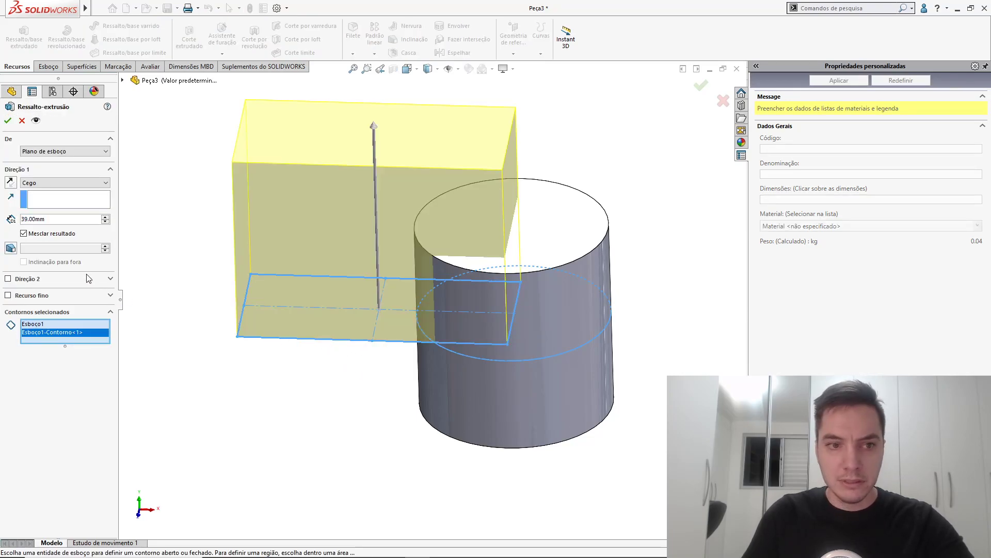
# Set the arm extrusion's first direction to Offset from Surface, 2 mm from the hub's top face.
pyautogui.click(61, 184)
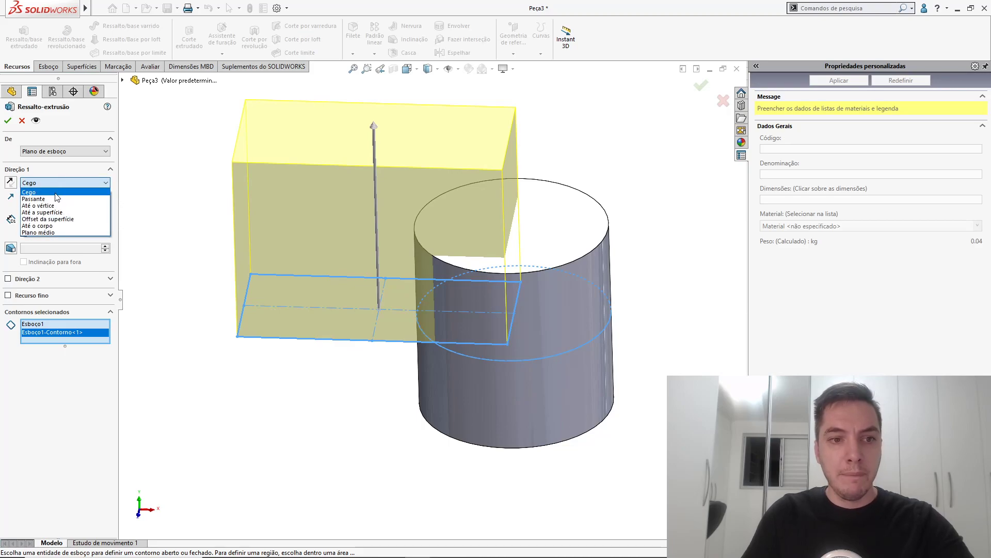
pyautogui.click(46, 218)
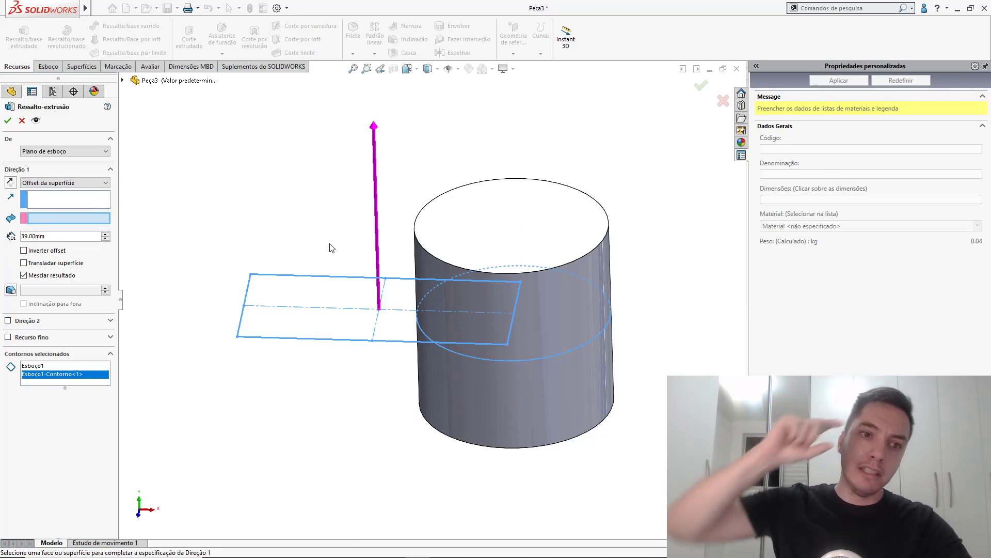
pyautogui.moveTo(379, 247); pyautogui.dragTo(380, 203, button='middle')
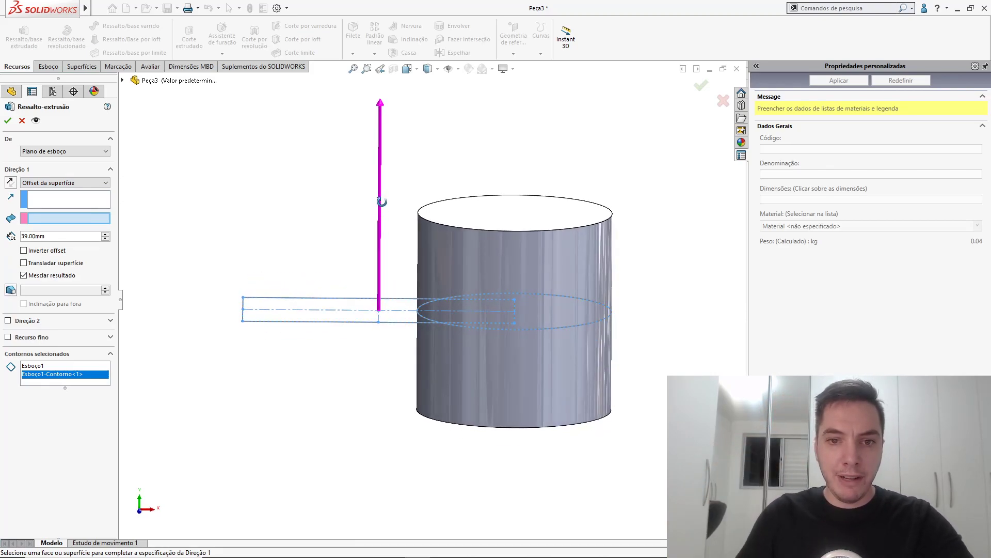
pyautogui.click(451, 214)
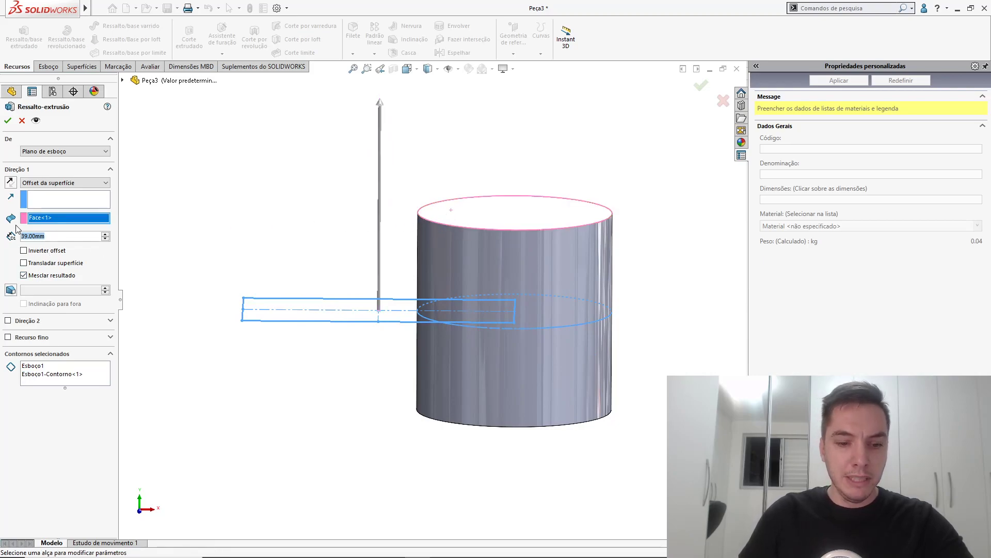
pyautogui.write('2')
pyautogui.press('Return')
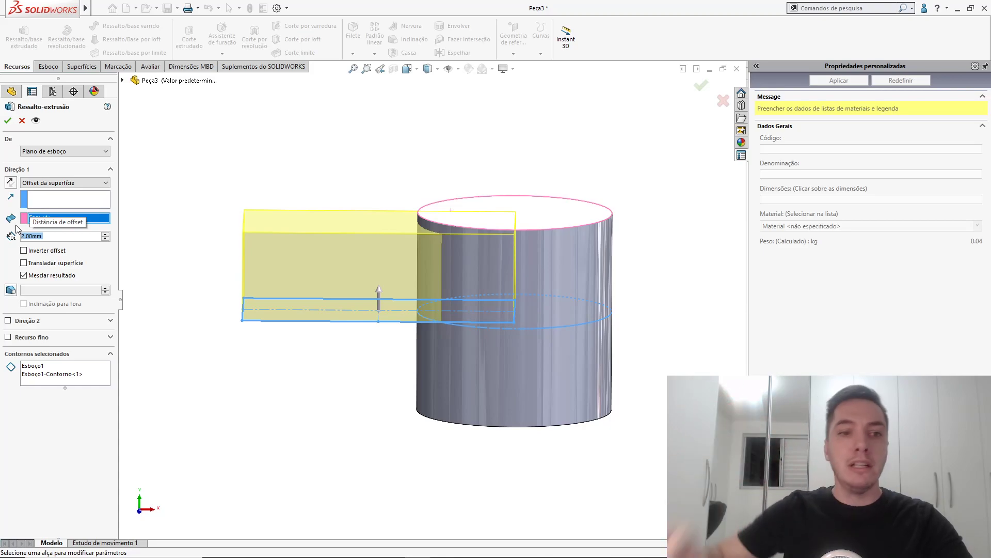
# Enable the second direction with Offset from Surface, 2 mm from the hub's bottom face, and finish the arm extrusion.
pyautogui.click(7, 320)
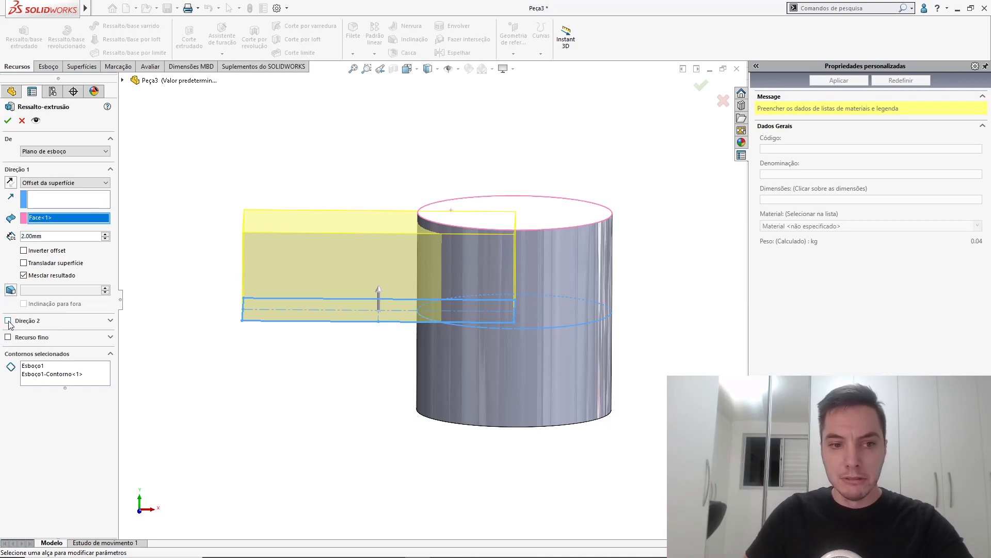
pyautogui.click(70, 333)
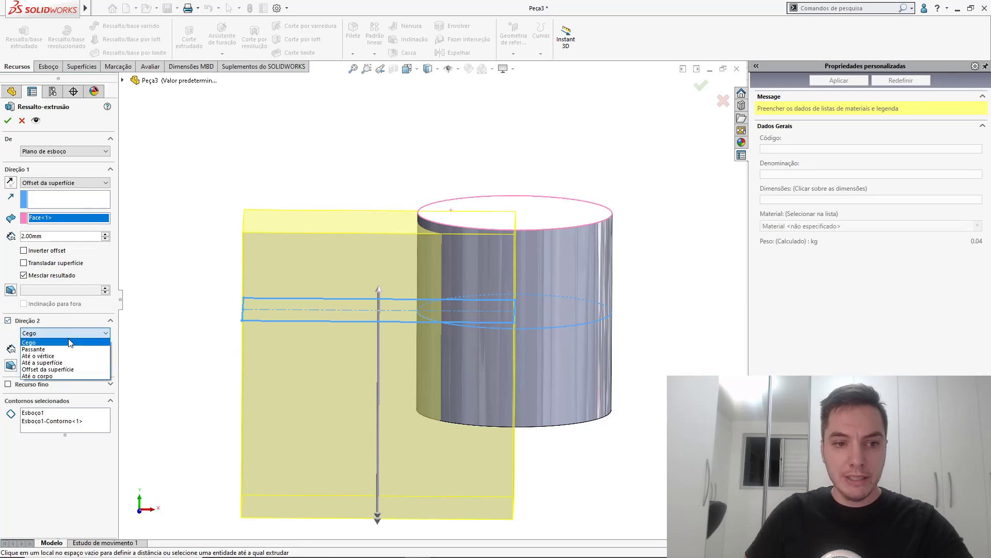
pyautogui.click(66, 369)
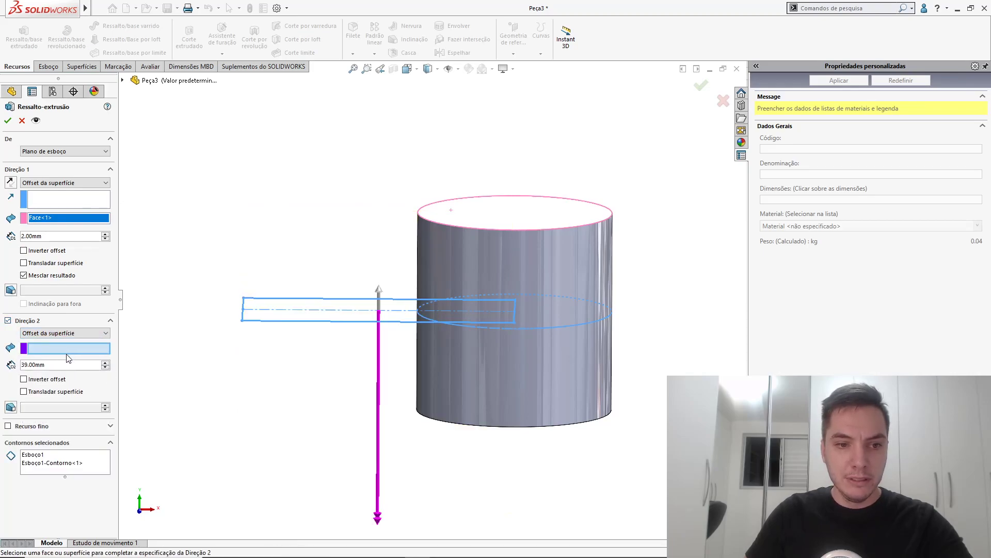
pyautogui.moveTo(303, 395); pyautogui.dragTo(330, 330, button='middle')
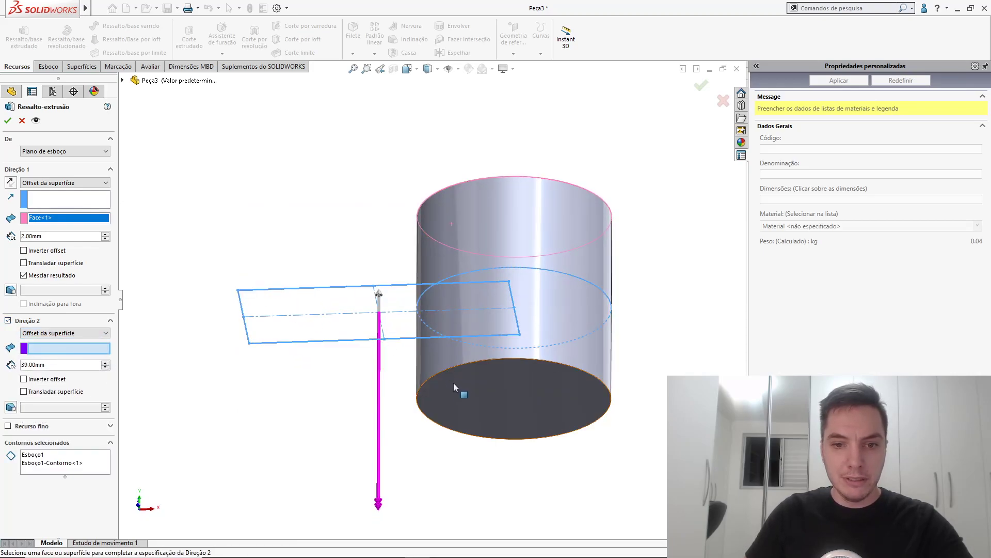
pyautogui.click(452, 393)
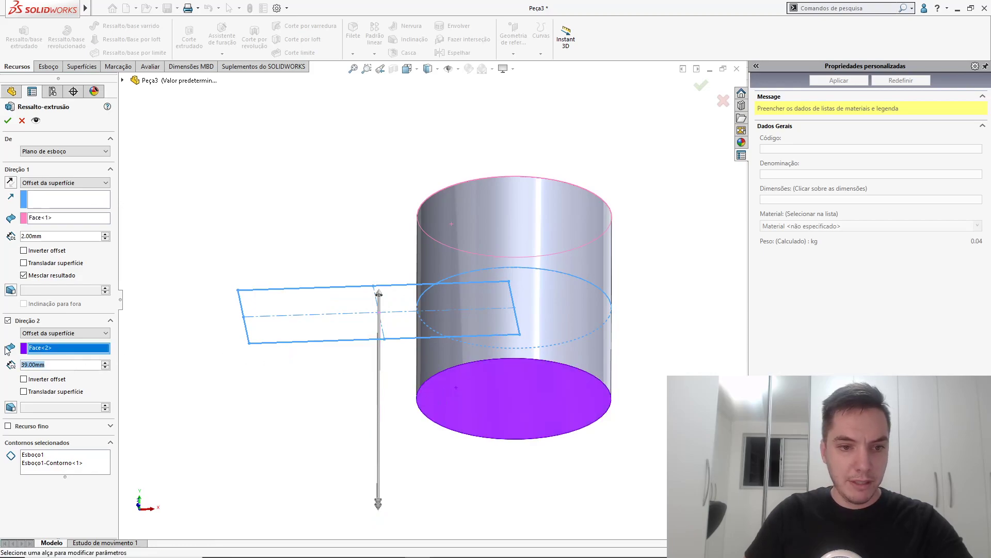
pyautogui.write('2')
pyautogui.press('Return')
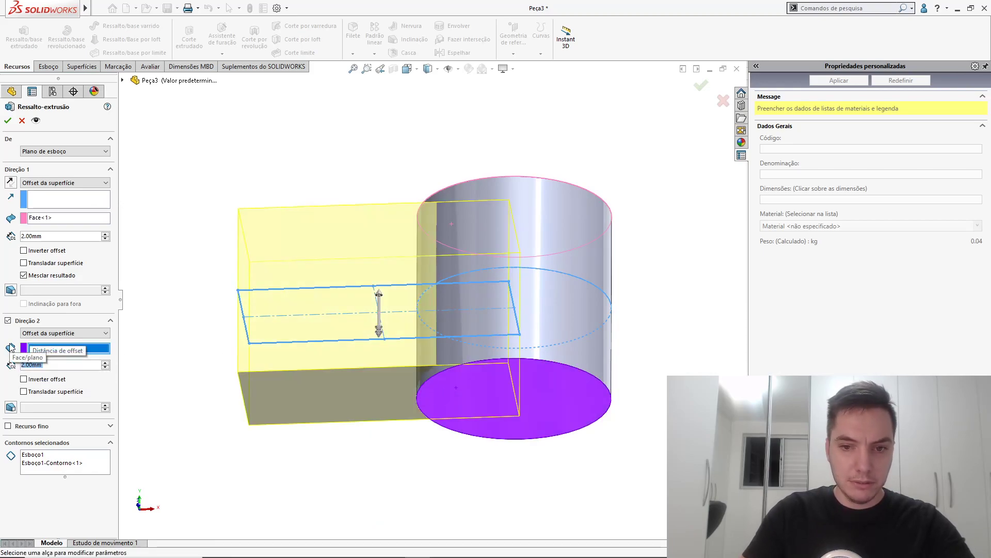
pyautogui.moveTo(384, 284); pyautogui.dragTo(391, 332, button='middle')
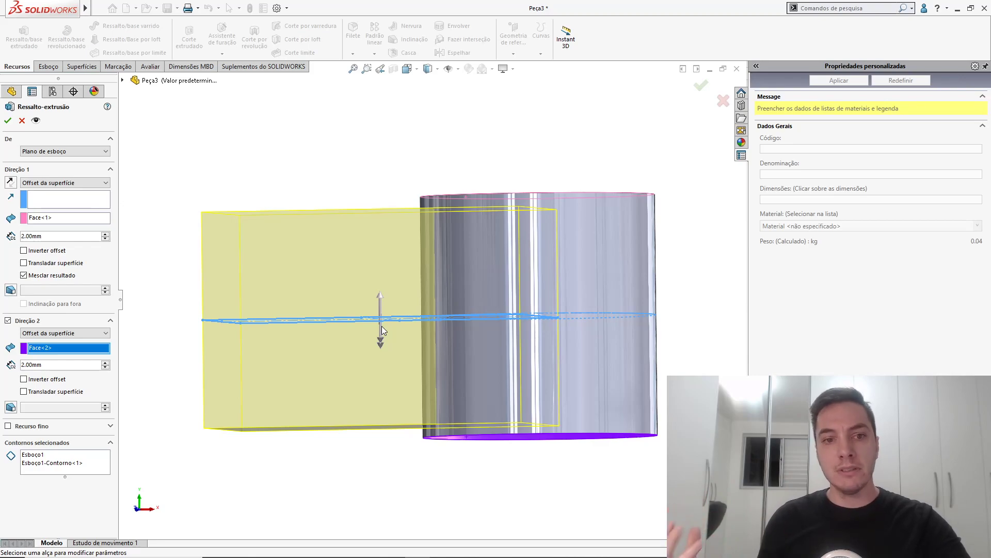
pyautogui.click(8, 122)
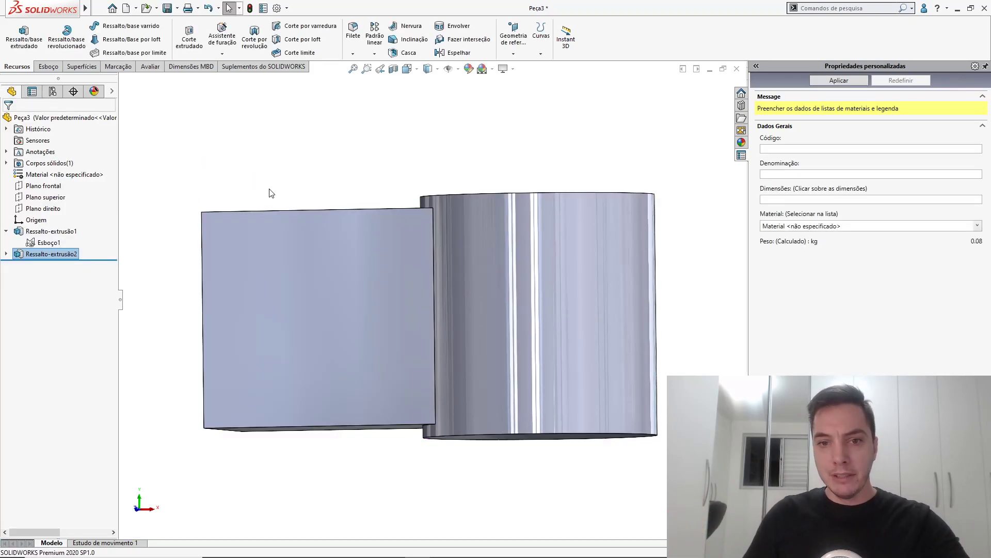
# Check the arm's sloped corner and hole dimensions in the PowerPoint drawing of part 2 and return to SOLIDWORKS.
pyautogui.moveTo(271, 192); pyautogui.dragTo(296, 208, button='middle')
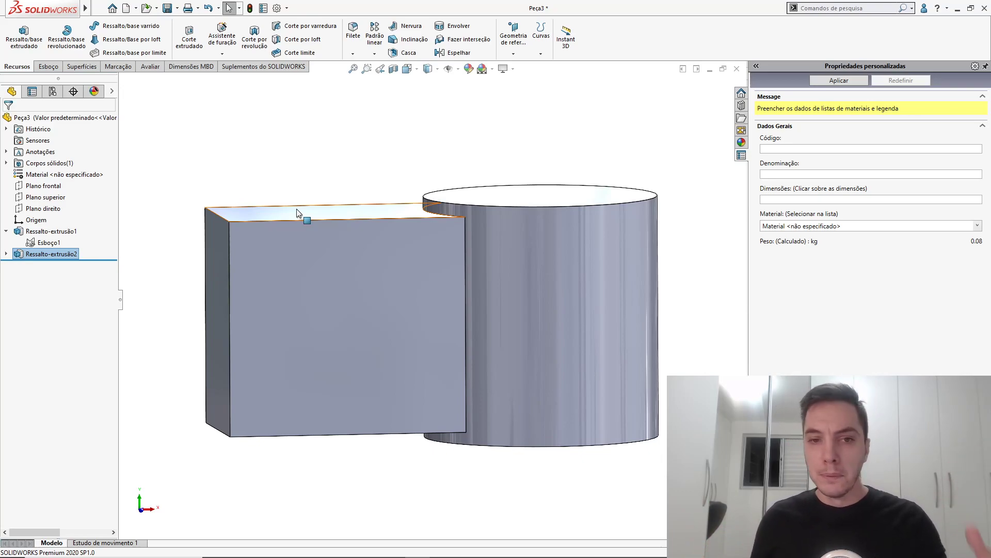
pyautogui.hotkey('alt', 'Tab')
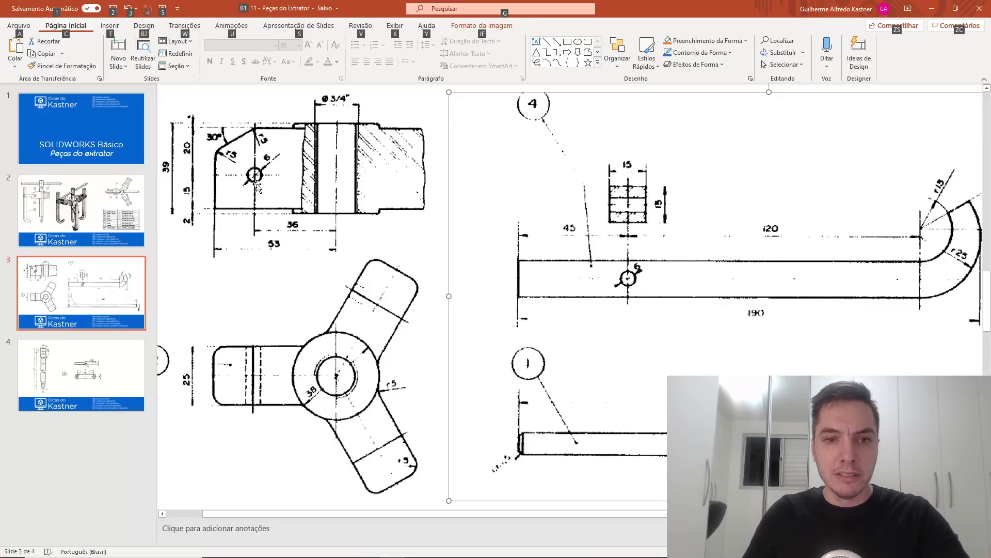
pyautogui.click(260, 181)
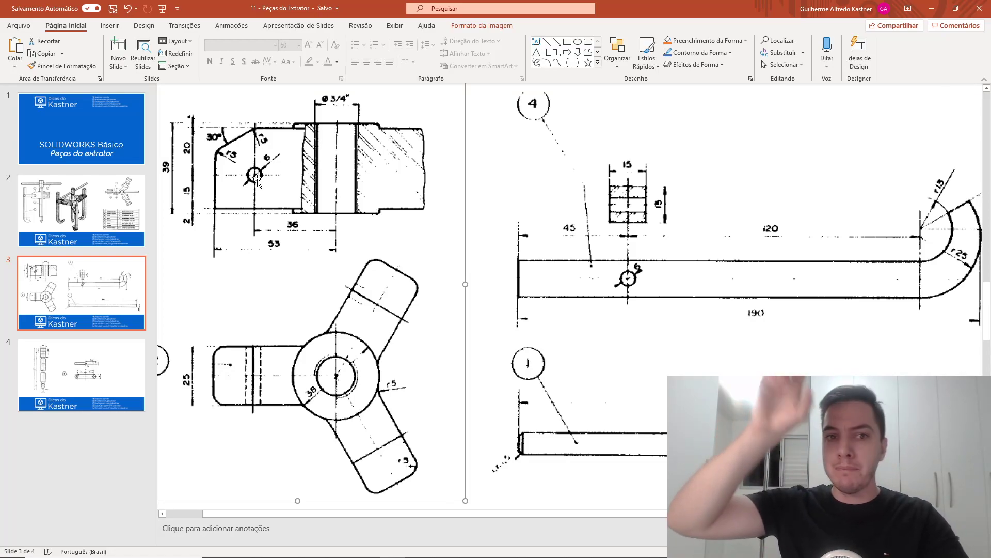
pyautogui.hotkey('alt', 'Tab')
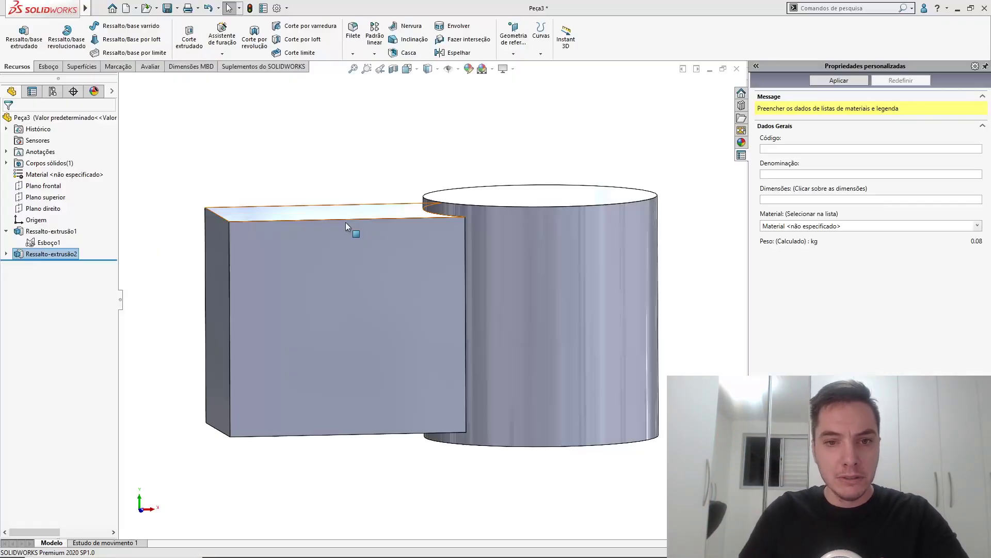
# Start a chamfer on the arm's outer top edge with a 17 mm distance and a 30° angle.
pyautogui.scroll(-3, 220, 221)
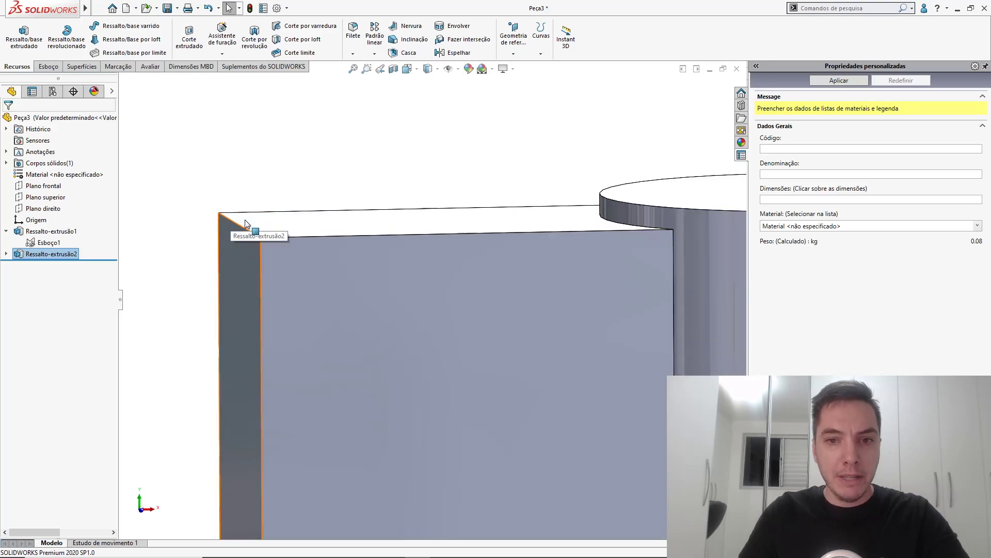
pyautogui.click(240, 227)
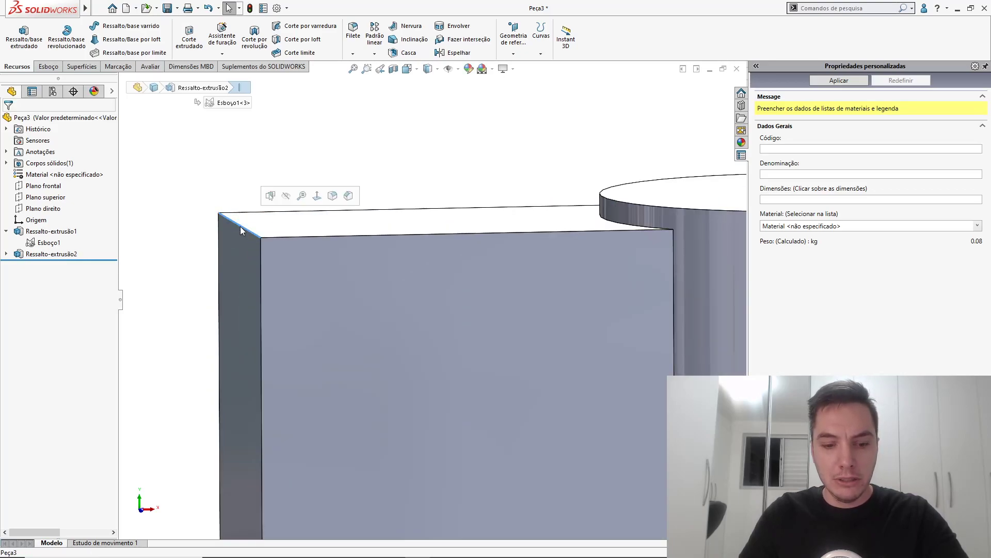
pyautogui.press('s')
pyautogui.click(261, 276)
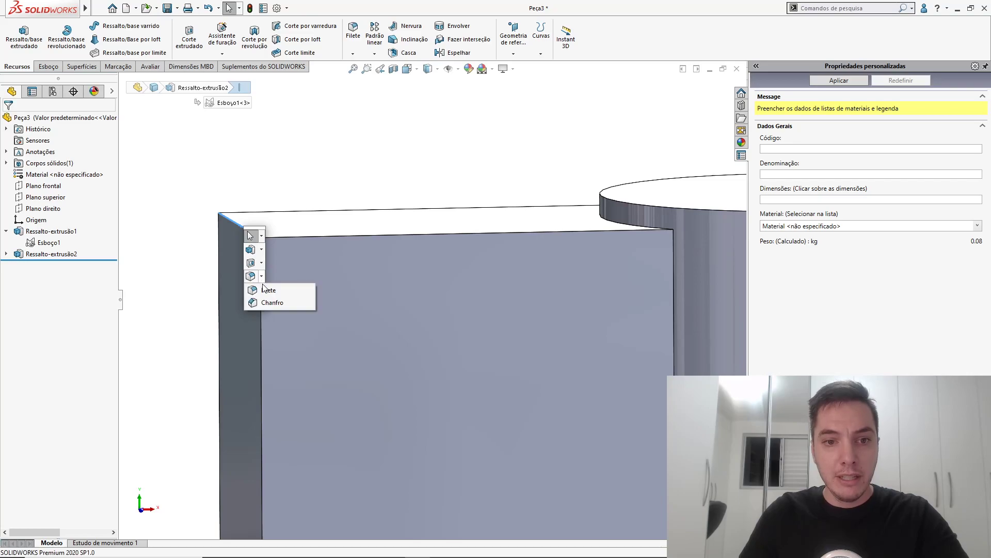
pyautogui.click(268, 302)
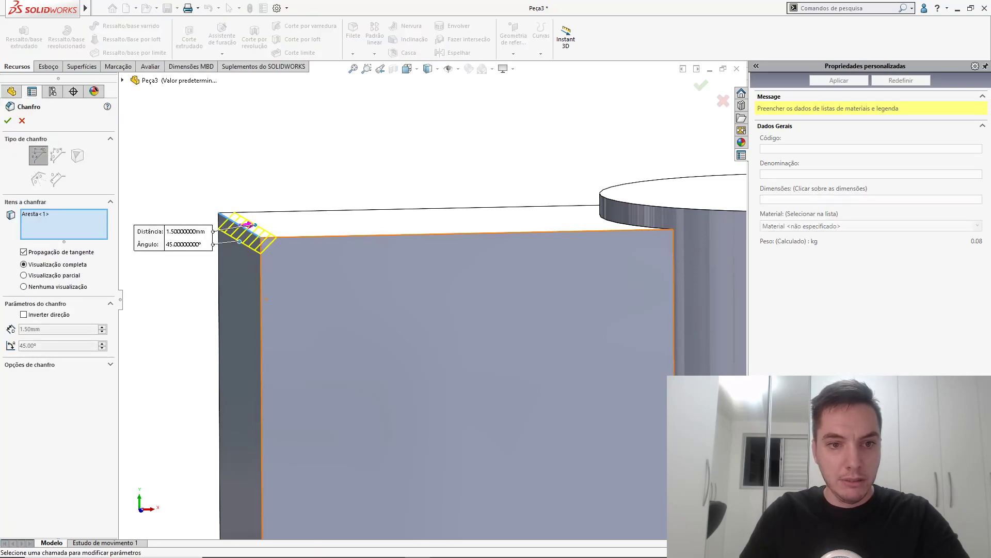
pyautogui.click(183, 232)
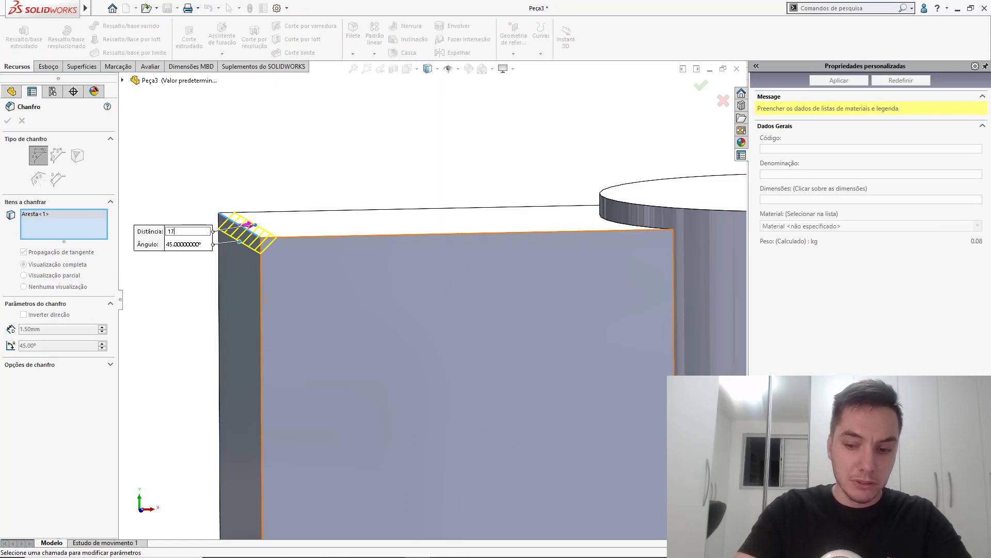
pyautogui.write('17')
pyautogui.press('Return')
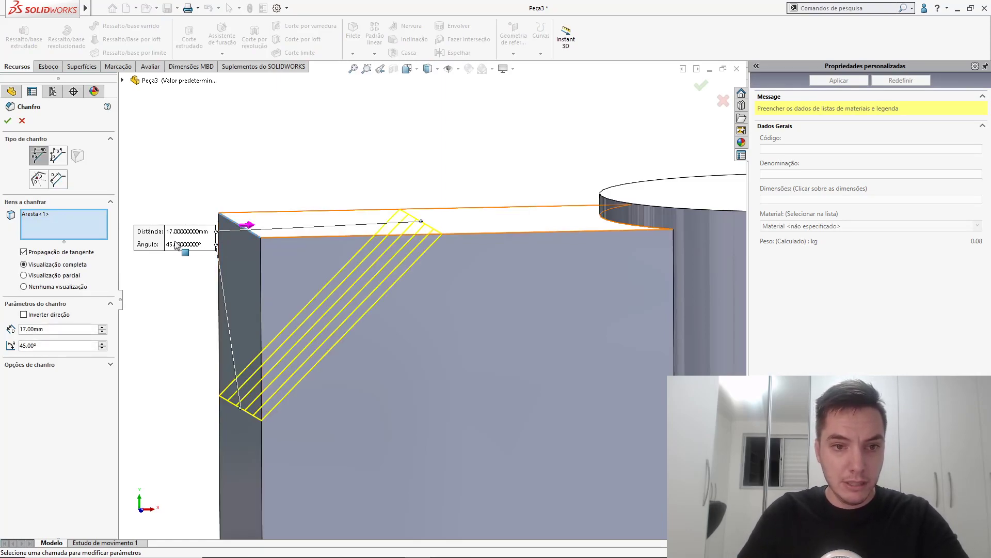
pyautogui.click(184, 246)
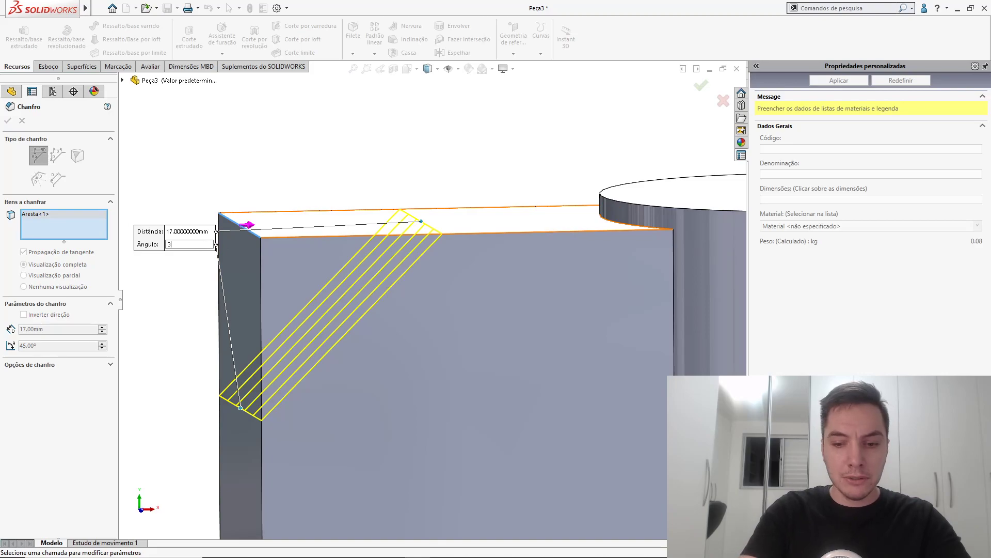
pyautogui.write('30')
pyautogui.press('Return')
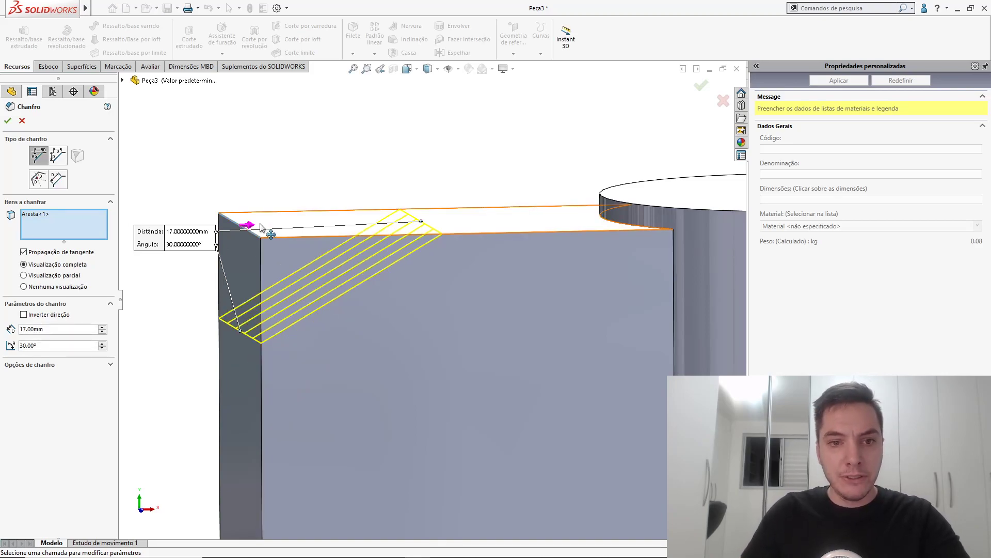
pyautogui.moveTo(248, 224); pyautogui.dragTo(235, 228, button='middle')
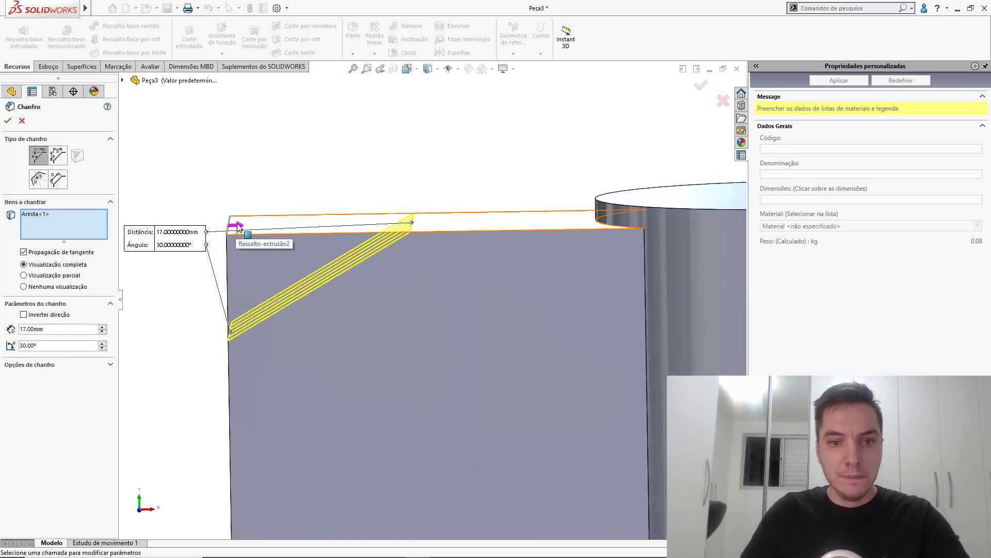
pyautogui.click(239, 226)
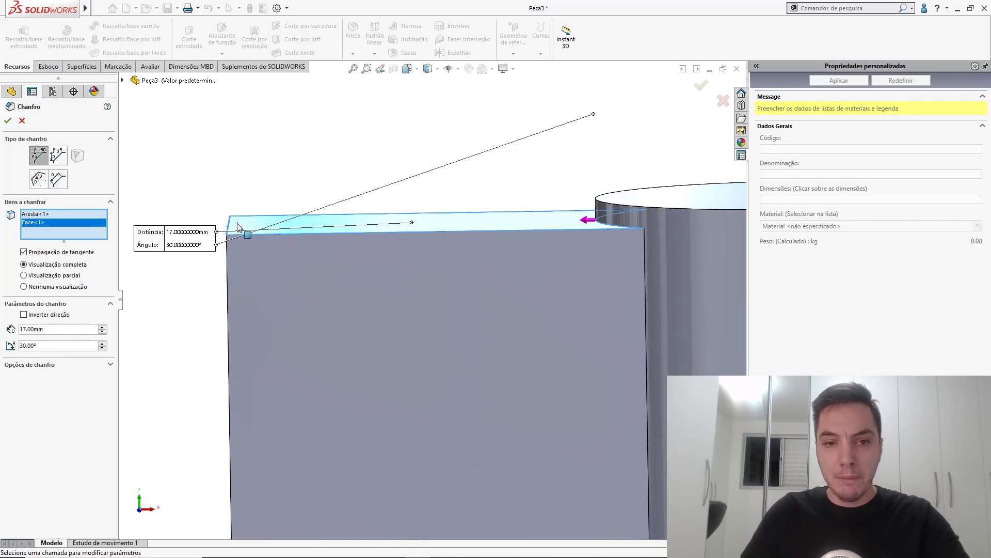
pyautogui.click(587, 221)
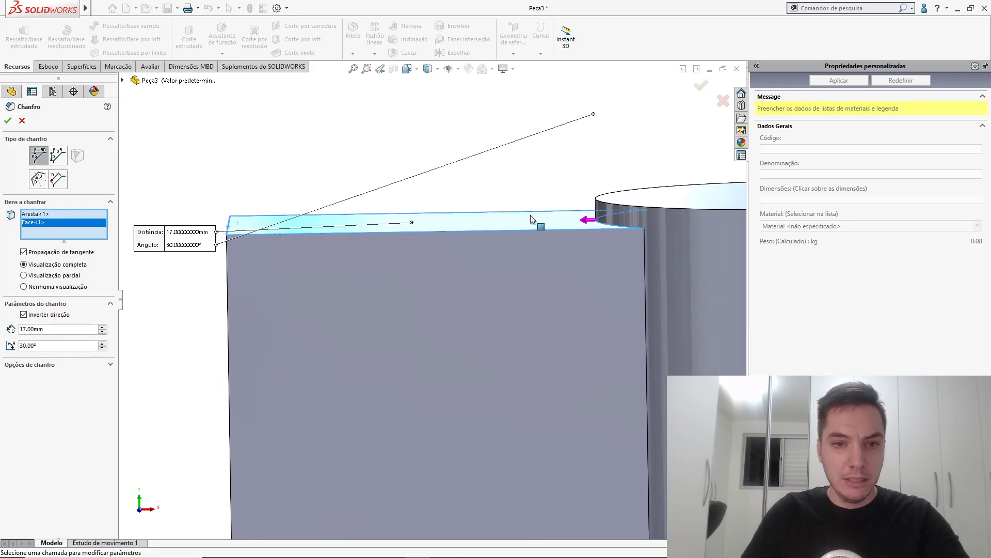
pyautogui.rightClick(31, 223)
pyautogui.click(51, 237)
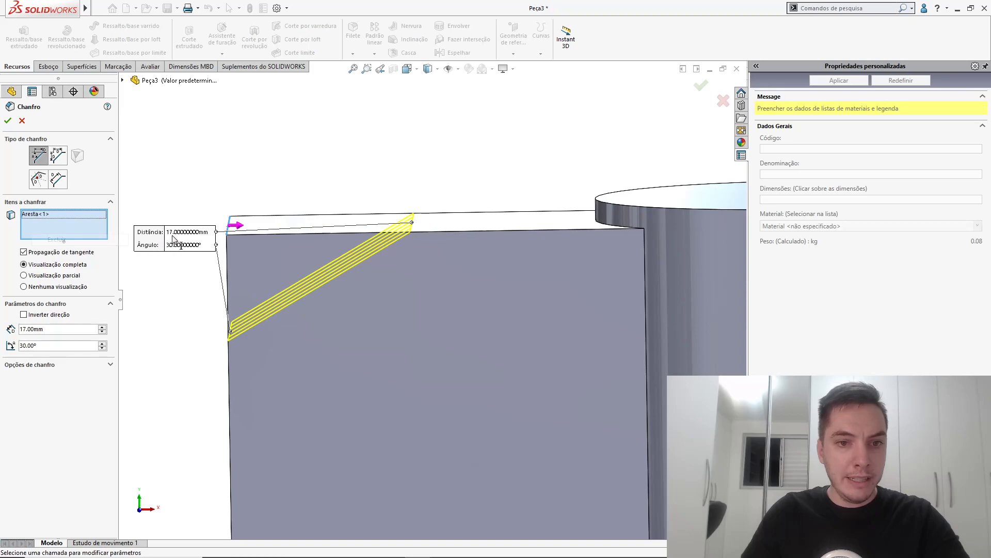
# Try the chamfer's reversed direction, restore the original direction and finish the chamfer.
pyautogui.moveTo(247, 241); pyautogui.dragTo(262, 275, button='middle')
pyautogui.click(232, 214)
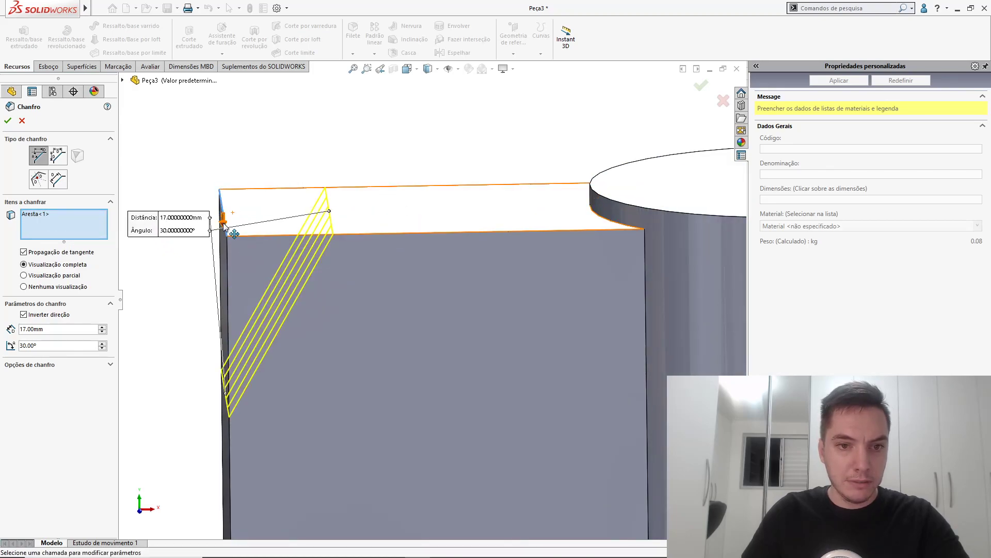
pyautogui.click(223, 221)
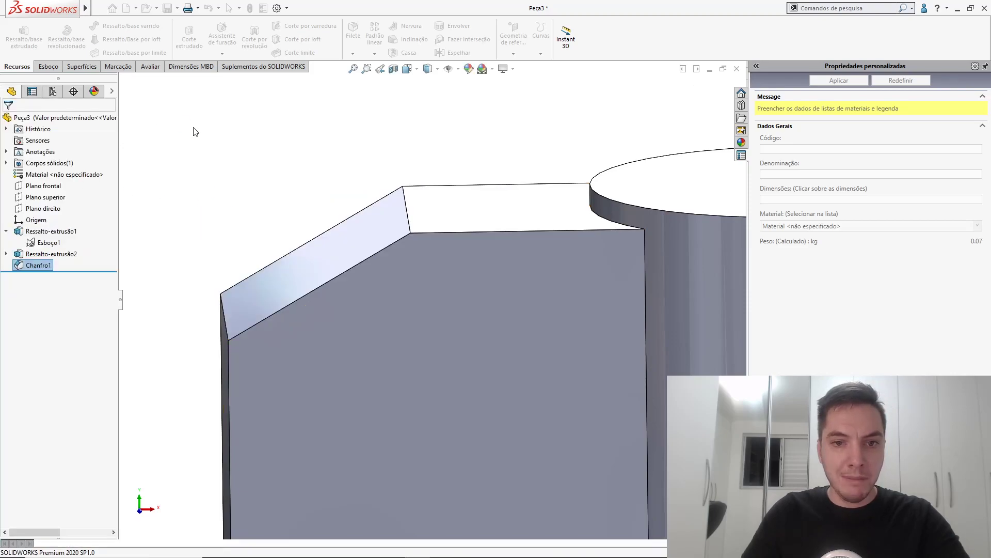
# Start a Hole Wizard hole of the plain Hole type, ISO standard, using drill sizes (Tamanhos de broca).
pyautogui.click(407, 219)
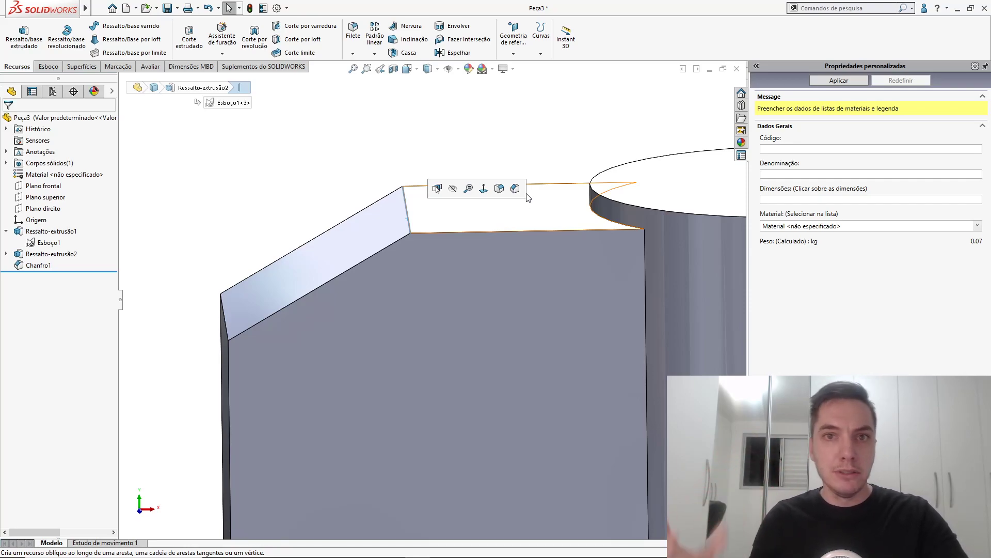
pyautogui.press('z')
pyautogui.moveTo(456, 221); pyautogui.dragTo(211, 193, button='middle')
pyautogui.click(211, 193)
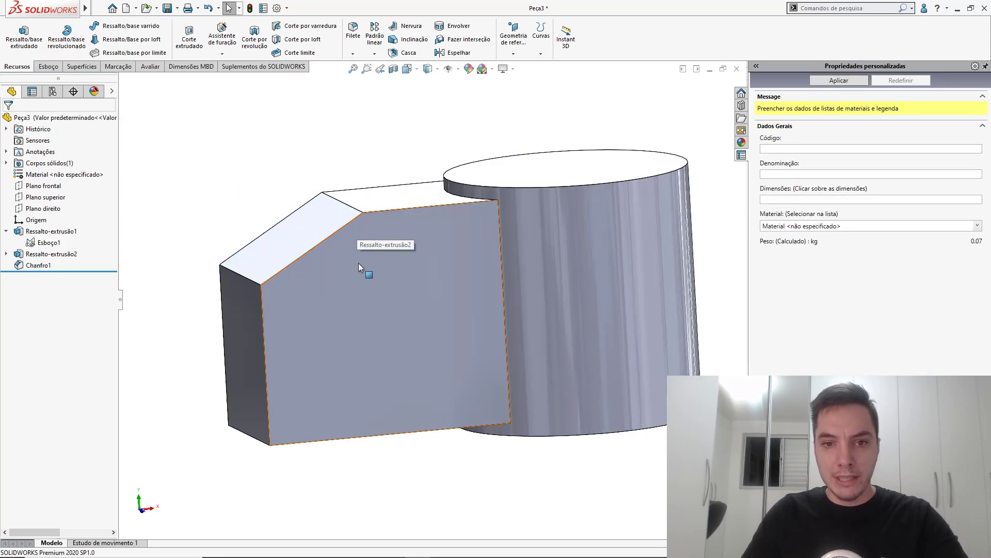
pyautogui.scroll(3, 395, 328)
pyautogui.scroll(-5, 376, 305)
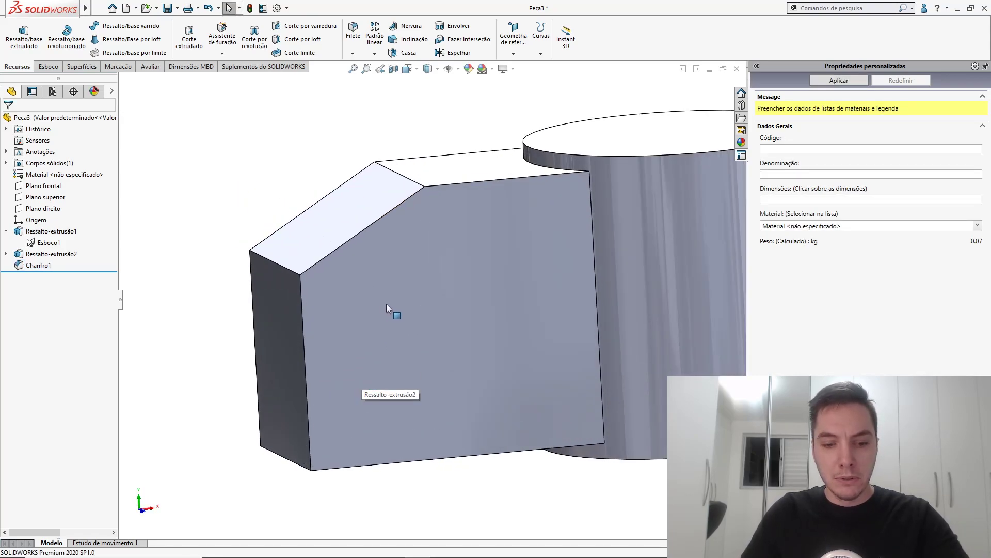
pyautogui.press('s')
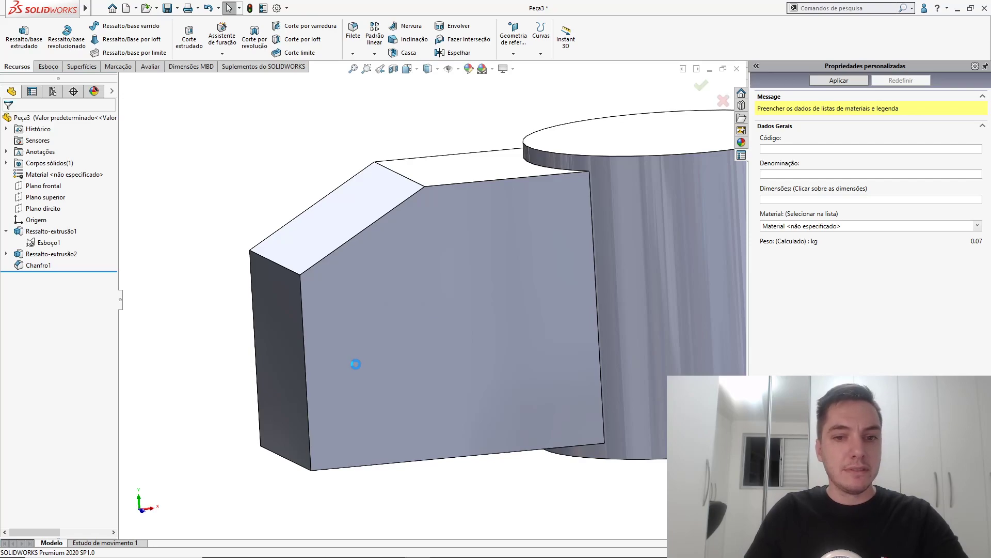
pyautogui.click(77, 229)
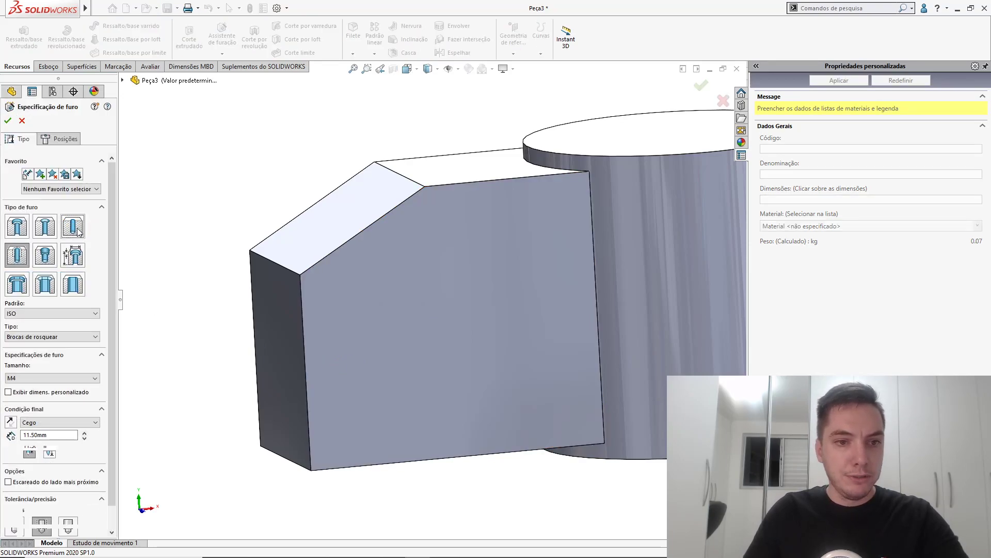
pyautogui.click(51, 337)
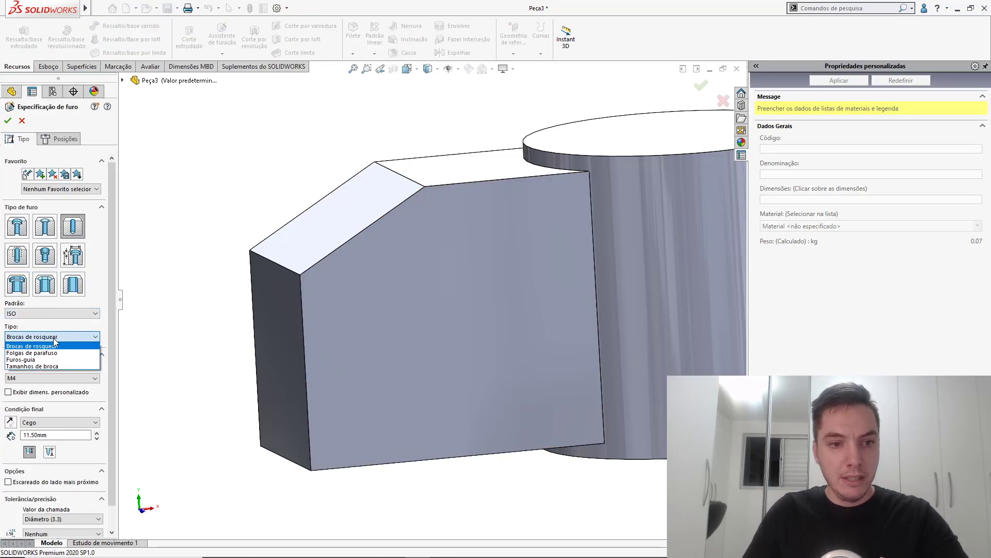
pyautogui.click(48, 366)
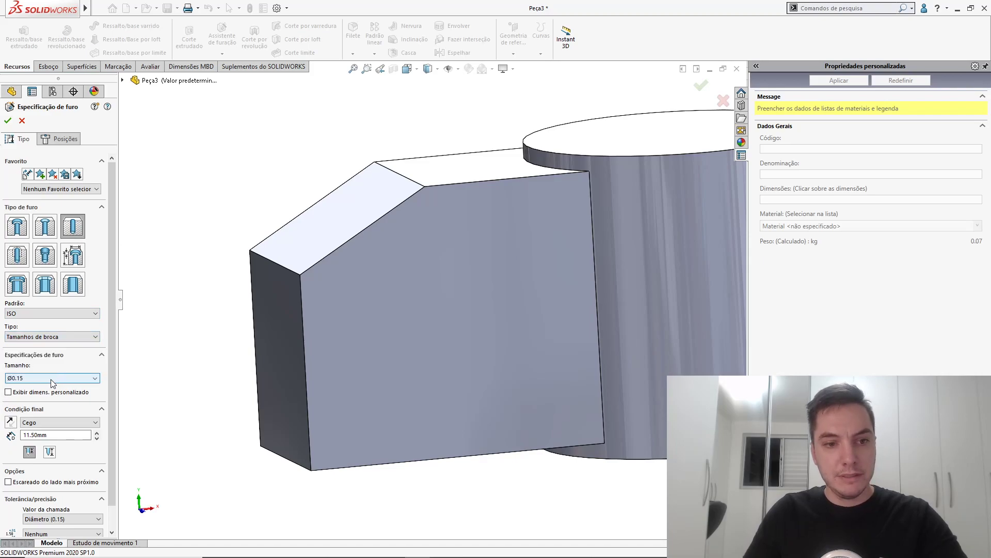
# Check the arm's hole diameter in the PowerPoint drawing and set the hole size to Ø6.0 in SOLIDWORKS.
pyautogui.click(52, 377)
pyautogui.hotkey('alt', 'Tab')
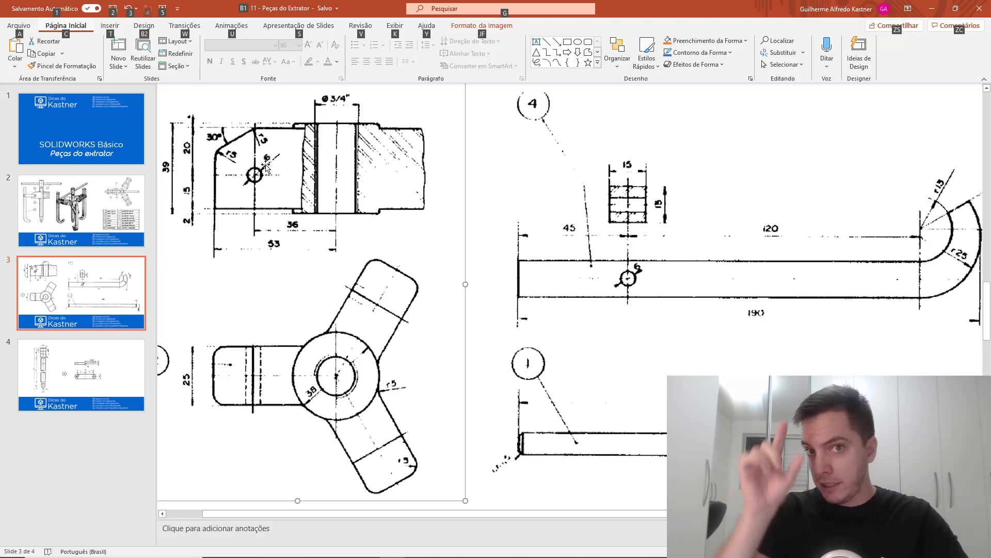
pyautogui.hotkey('alt', 'Tab')
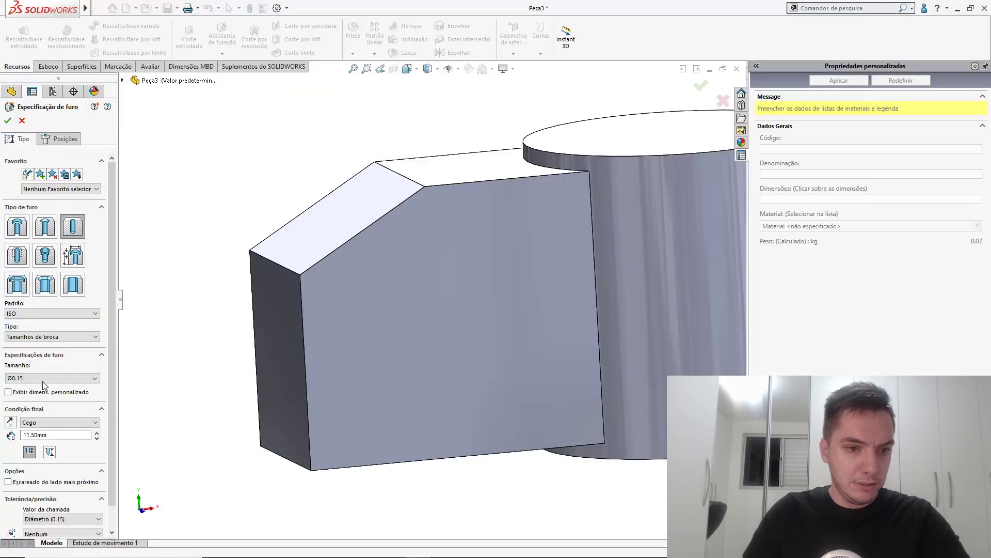
pyautogui.click(45, 380)
pyautogui.moveTo(95, 400); pyautogui.dragTo(96, 432)
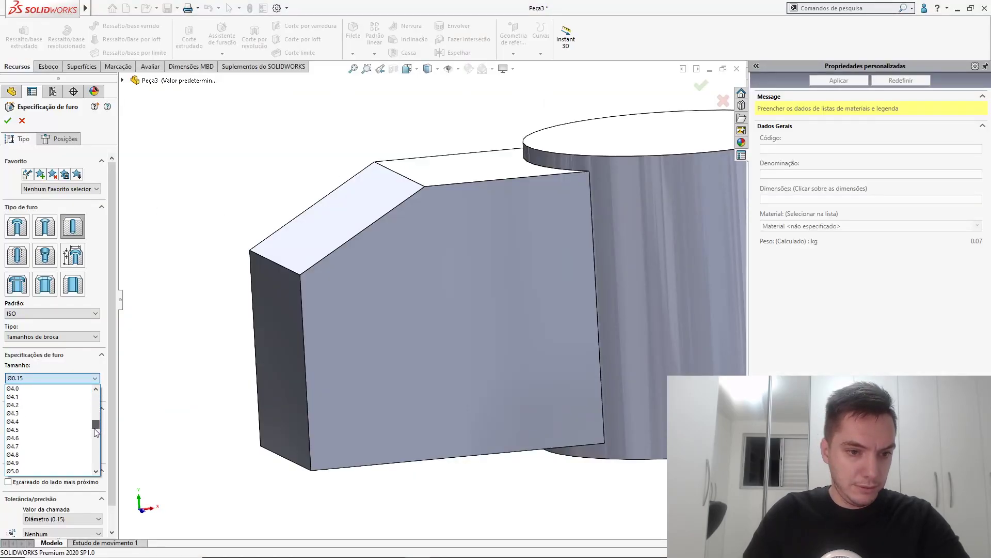
pyautogui.click(31, 396)
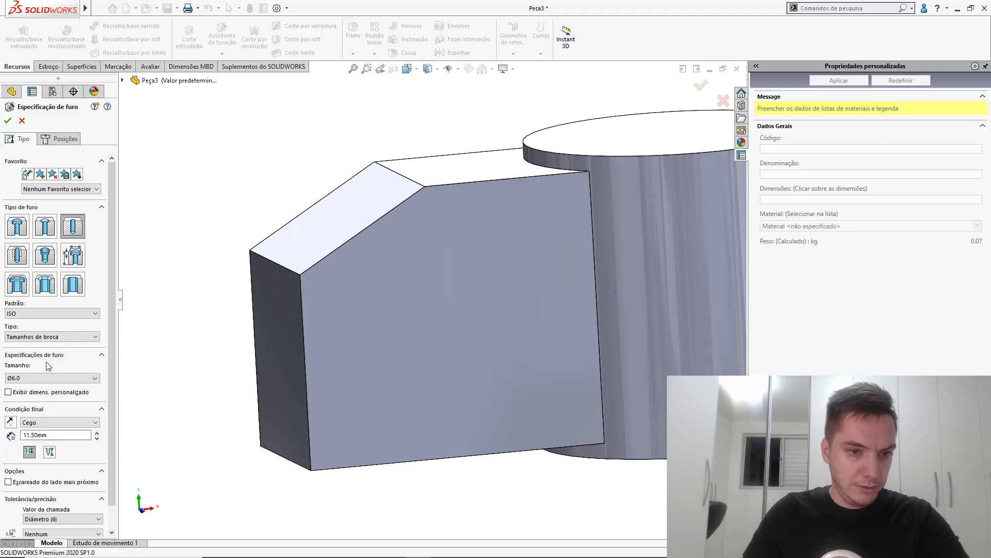
# Place one hole position point on the arm's large side face, below the chamfer corner.
pyautogui.click(55, 139)
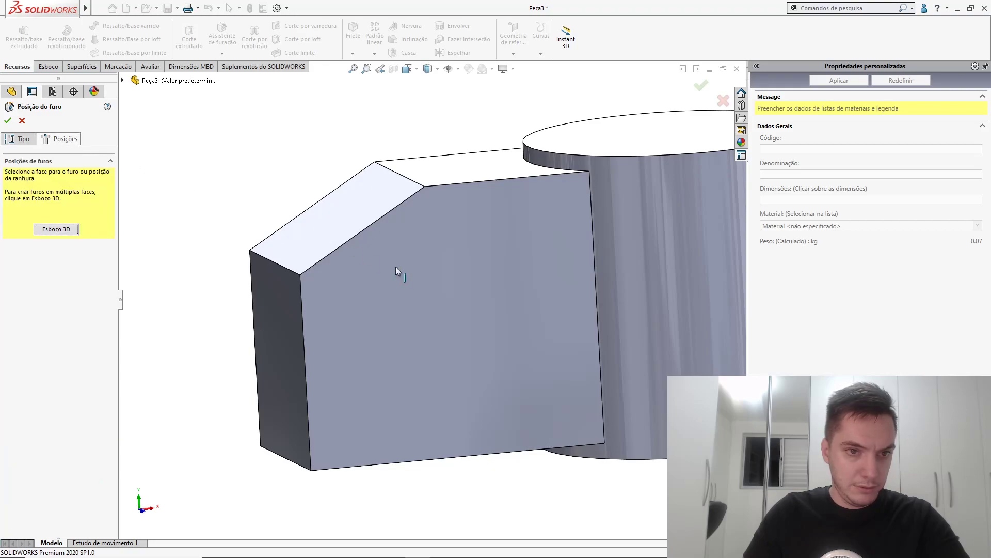
pyautogui.click(445, 319)
pyautogui.click(438, 372)
pyautogui.press('Escape')
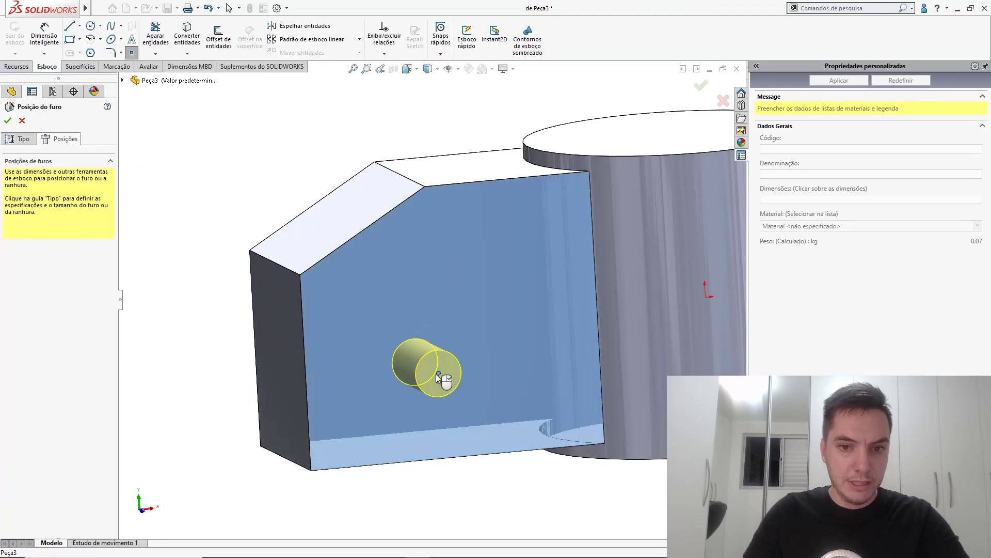
# Sketch a construction line from the chamfer's upper corner to the hole point and make it vertical.
pyautogui.moveTo(396, 305)
pyautogui.mouseDown(button='middle')
pyautogui.moveTo(373, 297)
pyautogui.moveTo(391, 298)
pyautogui.mouseUp(button='middle')
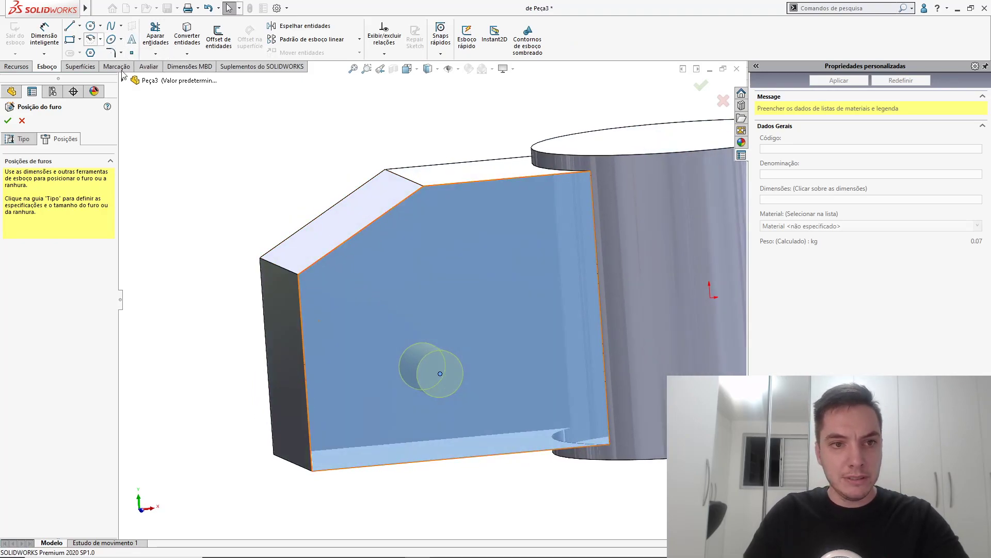
pyautogui.press('s')
pyautogui.click(425, 304)
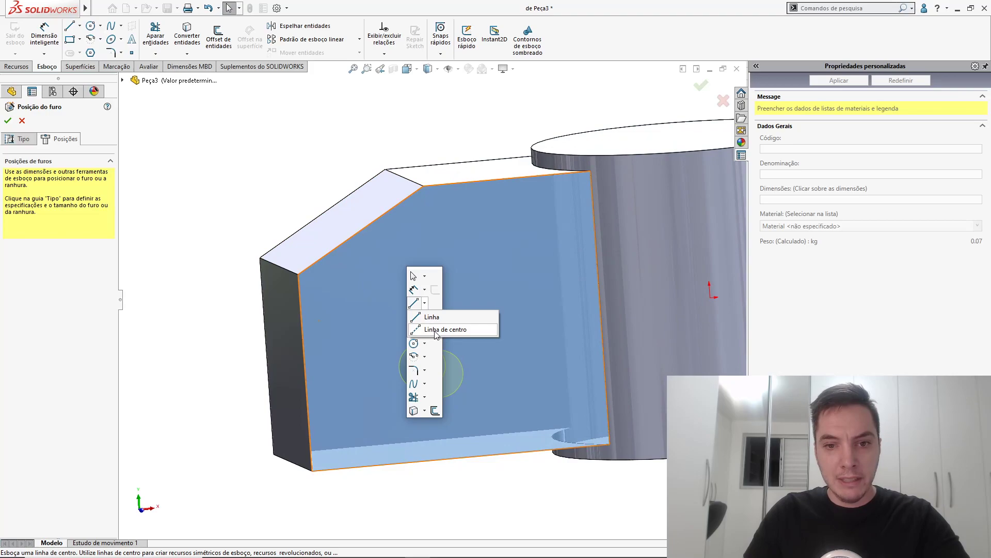
pyautogui.press('l')
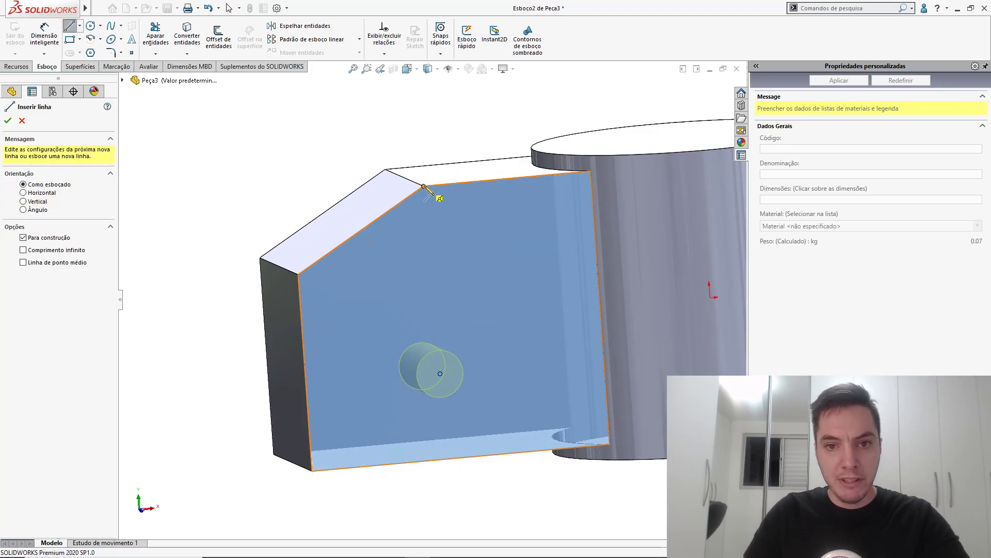
pyautogui.click(423, 185)
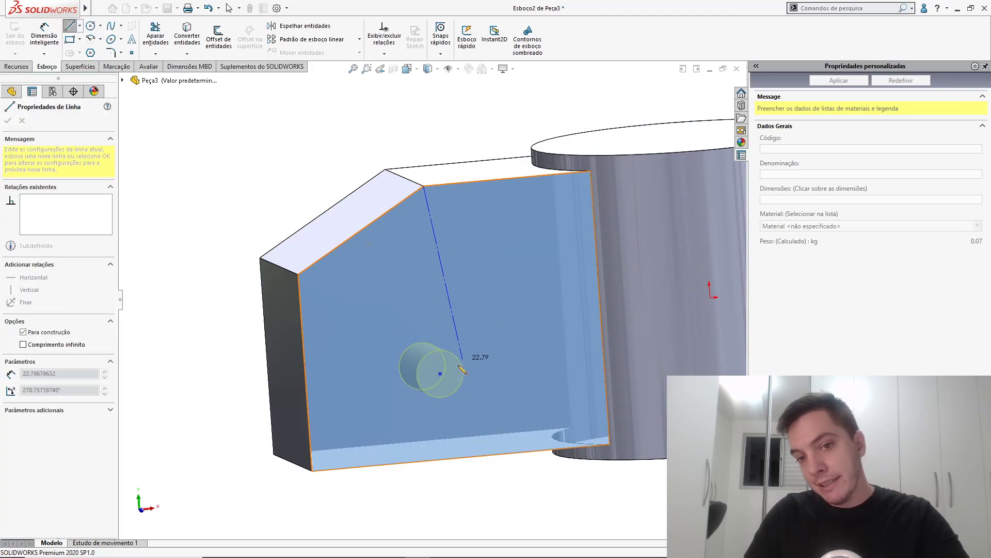
pyautogui.doubleClick(440, 373)
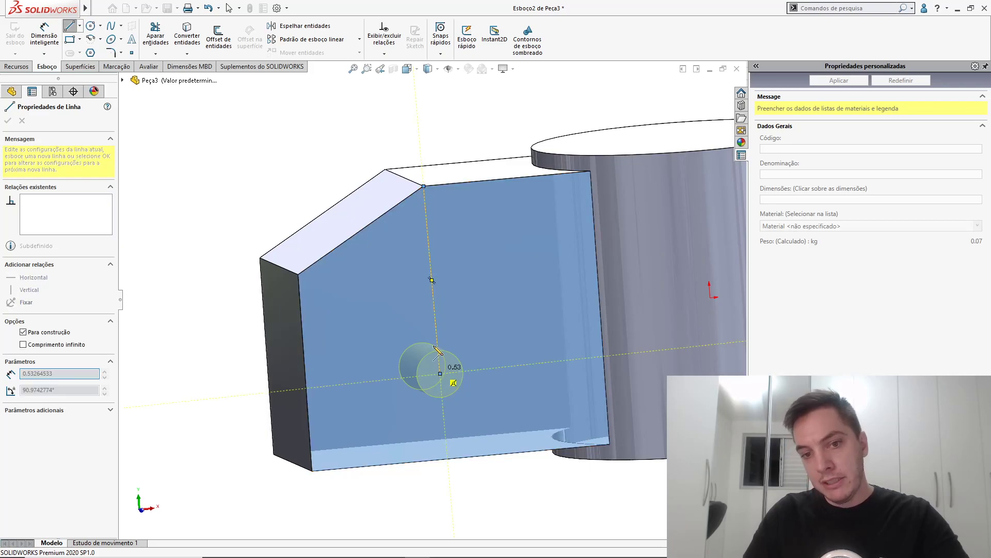
pyautogui.click(450, 285)
pyautogui.click(484, 254)
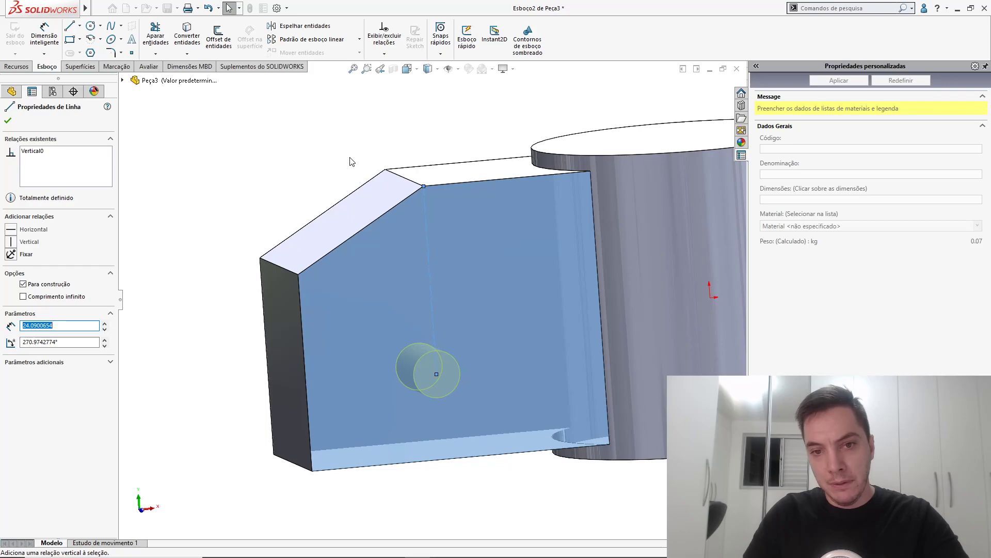
pyautogui.click(344, 173)
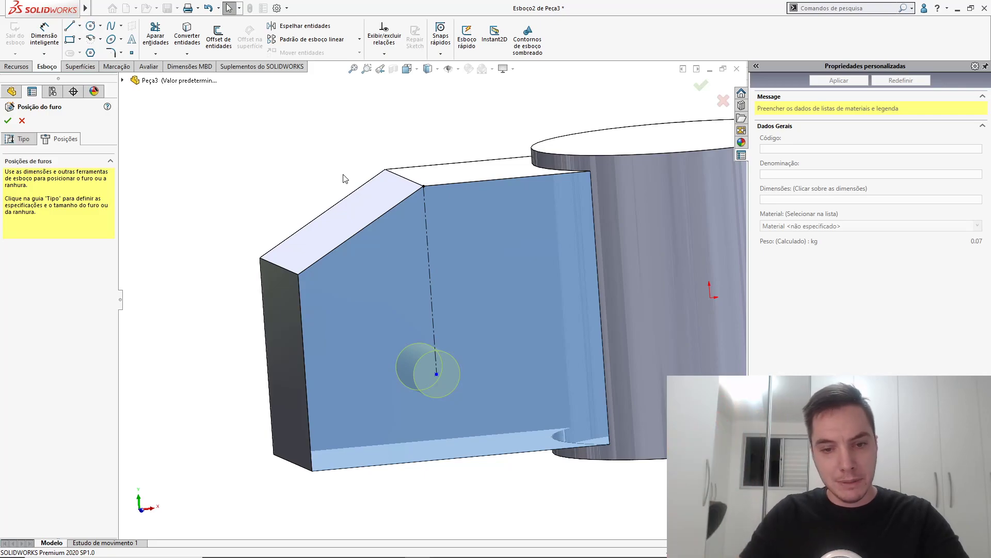
# Check the hole position in the PowerPoint drawing and dimension the vertical construction line in SOLIDWORKS to 20 mm.
pyautogui.hotkey('alt', 'Tab')
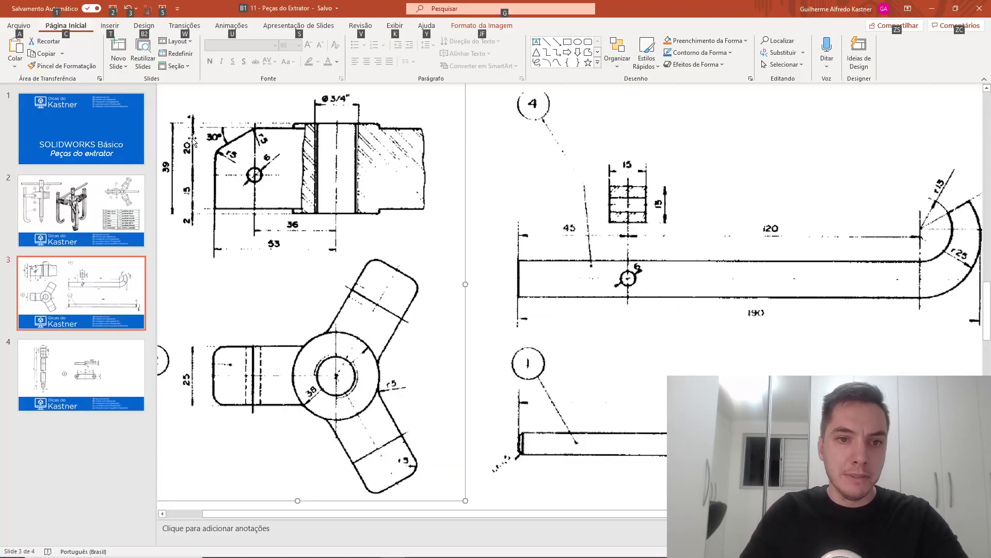
pyautogui.hotkey('alt', 'Tab')
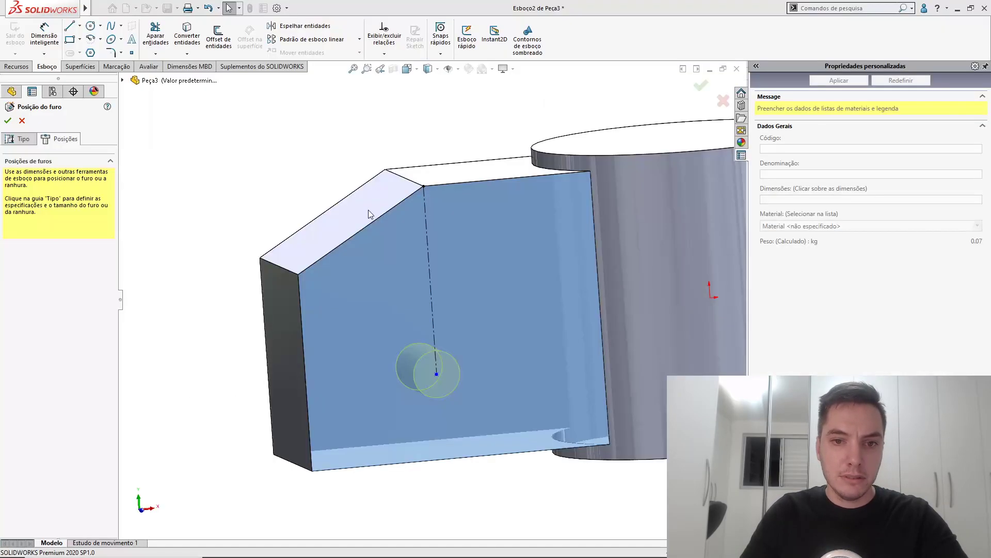
pyautogui.click(427, 239)
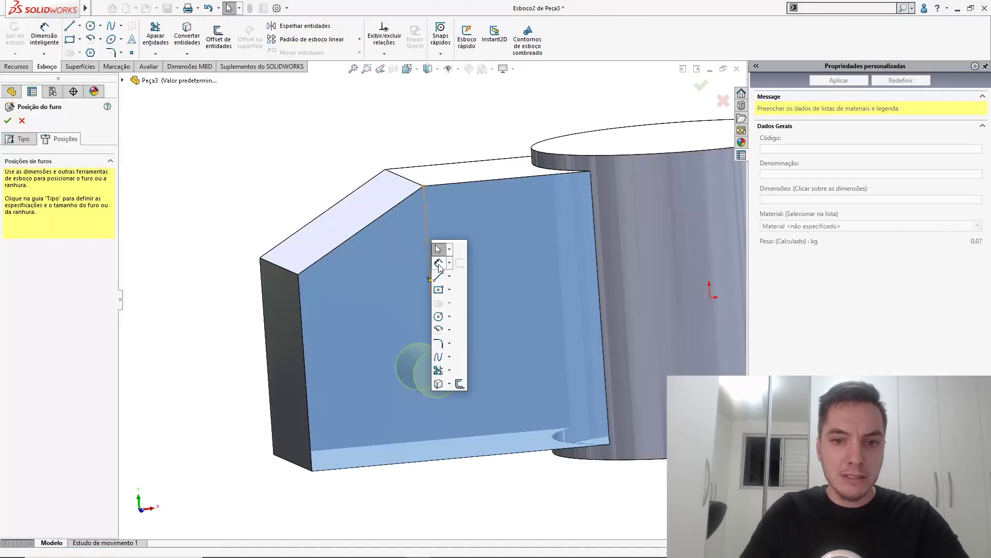
pyautogui.click(436, 265)
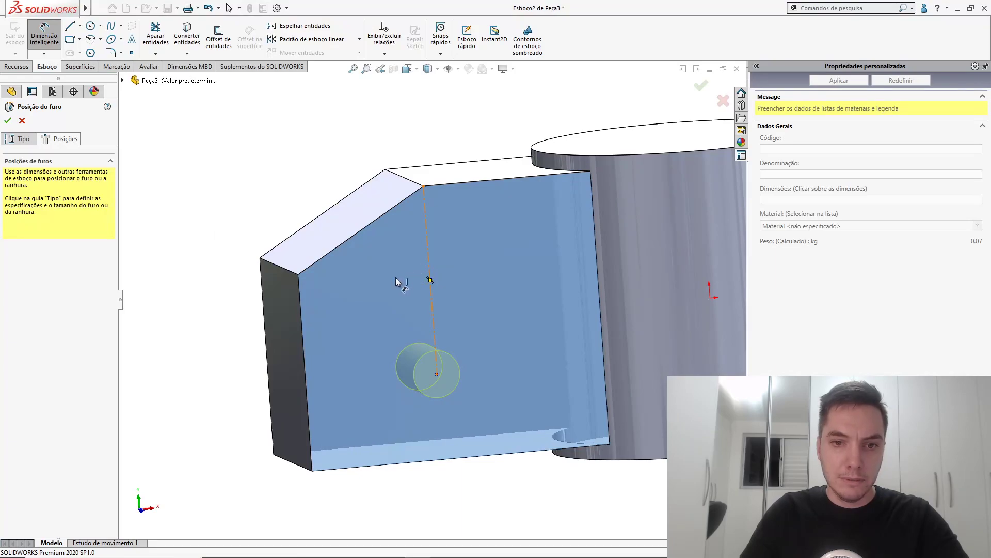
pyautogui.click(381, 283)
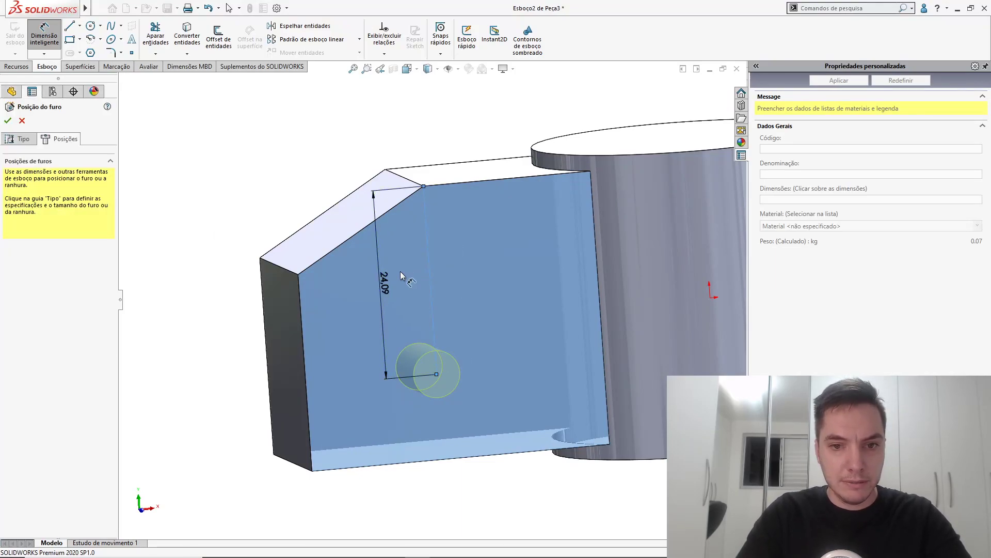
pyautogui.doubleClick(400, 272)
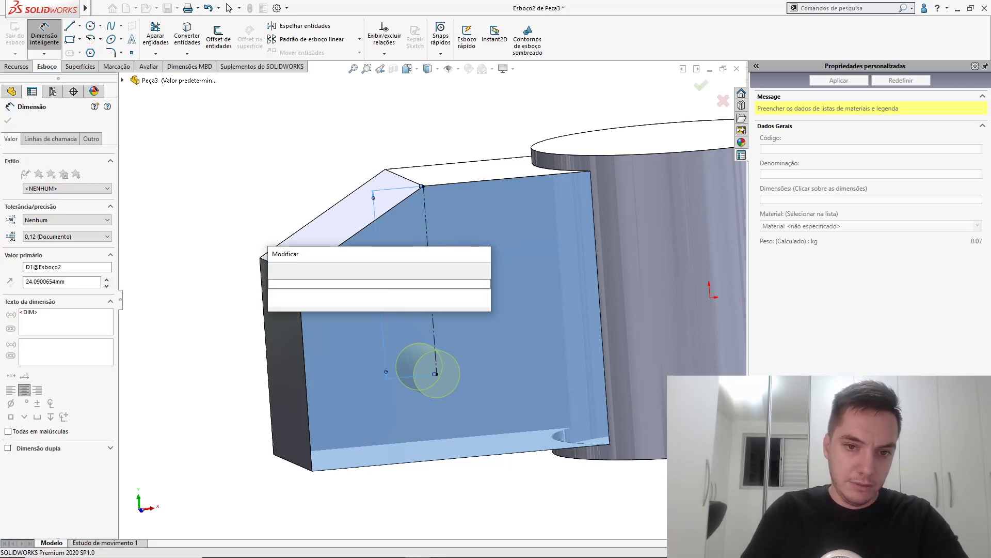
pyautogui.write('20')
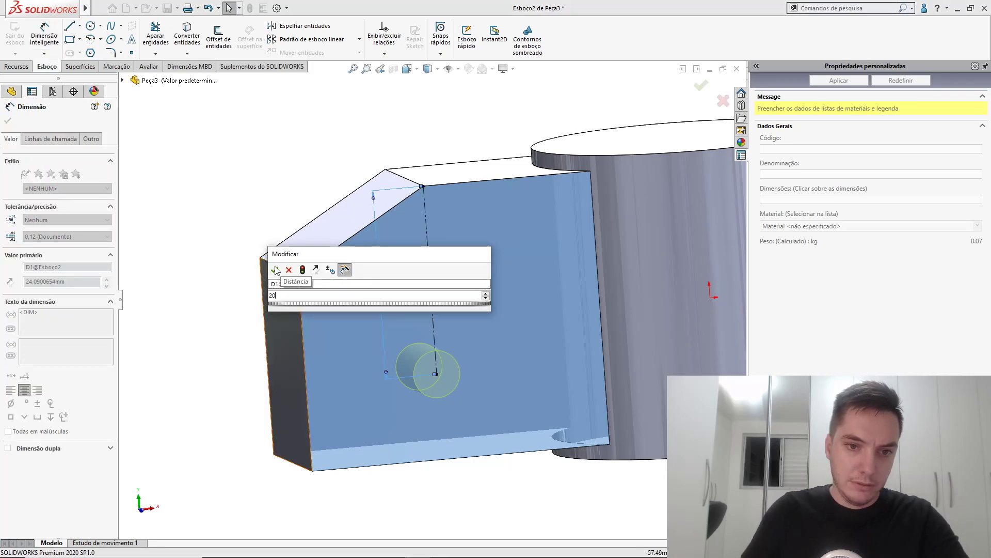
pyautogui.click(275, 269)
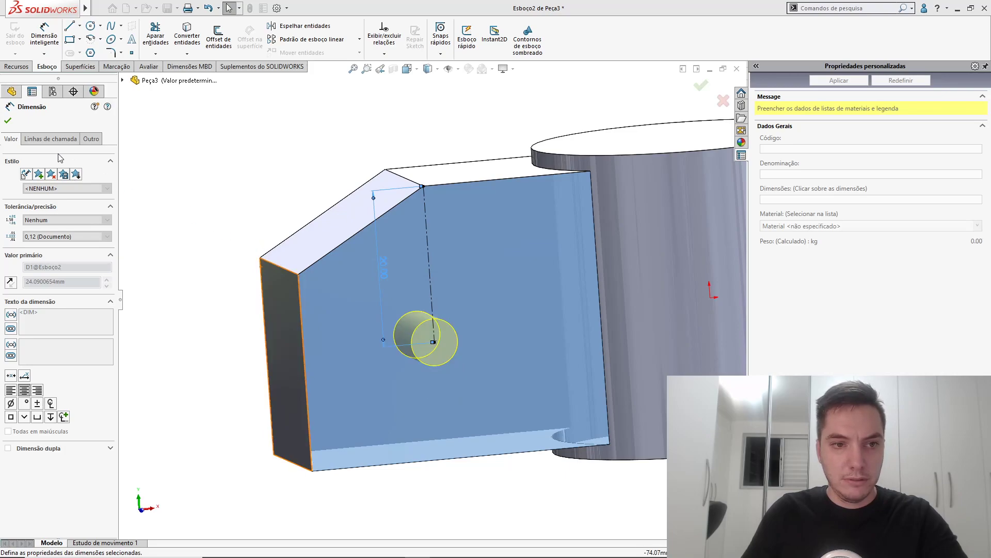
pyautogui.click(8, 121)
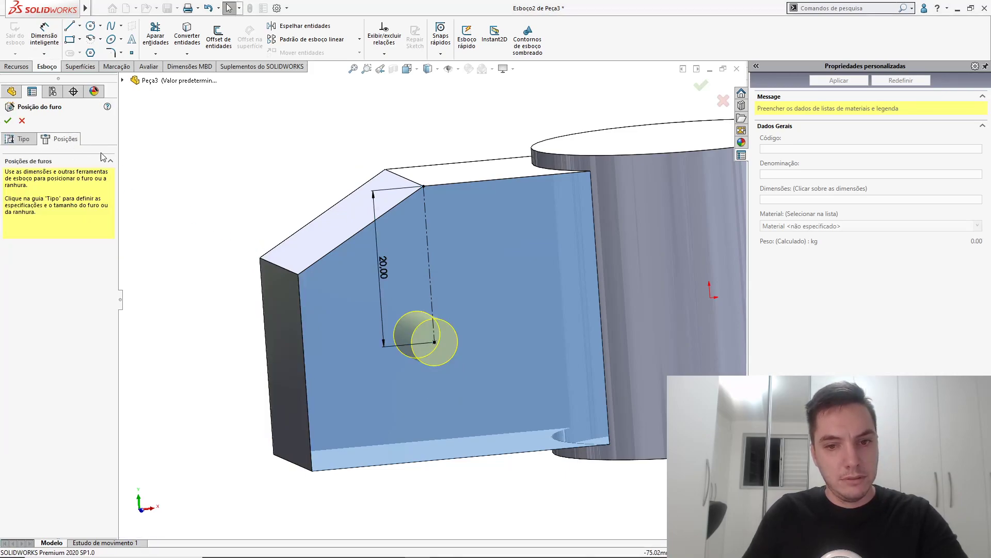
# Set the hole's end condition to through all (Passante) and complete the Ø6.0 hole in the arm.
pyautogui.click(20, 139)
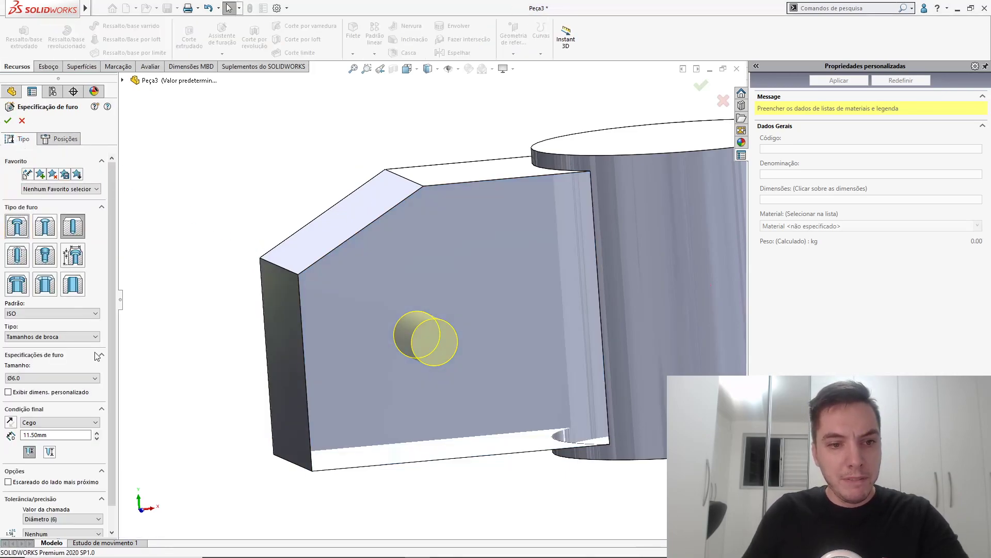
pyautogui.click(61, 422)
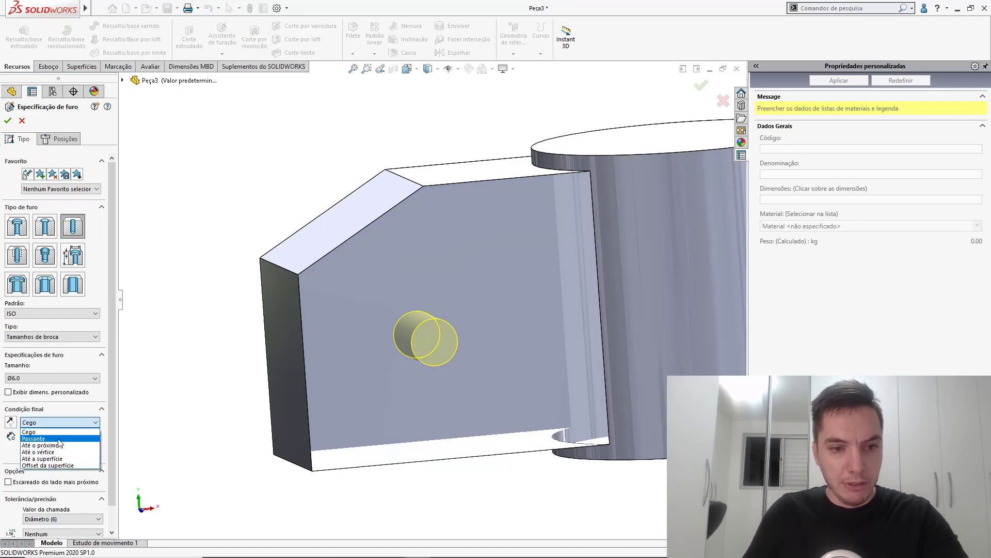
pyautogui.click(58, 439)
pyautogui.moveTo(253, 343); pyautogui.dragTo(241, 312, button='middle')
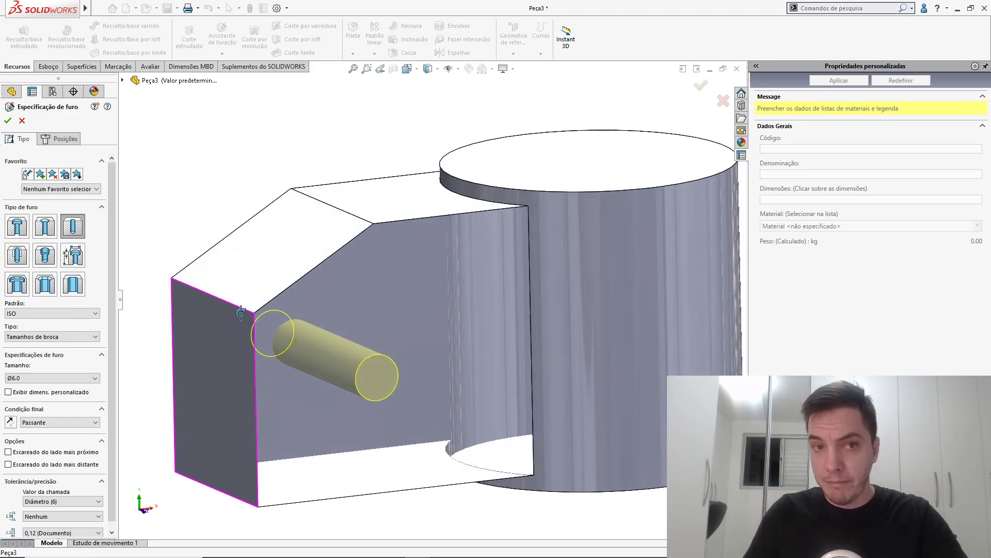
pyautogui.click(6, 119)
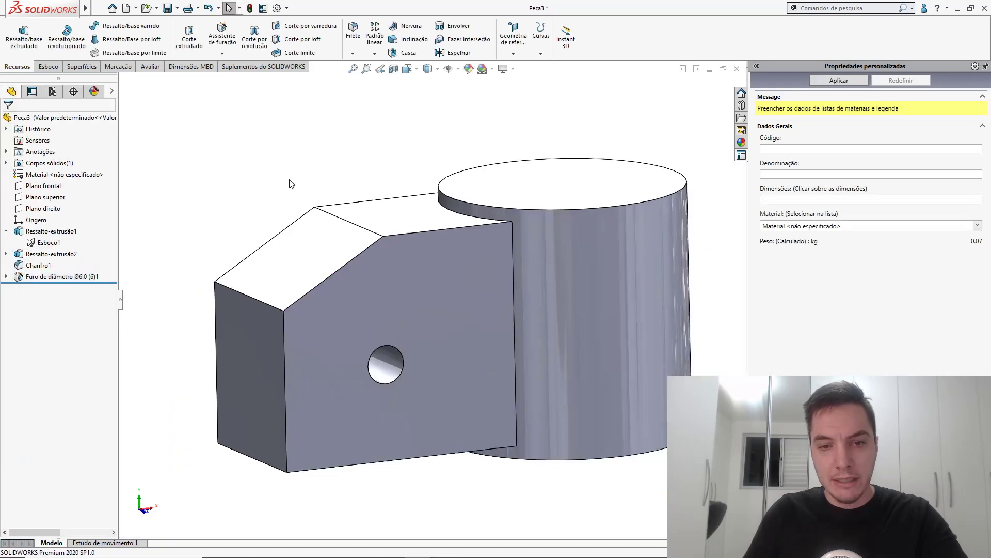
pyautogui.scroll(-2, 392, 215)
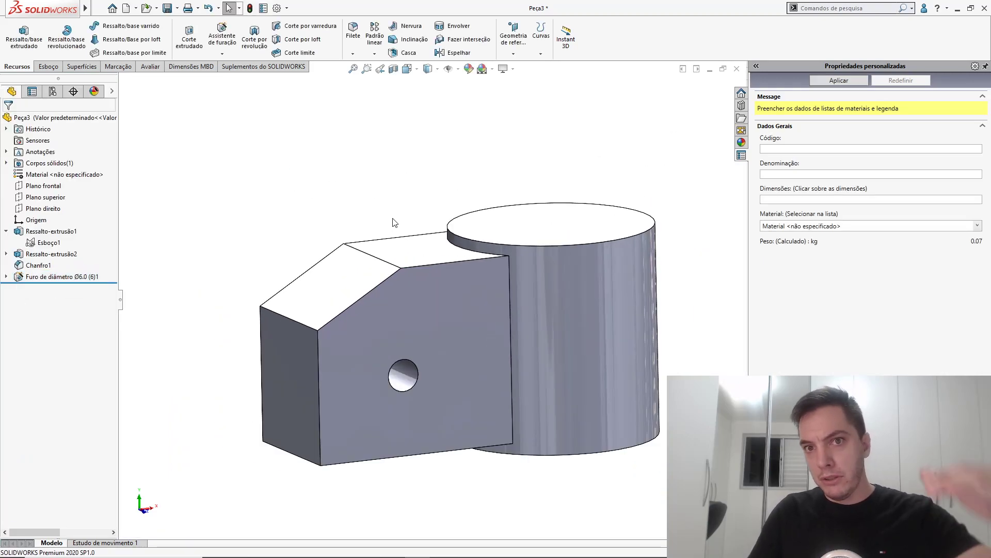
# Check the arm's drawing in PowerPoint and apply a 5 mm constant-size fillet to the chamfer's two edges in SOLIDWORKS.
pyautogui.hotkey('alt', 'Tab')
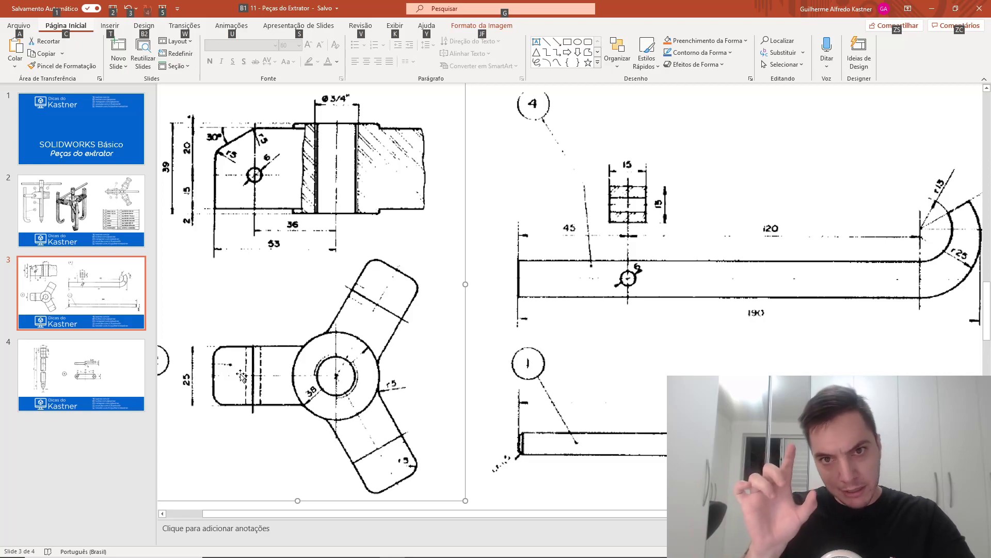
pyautogui.hotkey('alt', 'Tab')
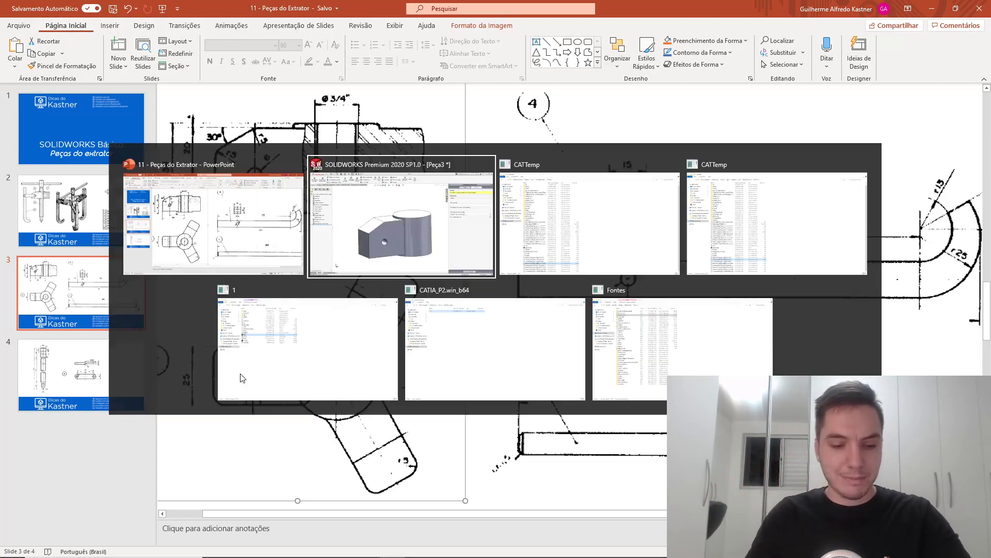
pyautogui.click(368, 235)
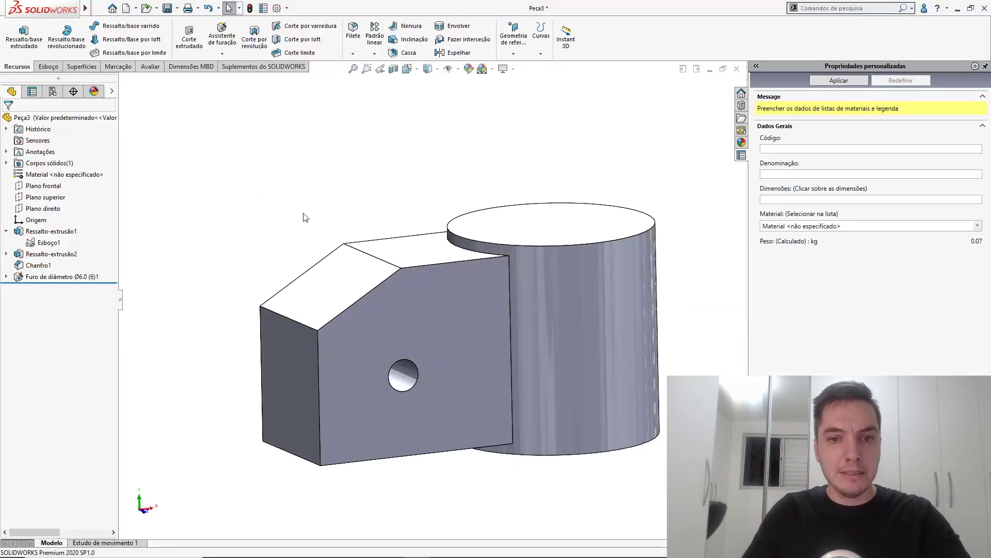
pyautogui.press('f')
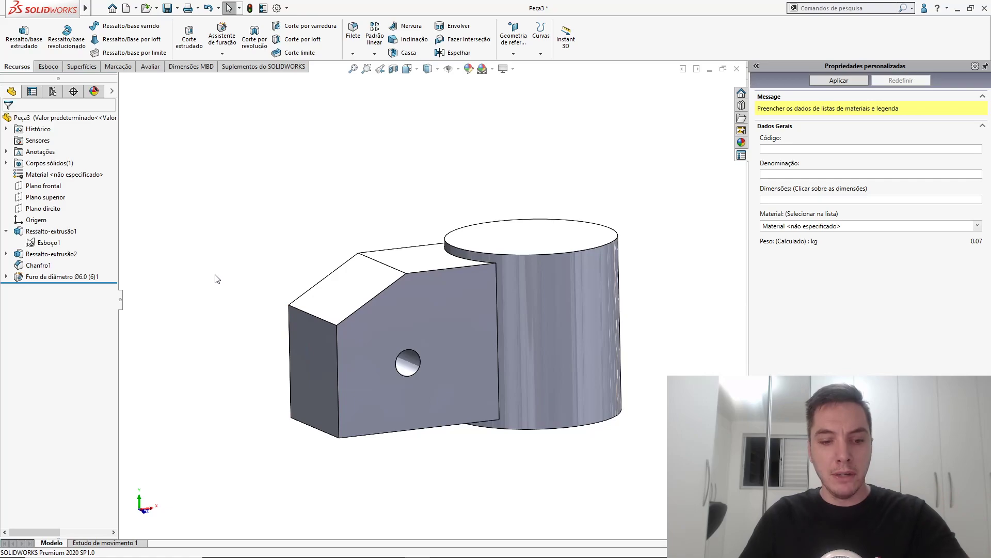
pyautogui.press('s')
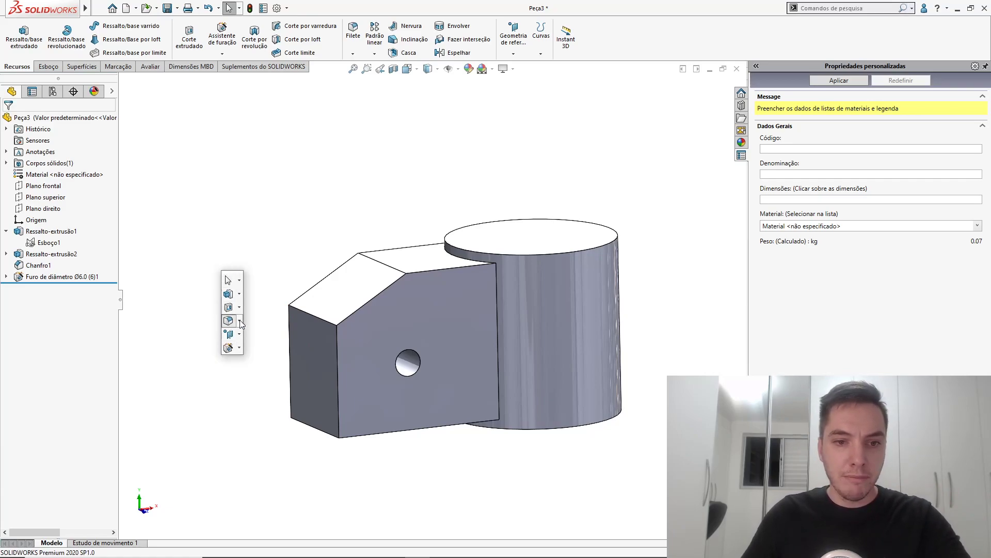
pyautogui.click(228, 320)
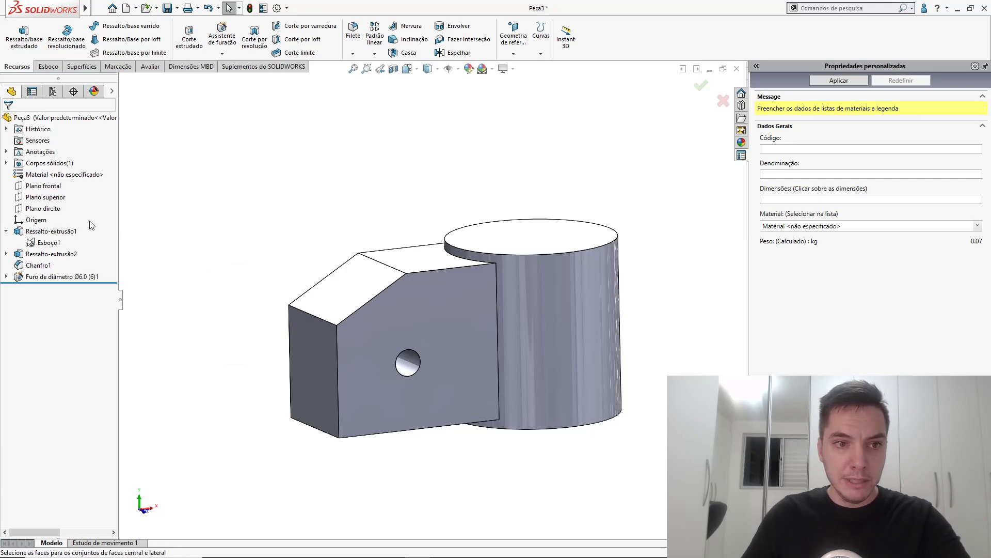
pyautogui.click(21, 173)
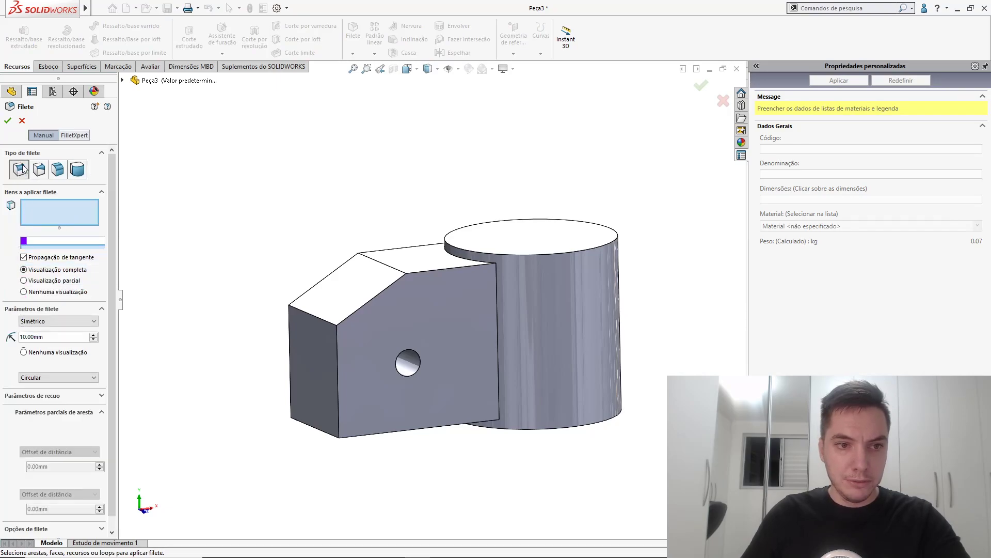
pyautogui.click(308, 314)
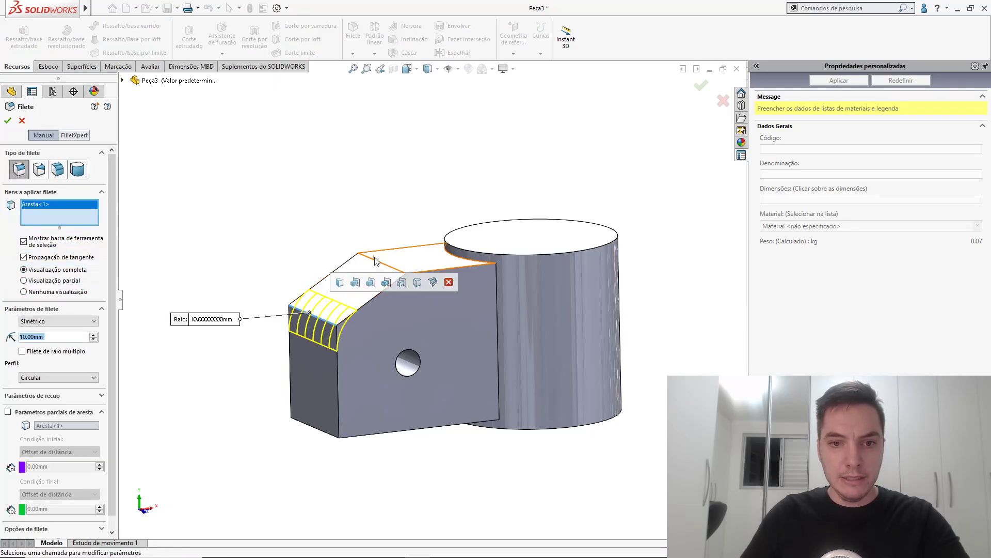
pyautogui.click(374, 263)
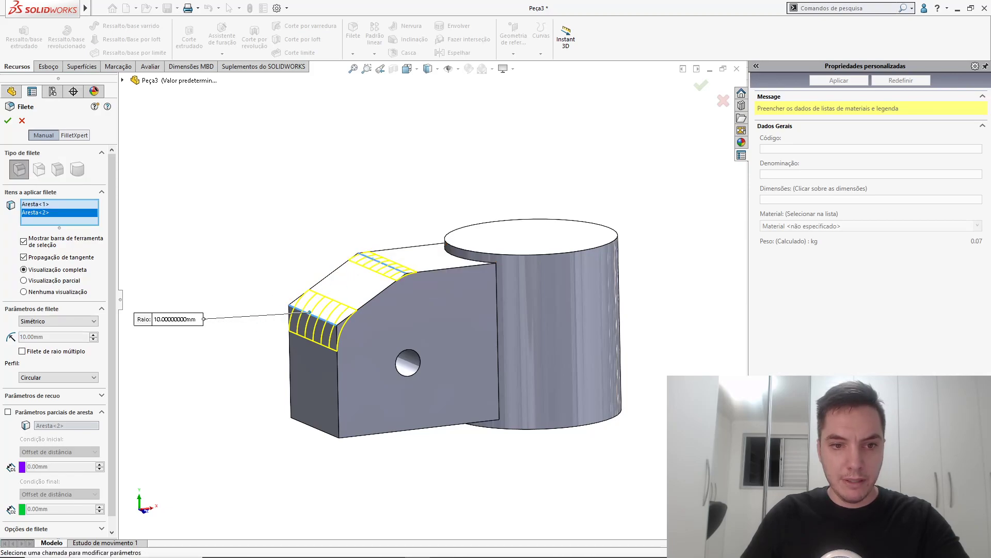
pyautogui.click(192, 320)
pyautogui.press('BackSpace')
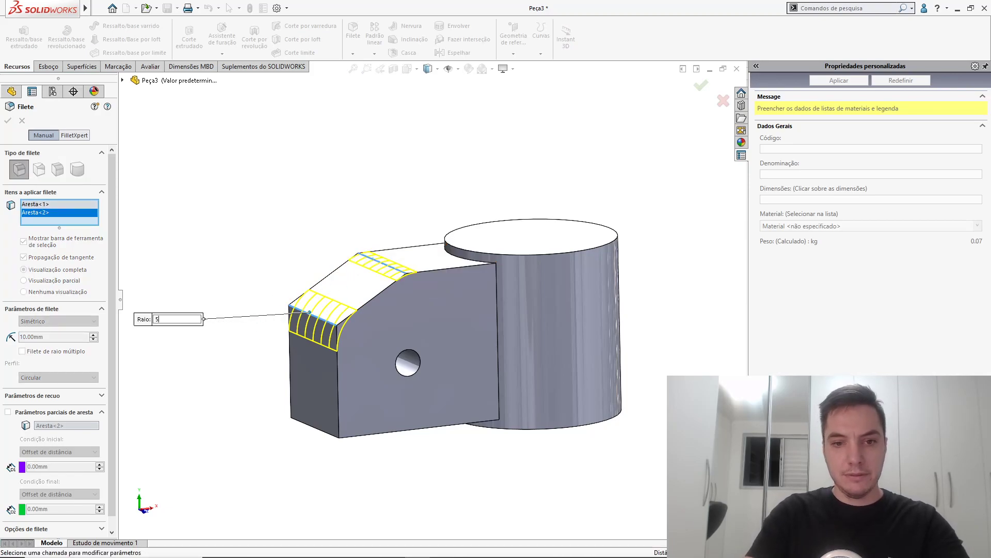
pyautogui.write('5')
pyautogui.press('Return')
pyautogui.press('Return')
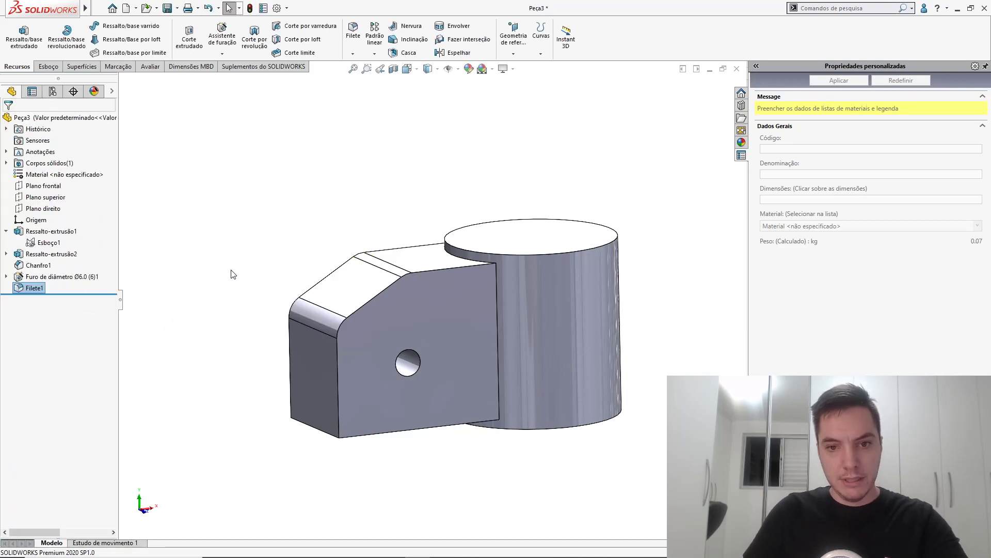
# Fillet the two vertical edges of the arm's end face with a 5 mm radius and tangent propagation.
pyautogui.moveTo(267, 270); pyautogui.dragTo(225, 355, button='middle')
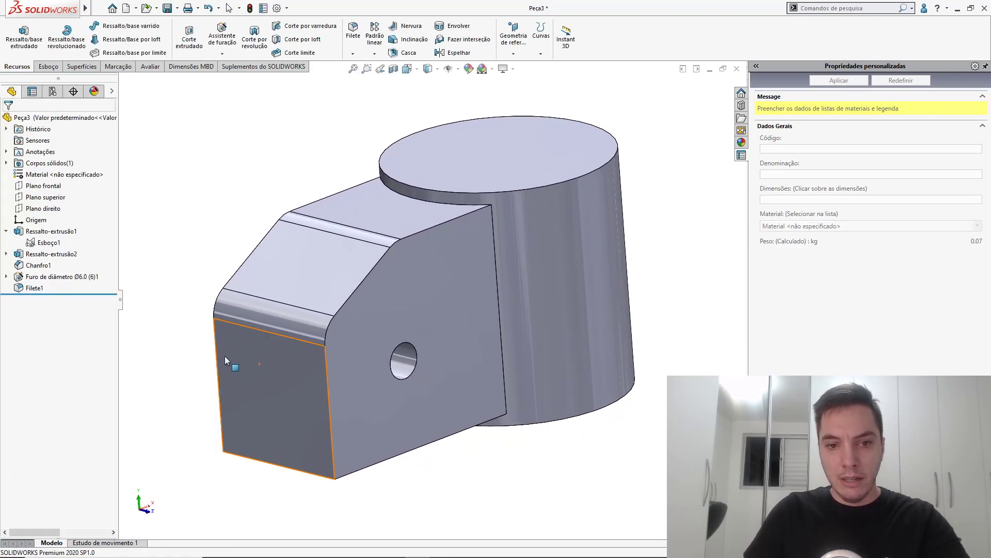
pyautogui.click(217, 356)
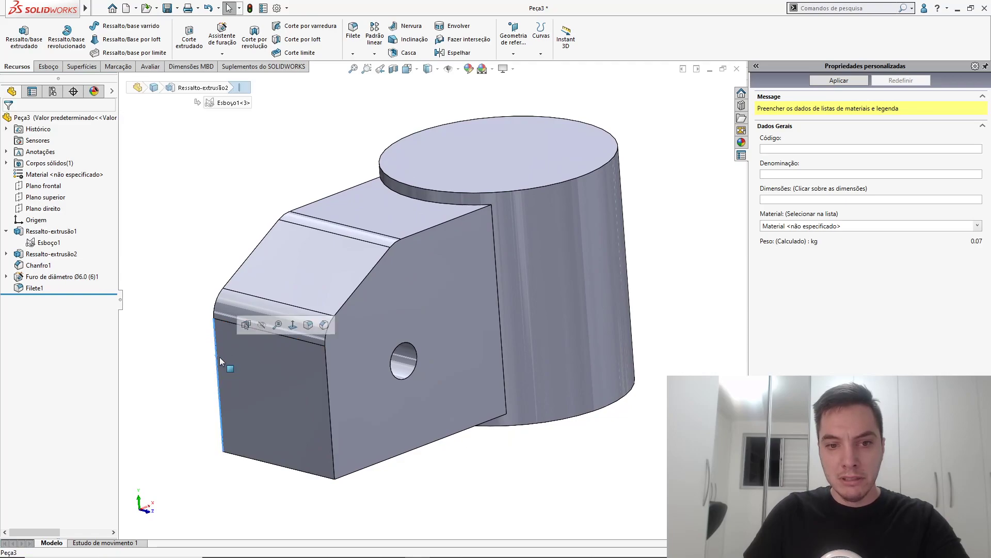
pyautogui.click(326, 378)
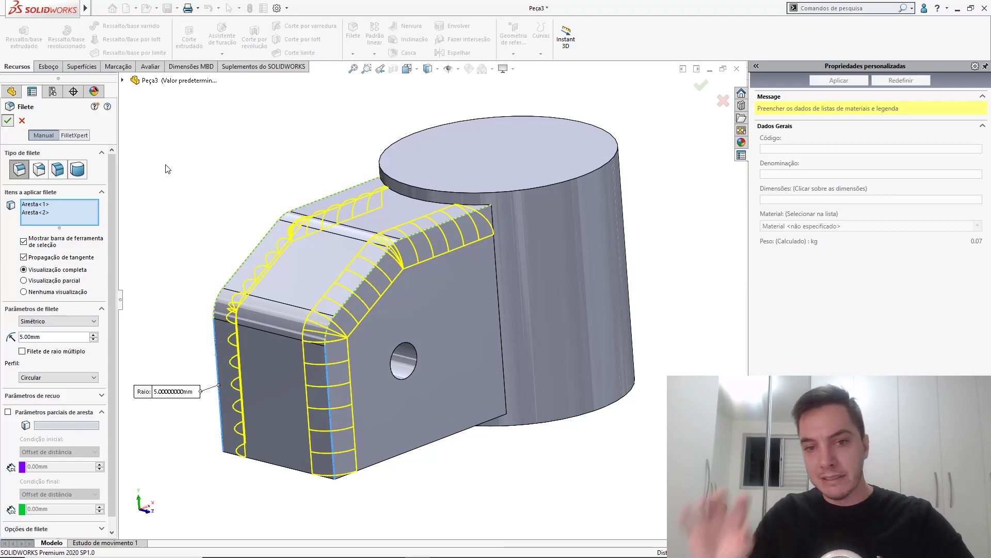
pyautogui.press('Return')
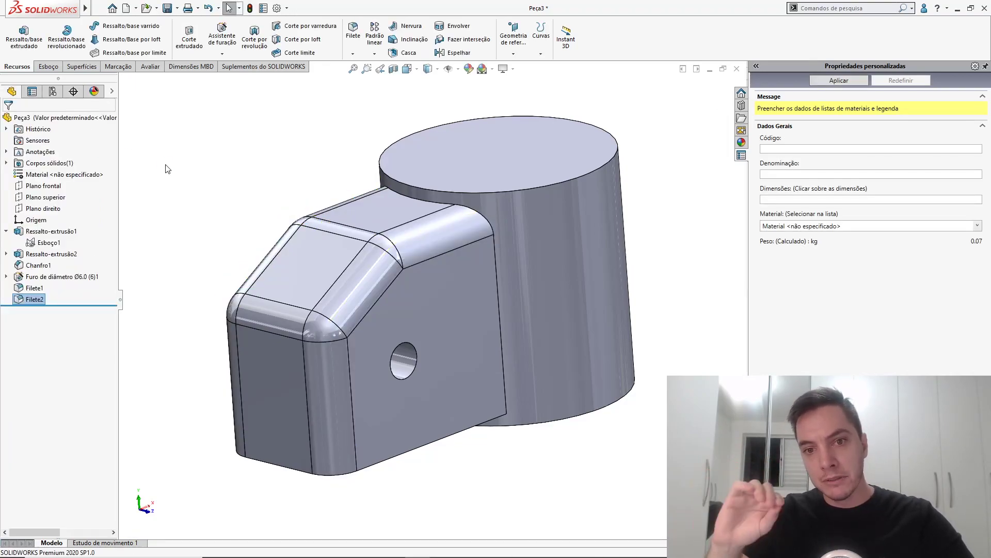
# Collapse the extrusion features and roll the history back to just after the cylinder's extrusion, Ressalto-extrusão1.
pyautogui.scroll(4, 423, 279)
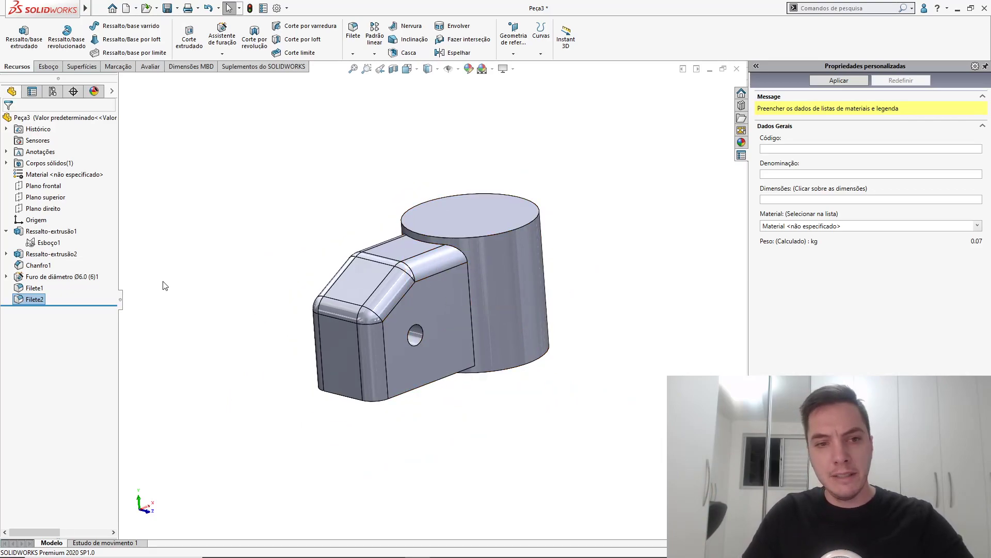
pyautogui.click(6, 231)
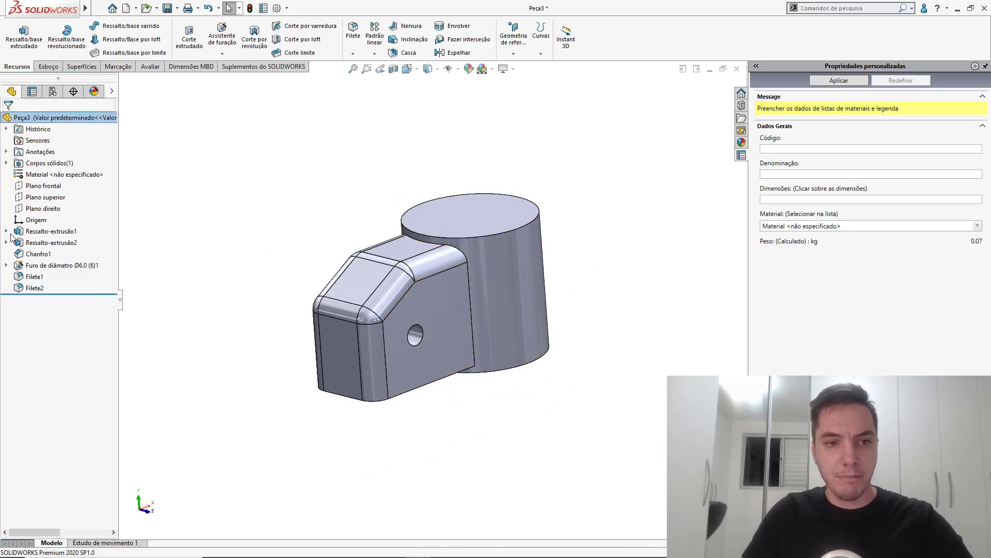
pyautogui.click(7, 242)
pyautogui.click(7, 243)
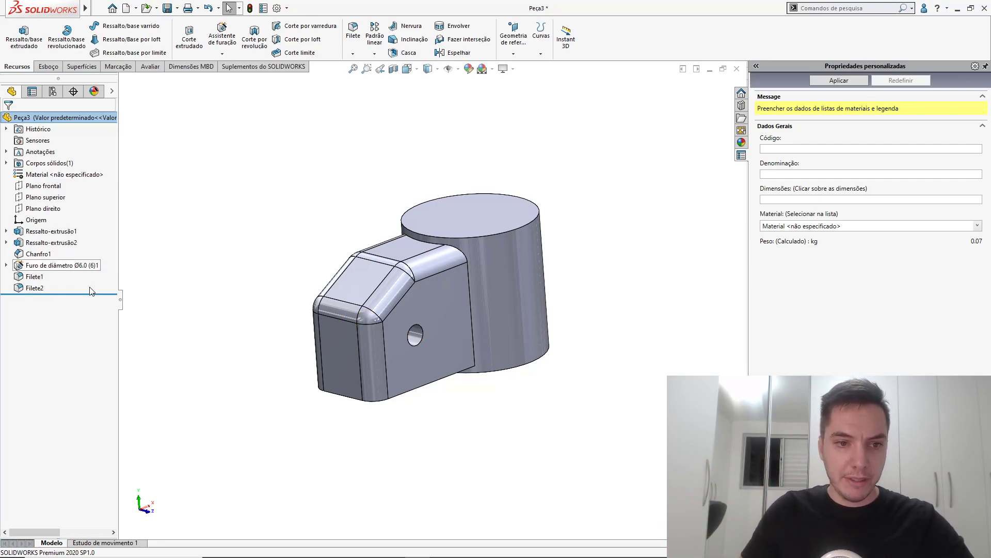
pyautogui.moveTo(97, 293); pyautogui.dragTo(62, 240)
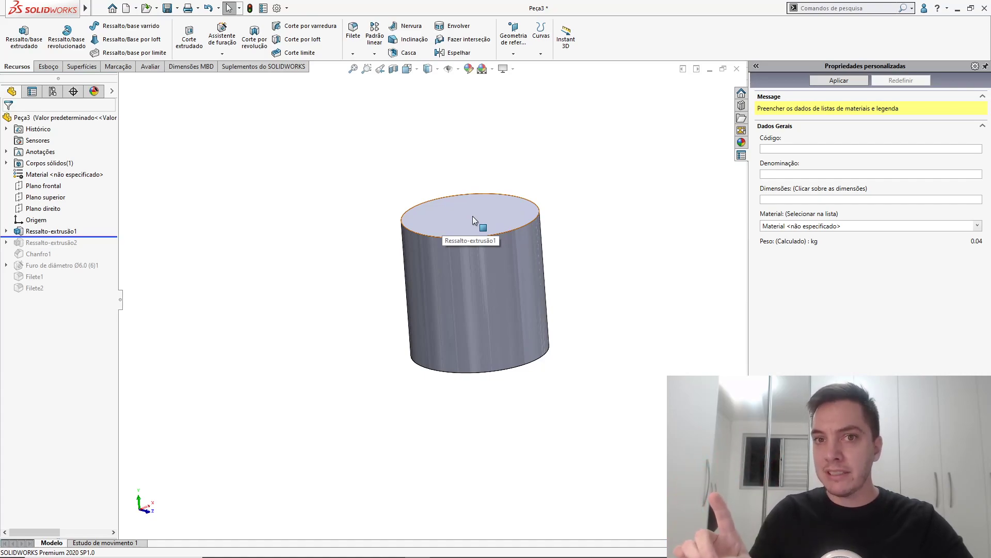
# Start a Hole Wizard straight tapped hole with the Ansi Inch standard and the Furo roscado type.
pyautogui.click(221, 38)
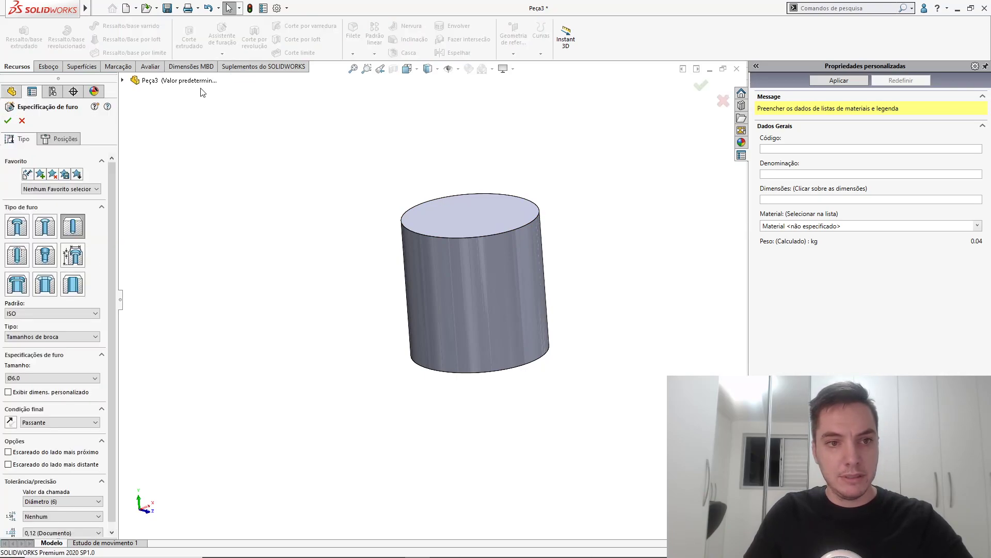
pyautogui.click(18, 256)
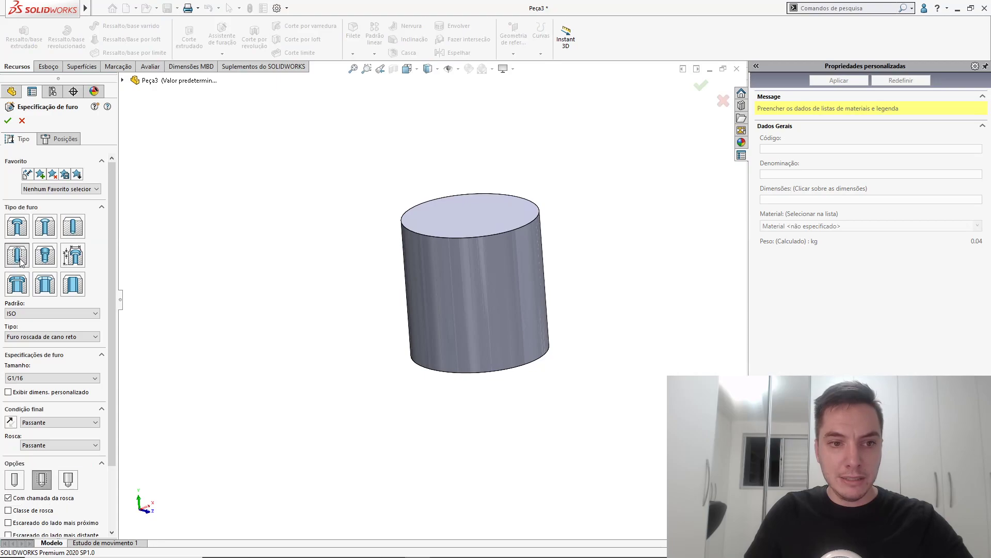
pyautogui.click(50, 336)
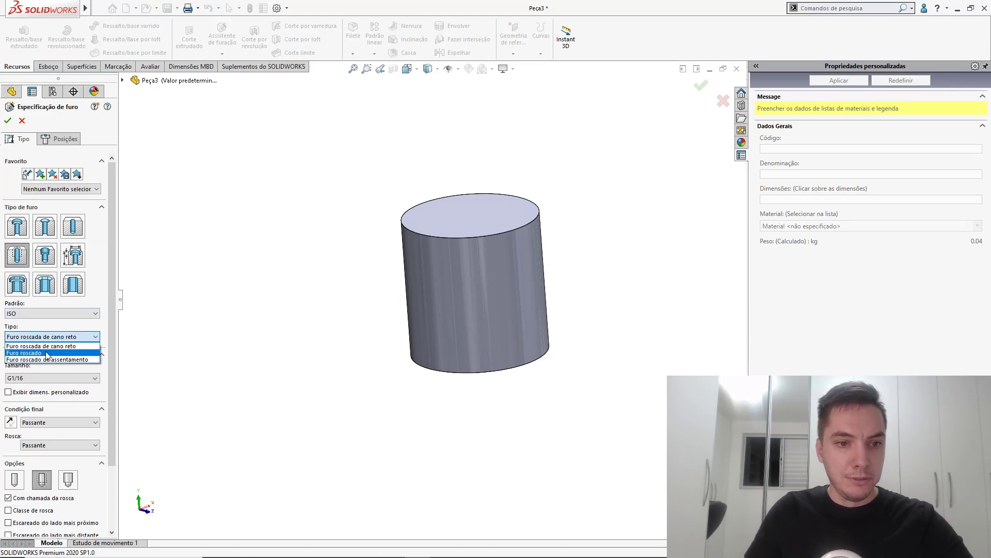
pyautogui.click(46, 347)
pyautogui.click(41, 378)
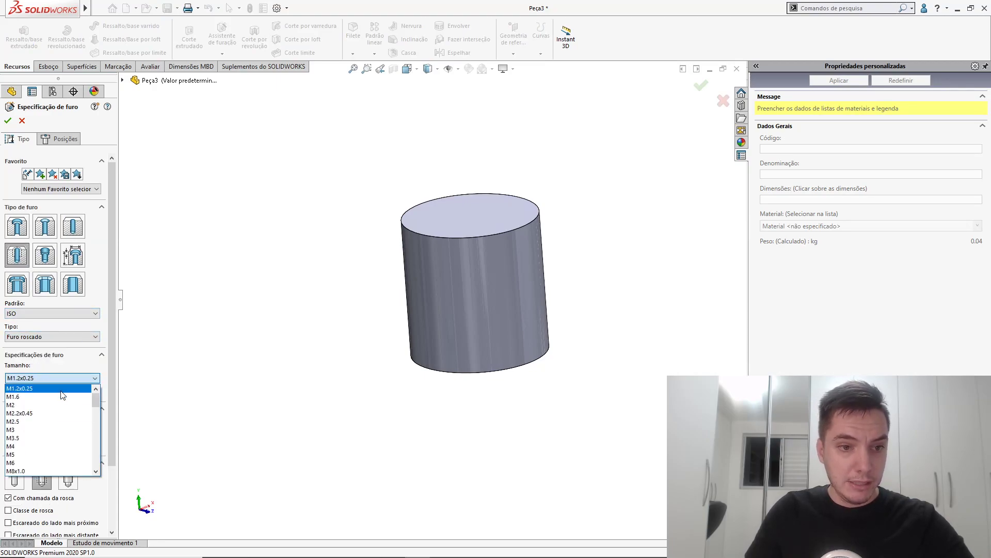
pyautogui.click(49, 314)
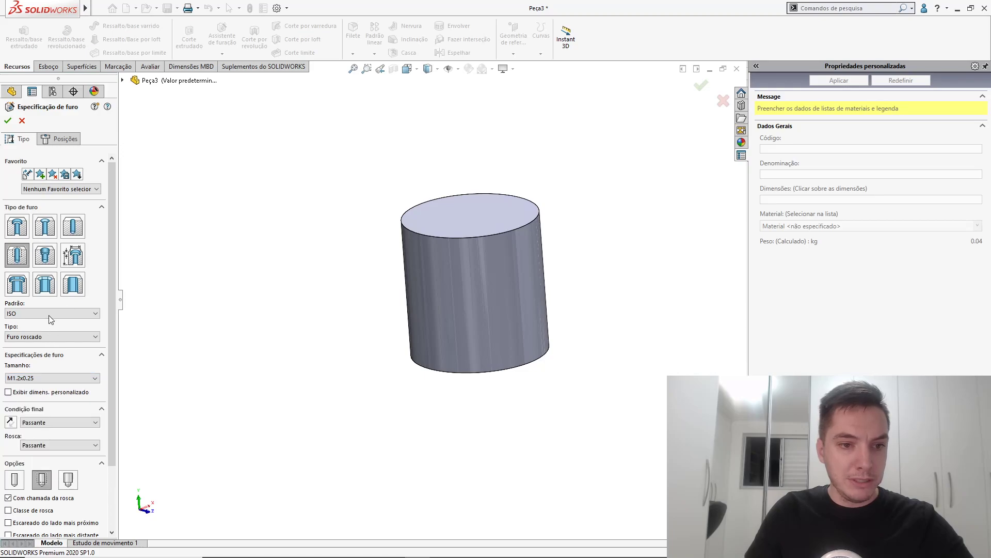
pyautogui.click(49, 314)
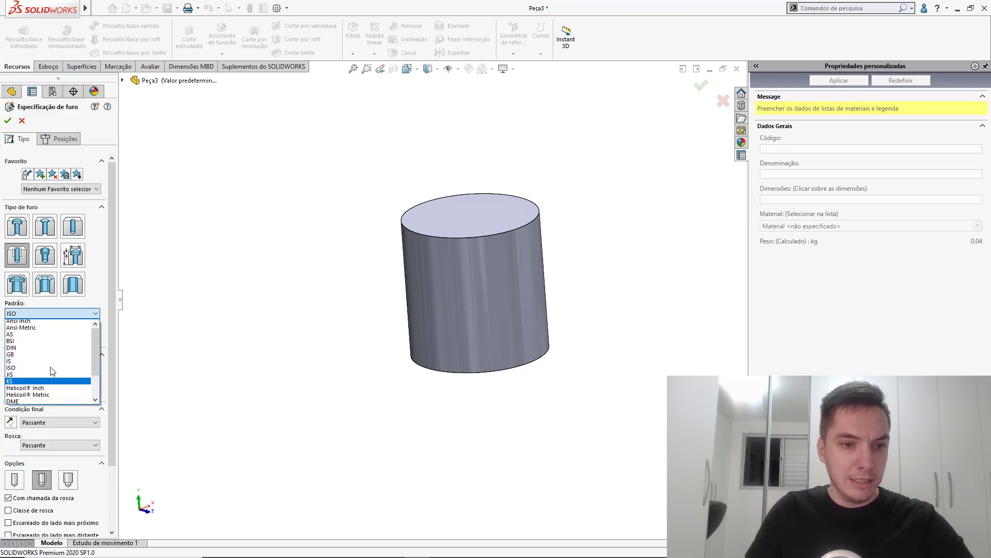
pyautogui.scroll(2, 47, 362)
pyautogui.click(29, 323)
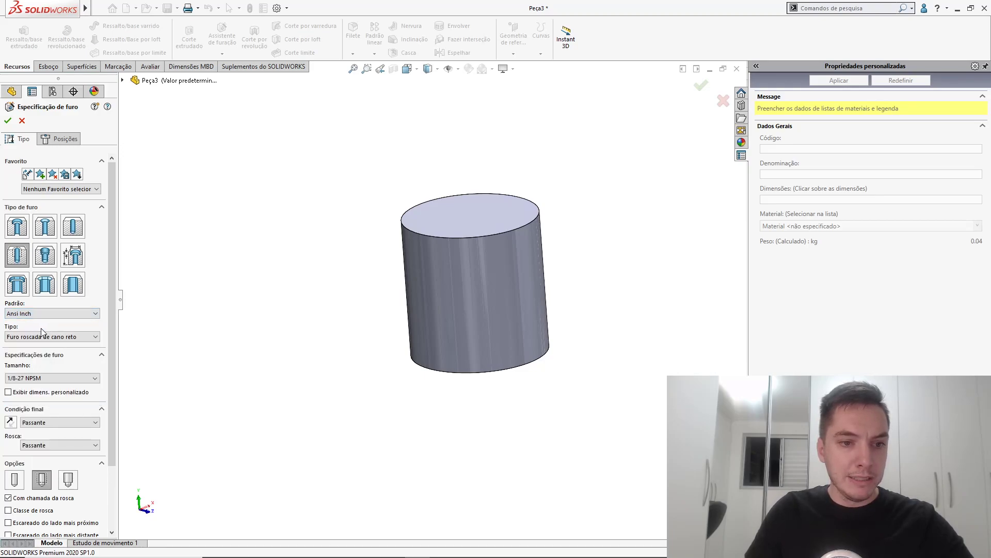
pyautogui.click(51, 336)
pyautogui.click(47, 353)
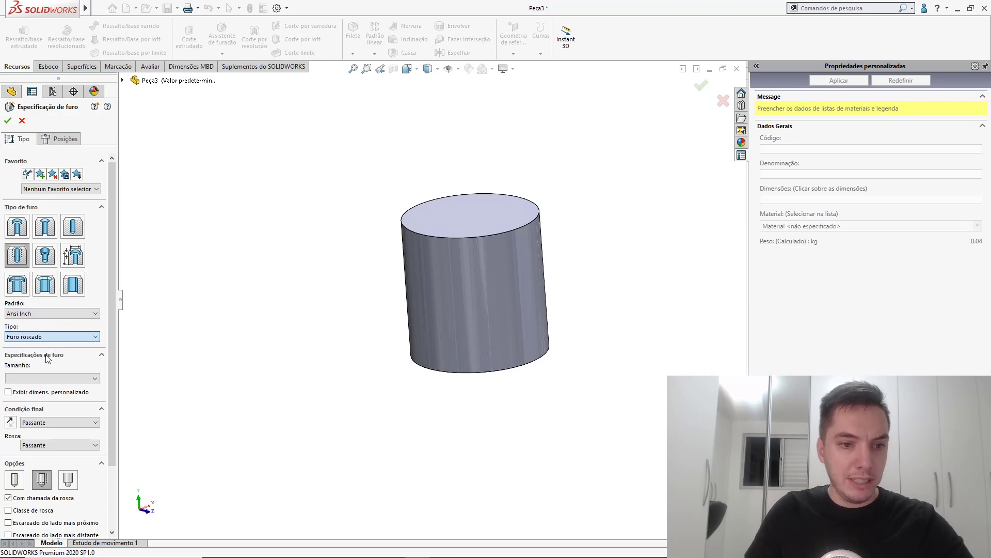
# Set the tapped hole's size to 3/8-16.
pyautogui.click(54, 381)
pyautogui.moveTo(97, 406); pyautogui.dragTo(92, 429)
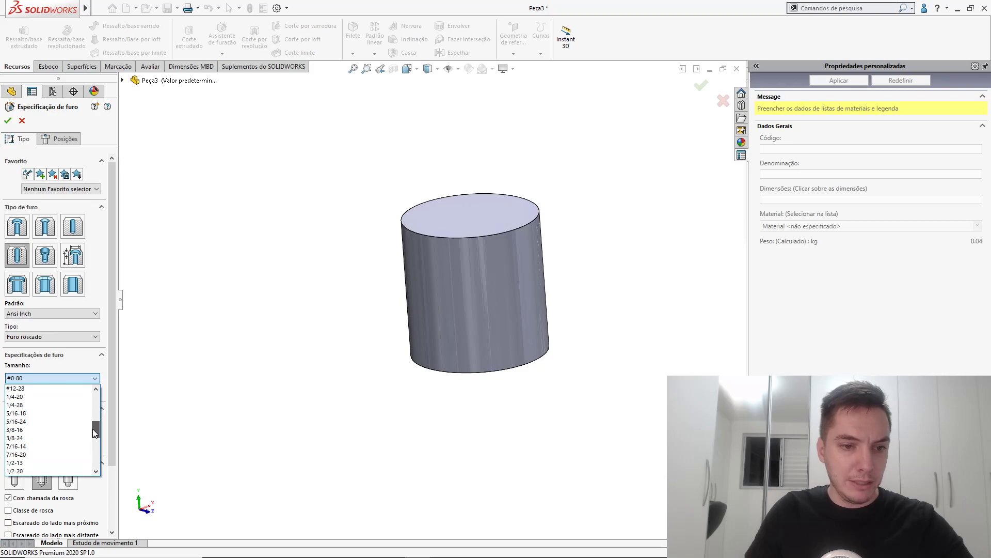
pyautogui.click(46, 429)
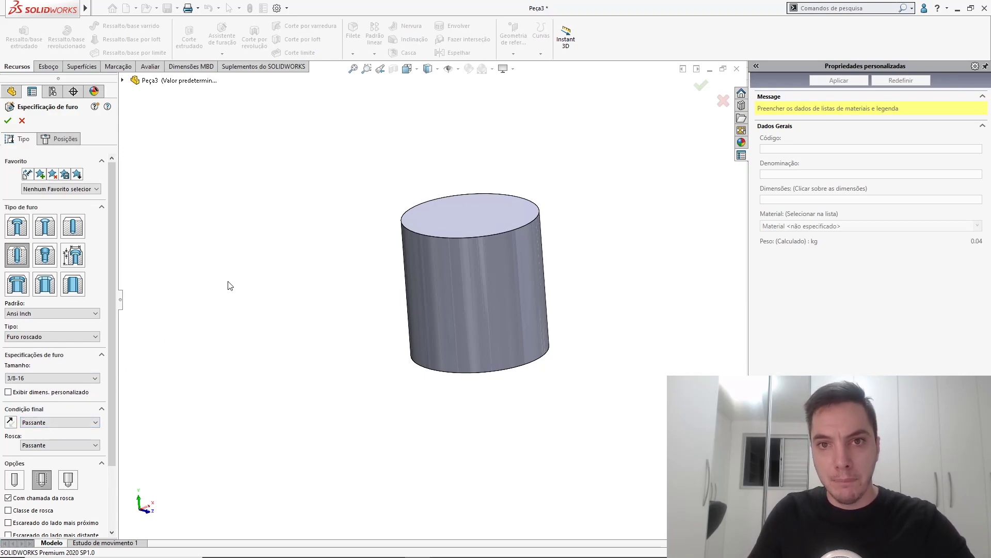
# Check the central hole's diameter on the PowerPoint drawing and set the tapped hole's size to 3/4-10 in SOLIDWORKS.
pyautogui.hotkey('alt', 'Tab')
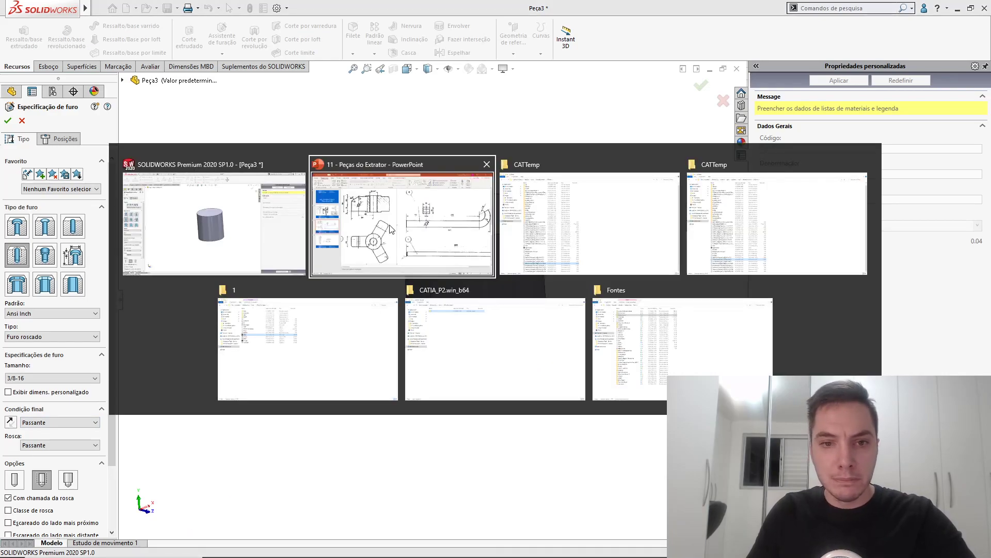
pyautogui.press('alt')
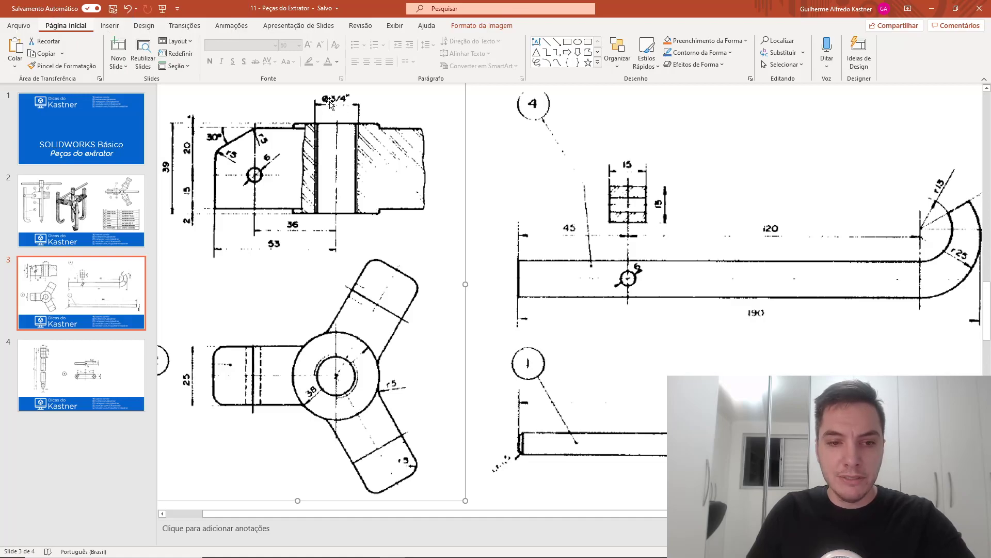
pyautogui.hotkey('alt', 'Tab')
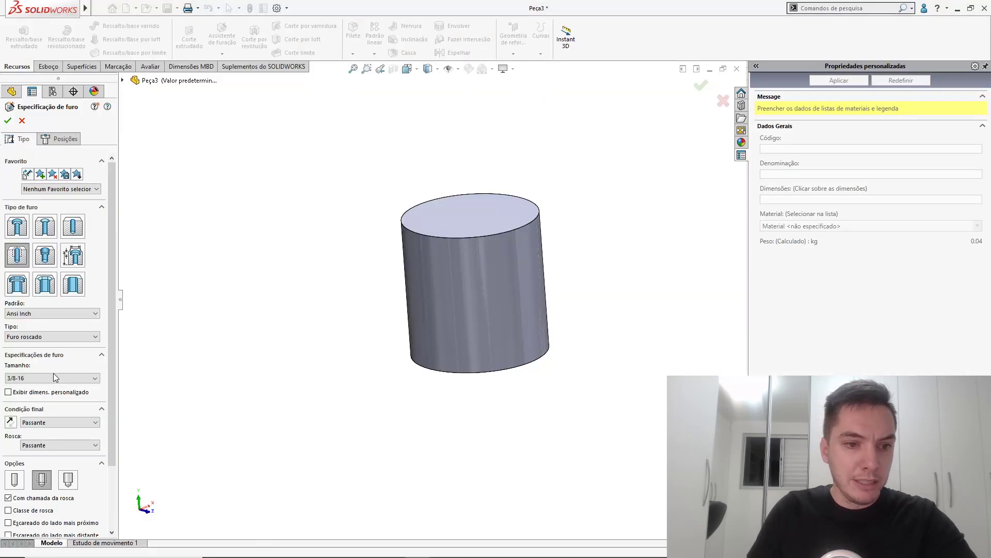
pyautogui.click(50, 378)
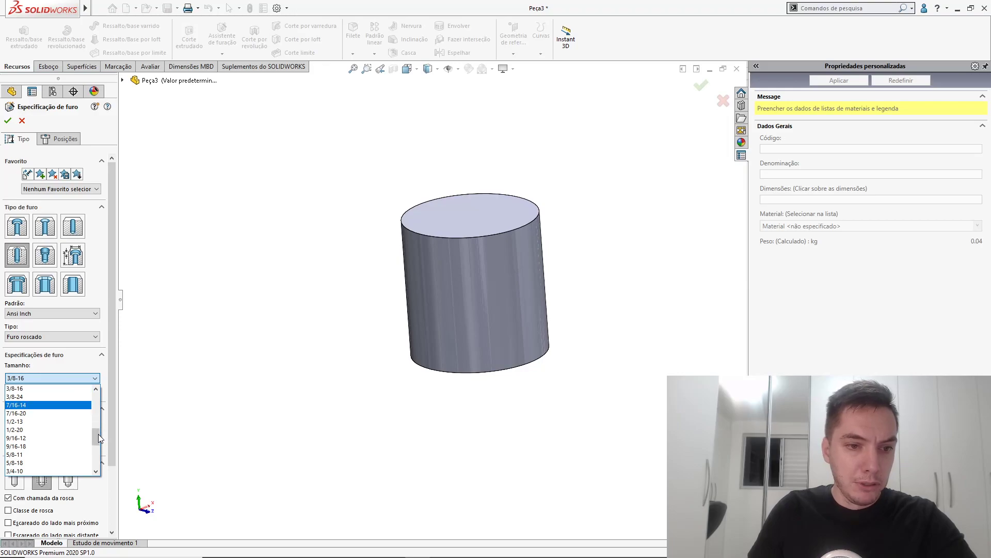
pyautogui.moveTo(98, 434); pyautogui.dragTo(97, 439)
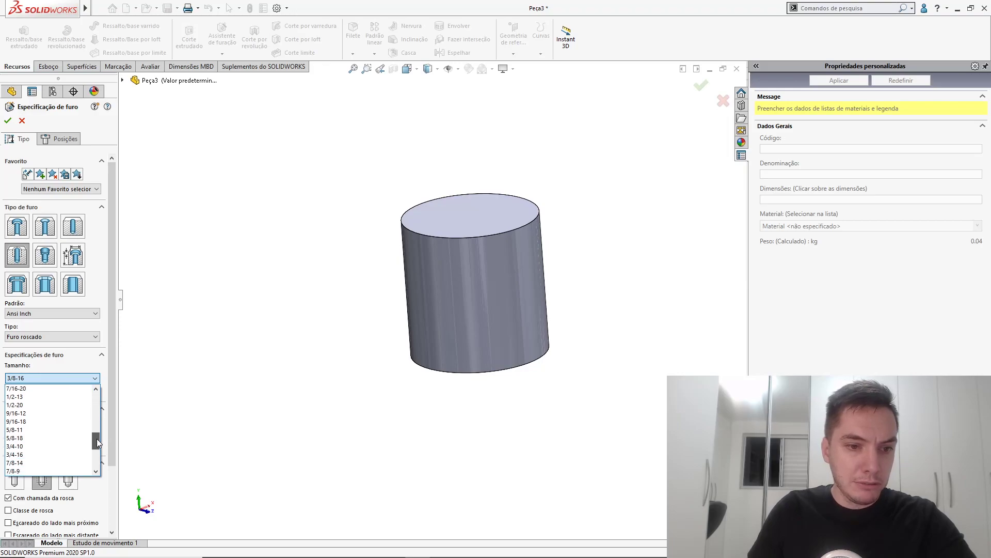
pyautogui.click(43, 446)
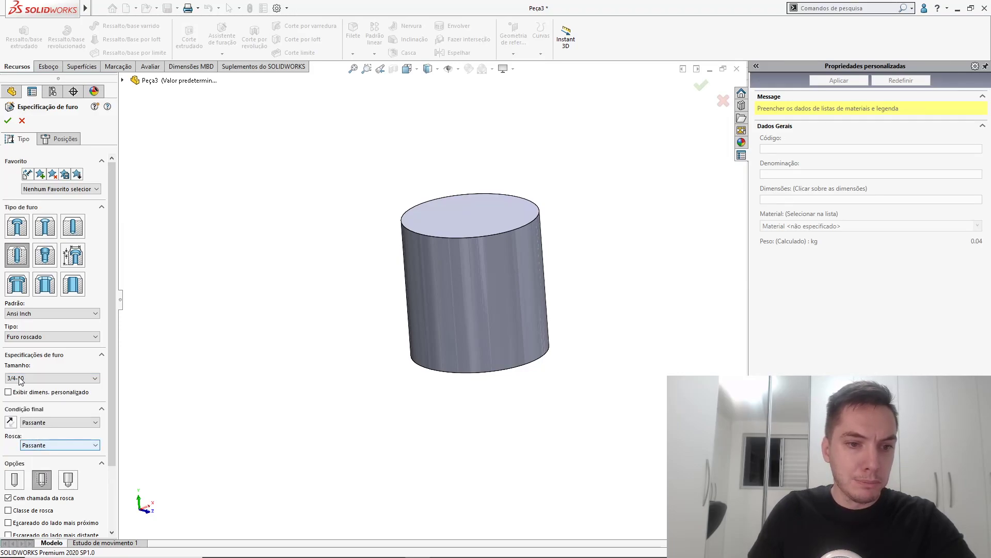
# Position the tapped hole at the centre of the cylinder's upper circular face and complete it.
pyautogui.click(60, 140)
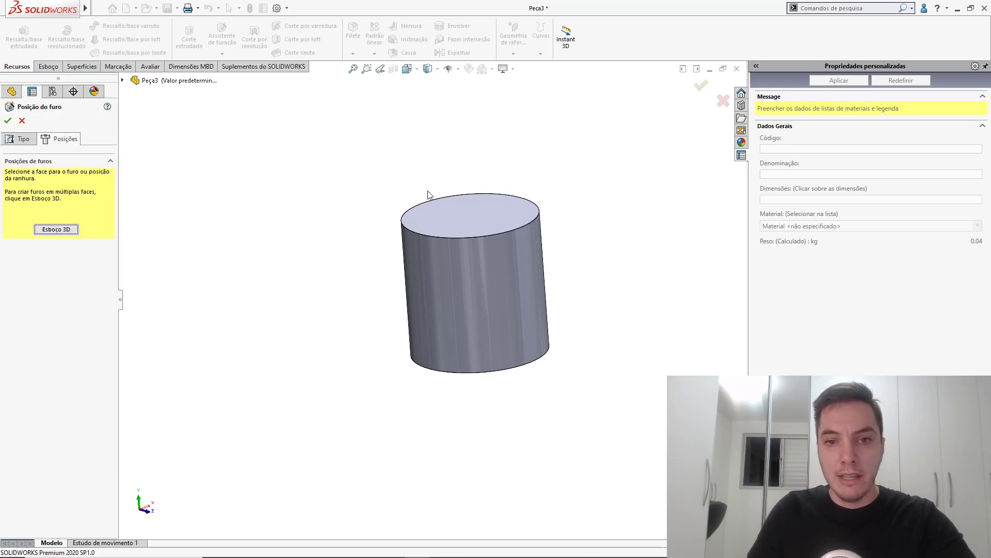
pyautogui.click(472, 211)
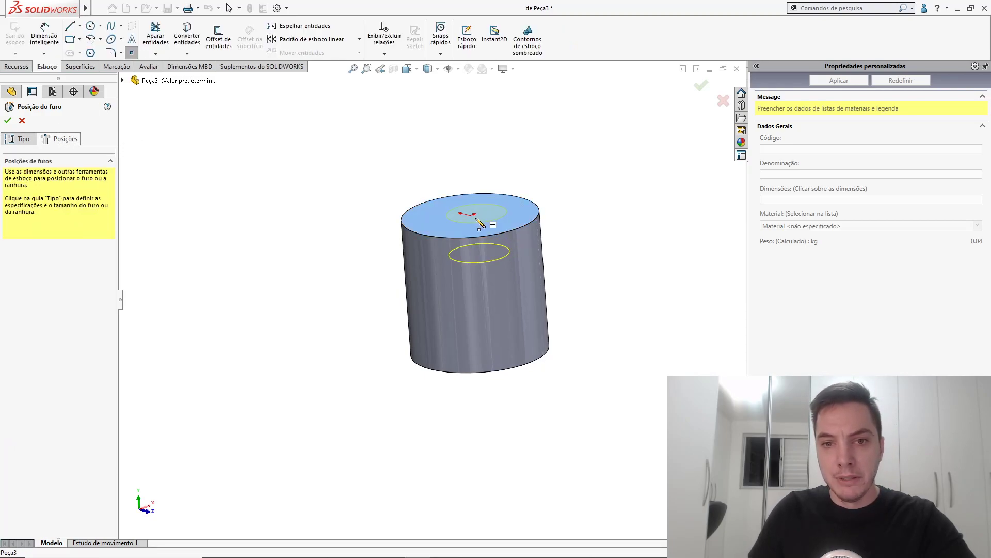
pyautogui.click(470, 215)
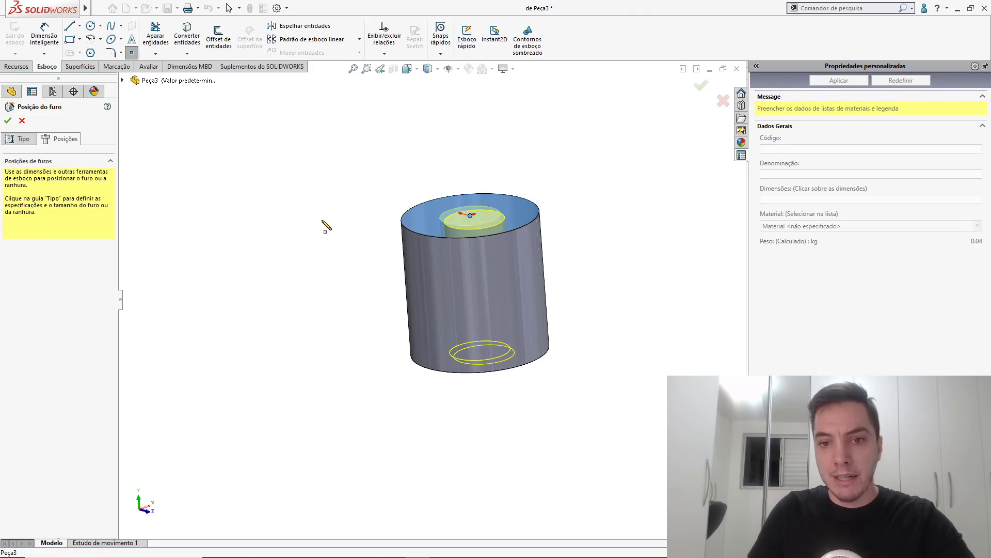
pyautogui.moveTo(364, 256); pyautogui.dragTo(350, 294, button='middle')
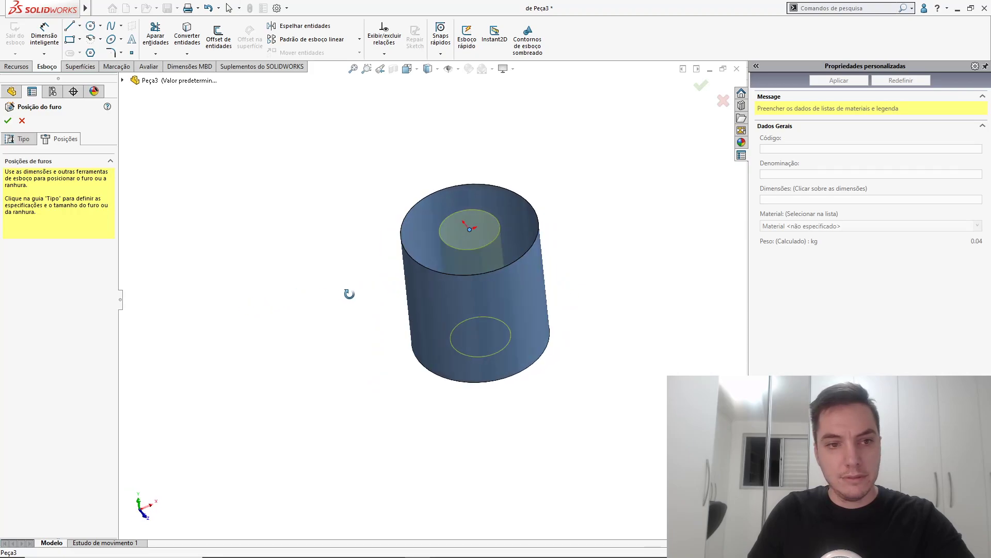
pyautogui.click(8, 121)
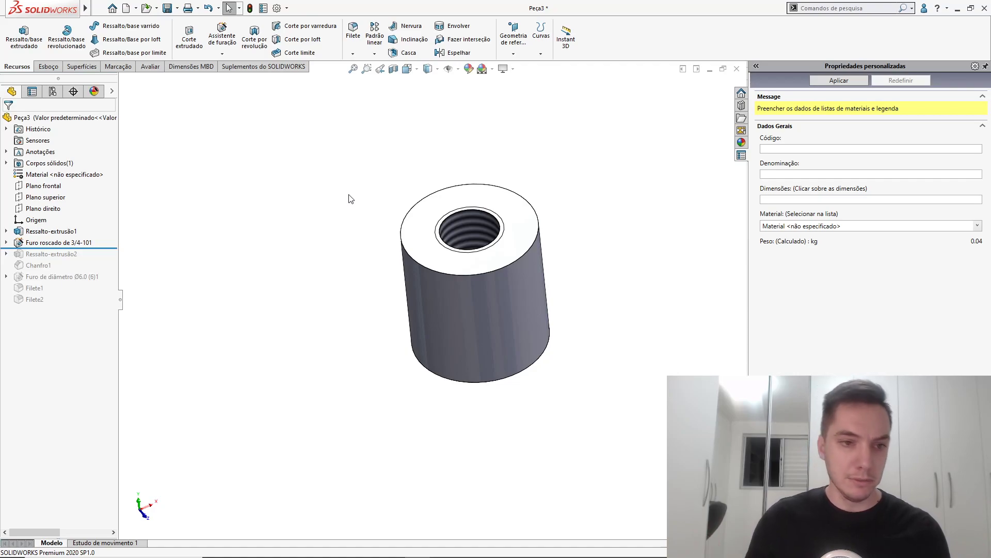
# Roll the history forward past the arm extrusion Ressalto-extrusão2 to just after Filete2, restoring all arm features.
pyautogui.moveTo(101, 261); pyautogui.dragTo(162, 252)
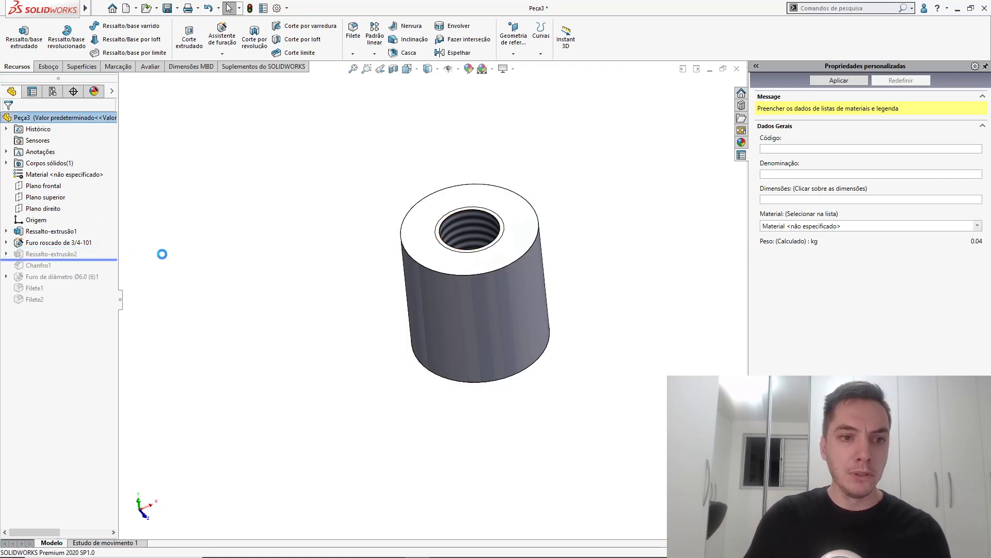
pyautogui.moveTo(475, 272); pyautogui.dragTo(476, 310, button='middle')
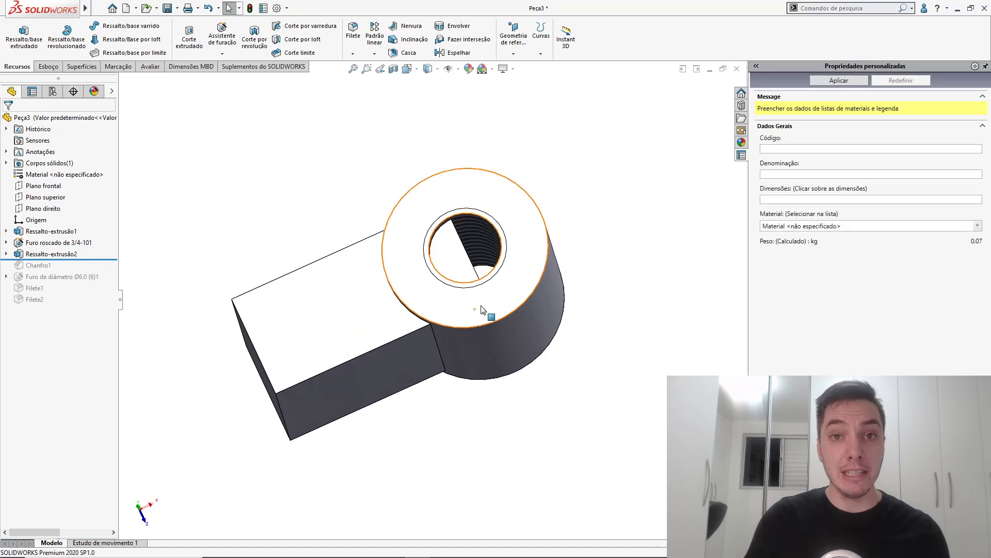
pyautogui.scroll(-3, 482, 304)
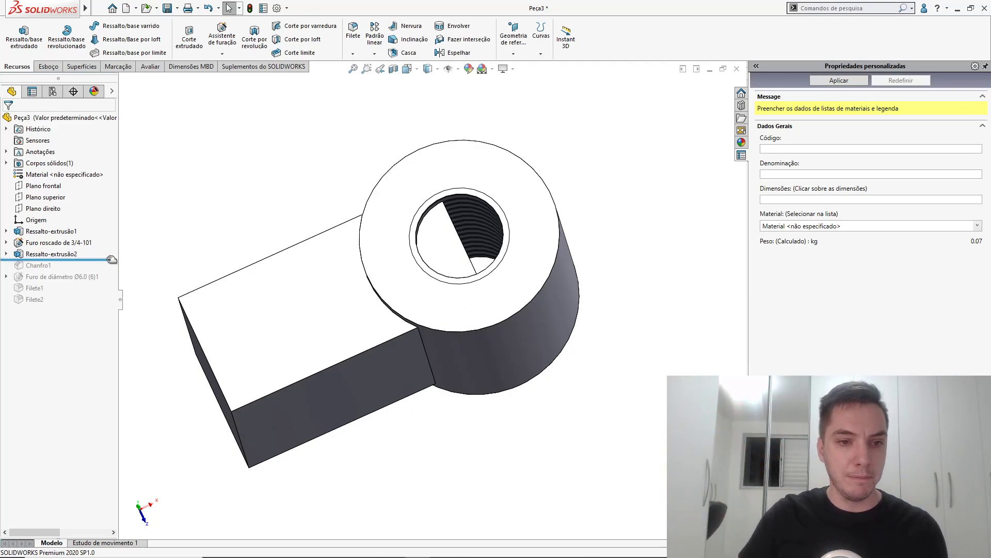
pyautogui.moveTo(110, 259); pyautogui.dragTo(102, 307)
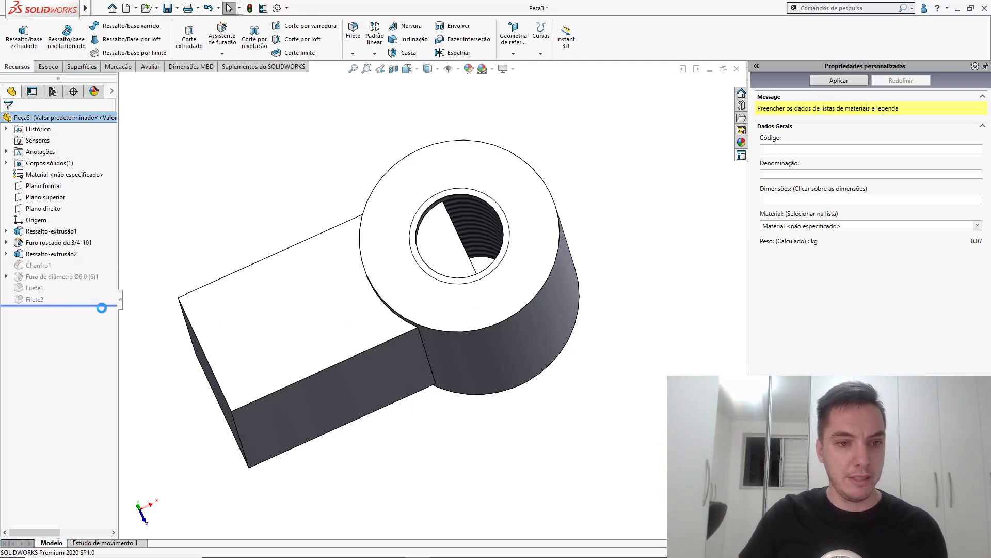
# Move the 3/4-10 threaded hole feature below Filete2 in the feature history so it cuts through the arm.
pyautogui.click(67, 243)
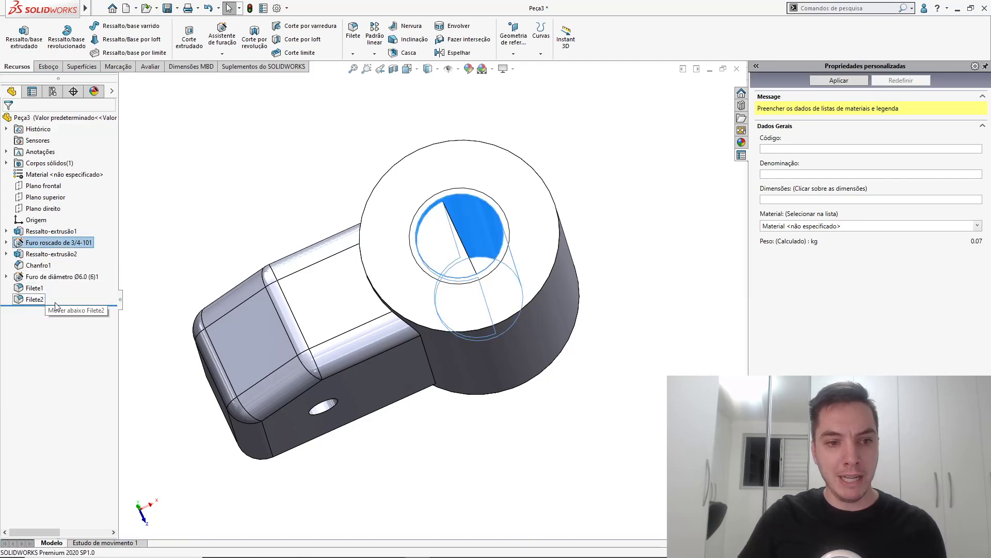
pyautogui.moveTo(55, 305); pyautogui.dragTo(55, 306)
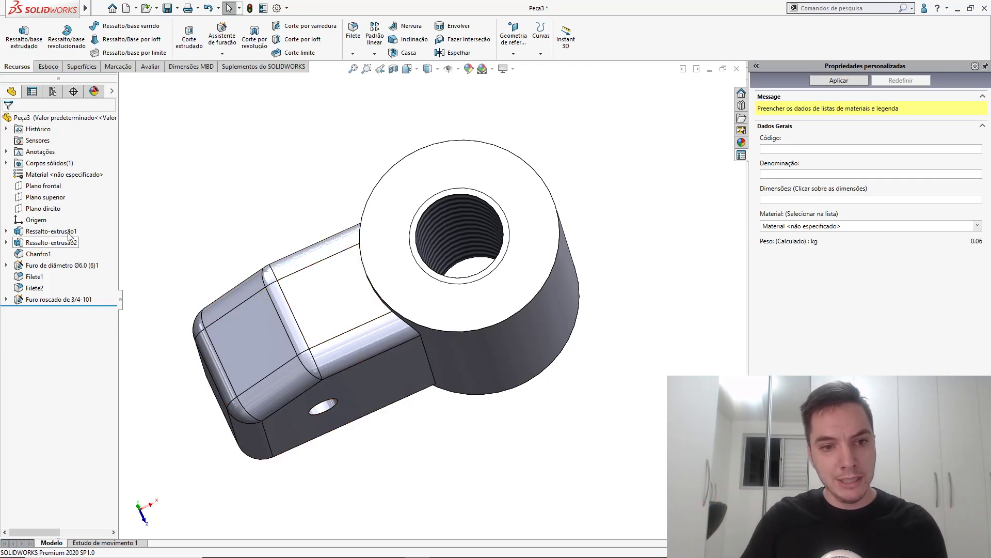
pyautogui.moveTo(114, 304); pyautogui.dragTo(116, 340)
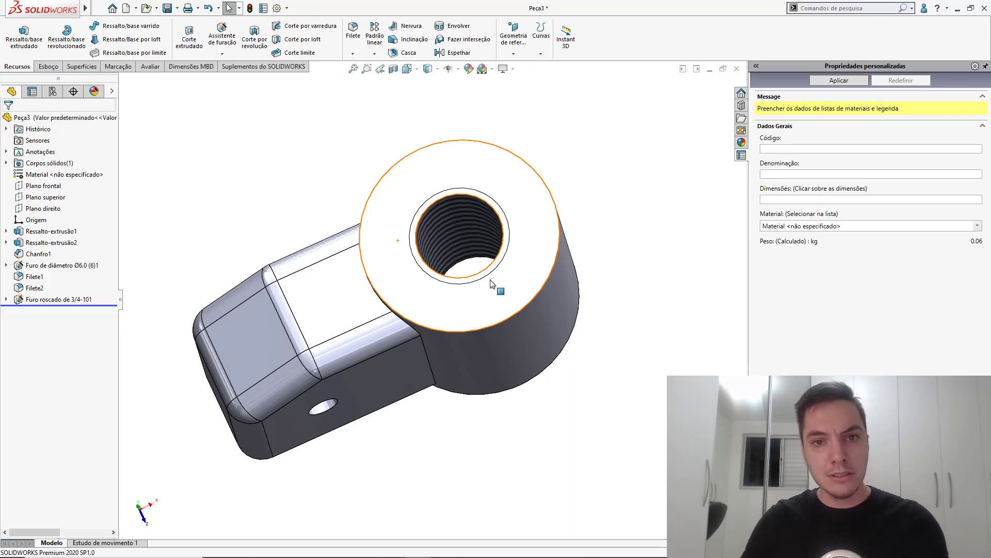
# Examine which model geometry belongs to the arm's extrusion, chamfer, Ø6.0 hole and two fillets.
pyautogui.click(41, 242)
pyautogui.click(39, 253)
pyautogui.click(41, 264)
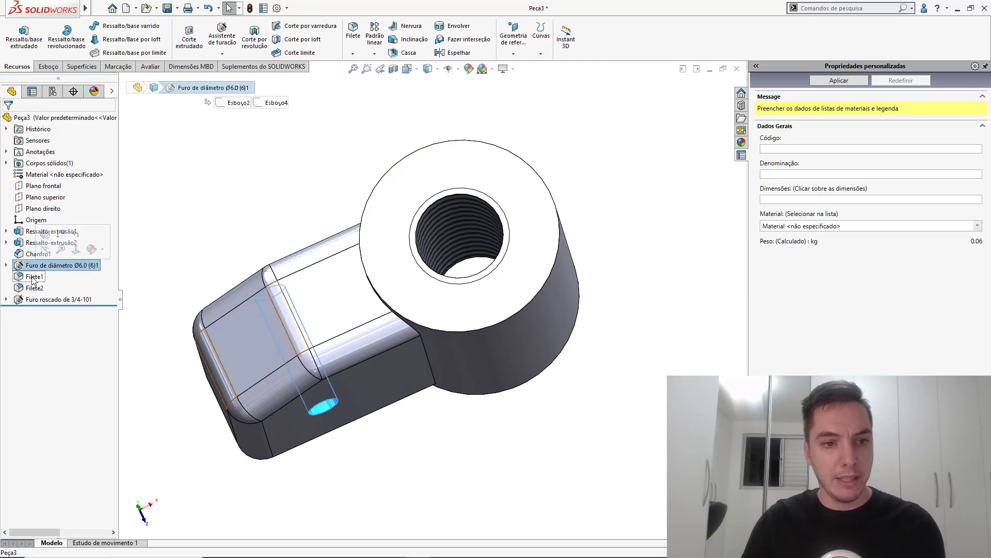
pyautogui.click(32, 277)
pyautogui.click(32, 254)
pyautogui.click(32, 243)
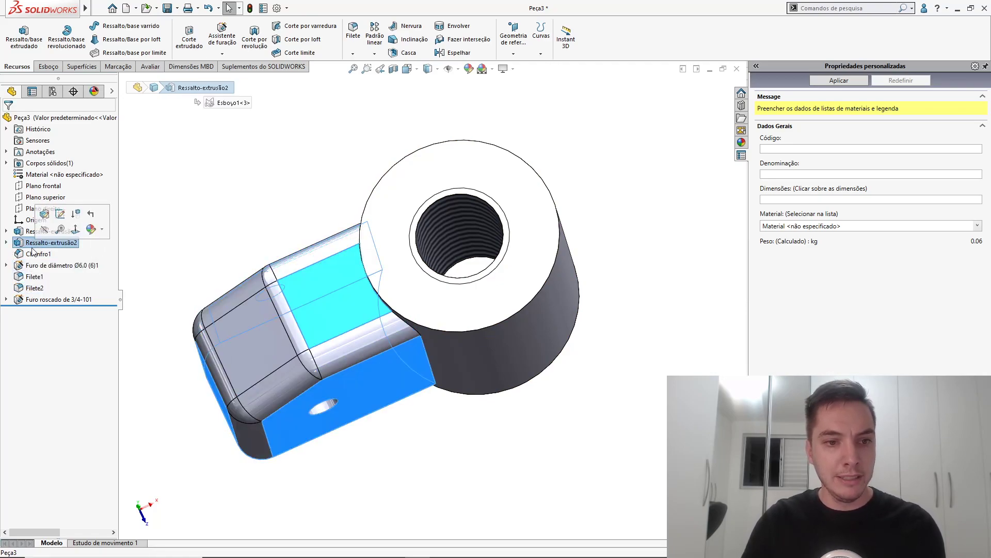
pyautogui.click(33, 253)
pyautogui.click(33, 265)
pyautogui.click(31, 276)
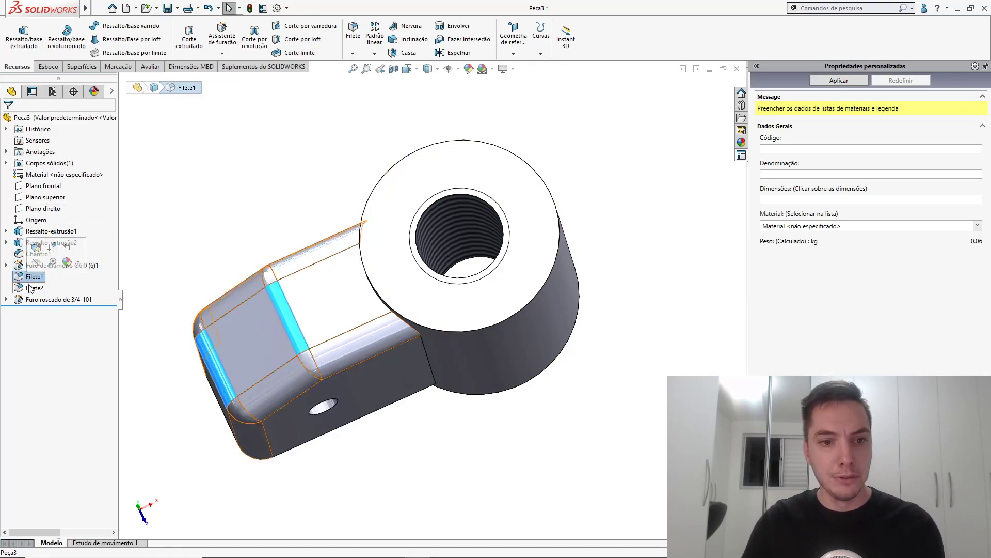
pyautogui.click(32, 287)
pyautogui.click(281, 203)
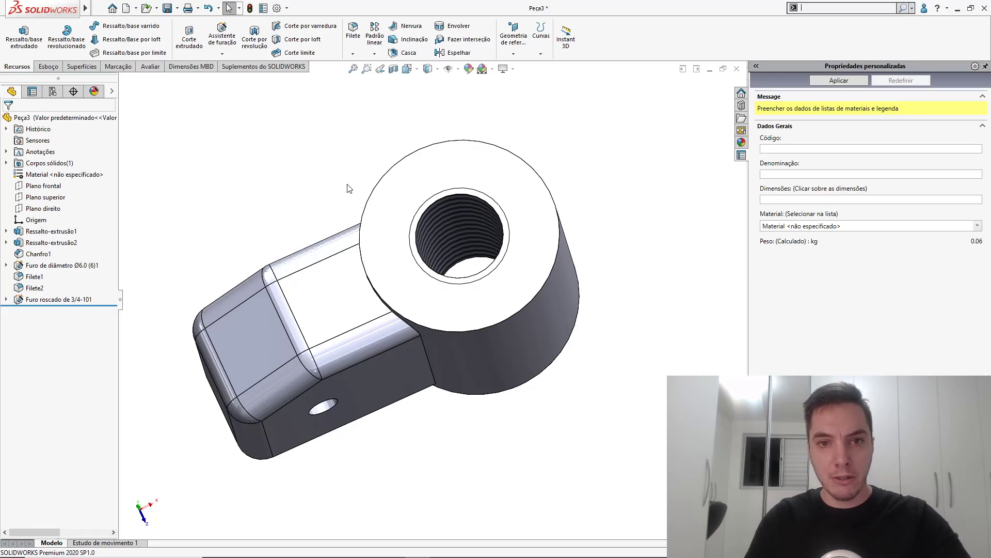
# Start a circular pattern about the cylinder's upper outer circular edge with 3 equally spaced instances over 360°.
pyautogui.click(375, 53)
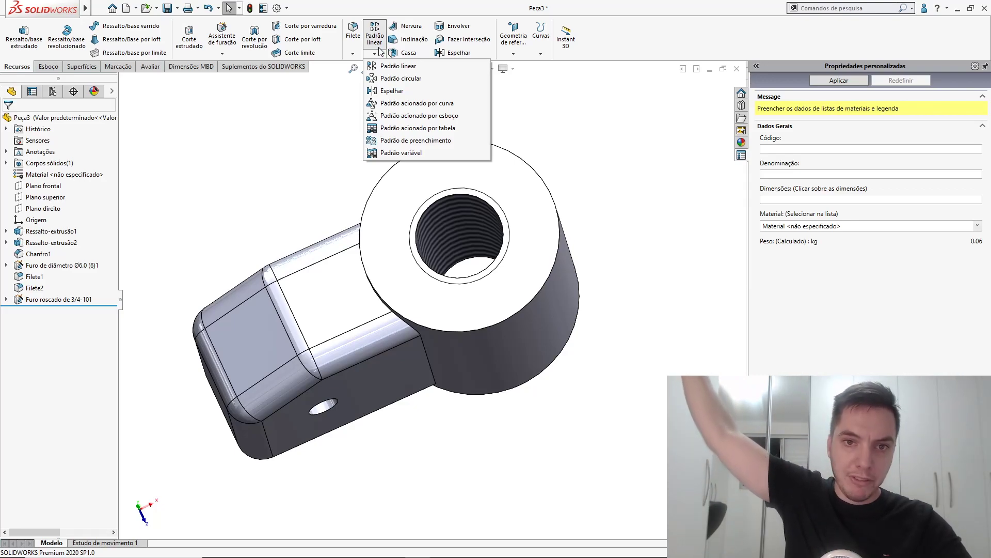
pyautogui.click(380, 52)
pyautogui.click(375, 53)
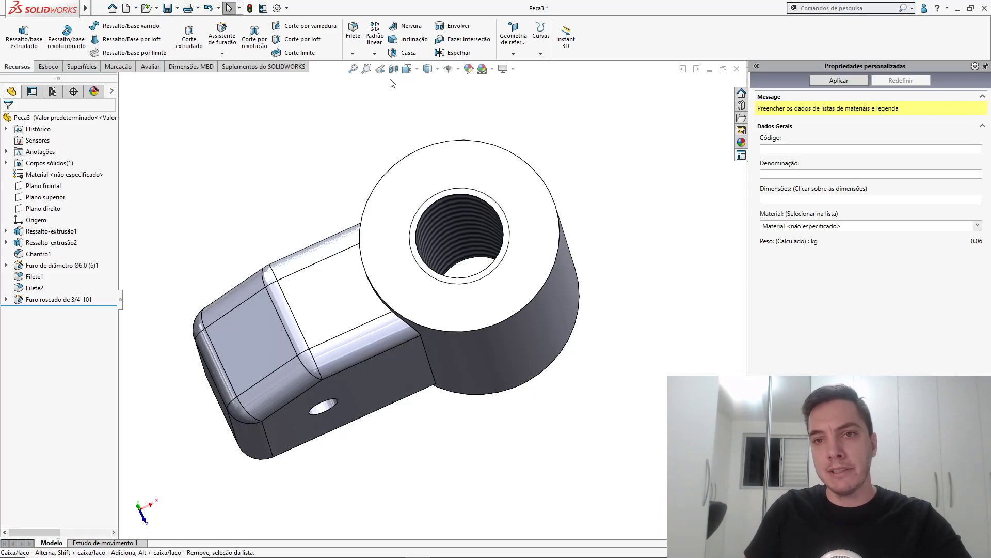
pyautogui.click(381, 74)
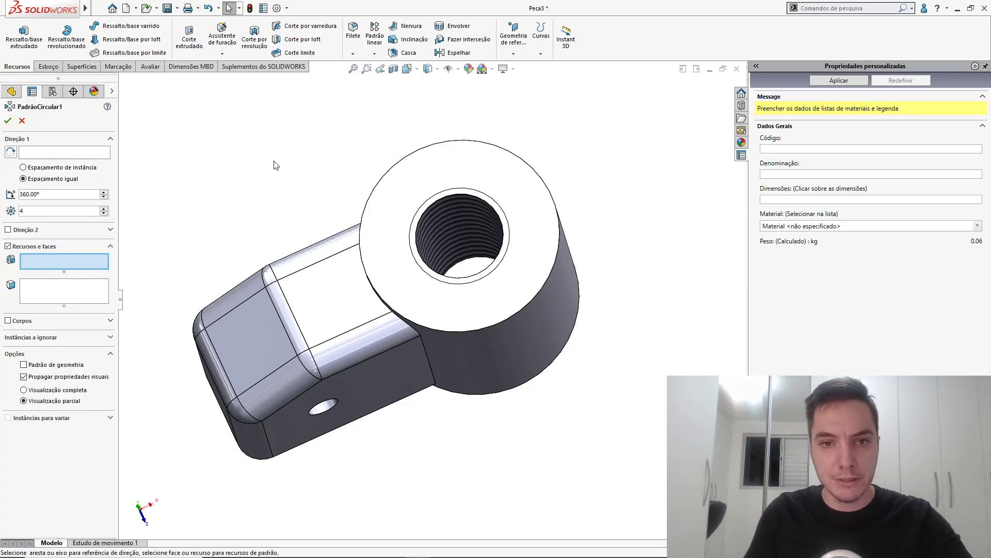
pyautogui.click(35, 153)
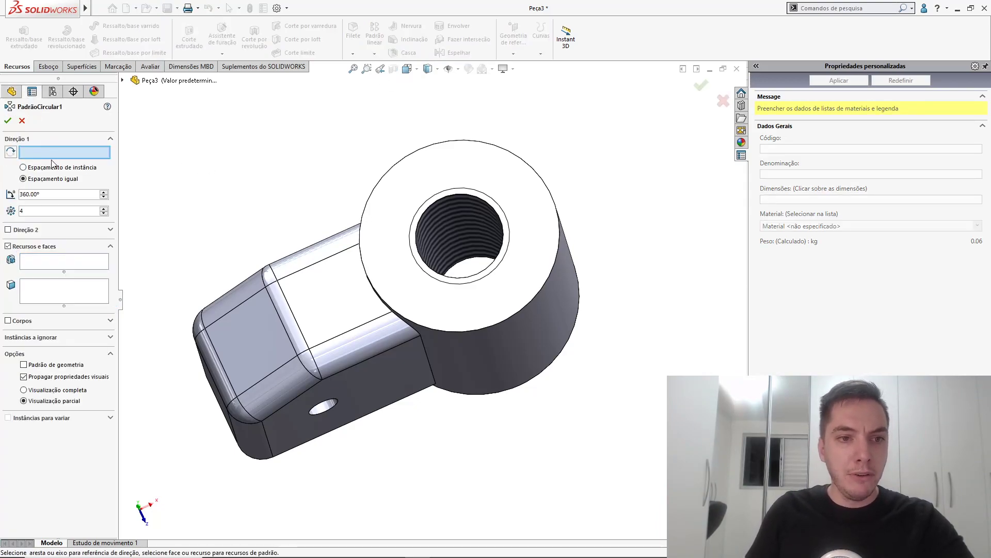
pyautogui.click(474, 343)
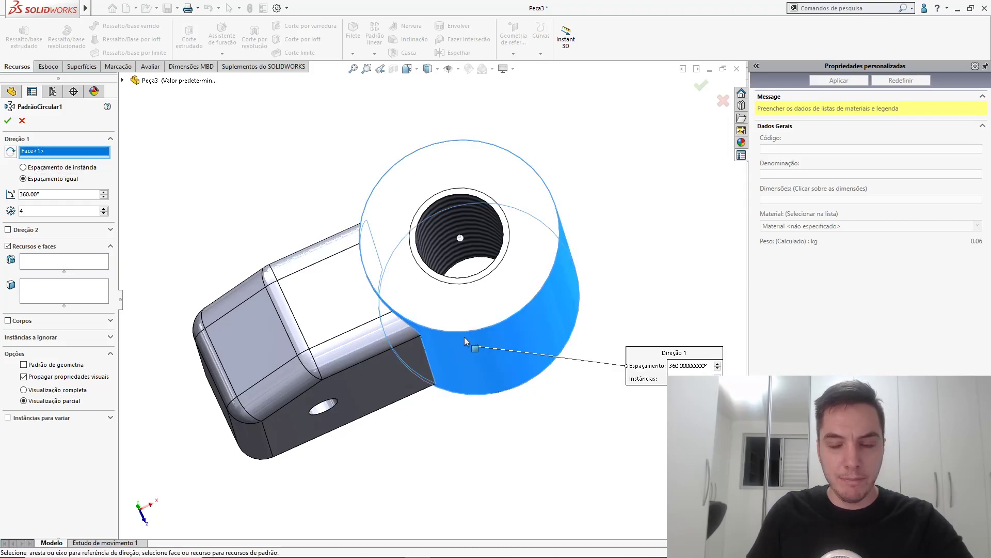
pyautogui.rightClick(89, 152)
pyautogui.click(116, 173)
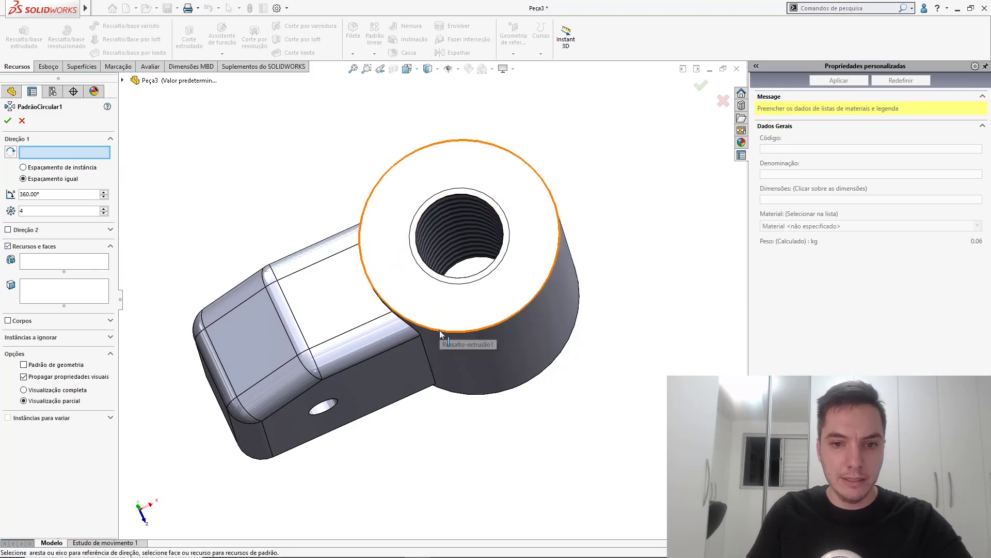
pyautogui.click(439, 332)
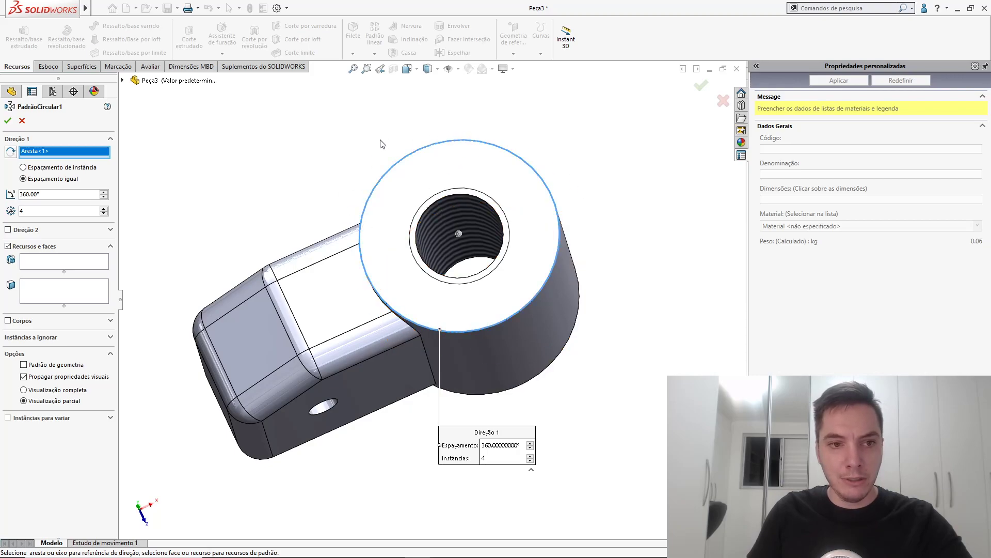
pyautogui.doubleClick(25, 210)
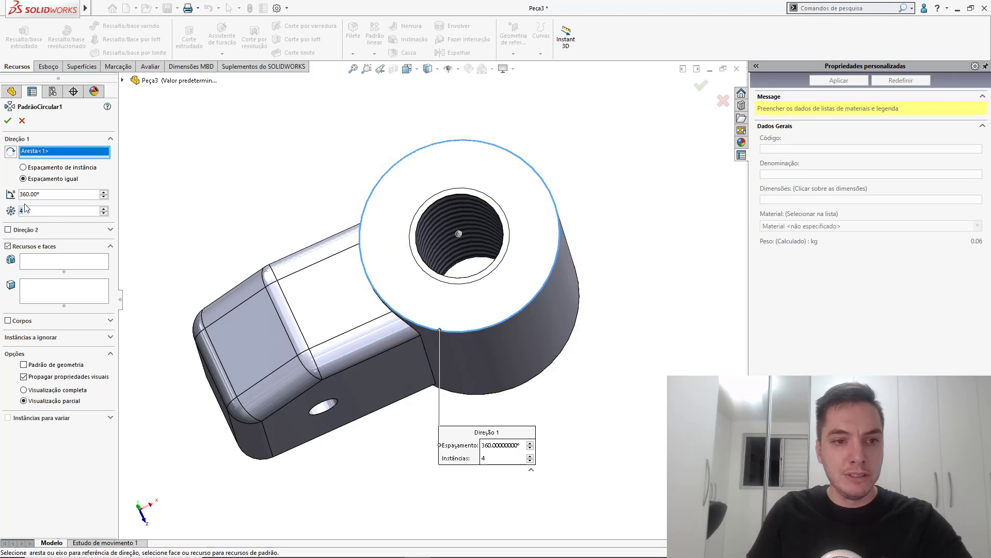
pyautogui.write('3')
# Choose Ressalto-extrusão2, Chanfro1, the Ø6.0 hole, Filete1 and Filete2 as the features to pattern and complete the circular pattern.
pyautogui.click(50, 266)
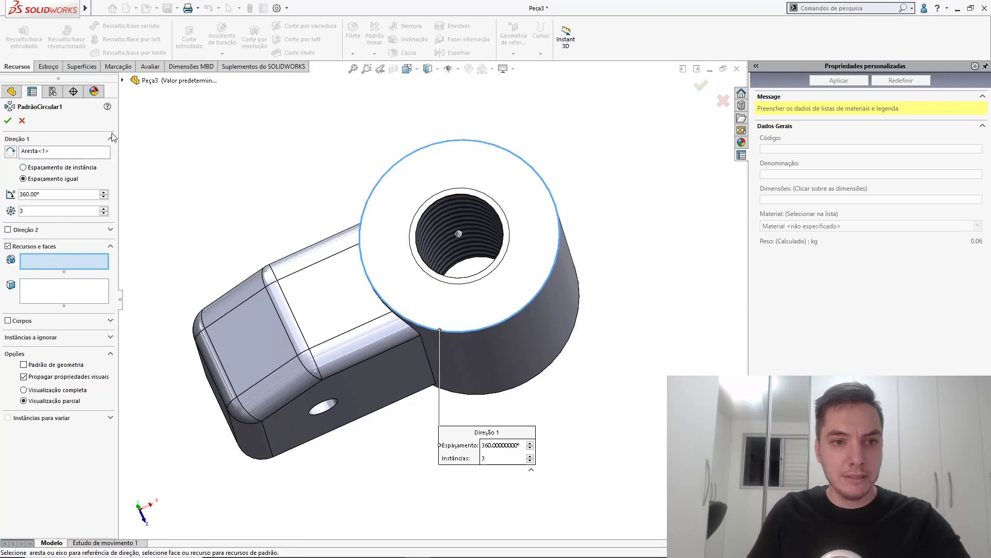
pyautogui.click(123, 81)
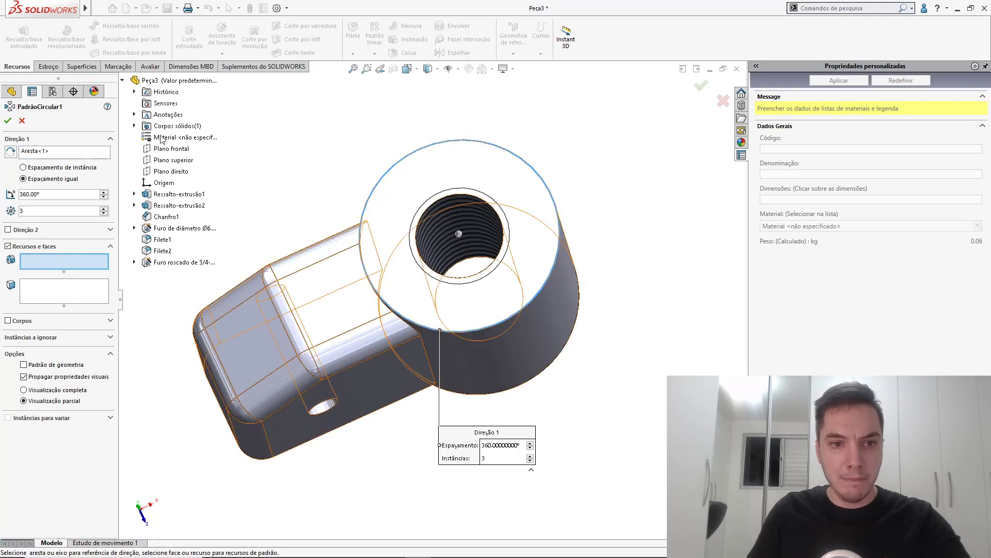
pyautogui.click(180, 207)
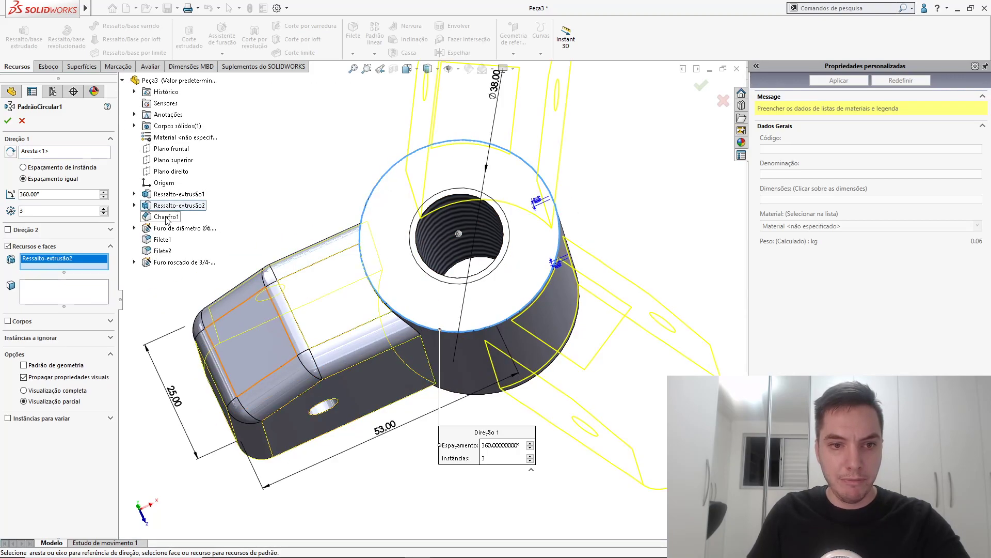
pyautogui.click(165, 217)
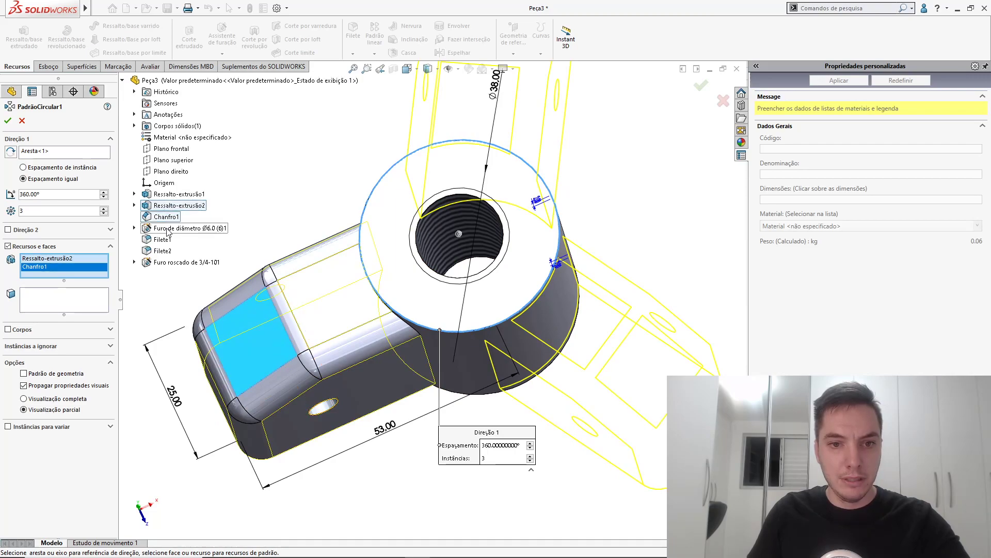
pyautogui.click(162, 229)
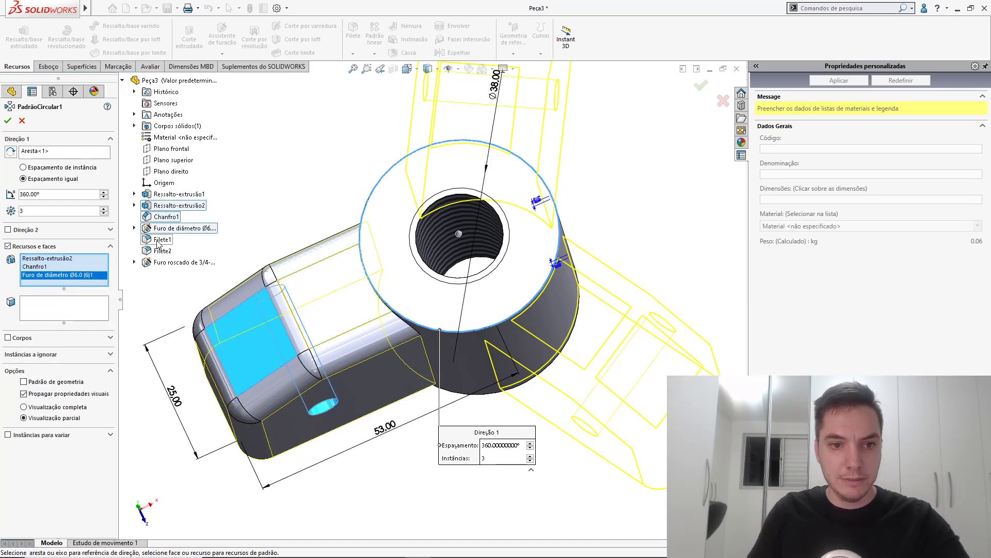
pyautogui.click(157, 242)
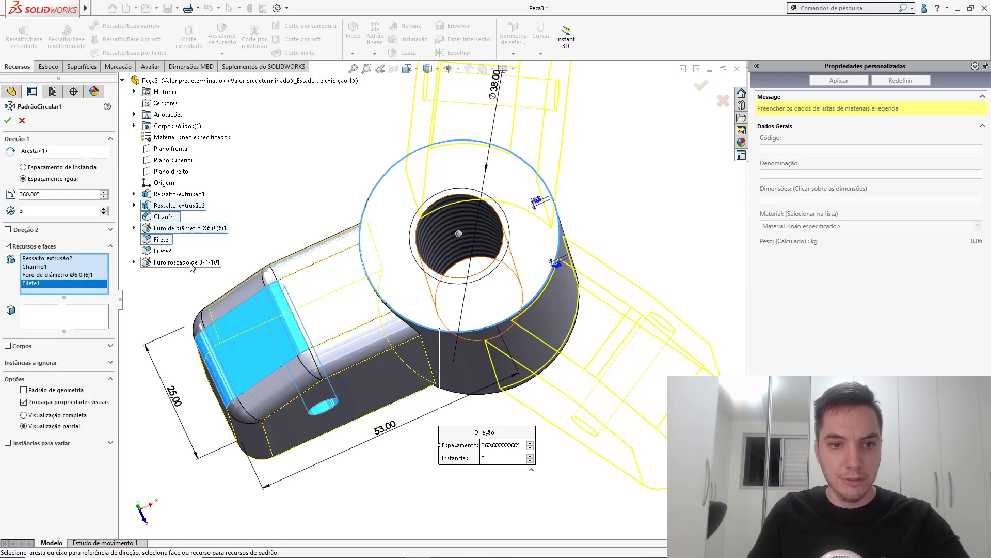
pyautogui.click(162, 251)
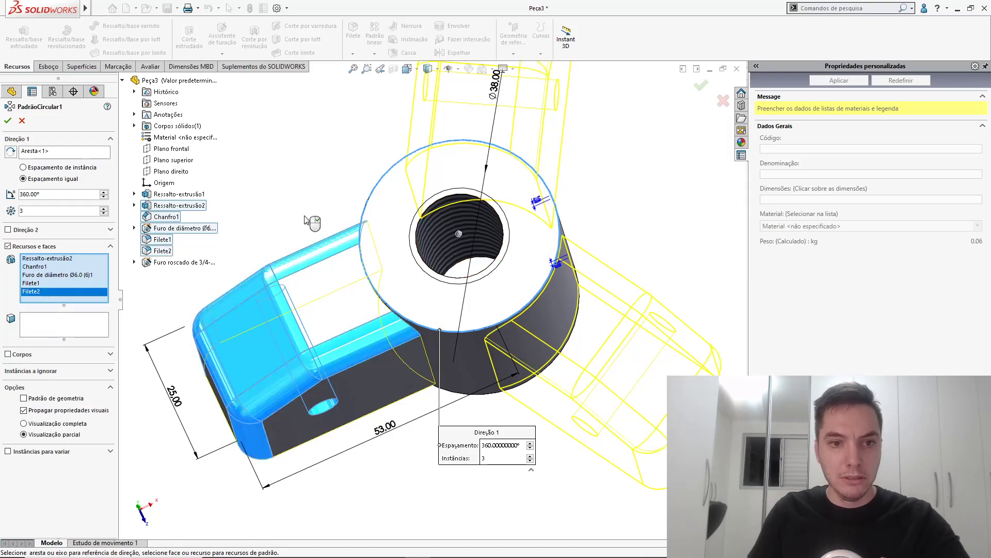
pyautogui.moveTo(302, 221); pyautogui.dragTo(206, 191, button='middle')
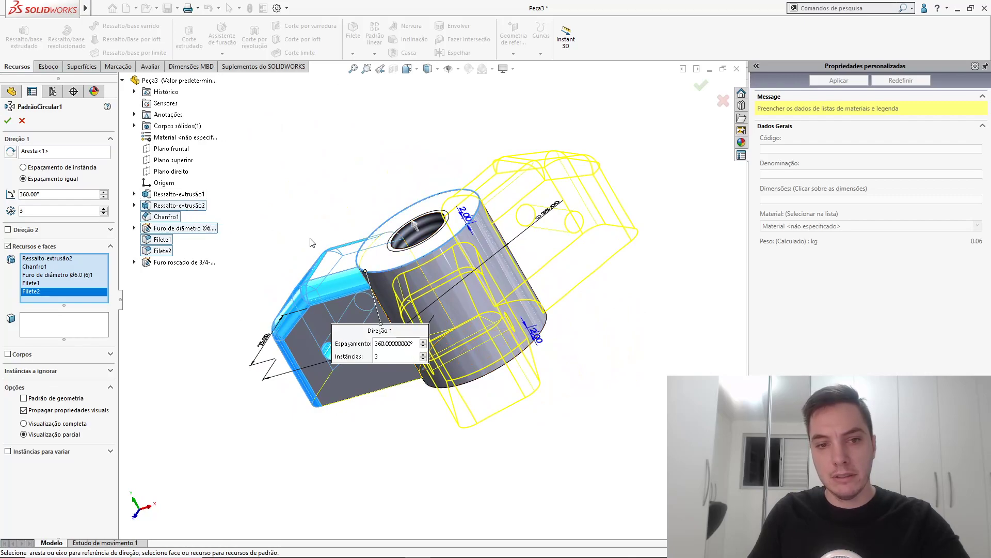
pyautogui.moveTo(232, 258); pyautogui.dragTo(290, 259, button='middle')
pyautogui.click(8, 120)
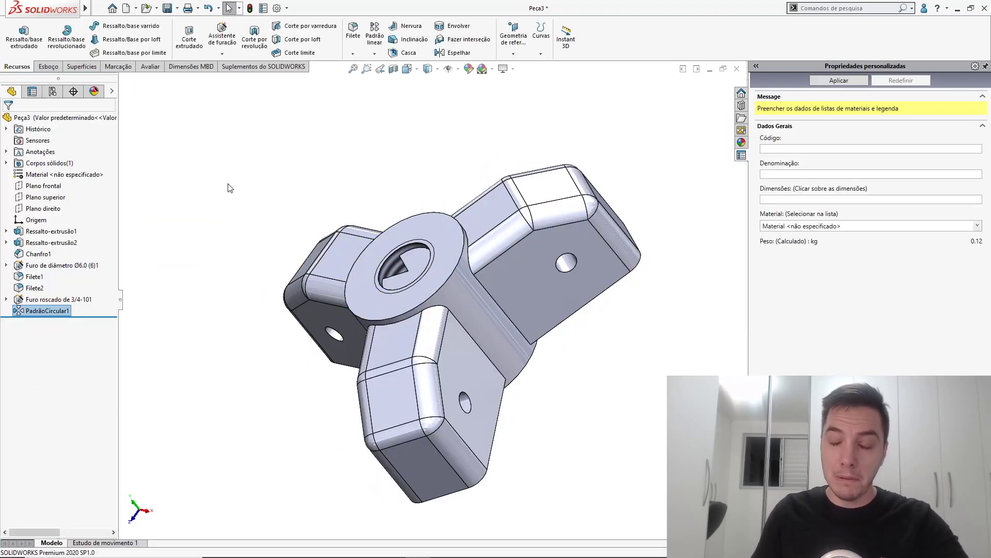
# Move the 3/4-10 threaded hole feature below PadrãoCircular1 in the feature history so it cuts through all three arms.
pyautogui.moveTo(370, 231); pyautogui.dragTo(394, 235, button='middle')
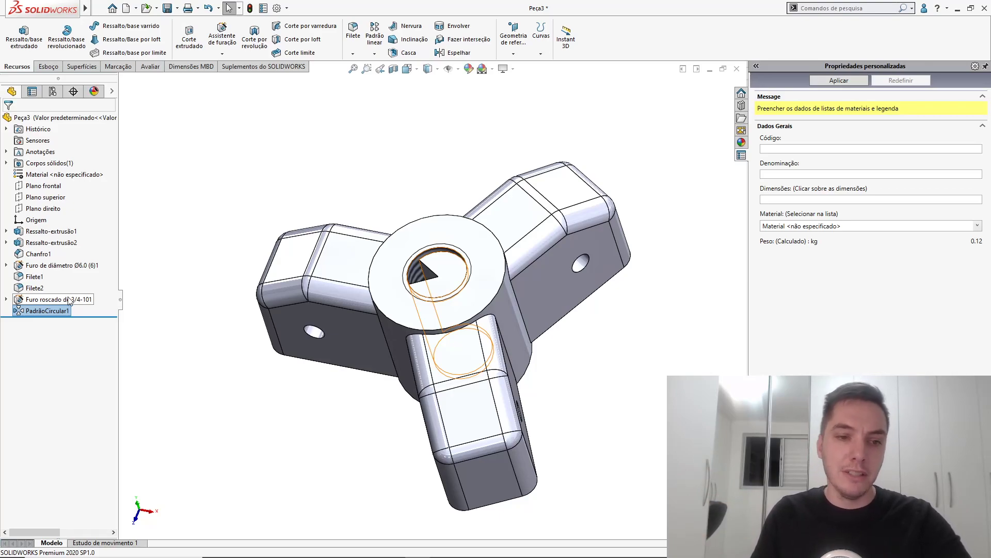
pyautogui.moveTo(69, 300); pyautogui.dragTo(66, 316)
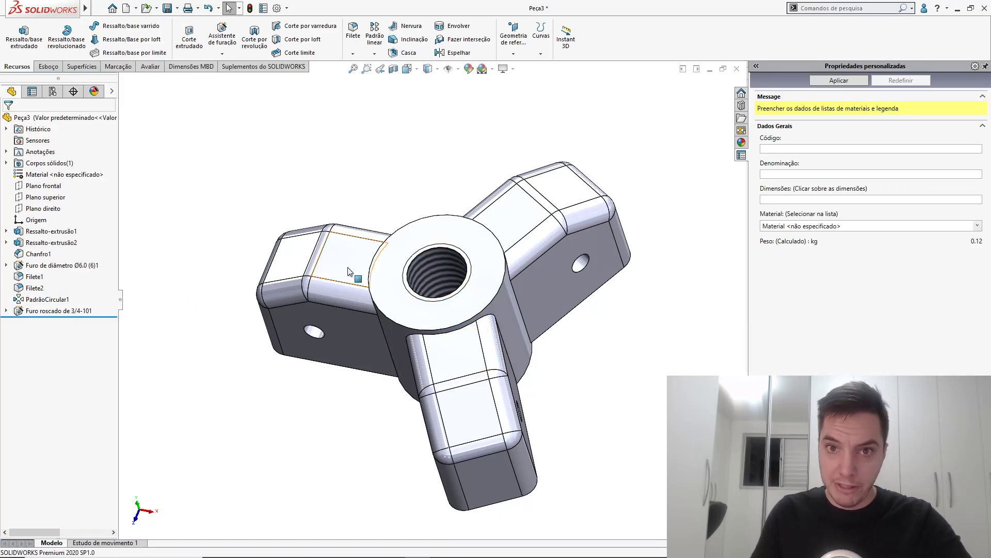
pyautogui.scroll(-3, 356, 276)
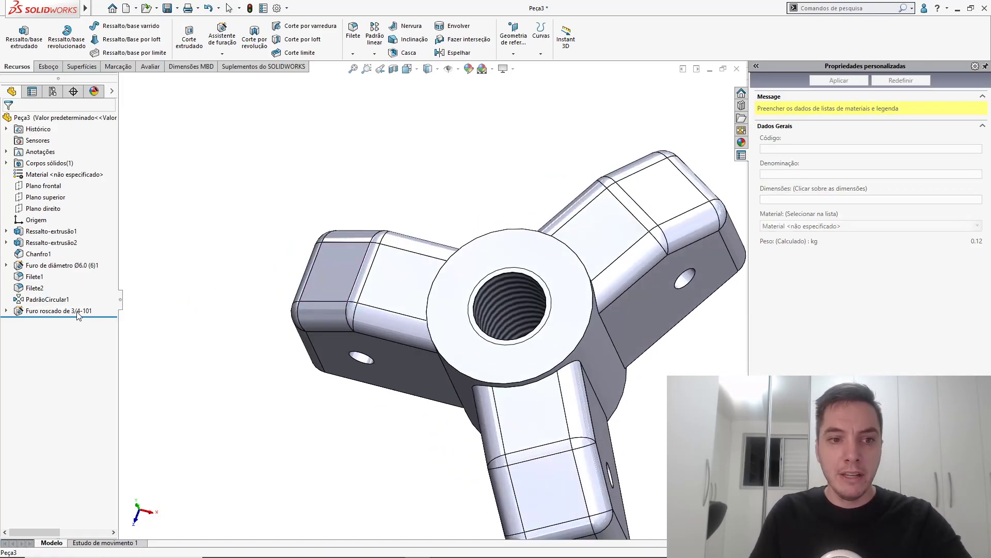
# Reopen the circular pattern's definition, switch its geometry pattern option on and back off, and accept it.
pyautogui.click(52, 299)
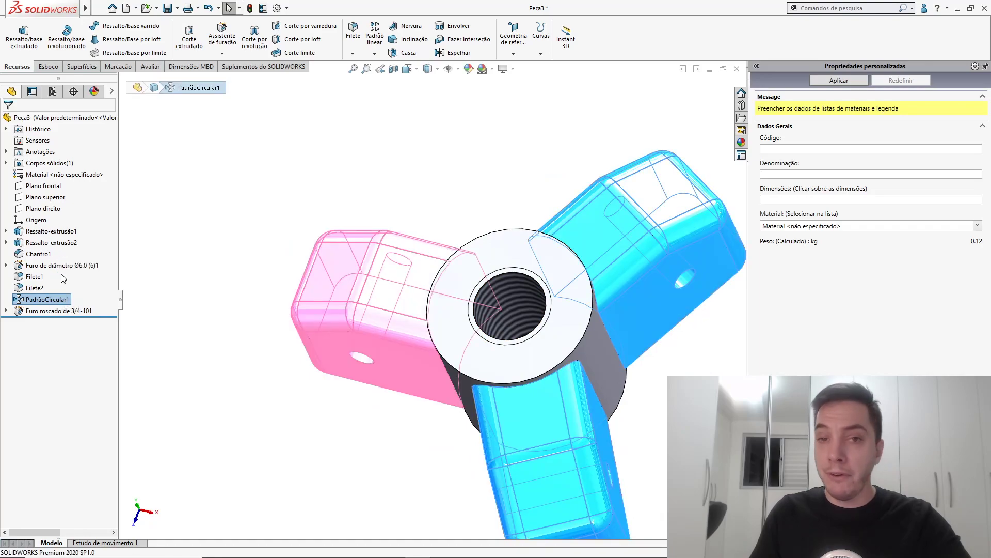
pyautogui.click(63, 274)
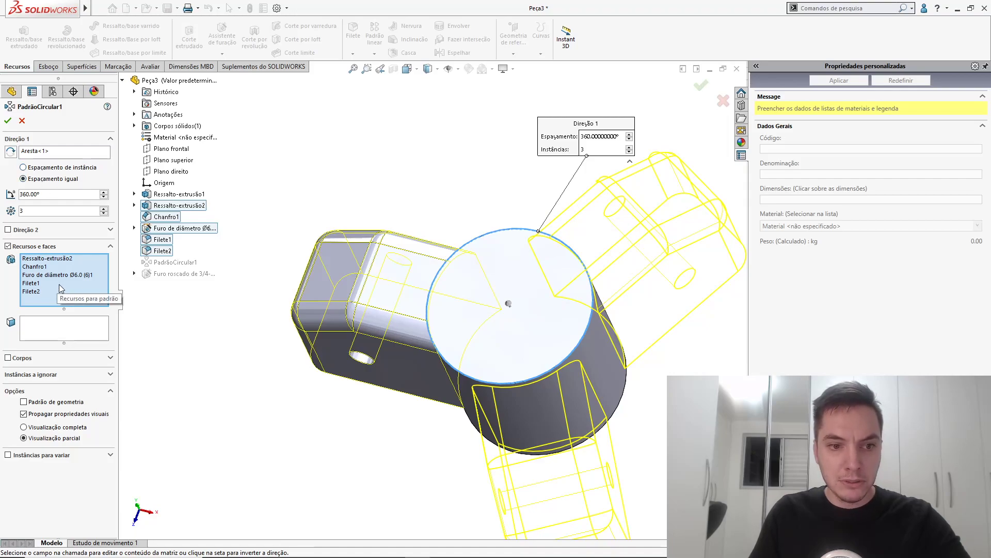
pyautogui.click(45, 404)
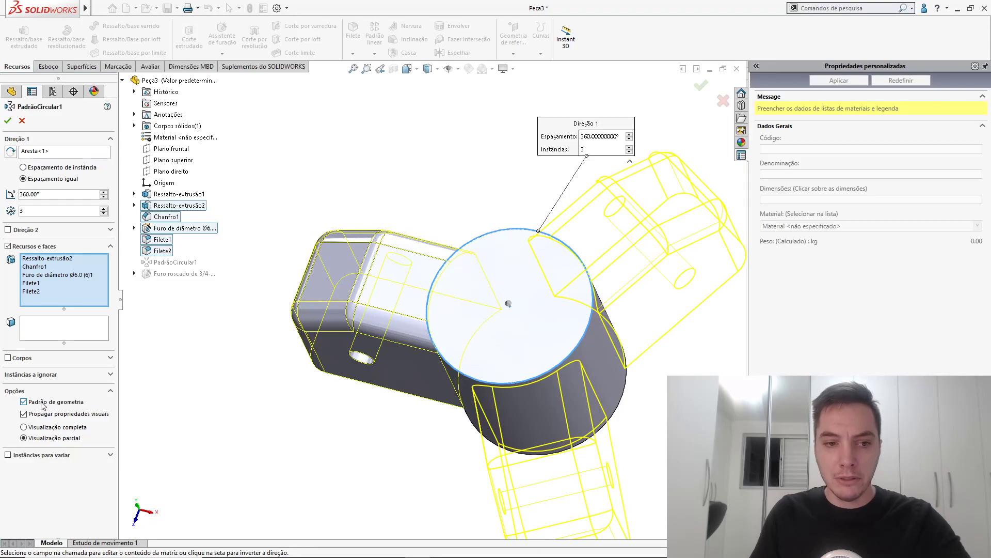
pyautogui.click(42, 405)
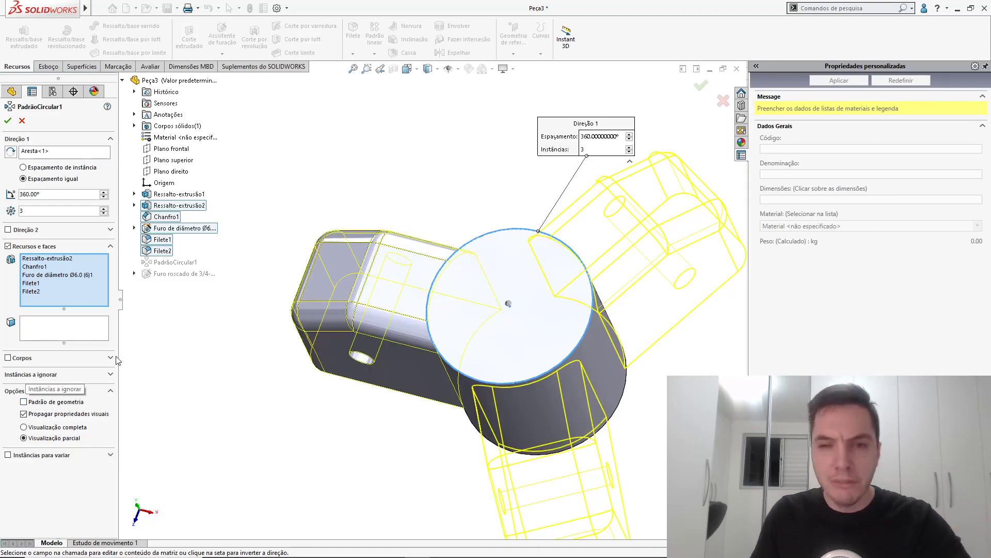
pyautogui.click(8, 122)
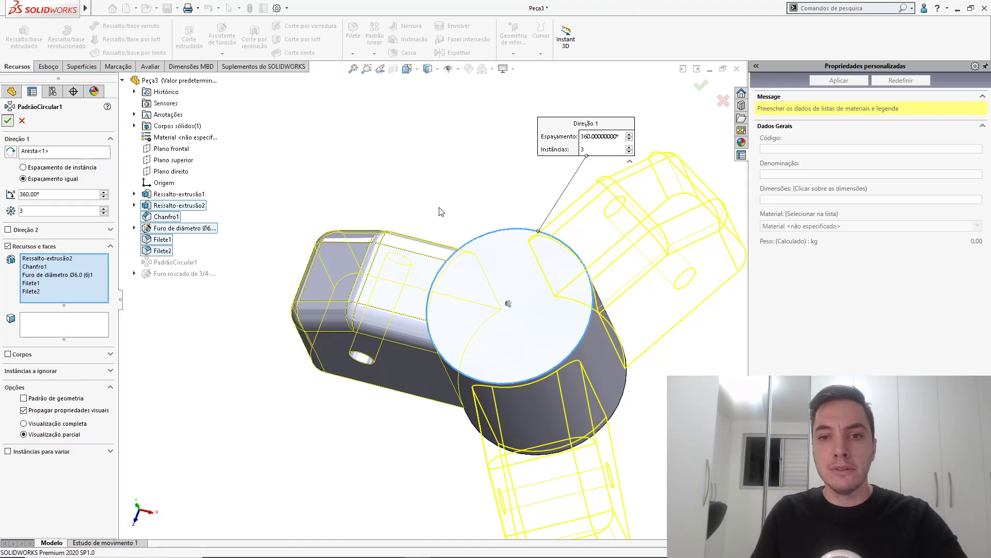
pyautogui.press('f')
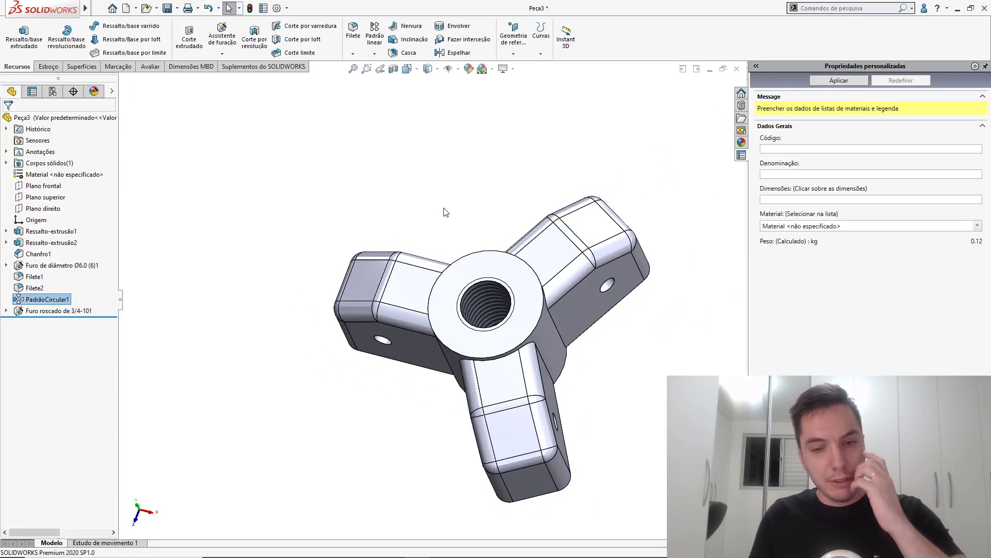
# Fill in the part's custom properties with code 0103 and denomination Aranha.
pyautogui.moveTo(629, 545)
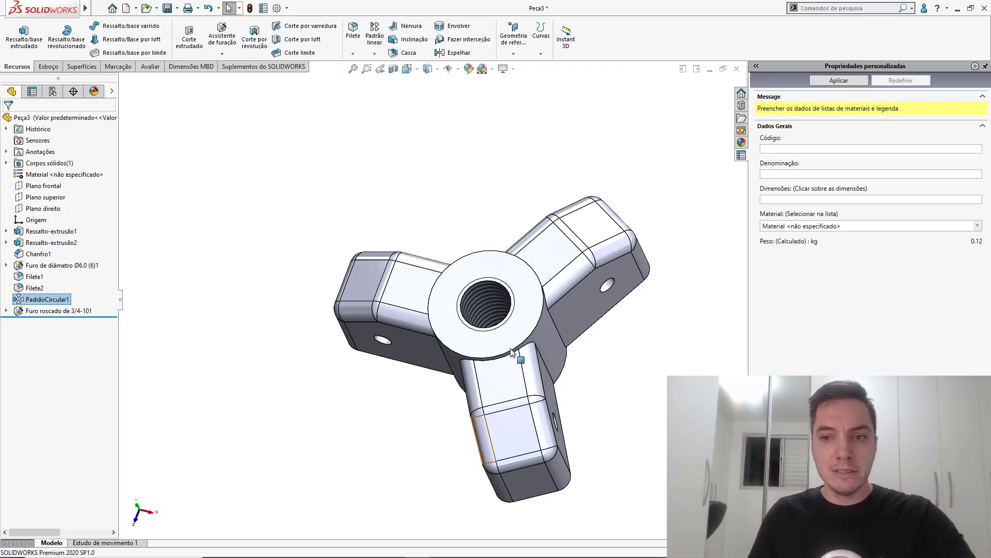
pyautogui.click(782, 148)
pyautogui.write('0103')
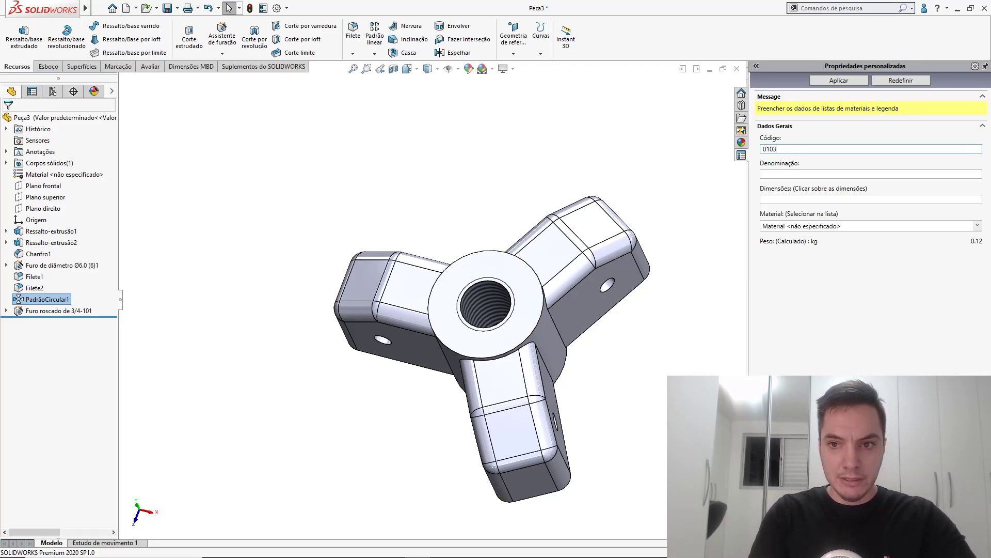
pyautogui.press('Tab')
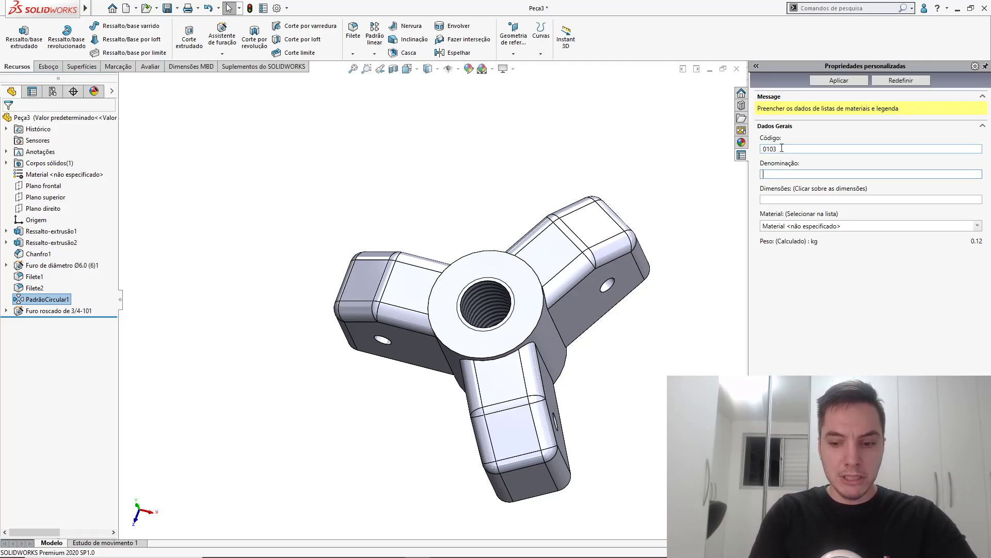
pyautogui.write('Aranha')
pyautogui.press('Tab')
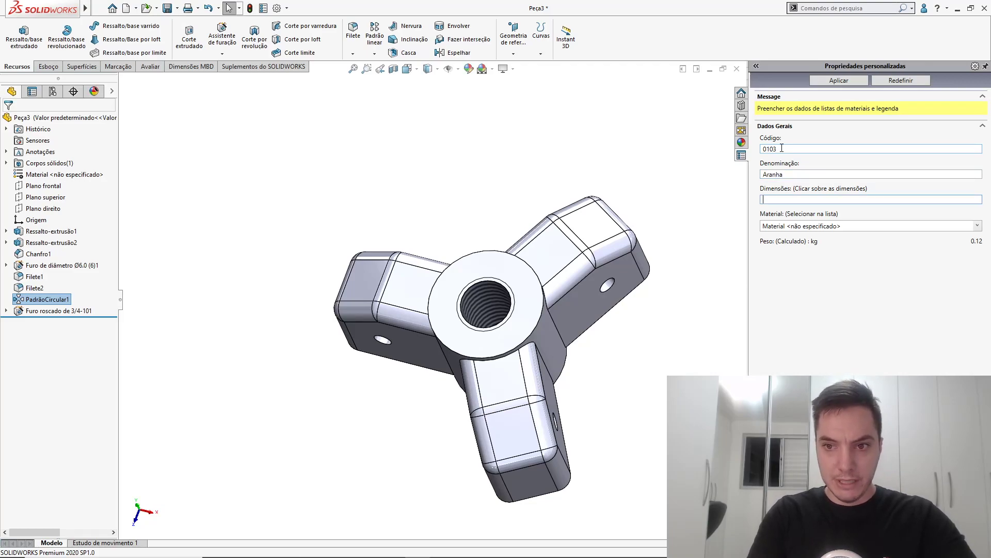
# Fill the Dimensões custom property with 38,00 x 53,00 by picking the cylinder's diameter and the arm's length dimensions on the model.
pyautogui.click(501, 334)
pyautogui.moveTo(557, 348); pyautogui.dragTo(537, 336, button='middle')
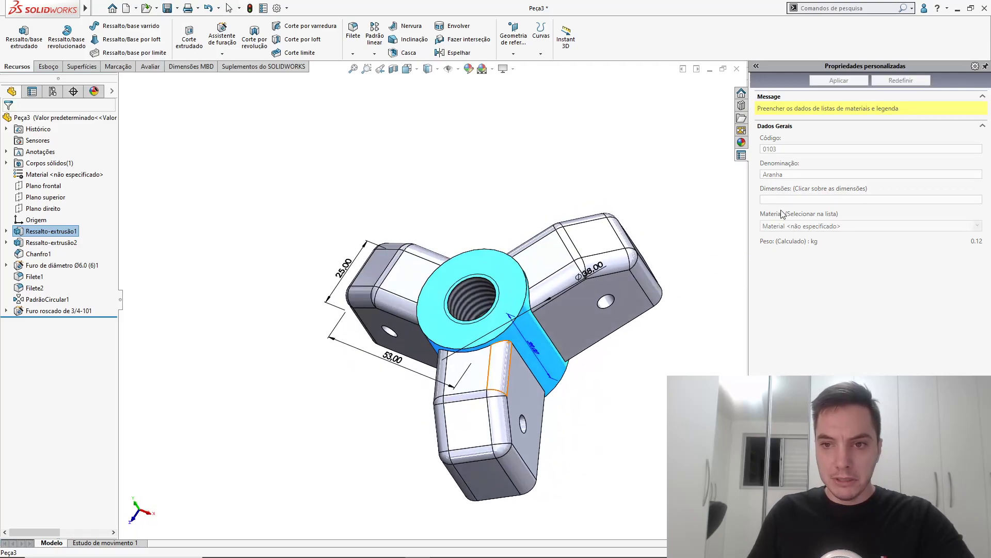
pyautogui.click(594, 277)
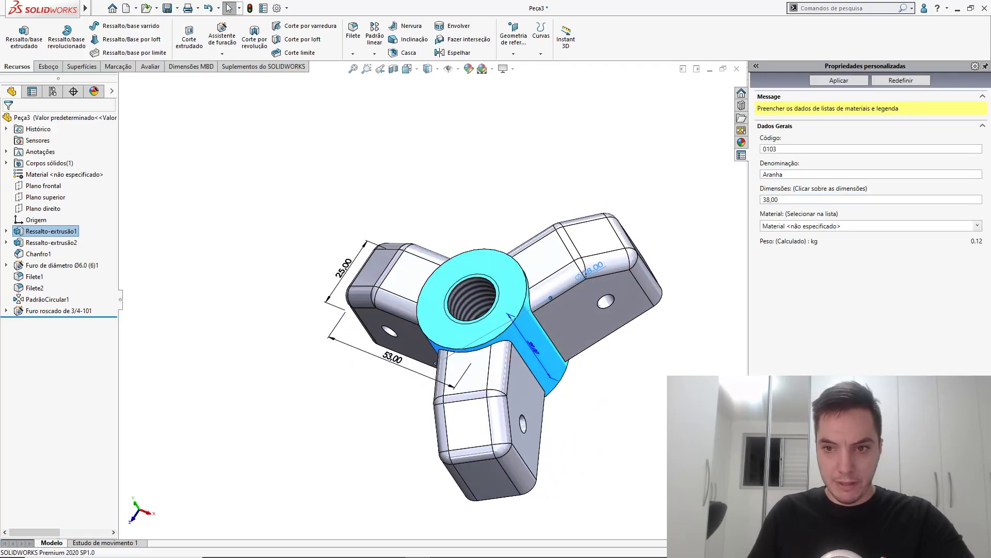
pyautogui.click(793, 199)
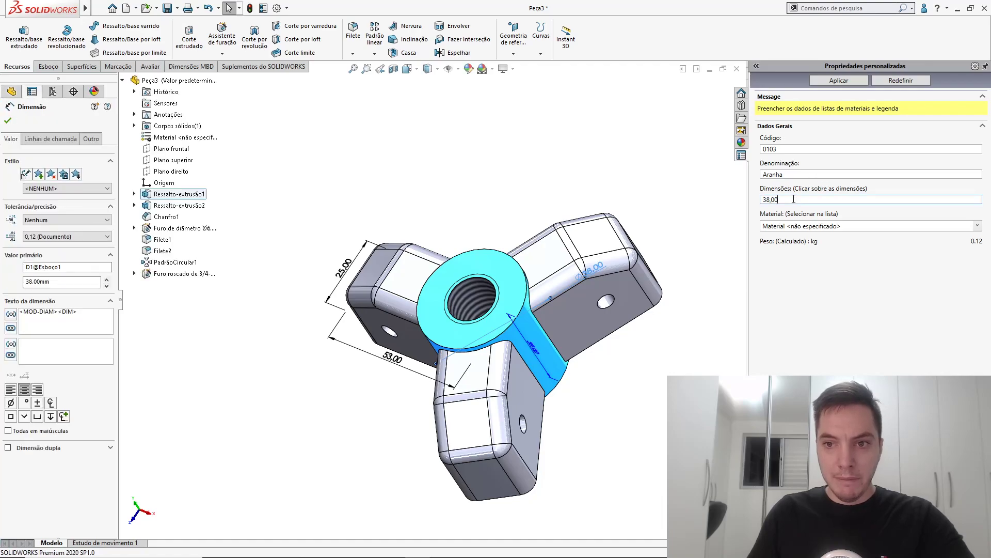
pyautogui.write('x')
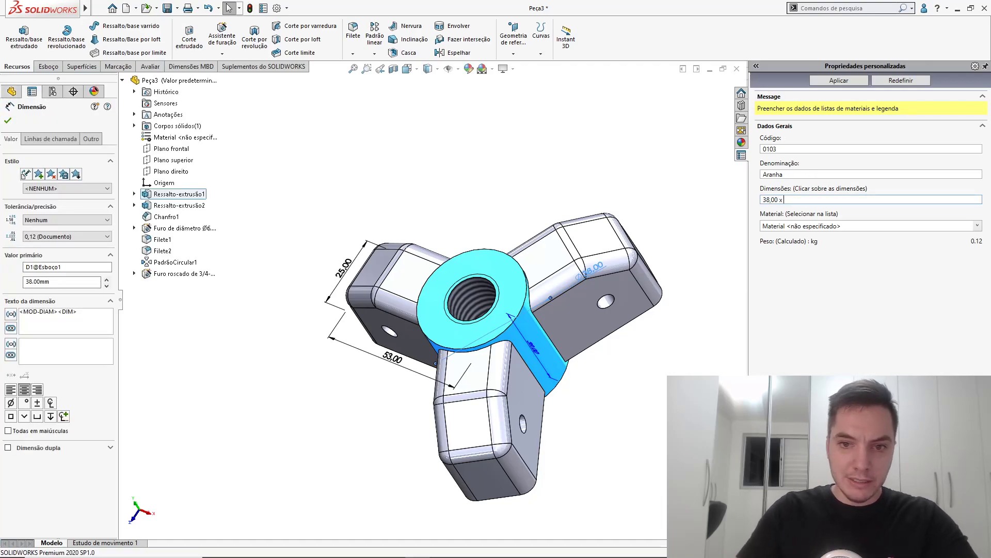
pyautogui.click(398, 361)
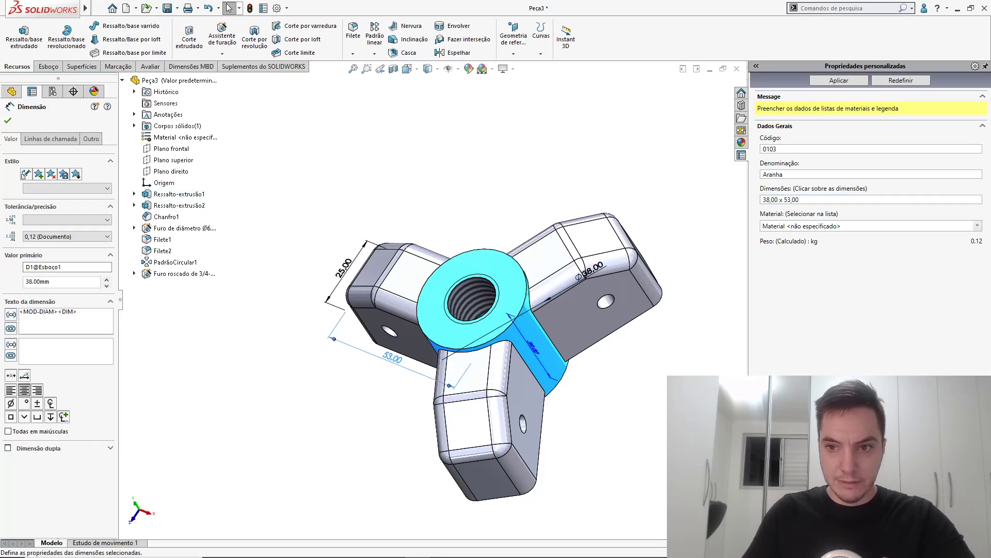
# Append the central cylinder's height dimension, 39,00, to the Dimensões custom property by picking it on the model.
pyautogui.click(809, 201)
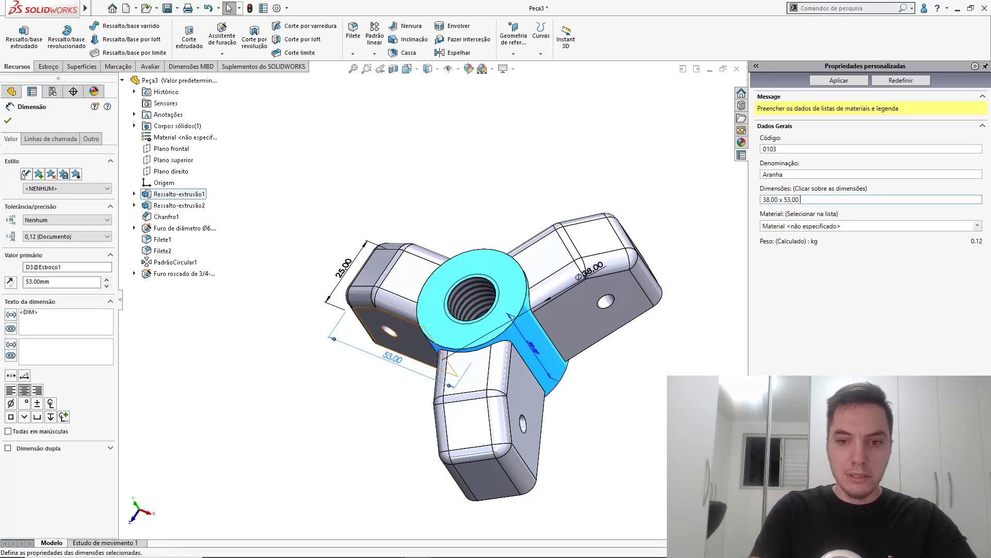
pyautogui.write('x')
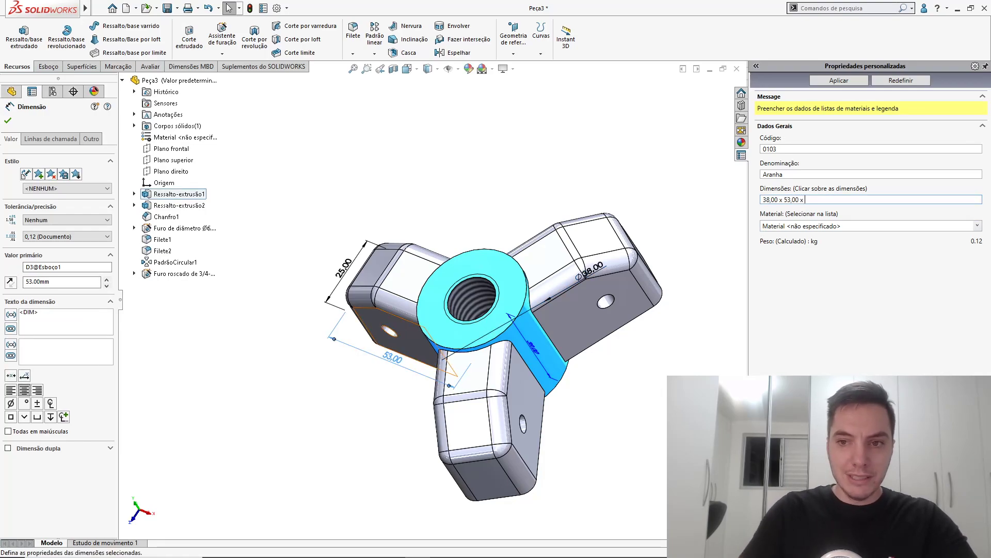
pyautogui.click(545, 347)
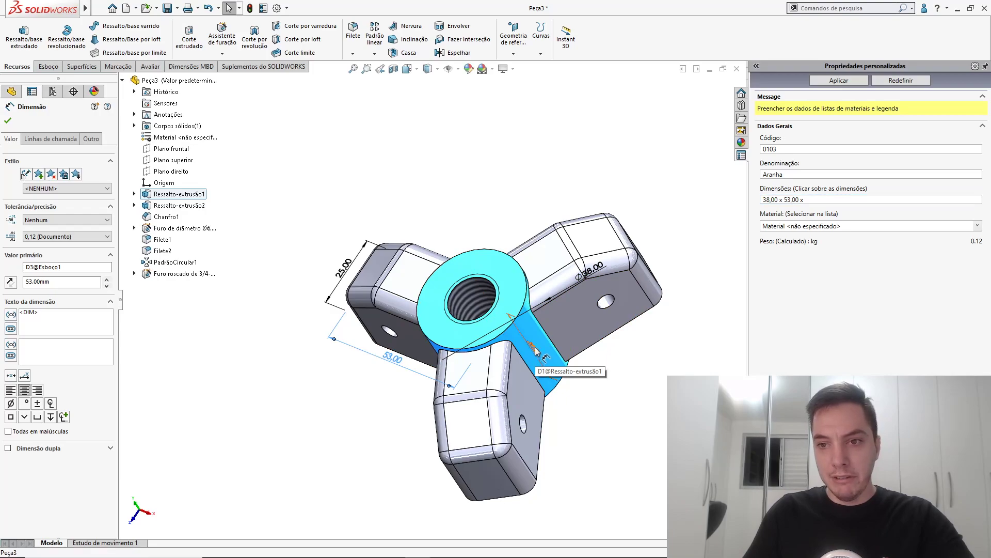
pyautogui.click(836, 200)
pyautogui.click(836, 200)
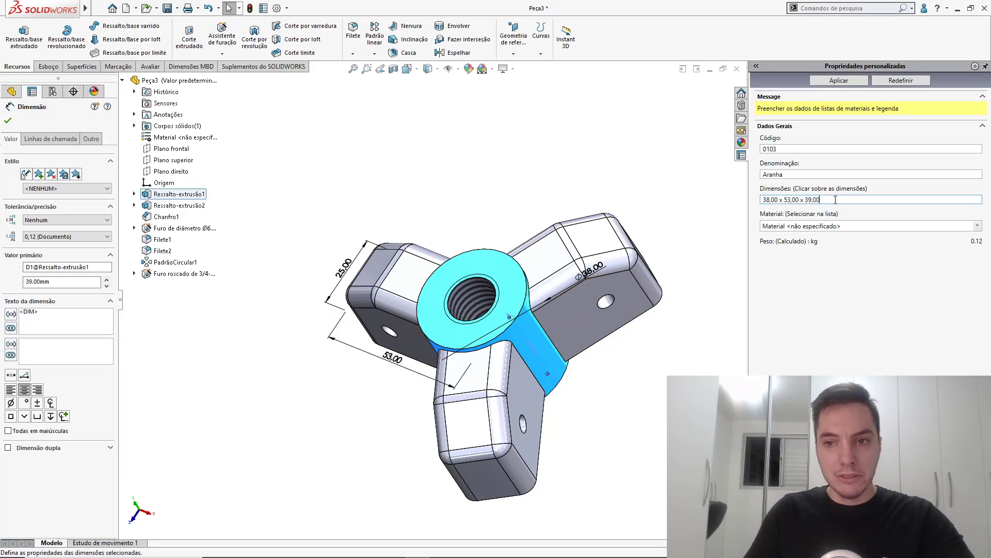
pyautogui.press('Escape')
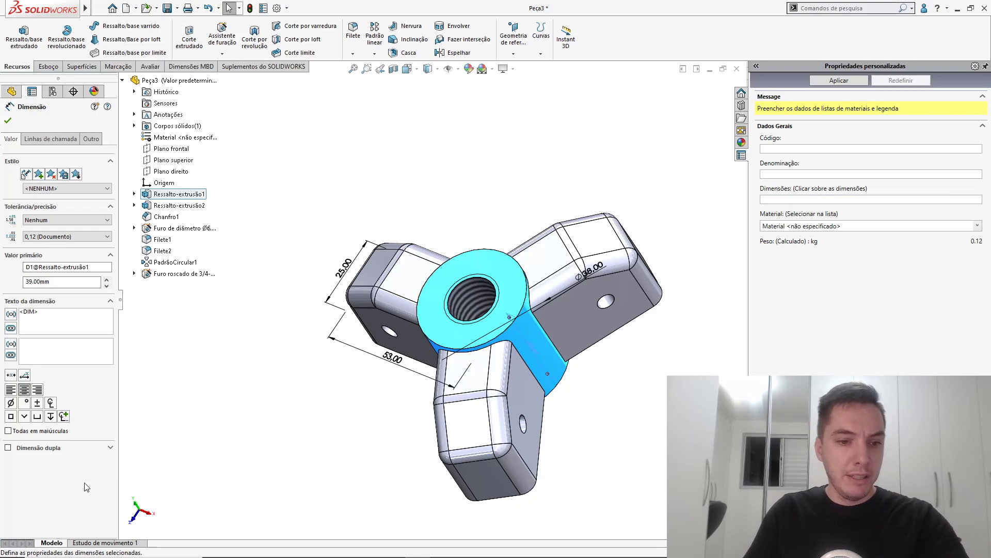
pyautogui.click(166, 455)
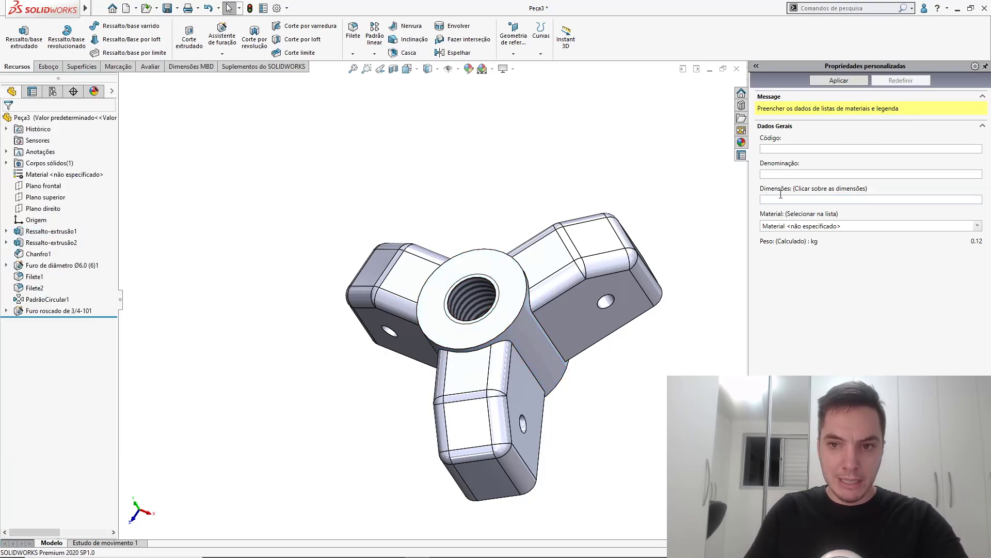
# Show the central cylinder's dimensions on the model, then enter code 0103 and denomination Aranha in the custom properties and apply them.
pyautogui.click(506, 317)
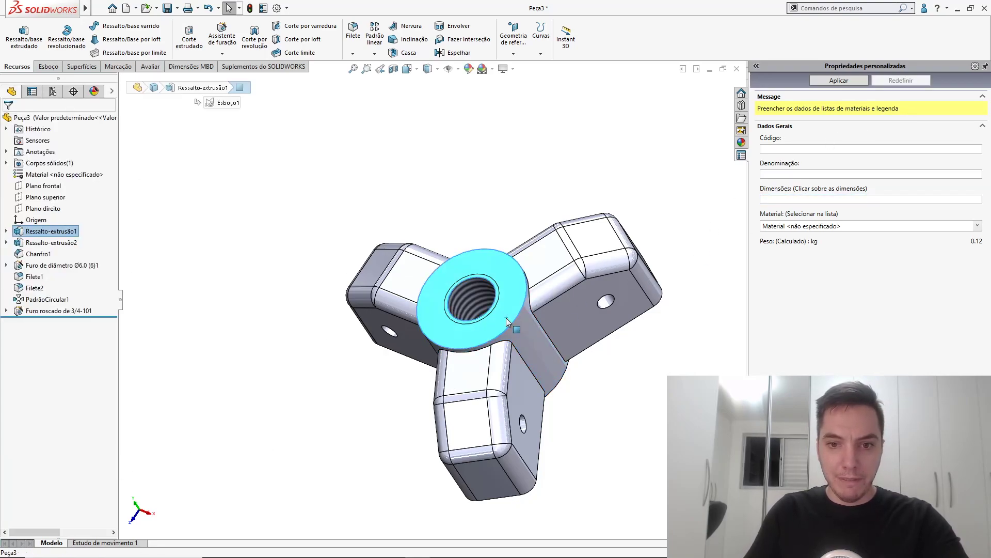
pyautogui.moveTo(506, 318); pyautogui.dragTo(547, 307, button='middle')
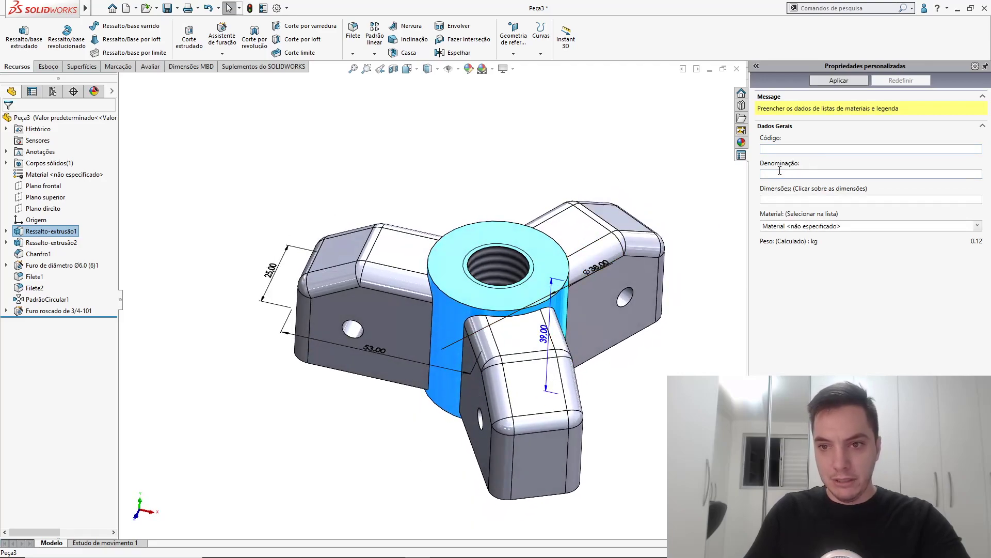
pyautogui.click(781, 149)
pyautogui.write('0103')
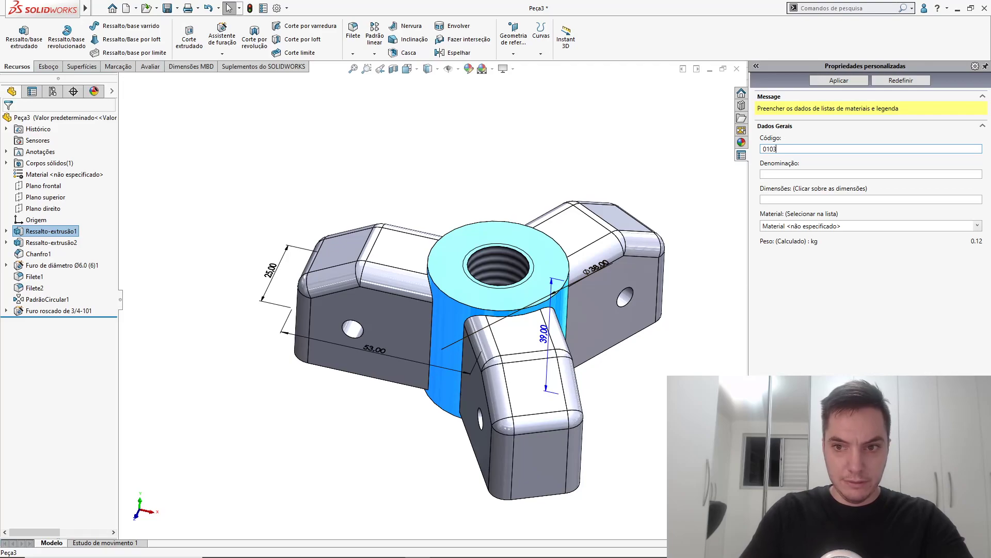
pyautogui.click(798, 173)
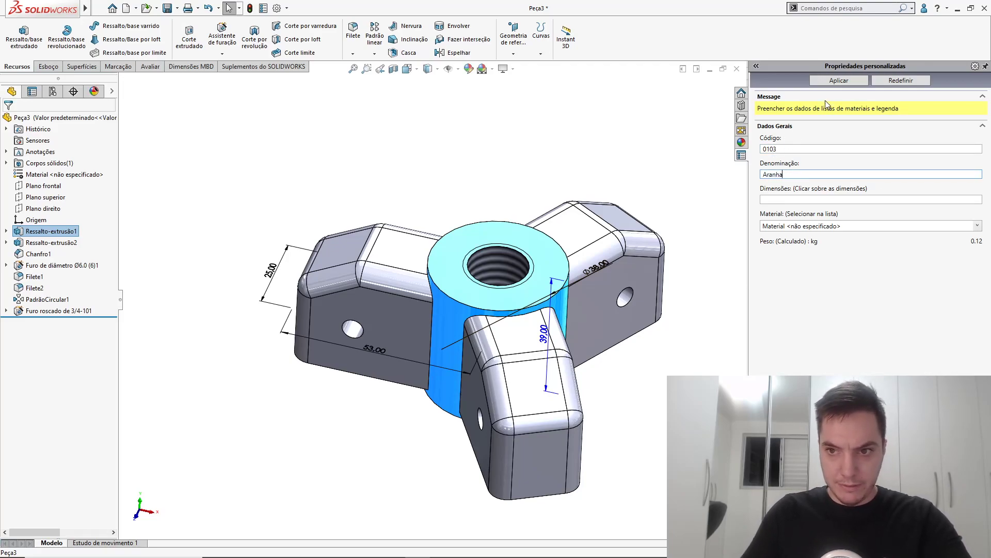
pyautogui.click(833, 81)
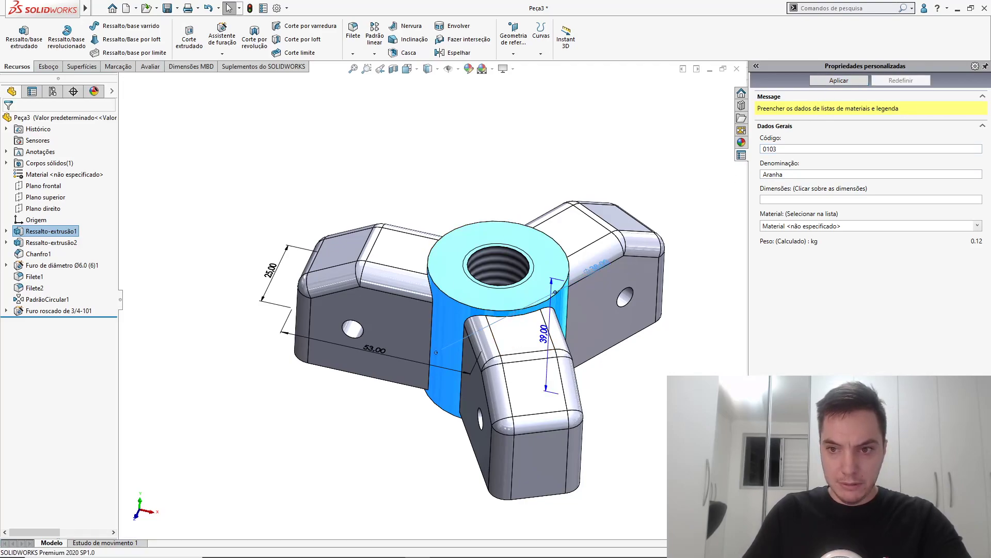
# Refill the Dimensões custom property with 38,00 x 53,00 x, picking the cylinder's diameter and the arm's length on the model.
pyautogui.click(595, 266)
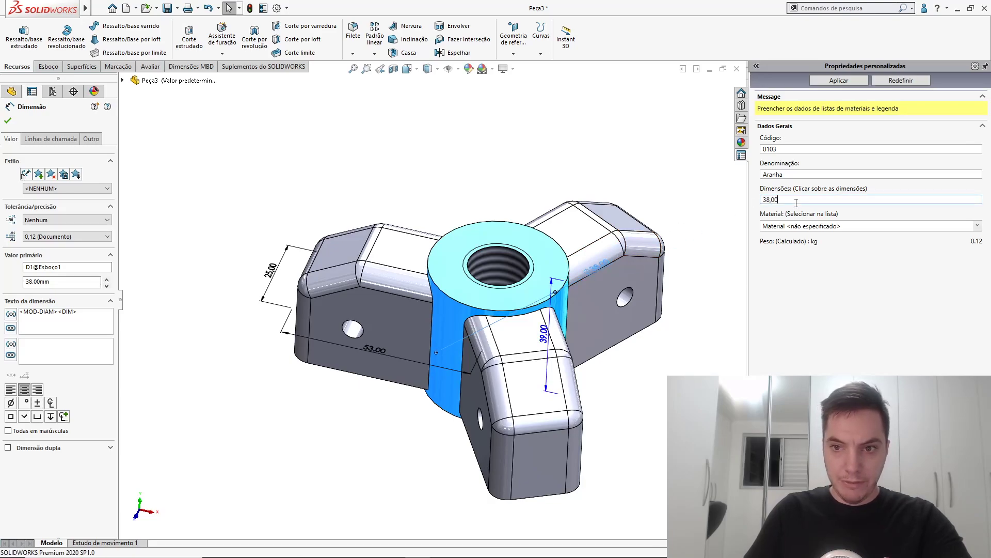
pyautogui.write('x')
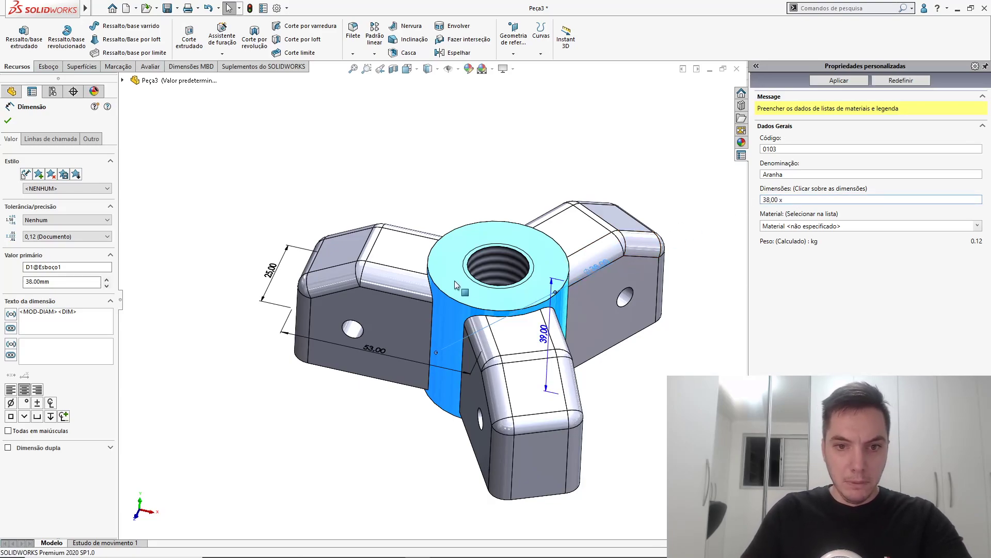
pyautogui.click(376, 349)
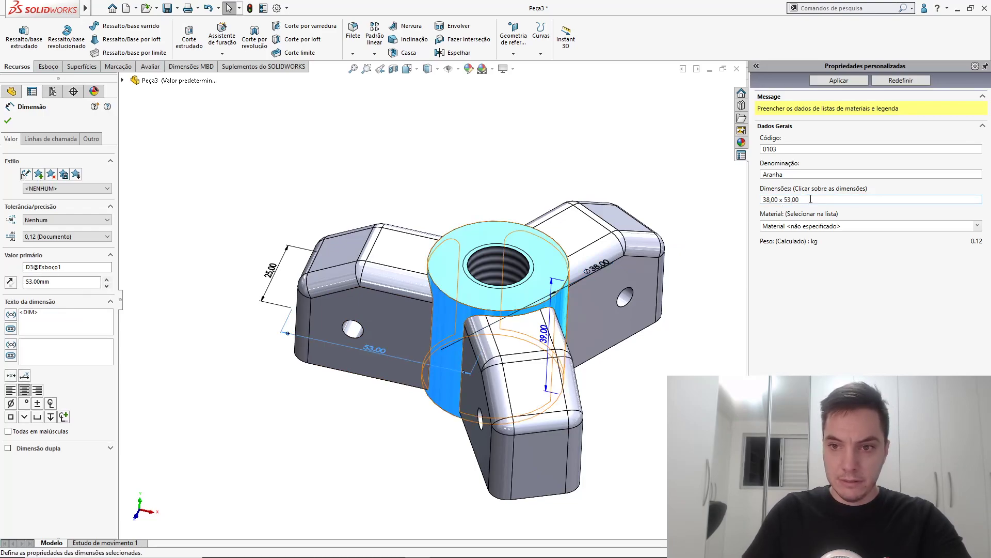
pyautogui.write('x')
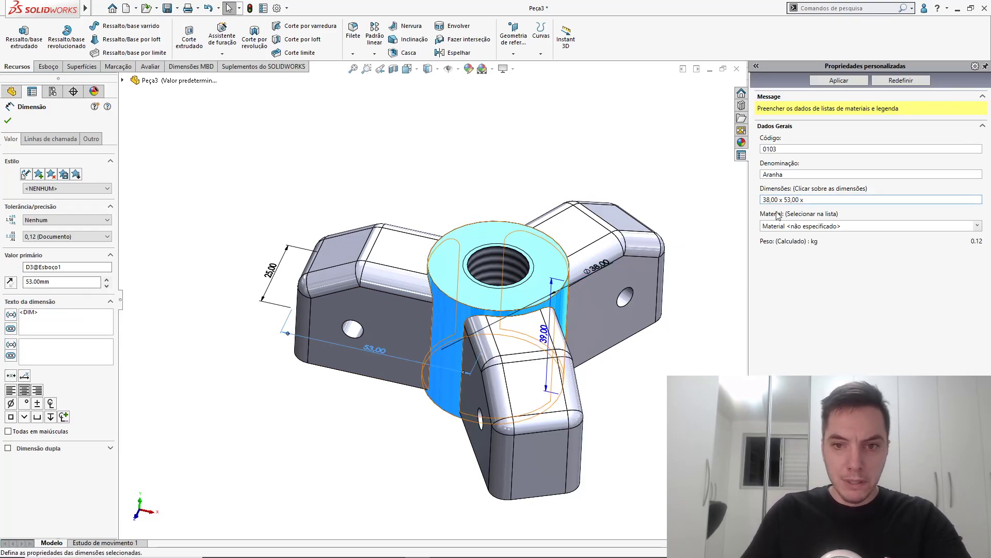
# Add the hub's 39 mm height as the last value of the Dimensões property and apply the custom properties.
pyautogui.click(544, 335)
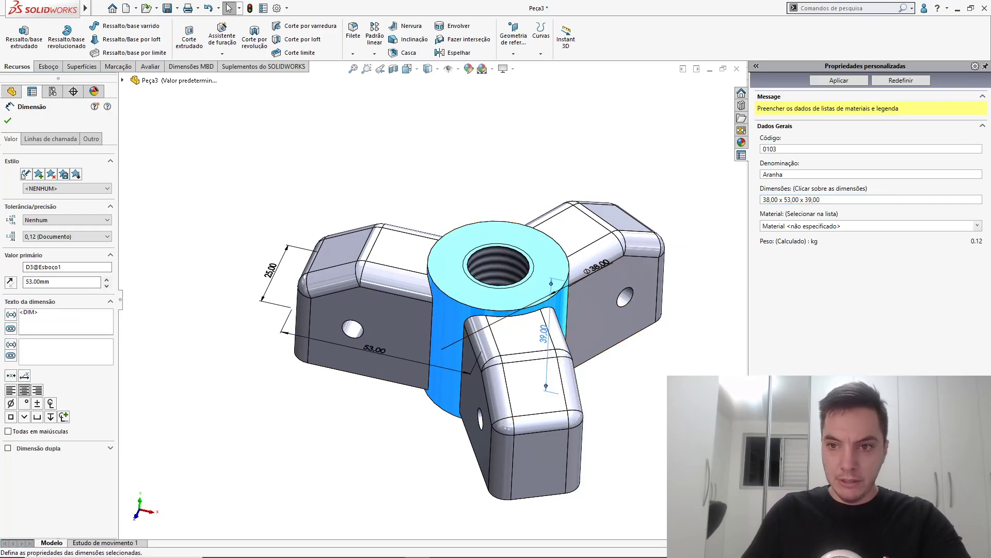
pyautogui.click(841, 81)
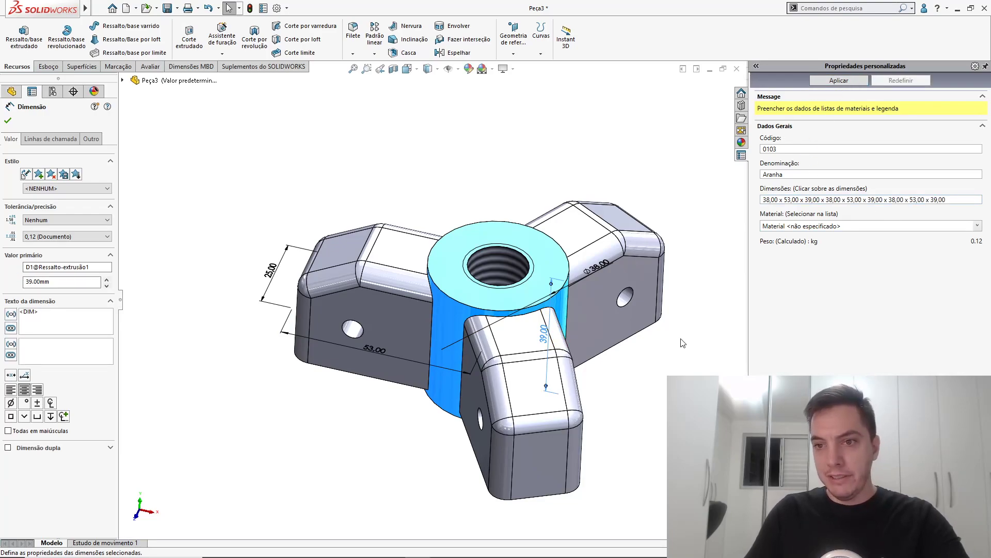
pyautogui.scroll(3, 473, 336)
pyautogui.scroll(-2, 471, 336)
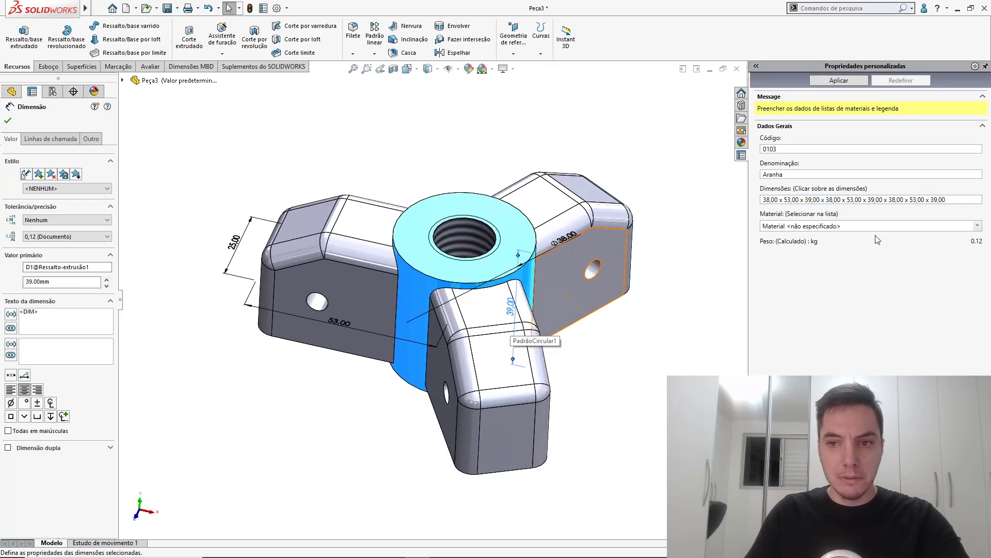
# Assign AISI 1020 from the Aço category as the part's material and apply the custom properties.
pyautogui.click(977, 225)
pyautogui.click(837, 241)
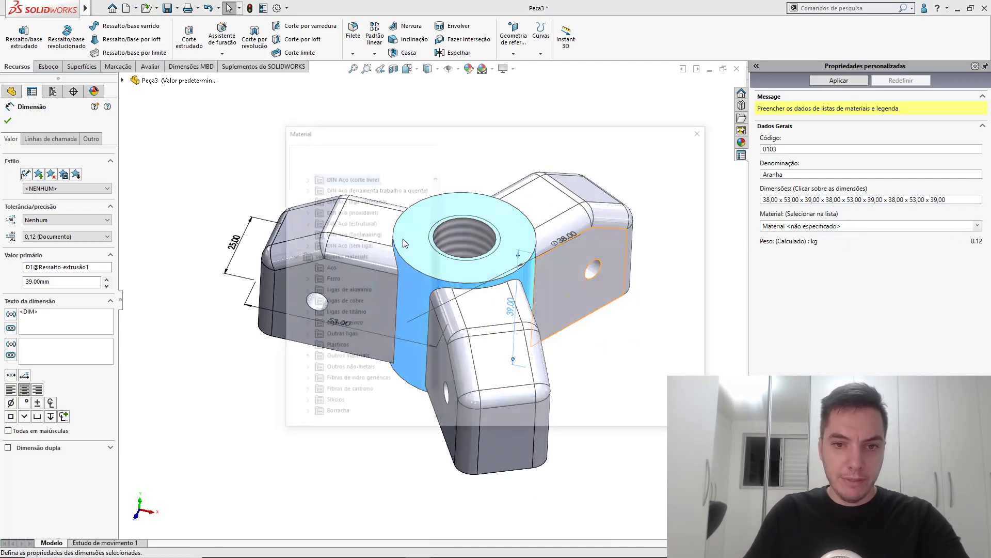
pyautogui.click(304, 269)
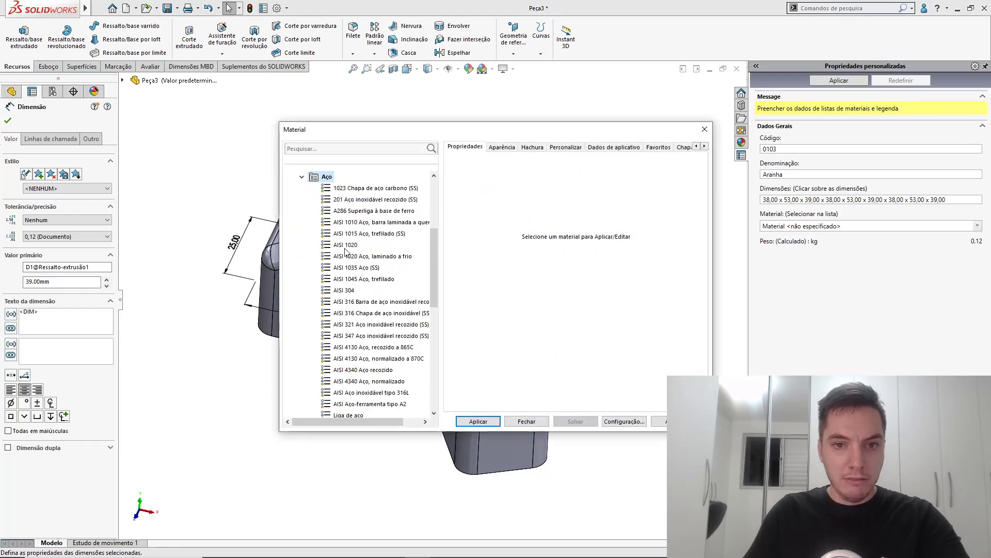
pyautogui.click(346, 245)
pyautogui.click(478, 421)
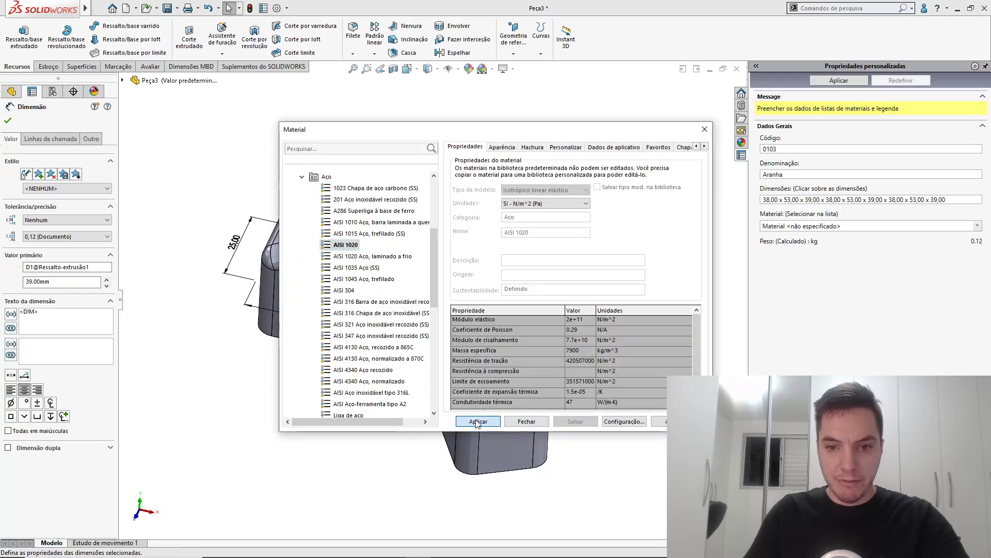
pyautogui.click(520, 420)
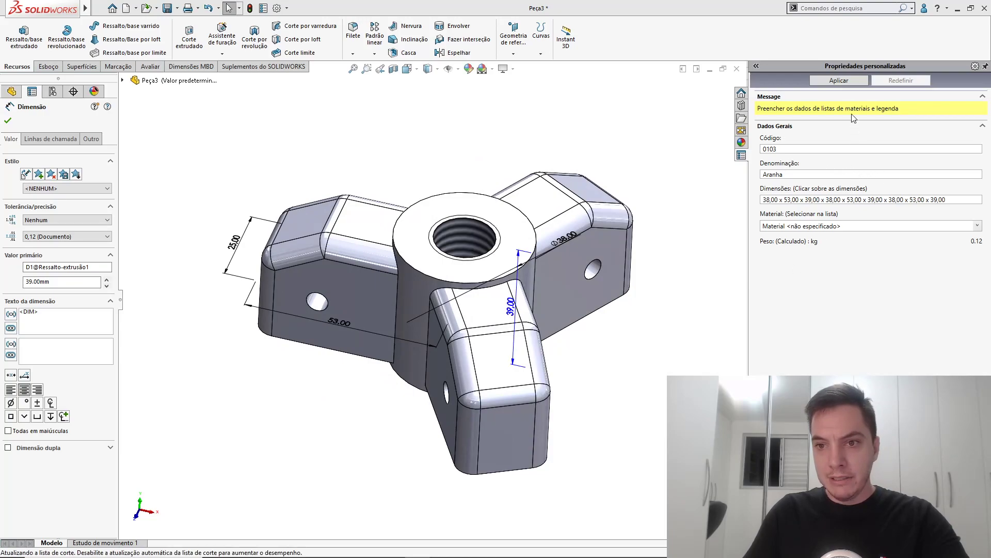
pyautogui.click(837, 81)
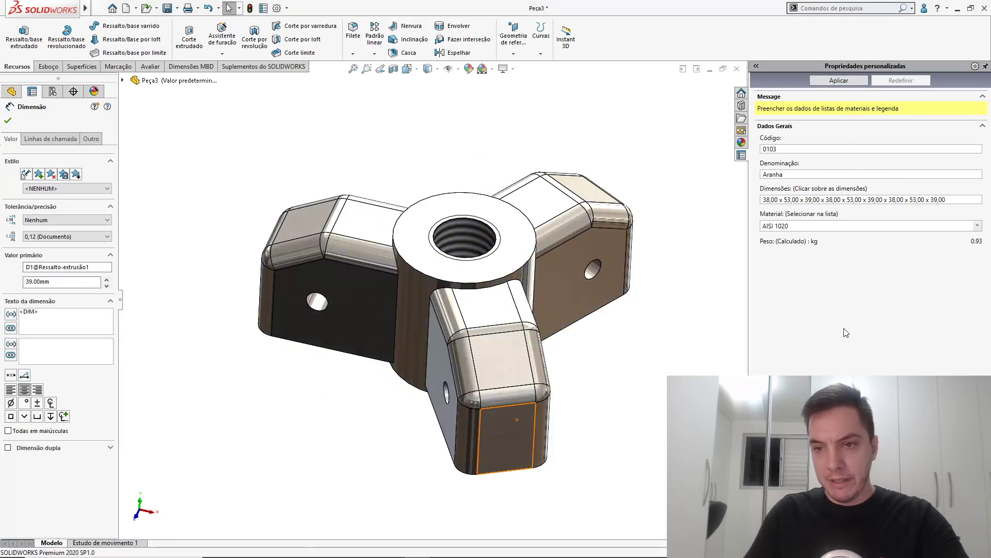
# Review the part's custom and configuration-specific properties in the file summary information.
pyautogui.click(263, 8)
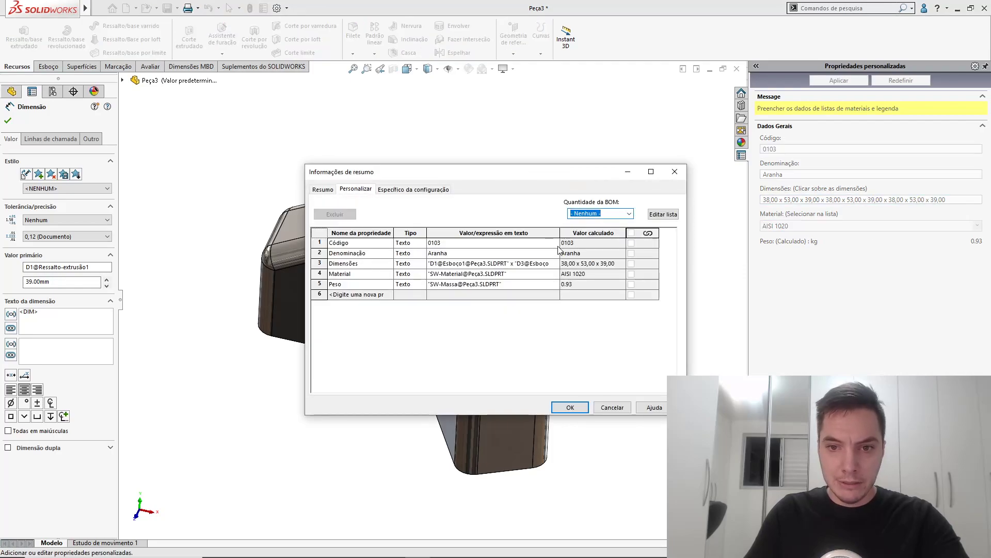
pyautogui.moveTo(559, 230)
pyautogui.mouseDown()
pyautogui.moveTo(663, 231)
pyautogui.moveTo(548, 232)
pyautogui.mouseUp()
pyautogui.click(401, 189)
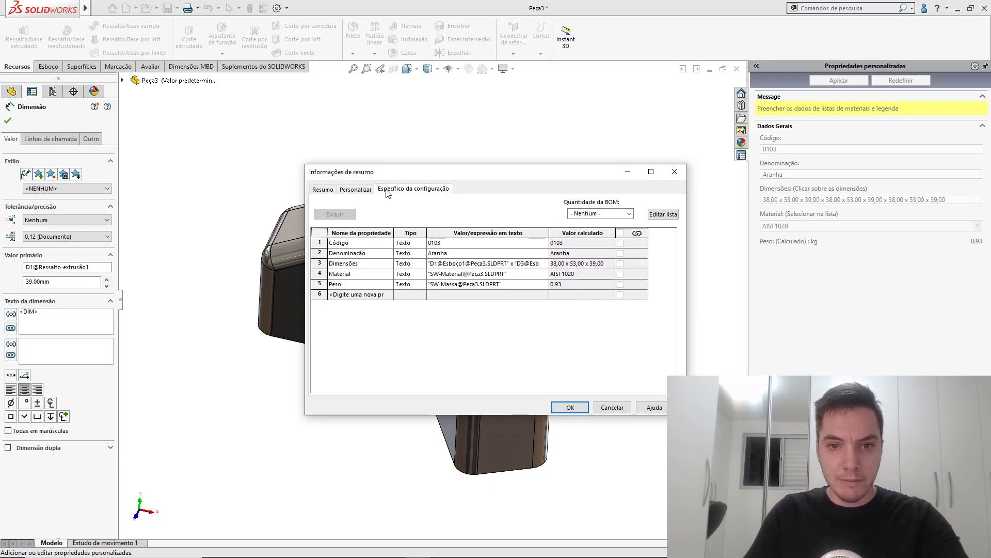
pyautogui.click(358, 189)
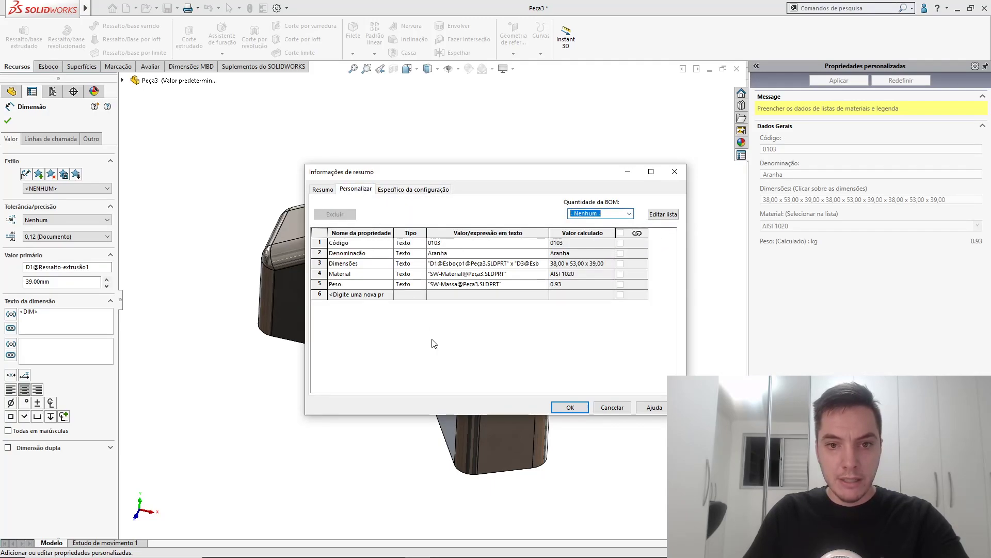
pyautogui.click(570, 406)
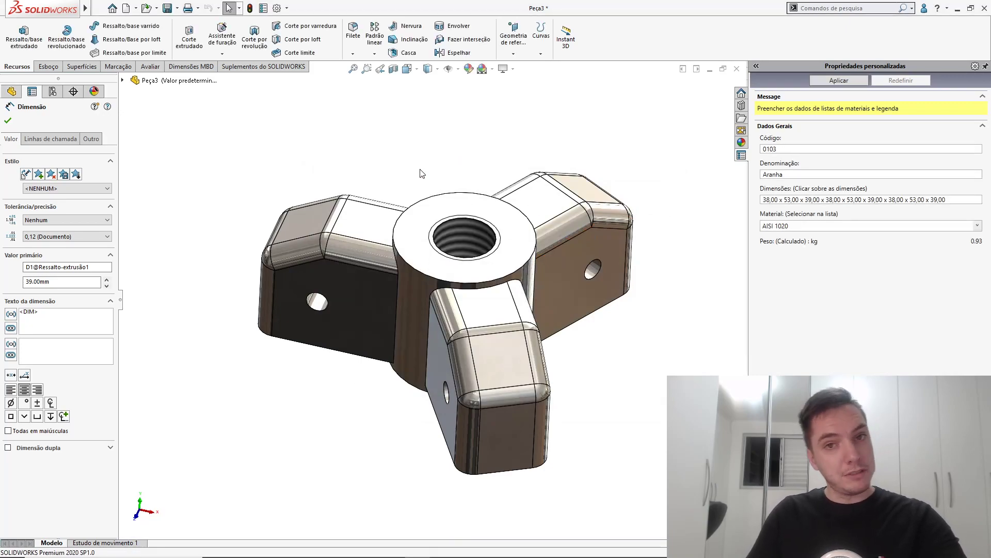
# Save the part as "Extrator - Aranha" in the "11 - Peças do extrator" folder.
pyautogui.click(401, 184)
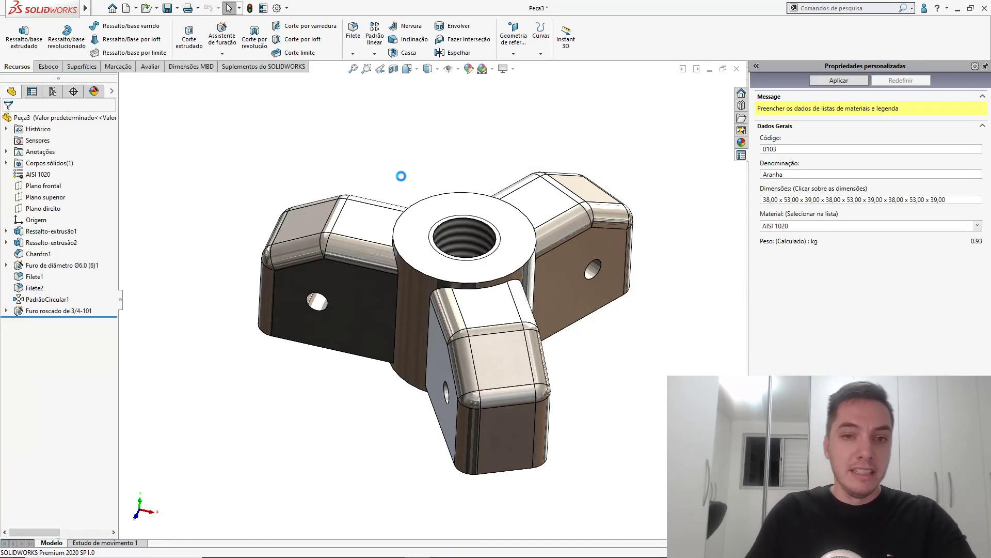
pyautogui.hotkey('ctrl', 's')
pyautogui.write('Ex')
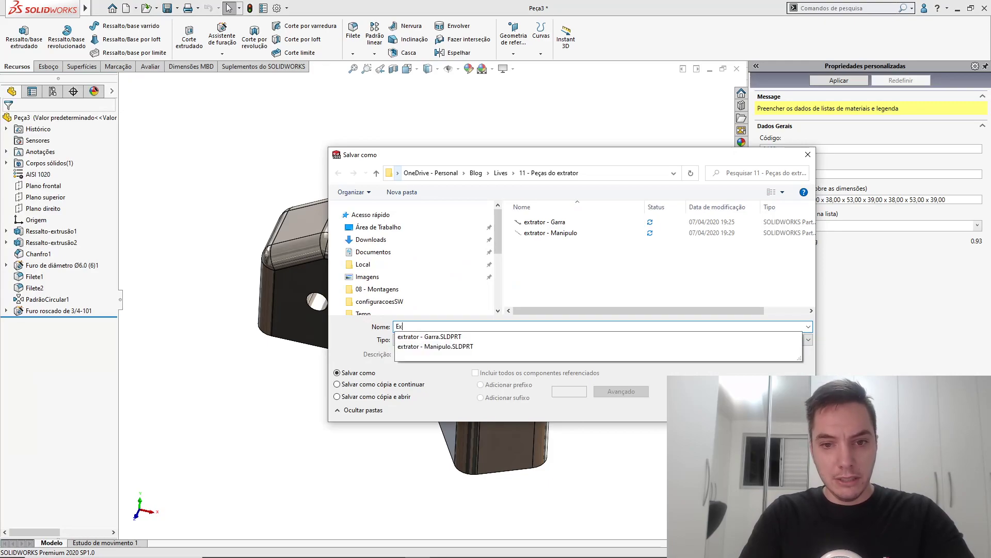
pyautogui.write('trator - ')
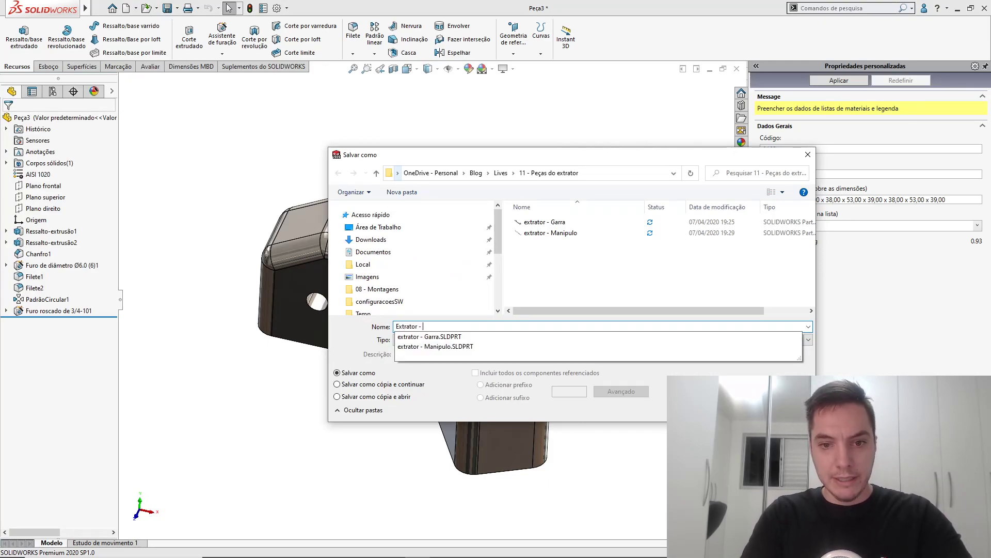
pyautogui.write('Aranh')
pyautogui.press('Return')
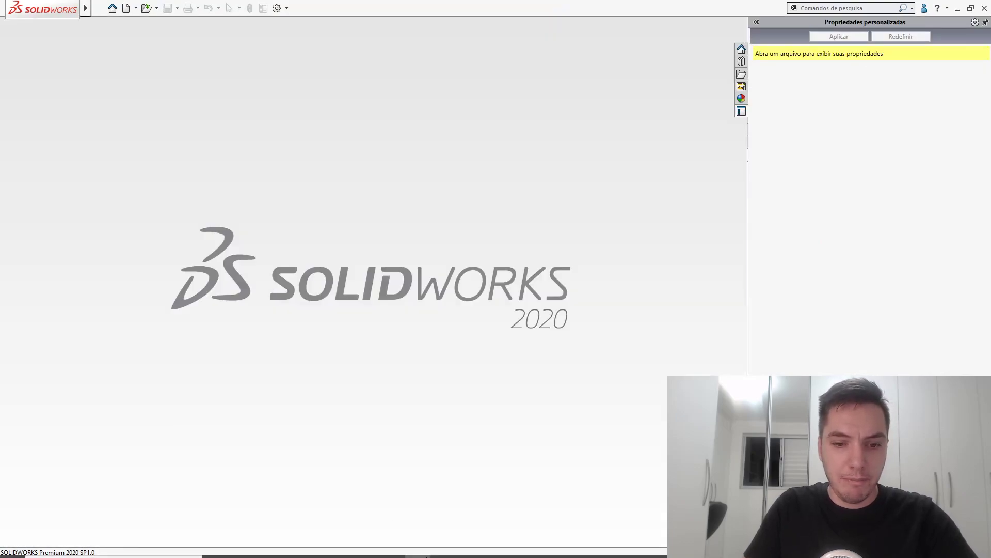
# Switch to the PowerPoint presentation and examine the dimensioned drawing of part 5 on slide 4.
pyautogui.click(396, 553)
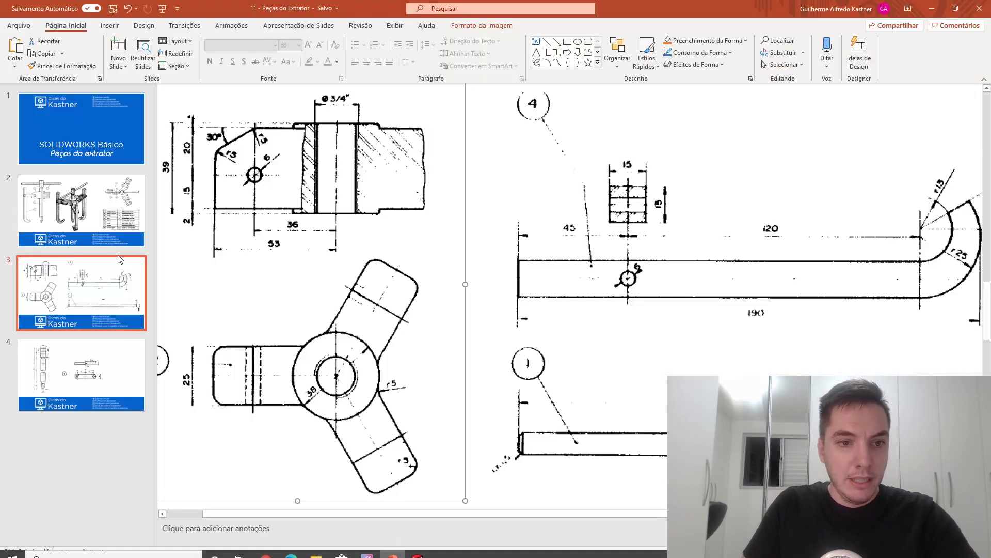
pyautogui.click(108, 368)
pyautogui.keyDown('ctrl'); pyautogui.scroll(-1, 671, 281); pyautogui.keyUp('ctrl')
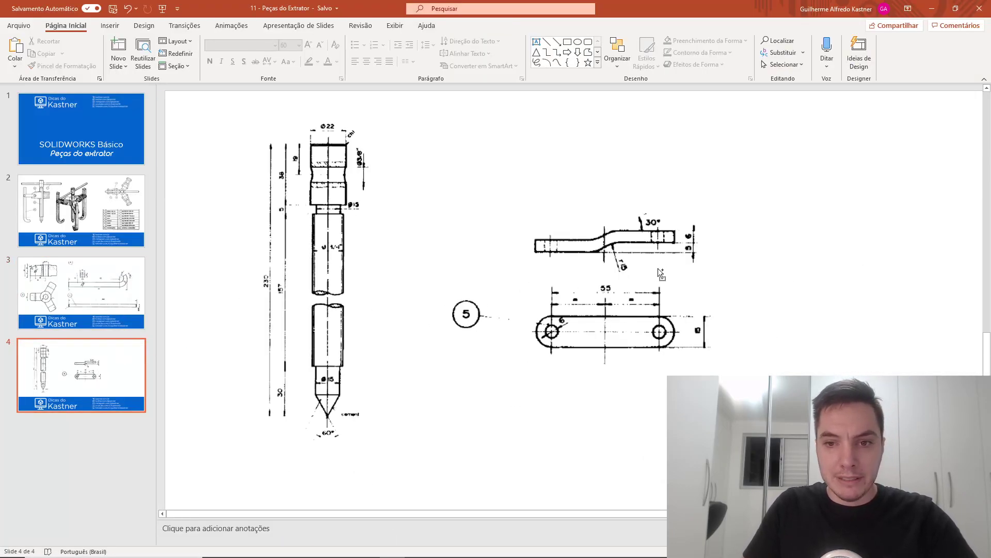
pyautogui.keyDown('ctrl'); pyautogui.scroll(3, 702, 292); pyautogui.keyUp('ctrl')
pyautogui.moveTo(712, 513); pyautogui.dragTo(787, 513)
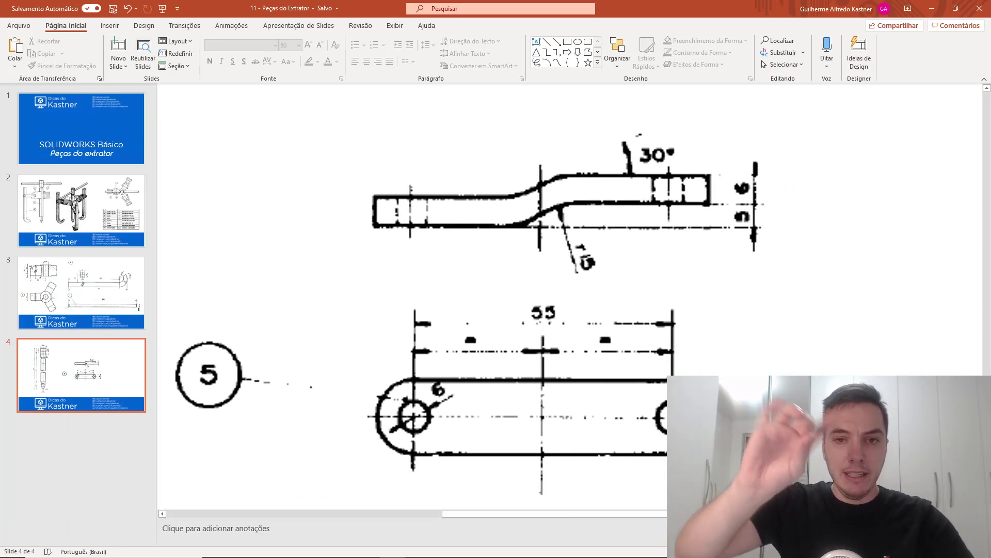
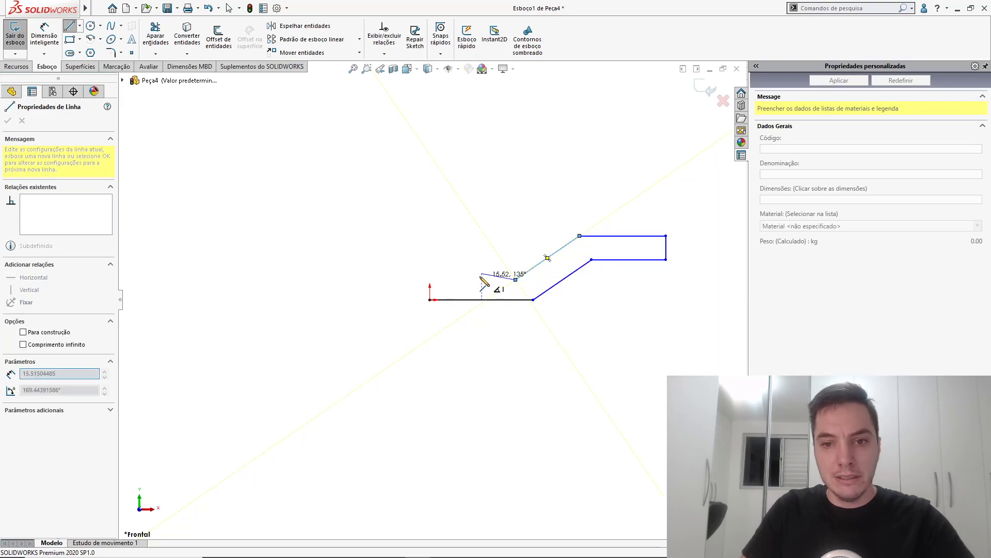
# Close the stepped profile with a horizontal line about 39 mm long from the upper sloped edge to above the origin.
pyautogui.click(515, 279)
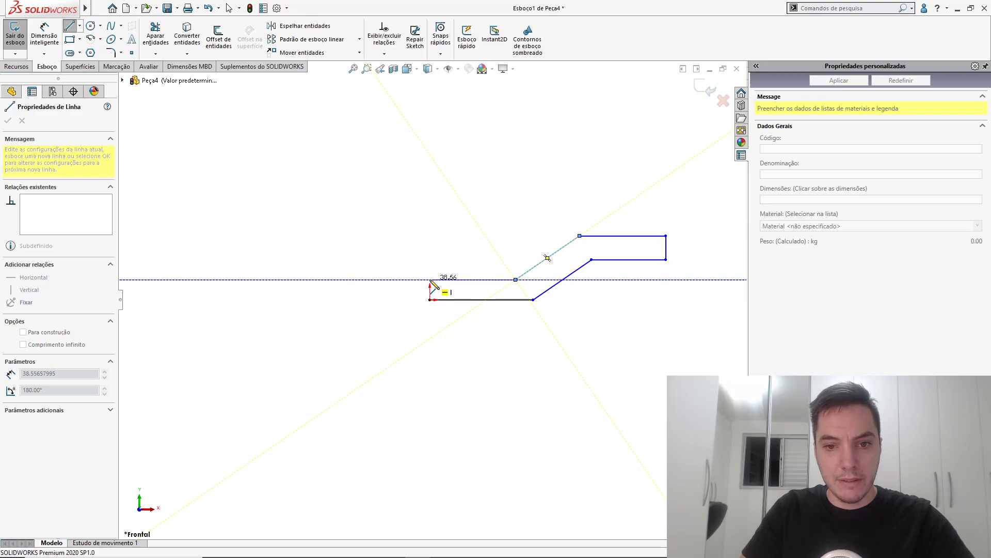
pyautogui.click(430, 280)
pyautogui.press('Escape')
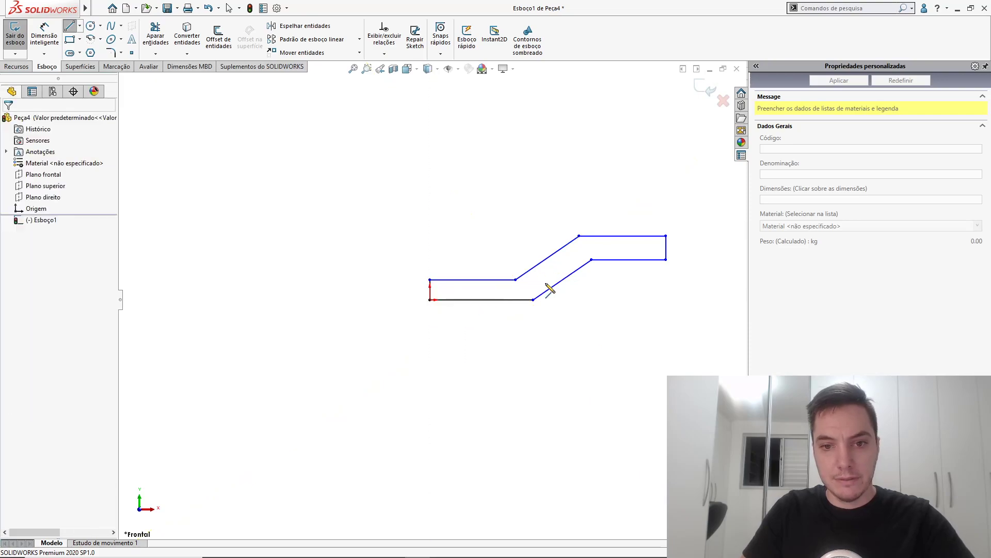
# Sketch a construction line about 12.8 mm long from the midpoint of the upper sloped edge to the lower sloped edge.
pyautogui.scroll(-3, 550, 289)
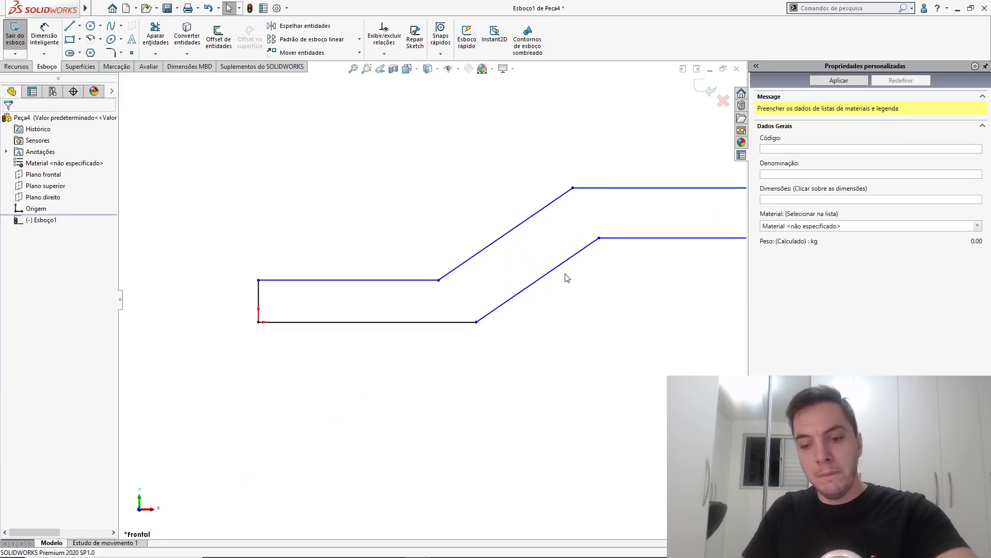
pyautogui.press('l')
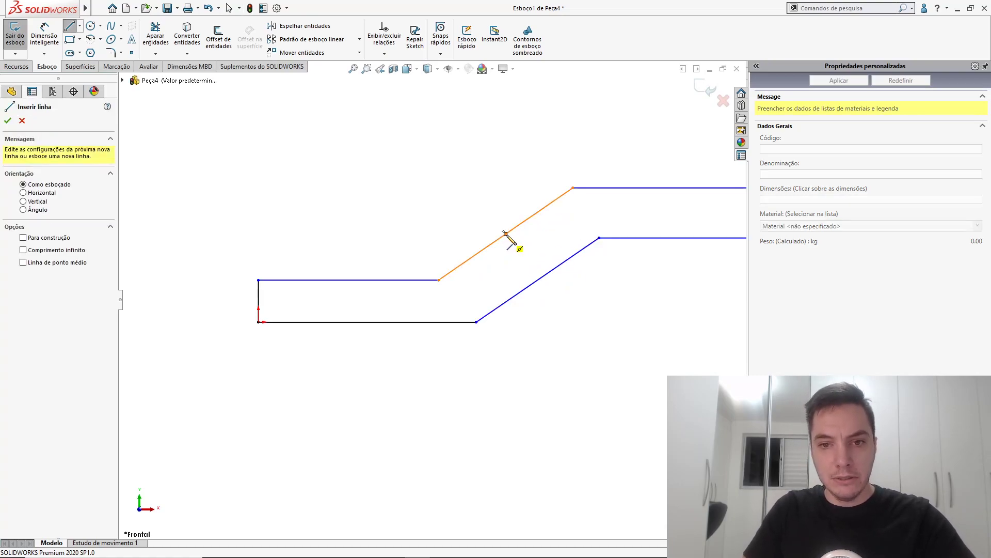
pyautogui.click(505, 233)
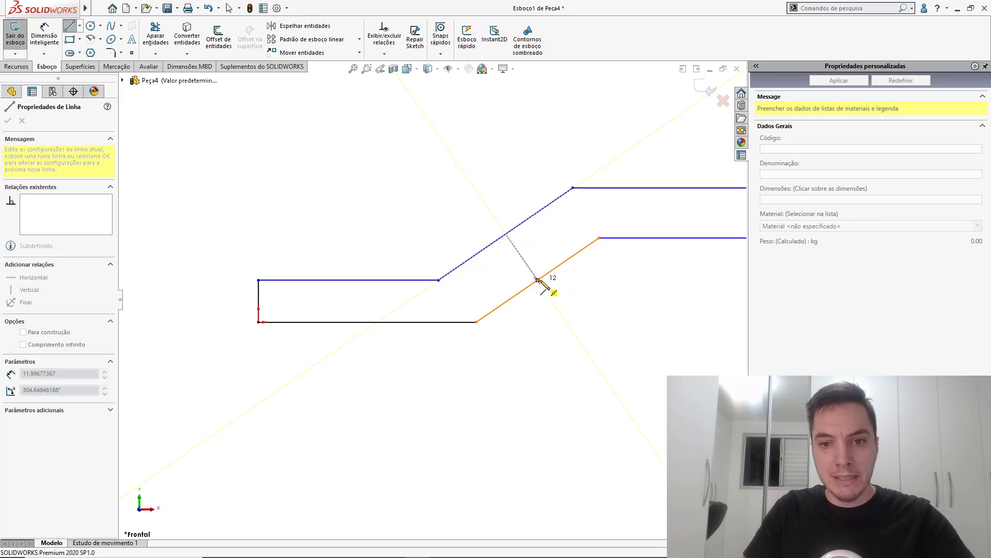
pyautogui.click(556, 269)
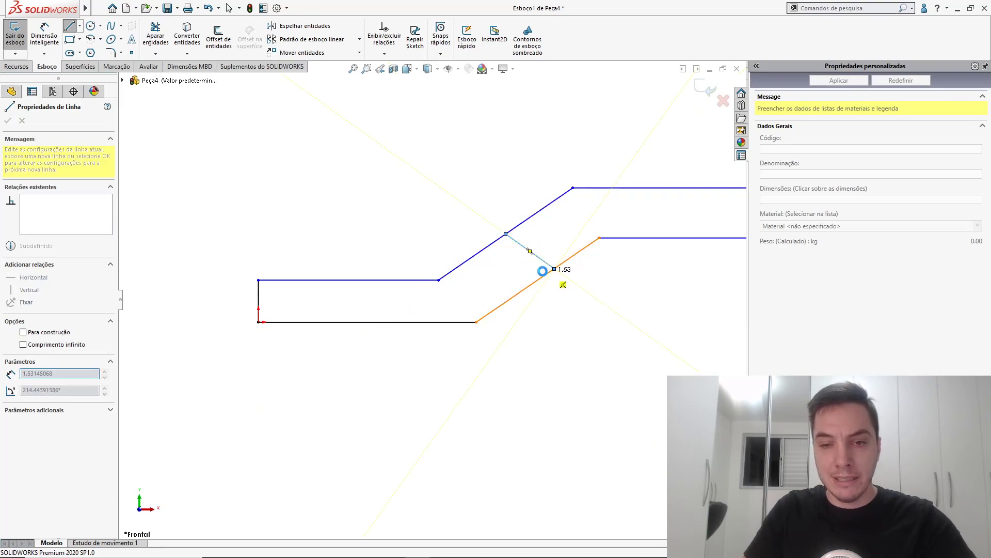
pyautogui.press('Escape')
pyautogui.click(547, 247)
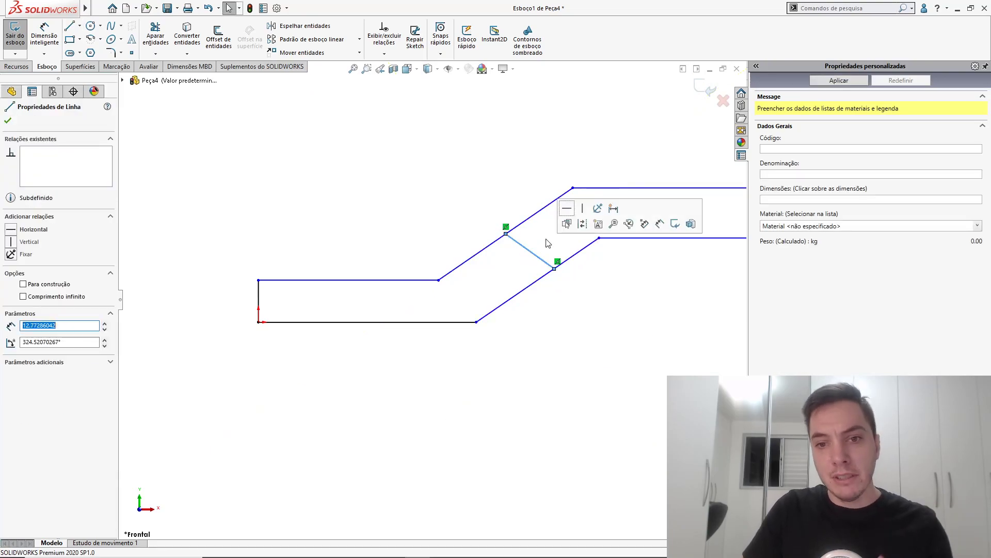
pyautogui.click(570, 224)
pyautogui.click(538, 240)
# Add a perpendicular relation between the construction line and the upper sloped edge.
pyautogui.scroll(2, 539, 237)
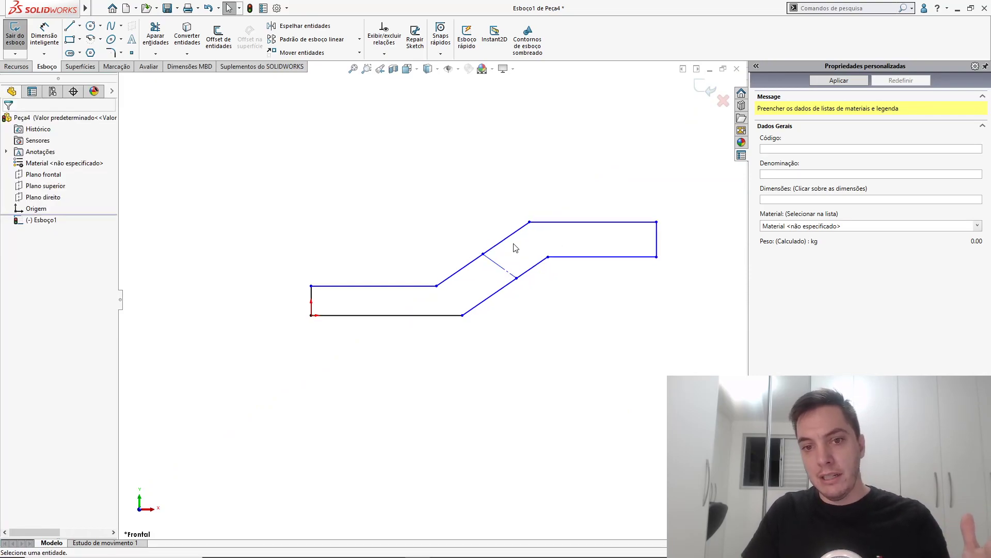
pyautogui.scroll(-2, 515, 244)
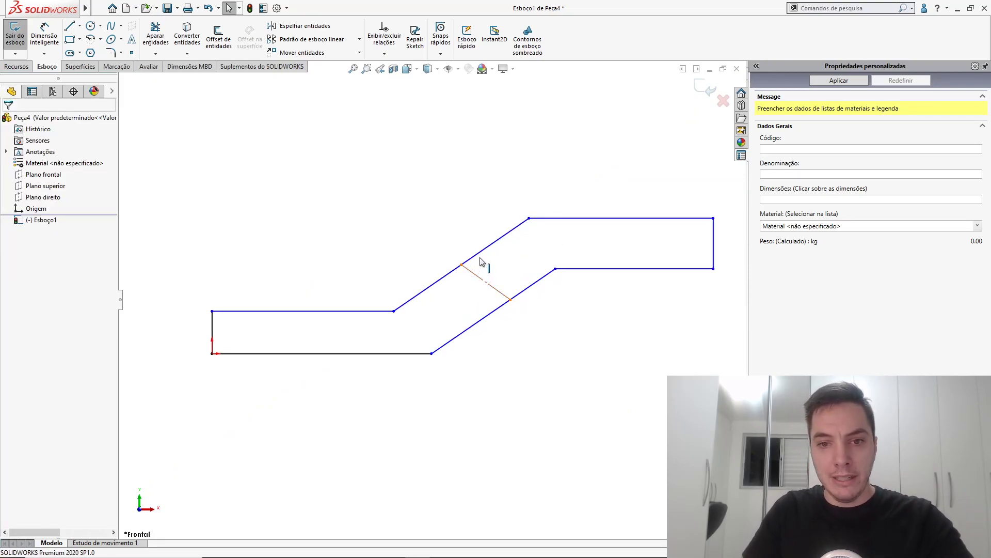
pyautogui.click(481, 262)
pyautogui.click(481, 253)
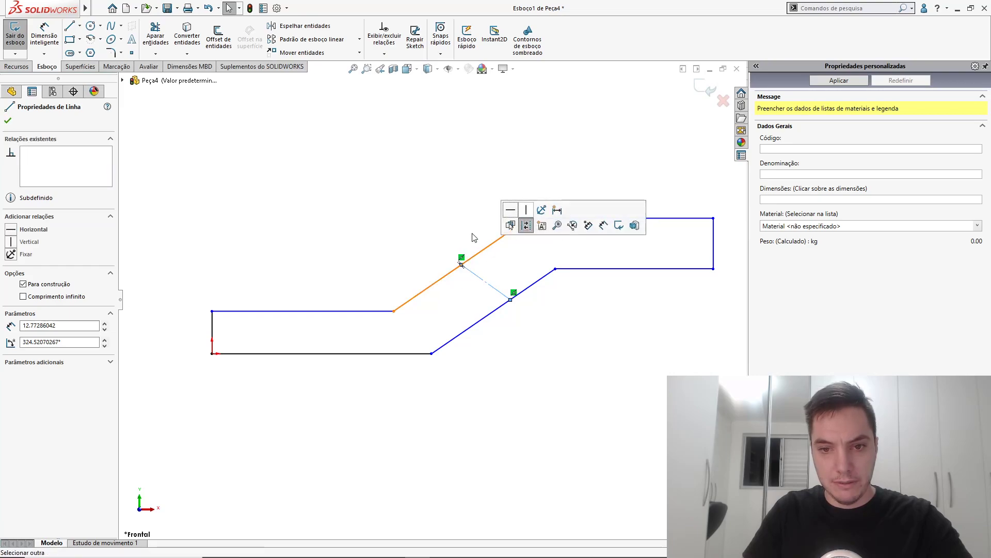
pyautogui.click(527, 224)
pyautogui.click(474, 276)
pyautogui.click(477, 273)
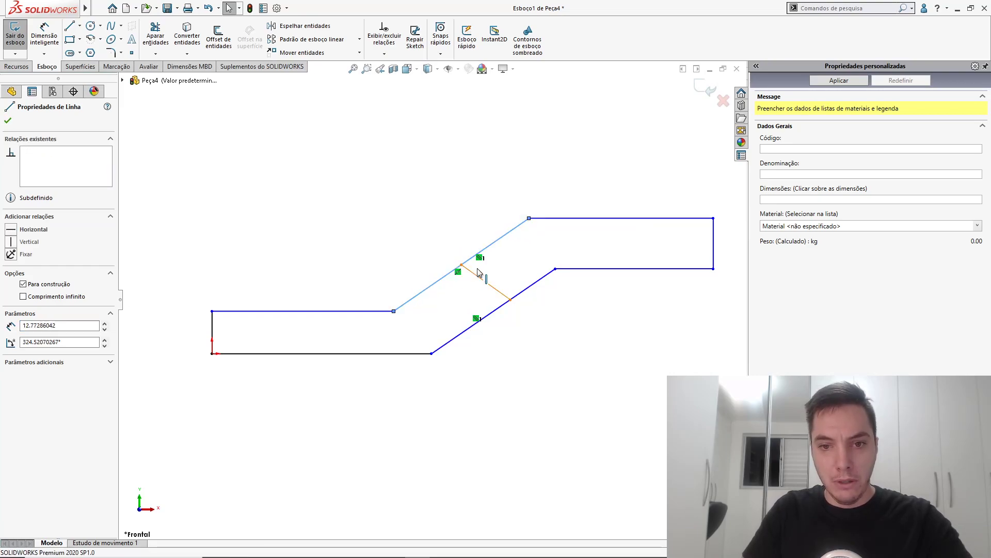
pyautogui.keyDown('ctrl'); pyautogui.click(480, 256); pyautogui.keyUp('ctrl')
pyautogui.click(519, 226)
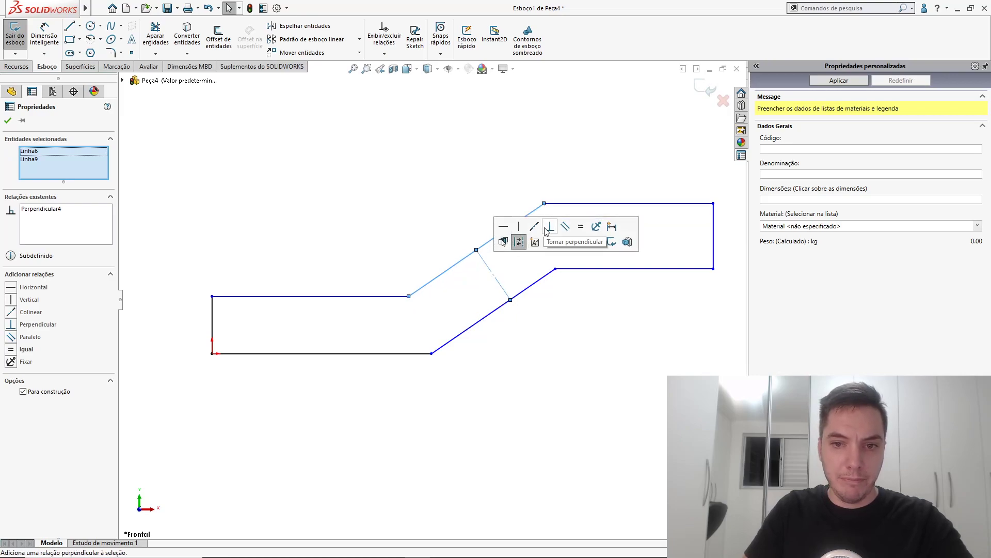
pyautogui.press('Escape')
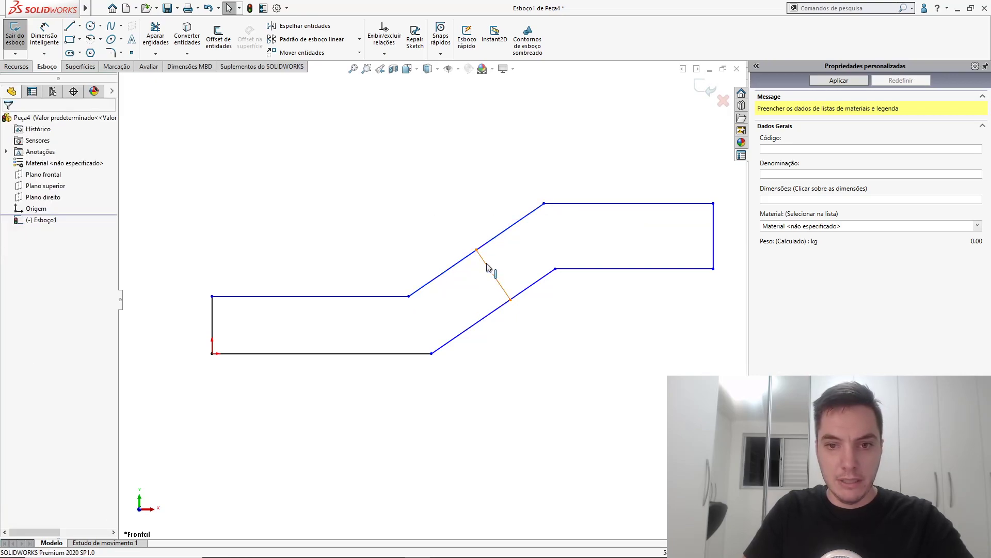
# Add an equal-length relation between the construction line and the profile's vertical end edge farthest from the origin.
pyautogui.click(714, 259)
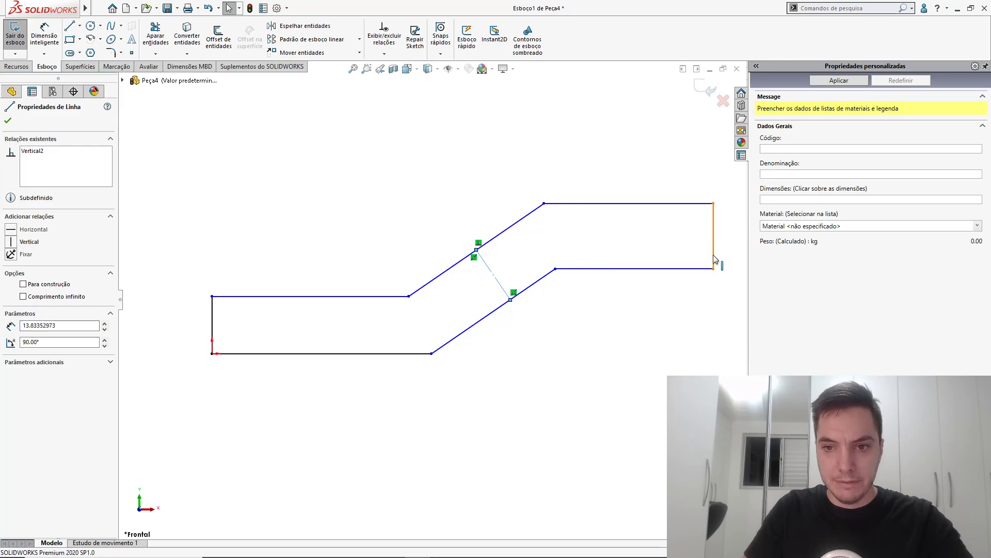
pyautogui.keyDown('ctrl'); pyautogui.click(721, 220); pyautogui.keyUp('ctrl')
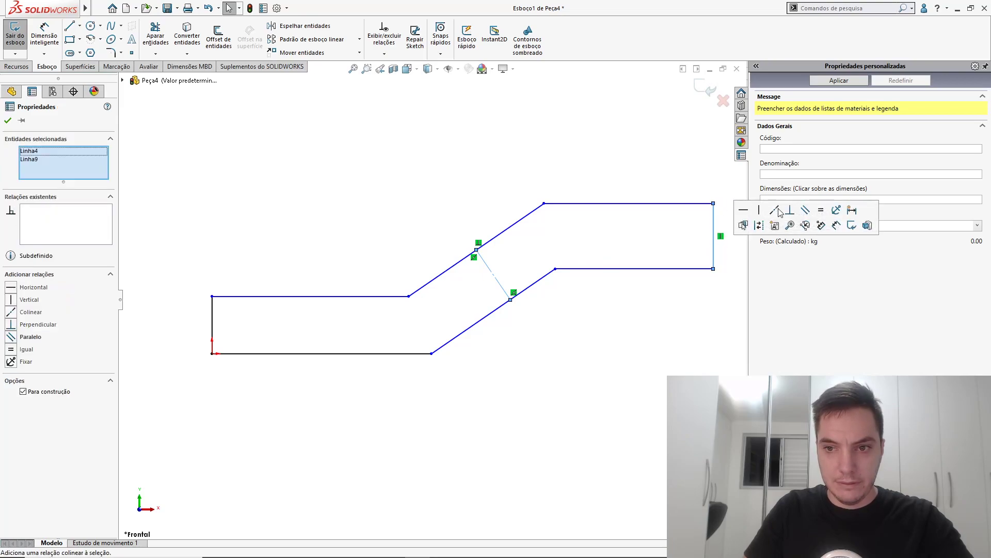
pyautogui.click(811, 215)
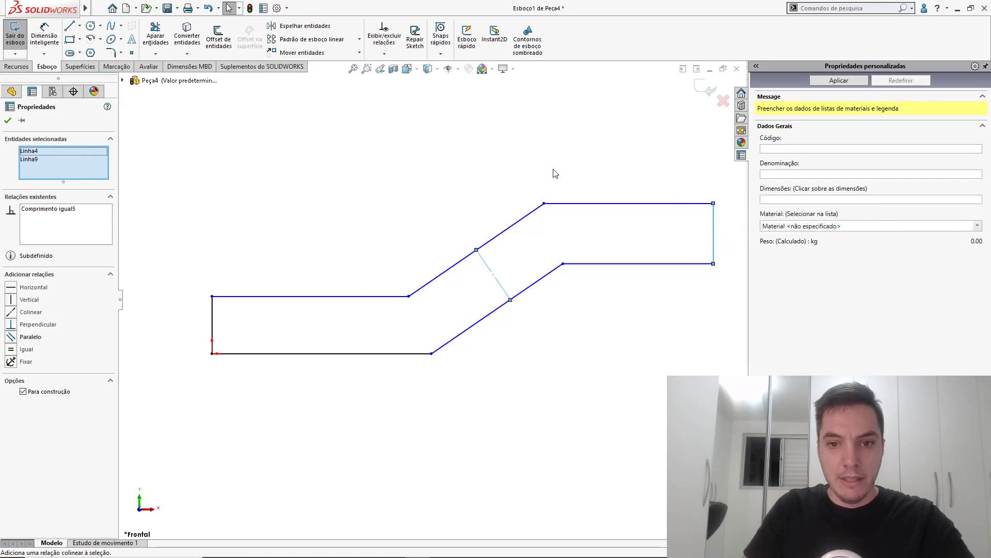
pyautogui.click(476, 232)
pyautogui.scroll(-2, 480, 279)
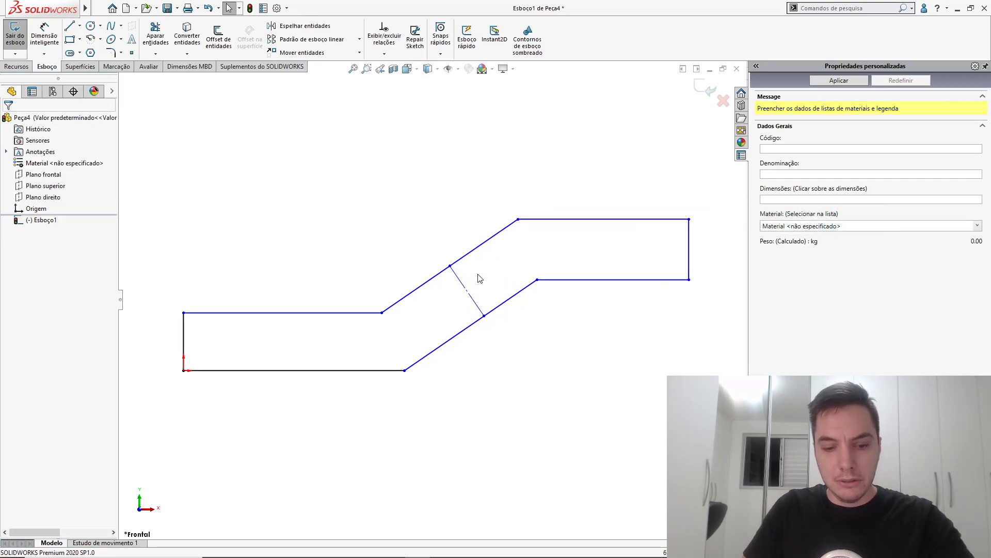
# Undo the equal and perpendicular relations on the line joining the sloped edges, and set that line as construction geometry.
pyautogui.hotkey('ctrl', 'z')
pyautogui.hotkey('ctrl', 'z')
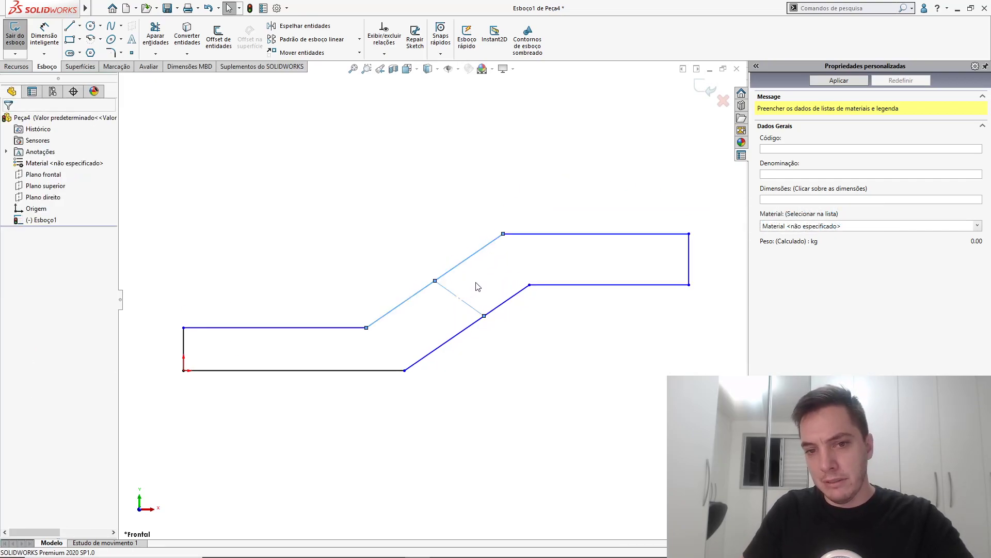
pyautogui.click(447, 296)
pyautogui.click(440, 284)
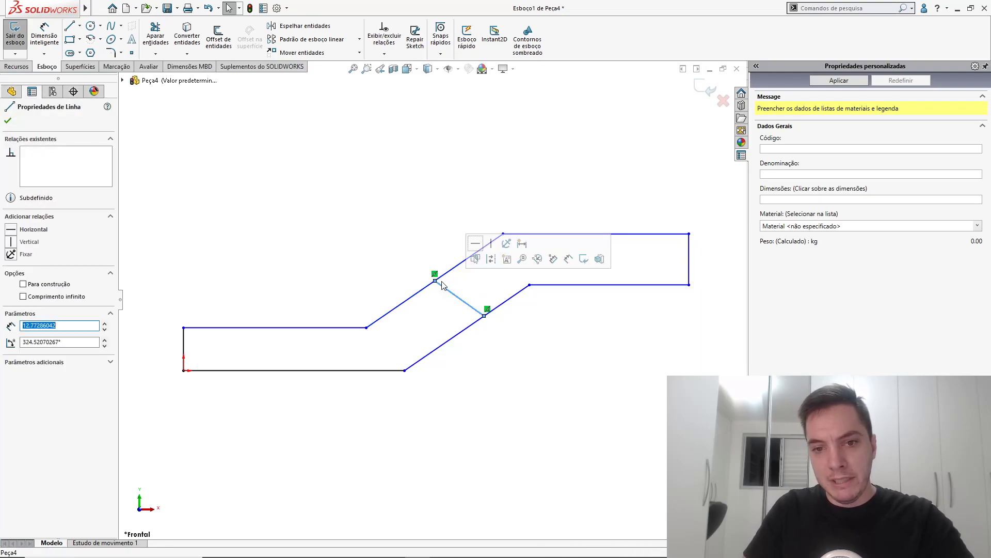
pyautogui.click(492, 259)
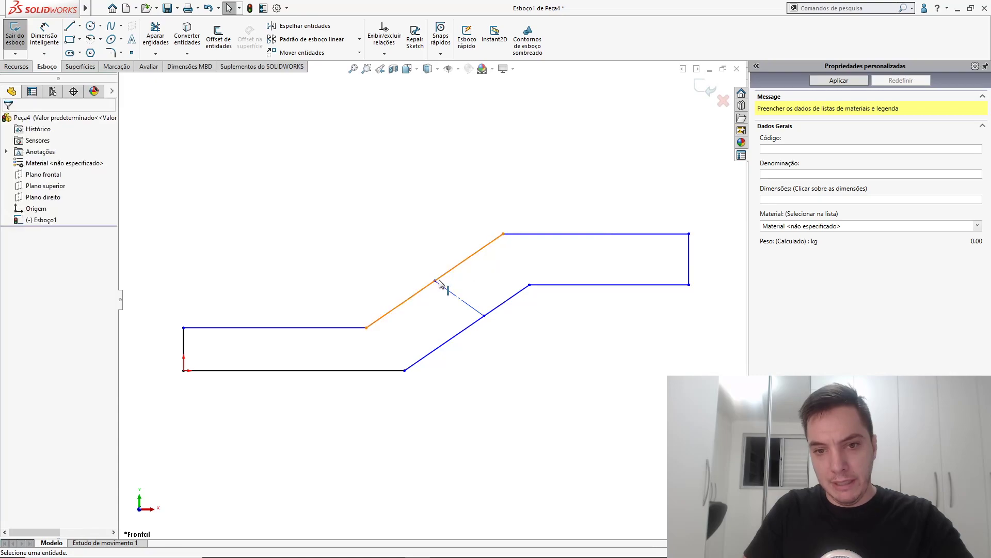
# Add a perpendicular relation between the construction line and the upper sloped edge, and shift that edge toward the origin.
pyautogui.click(447, 277)
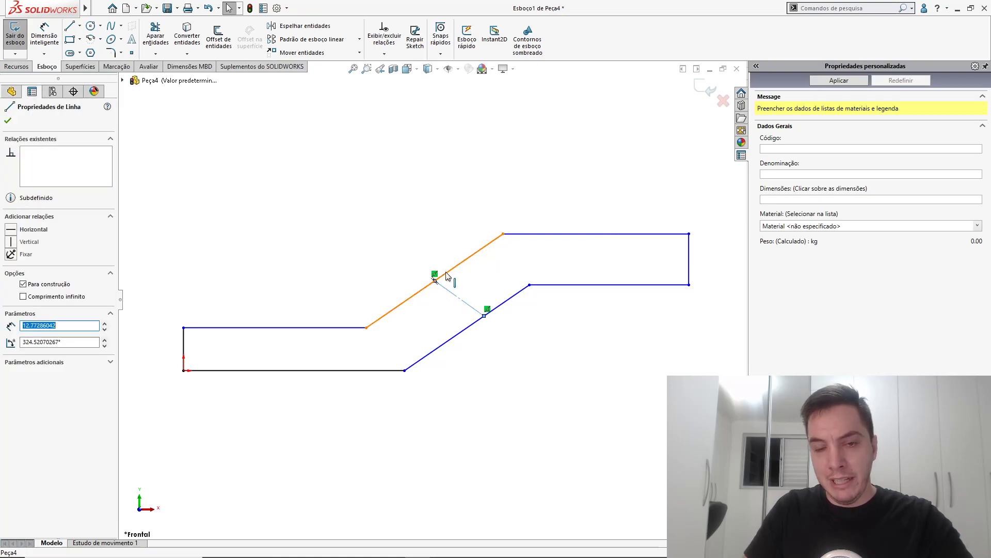
pyautogui.keyDown('ctrl'); pyautogui.click(454, 274); pyautogui.keyUp('ctrl')
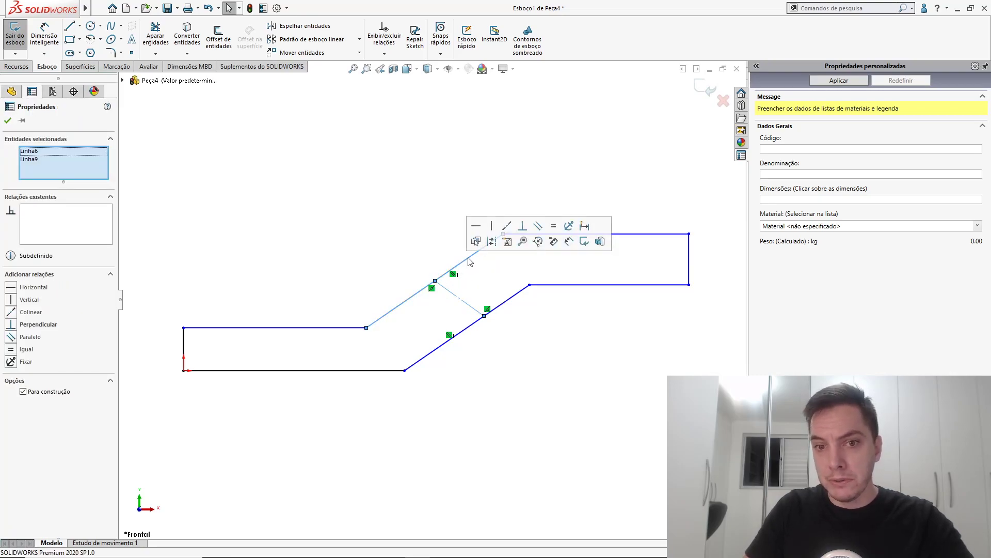
pyautogui.click(522, 226)
pyautogui.click(454, 239)
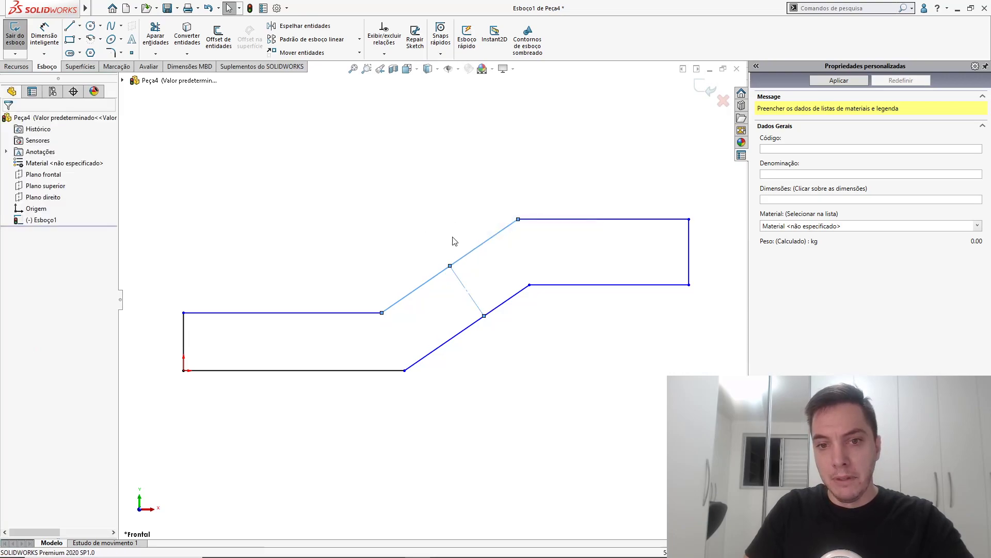
pyautogui.moveTo(447, 218); pyautogui.dragTo(393, 265)
pyautogui.click(397, 261)
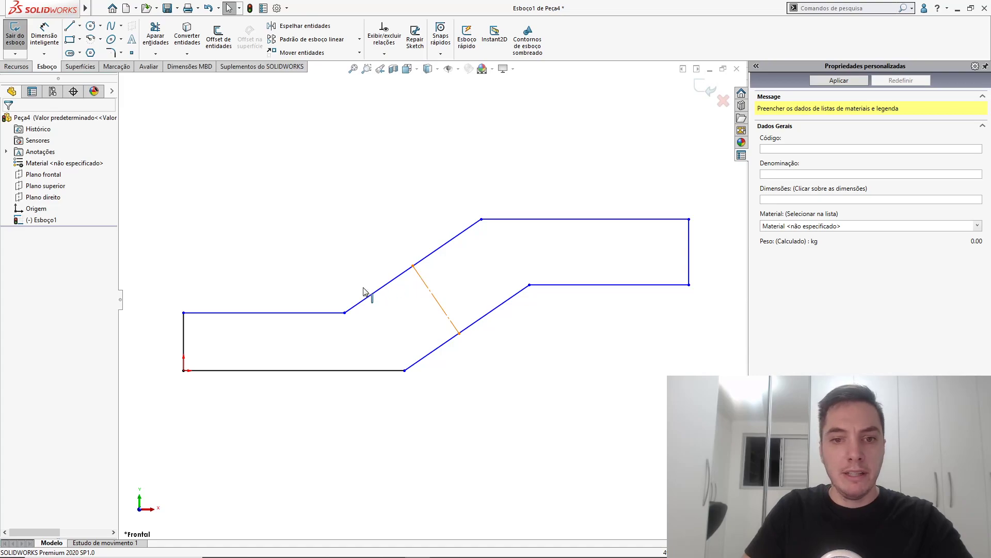
# Make the two vertical end edges and the construction line equal in length.
pyautogui.click(183, 324)
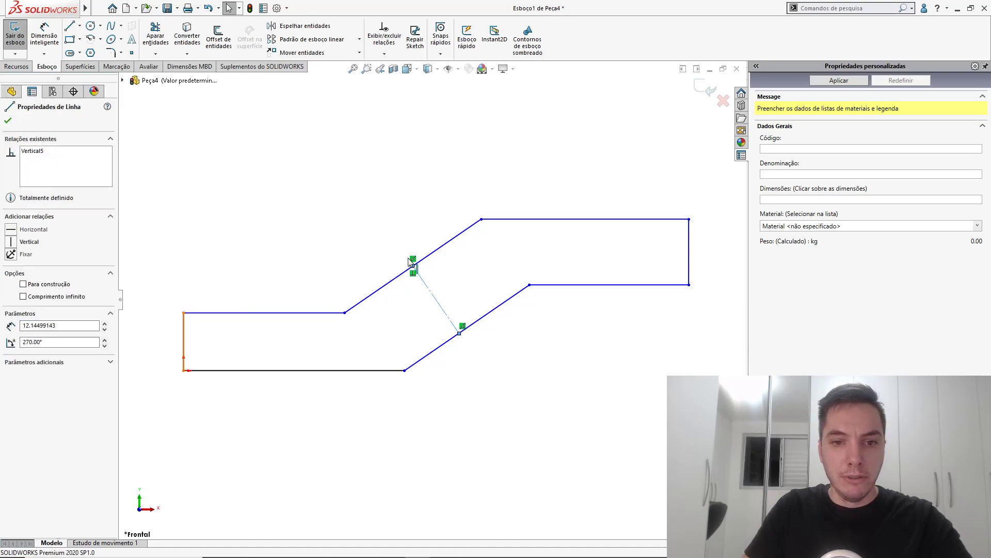
pyautogui.keyDown('ctrl'); pyautogui.click(689, 237); pyautogui.keyUp('ctrl')
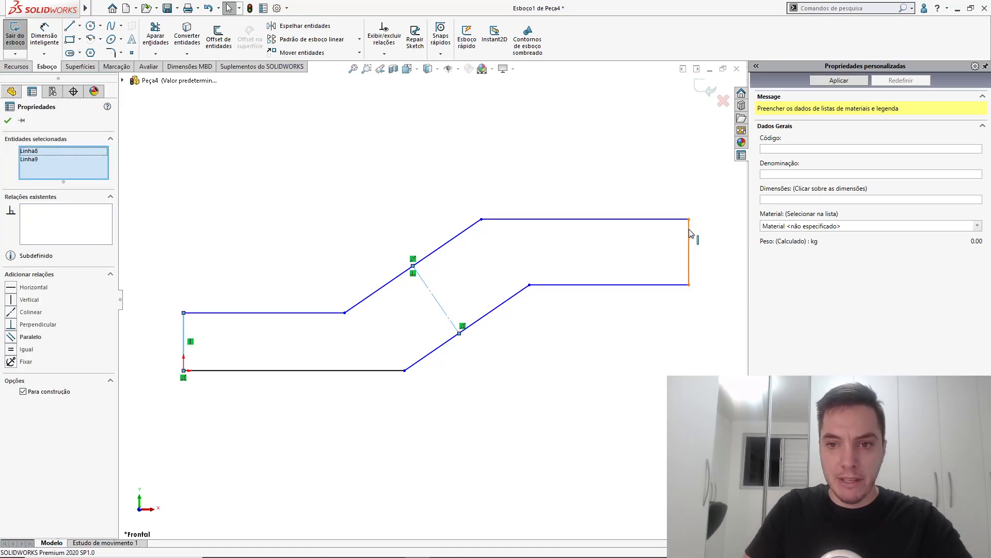
pyautogui.click(690, 234)
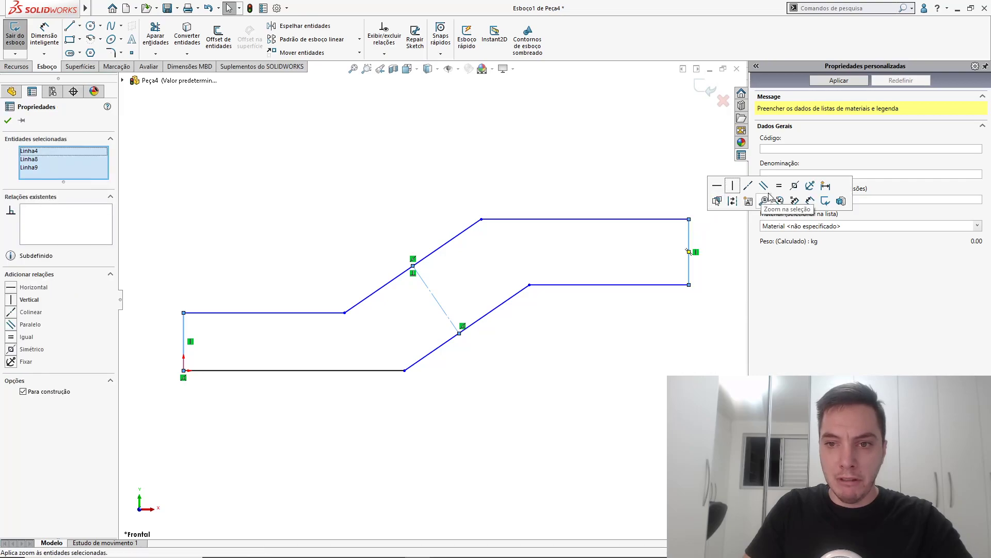
pyautogui.click(779, 188)
pyautogui.press('Escape')
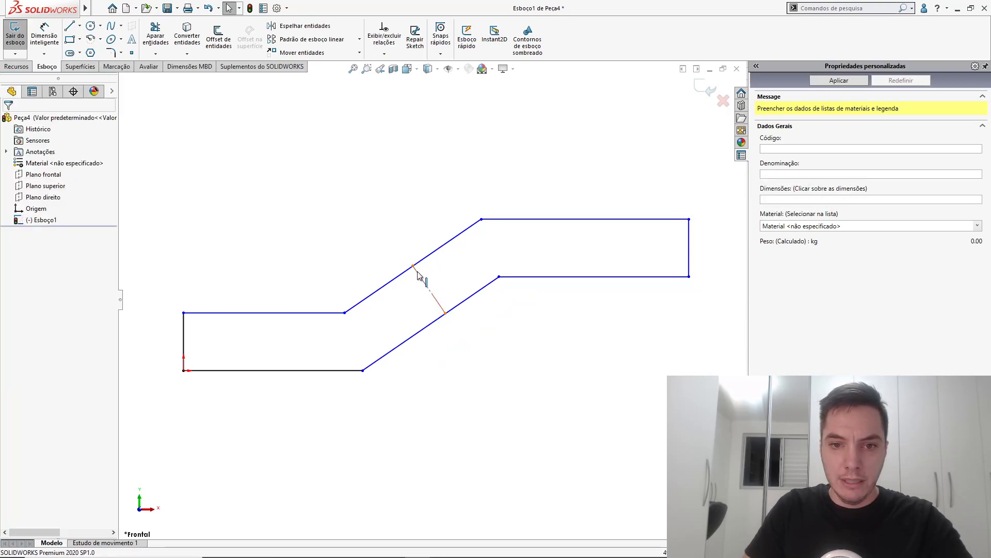
# Check the construction line's relations and shift the upper horizontal edge above the origin slightly downward to test the common thickness.
pyautogui.click(427, 266)
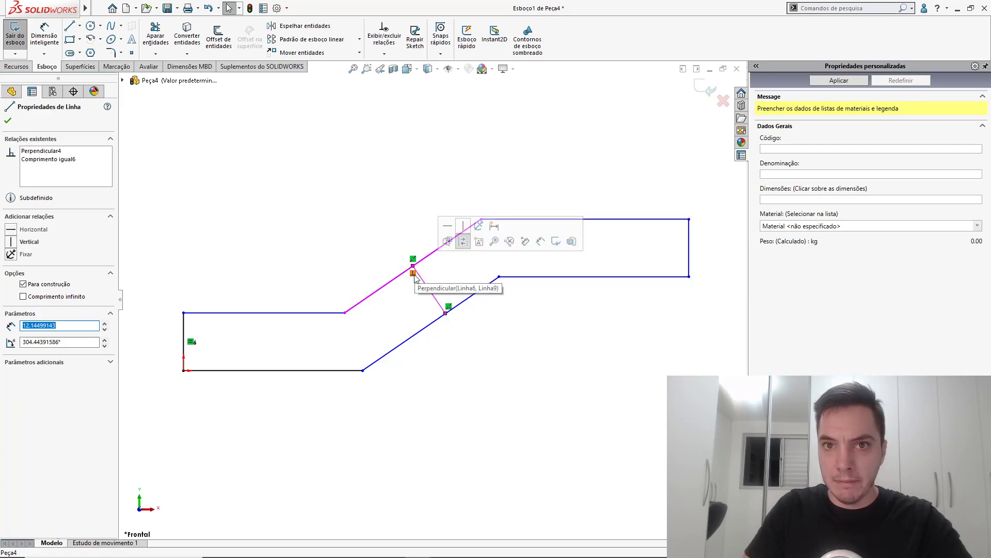
pyautogui.click(348, 261)
pyautogui.scroll(3, 354, 262)
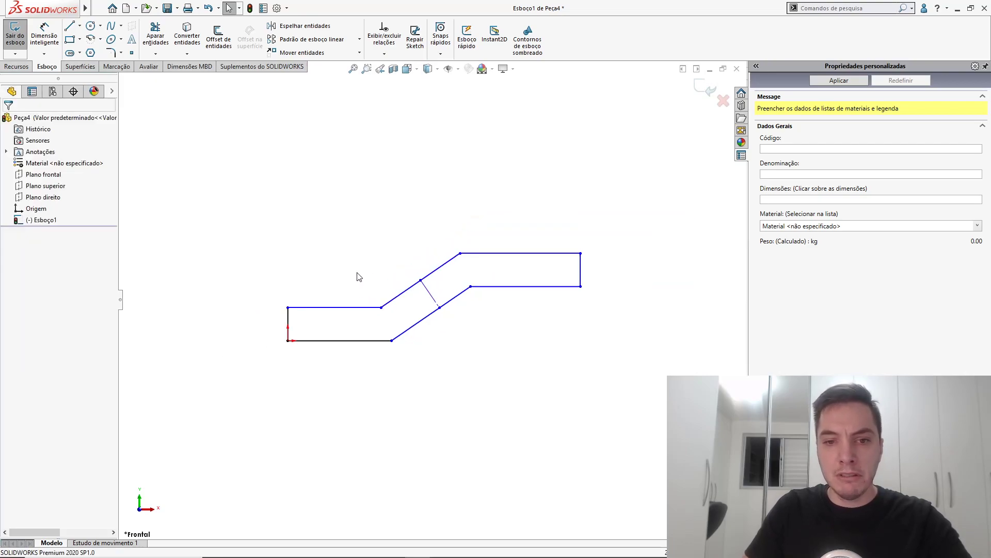
pyautogui.scroll(-3, 366, 308)
pyautogui.moveTo(371, 313)
pyautogui.mouseDown()
pyautogui.moveTo(356, 256)
pyautogui.moveTo(372, 315)
pyautogui.mouseUp()
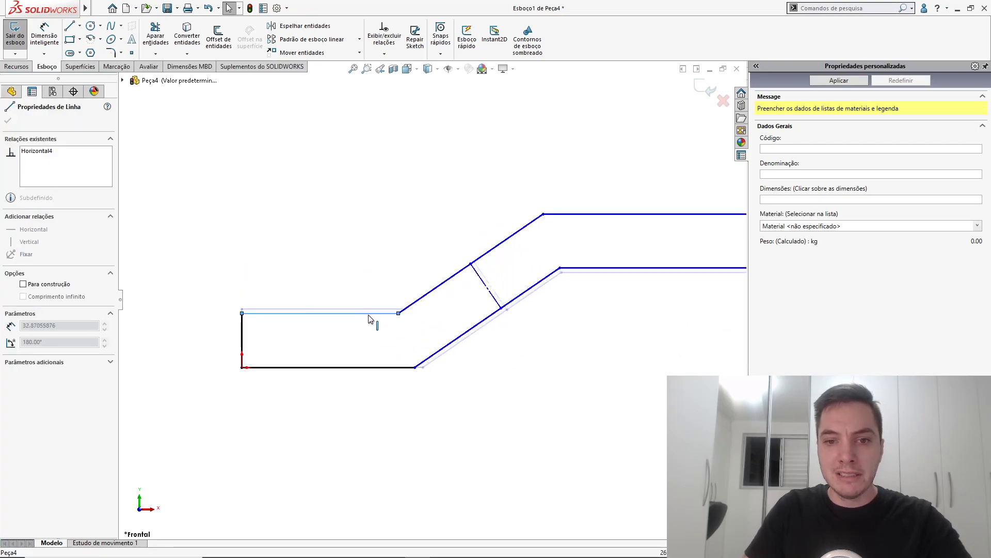
pyautogui.click(348, 286)
pyautogui.scroll(3, 417, 307)
pyautogui.scroll(-3, 427, 296)
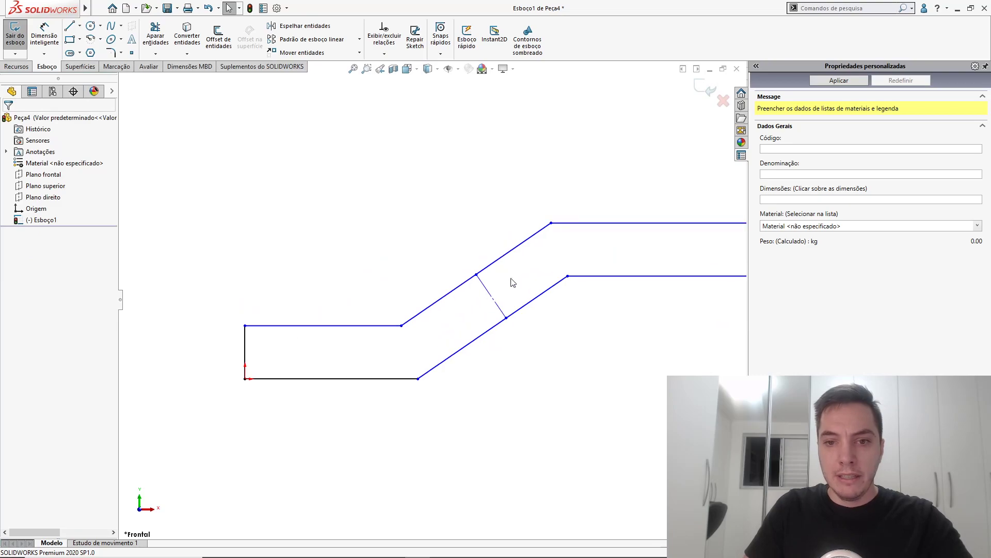
# Move the lower edge's upper bend to about X 70.4, Y 13.9, and raise the upper edge's upper bend to about X 70.7, Y 36.2.
pyautogui.moveTo(579, 298)
pyautogui.mouseDown()
pyautogui.moveTo(594, 317)
pyautogui.moveTo(475, 331)
pyautogui.mouseUp()
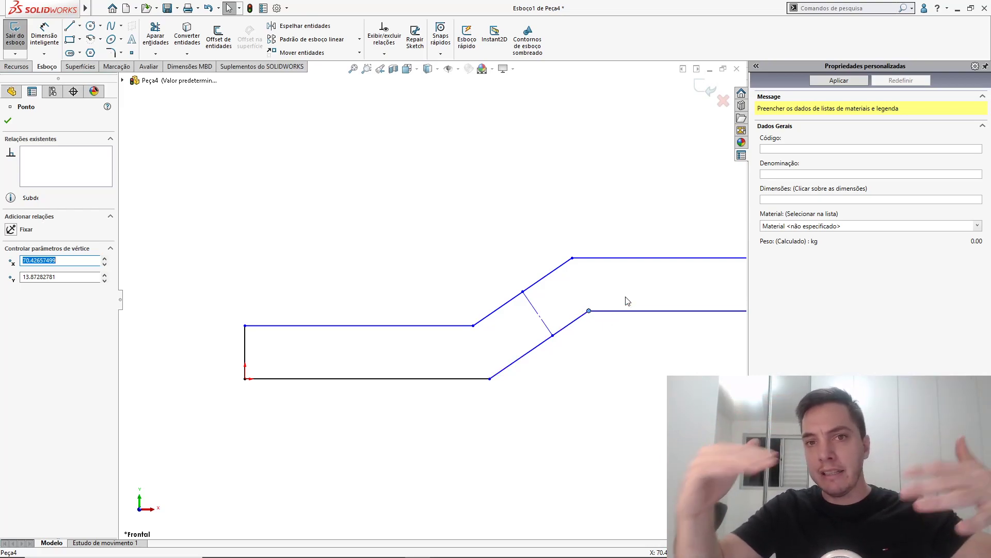
pyautogui.click(616, 310)
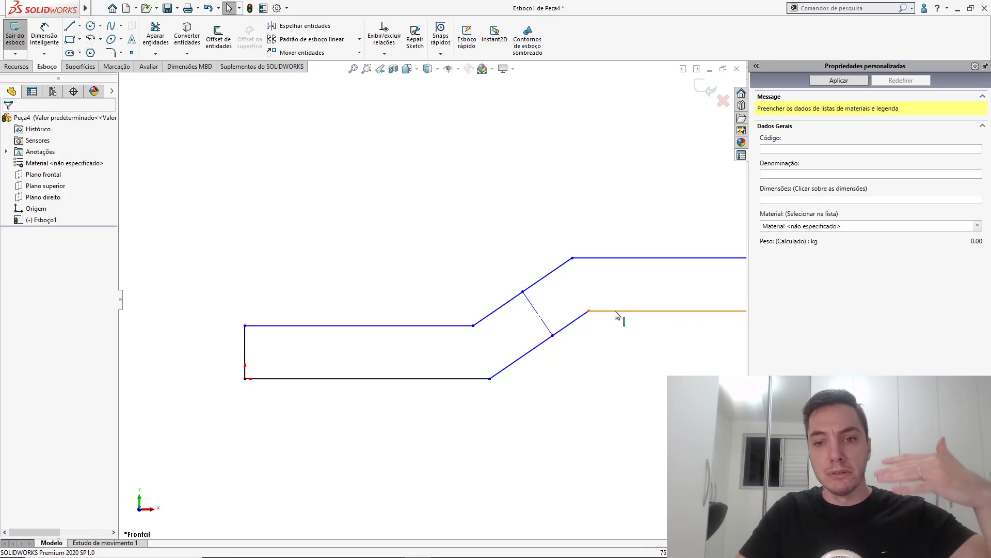
pyautogui.click(616, 312)
pyautogui.press('f')
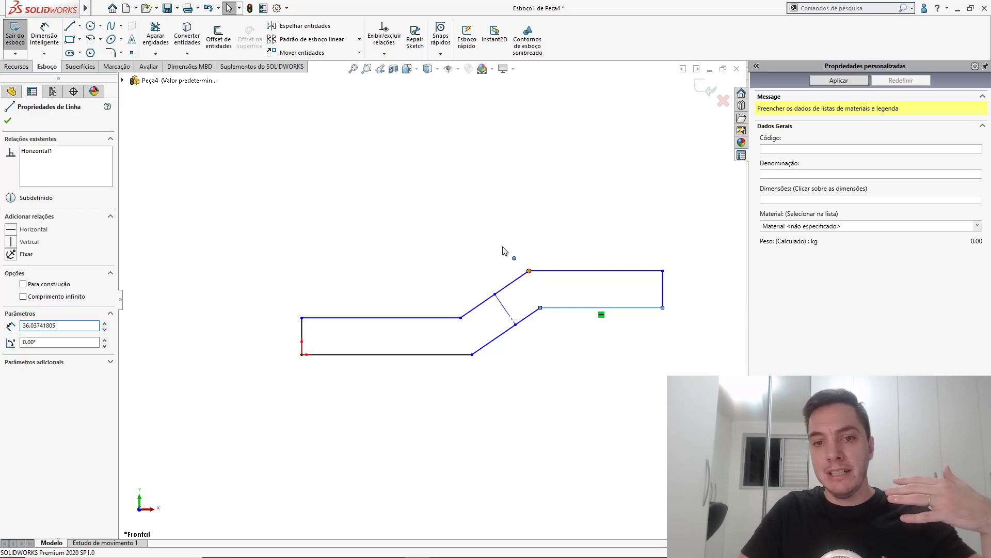
pyautogui.moveTo(503, 250)
pyautogui.mouseDown()
pyautogui.moveTo(487, 236)
pyautogui.moveTo(511, 236)
pyautogui.moveTo(543, 170)
pyautogui.moveTo(500, 190)
pyautogui.moveTo(550, 221)
pyautogui.moveTo(499, 209)
pyautogui.moveTo(552, 222)
pyautogui.moveTo(518, 205)
pyautogui.moveTo(542, 231)
pyautogui.mouseUp()
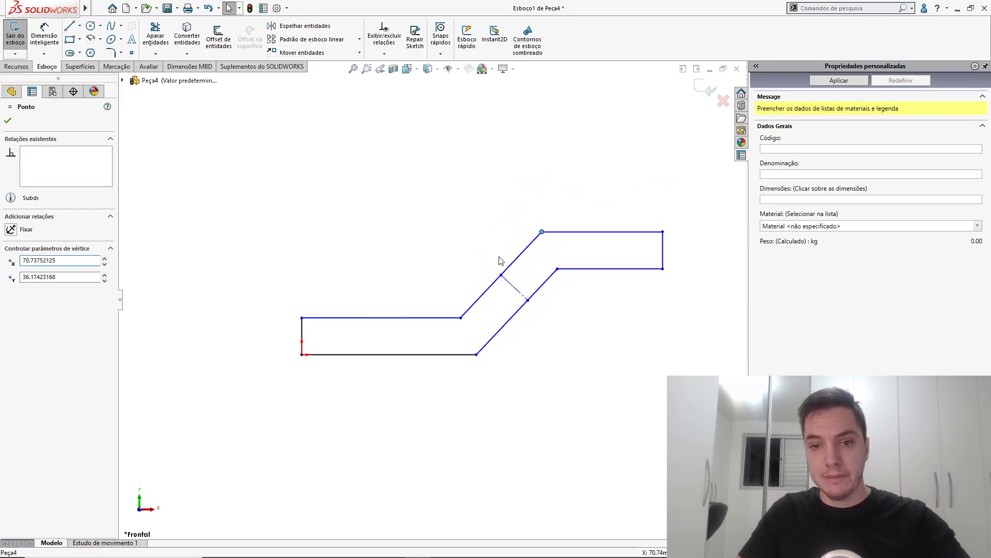
pyautogui.click(550, 308)
# Dimension the vertical end edge at the origin as 6 mm.
pyautogui.scroll(-2, 549, 308)
pyautogui.scroll(2, 509, 326)
pyautogui.scroll(-3, 370, 313)
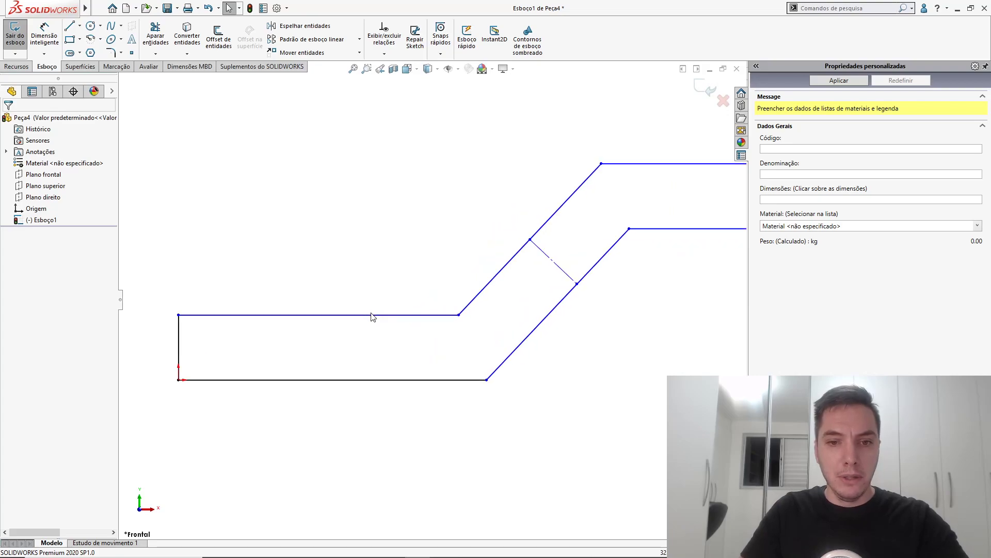
pyautogui.scroll(3, 371, 315)
pyautogui.press('s')
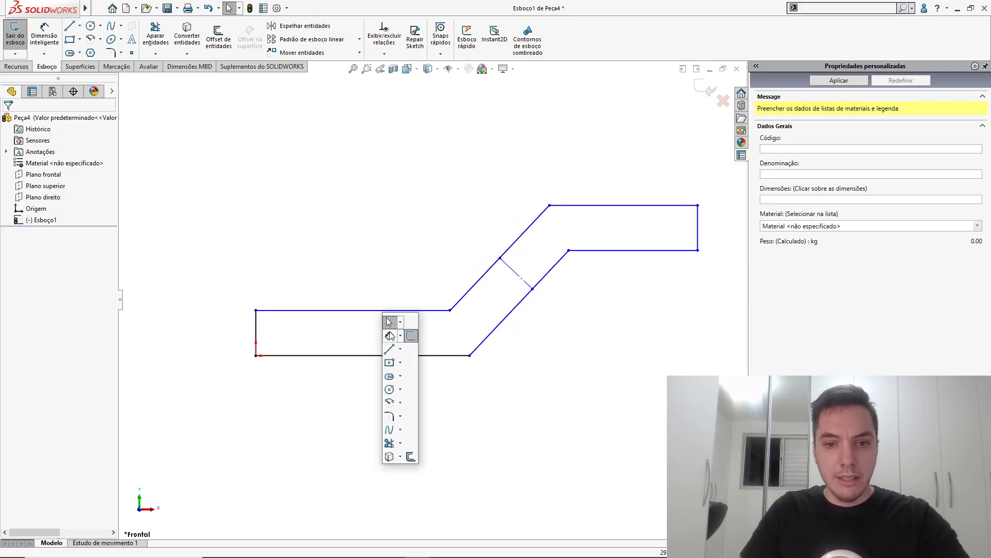
pyautogui.click(390, 335)
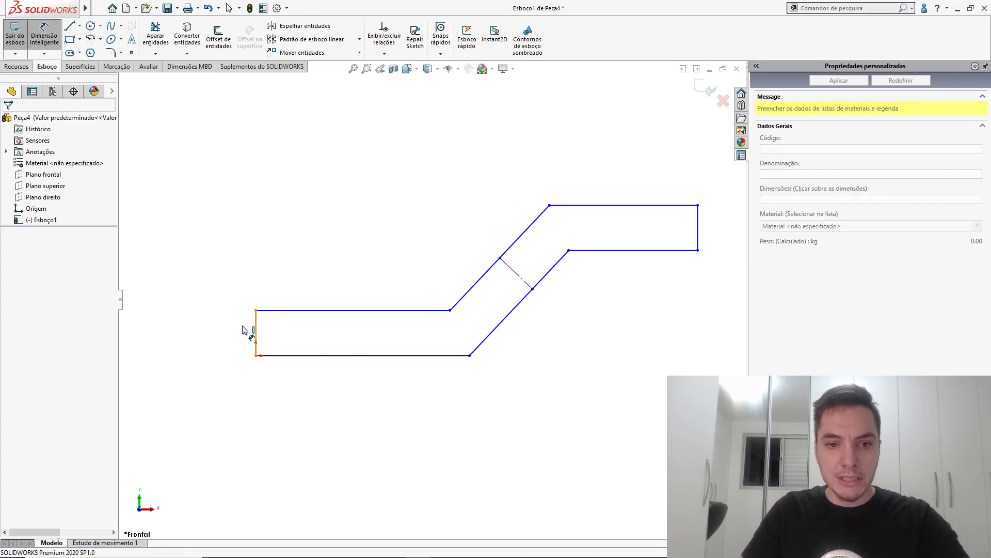
pyautogui.click(256, 333)
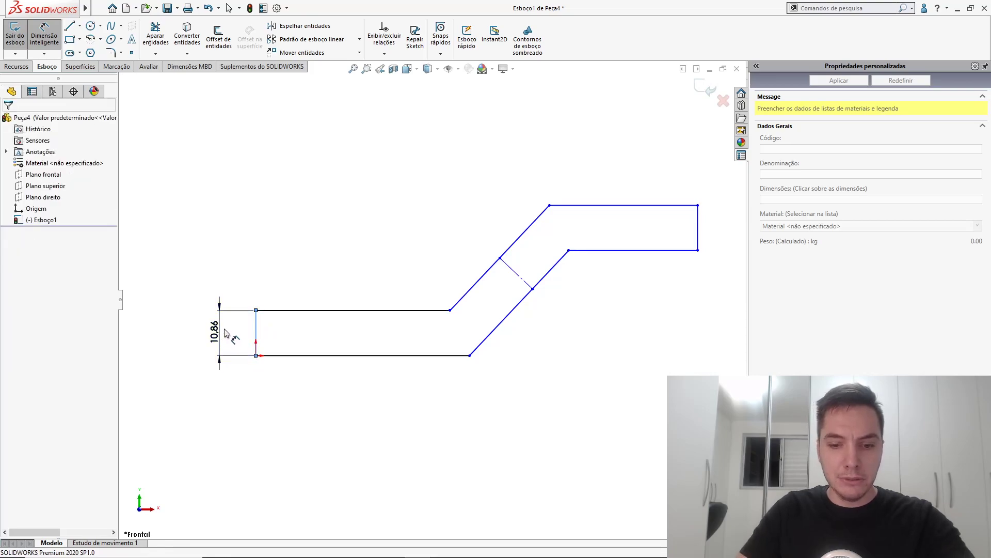
pyautogui.click(226, 333)
pyautogui.write('6')
pyautogui.press('Return')
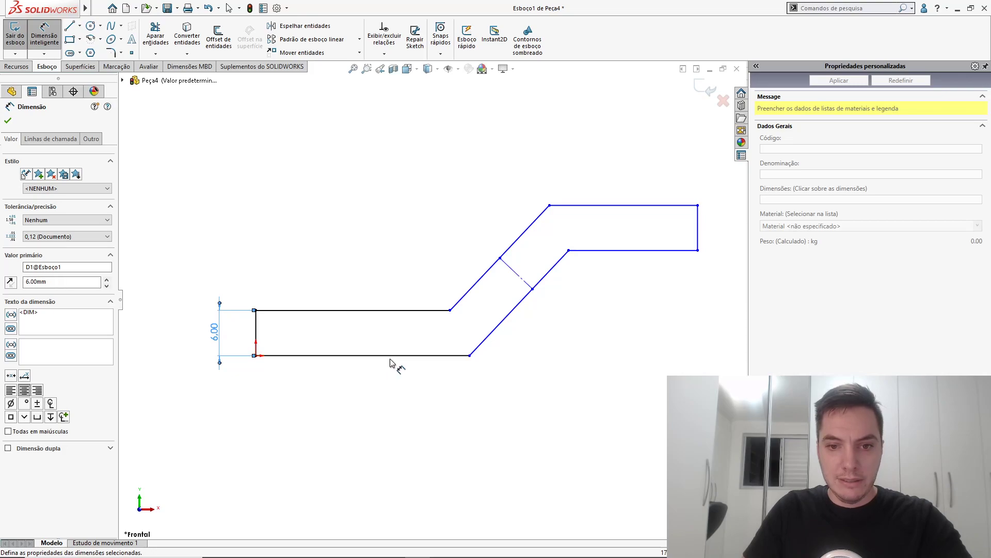
# Dimension the vertical offset between the profile's two lower horizontal edges as 5 mm.
pyautogui.click(591, 251)
pyautogui.click(597, 310)
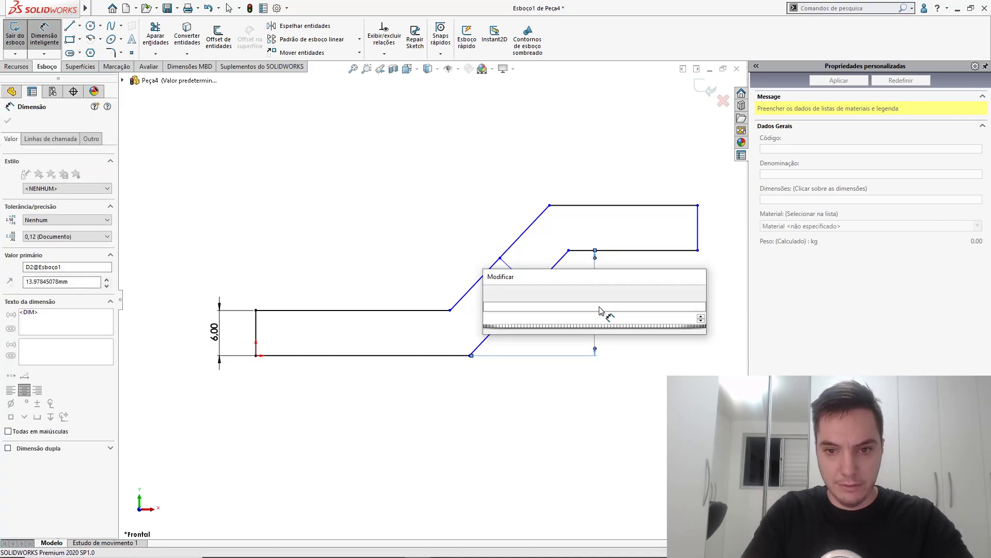
pyautogui.write('8')
pyautogui.press('Return')
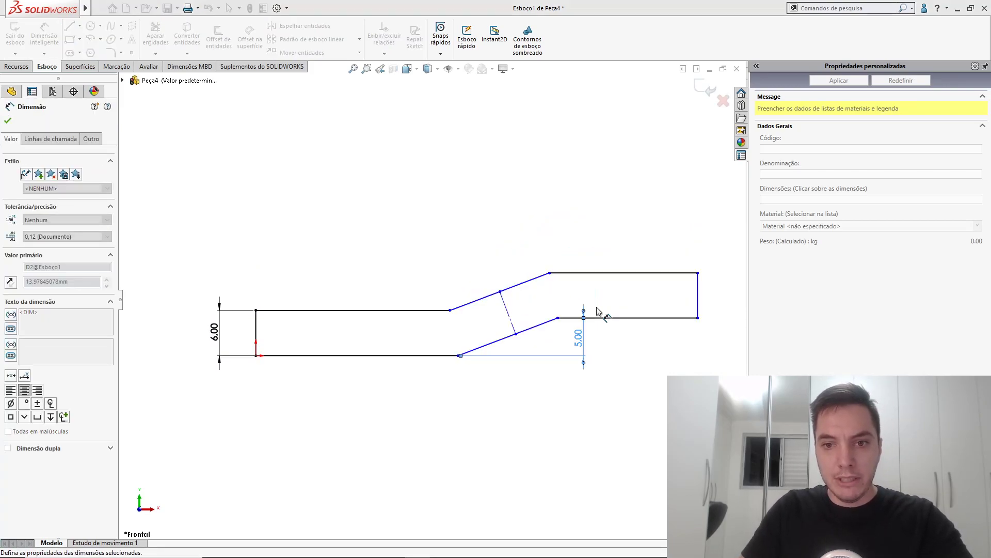
pyautogui.press('Escape')
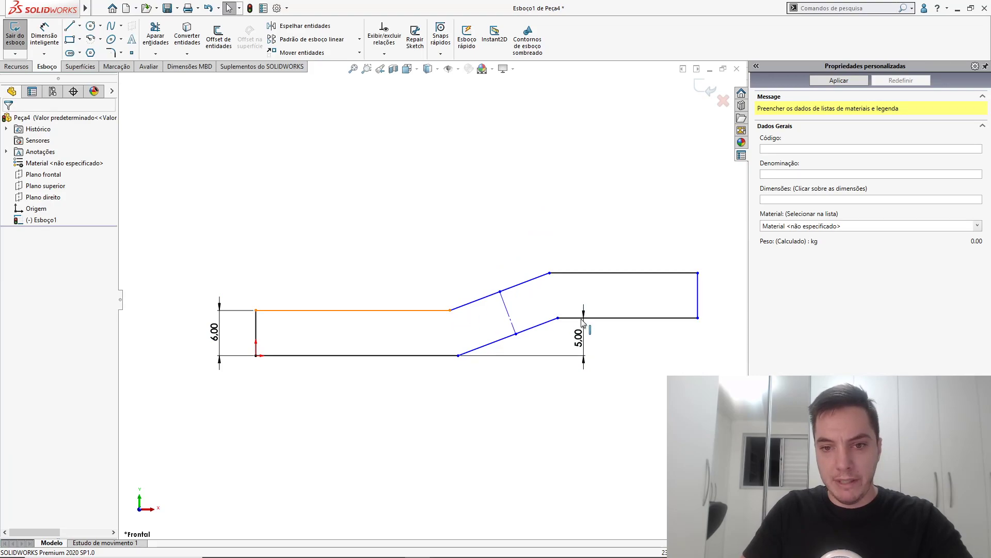
# Make the upper horizontal edge near the origin equal to the far lower one, and the lower edge at the origin equal to the far upper one.
pyautogui.keyDown('ctrl'); pyautogui.click(609, 318); pyautogui.keyUp('ctrl')
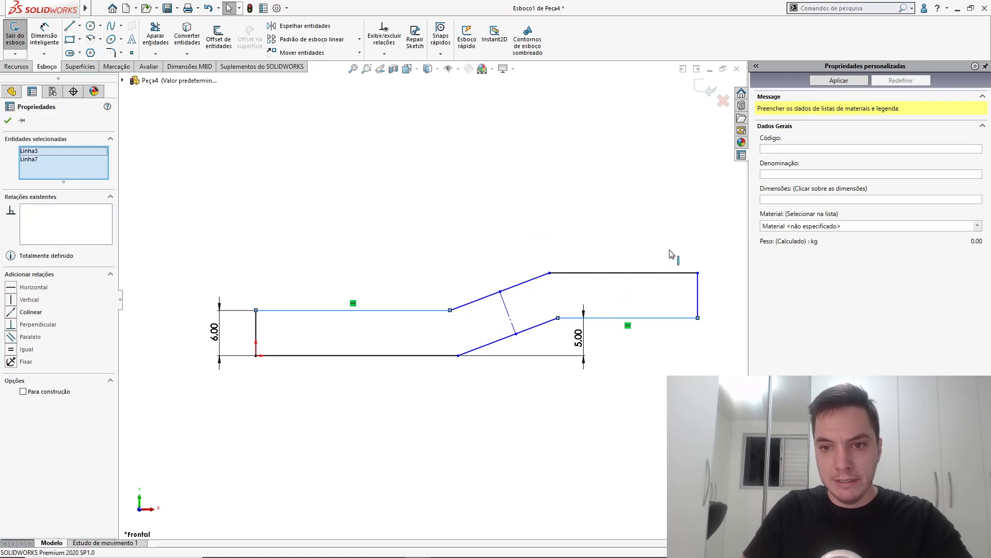
pyautogui.click(712, 273)
pyautogui.click(566, 263)
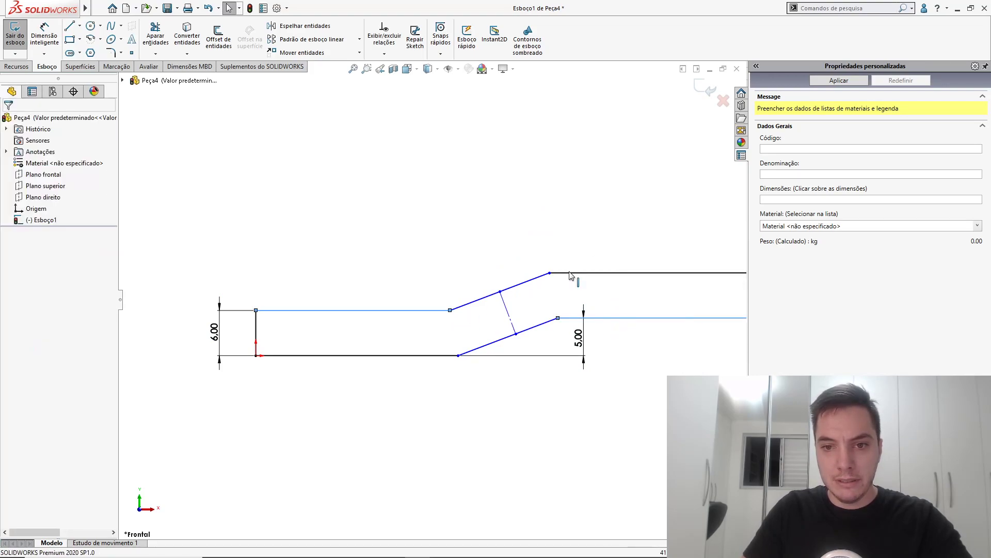
pyautogui.click(434, 355)
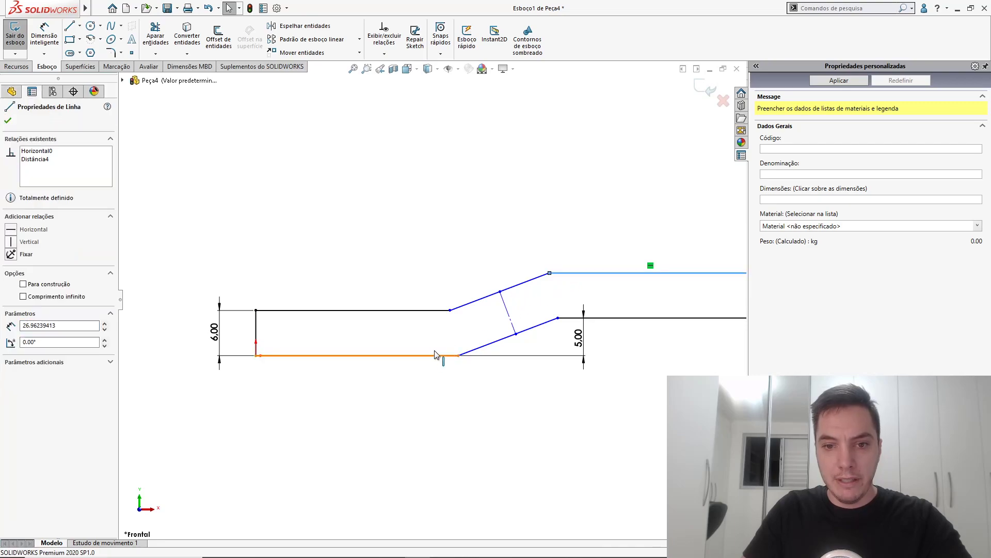
pyautogui.click(538, 313)
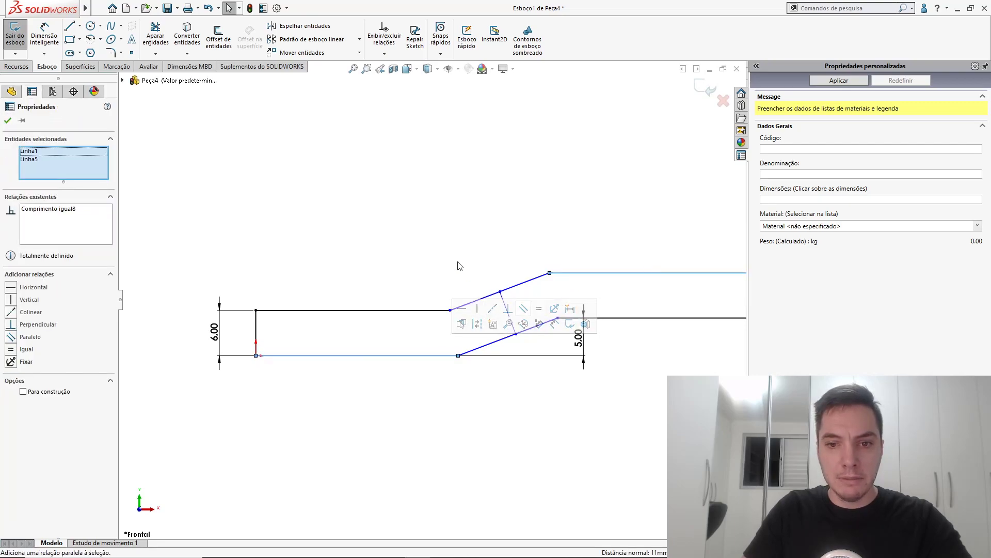
# Check part 5's drawing in PowerPoint and dimension the profile's overall horizontal length between its two vertical end edges as 55+15 mm.
pyautogui.click(454, 263)
pyautogui.hotkey('alt', 'Tab')
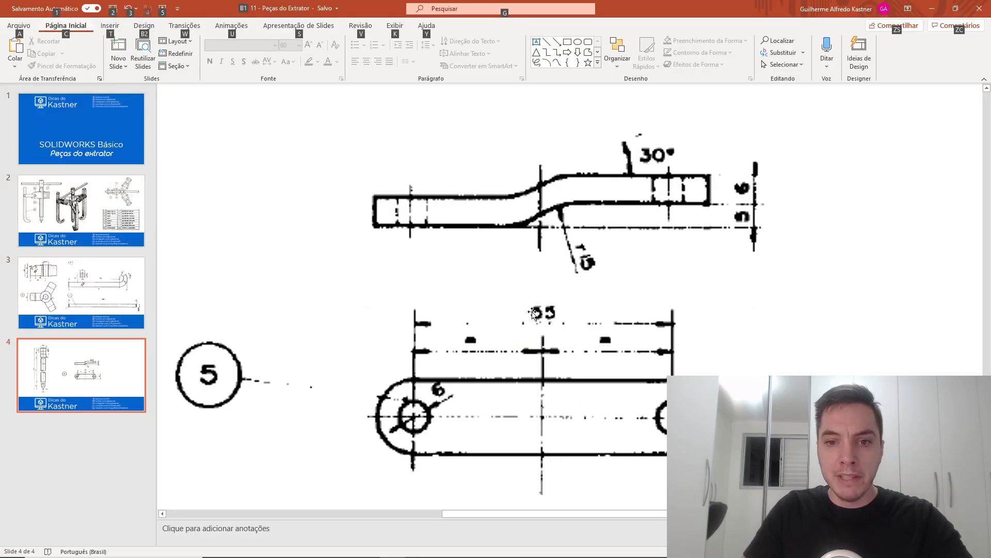
pyautogui.keyDown('ctrl'); pyautogui.scroll(-2, 531, 332); pyautogui.keyUp('ctrl')
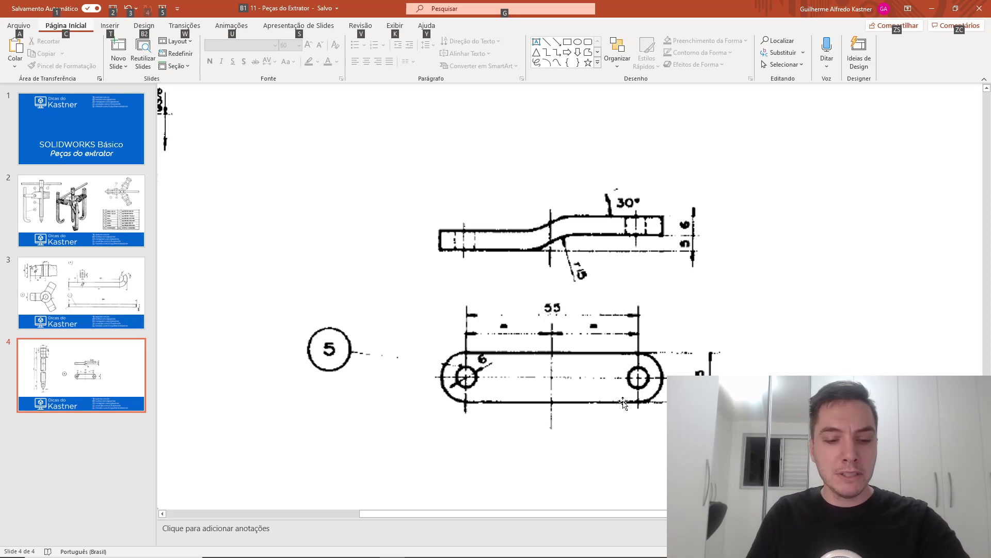
pyautogui.hotkey('alt', 'Tab')
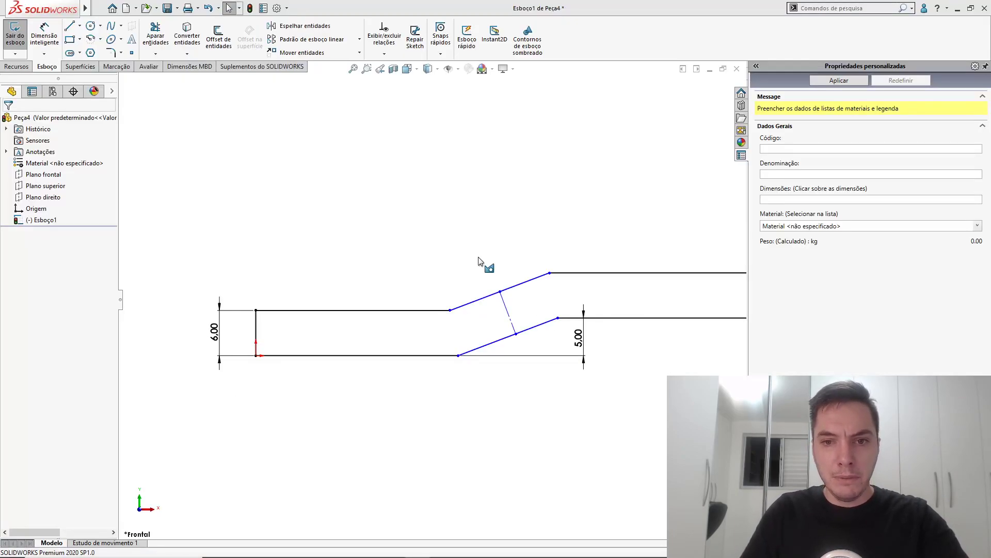
pyautogui.press('f')
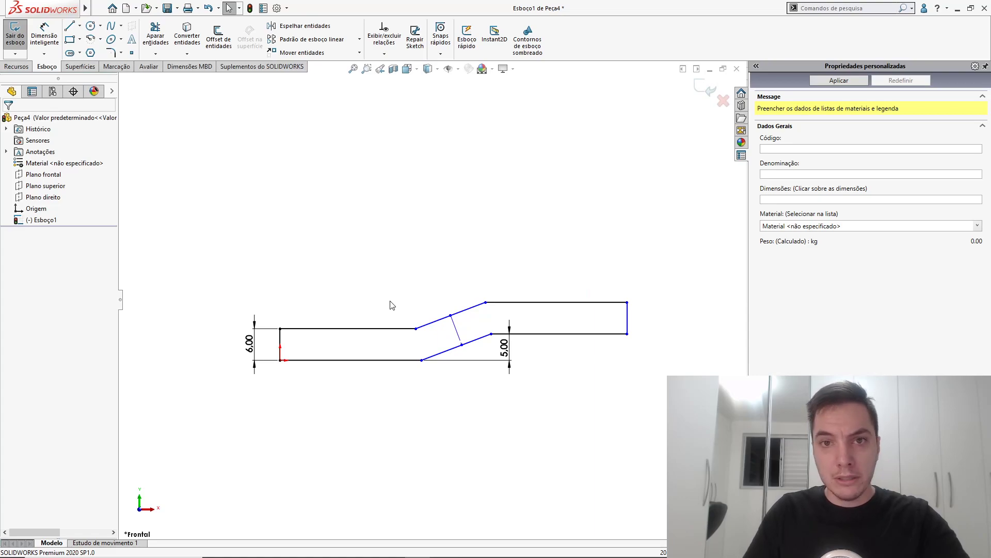
pyautogui.scroll(1, 391, 301)
pyautogui.press('s')
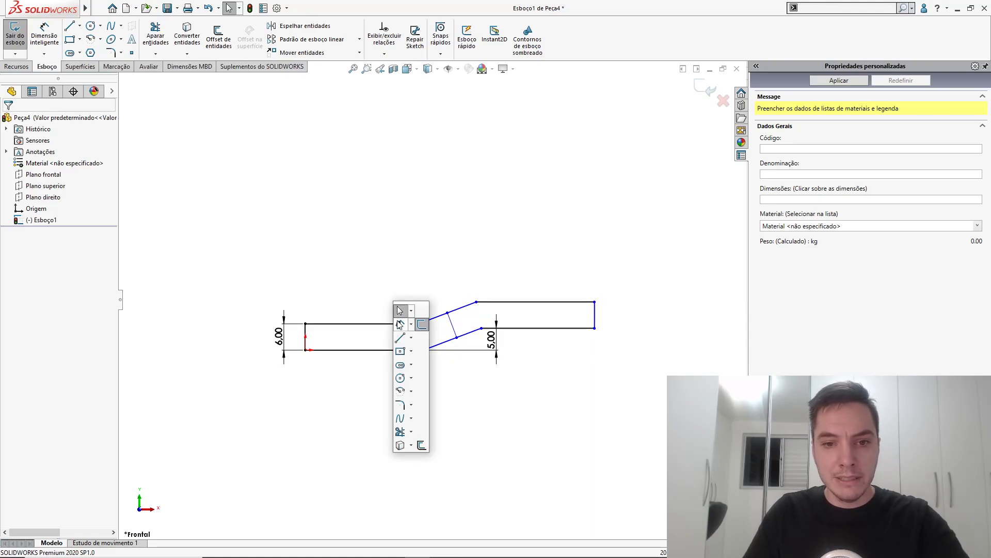
pyautogui.click(400, 324)
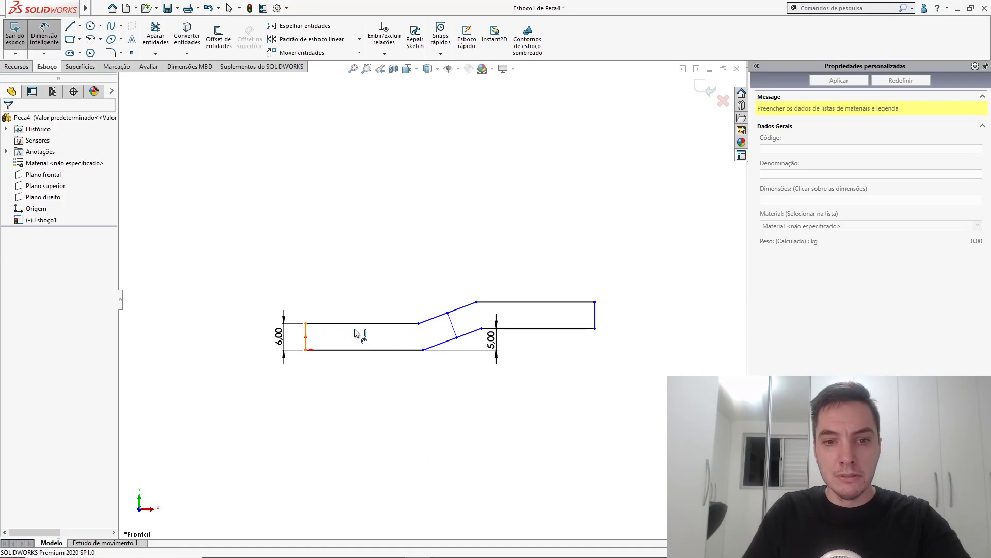
pyautogui.click(594, 317)
pyautogui.click(595, 317)
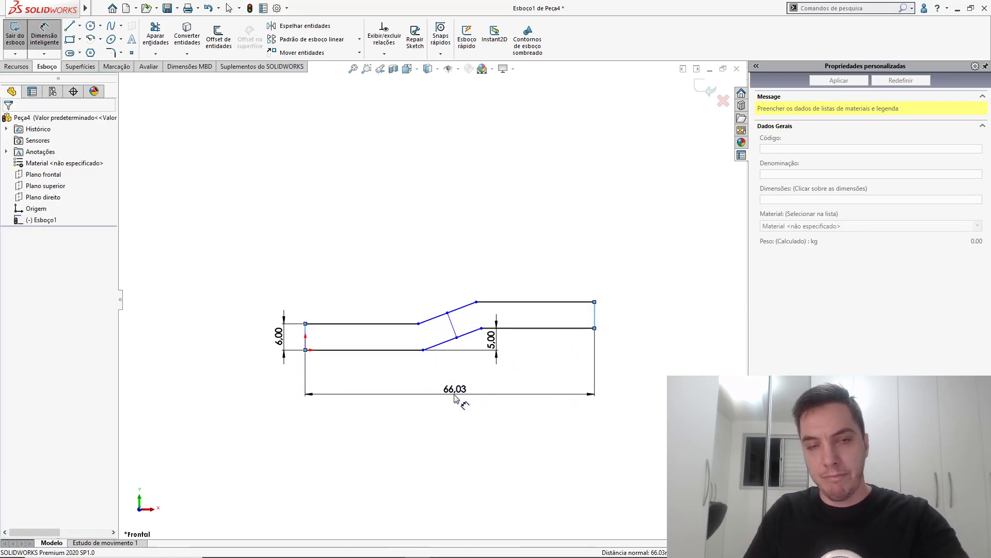
pyautogui.click(454, 397)
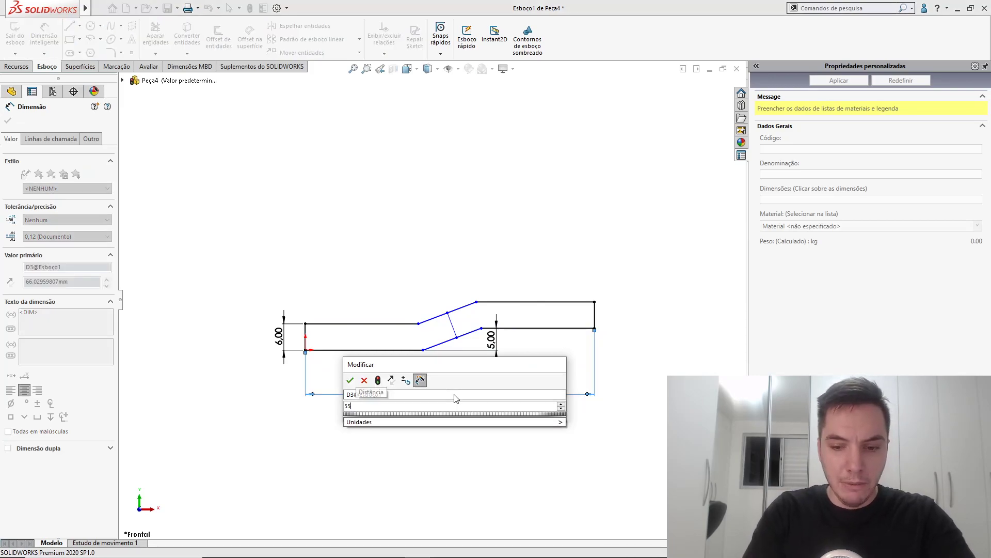
pyautogui.write('55+15')
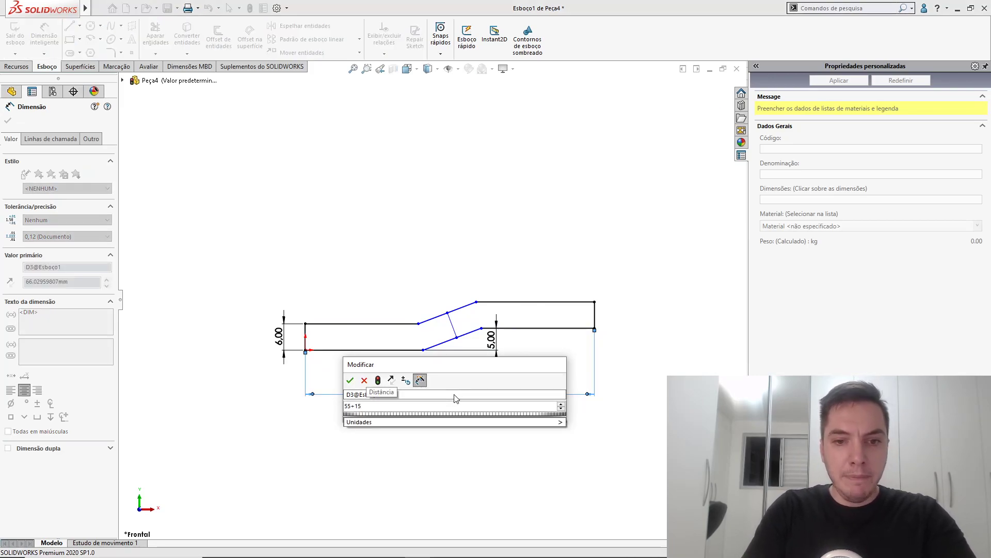
pyautogui.press('Return')
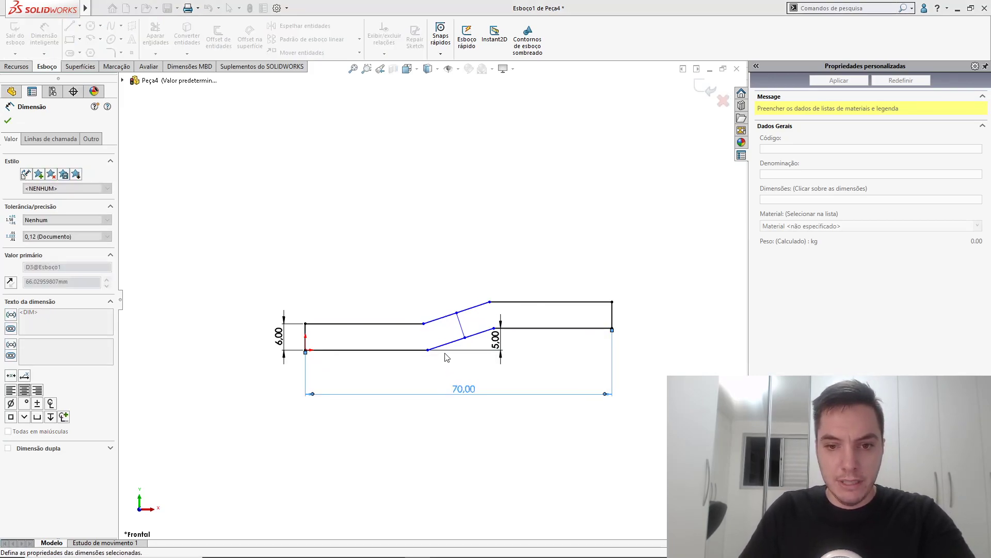
# Dimension the angle between the upper horizontal edge near the origin and the adjoining upper sloped edge as 30°.
pyautogui.scroll(-3, 447, 357)
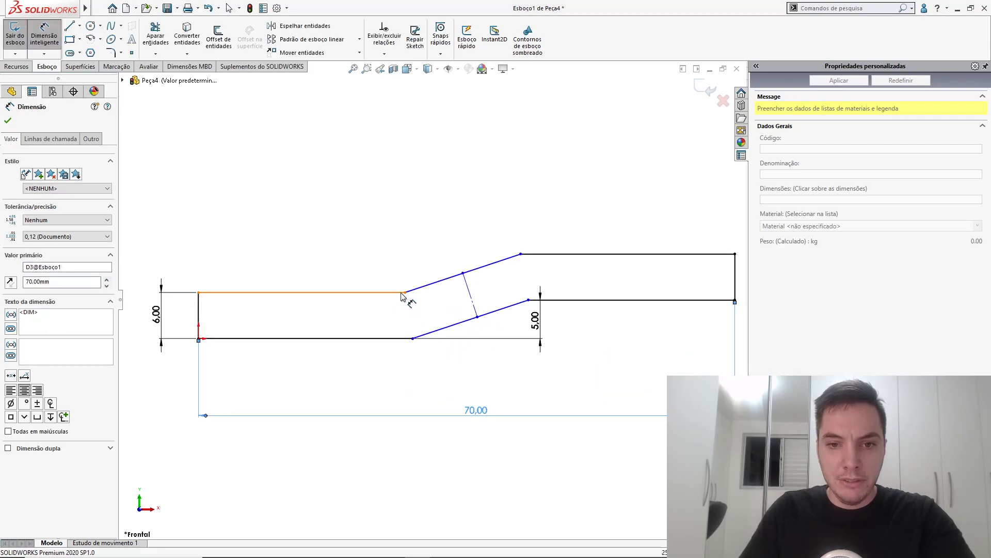
pyautogui.click(416, 291)
pyautogui.click(454, 275)
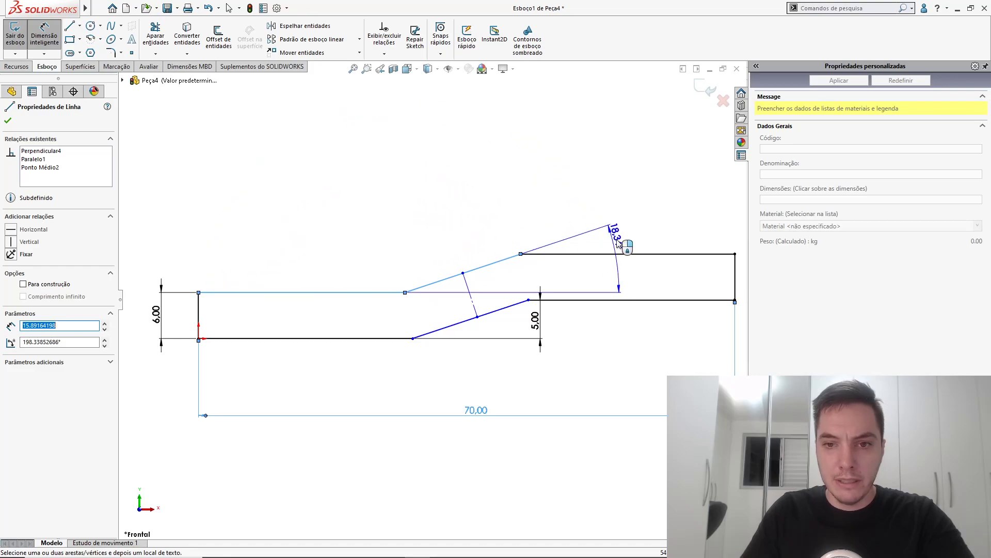
pyautogui.click(625, 242)
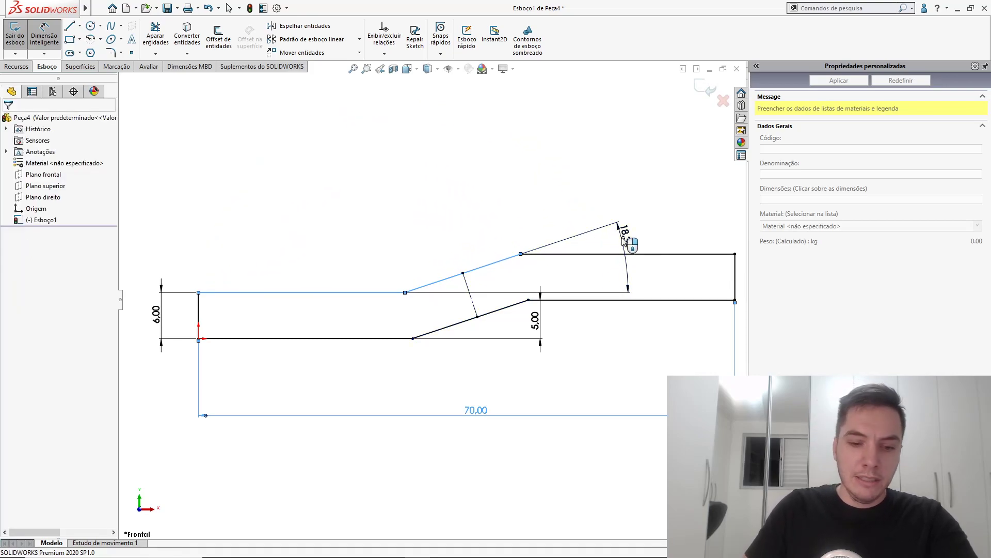
pyautogui.click(627, 239)
pyautogui.write('30')
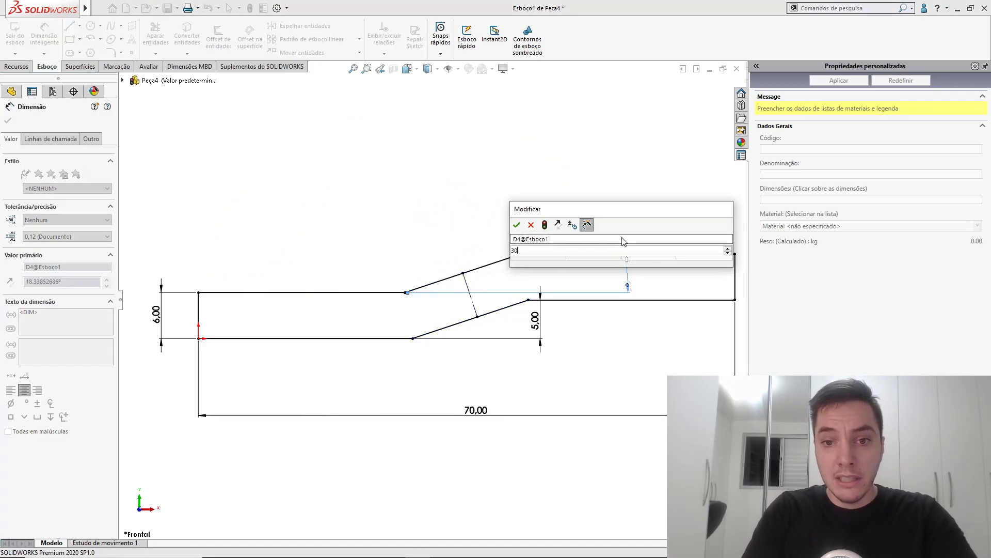
pyautogui.press('Return')
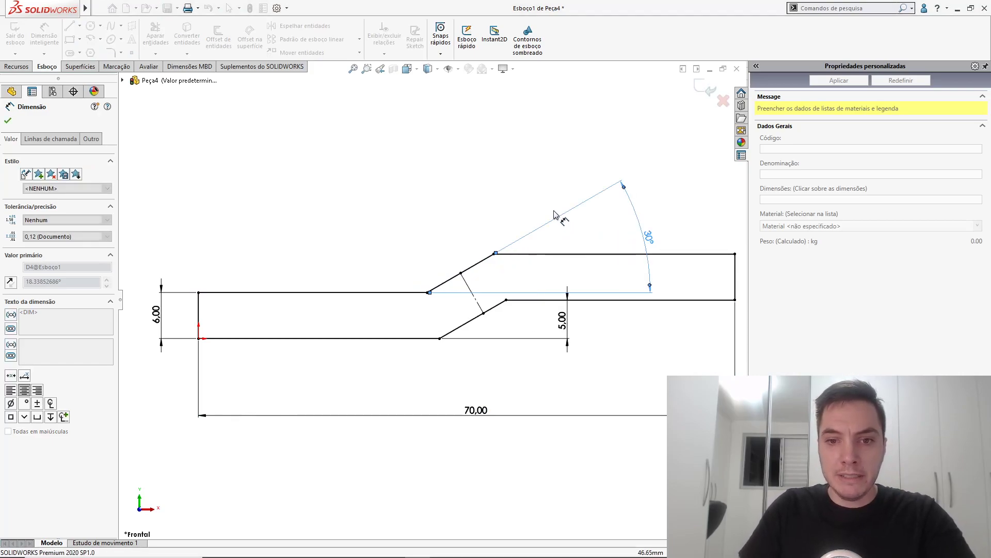
pyautogui.press('Escape')
pyautogui.press('f')
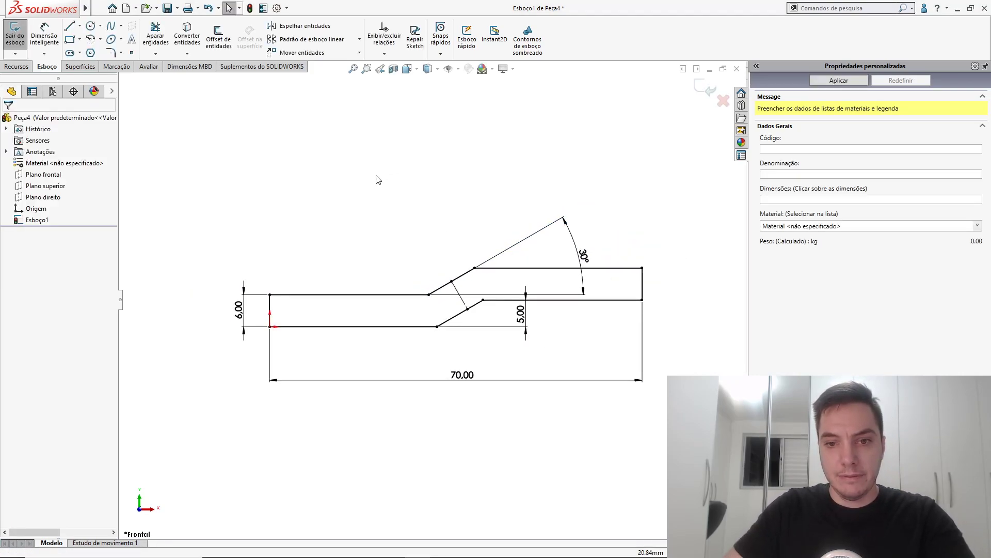
# Finish the sketch and extrude the stepped profile 15 mm with the mid-plane end condition.
pyautogui.scroll(3, 445, 279)
pyautogui.moveTo(445, 279)
pyautogui.mouseDown(button='middle')
pyautogui.moveTo(456, 274)
pyautogui.moveTo(420, 288)
pyautogui.moveTo(417, 324)
pyautogui.mouseUp(button='middle')
pyautogui.scroll(2, 417, 325)
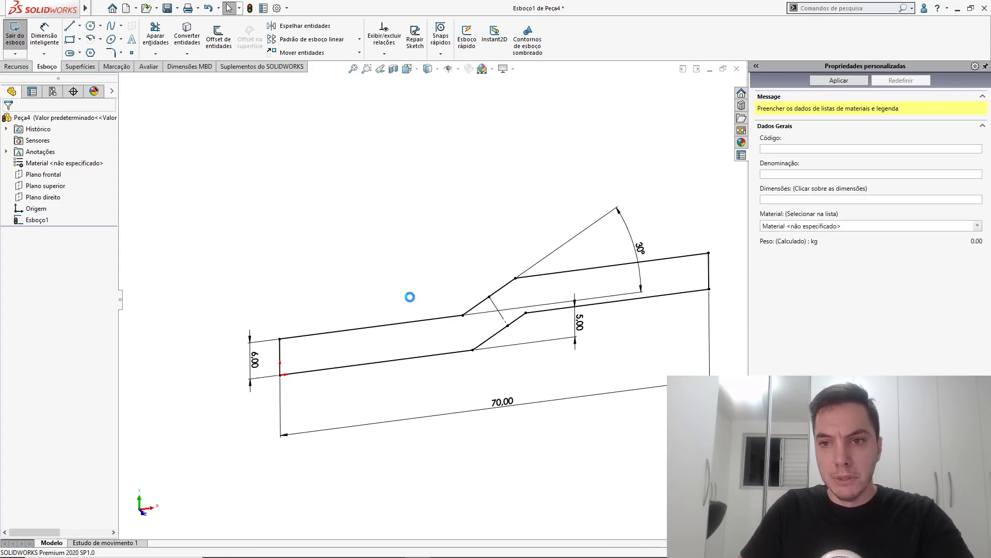
pyautogui.hotkey('ctrl', 'b')
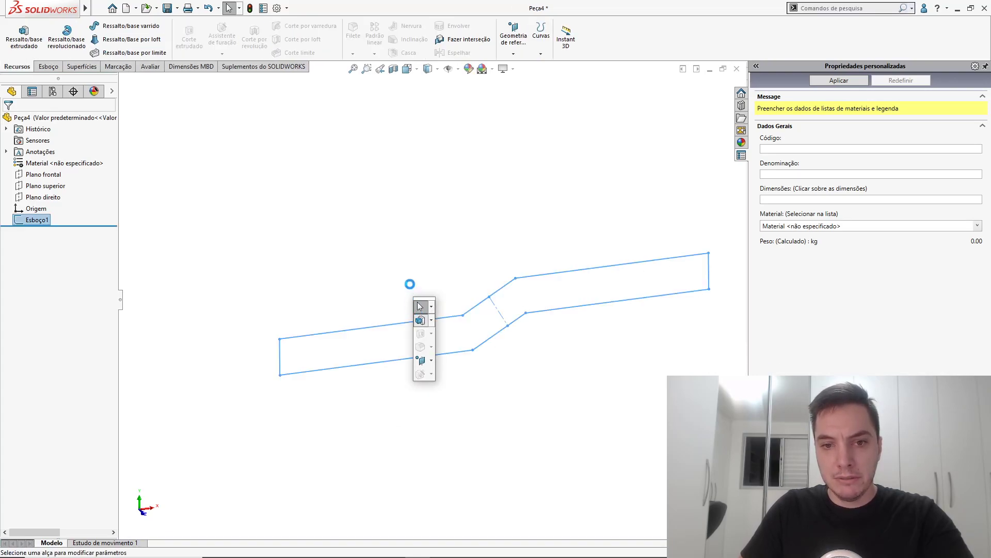
pyautogui.rightClick(412, 286)
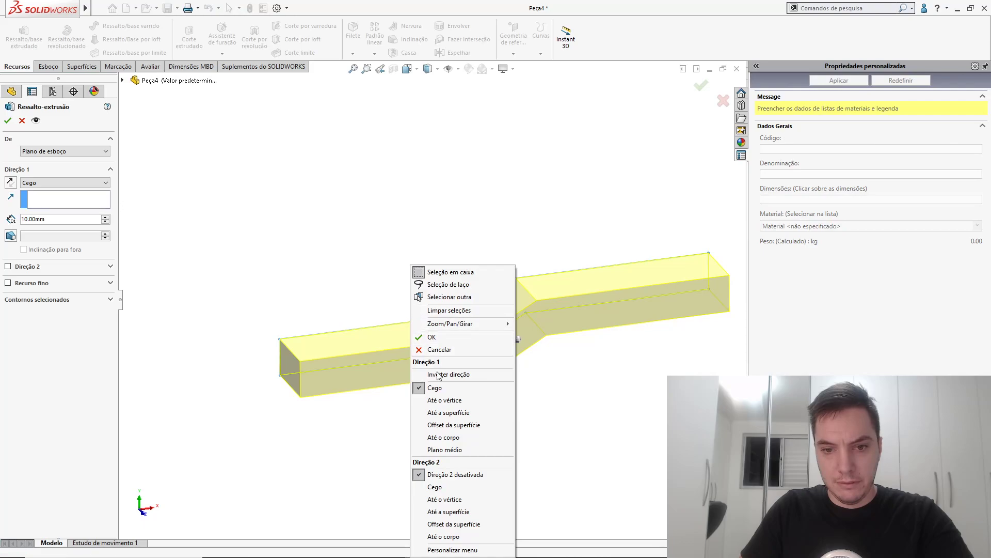
pyautogui.click(444, 450)
pyautogui.write('1')
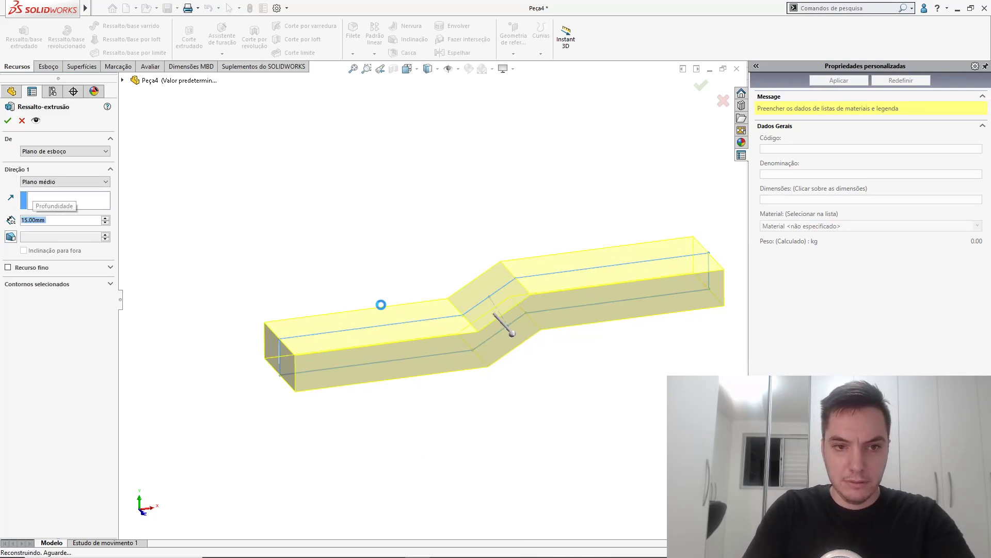
pyautogui.press('Return')
# Round the lower end of the bar with a full round fillet, using the end face as center and the two long side faces.
pyautogui.moveTo(413, 248)
pyautogui.mouseDown(button='middle')
pyautogui.moveTo(522, 283)
pyautogui.moveTo(442, 284)
pyautogui.moveTo(475, 344)
pyautogui.moveTo(398, 215)
pyautogui.moveTo(466, 323)
pyautogui.moveTo(485, 330)
pyautogui.moveTo(440, 301)
pyautogui.moveTo(454, 328)
pyautogui.mouseUp(button='middle')
pyautogui.scroll(-3, 454, 320)
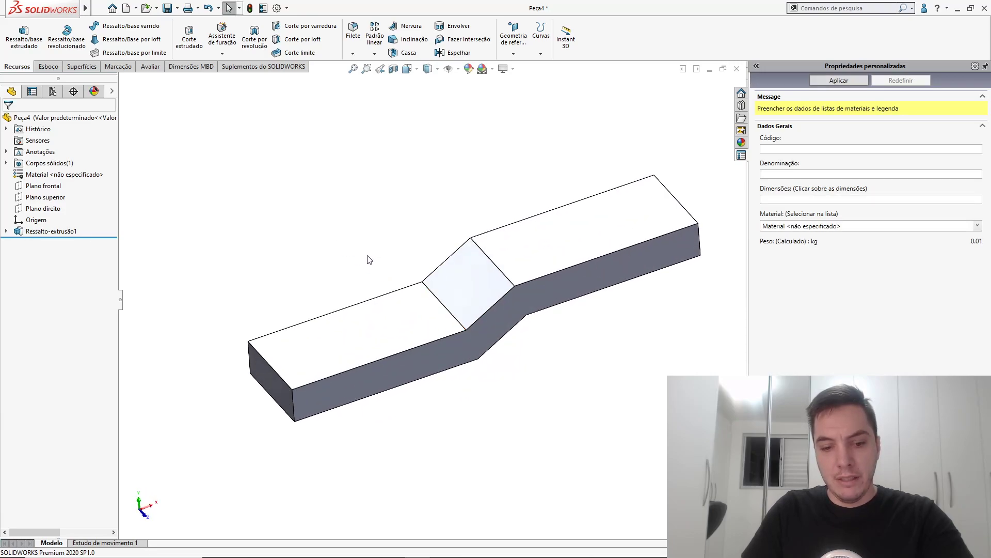
pyautogui.press('s')
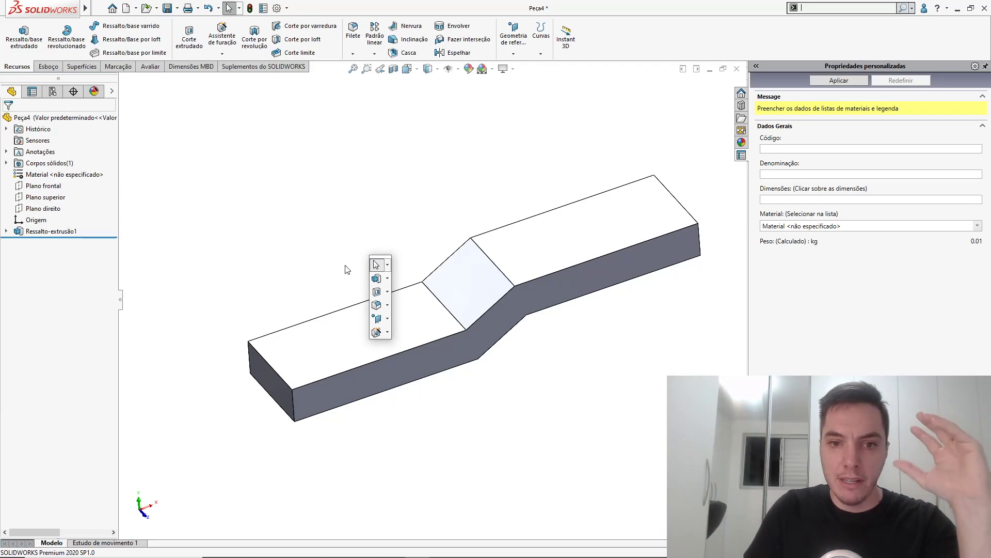
pyautogui.click(376, 305)
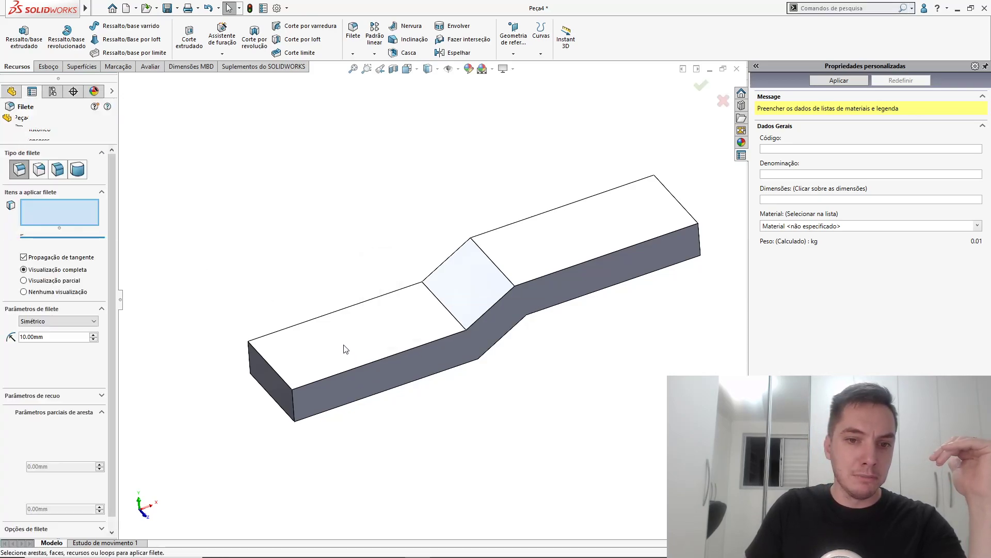
pyautogui.click(77, 169)
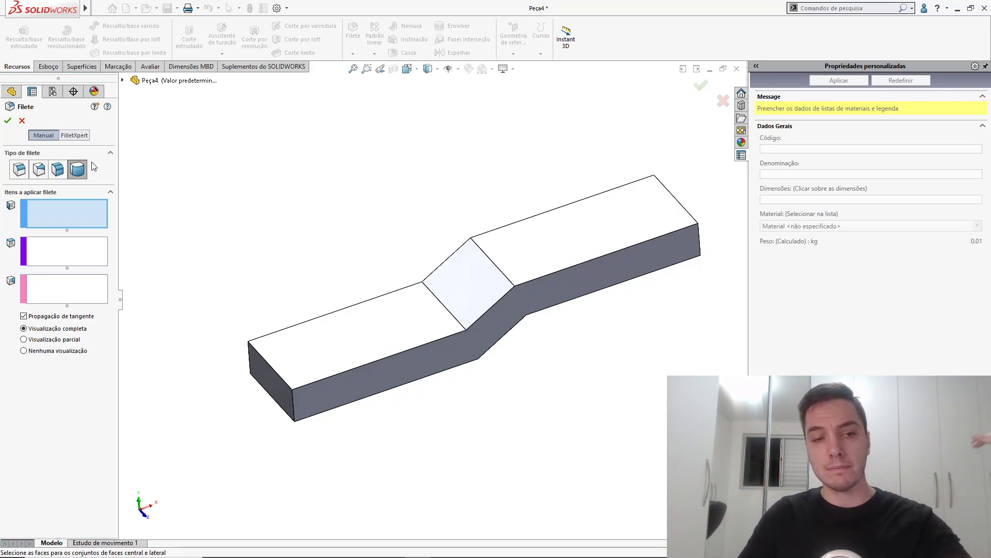
pyautogui.click(328, 396)
pyautogui.click(60, 255)
pyautogui.click(271, 385)
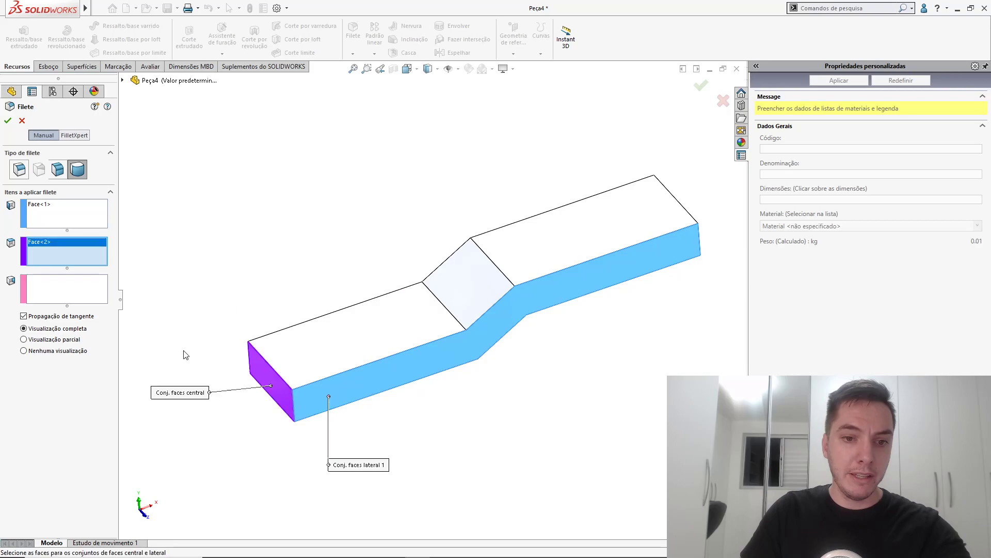
pyautogui.click(85, 303)
pyautogui.moveTo(219, 342); pyautogui.dragTo(414, 360, button='middle')
pyautogui.click(481, 353)
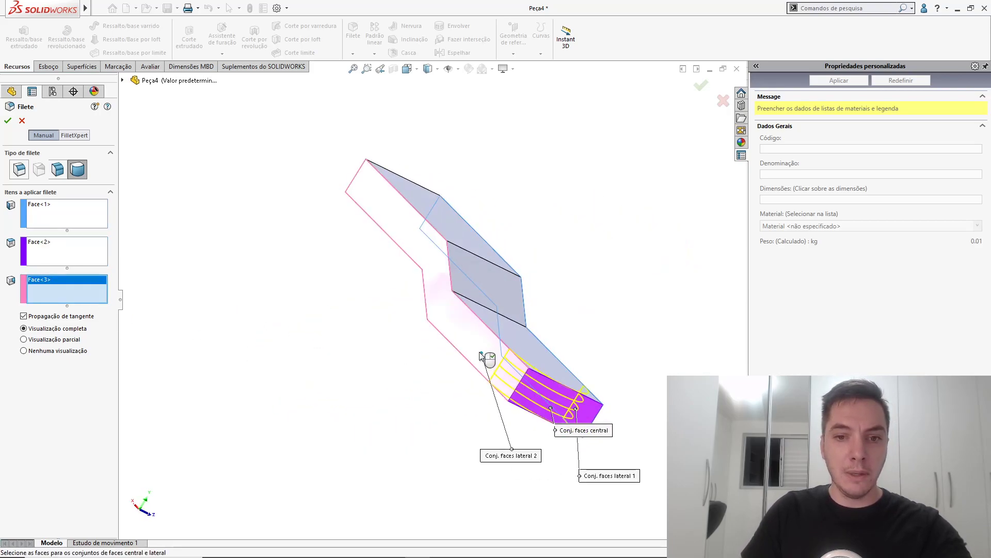
pyautogui.rightClick(500, 333)
# Set the mid-plane extrusion depth of the stepped bar to 20 mm.
pyautogui.moveTo(419, 331); pyautogui.dragTo(302, 306, button='middle')
pyautogui.scroll(-3, 296, 320)
pyautogui.scroll(4, 361, 325)
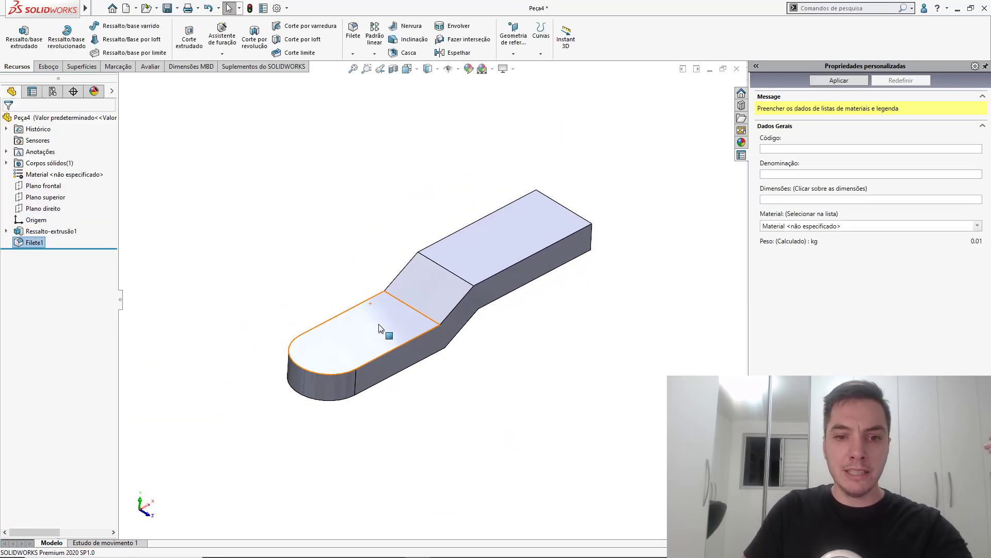
pyautogui.click(380, 326)
pyautogui.doubleClick(380, 324)
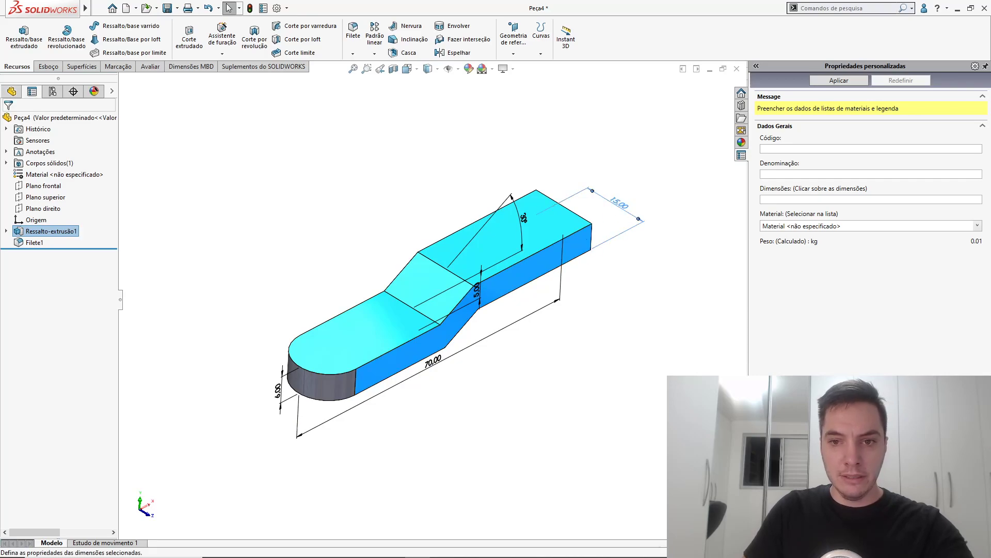
pyautogui.doubleClick(618, 204)
pyautogui.write('20')
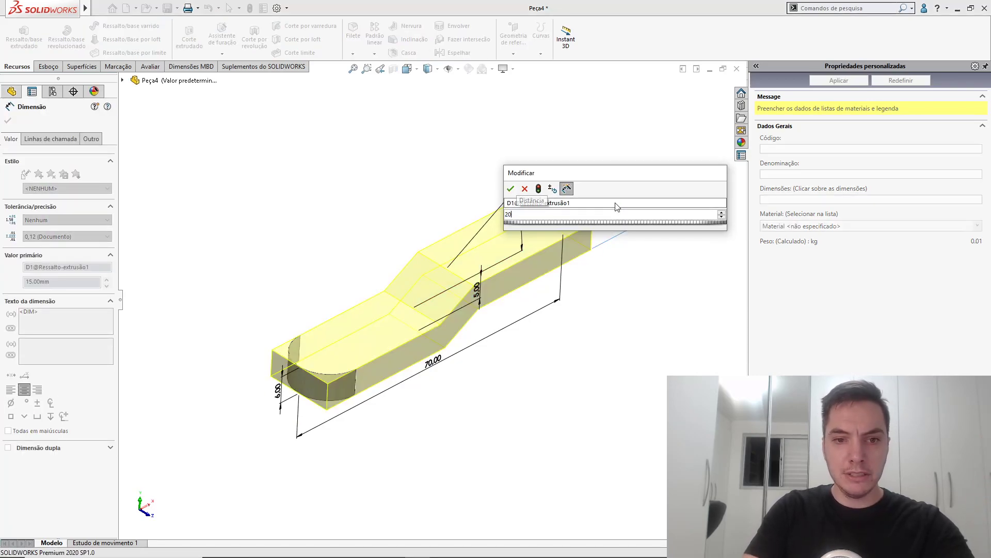
pyautogui.press('Escape')
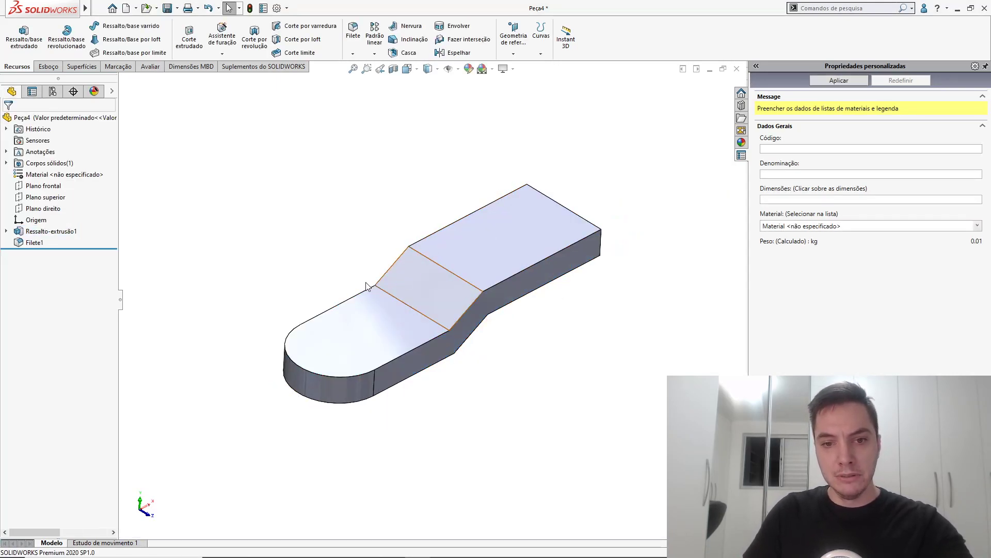
# Set the stepped bar's extrusion depth back to 15 mm.
pyautogui.doubleClick(380, 338)
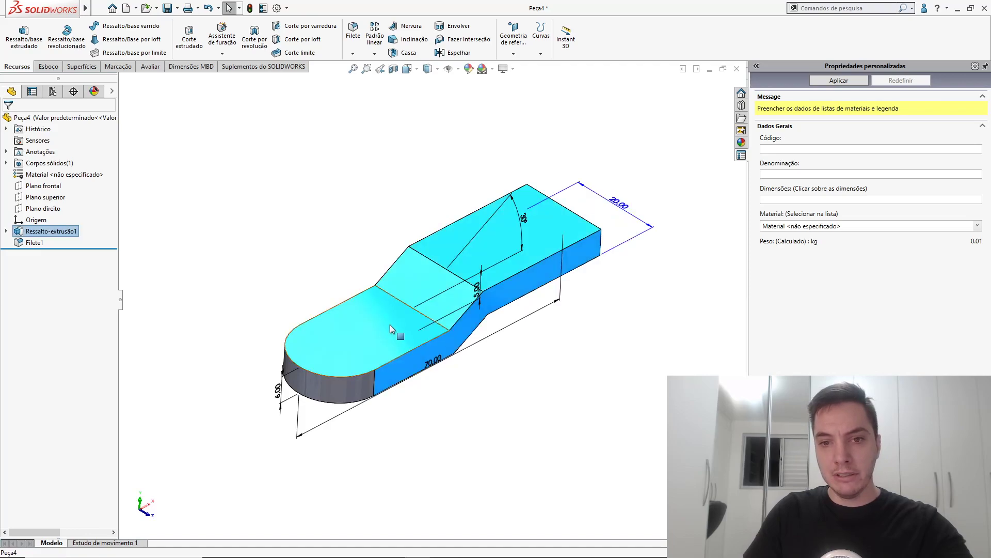
pyautogui.click(622, 208)
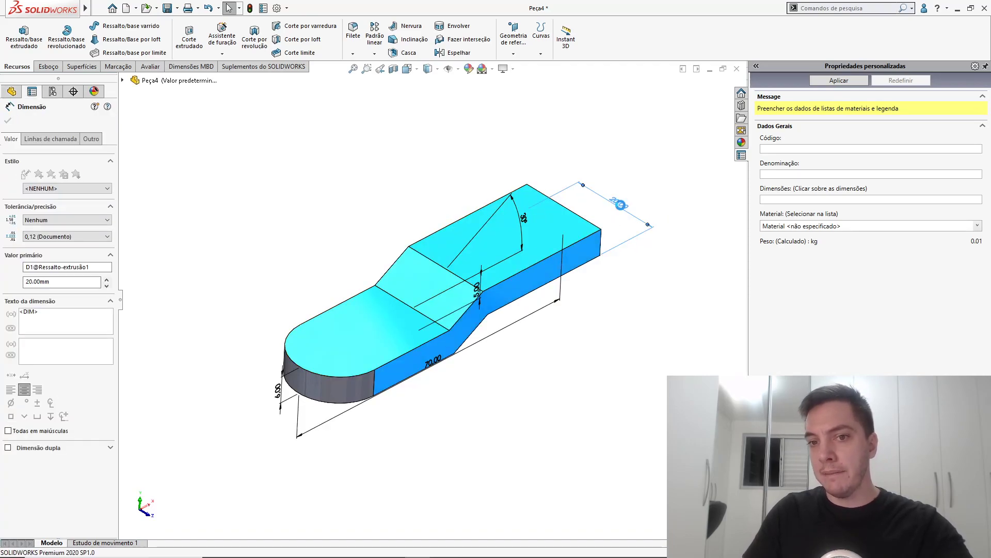
pyautogui.doubleClick(621, 205)
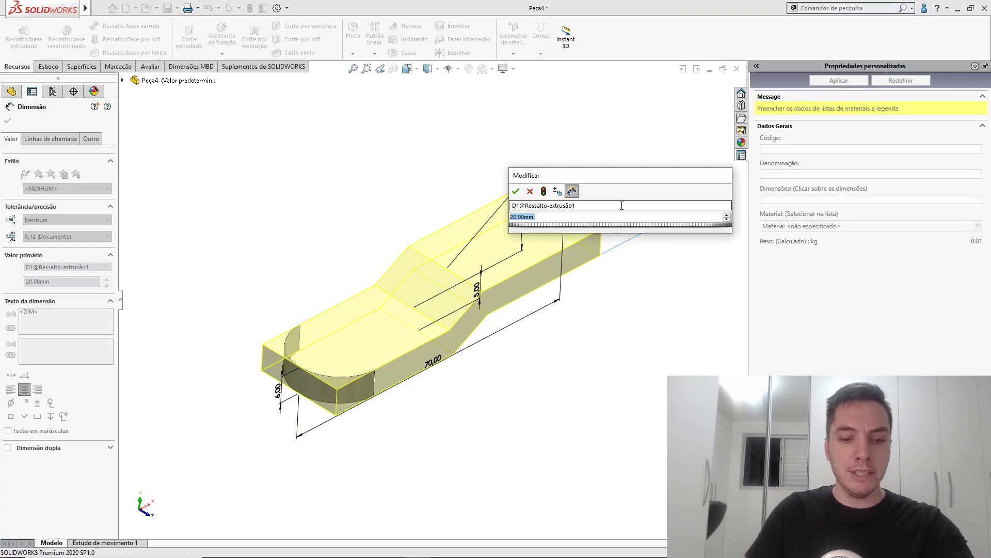
pyautogui.write('20')
pyautogui.press('Return')
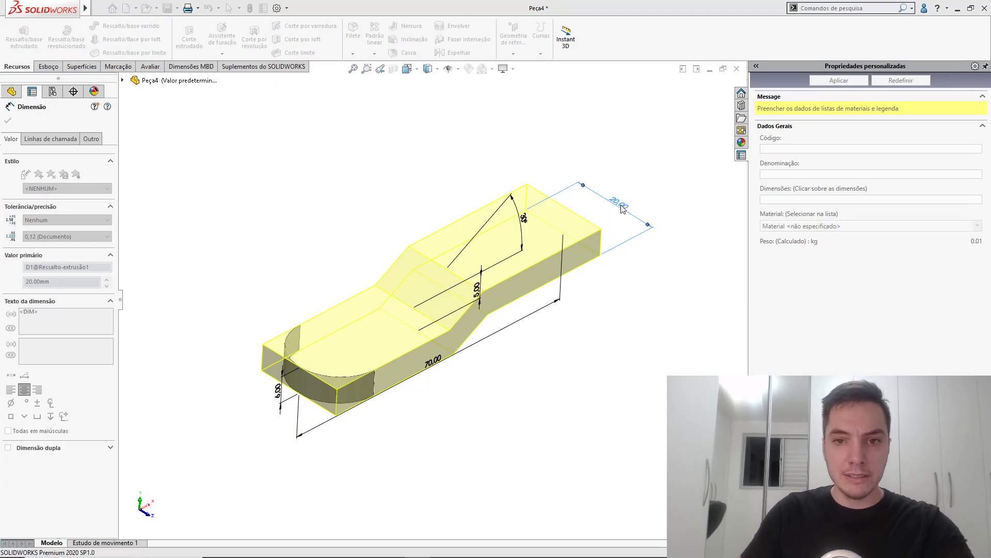
pyautogui.click(458, 178)
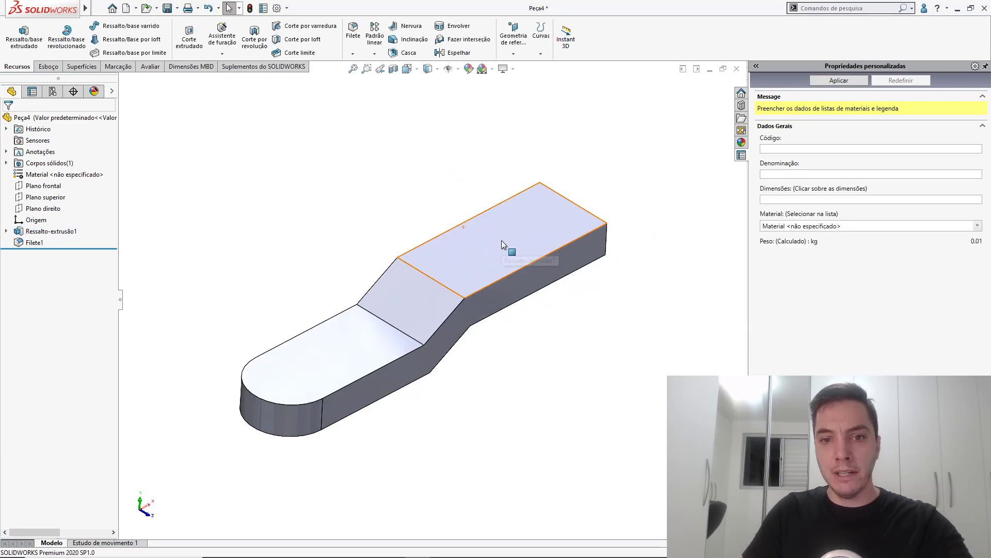
# Round the upper end of the bar with a full round fillet, using the end face as center and the two long side faces.
pyautogui.moveTo(490, 234); pyautogui.dragTo(454, 222, button='middle')
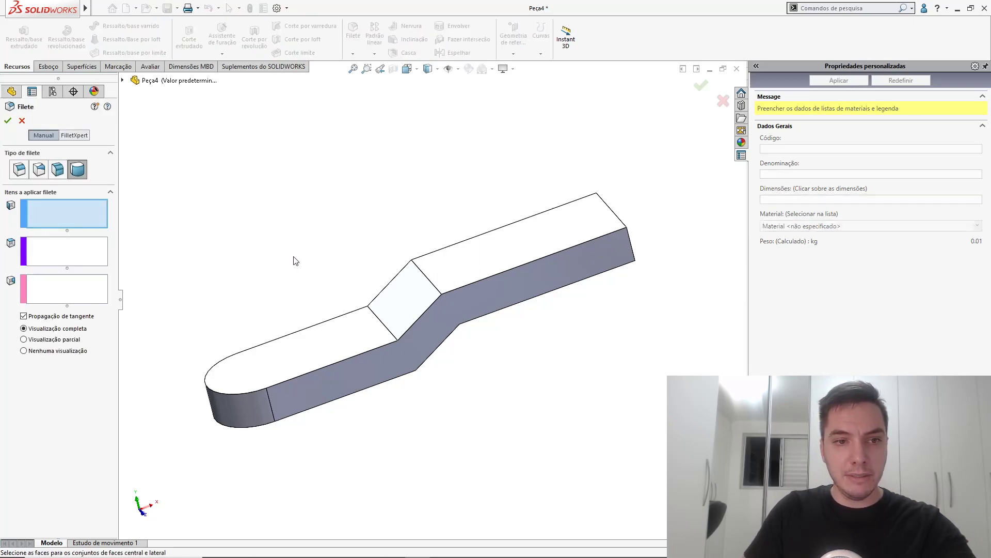
pyautogui.click(572, 255)
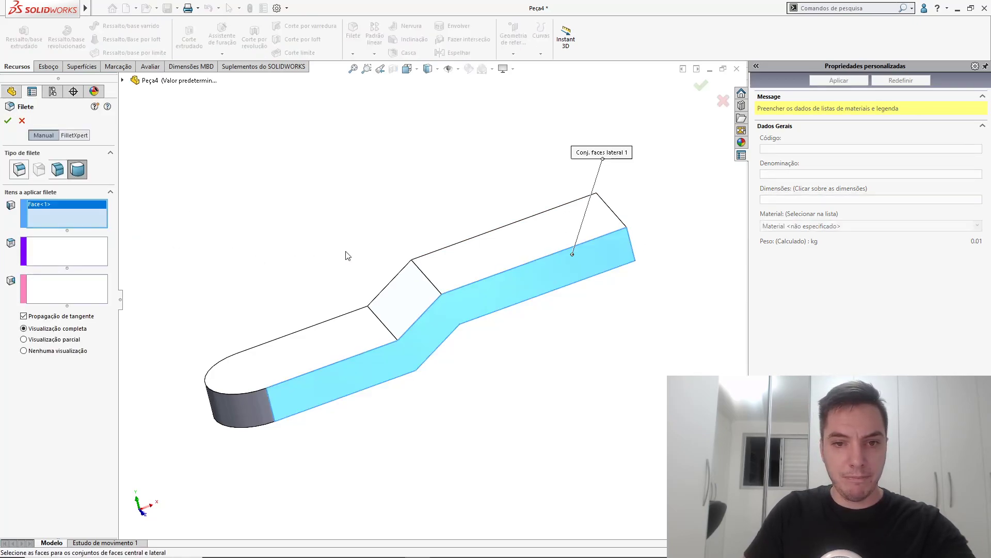
pyautogui.click(104, 259)
pyautogui.moveTo(467, 247); pyautogui.dragTo(442, 278, button='middle')
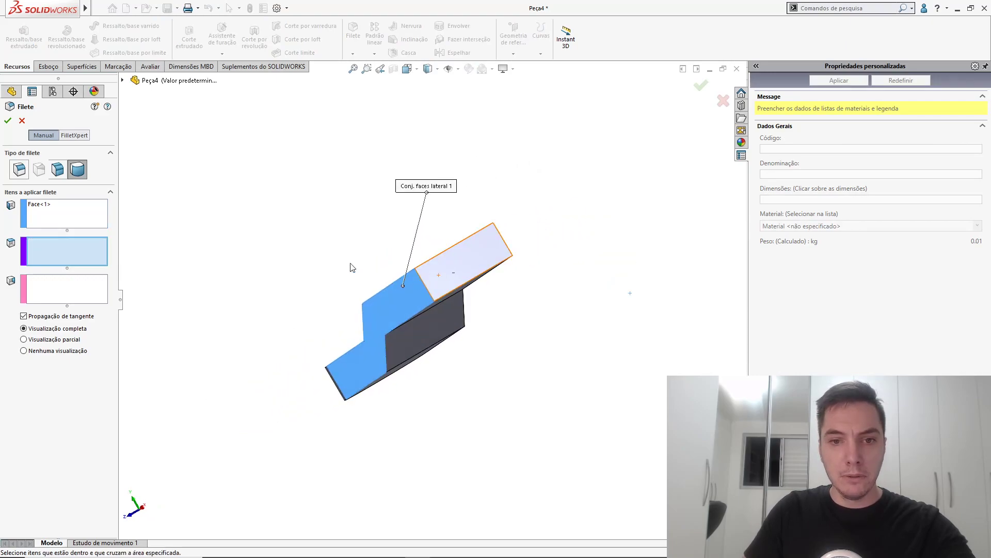
pyautogui.click(454, 271)
pyautogui.click(56, 294)
pyautogui.moveTo(364, 222); pyautogui.dragTo(363, 302, button='middle')
pyautogui.click(364, 303)
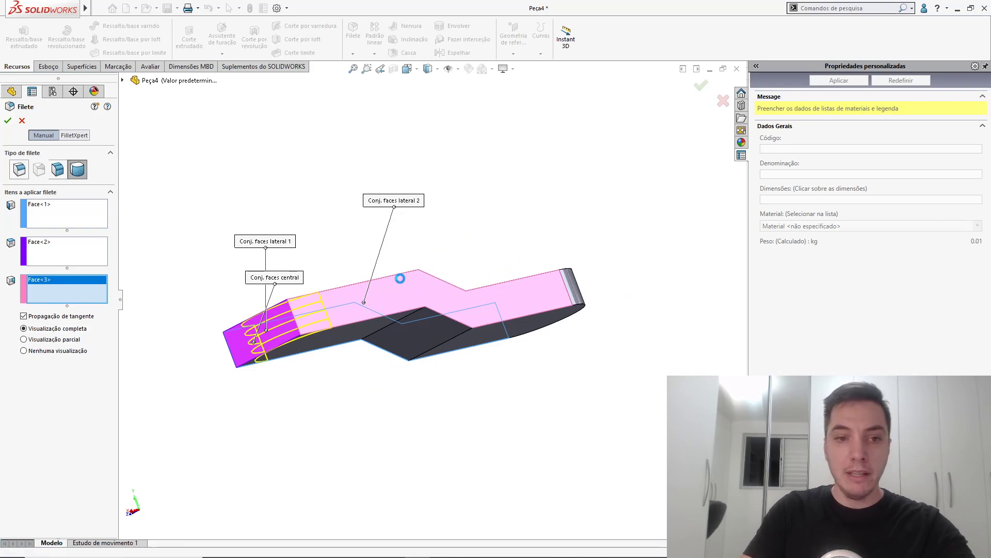
pyautogui.press('Return')
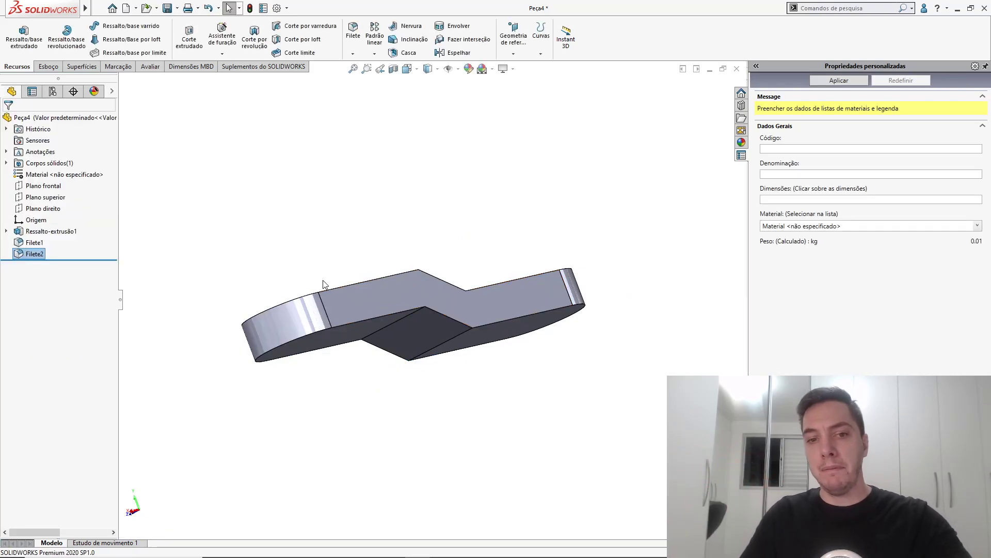
# Fillet the two concave edges of the bar's bends with a constant 15 mm radius.
pyautogui.moveTo(322, 284); pyautogui.dragTo(414, 314, button='middle')
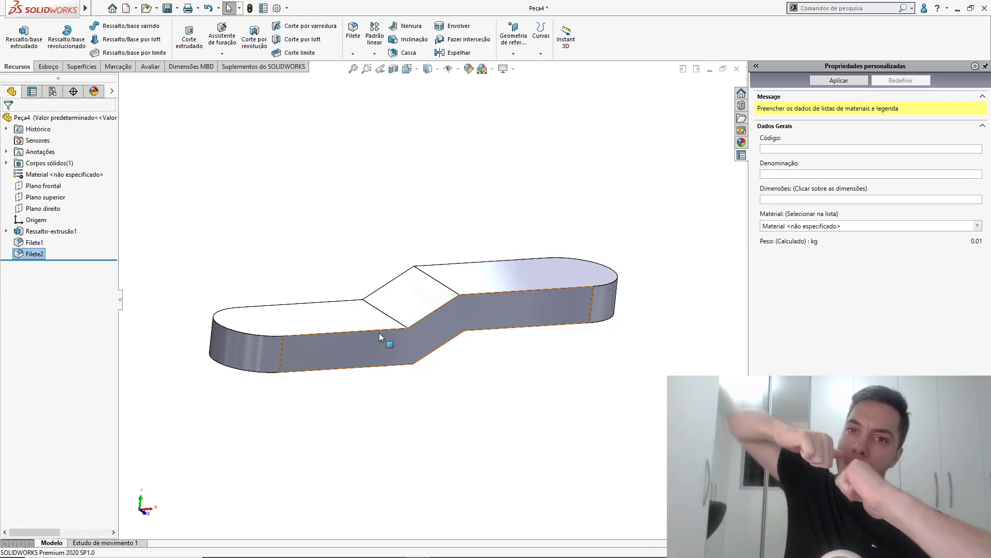
pyautogui.click(481, 317)
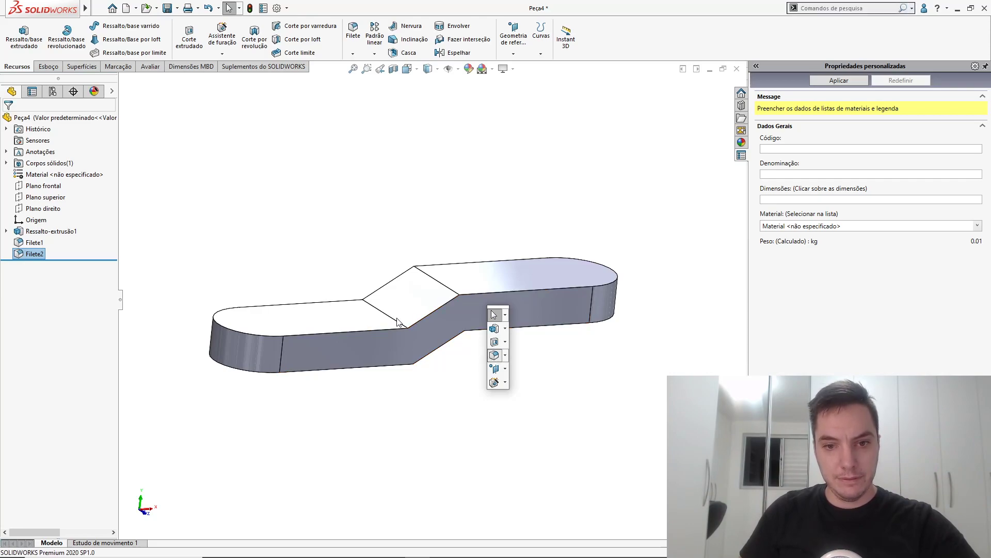
pyautogui.press('Return')
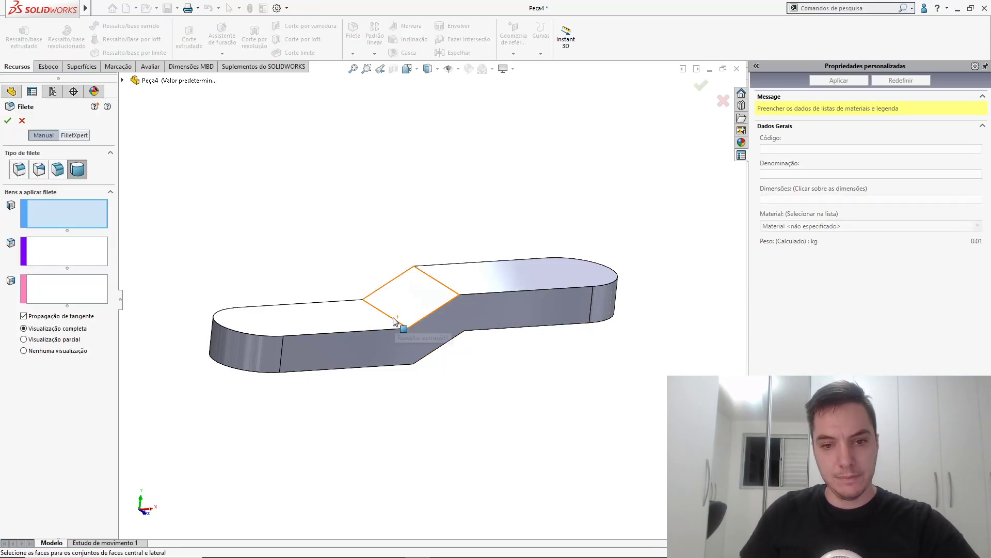
pyautogui.click(17, 170)
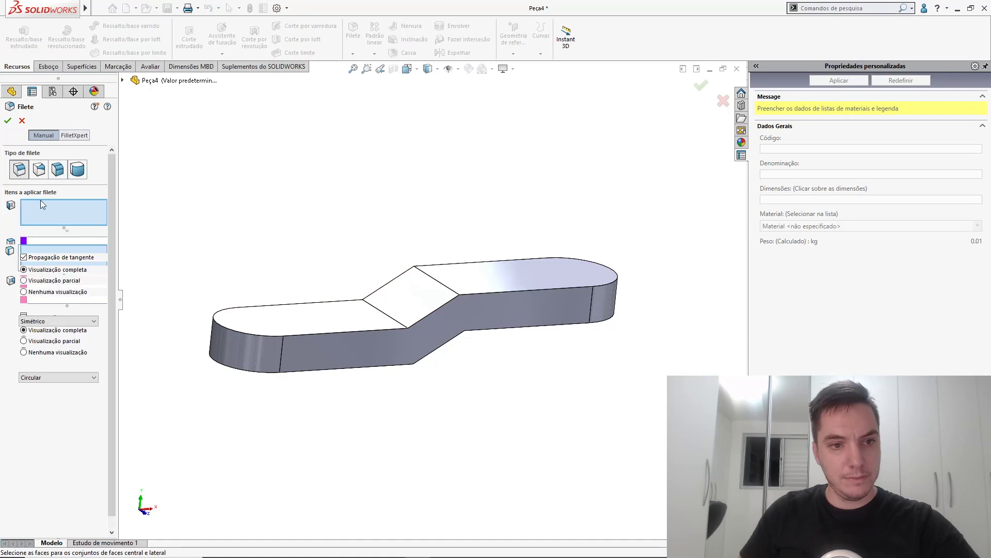
pyautogui.click(380, 310)
pyautogui.moveTo(454, 326); pyautogui.dragTo(451, 317, button='middle')
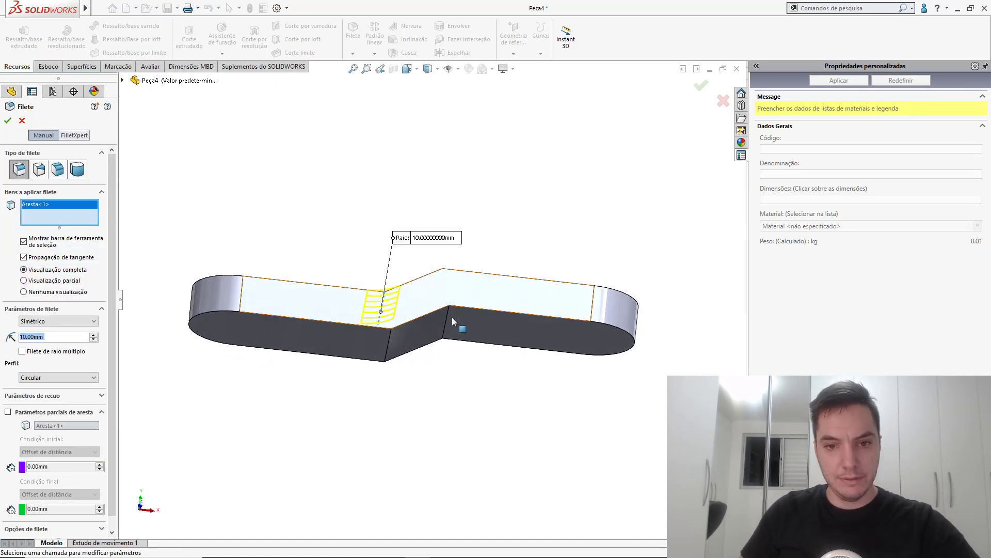
pyautogui.click(448, 319)
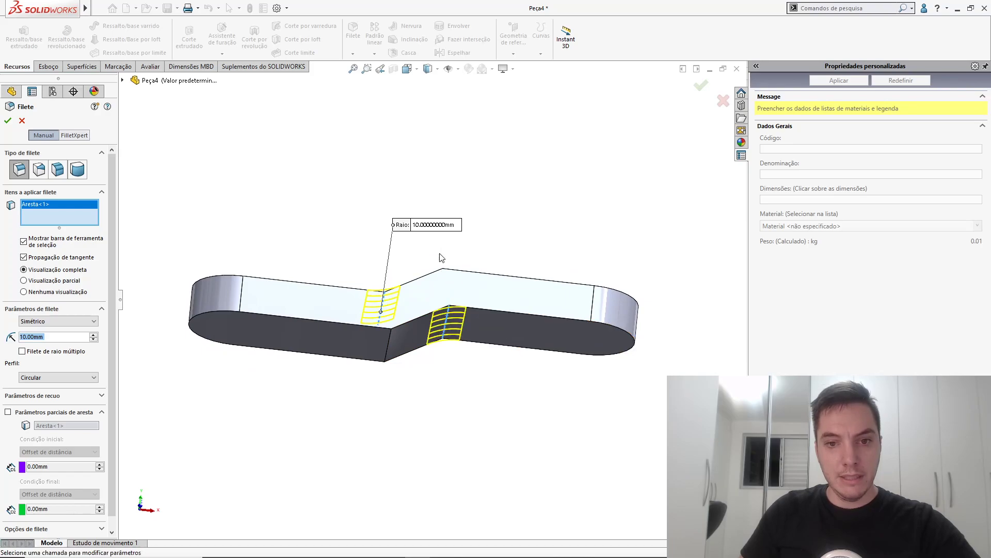
pyautogui.click(435, 225)
pyautogui.write('15')
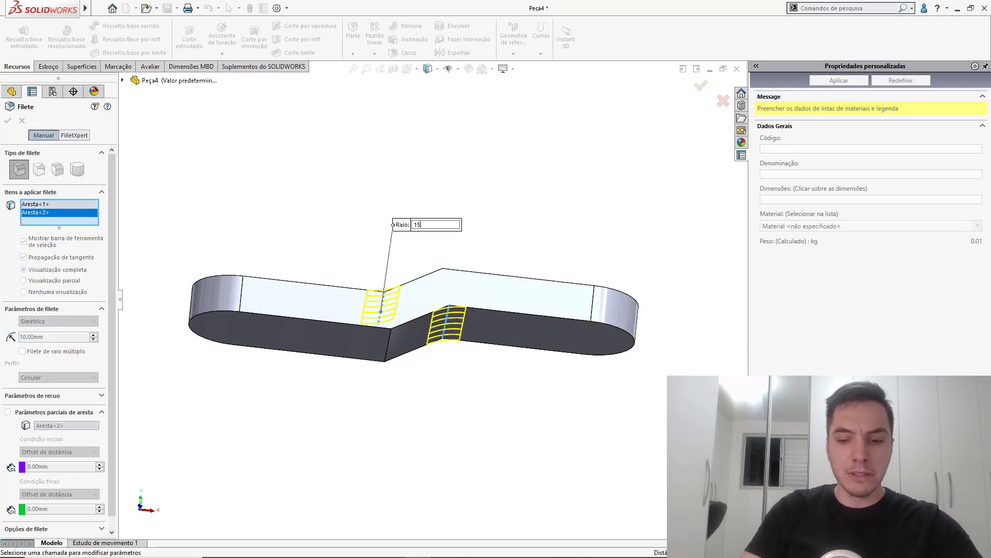
pyautogui.press('Return')
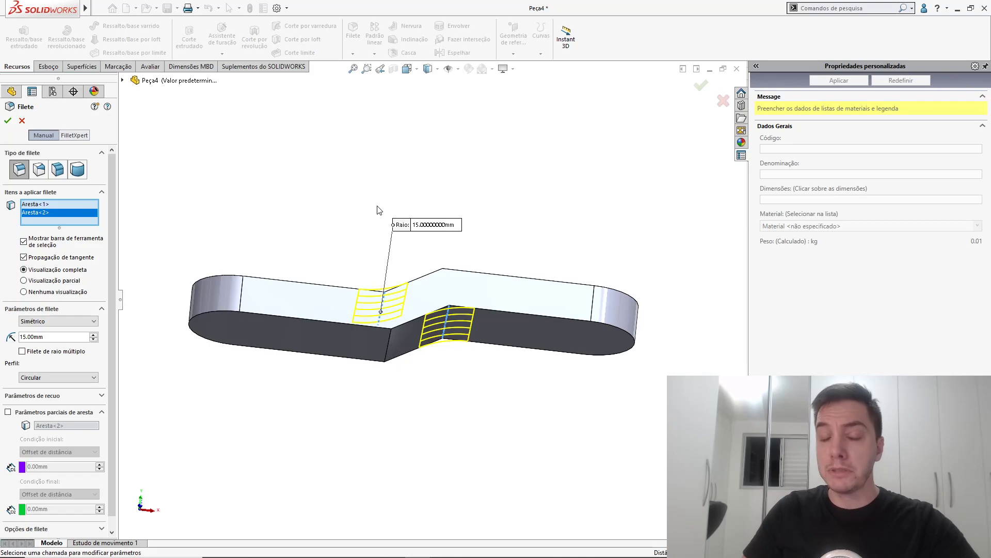
pyautogui.moveTo(391, 205); pyautogui.dragTo(391, 251, button='middle')
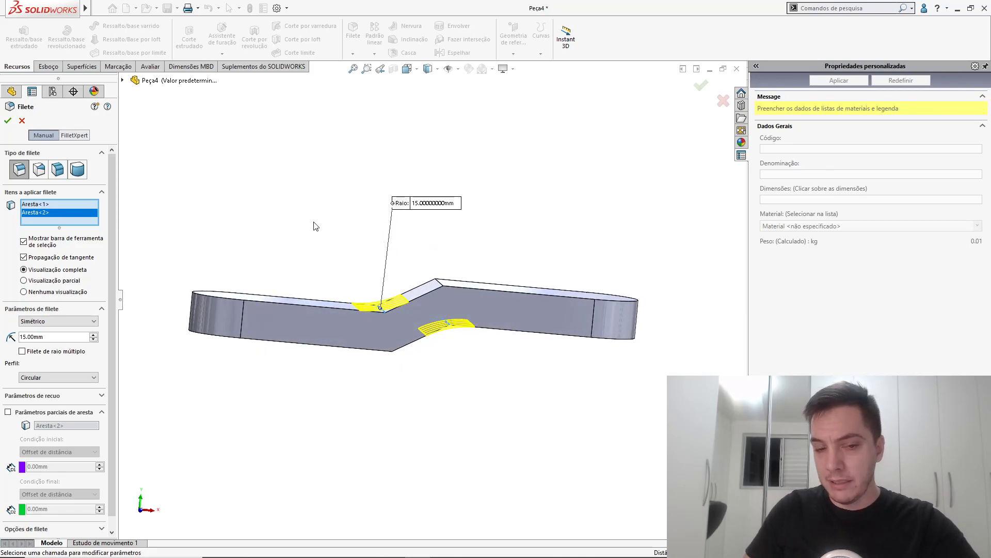
pyautogui.press('d')
pyautogui.click(319, 233)
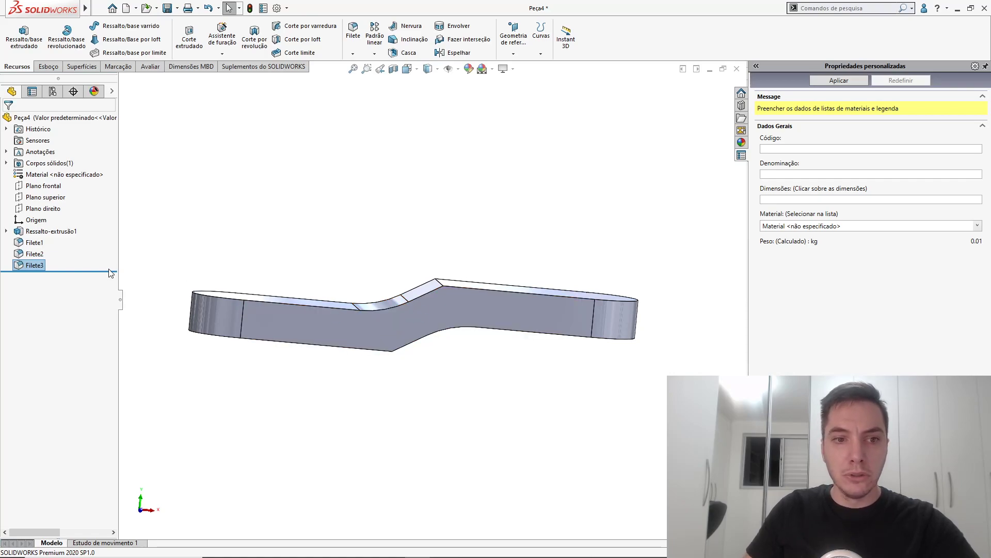
# Roll the feature history back before the 15 mm fillet and fillet the two convex bend edges with a 21 mm radius.
pyautogui.moveTo(112, 269); pyautogui.dragTo(111, 260)
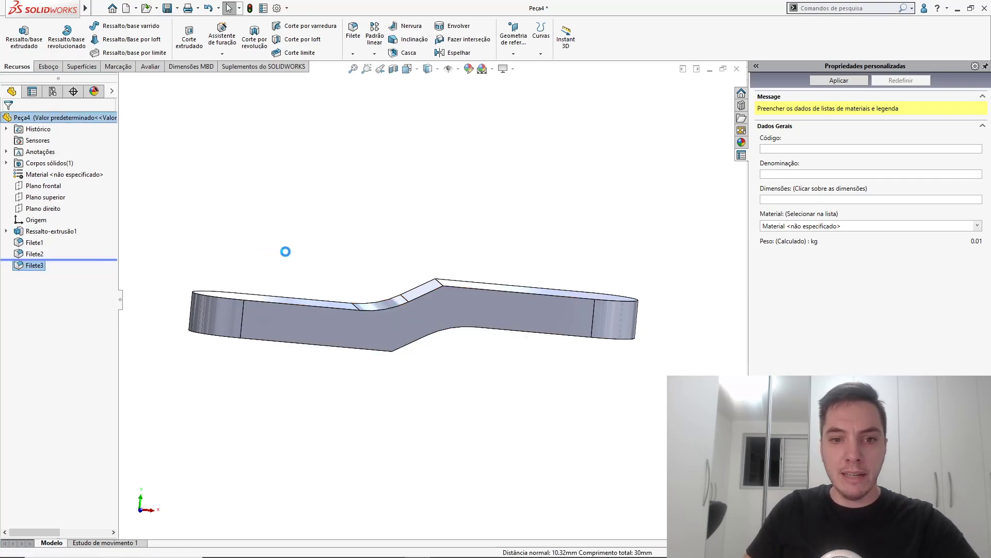
pyautogui.moveTo(348, 264)
pyautogui.mouseDown(button='middle')
pyautogui.moveTo(348, 280)
pyautogui.moveTo(348, 255)
pyautogui.mouseUp(button='middle')
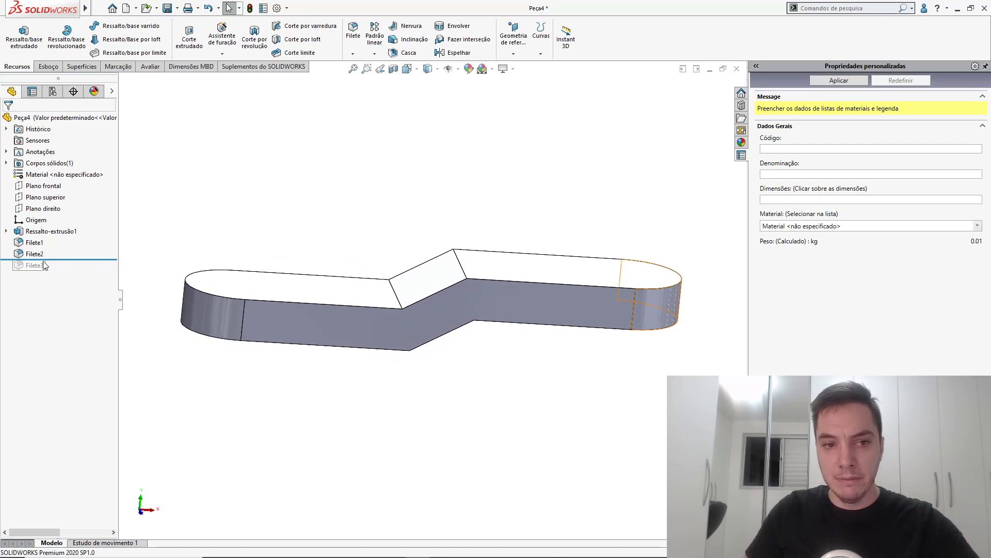
pyautogui.click(307, 278)
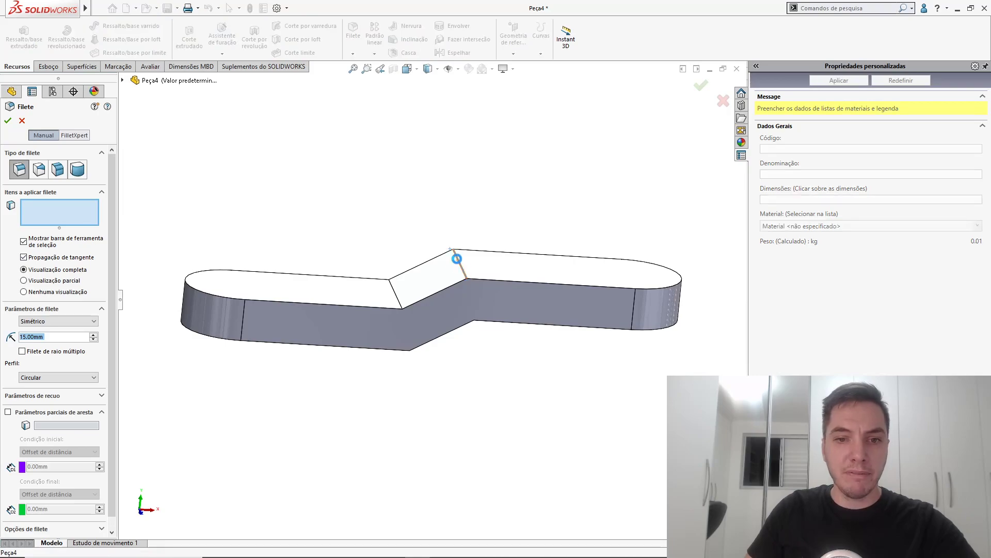
pyautogui.click(456, 259)
pyautogui.moveTo(454, 361); pyautogui.dragTo(413, 308, button='middle')
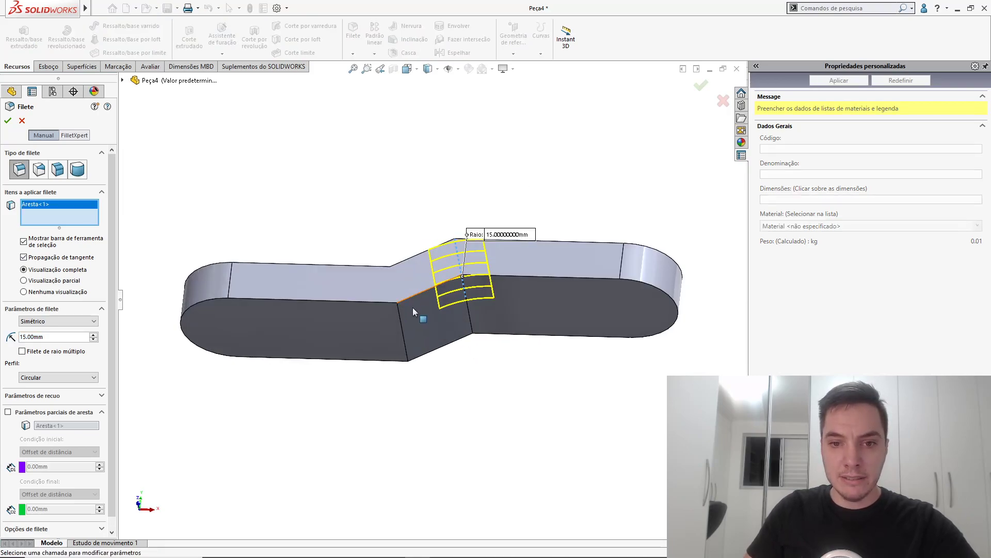
pyautogui.click(400, 316)
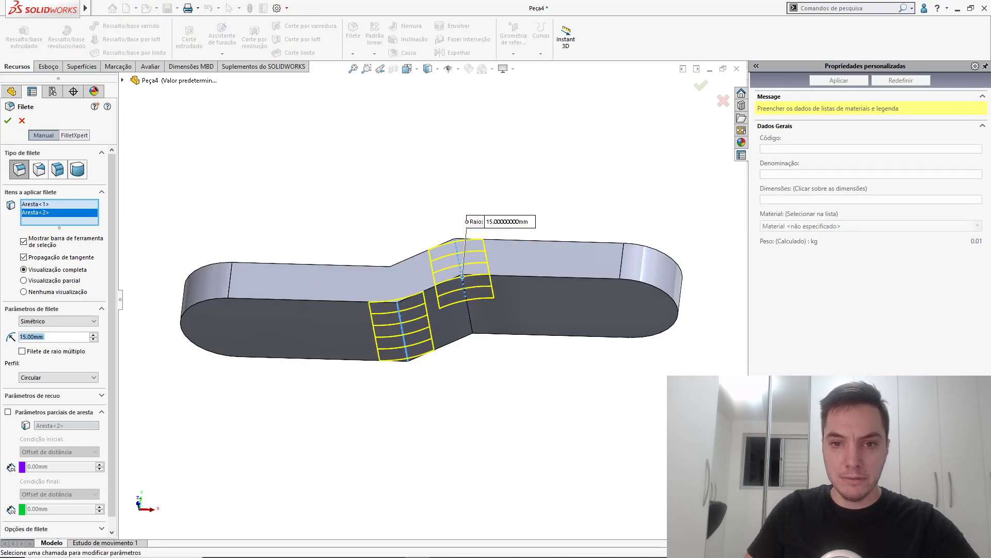
pyautogui.click(516, 227)
pyautogui.press('Return')
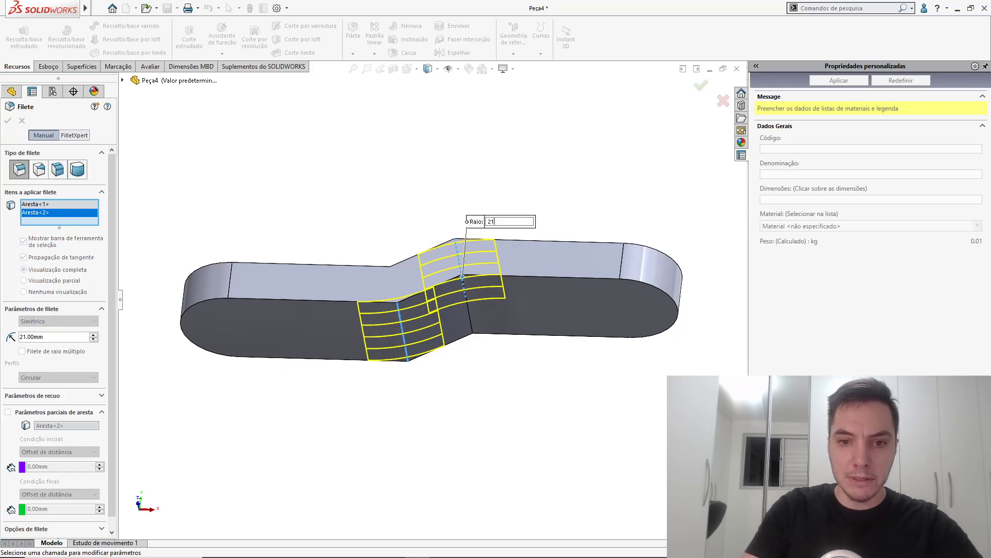
pyautogui.press('Return')
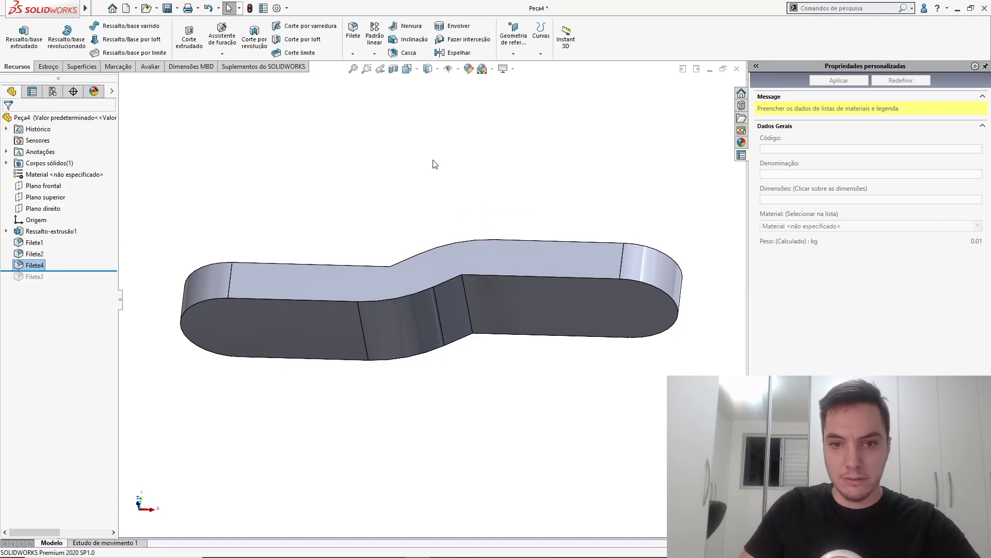
# Roll the feature history forward to the end to restore the 15 mm bend fillets.
pyautogui.moveTo(431, 161); pyautogui.dragTo(159, 215, button='middle')
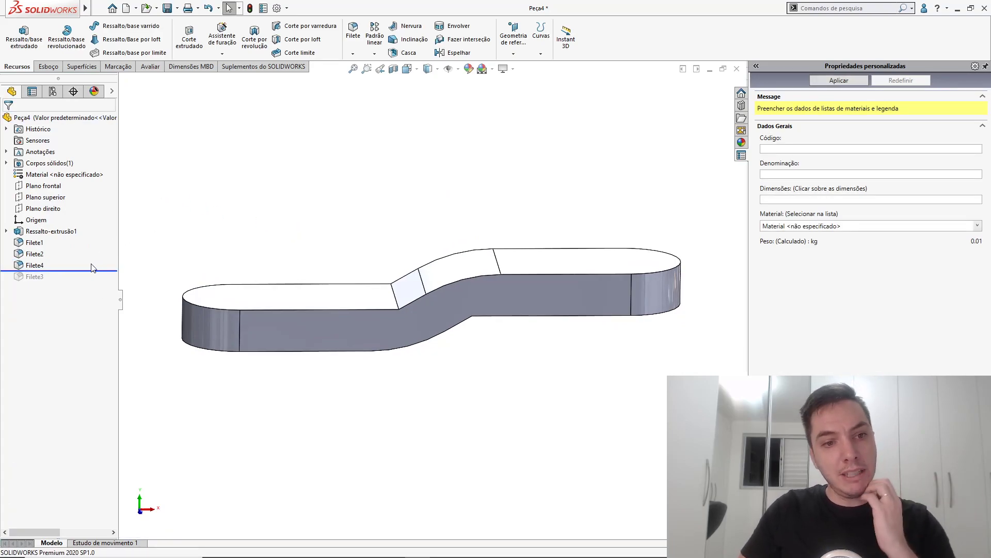
pyautogui.moveTo(94, 271); pyautogui.dragTo(95, 283)
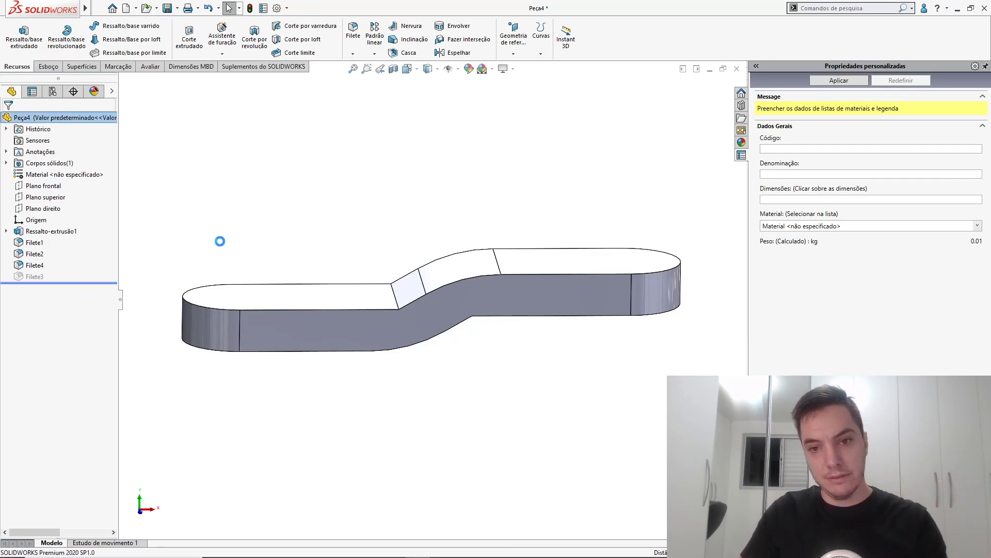
pyautogui.scroll(3, 320, 186)
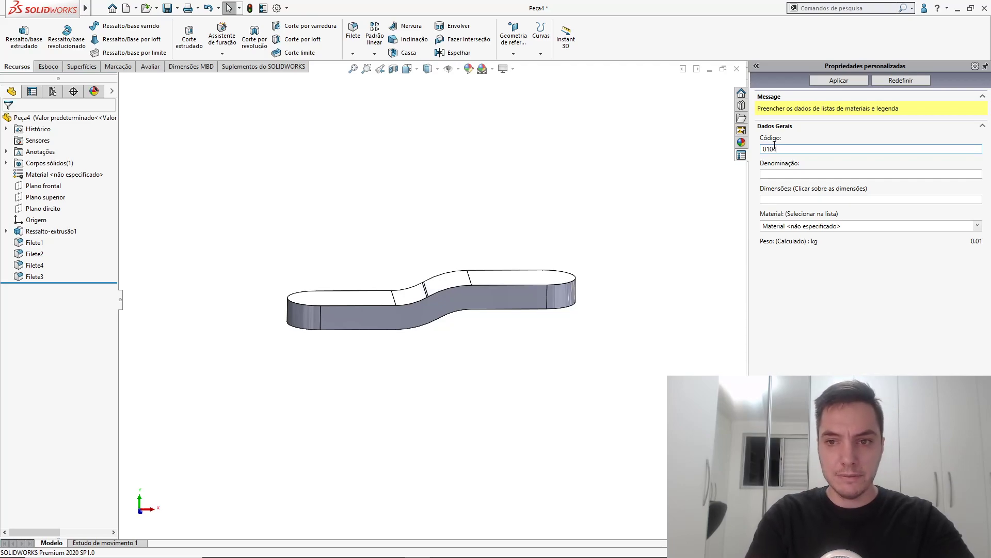
# Fill in the part's custom properties with code 0104 and denomination Jumelo.
pyautogui.press('Tab')
pyautogui.write('Ju')
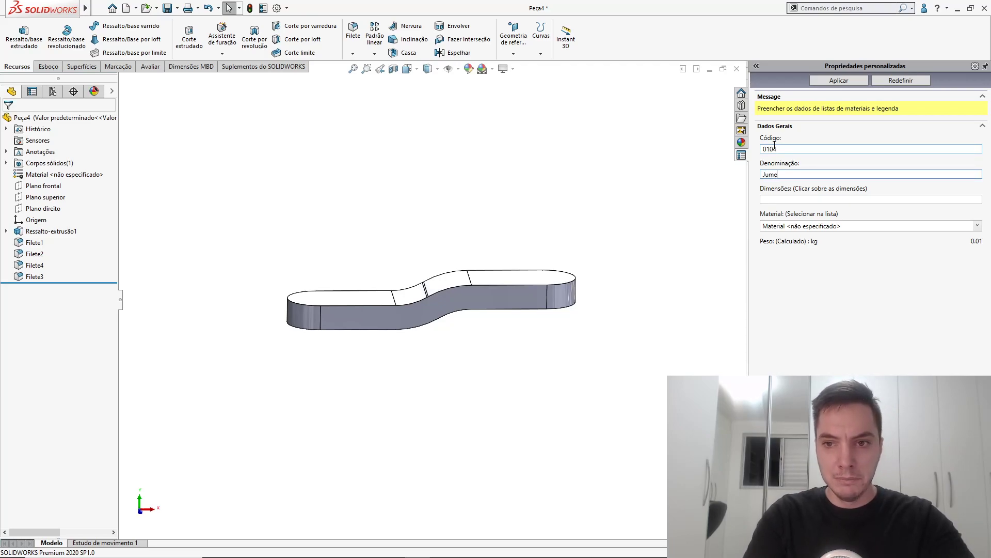
pyautogui.write('melo')
pyautogui.press('Tab')
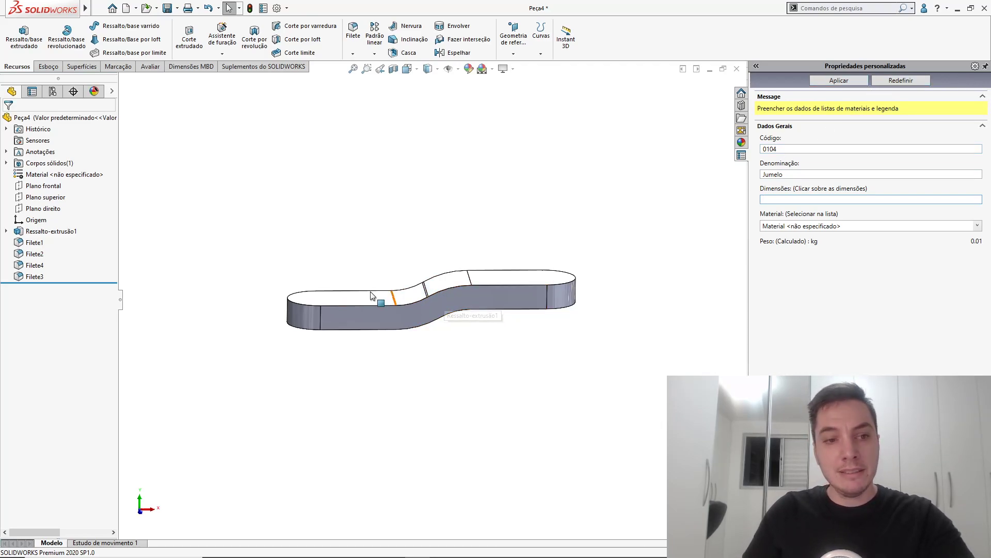
# Edit the base extrusion's sketch and add a driven dimension for the stepped profile's overall height, from the lowest to the highest horizontal line.
pyautogui.click(7, 231)
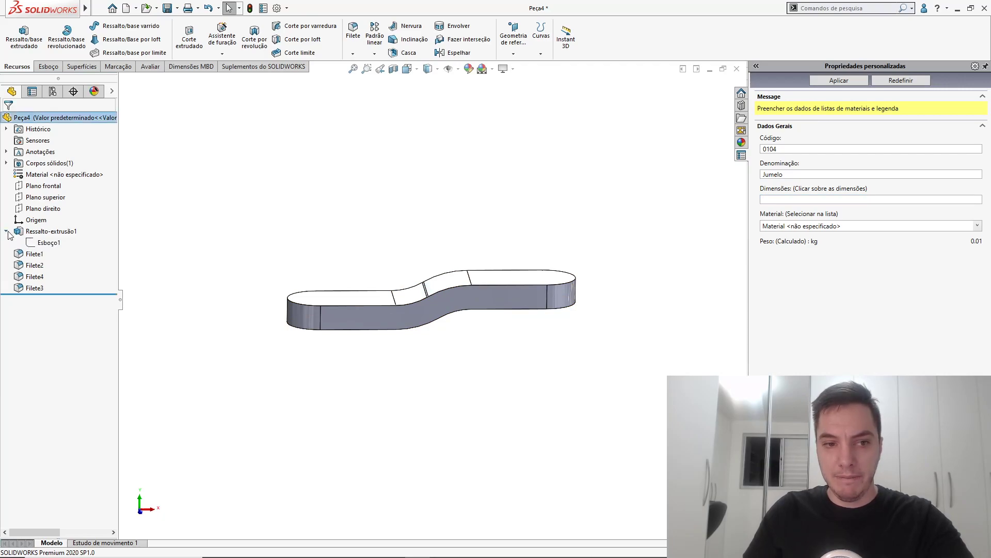
pyautogui.click(42, 243)
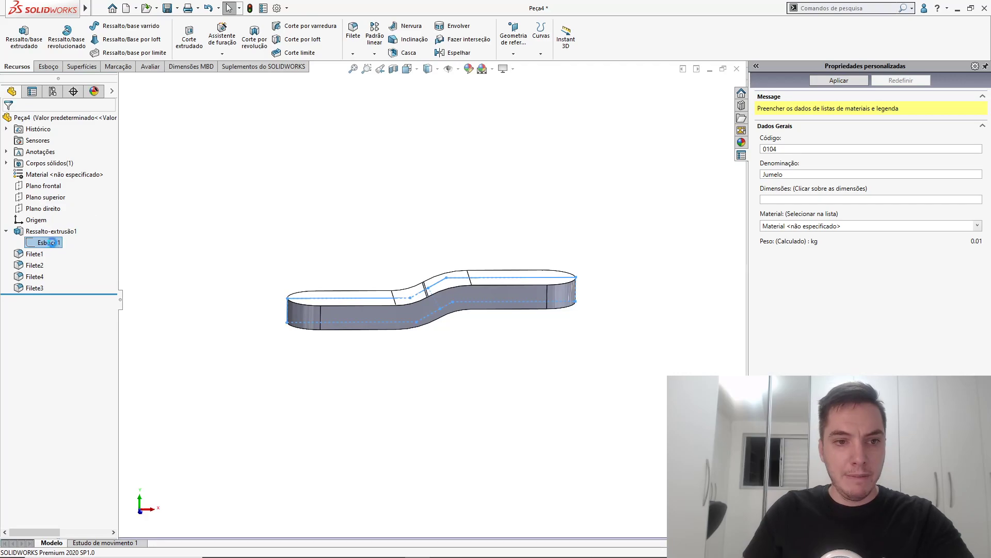
pyautogui.click(46, 208)
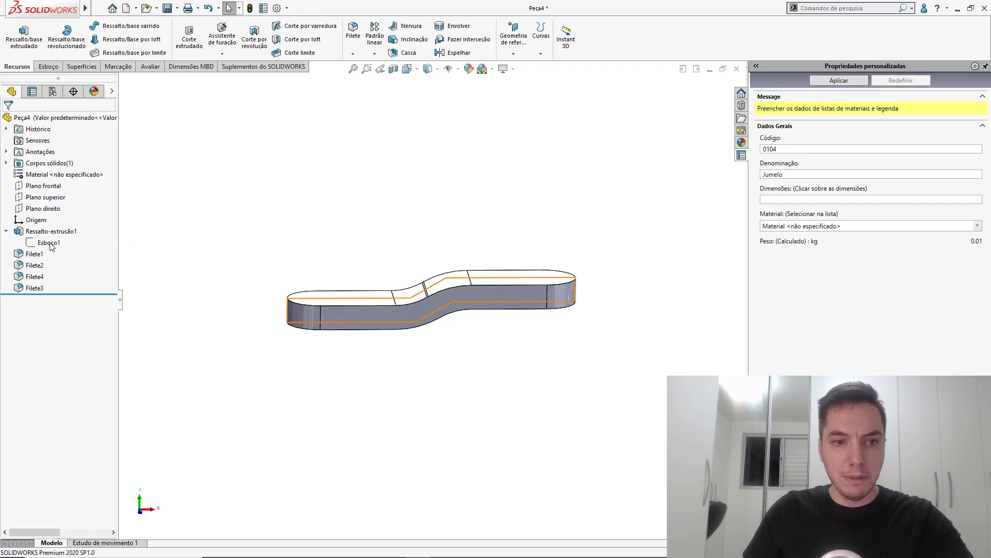
pyautogui.click(49, 242)
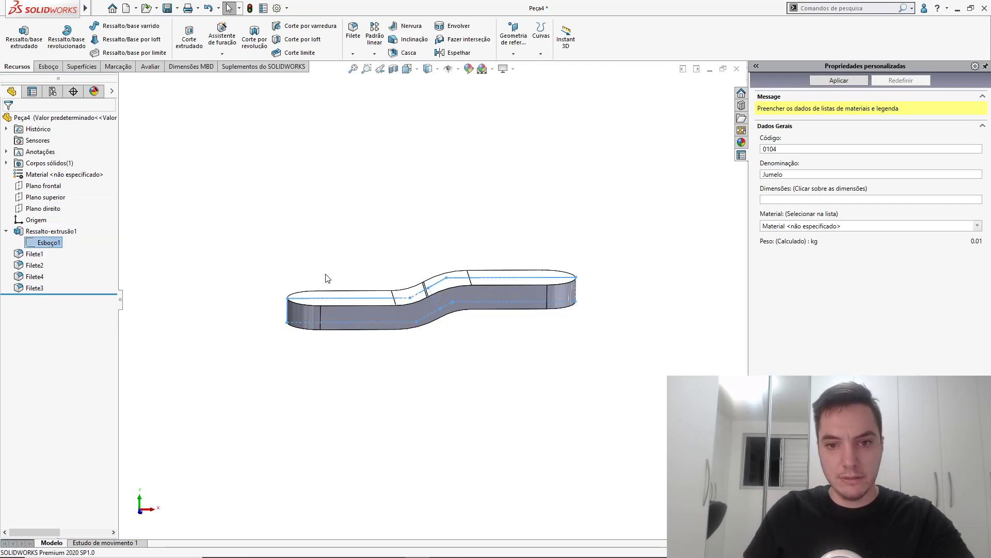
pyautogui.rightClick(458, 305)
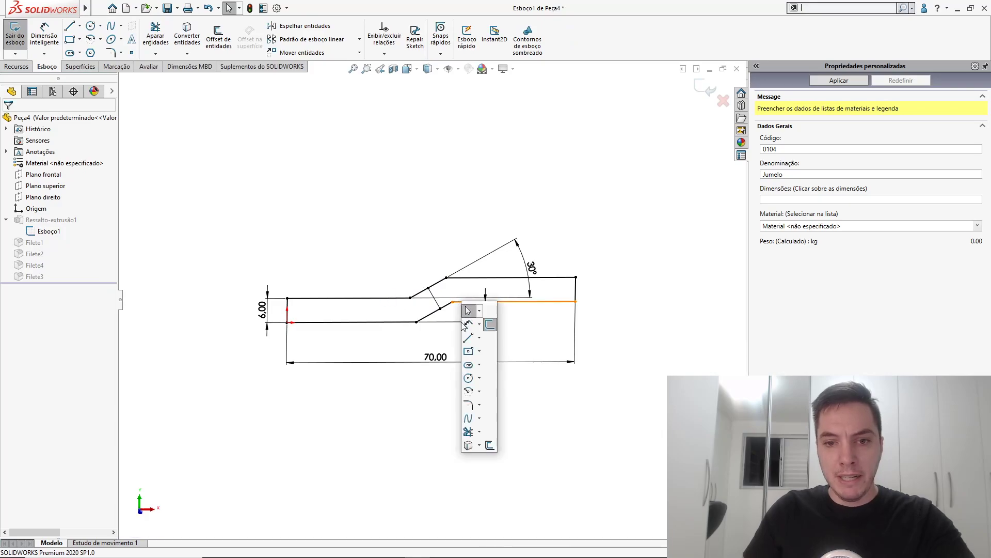
pyautogui.click(468, 325)
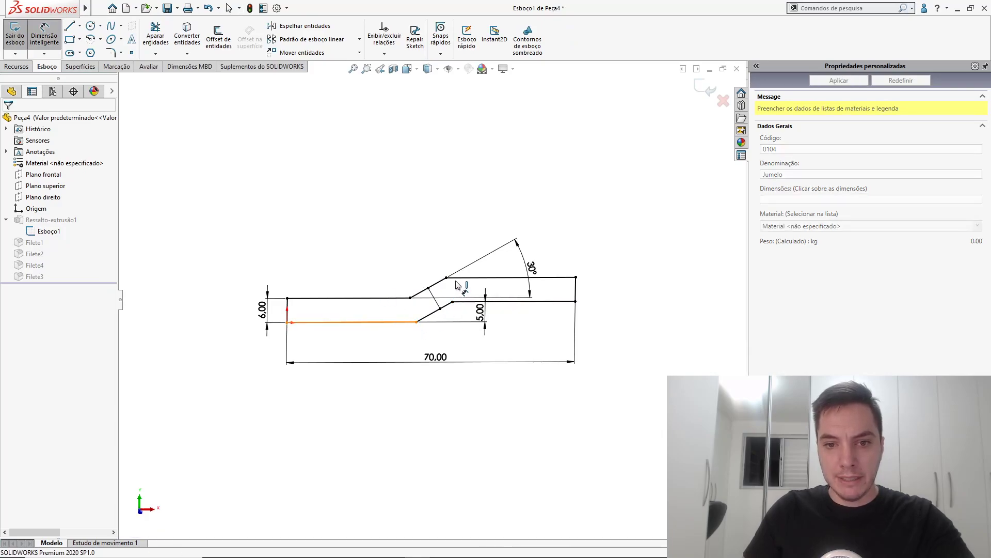
pyautogui.click(408, 321)
pyautogui.click(516, 278)
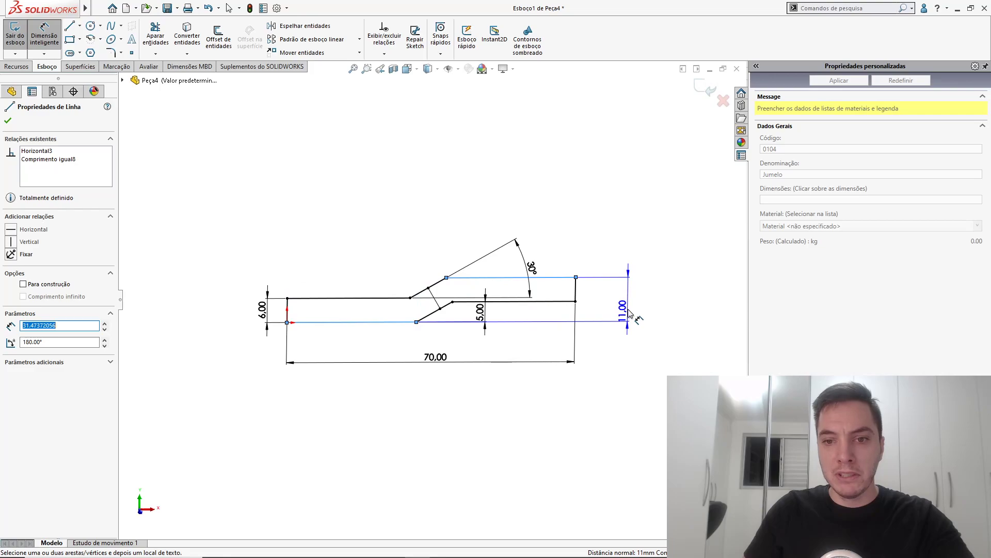
pyautogui.click(628, 309)
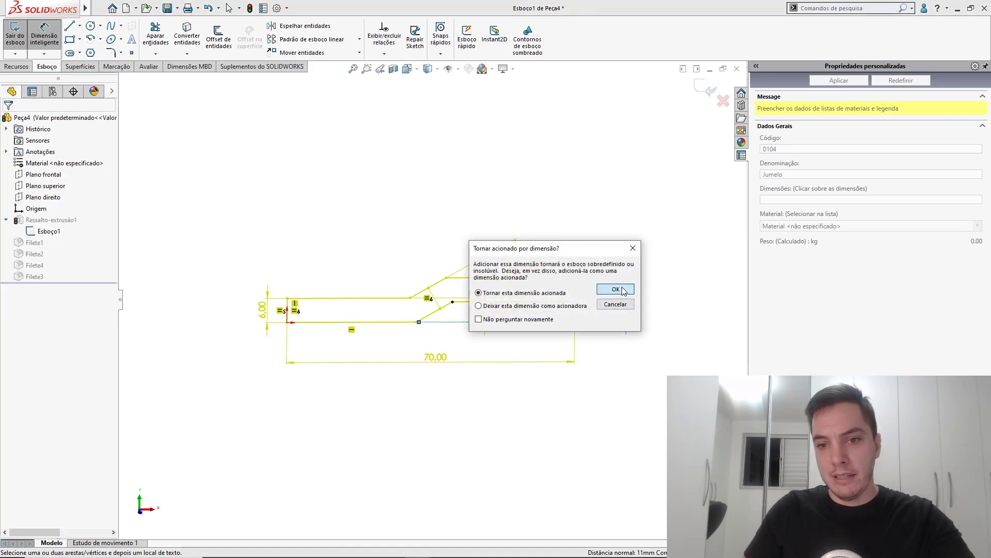
pyautogui.click(629, 288)
pyautogui.click(610, 276)
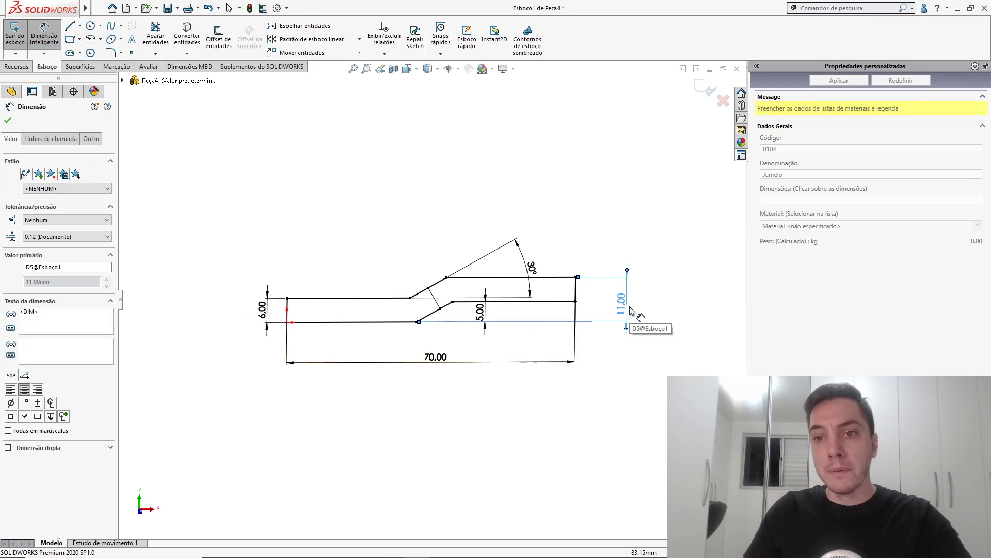
pyautogui.click(708, 92)
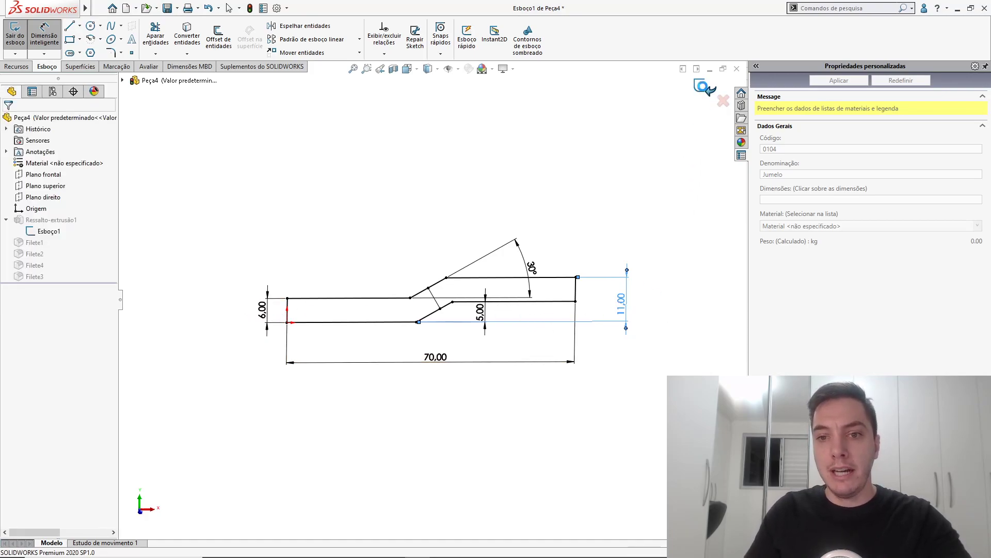
pyautogui.click(706, 90)
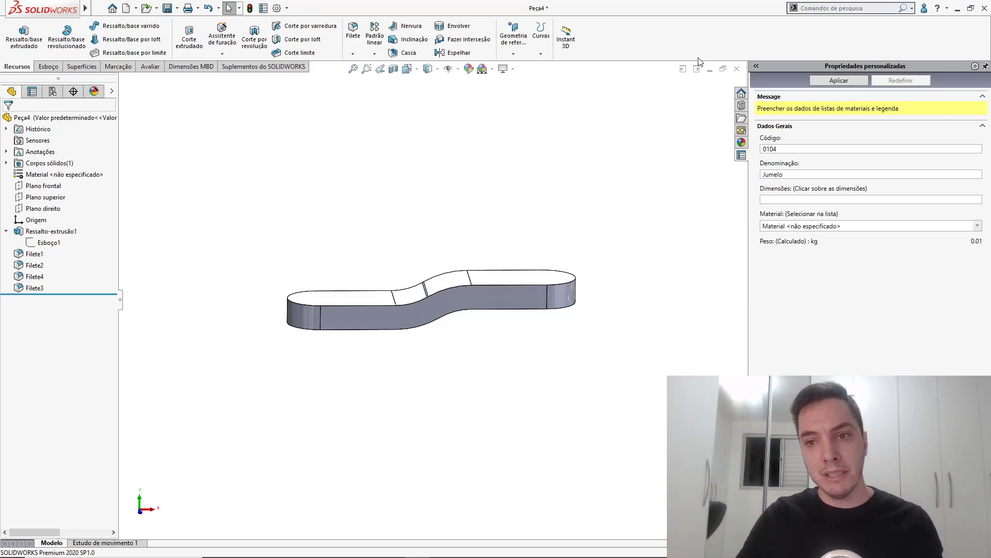
# Display the extrusion's dimensions and link the 70,00 length dimension into the Dimensões property, followed by "x".
pyautogui.moveTo(566, 188); pyautogui.dragTo(416, 290, button='middle')
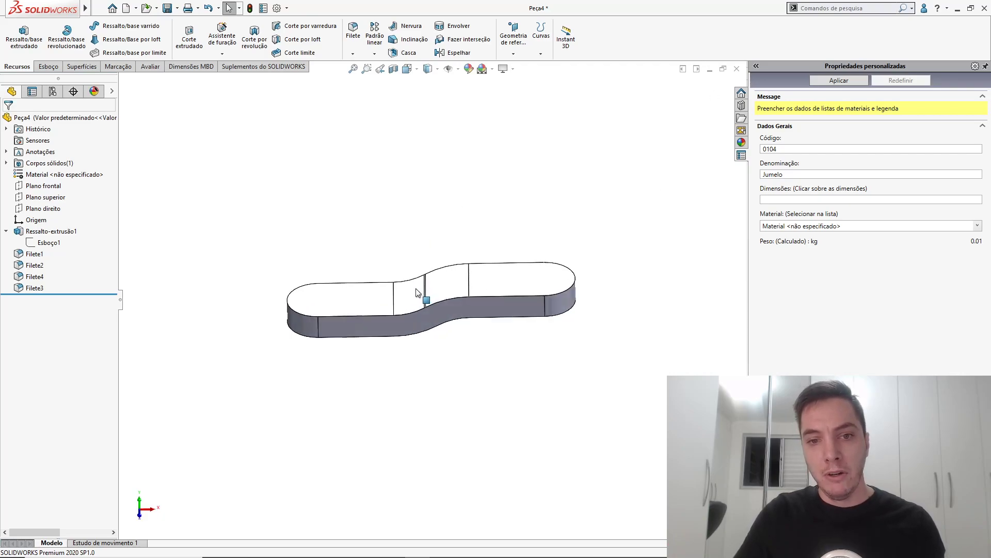
pyautogui.doubleClick(353, 298)
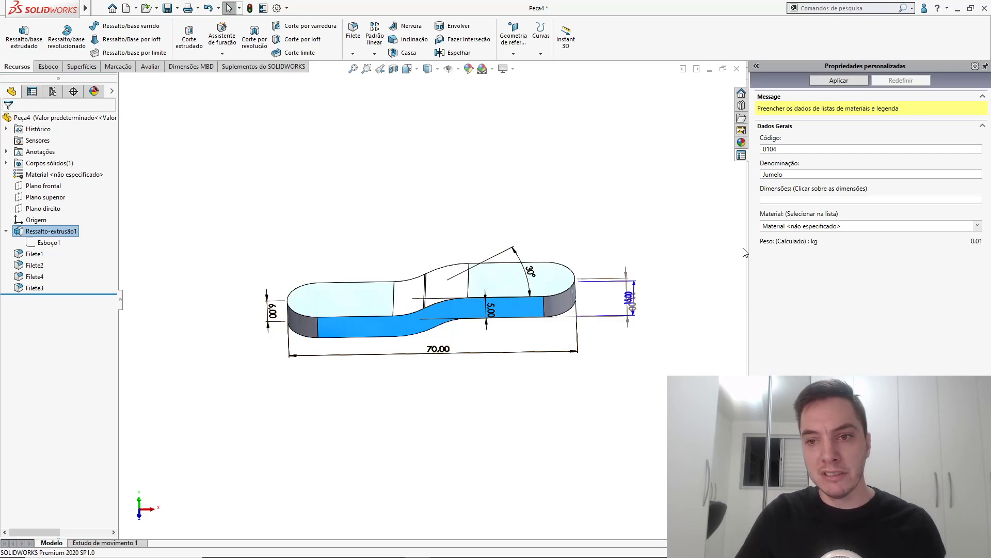
pyautogui.click(785, 201)
pyautogui.moveTo(630, 282); pyautogui.dragTo(614, 248, button='middle')
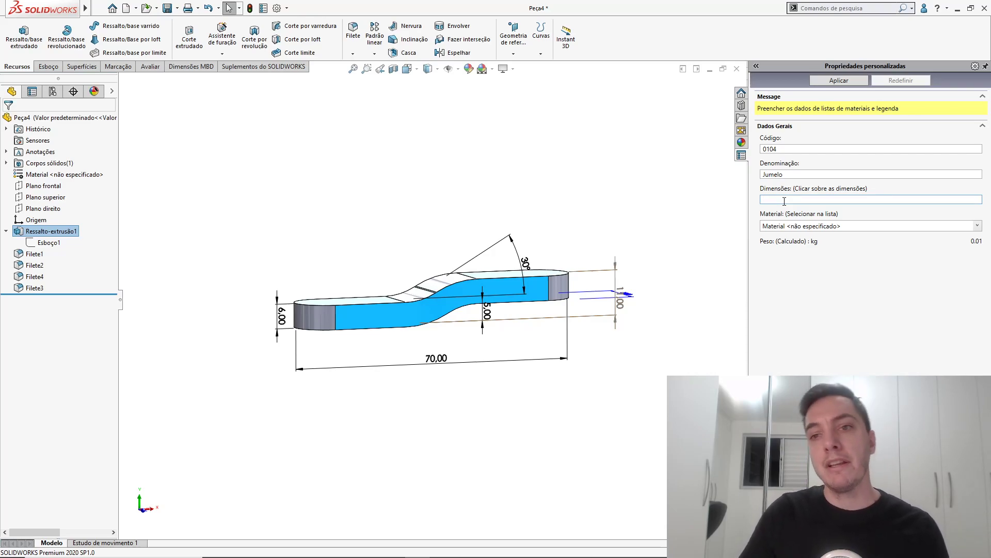
pyautogui.click(785, 201)
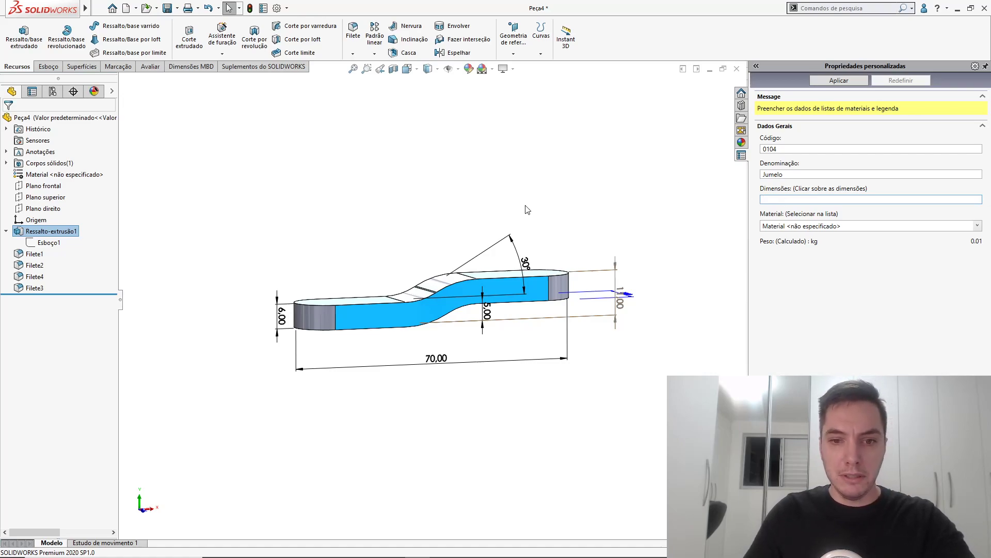
pyautogui.moveTo(525, 209); pyautogui.dragTo(519, 261, button='middle')
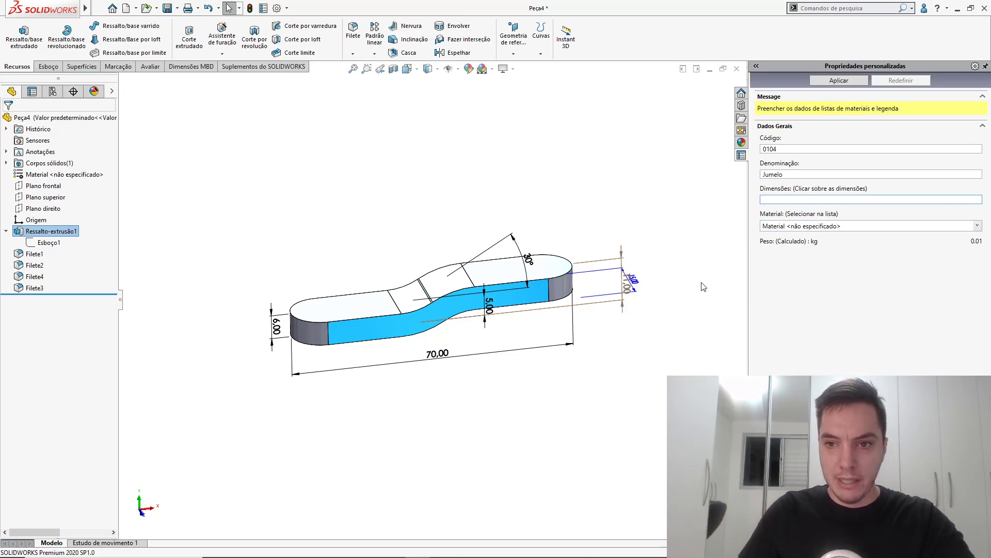
pyautogui.click(439, 355)
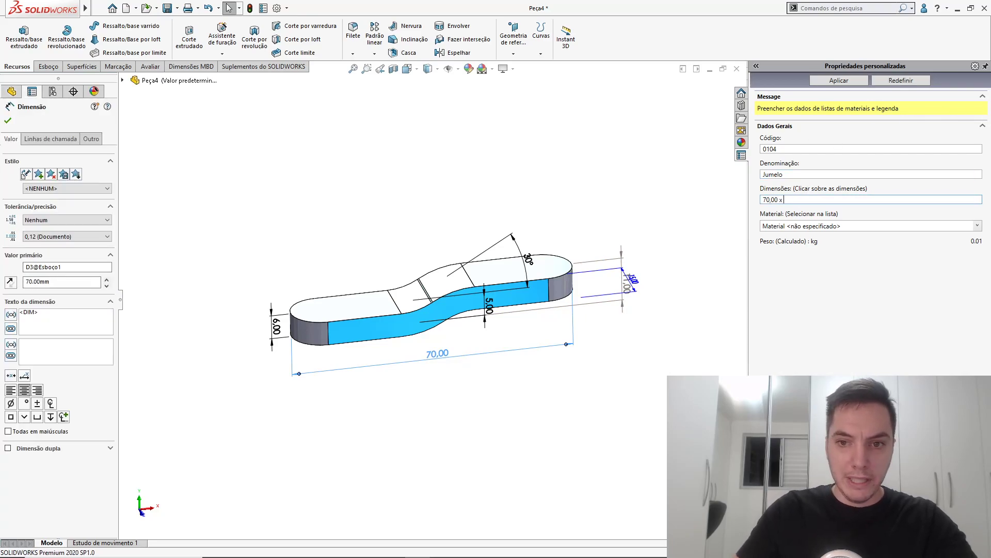
pyautogui.click(631, 283)
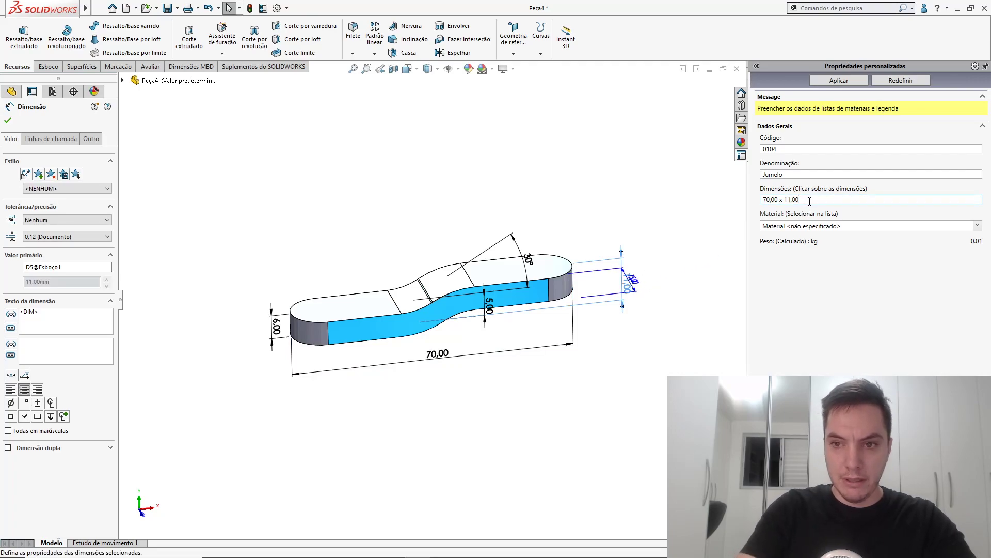
pyautogui.moveTo(561, 244); pyautogui.dragTo(563, 263, button='middle')
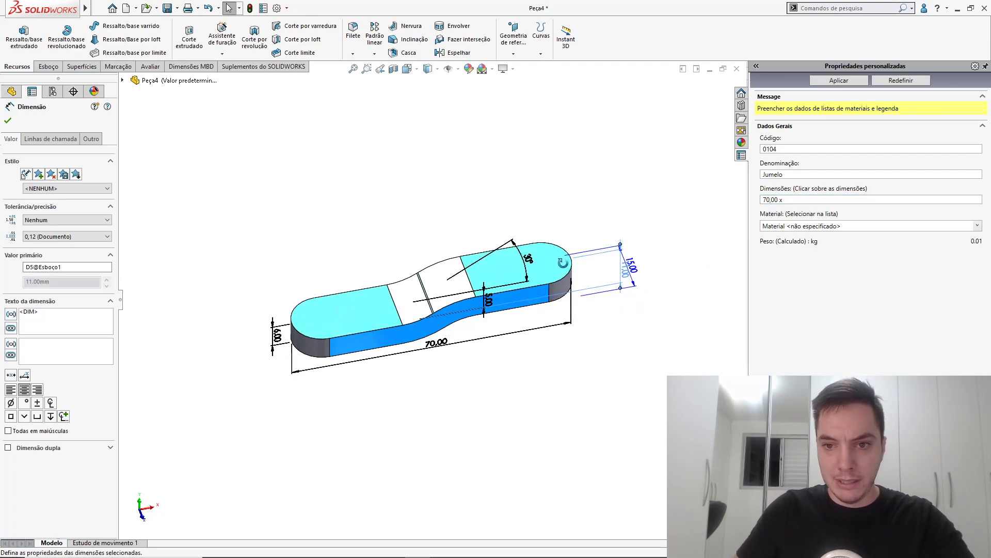
pyautogui.middleClick(563, 264)
pyautogui.click(640, 266)
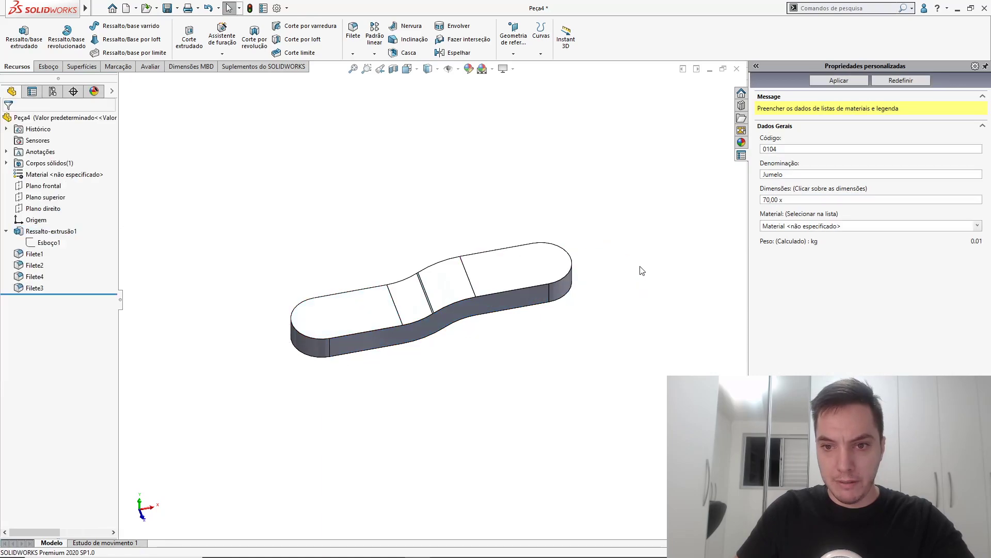
pyautogui.click(804, 200)
pyautogui.click(551, 270)
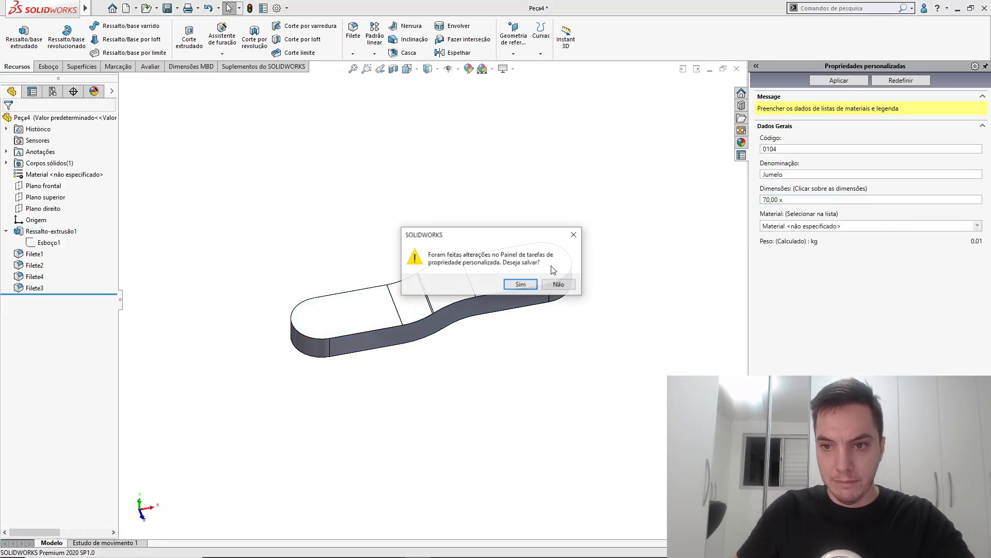
pyautogui.click(545, 278)
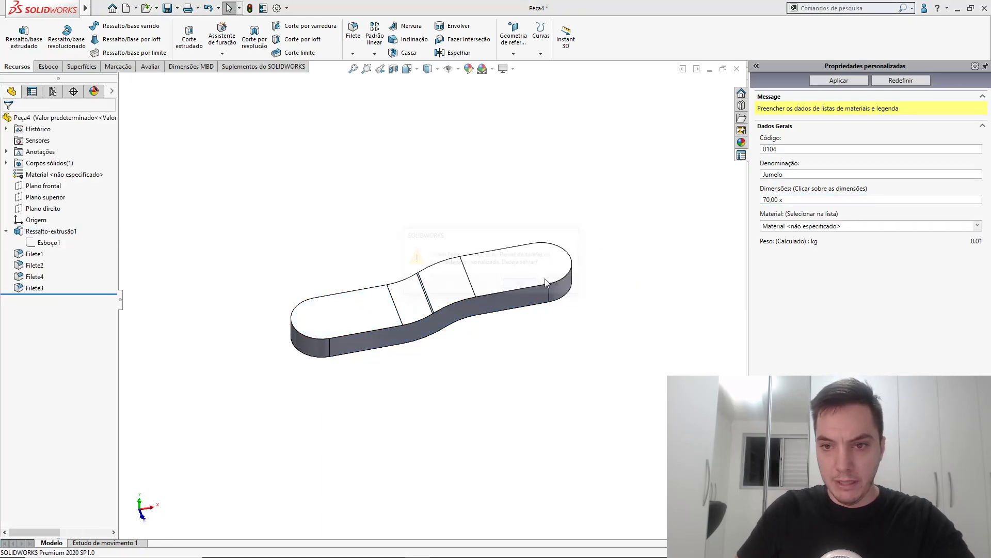
pyautogui.click(805, 199)
pyautogui.write('\\')
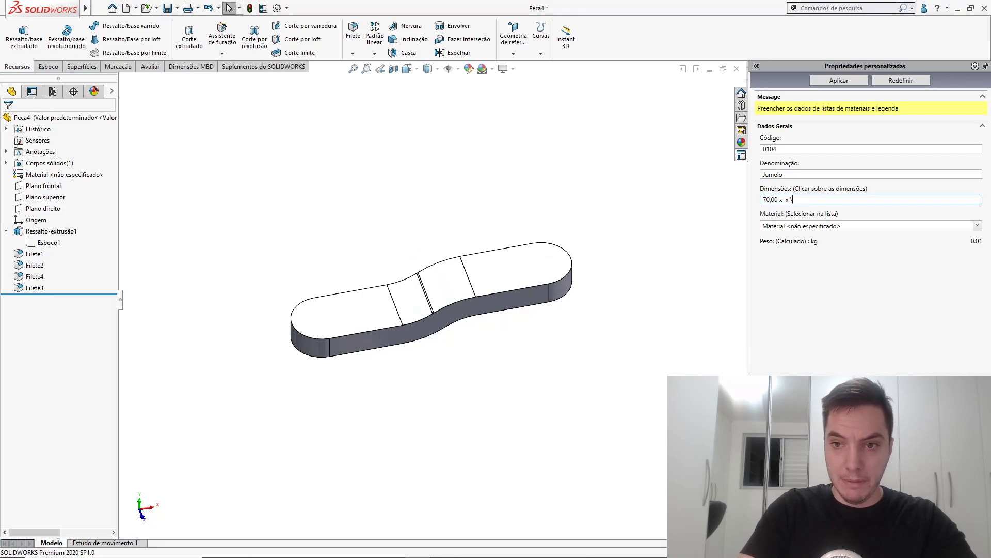
pyautogui.press('BackSpace')
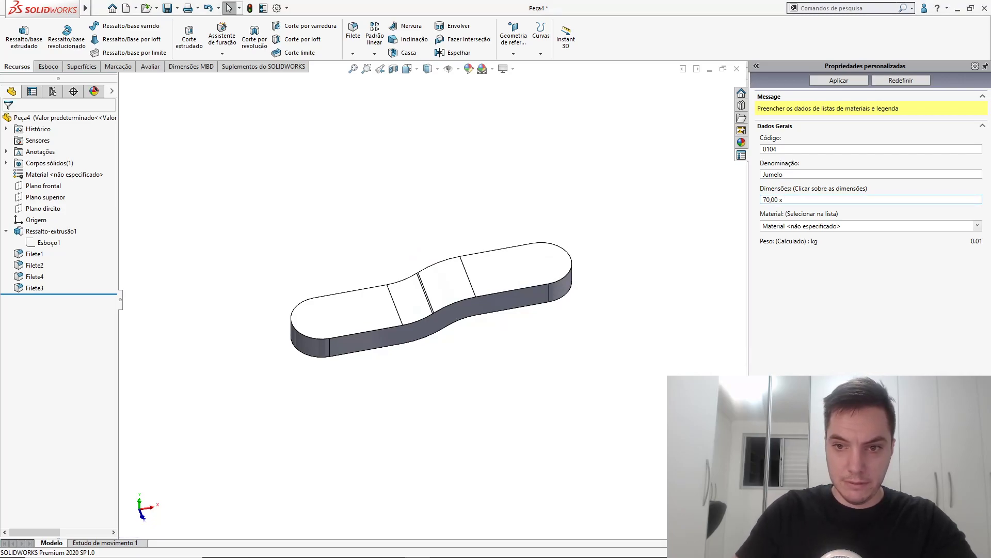
# Append the linked 15,00 width, "x #" and the linked 6,00 thickness to the Dimensões property and apply the properties.
pyautogui.click(553, 263)
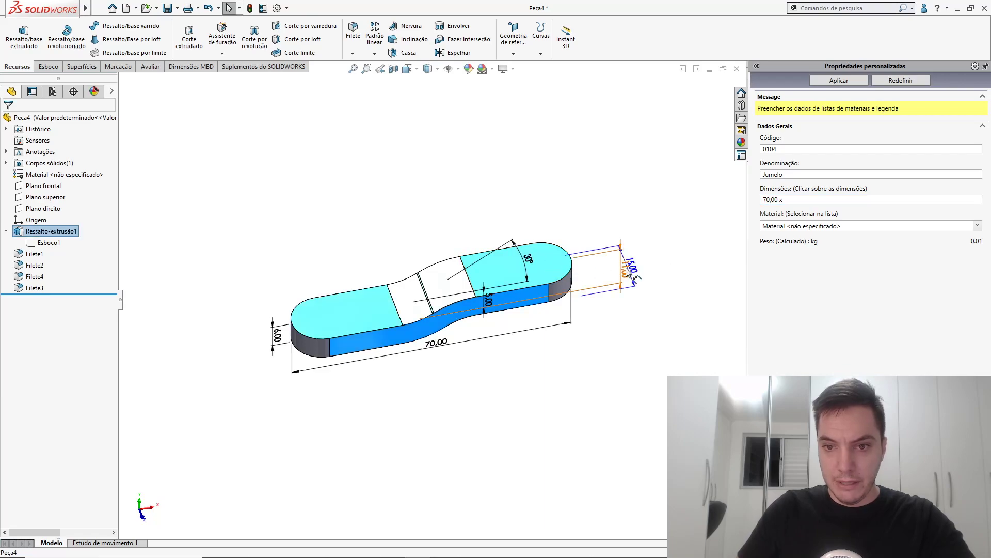
pyautogui.moveTo(657, 272); pyautogui.dragTo(663, 298, button='middle')
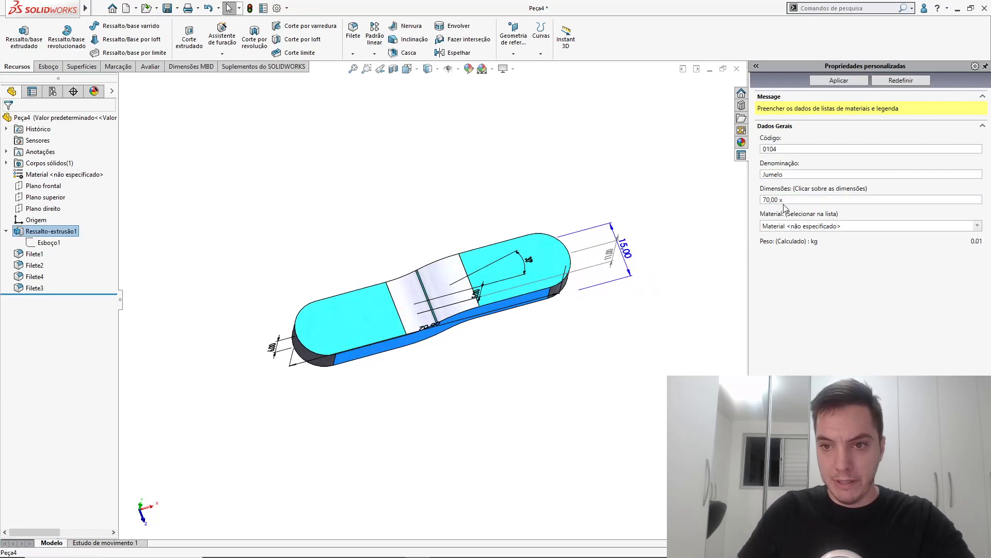
pyautogui.click(625, 249)
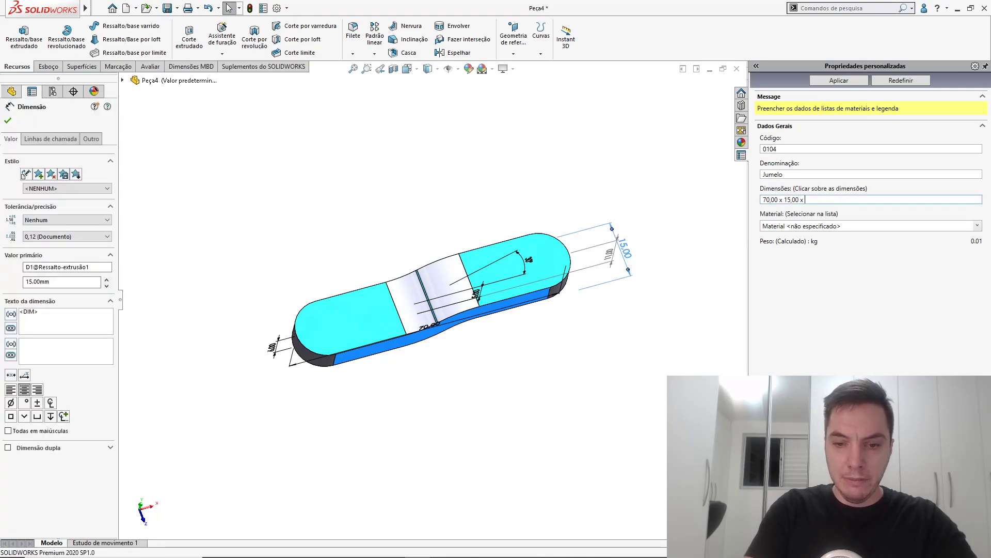
pyautogui.write('#')
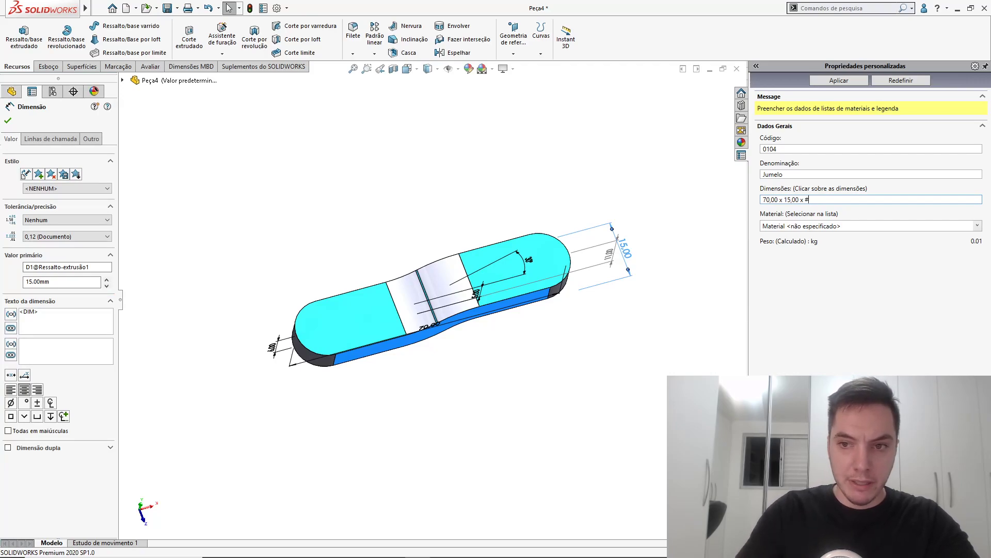
pyautogui.click(278, 347)
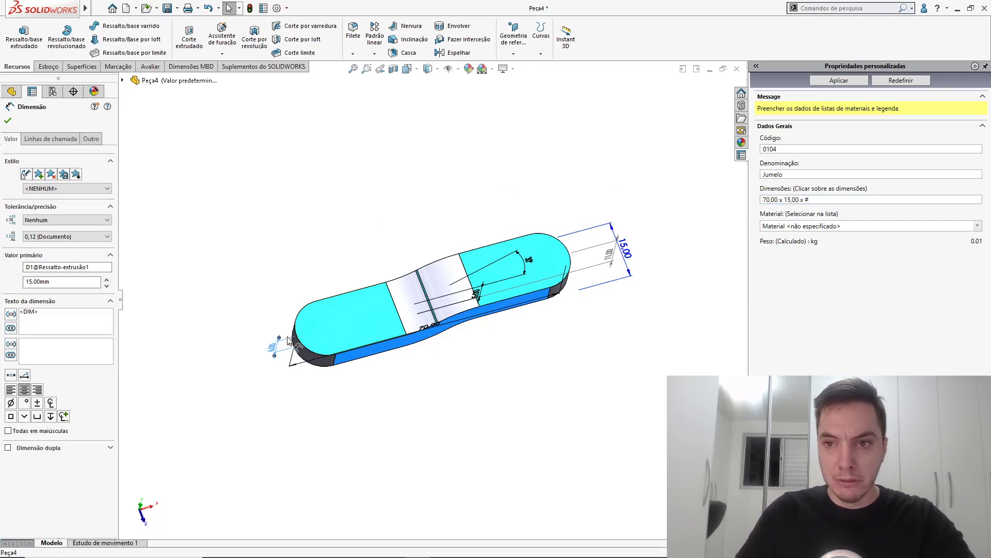
pyautogui.click(838, 80)
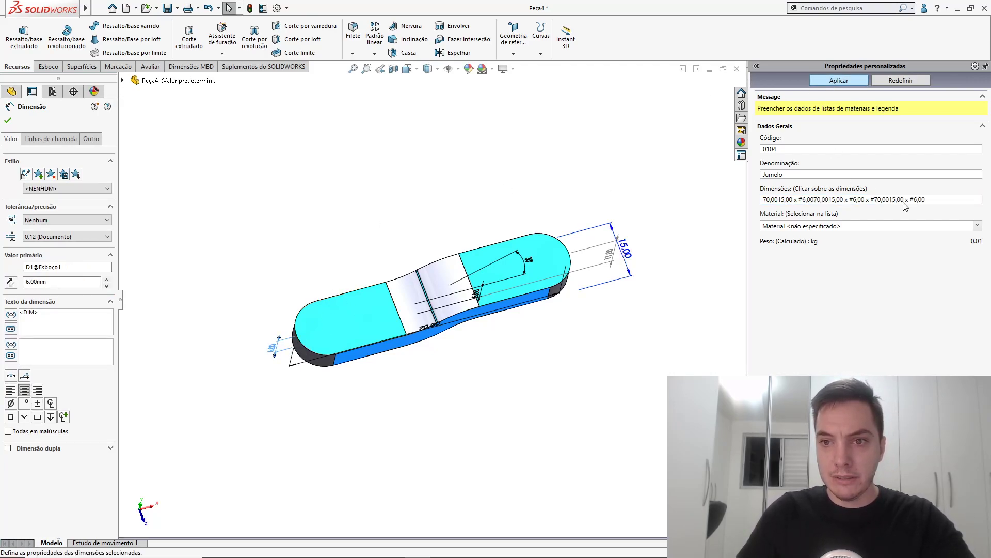
# Assign the steel material AISI 1020 to the part through its Material property.
pyautogui.click(981, 226)
pyautogui.click(818, 239)
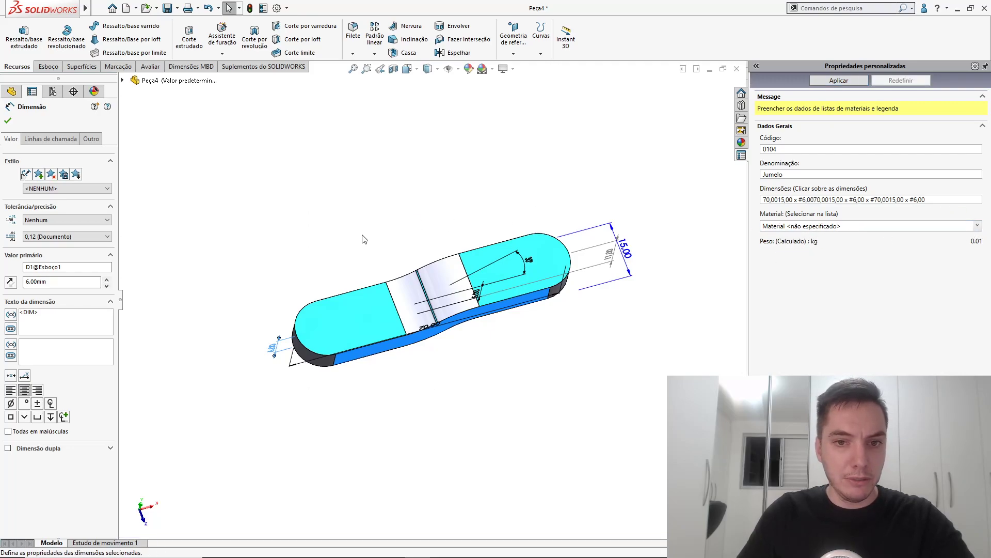
pyautogui.click(303, 268)
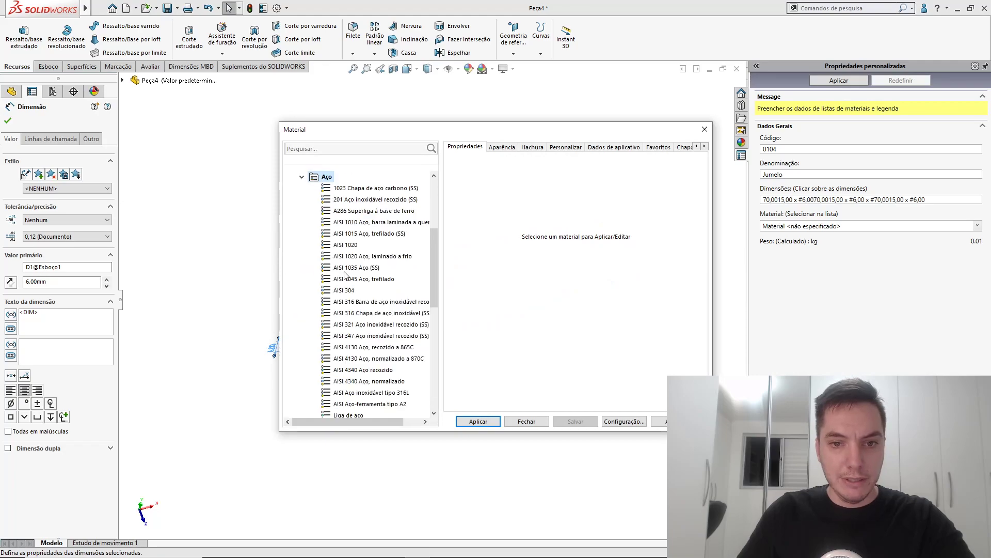
pyautogui.click(345, 245)
pyautogui.click(478, 422)
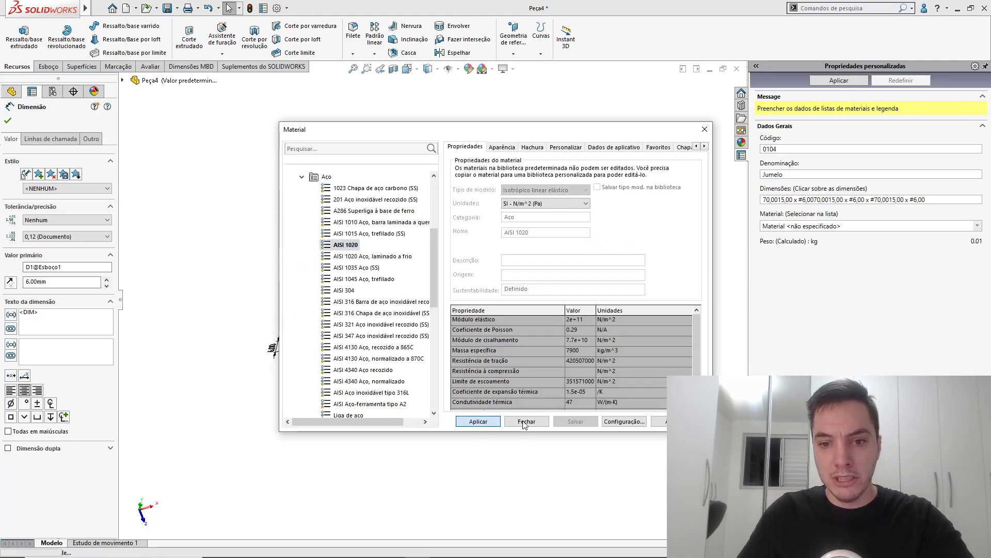
pyautogui.click(526, 422)
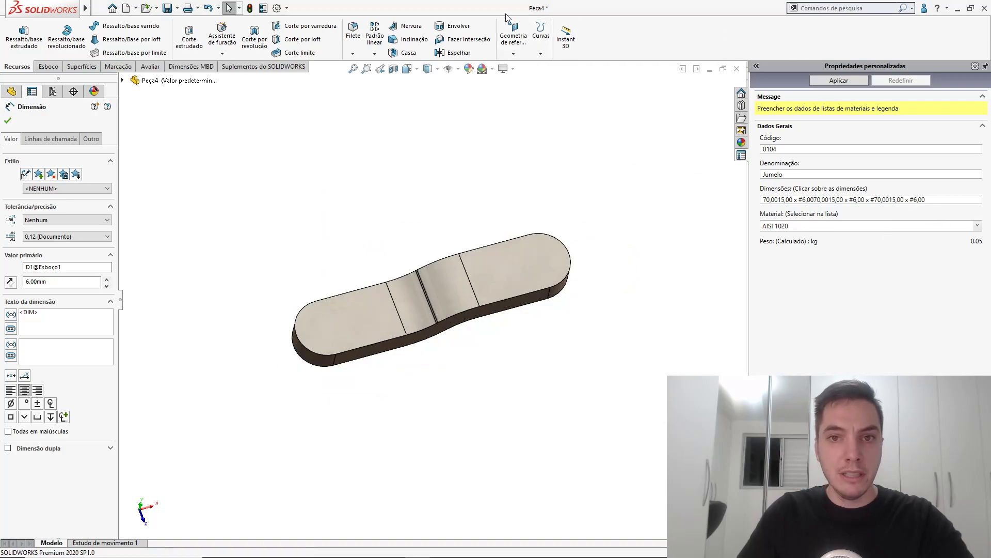
# Insert the missing " x " separator between the linked length and width in the Dimensões property expression, and close the dimension settings.
pyautogui.click(263, 8)
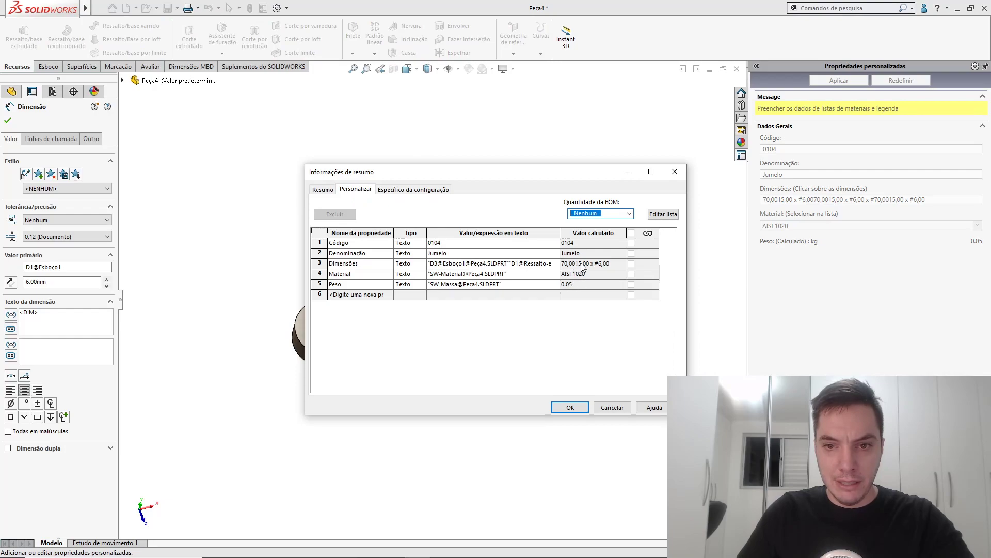
pyautogui.click(512, 263)
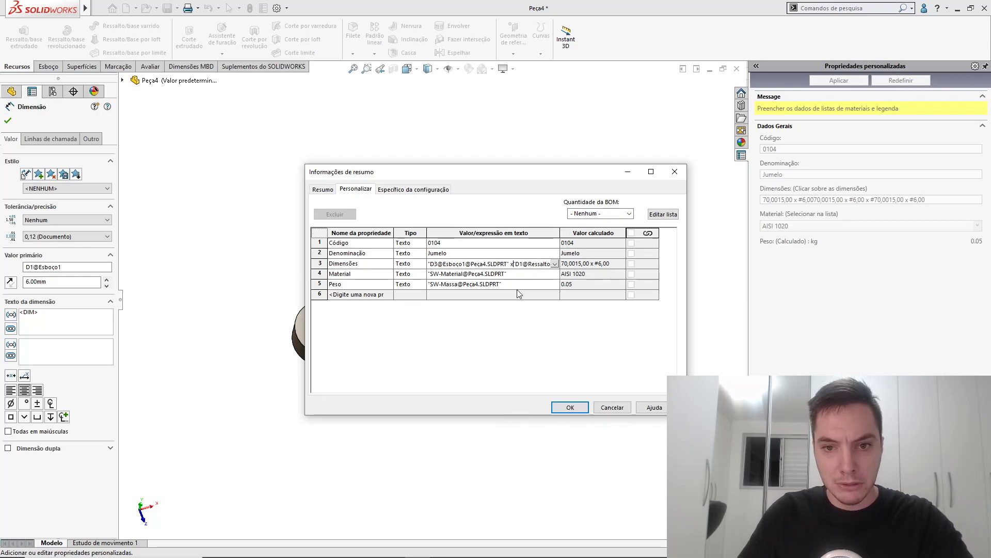
pyautogui.press('Return')
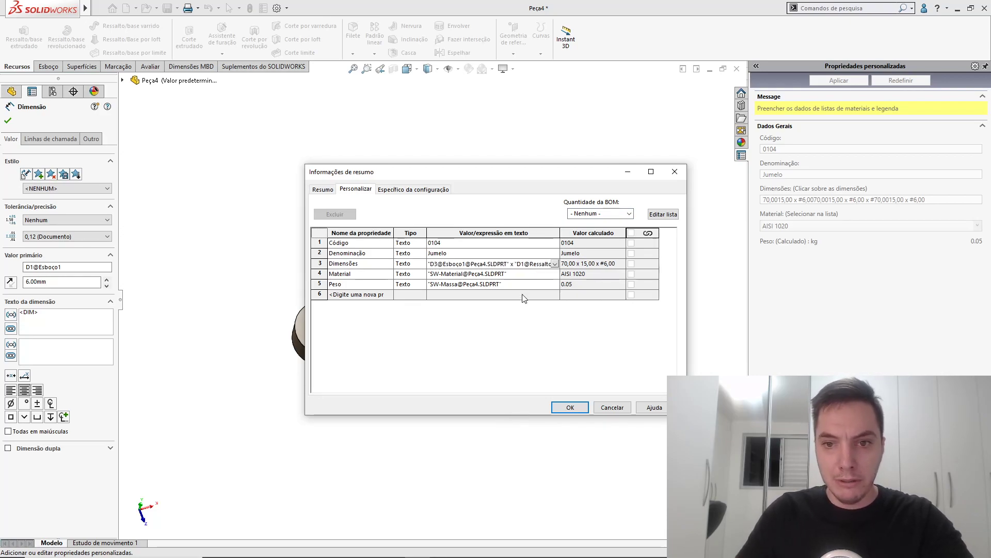
pyautogui.click(569, 406)
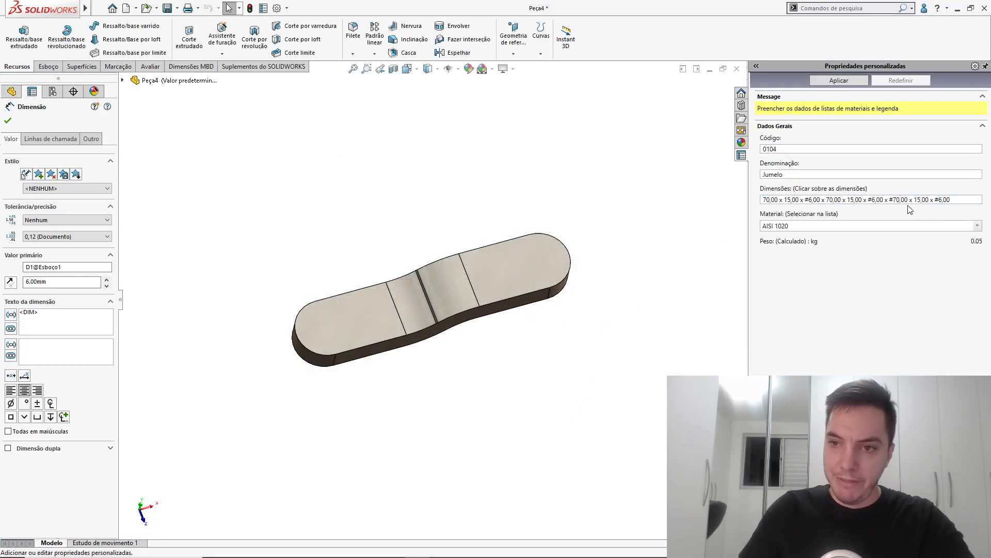
pyautogui.moveTo(293, 310); pyautogui.dragTo(347, 321, button='middle')
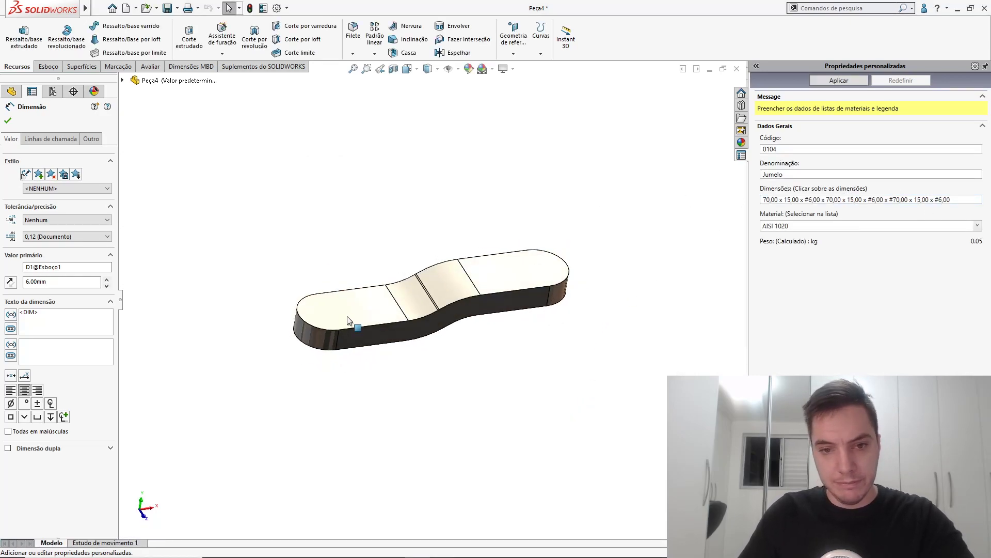
pyautogui.scroll(-2, 356, 315)
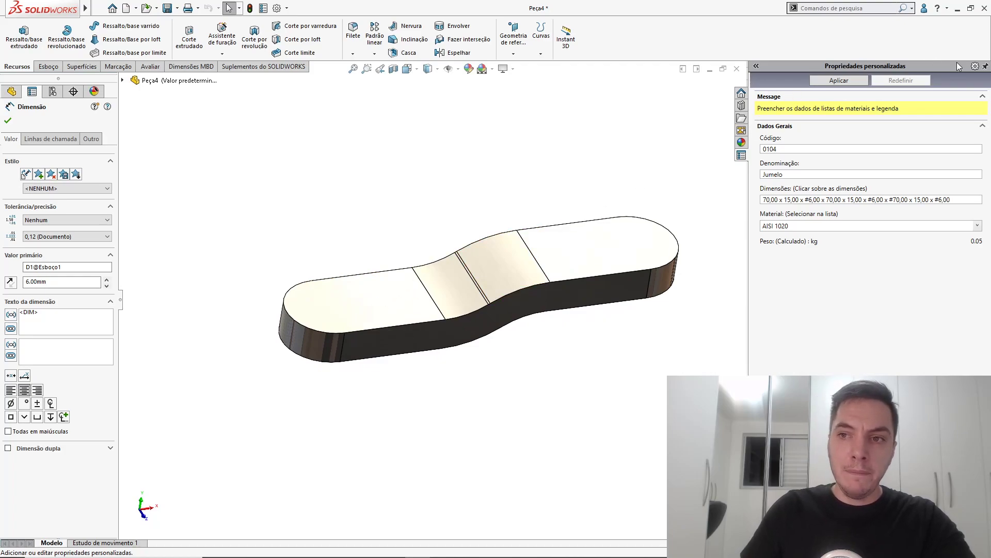
pyautogui.click(518, 219)
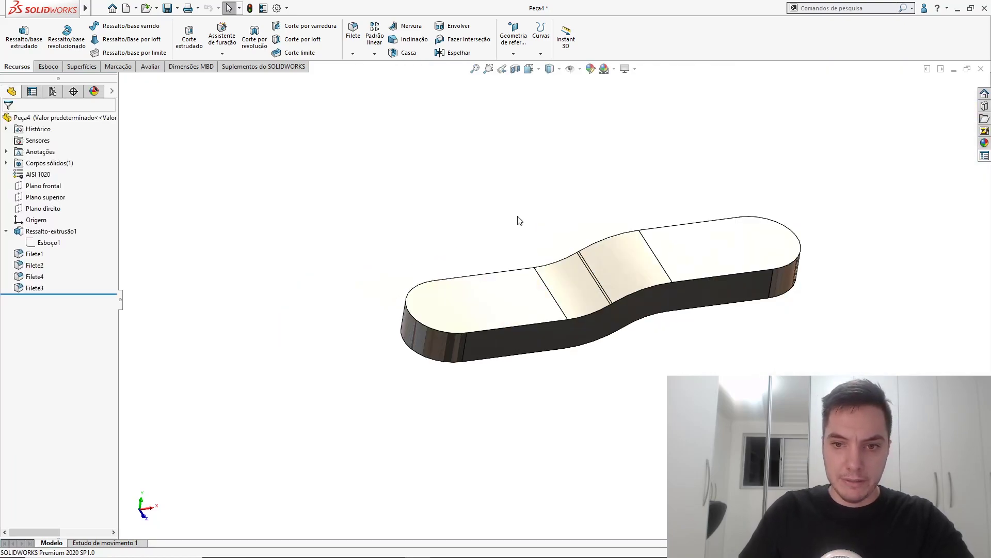
# Start a Hole Wizard plain hole with the ISO standard and the type Tamanhos de broca.
pyautogui.scroll(2, 612, 274)
pyautogui.scroll(-4, 613, 273)
pyautogui.moveTo(598, 277); pyautogui.dragTo(537, 274, button='middle')
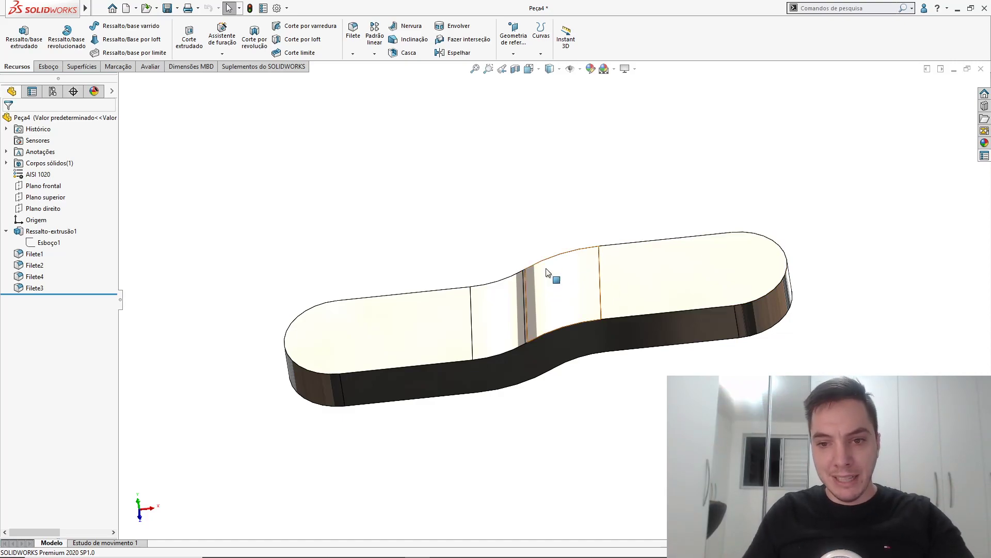
pyautogui.press('s')
pyautogui.click(639, 288)
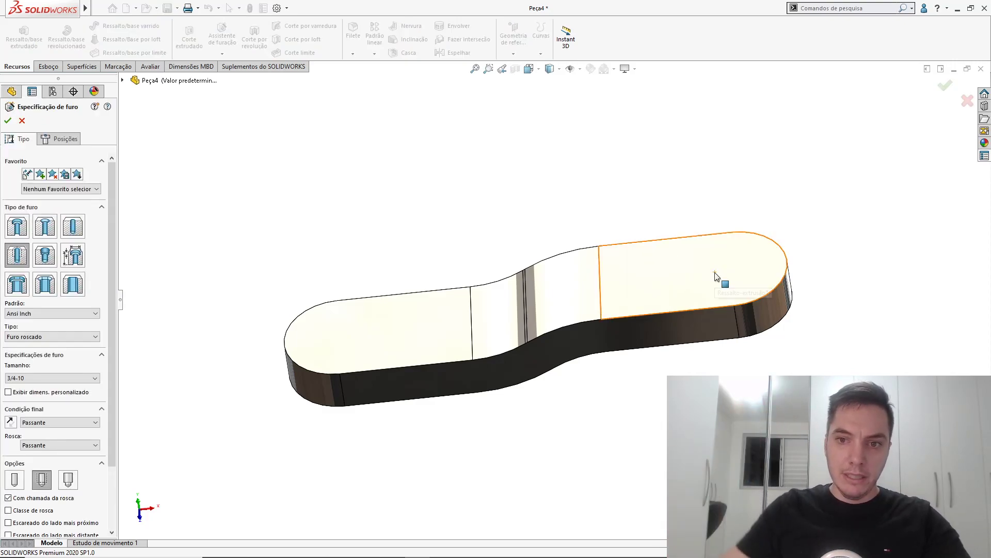
pyautogui.scroll(-2, 657, 290)
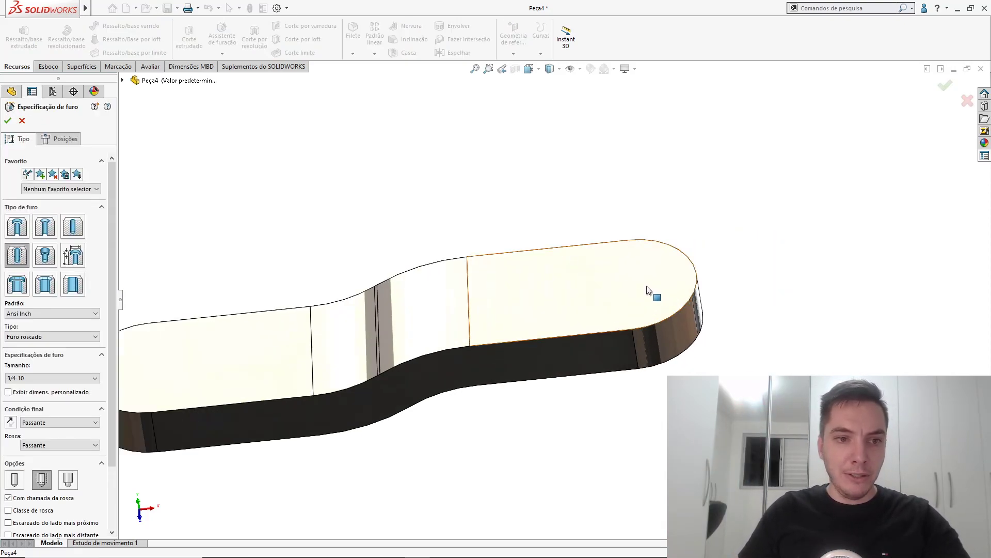
pyautogui.scroll(2, 589, 296)
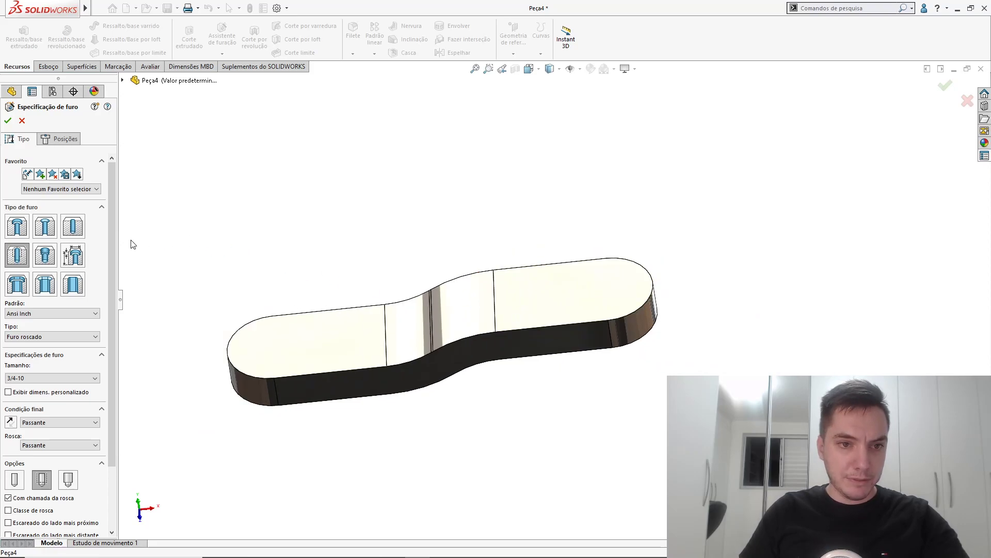
pyautogui.click(72, 227)
pyautogui.click(52, 312)
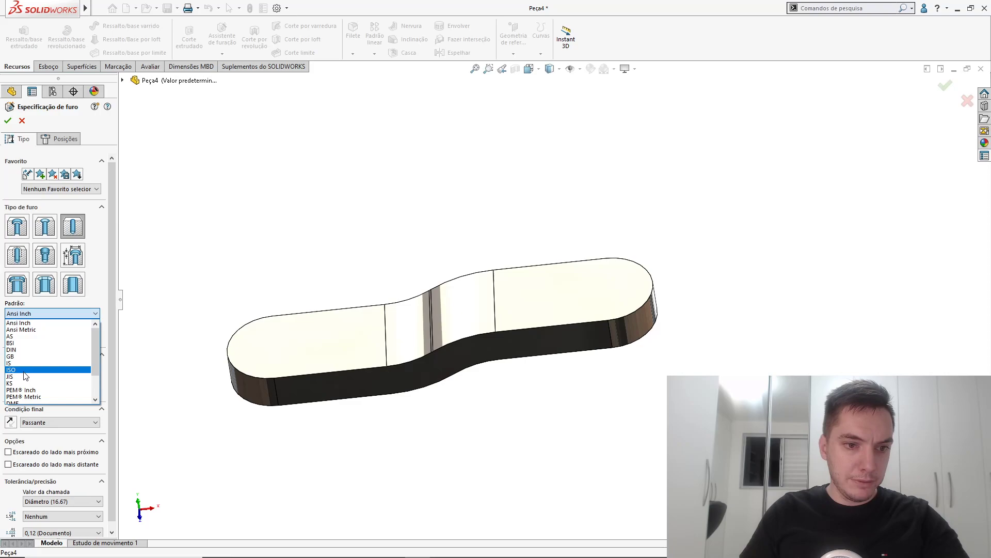
pyautogui.click(23, 371)
pyautogui.click(49, 337)
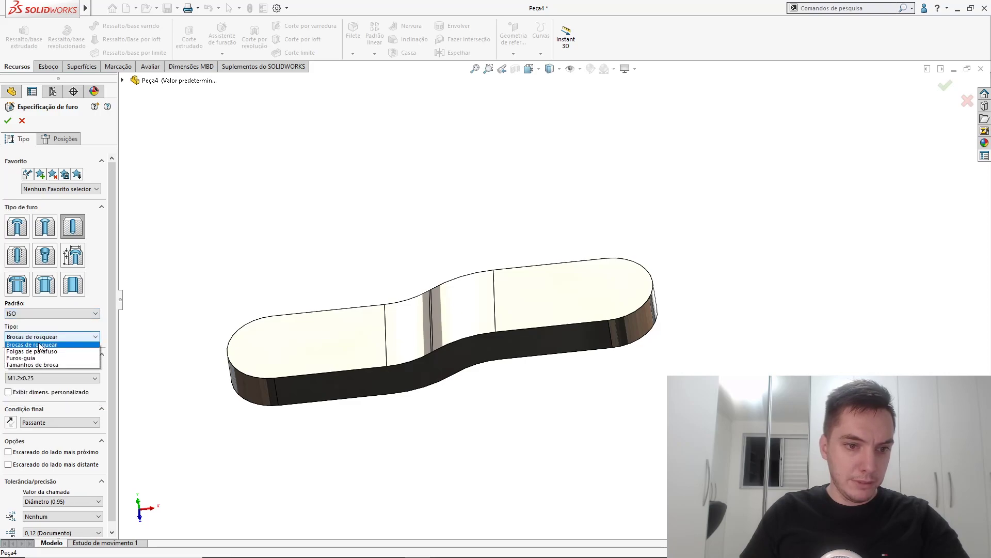
pyautogui.click(49, 366)
# Set the hole size to the Ø6.0 drill diameter.
pyautogui.click(47, 378)
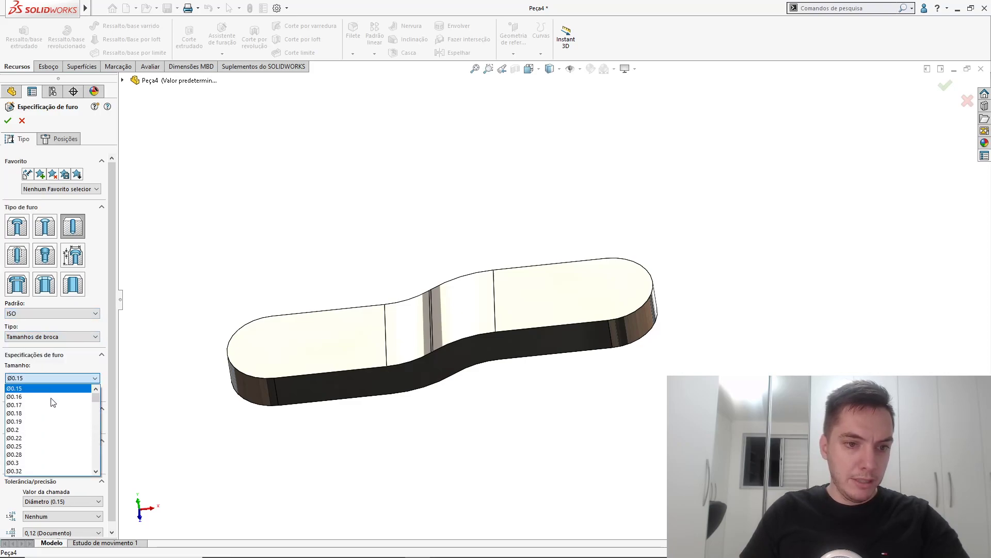
pyautogui.scroll(-10, 52, 408)
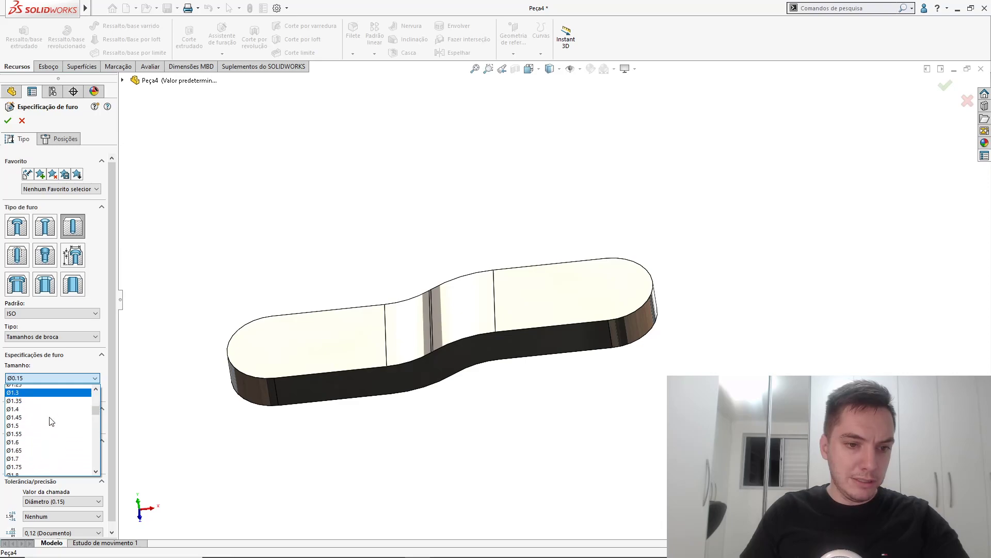
pyautogui.scroll(-10, 50, 425)
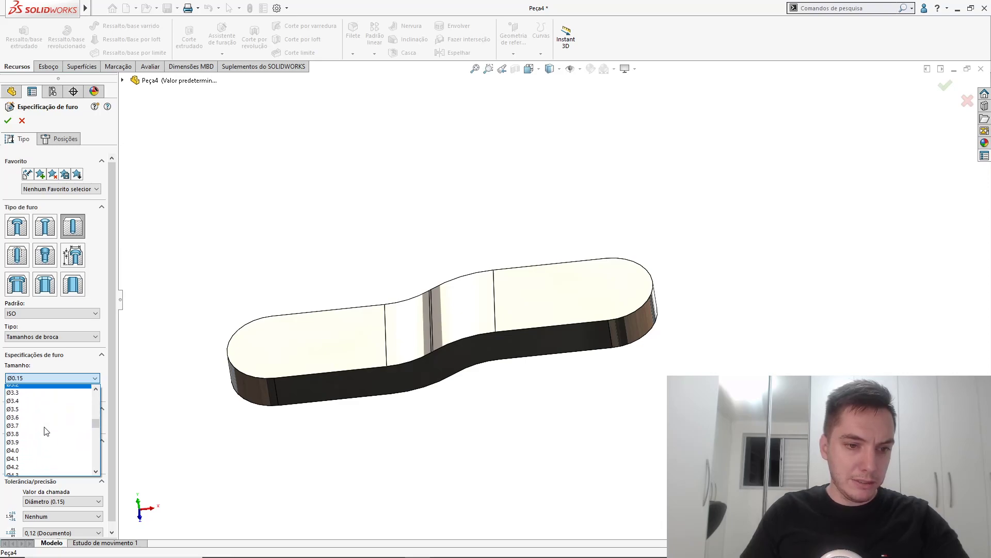
pyautogui.scroll(-7, 41, 433)
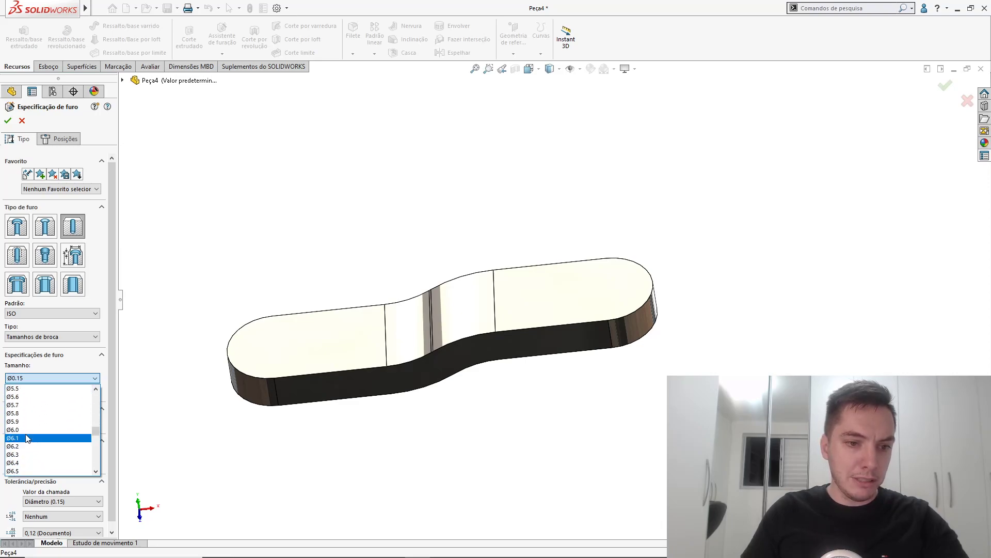
pyautogui.click(27, 405)
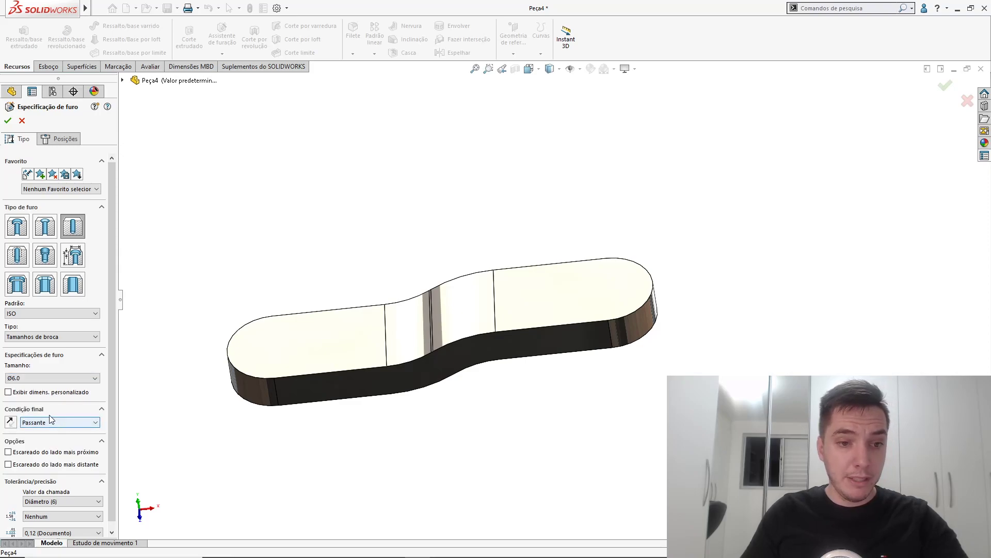
# Place the first hole on the raised flat face, concentric with that end's rounded edge.
pyautogui.click(60, 139)
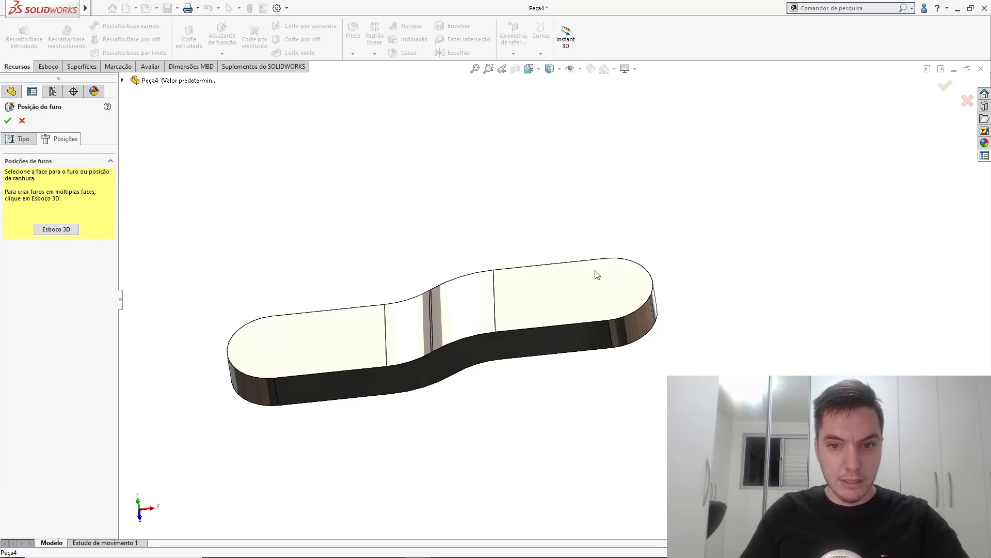
pyautogui.click(627, 300)
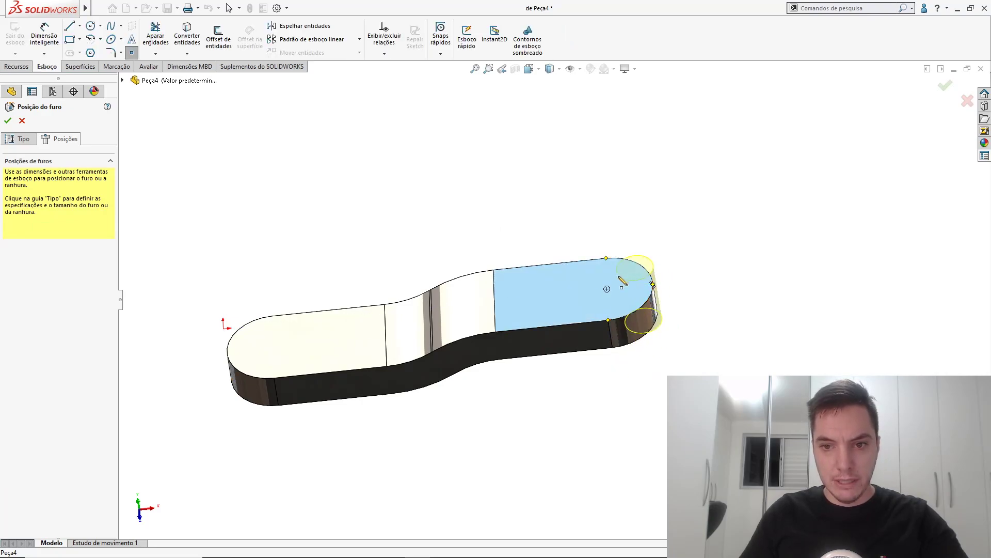
pyautogui.click(607, 289)
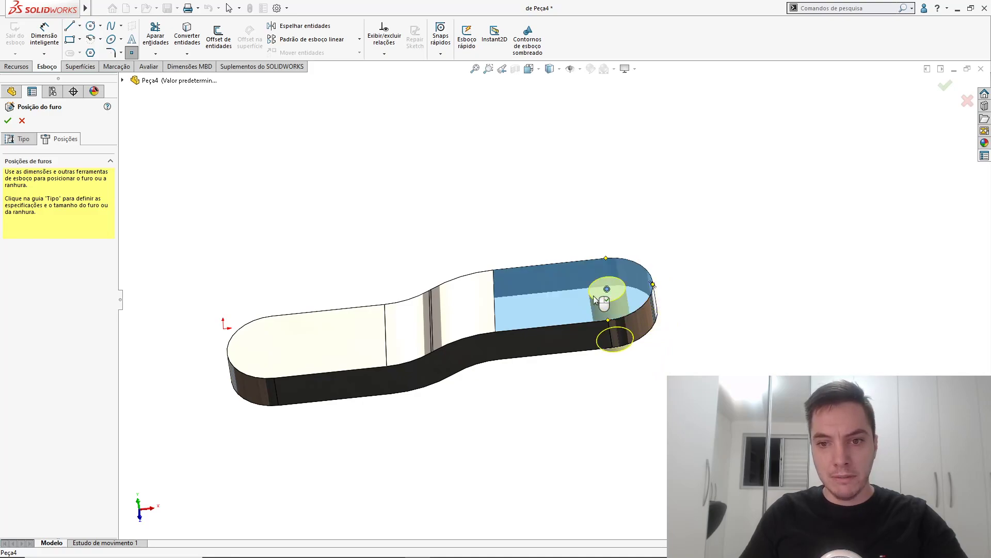
pyautogui.press('Escape')
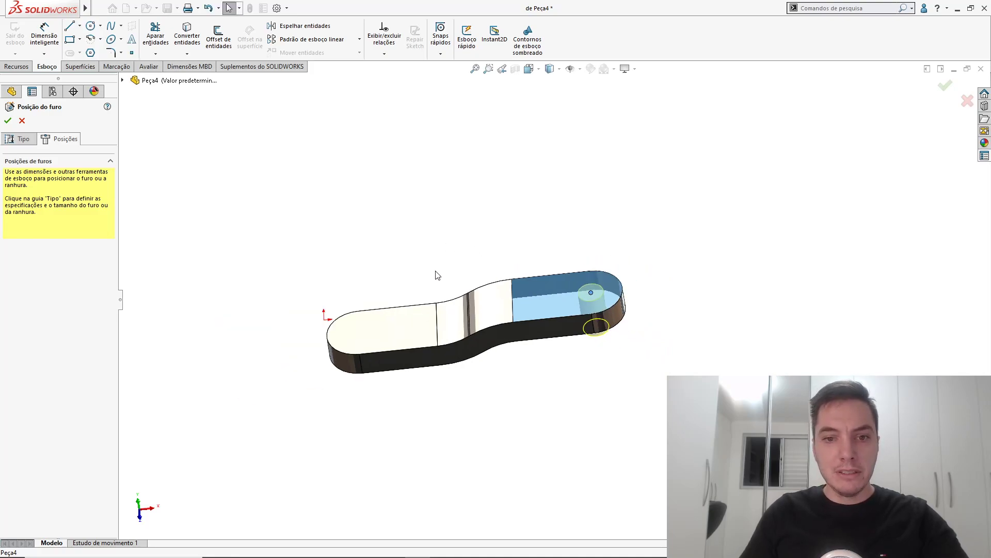
# Place a second hole at the arc centre of the opposite rounded end and accept the hole feature.
pyautogui.hotkey('ctrl', '8')
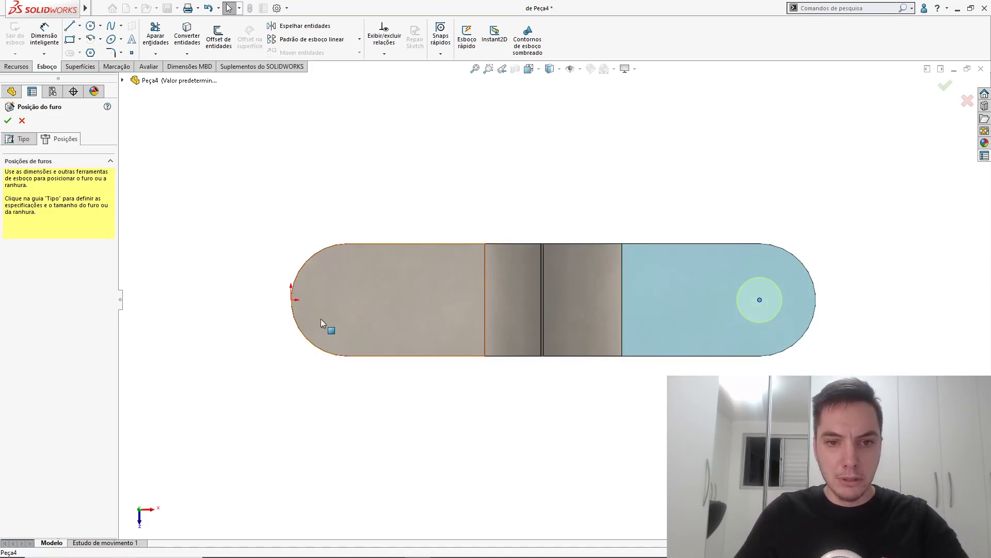
pyautogui.click(132, 52)
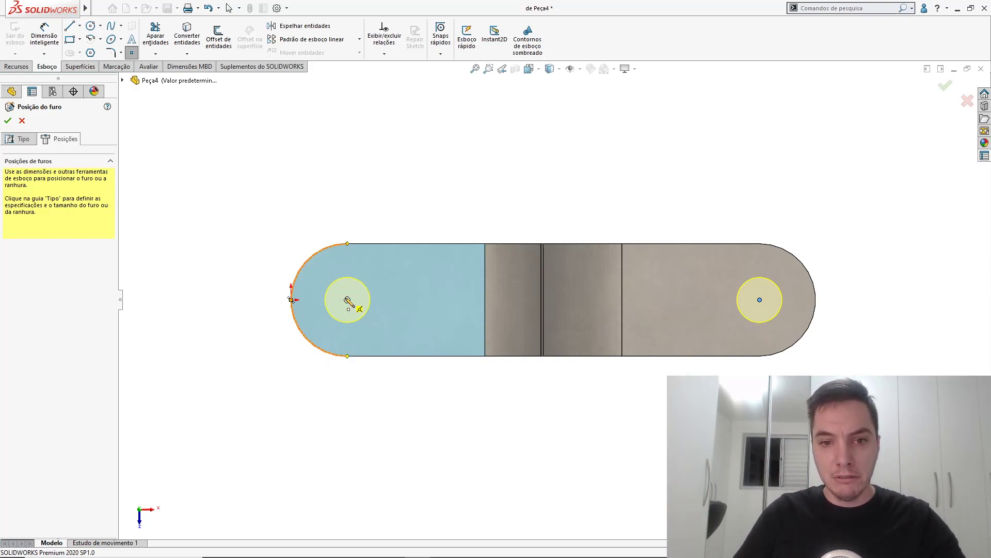
pyautogui.click(347, 300)
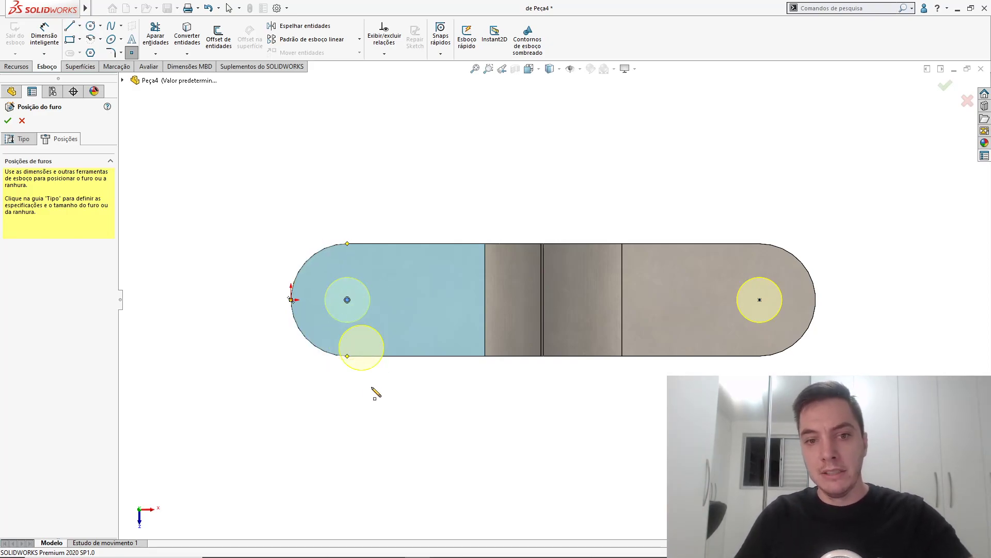
pyautogui.press('Escape')
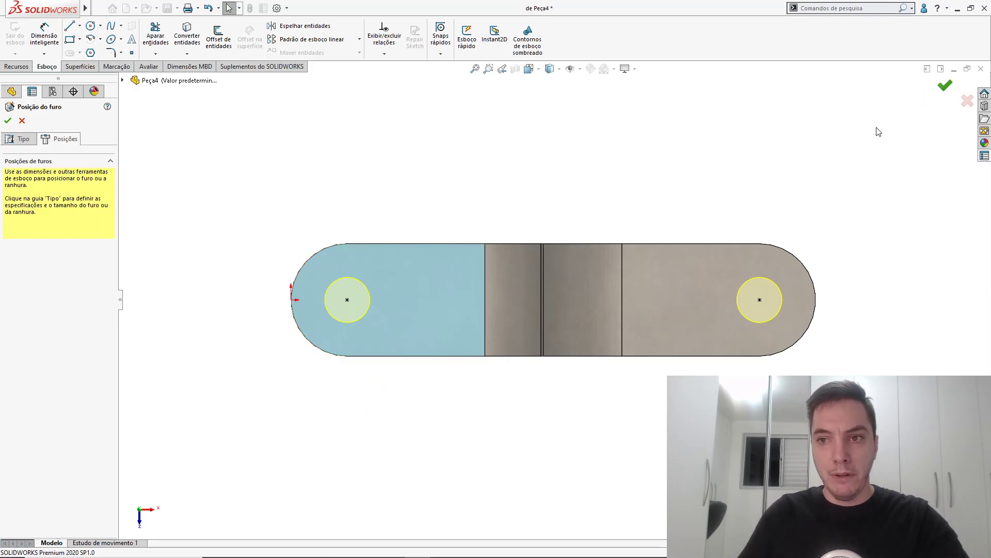
pyautogui.moveTo(765, 214); pyautogui.dragTo(756, 80, button='middle')
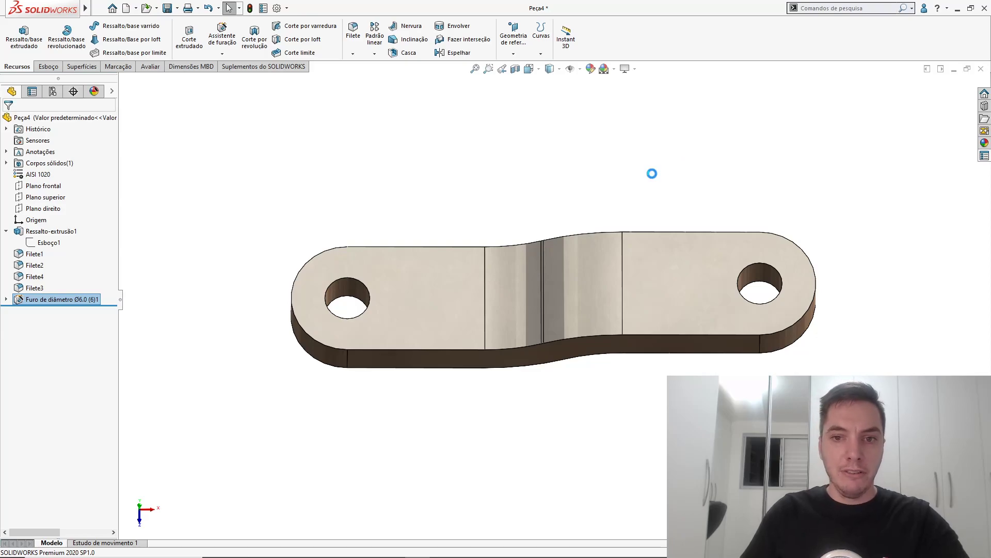
# Save the part as "extrator - Jumper" in the folder 11 - Peças do extrator.
pyautogui.hotkey('ctrl', 's')
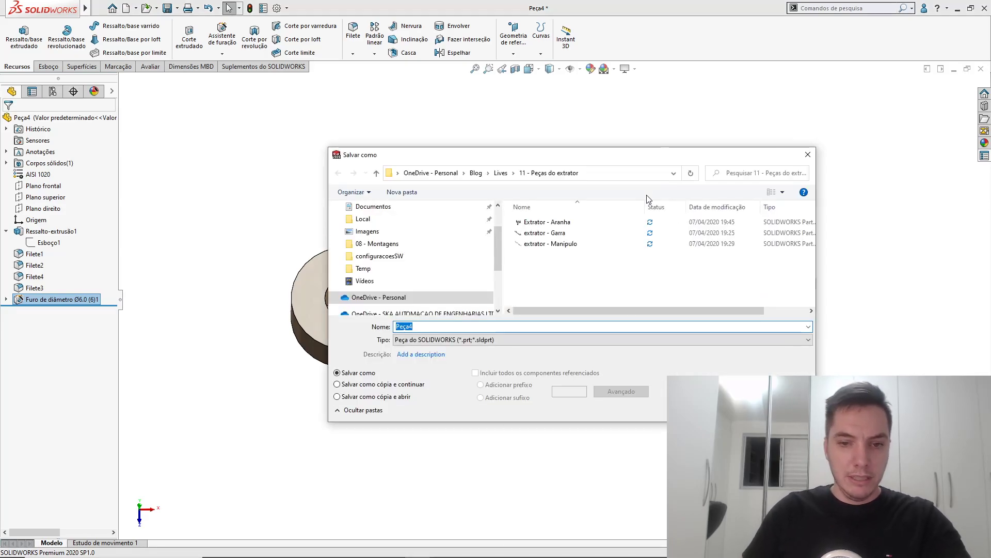
pyautogui.write('extrator -')
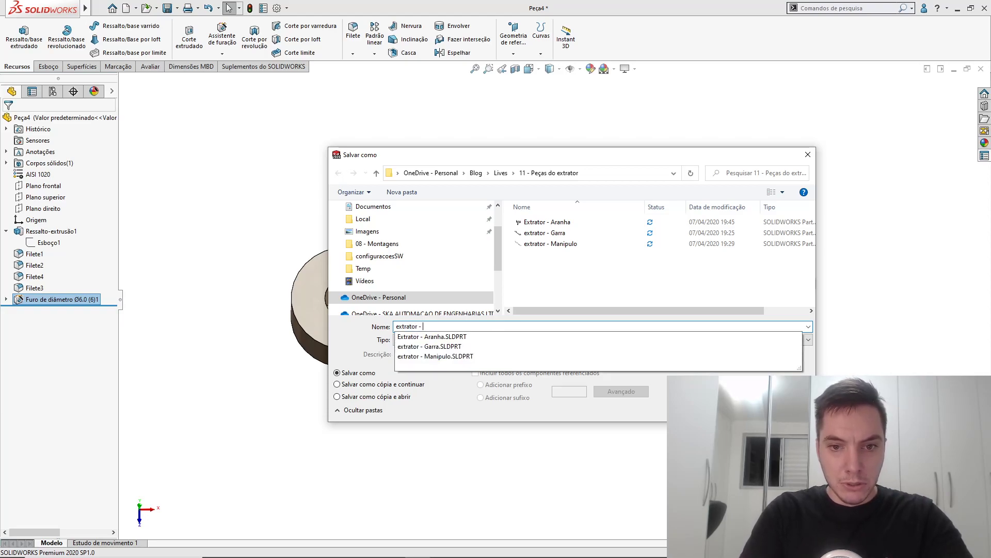
pyautogui.write(' Jum')
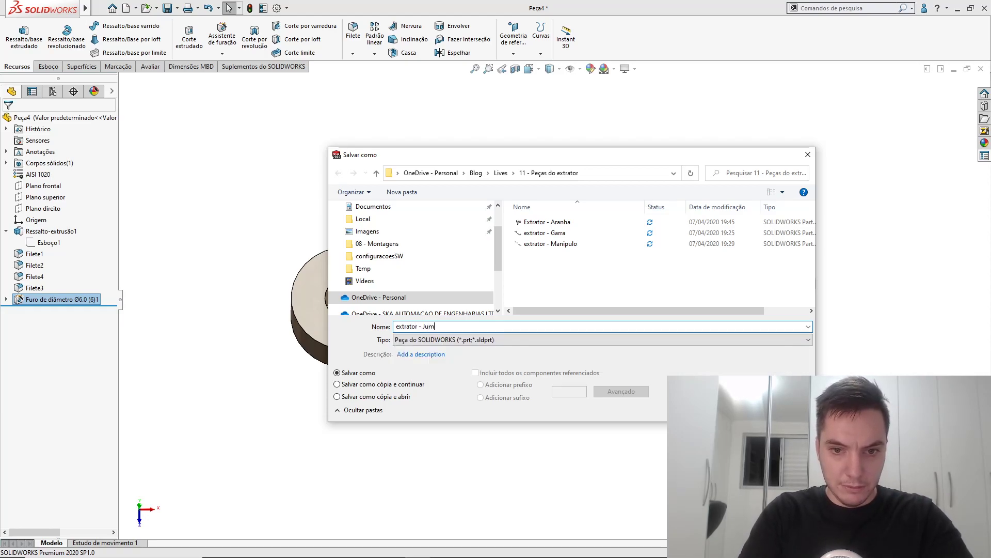
pyautogui.write('per')
pyautogui.press('Return')
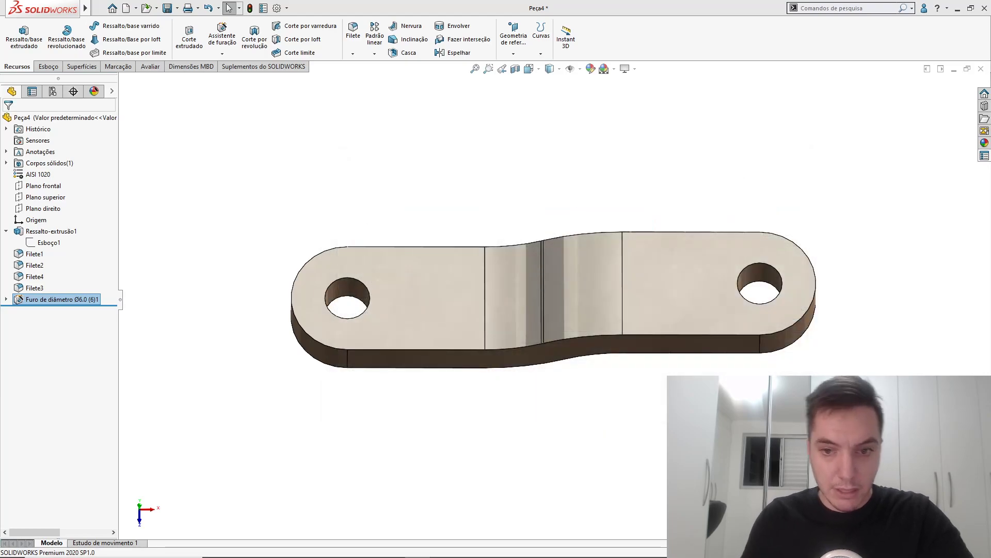
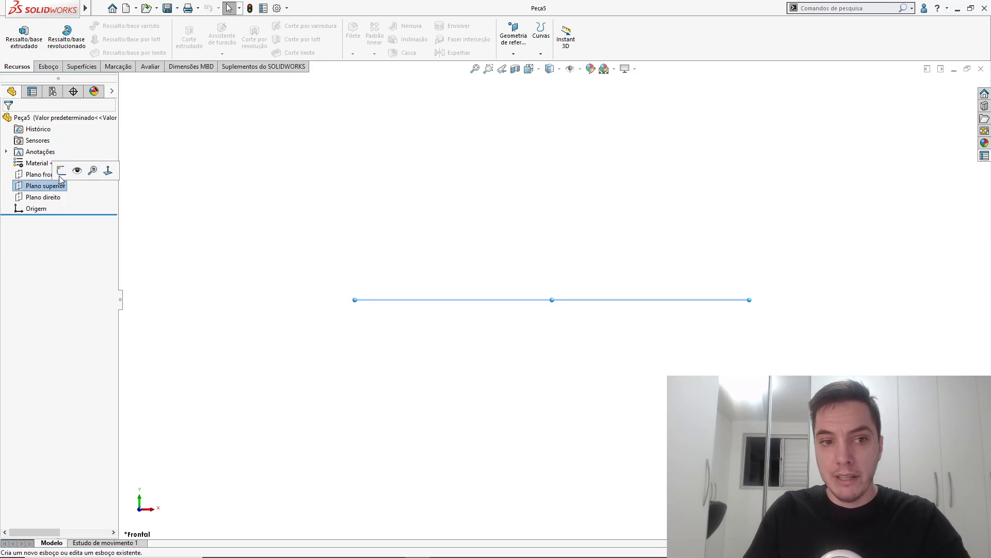
# Start a sketch on the top plane and draw a horizontal construction centerline extending left from the origin.
pyautogui.click(60, 169)
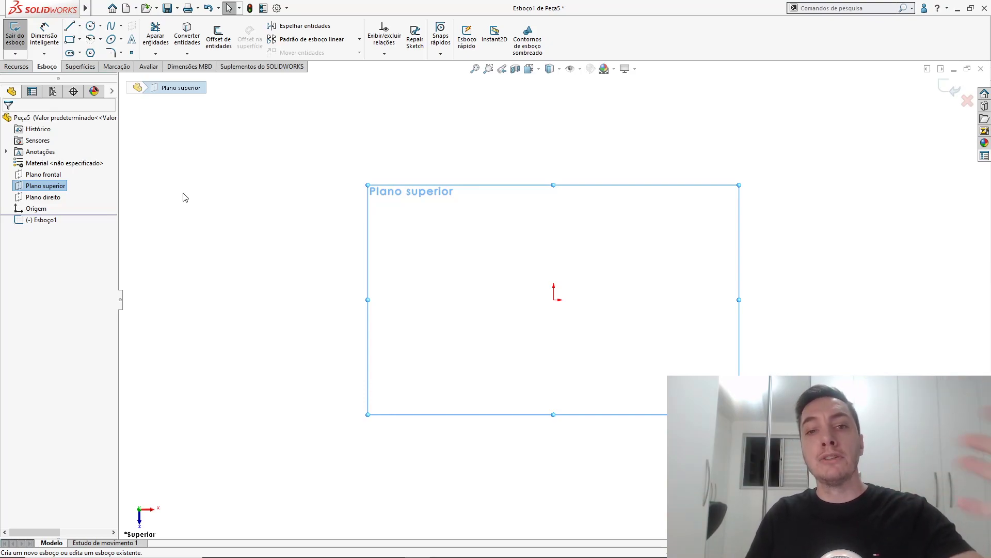
pyautogui.press('s')
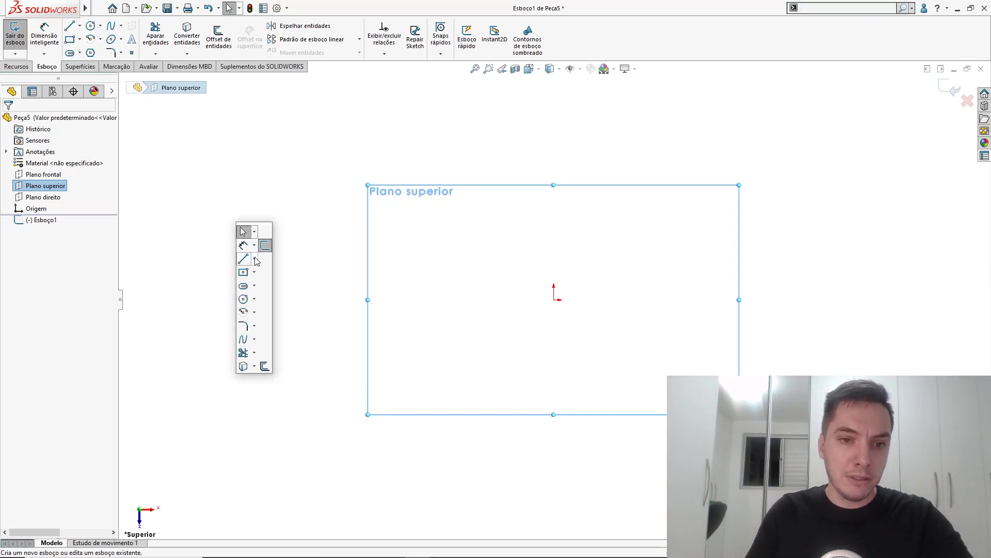
pyautogui.click(256, 261)
pyautogui.click(267, 286)
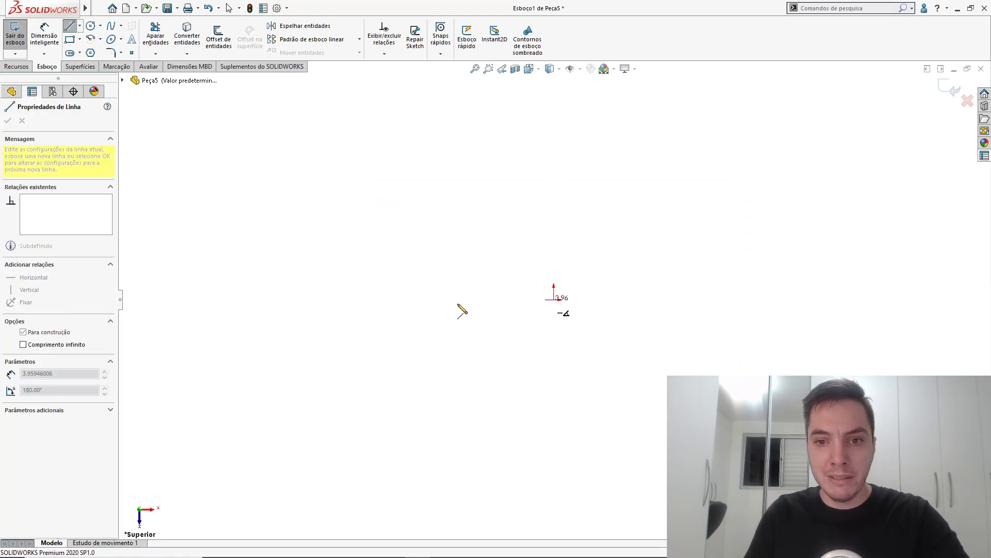
pyautogui.click(440, 300)
pyautogui.press('Escape')
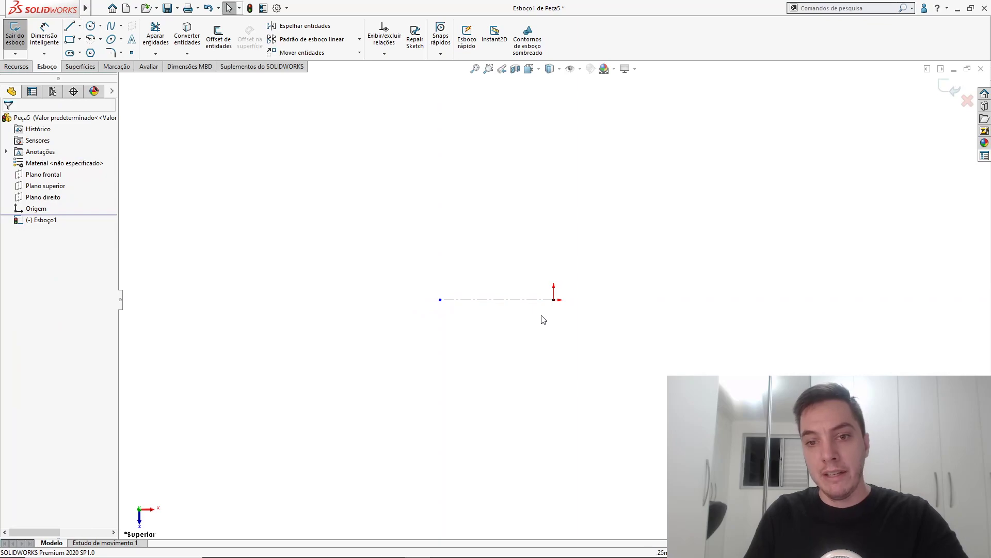
# Draw the spindle's axis line rightward from the origin, a vertical end line about 36.5 mm high and the head's upper edge.
pyautogui.press('s')
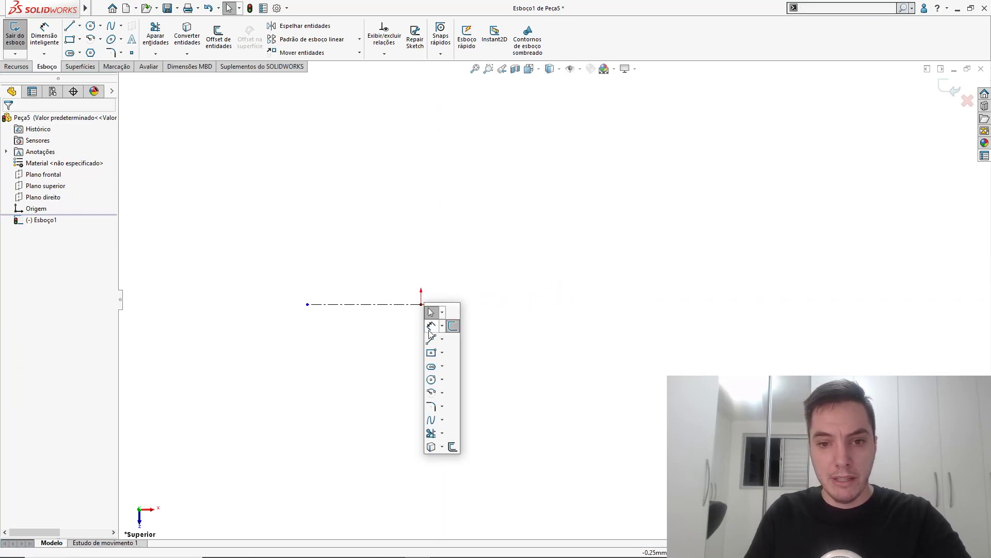
pyautogui.click(431, 339)
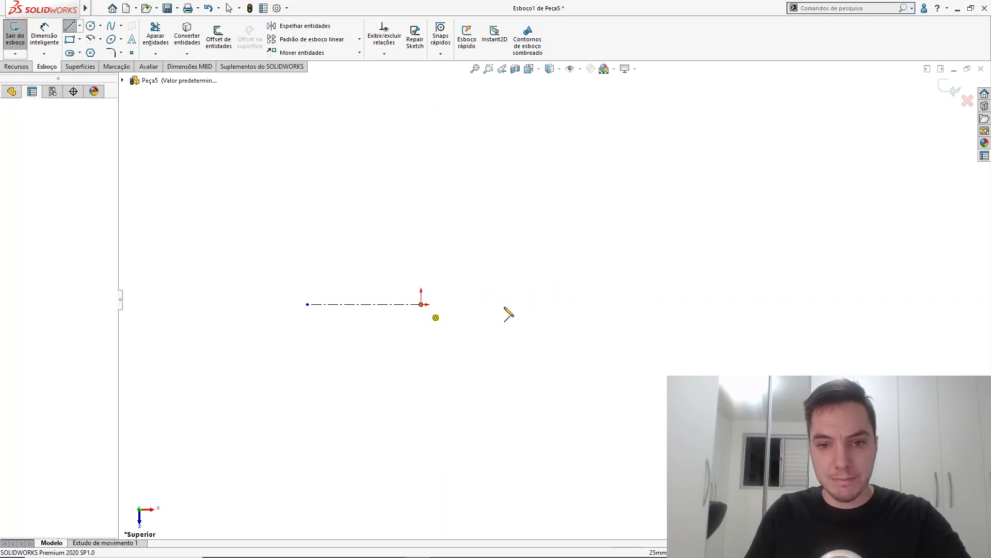
pyautogui.click(422, 304)
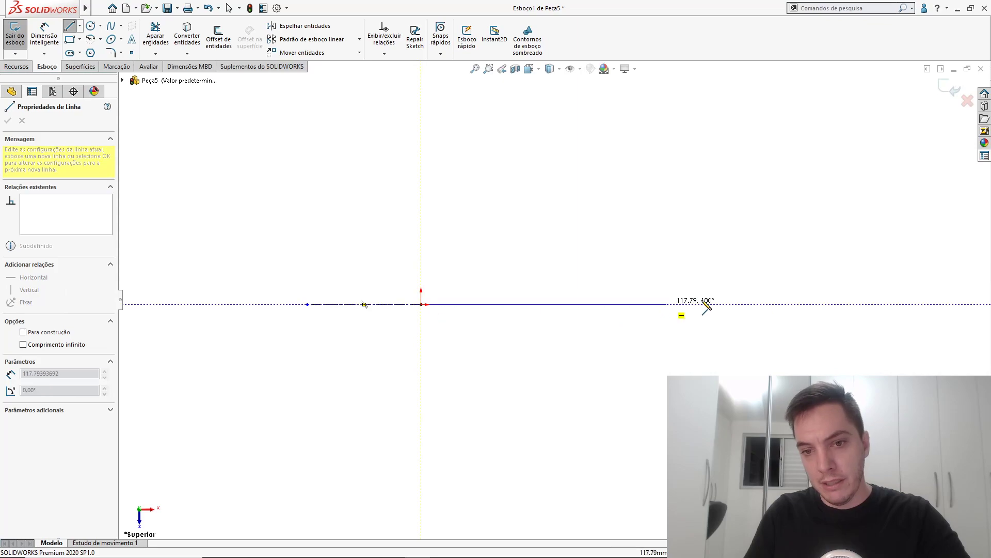
pyautogui.click(890, 304)
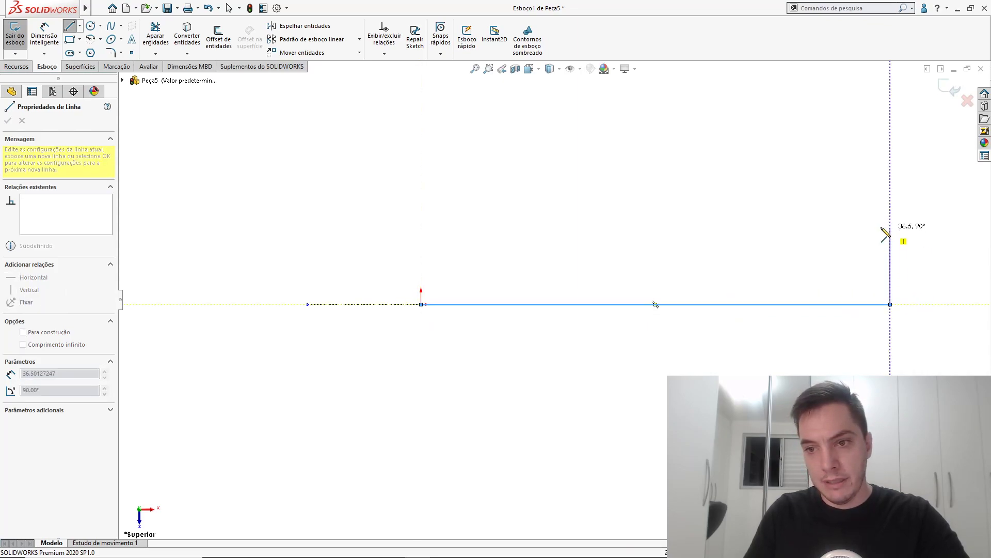
pyautogui.click(890, 227)
pyautogui.click(803, 227)
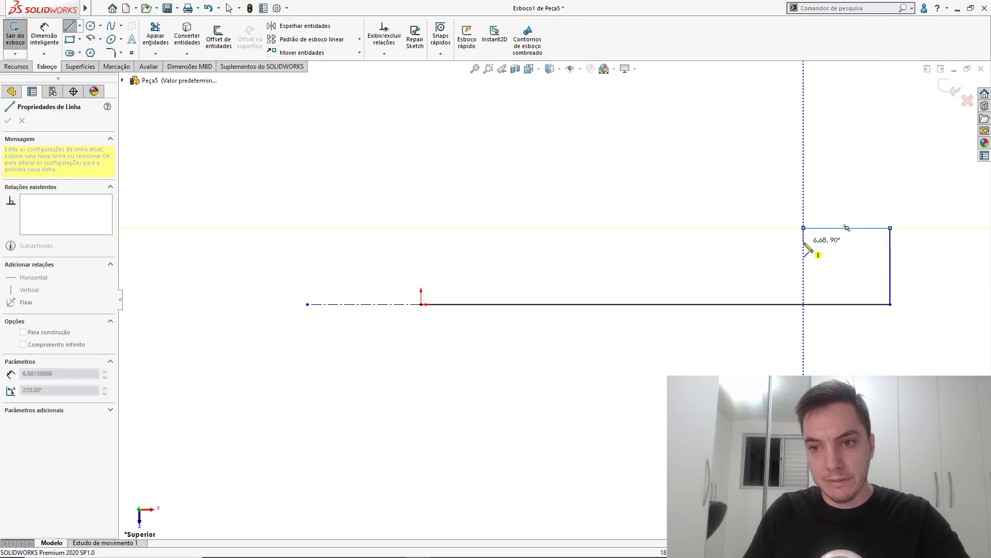
# Continue the half profile with the neck groove, long shank, reduced end and slanted tip, closing it at the origin.
pyautogui.click(803, 253)
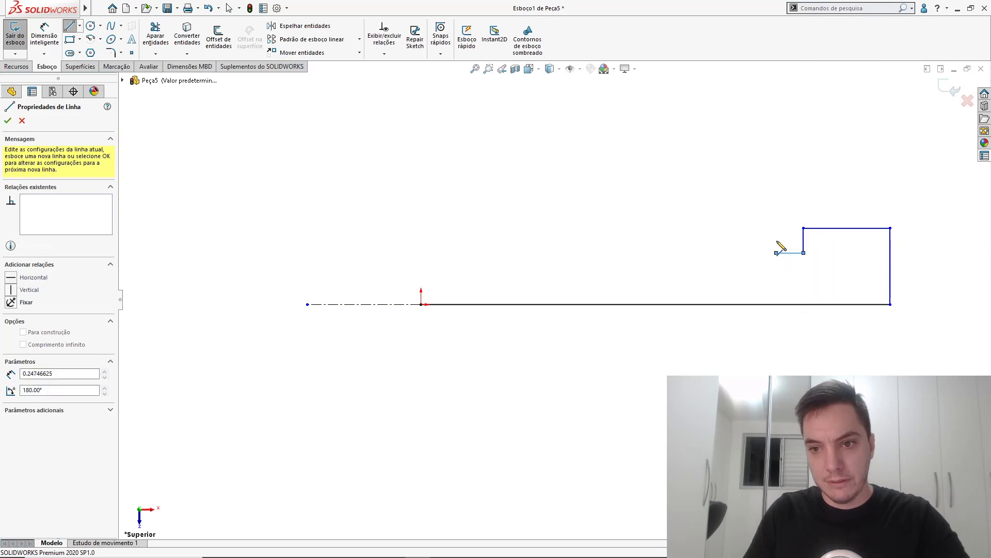
pyautogui.click(777, 252)
pyautogui.click(777, 240)
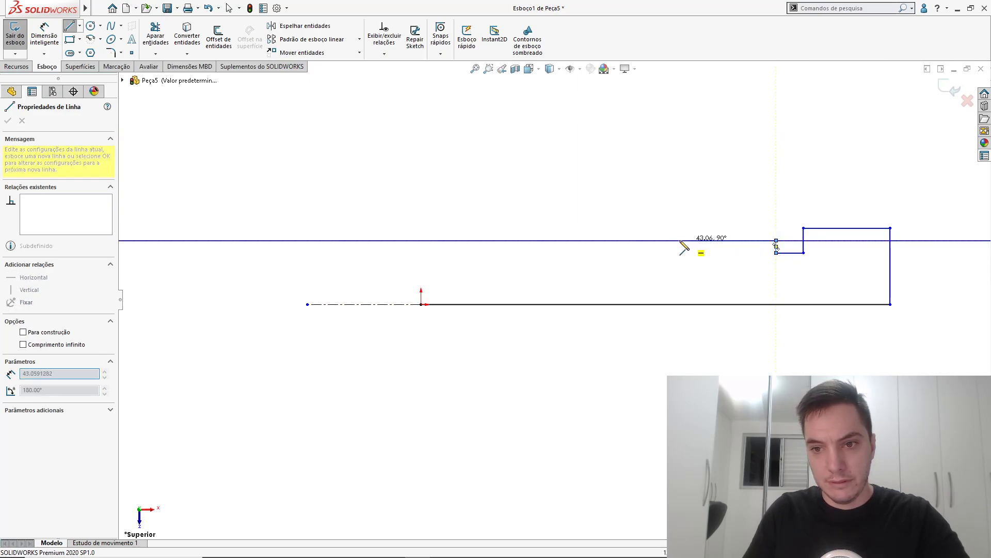
pyautogui.click(579, 241)
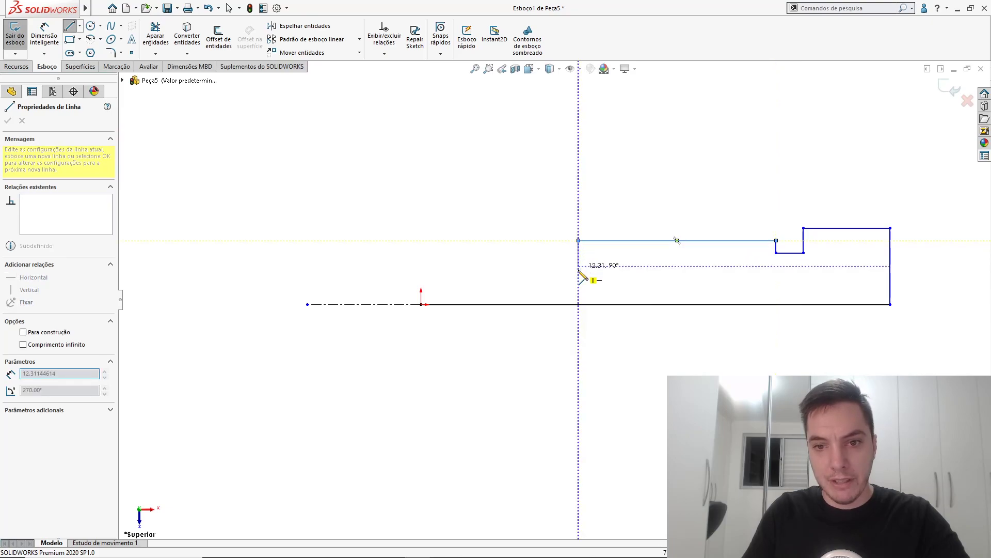
pyautogui.click(578, 277)
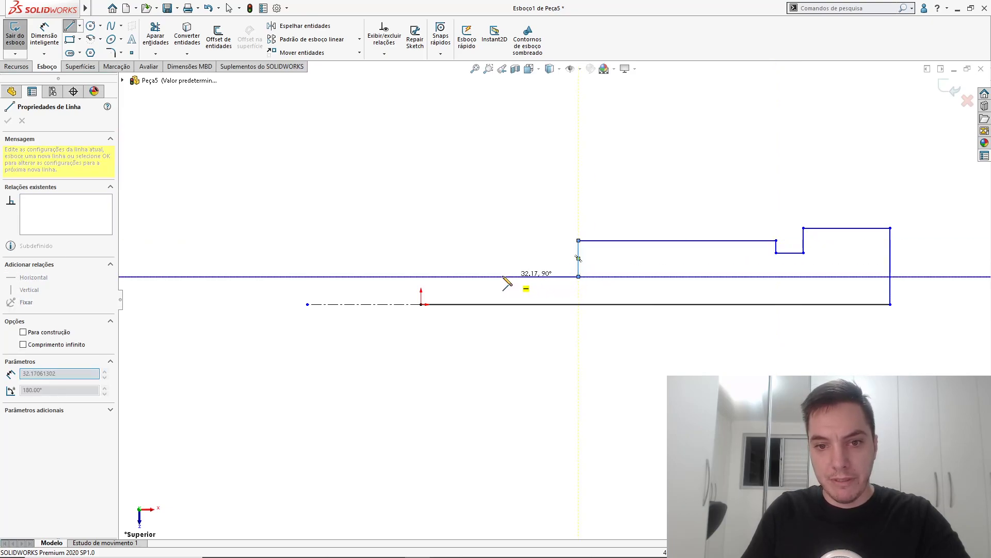
pyautogui.click(473, 276)
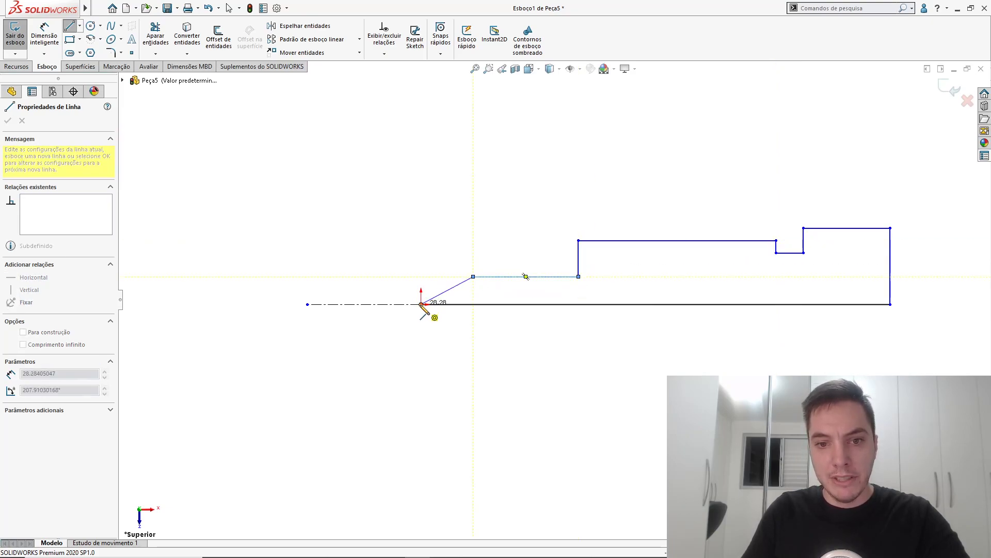
pyautogui.click(421, 304)
pyautogui.press('Escape')
pyautogui.press('f')
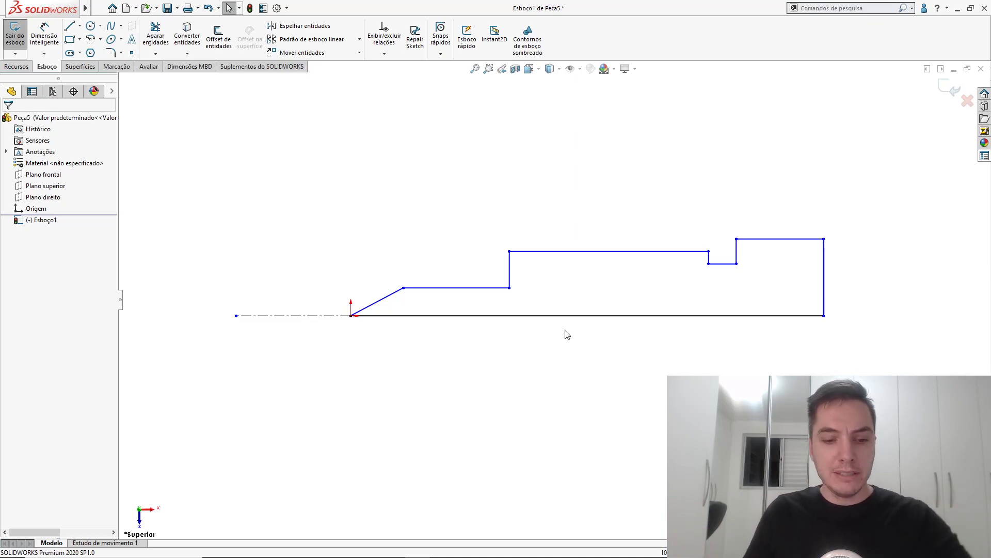
# Sketch a circle centred on the axis line inside the spindle's head section.
pyautogui.press('s')
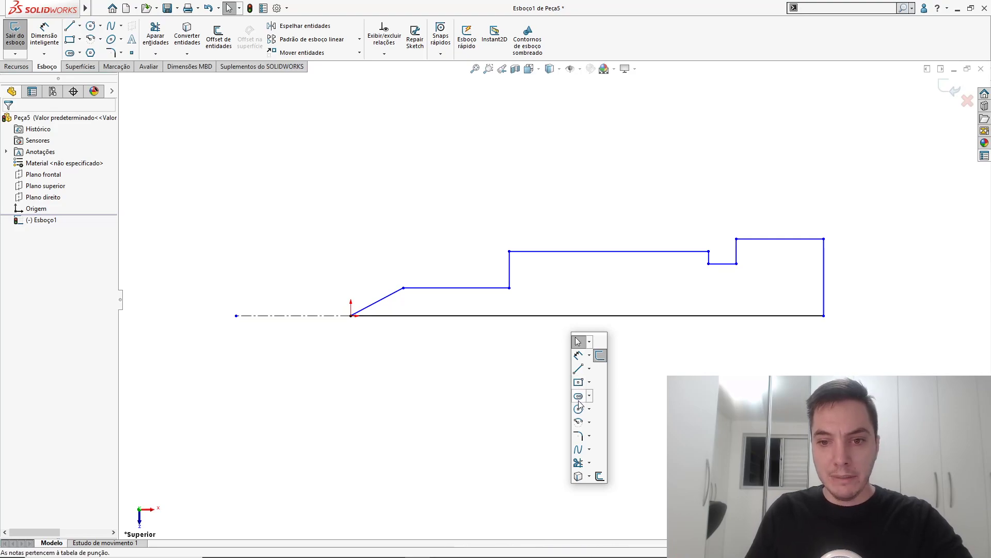
pyautogui.click(579, 408)
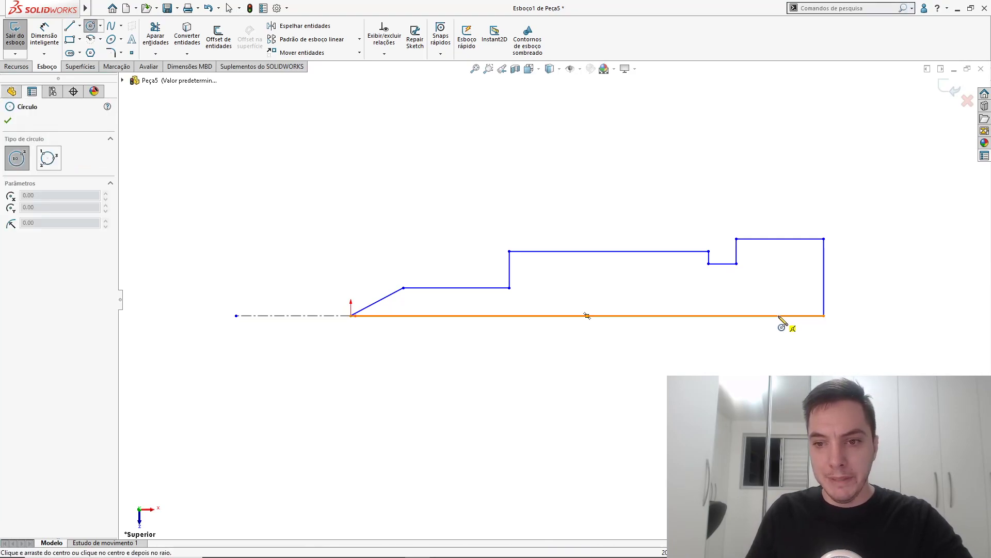
pyautogui.click(779, 316)
pyautogui.click(796, 308)
pyautogui.press('Escape')
pyautogui.scroll(1, 682, 348)
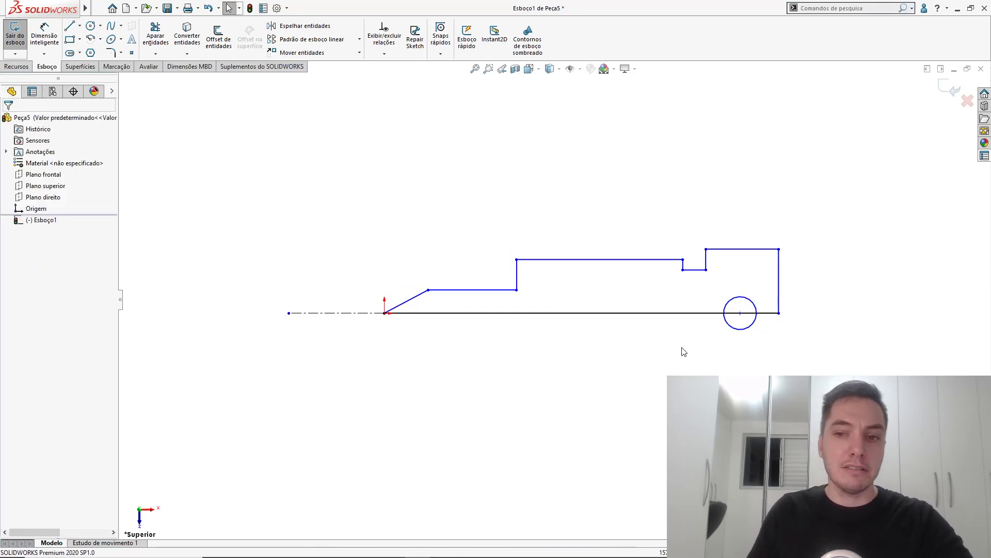
pyautogui.press('z')
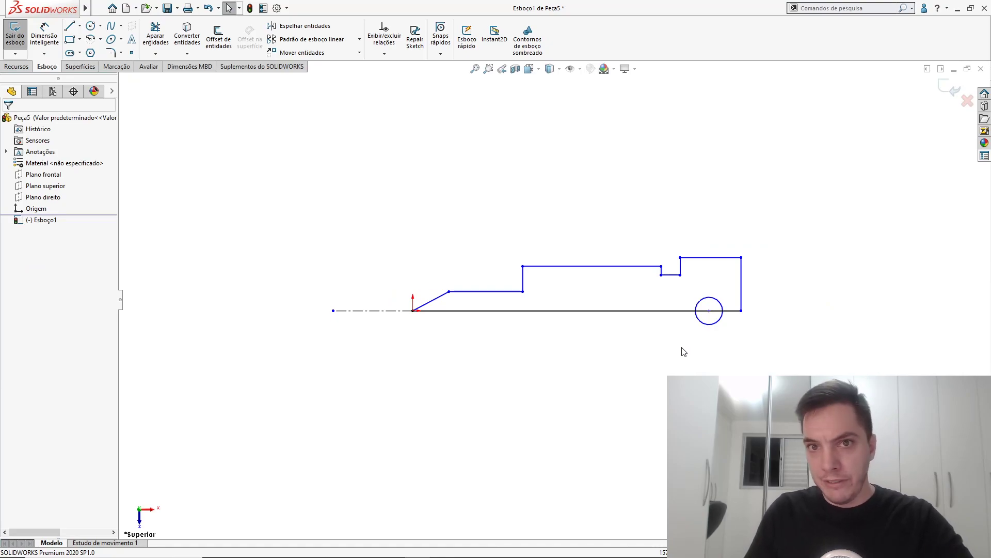
# Check the spindle drawing in PowerPoint and draw a line about 36.5 mm long from the circle's centre to the head's upper edge.
pyautogui.hotkey('alt', 'Tab')
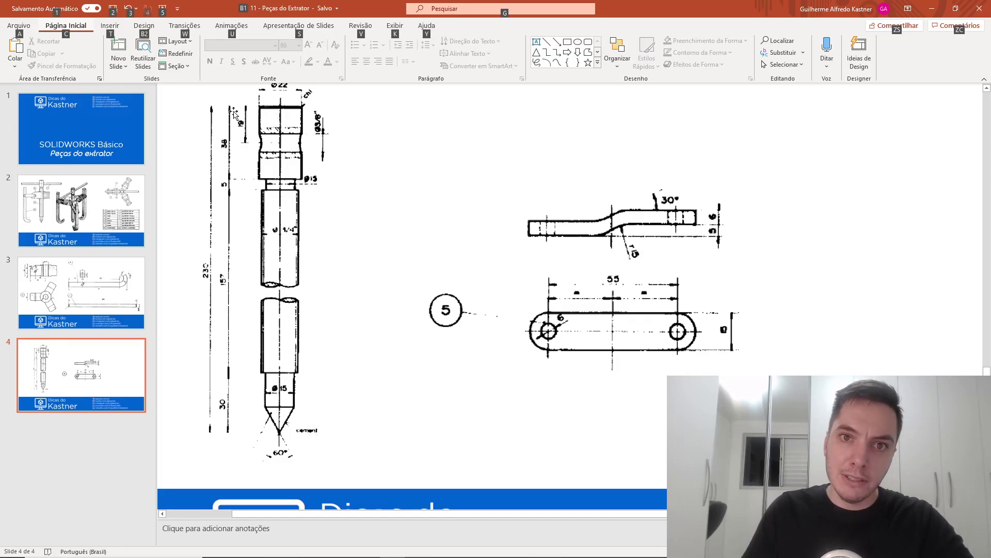
pyautogui.hotkey('alt', 'Tab')
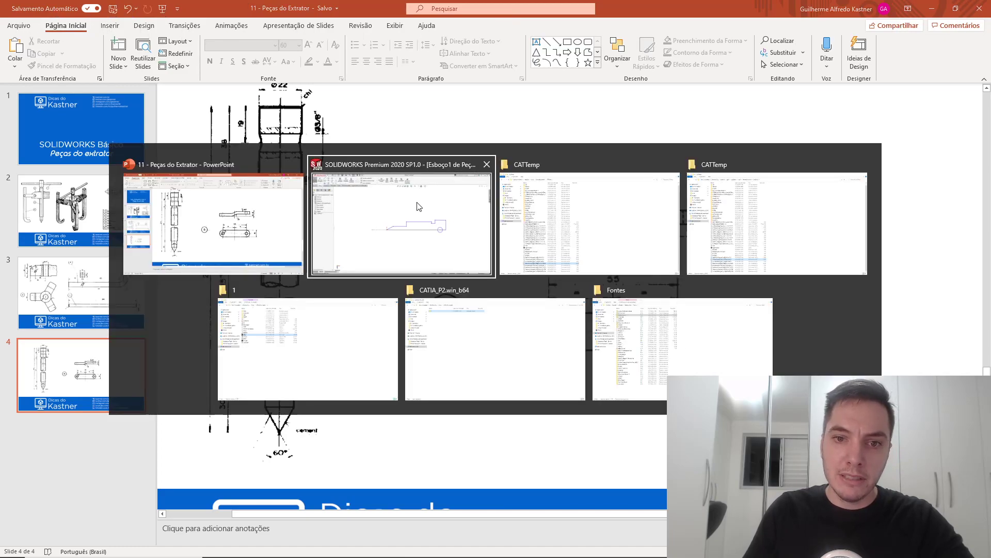
pyautogui.scroll(-3, 717, 268)
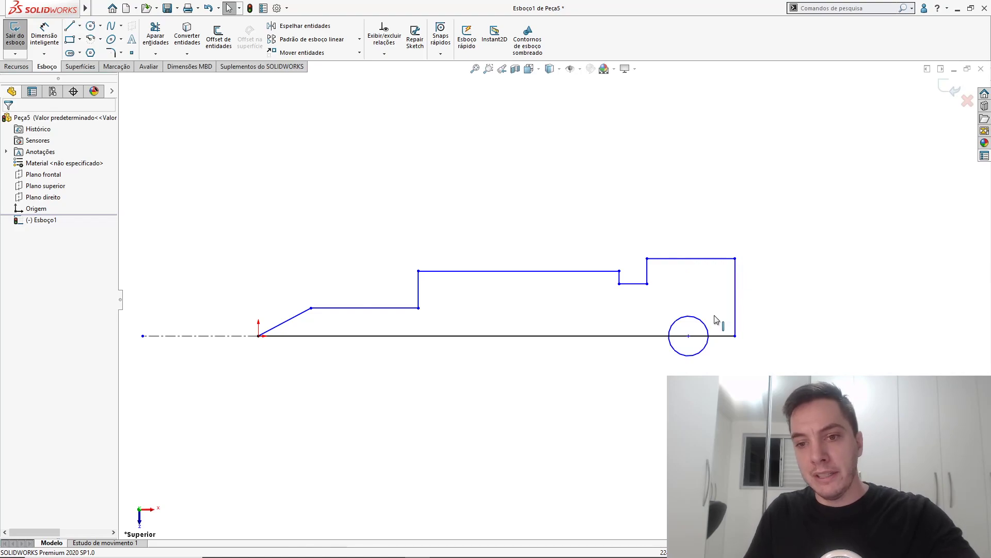
pyautogui.press('l')
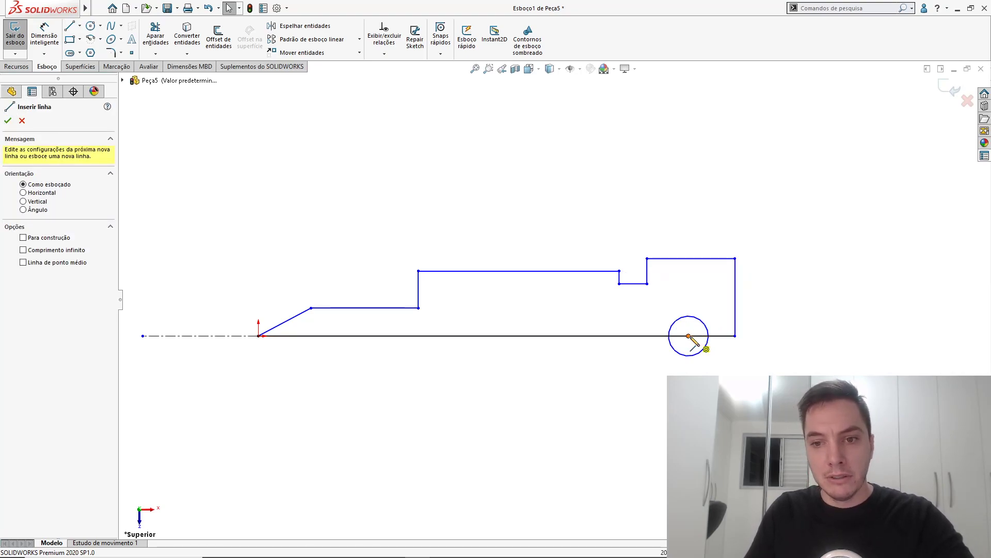
pyautogui.click(689, 336)
pyautogui.click(691, 258)
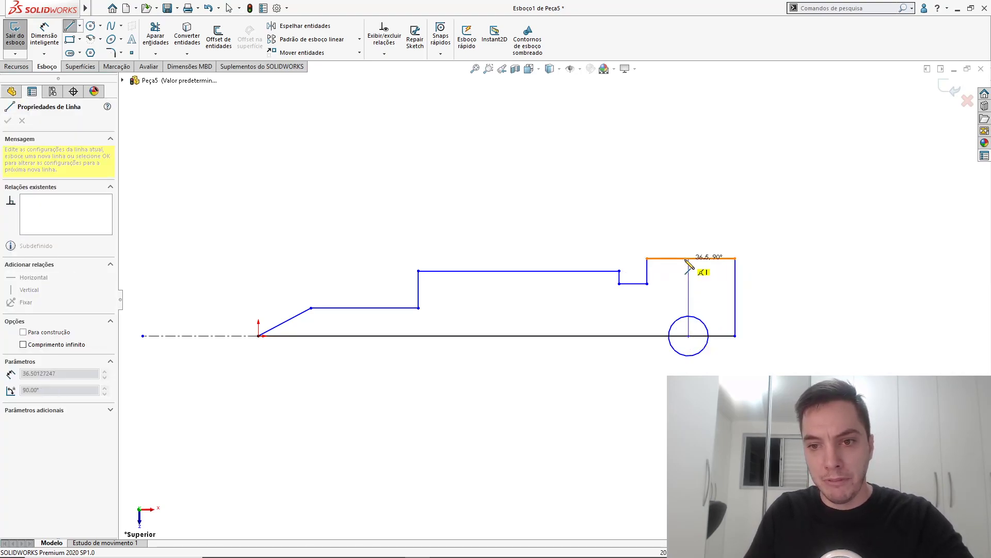
pyautogui.press('Escape')
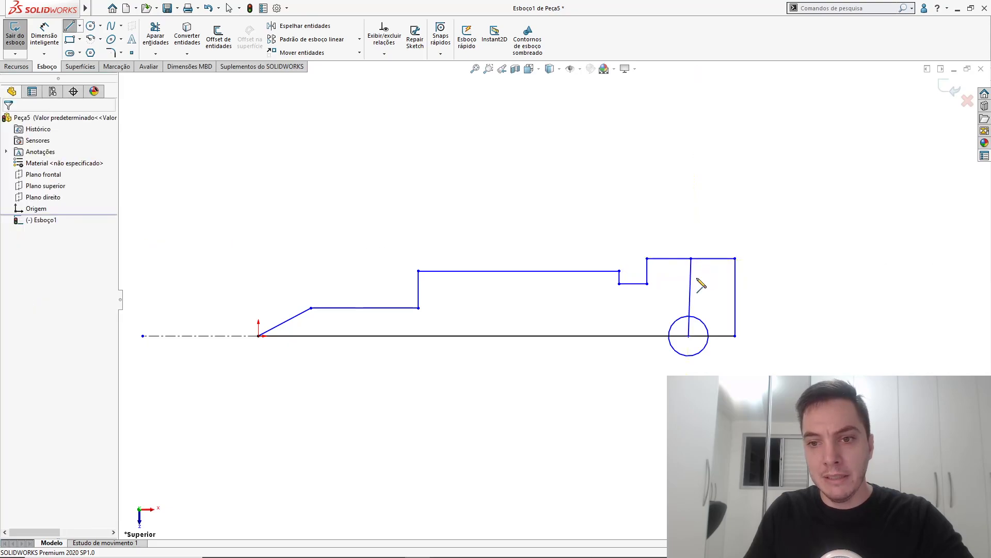
# Make the line above the circle's centre vertical and convert it to construction geometry.
pyautogui.click(694, 278)
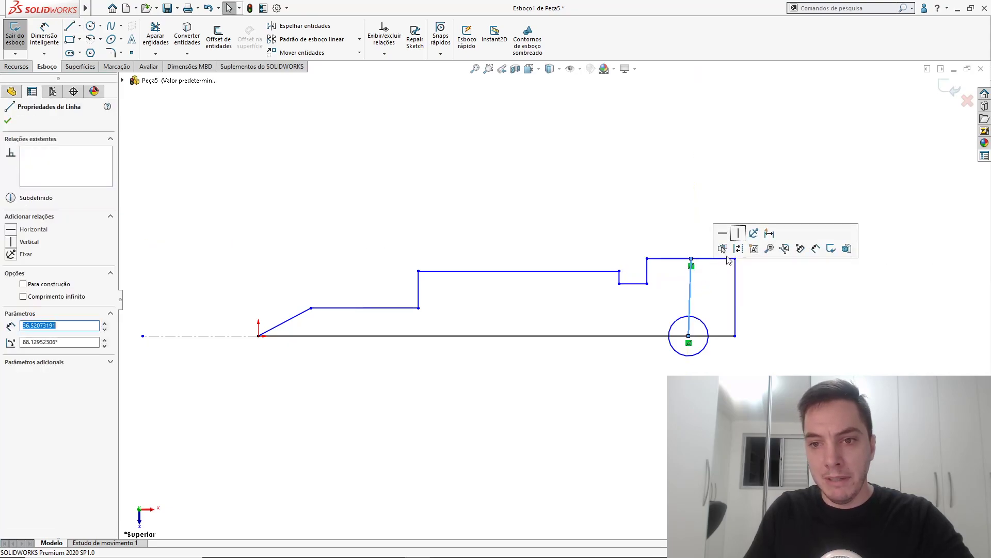
pyautogui.click(738, 239)
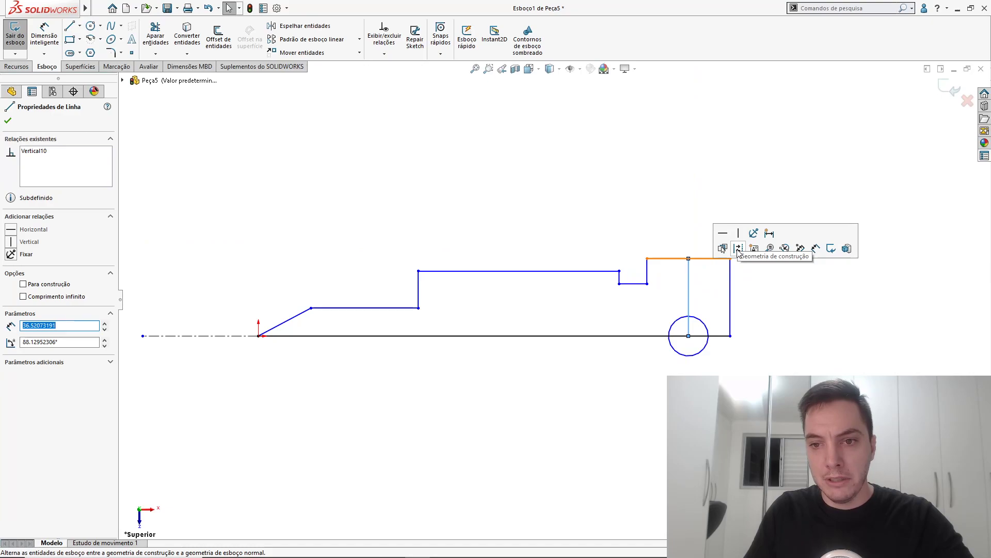
pyautogui.click(738, 248)
pyautogui.scroll(2, 624, 320)
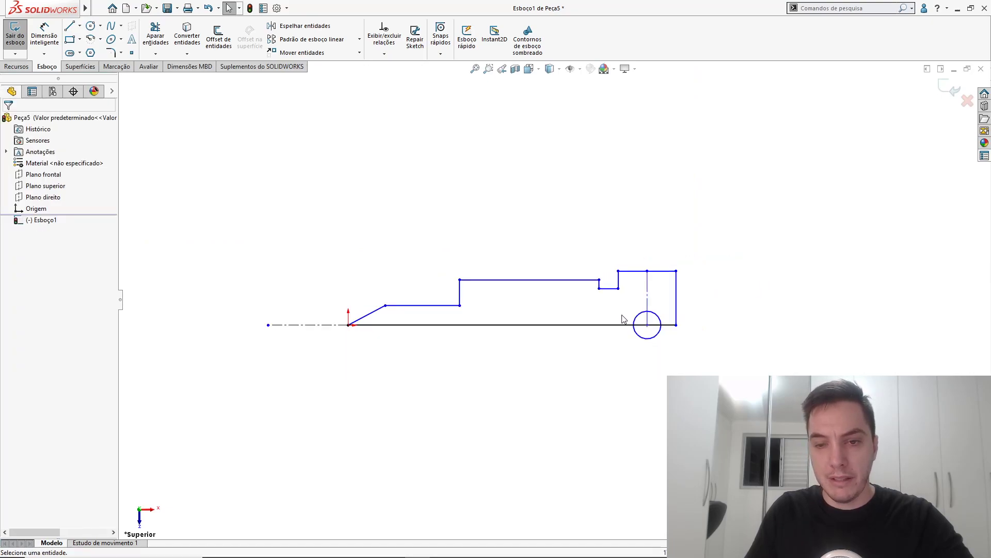
pyautogui.scroll(-1, 512, 299)
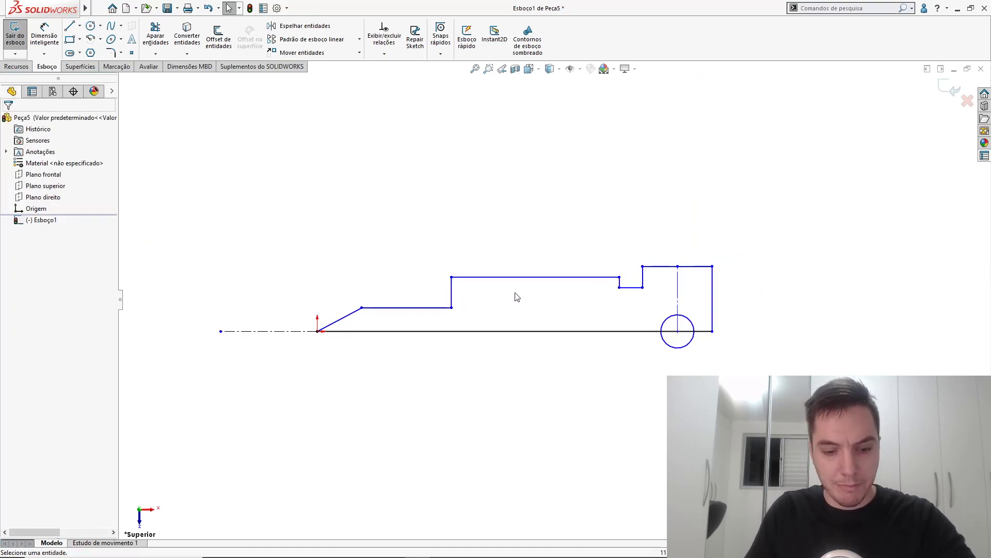
# Check the spindle drawing in PowerPoint and make the reduced end's horizontal line collinear with the neck groove's bottom line.
pyautogui.hotkey('alt', 'Tab')
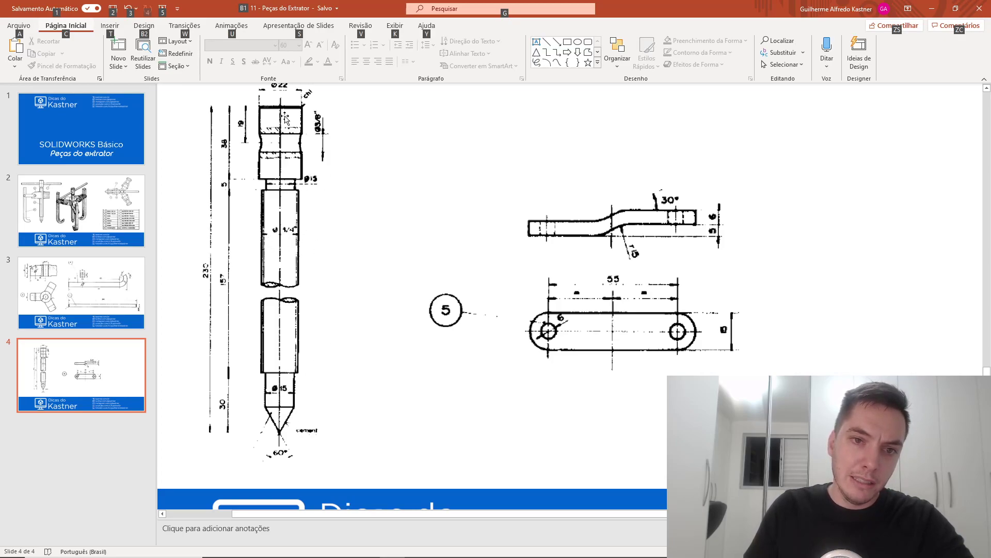
pyautogui.hotkey('alt', 'Tab')
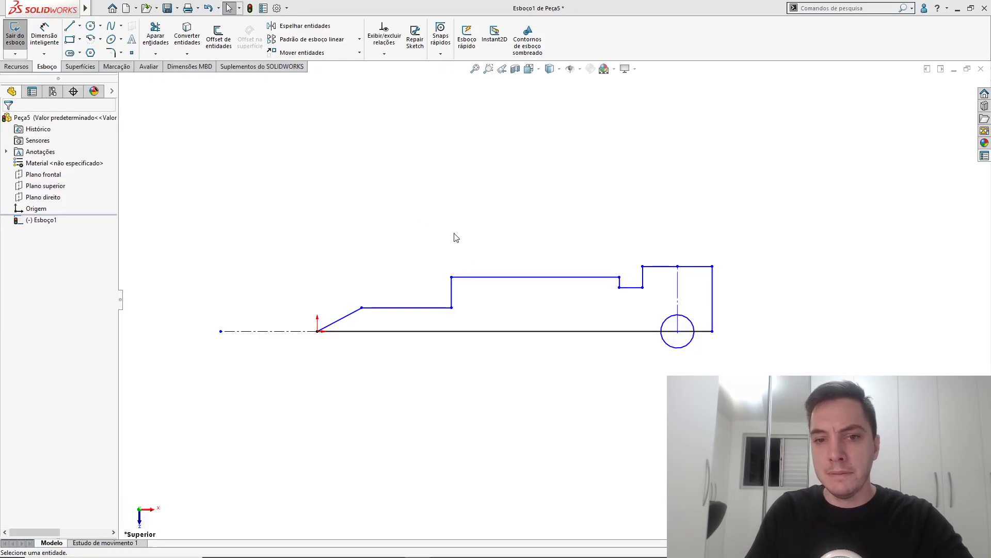
pyautogui.scroll(-3, 413, 300)
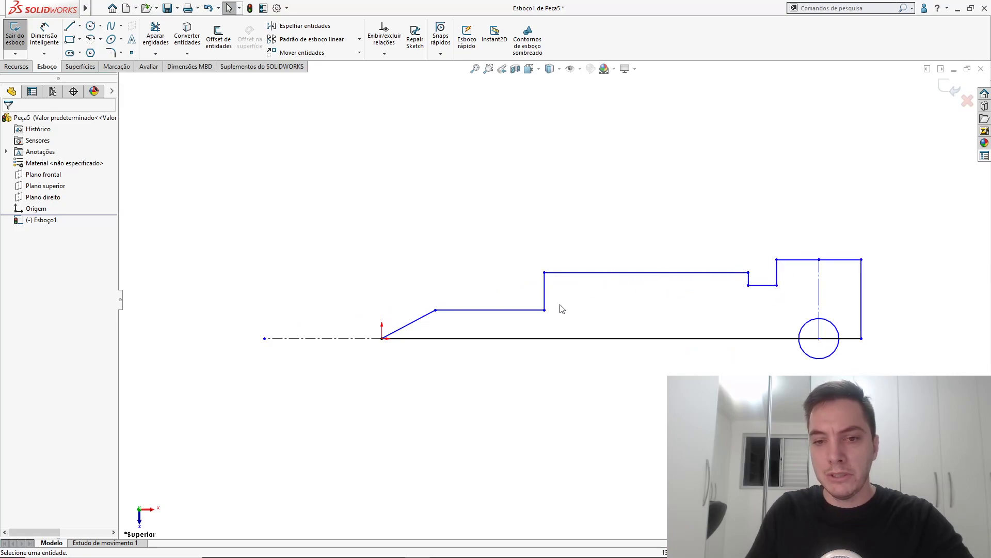
pyautogui.click(527, 309)
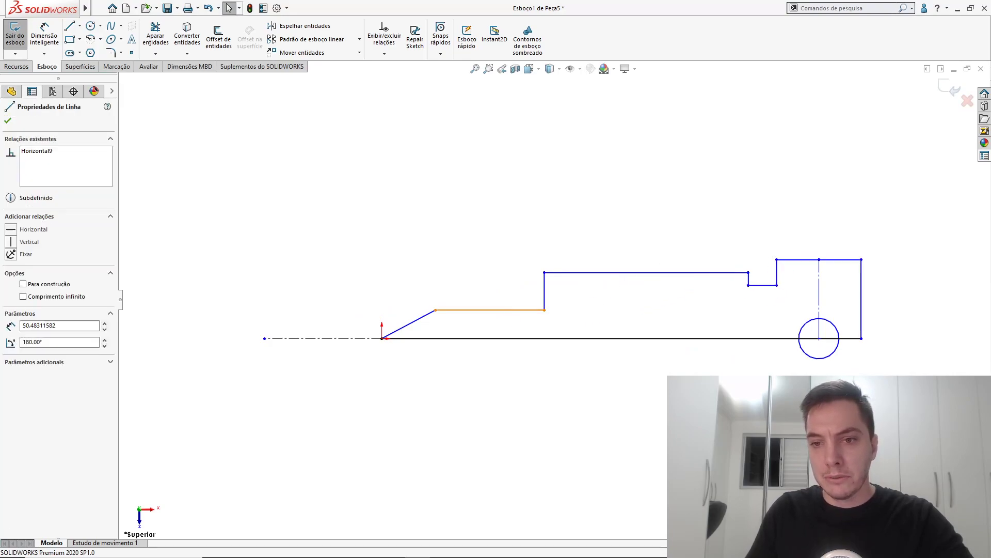
pyautogui.keyDown('ctrl'); pyautogui.click(759, 285); pyautogui.keyUp('ctrl')
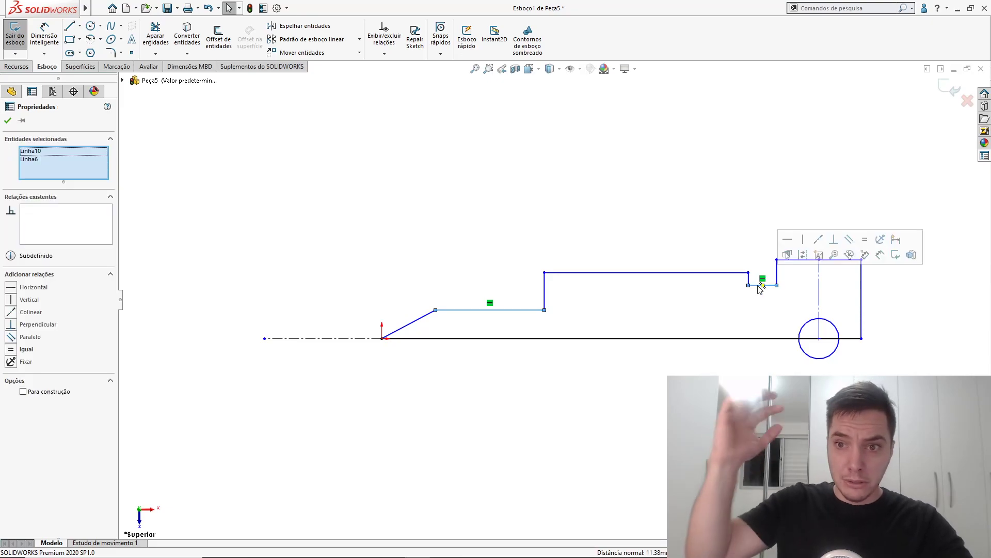
pyautogui.click(818, 240)
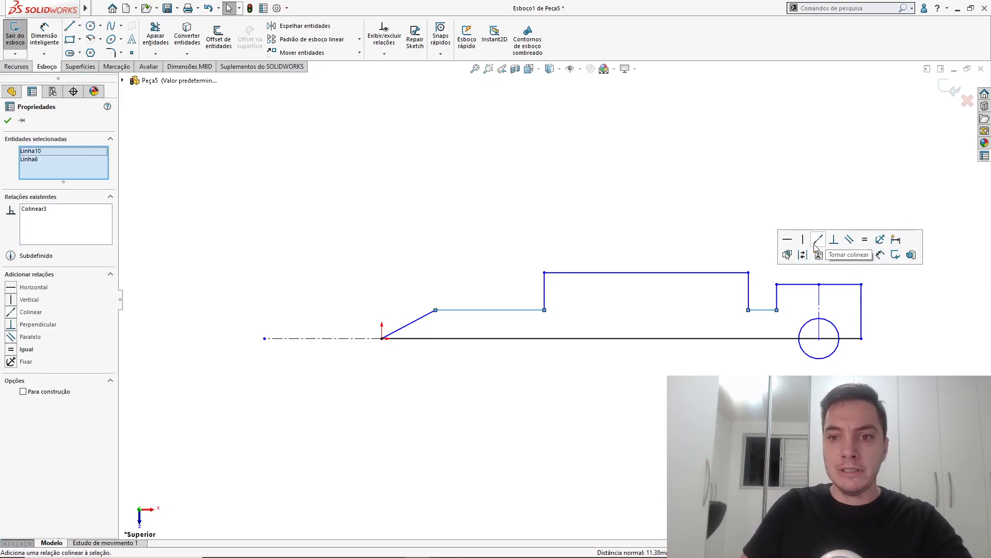
# Lower the top line of the spindle's main body slightly, bringing it closer to the height of the head's upper edge.
pyautogui.press('Escape')
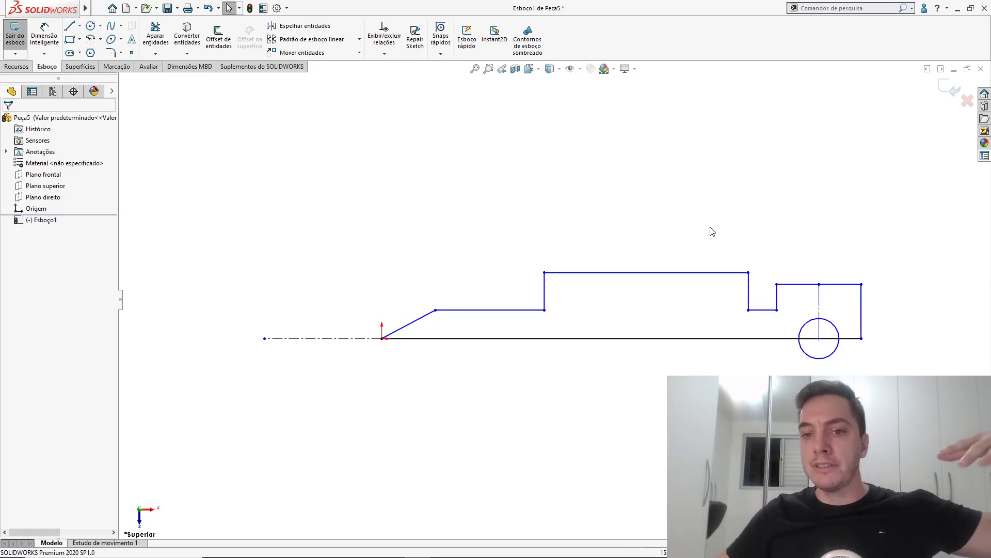
pyautogui.moveTo(717, 263); pyautogui.dragTo(699, 283)
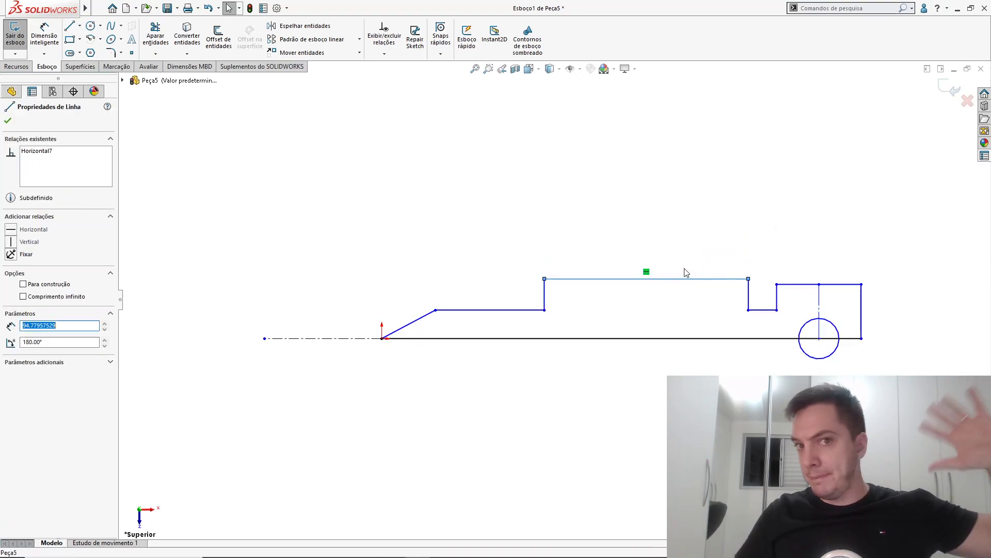
pyautogui.click(641, 233)
pyautogui.press('f')
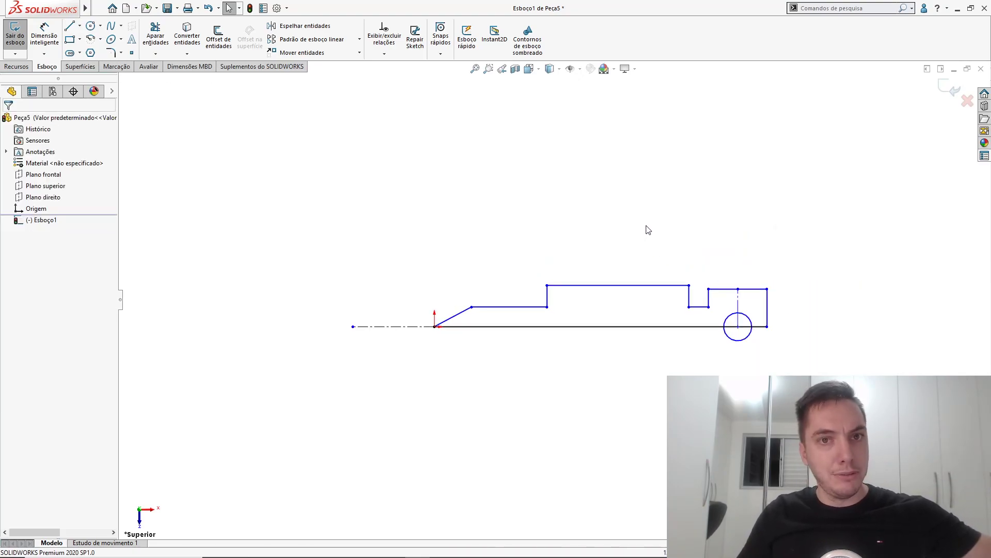
# Dimension the reduced end's diameter across the centerline as 15 mm.
pyautogui.press('s')
pyautogui.click(640, 254)
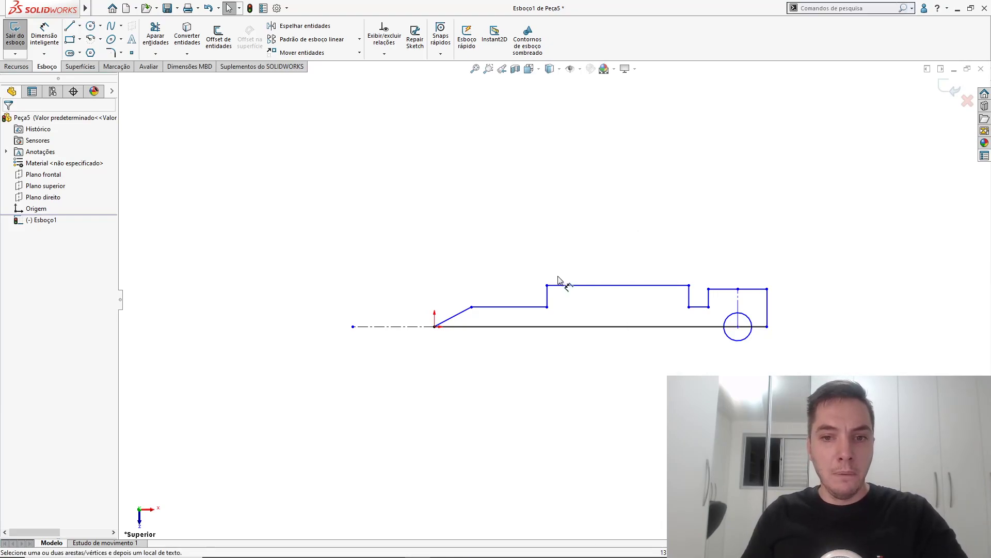
pyautogui.scroll(-3, 468, 325)
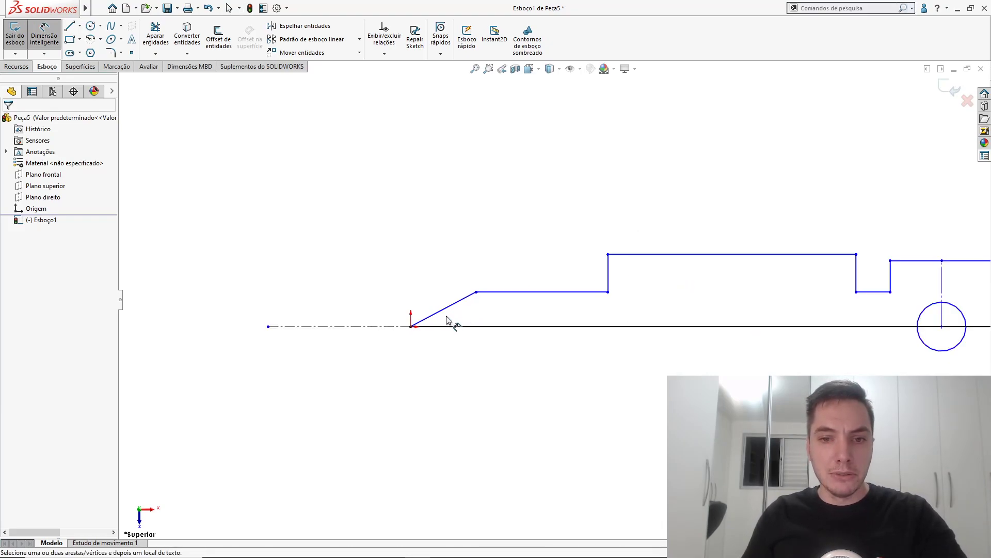
pyautogui.click(355, 331)
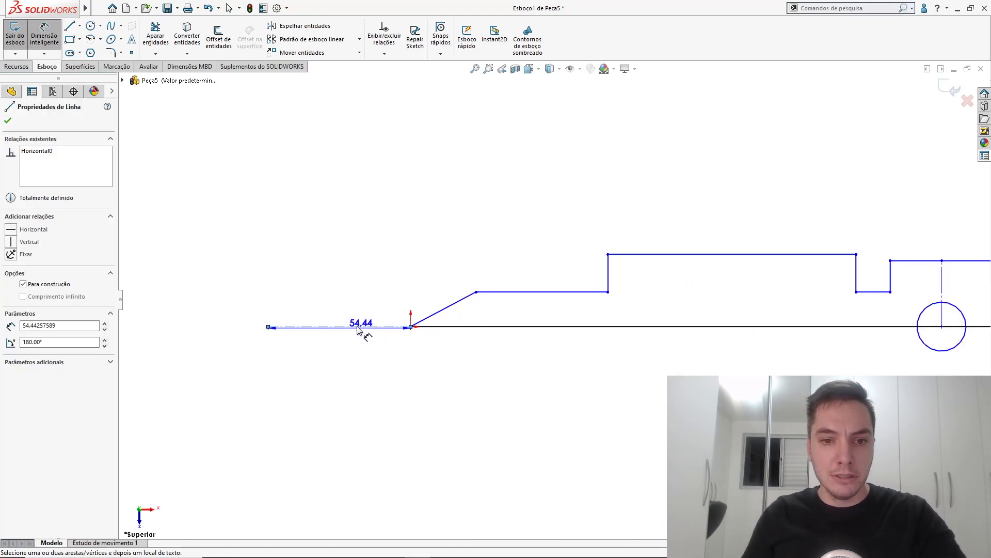
pyautogui.click(507, 292)
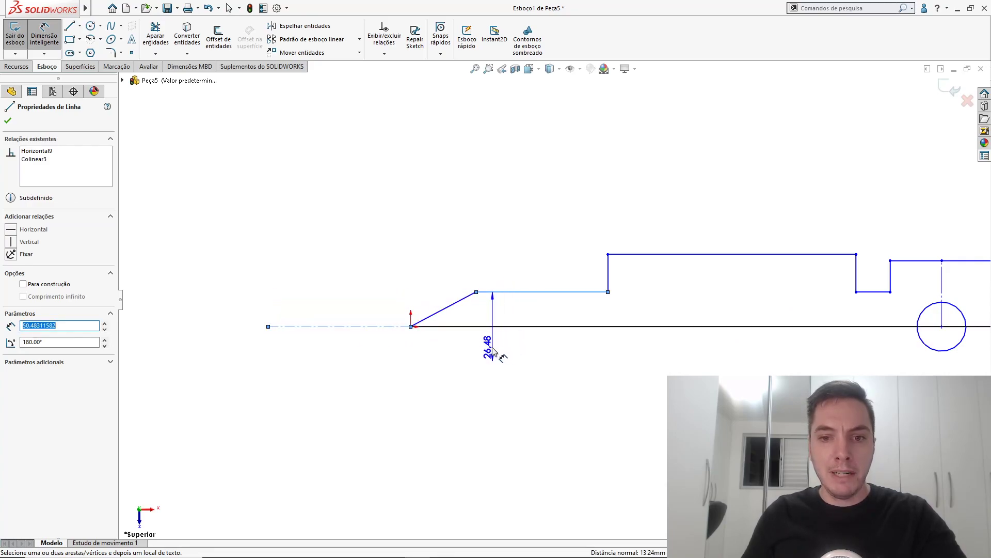
pyautogui.click(479, 360)
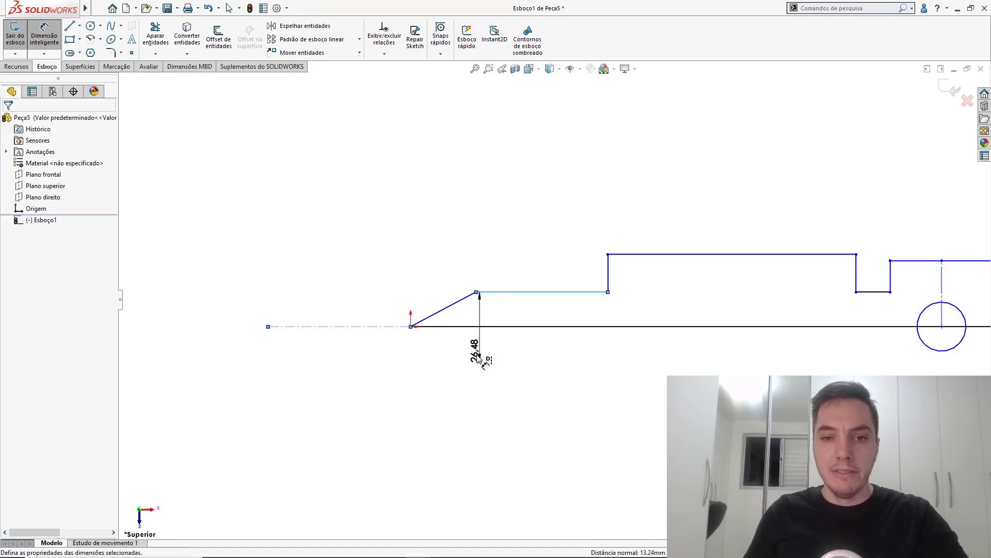
pyautogui.write('15')
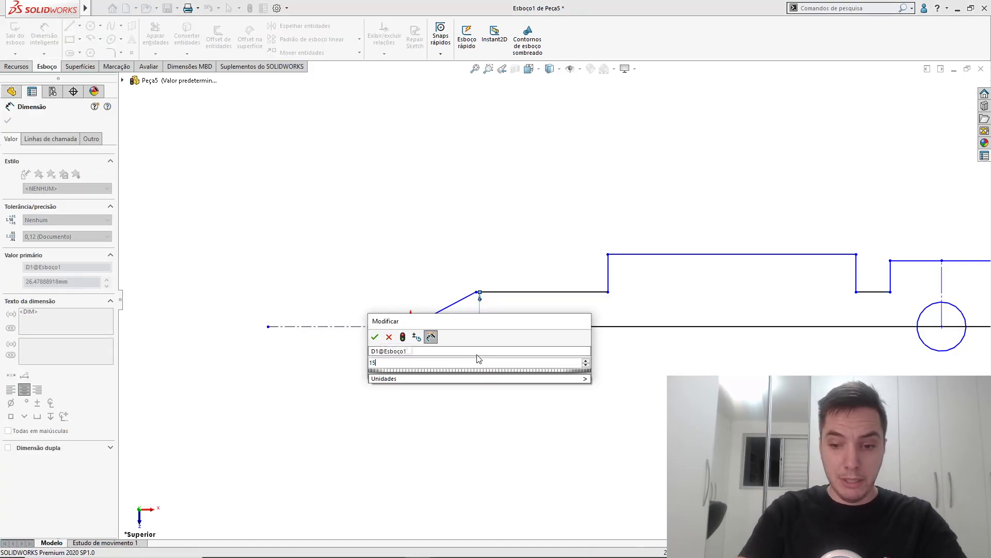
pyautogui.press('Return')
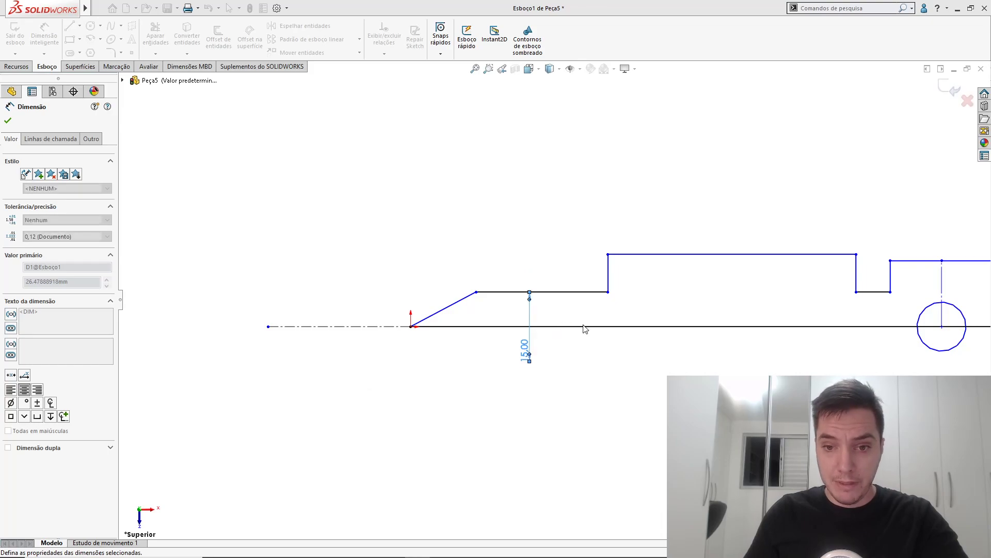
# Dimension the head's diameter across the centerline as 22 mm.
pyautogui.scroll(3, 586, 330)
pyautogui.scroll(1, 796, 288)
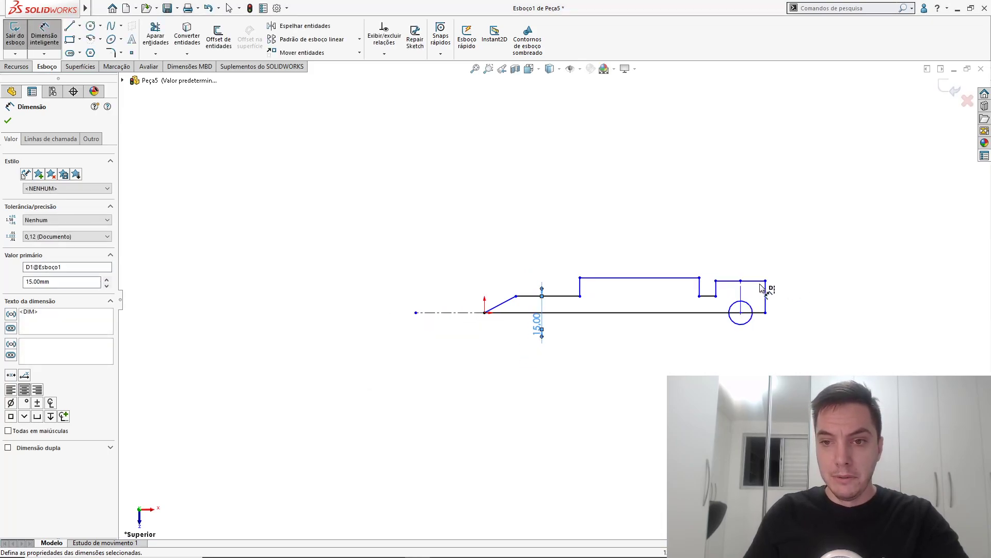
pyautogui.click(782, 312)
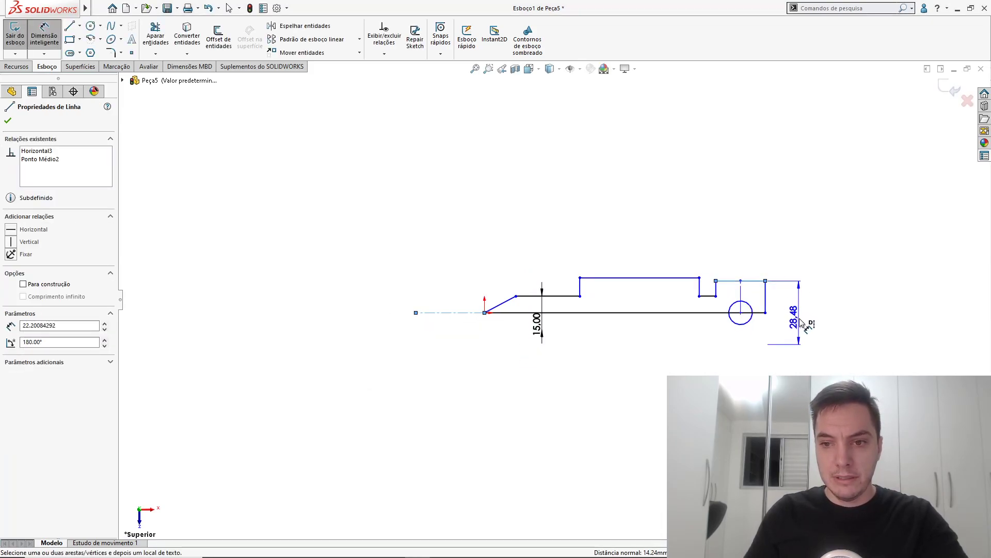
pyautogui.click(800, 318)
pyautogui.doubleClick(803, 321)
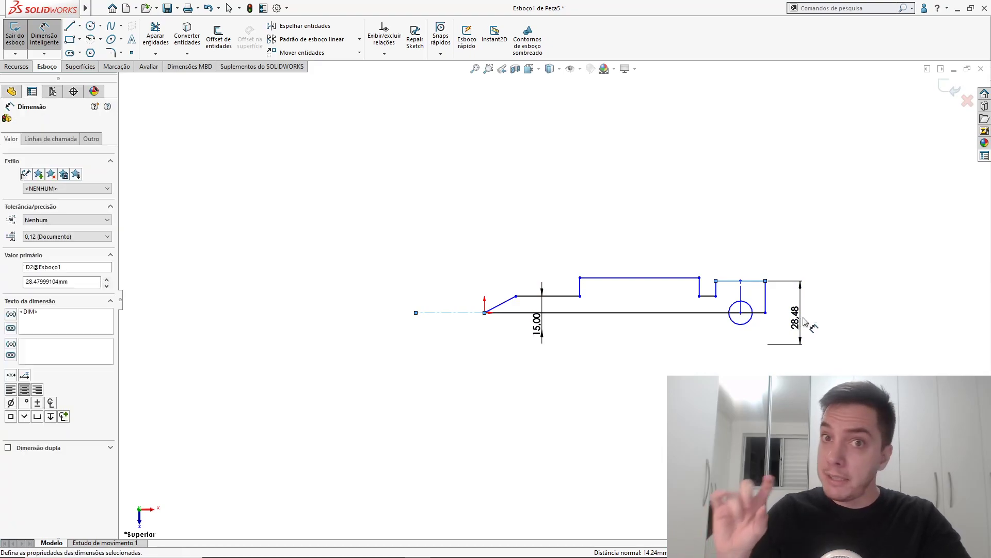
pyautogui.write('28')
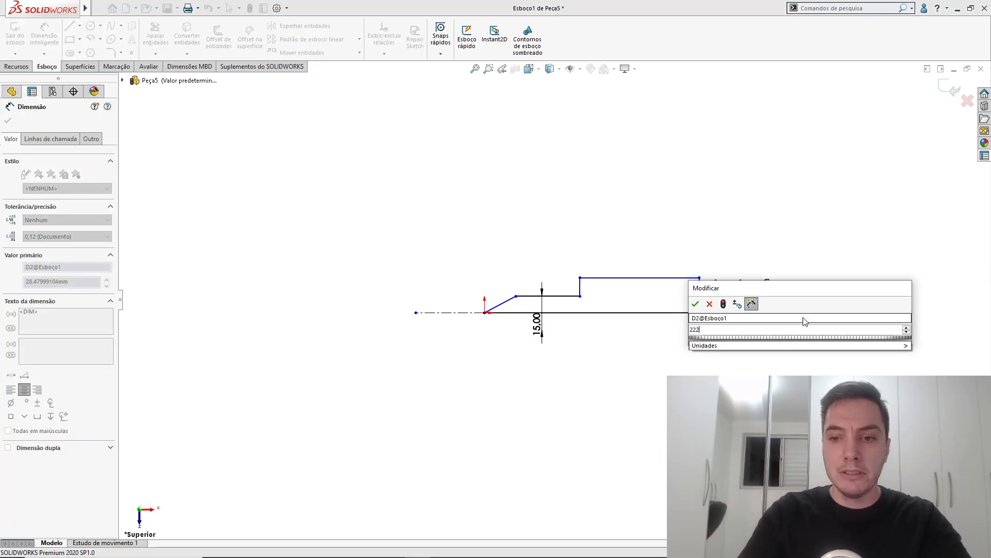
pyautogui.press('Return')
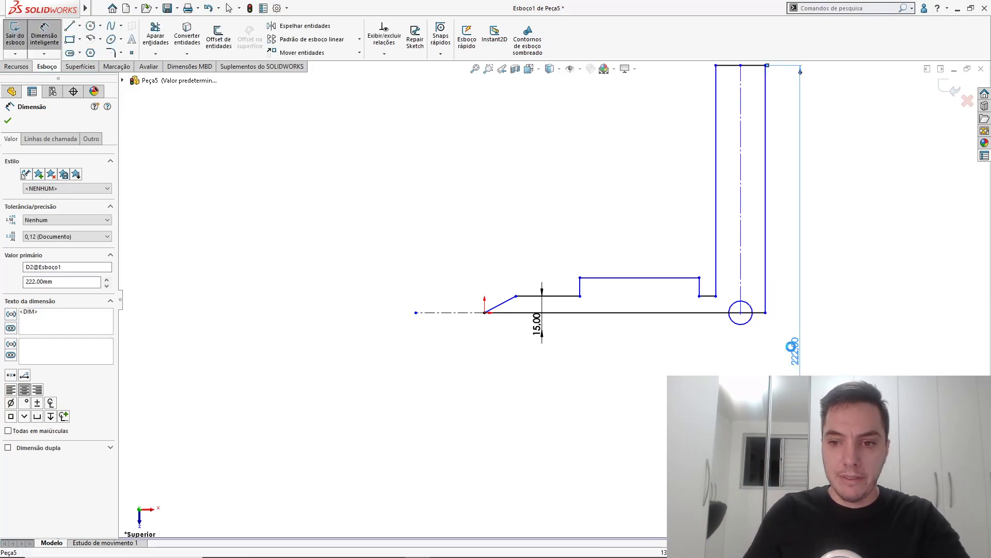
pyautogui.doubleClick(795, 352)
pyautogui.write('22')
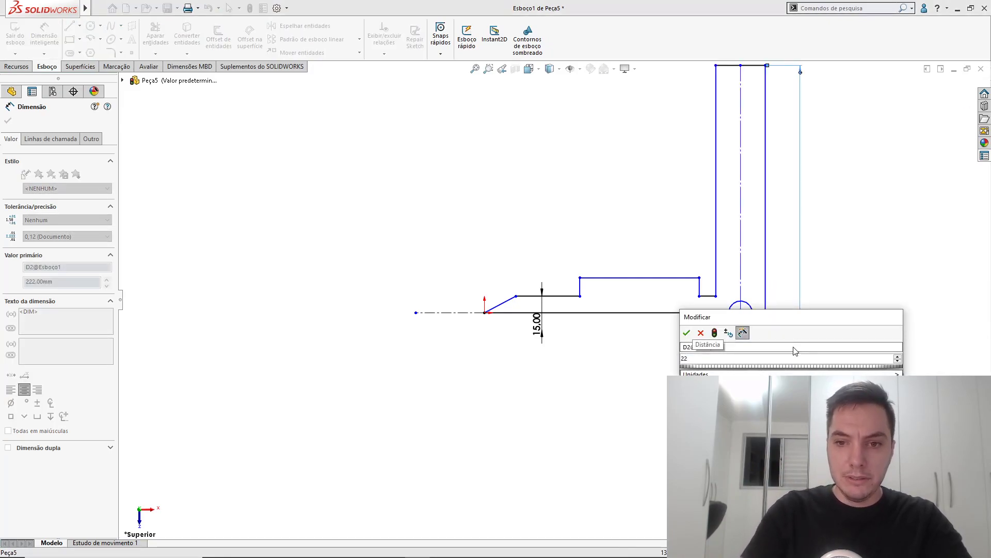
pyautogui.press('Return')
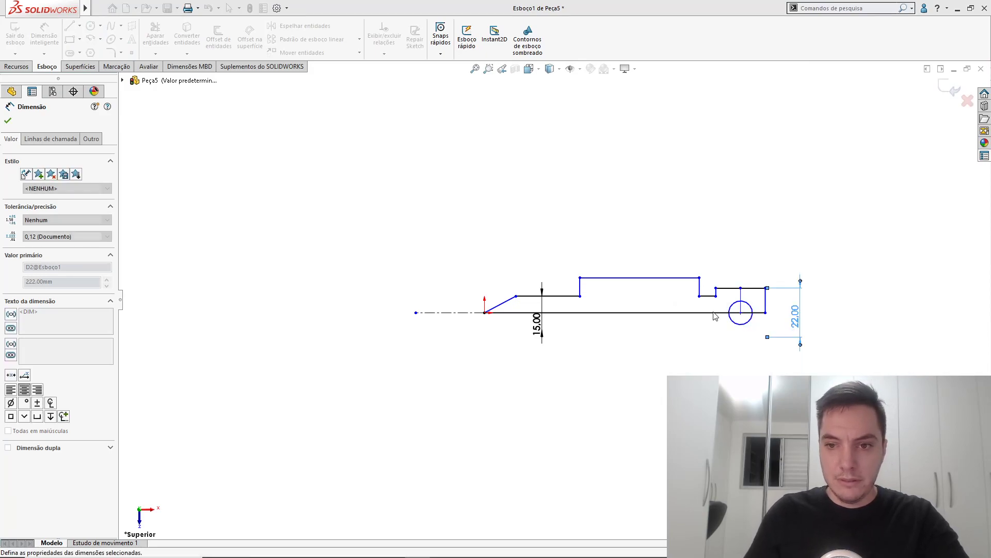
# Dimension the main body's diameter across the centerline as 3/4 inch, entered as 3/4pol.
pyautogui.scroll(-3, 717, 304)
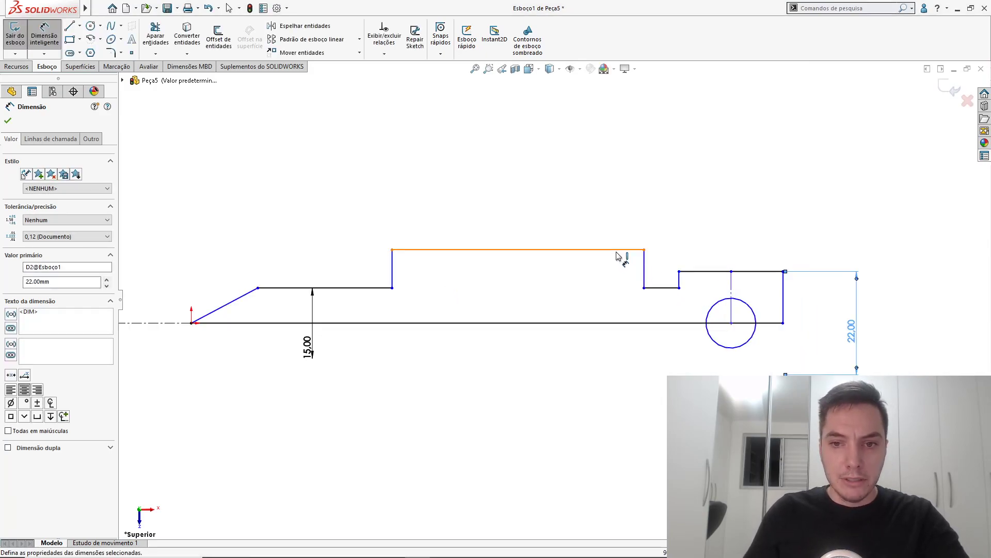
pyautogui.click(621, 258)
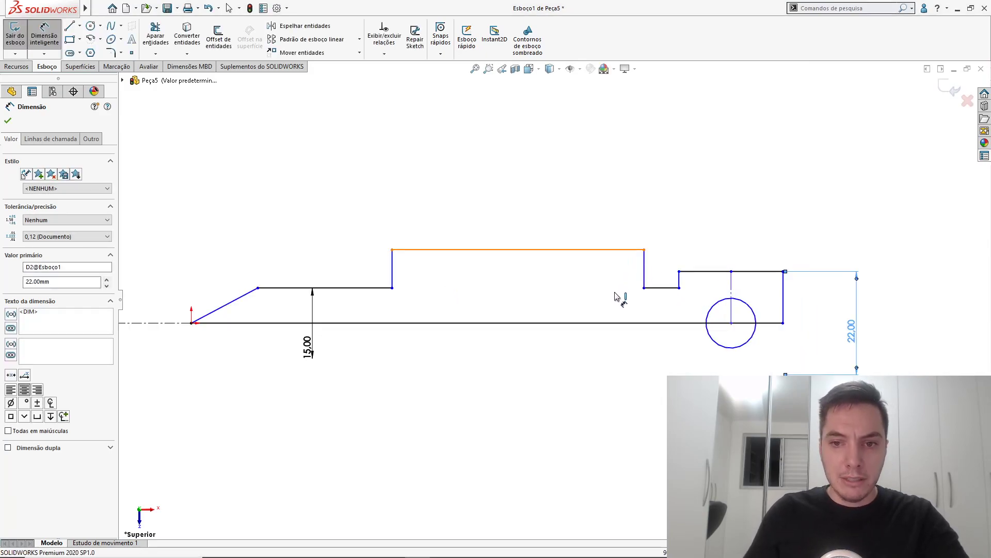
pyautogui.click(635, 346)
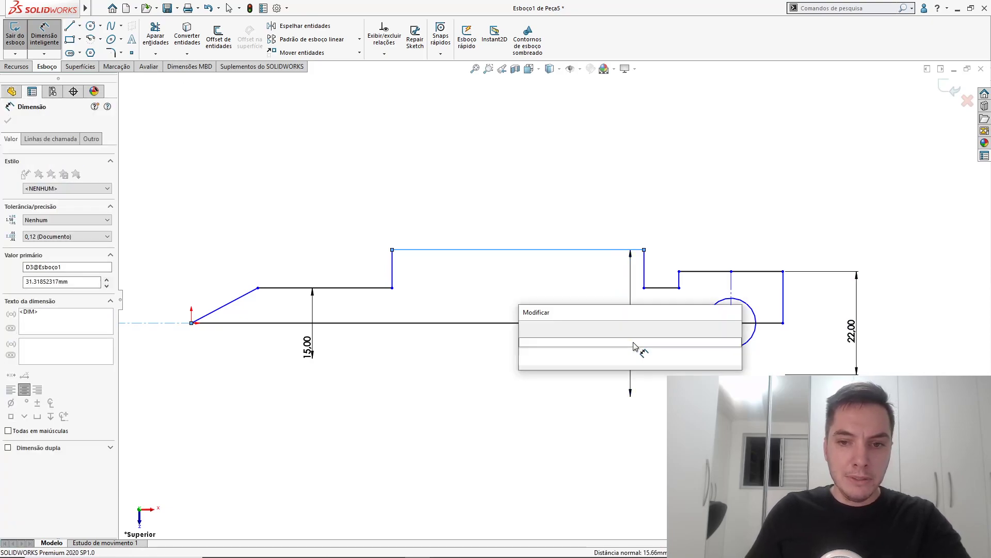
pyautogui.write('3/4pol')
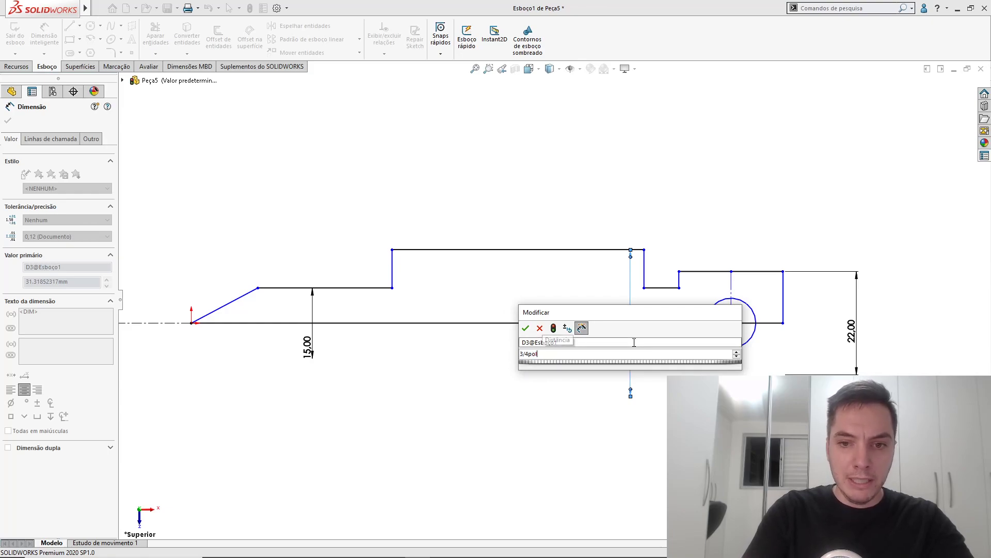
pyautogui.press('Return')
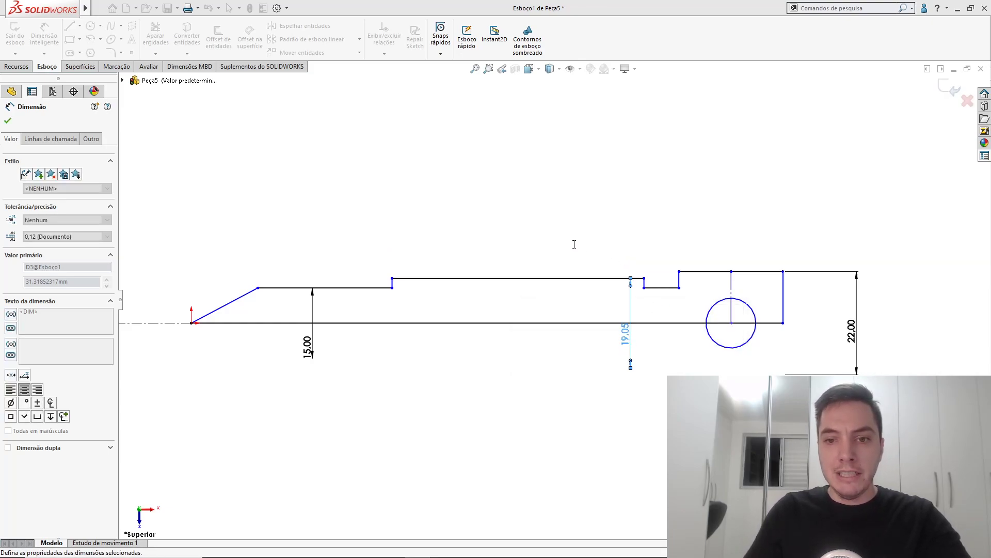
# Dimension the horizontal distance from the spindle's tip at the origin to the main body's shoulder as 30 mm.
pyautogui.scroll(5, 572, 248)
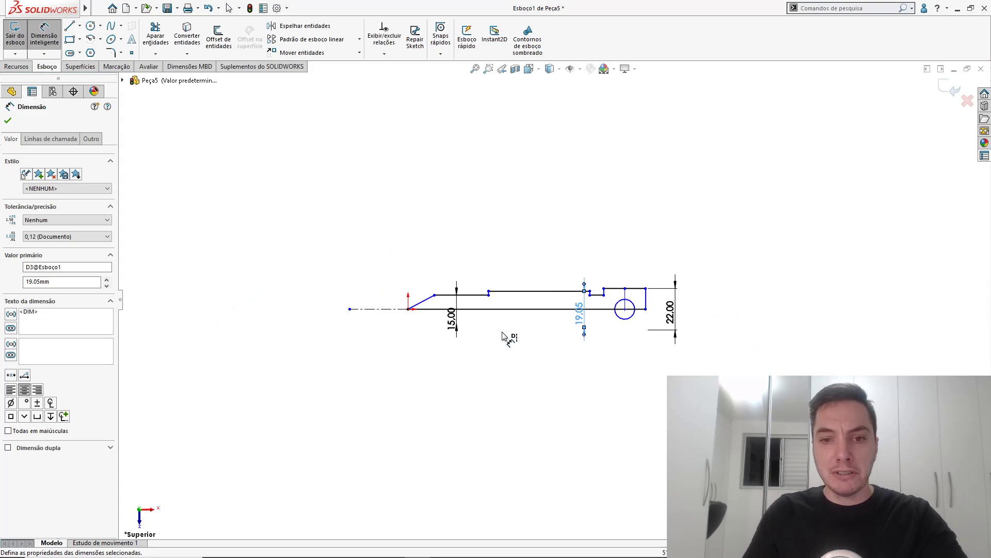
pyautogui.scroll(-3, 487, 304)
pyautogui.scroll(-2, 485, 287)
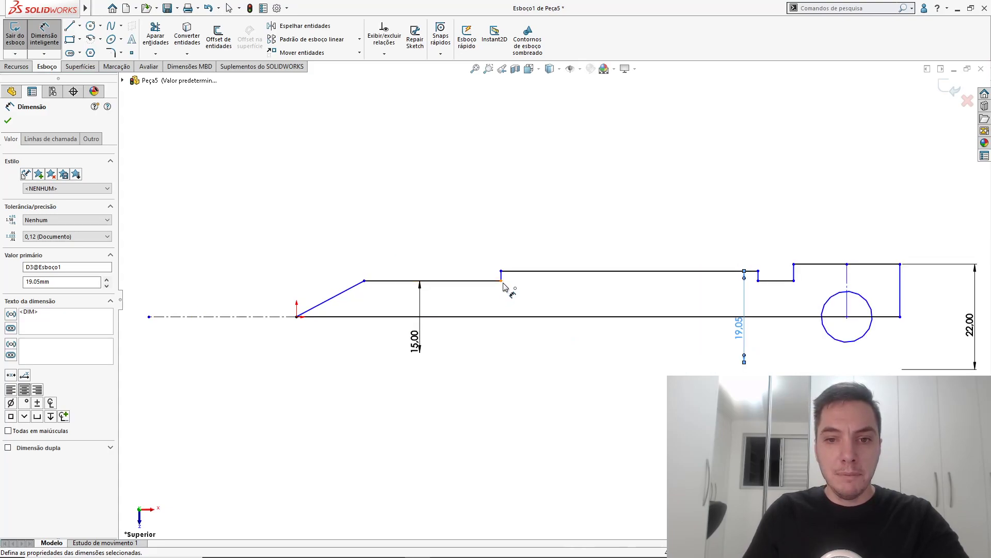
pyautogui.click(297, 317)
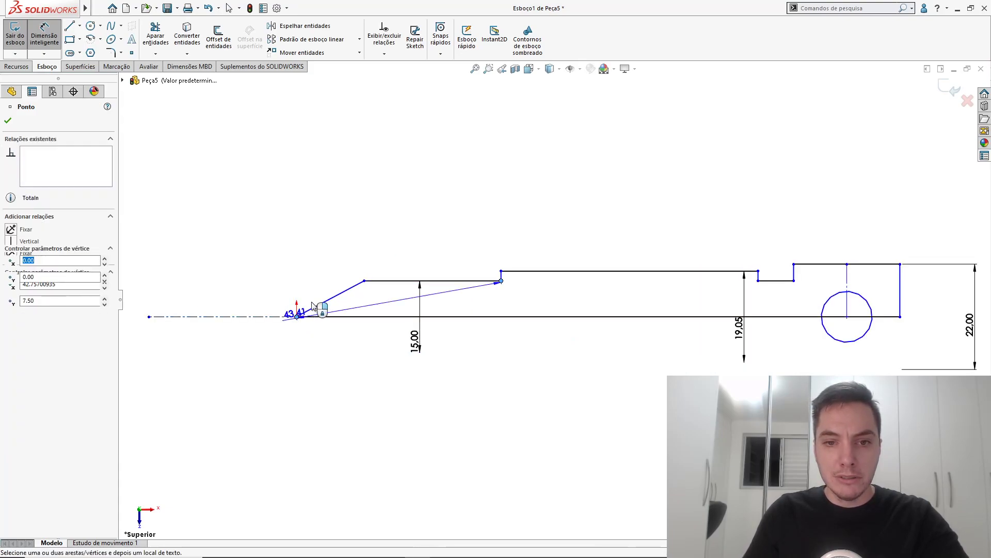
pyautogui.click(501, 281)
pyautogui.click(395, 193)
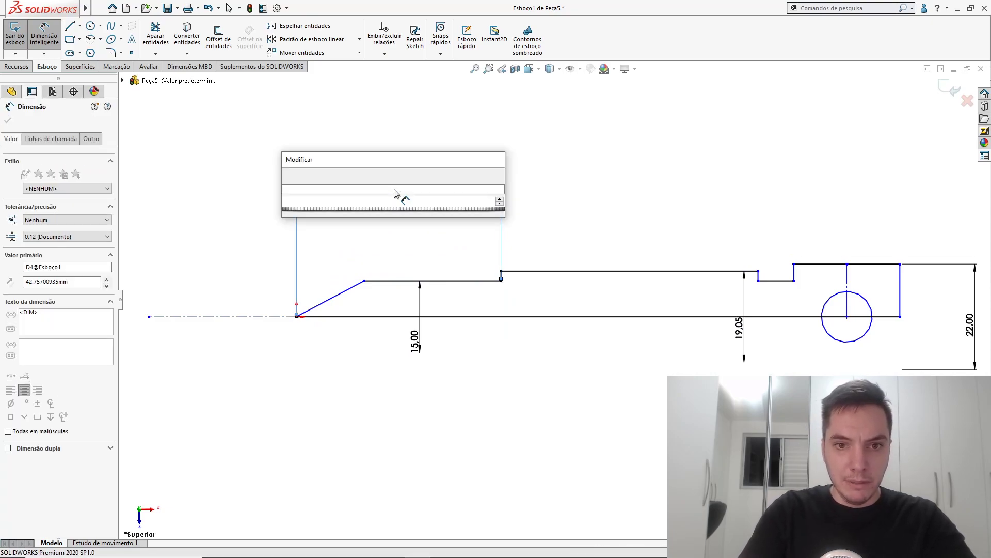
pyautogui.write('30')
pyautogui.press('Return')
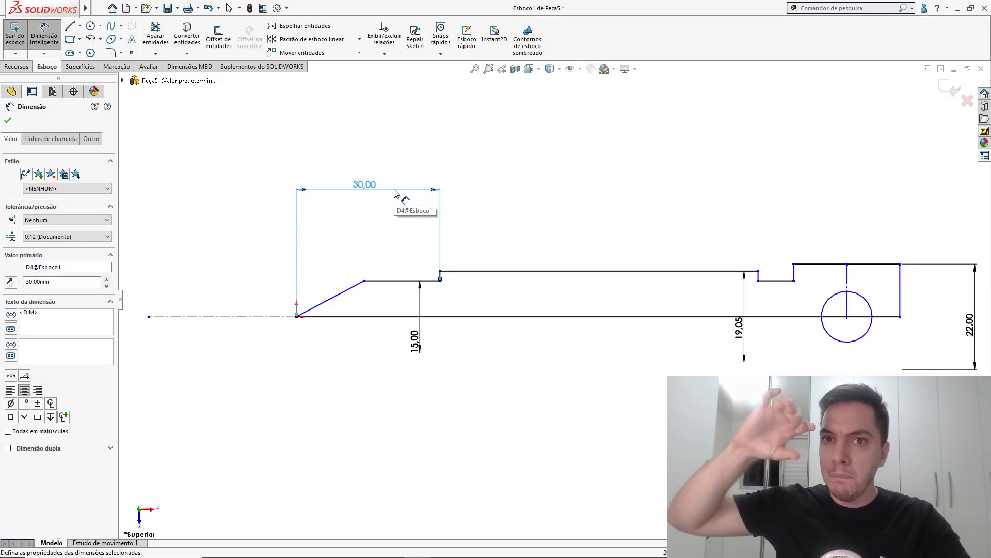
pyautogui.press('Escape')
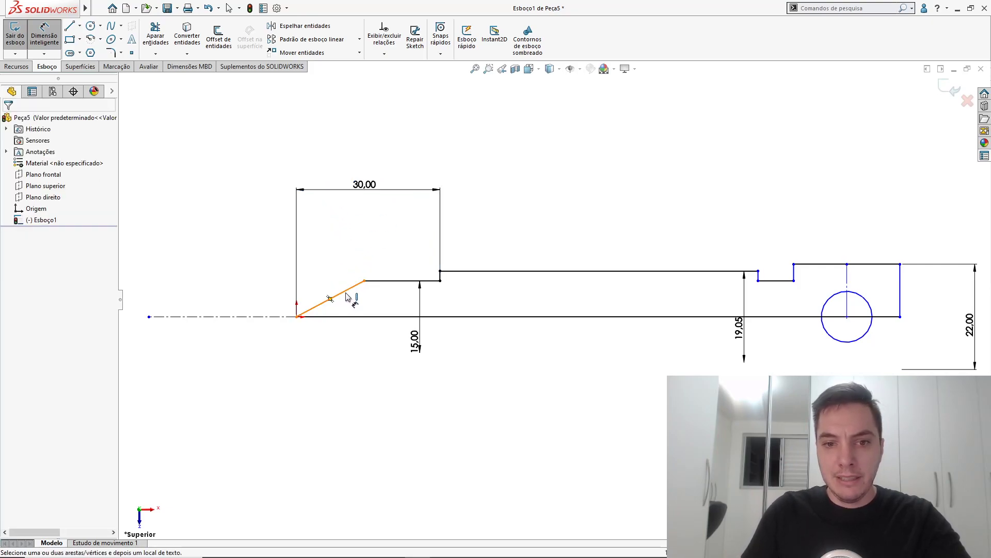
# Dimension the pointed tip's full angle across the centerline as 60° and place that dimension slightly farther from the tip.
pyautogui.click(309, 309)
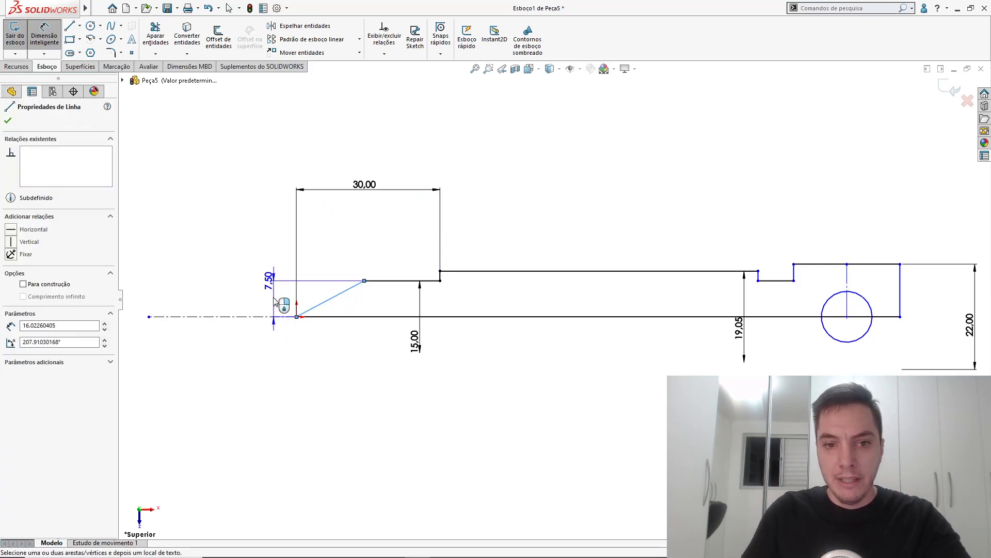
pyautogui.click(268, 317)
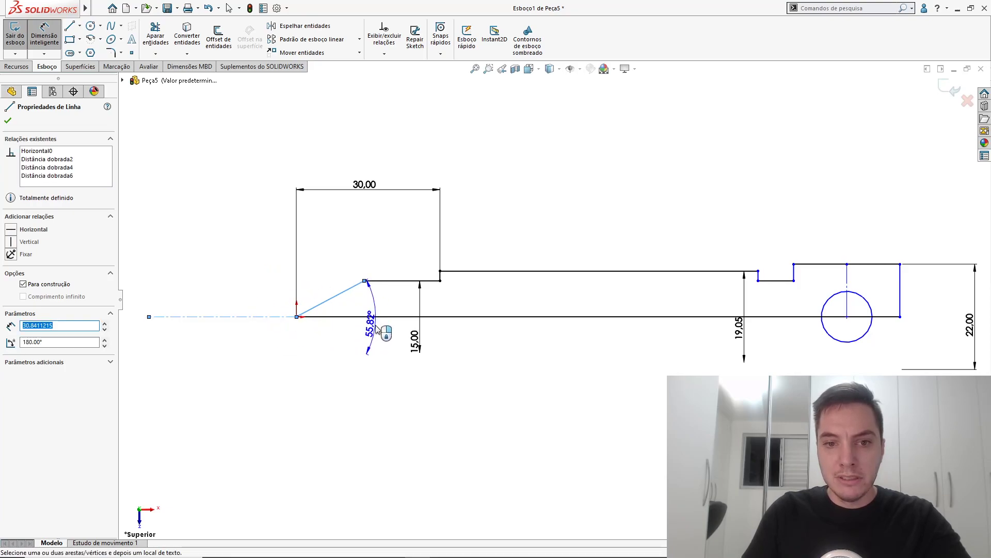
pyautogui.click(376, 331)
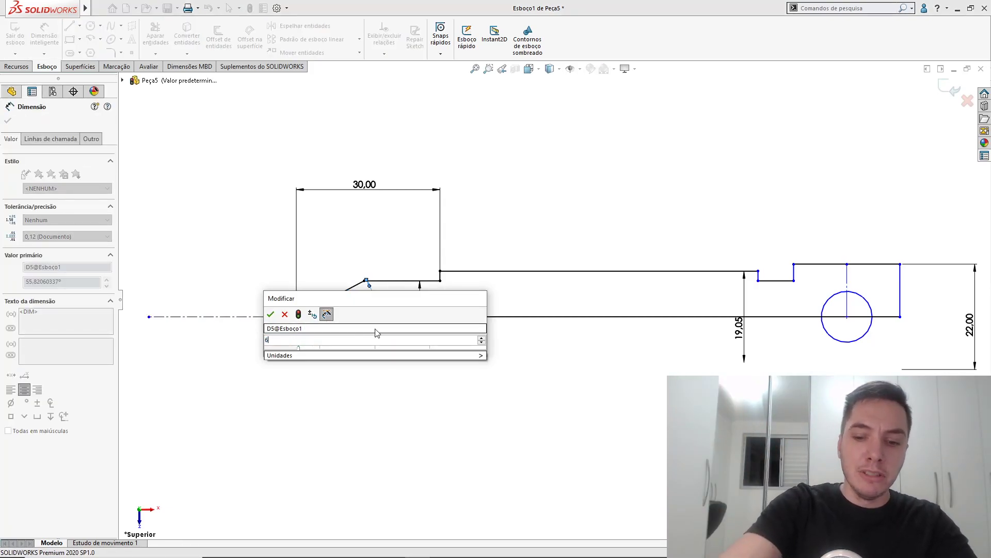
pyautogui.write('60')
pyautogui.press('Return')
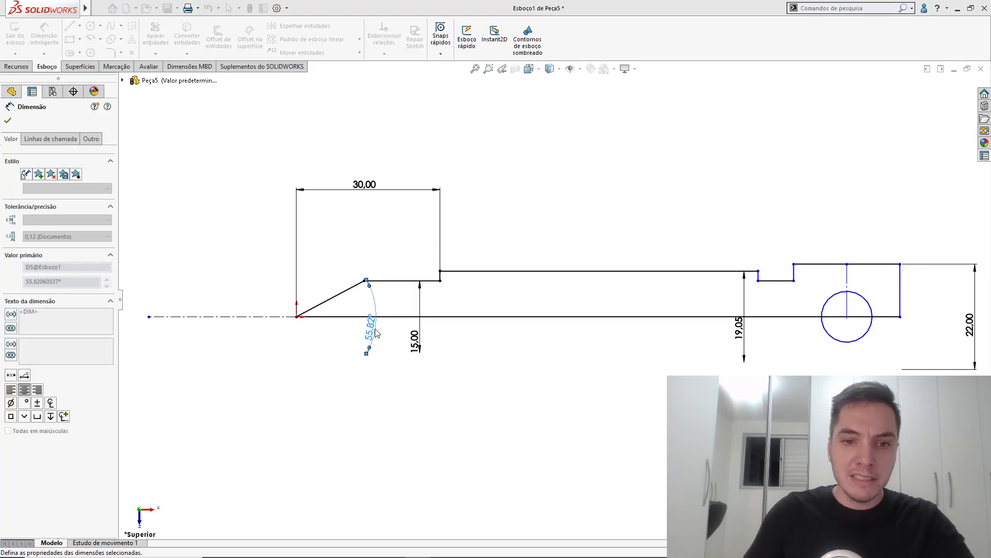
pyautogui.press('Escape')
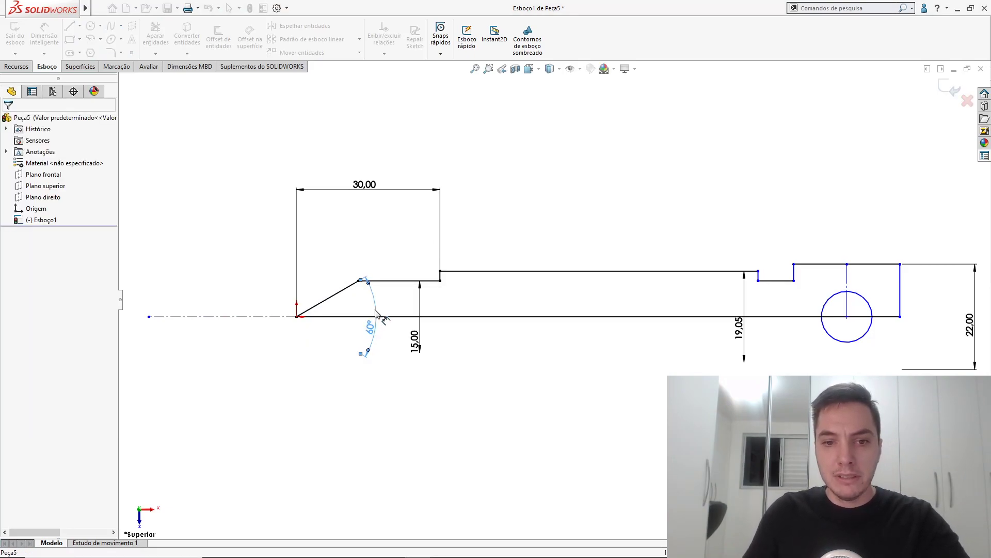
pyautogui.moveTo(376, 312); pyautogui.dragTo(401, 312)
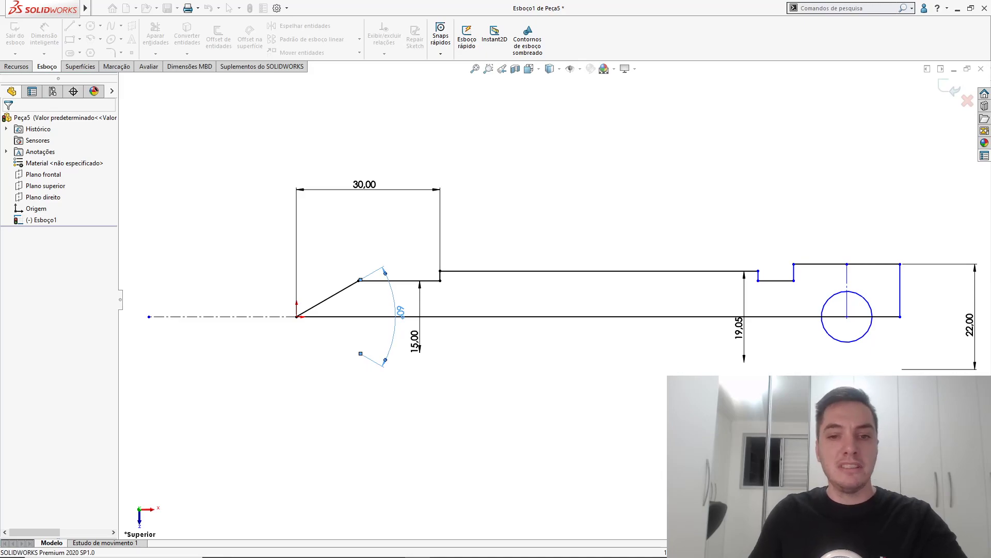
pyautogui.press('Escape')
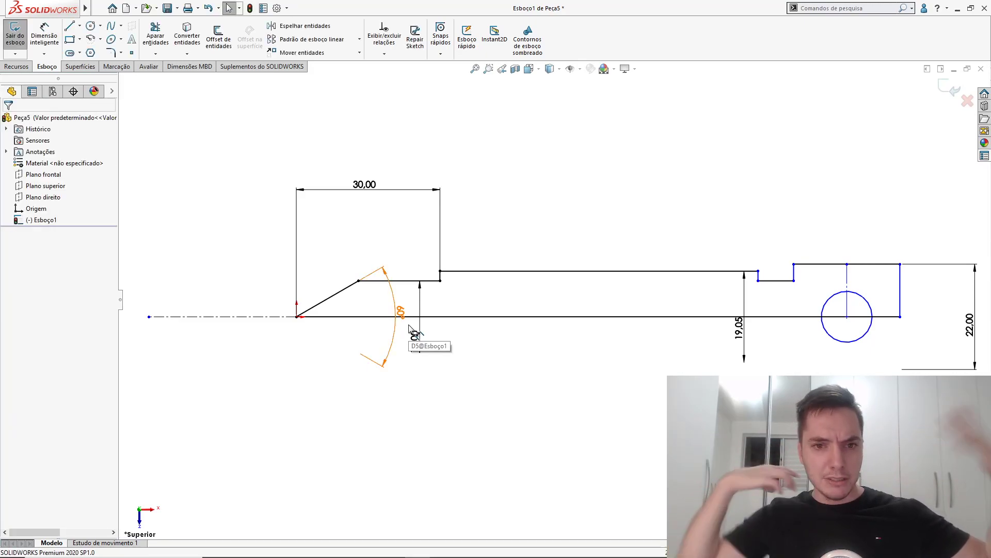
# Dimension the length of the spindle head's upper horizontal edge as 38 mm.
pyautogui.press('f')
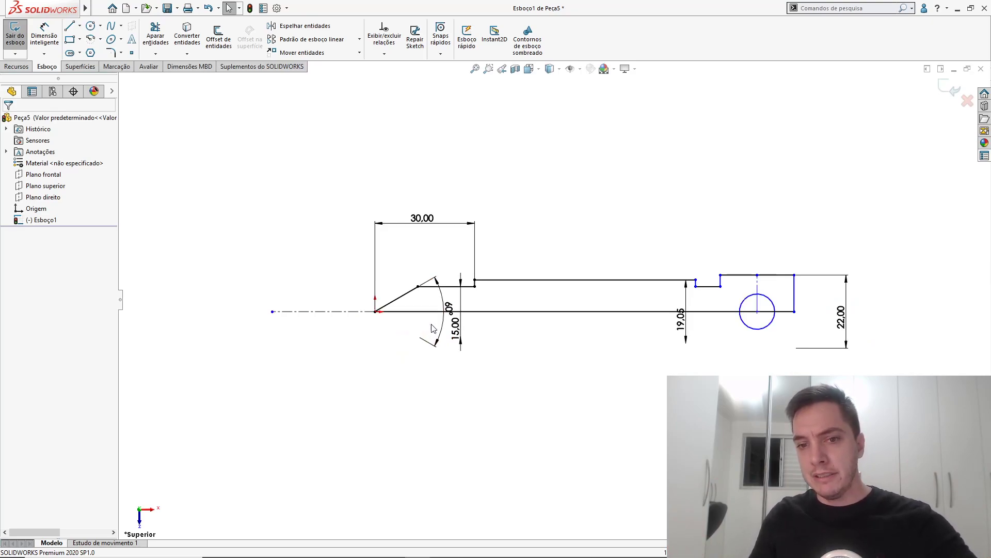
pyautogui.scroll(-3, 665, 272)
pyautogui.scroll(3, 666, 312)
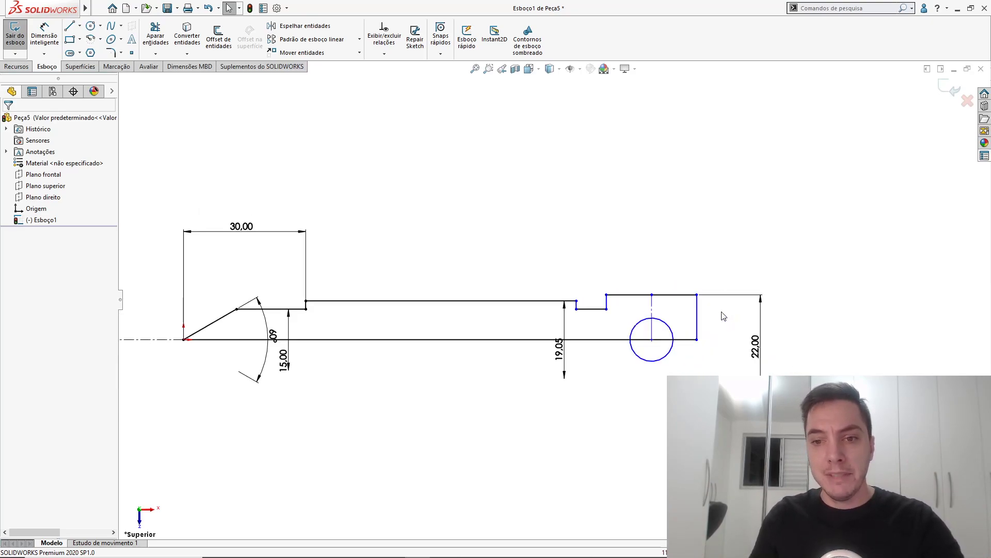
pyautogui.scroll(-3, 664, 316)
pyautogui.rightClick(656, 310)
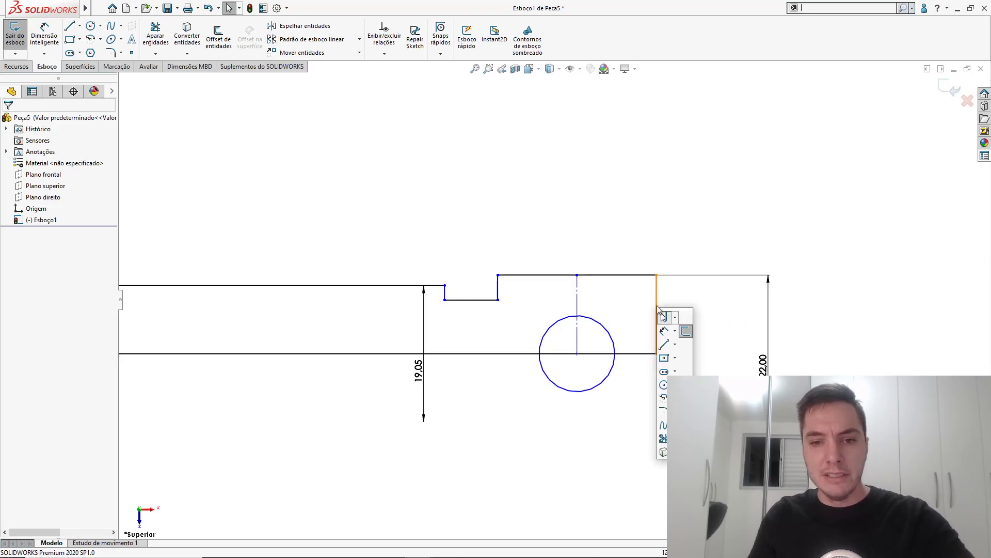
pyautogui.click(664, 332)
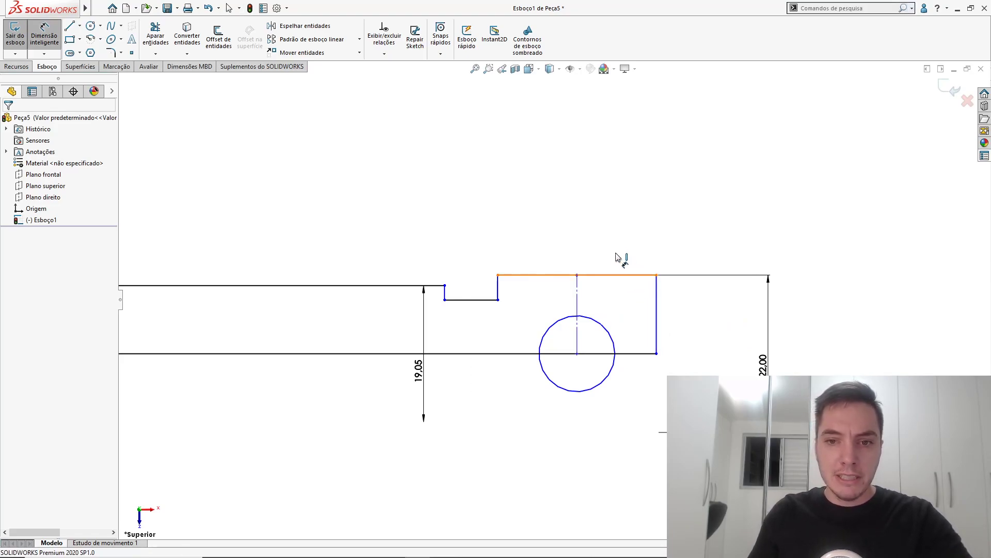
pyautogui.click(605, 275)
pyautogui.click(604, 211)
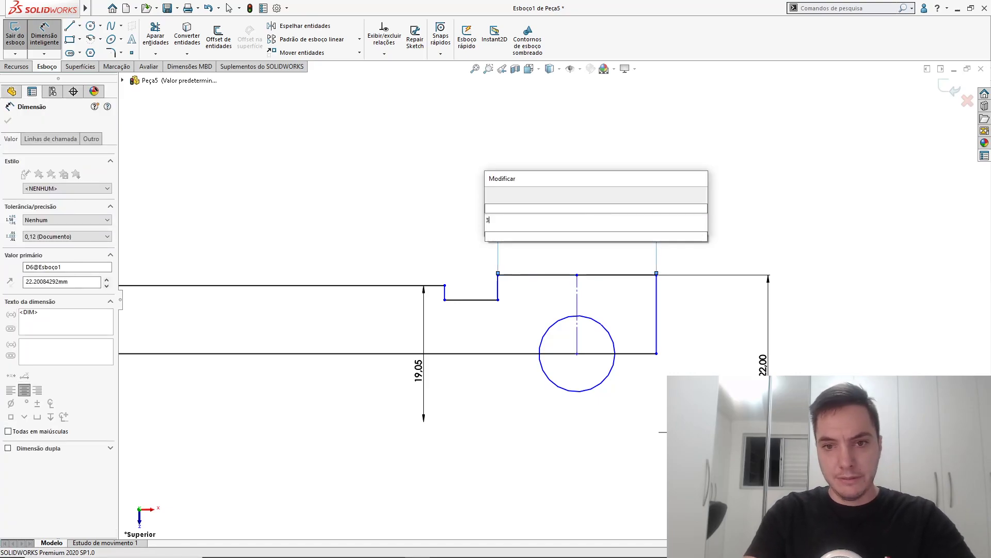
pyautogui.press('Return')
pyautogui.write('38')
pyautogui.press('Return')
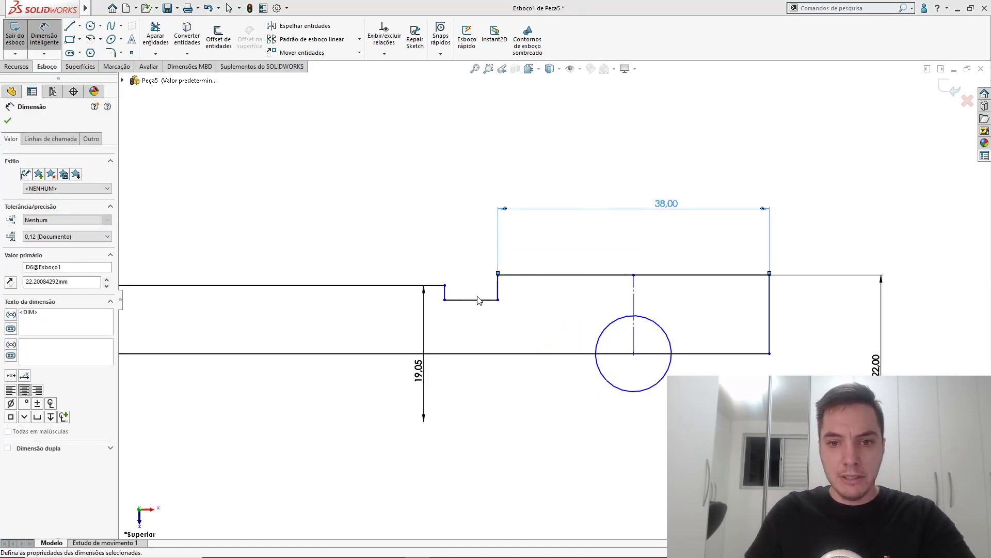
# Dimension the width of the groove between the main body and the head as 5 mm.
pyautogui.click(471, 300)
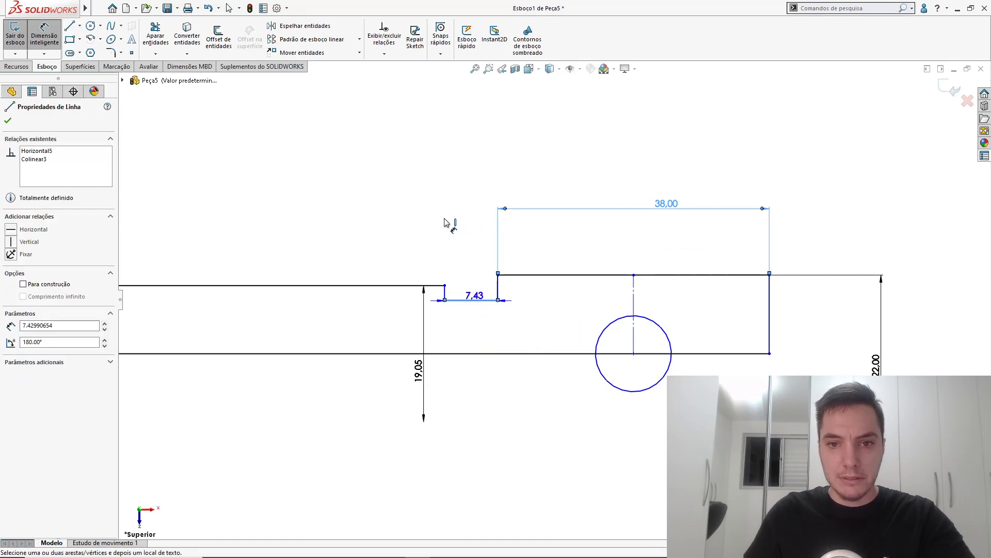
pyautogui.click(417, 224)
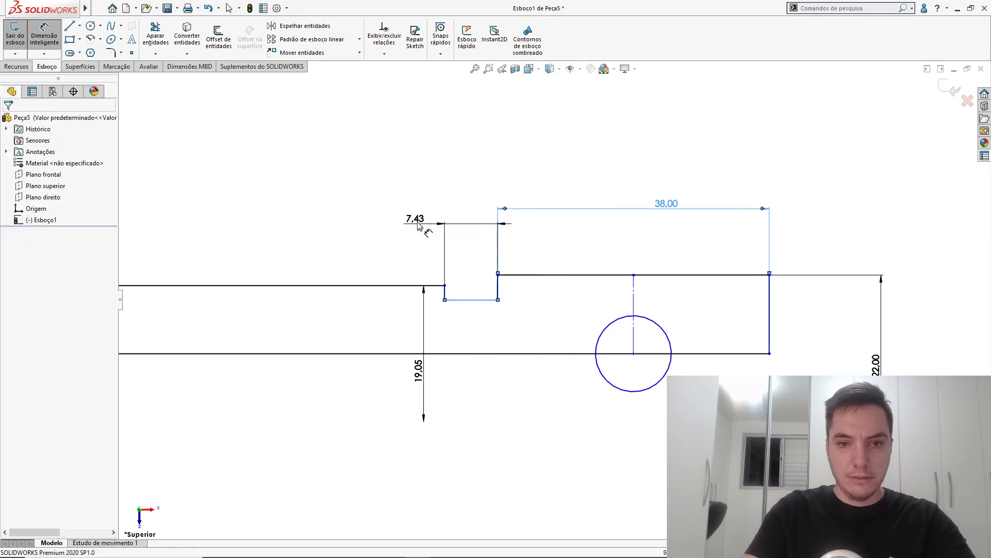
pyautogui.press('Return')
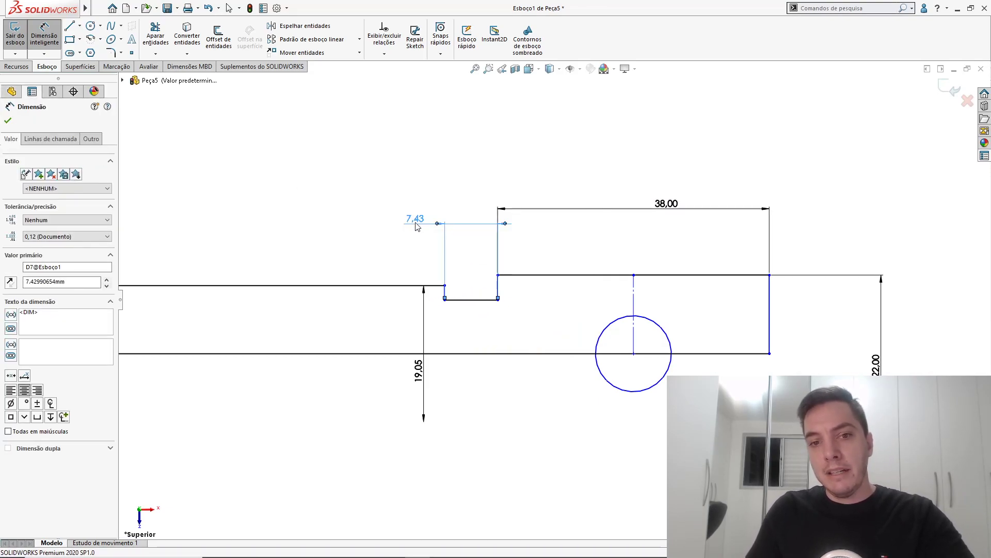
pyautogui.press('Escape')
pyautogui.press('f')
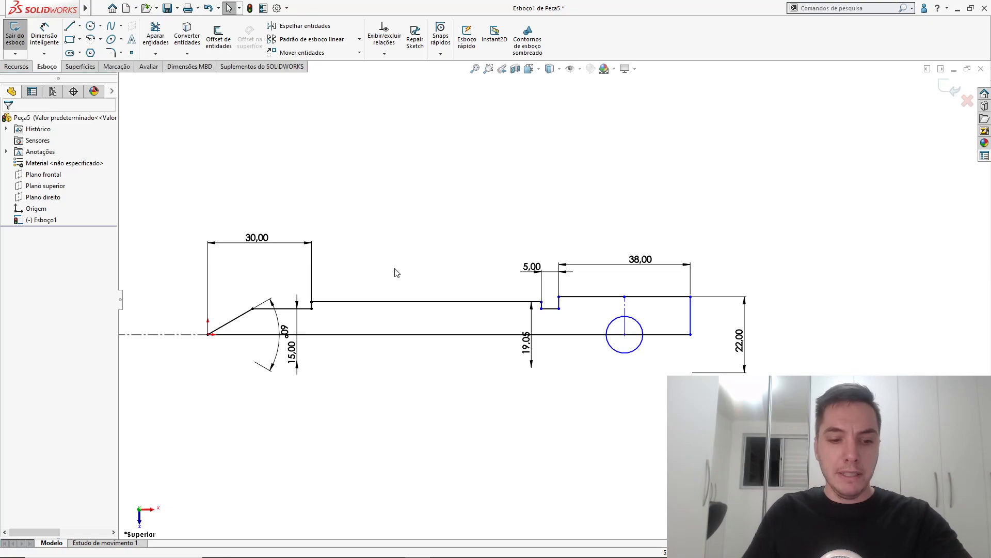
# Check the reference drawing in PowerPoint and dimension the profile's long axis line as 230 mm for the spindle's overall length.
pyautogui.hotkey('alt', 'Tab')
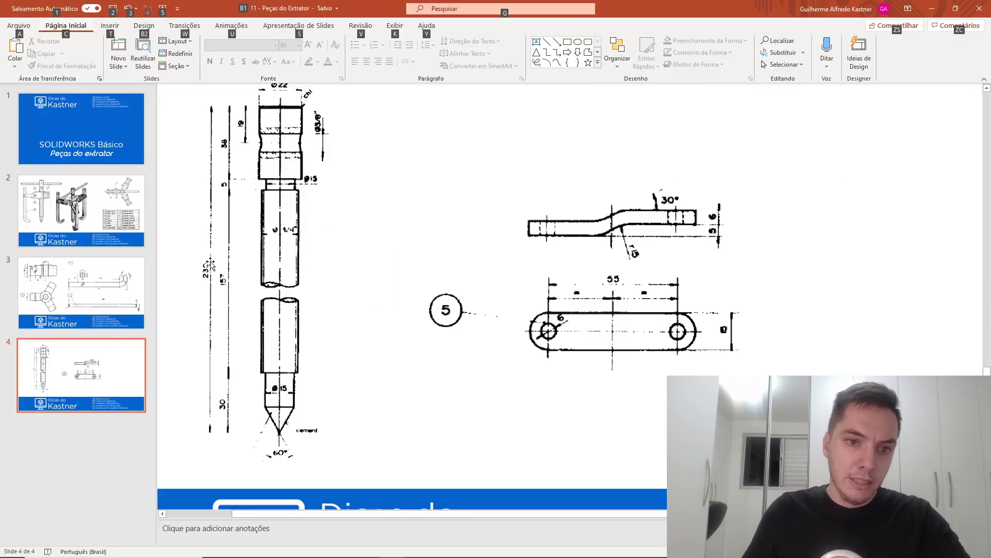
pyautogui.hotkey('alt', 'Tab')
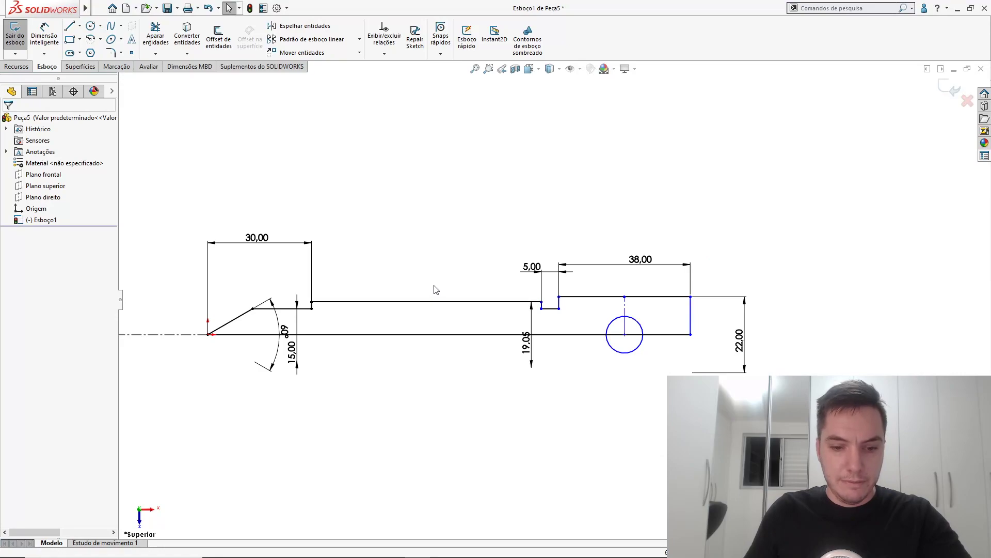
pyautogui.press('s')
pyautogui.click(450, 311)
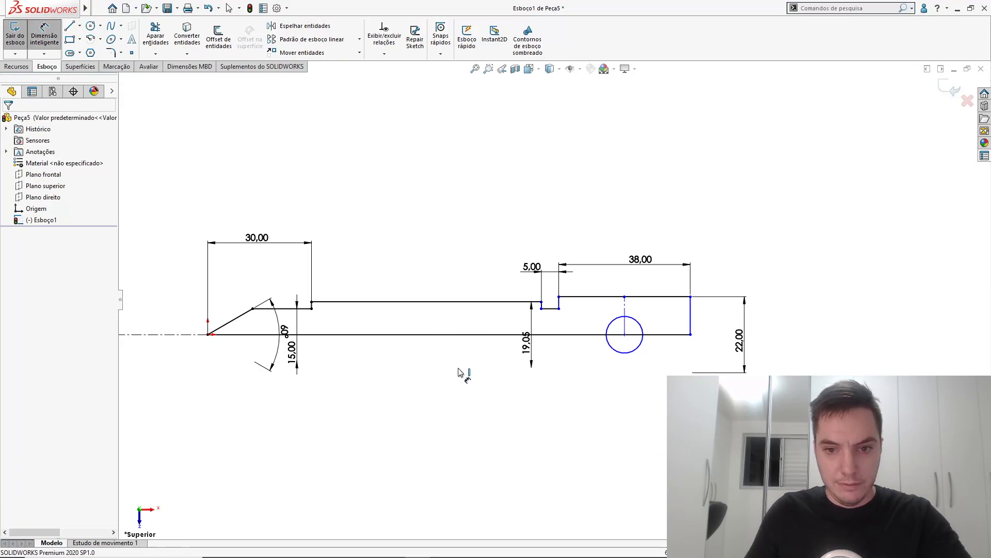
pyautogui.click(461, 334)
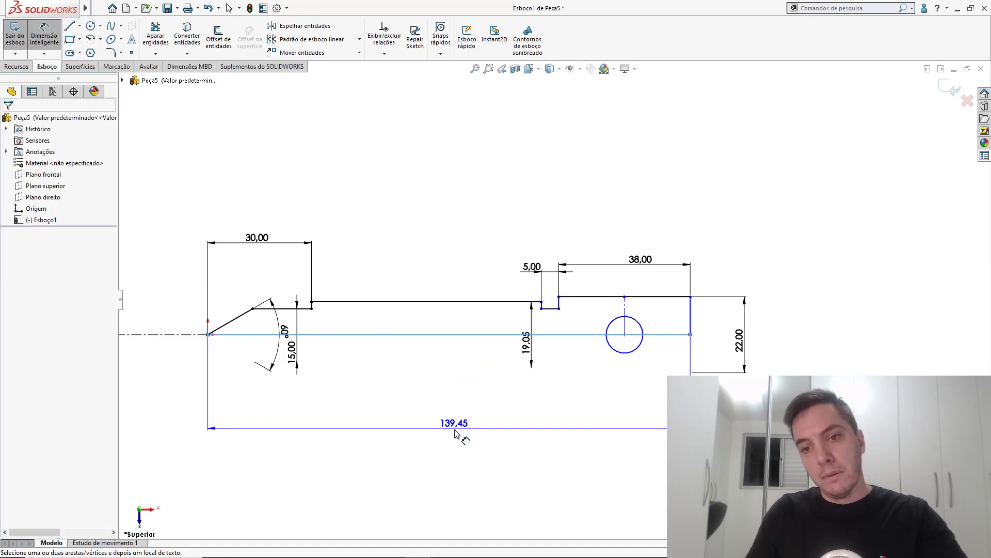
pyautogui.click(455, 433)
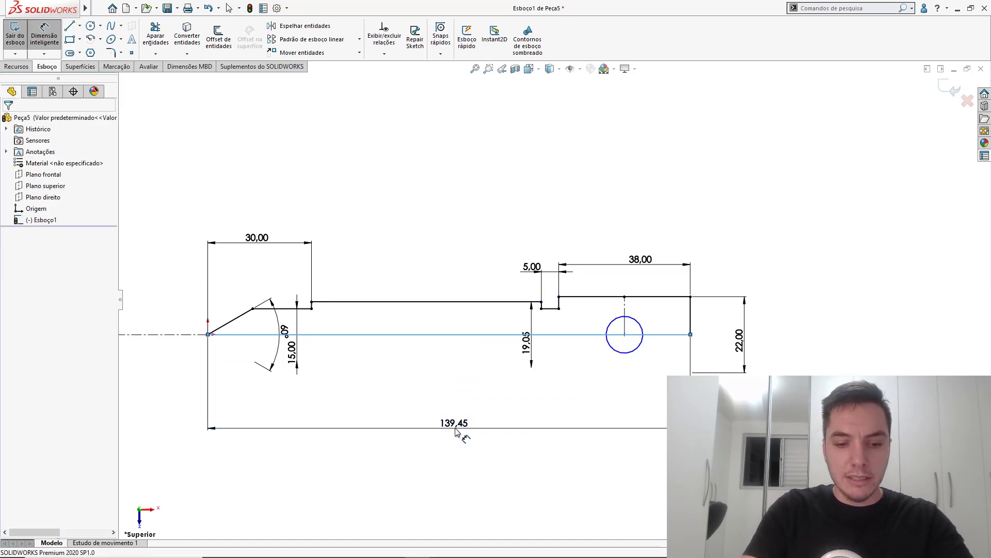
pyautogui.write('230')
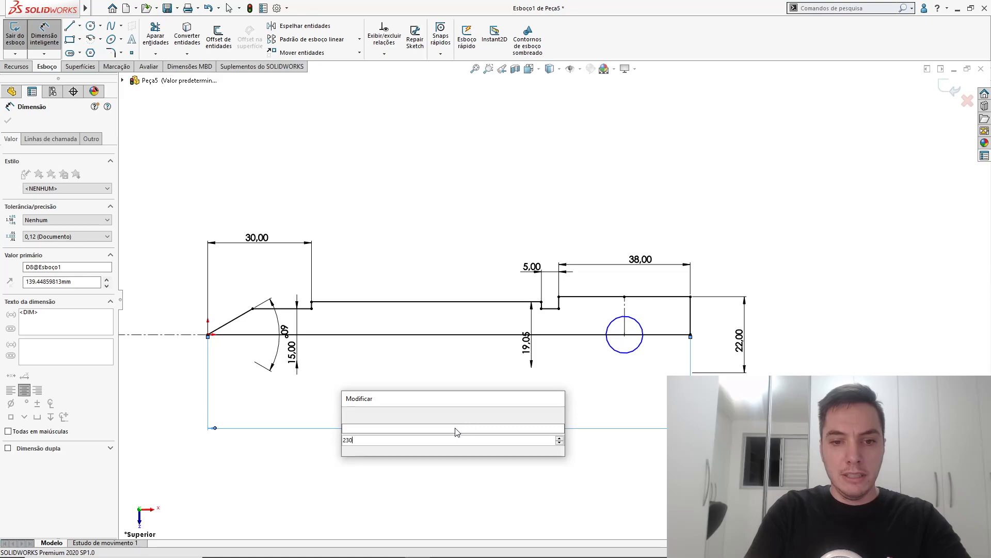
pyautogui.press('Escape')
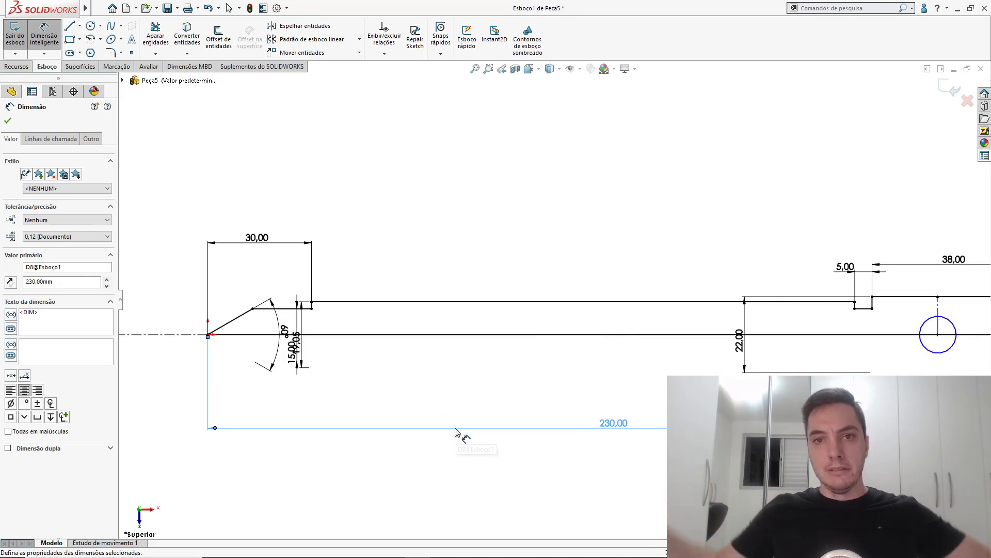
# Dimension the diameter of the hole circle in the head as 3/8 inch, entered as 3/8pol.
pyautogui.scroll(2, 626, 344)
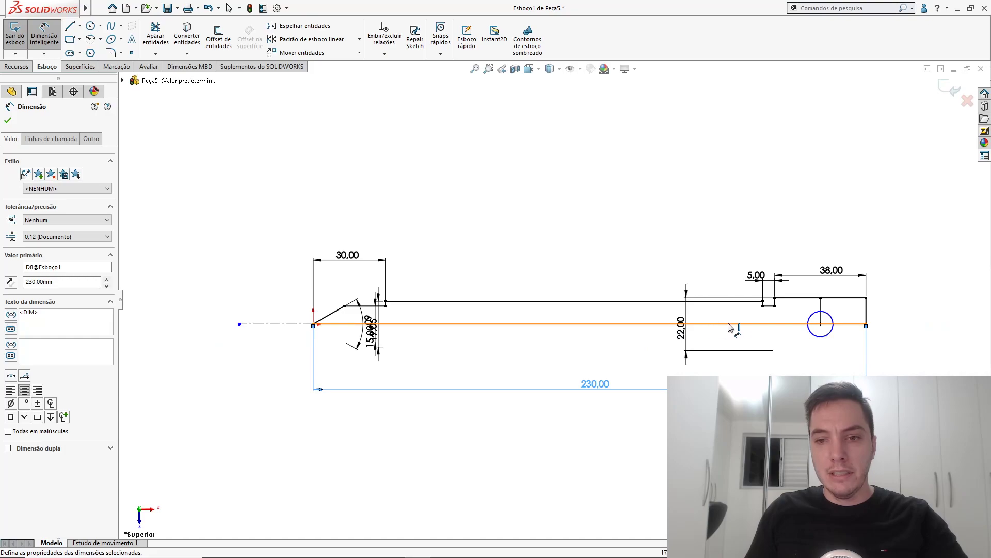
pyautogui.scroll(-2, 800, 331)
pyautogui.click(882, 317)
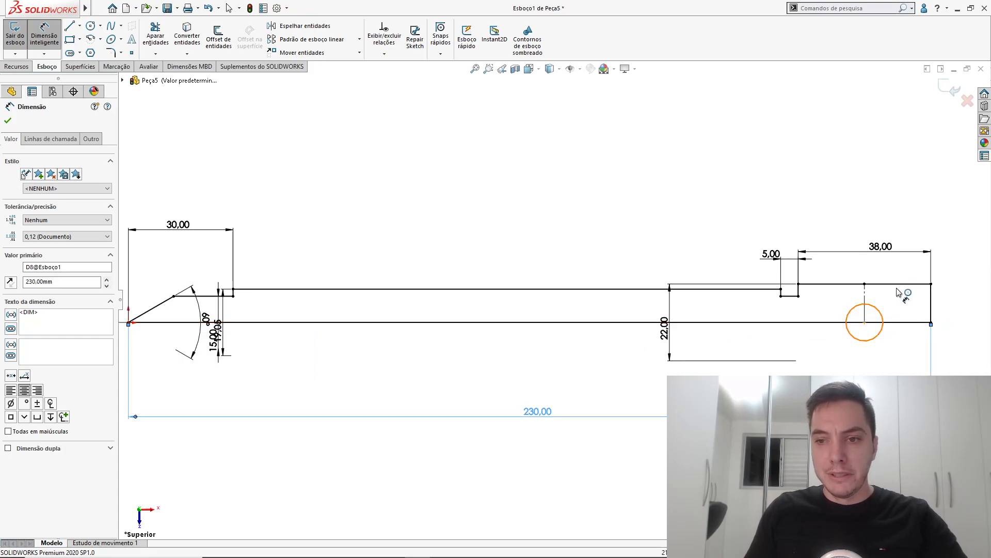
pyautogui.click(920, 238)
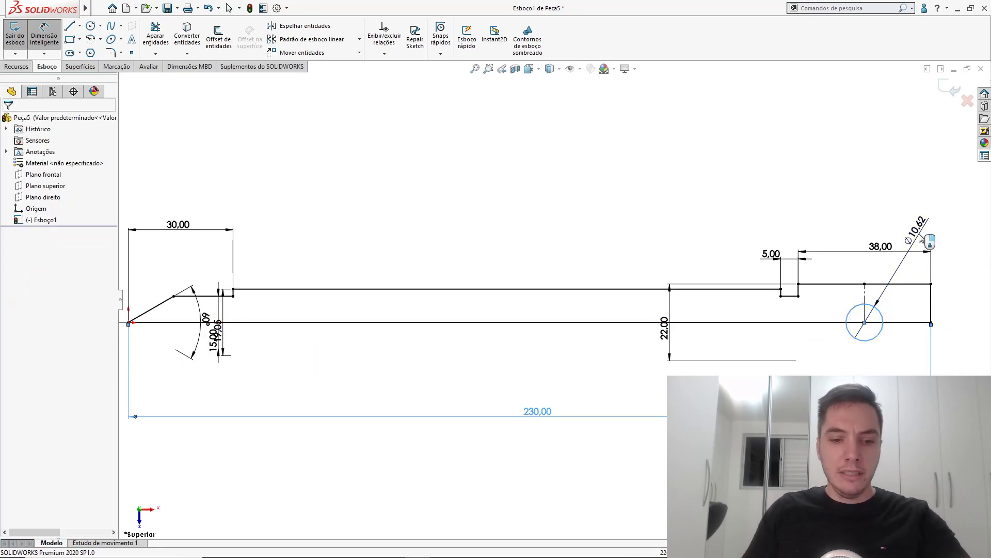
pyautogui.write('3/4')
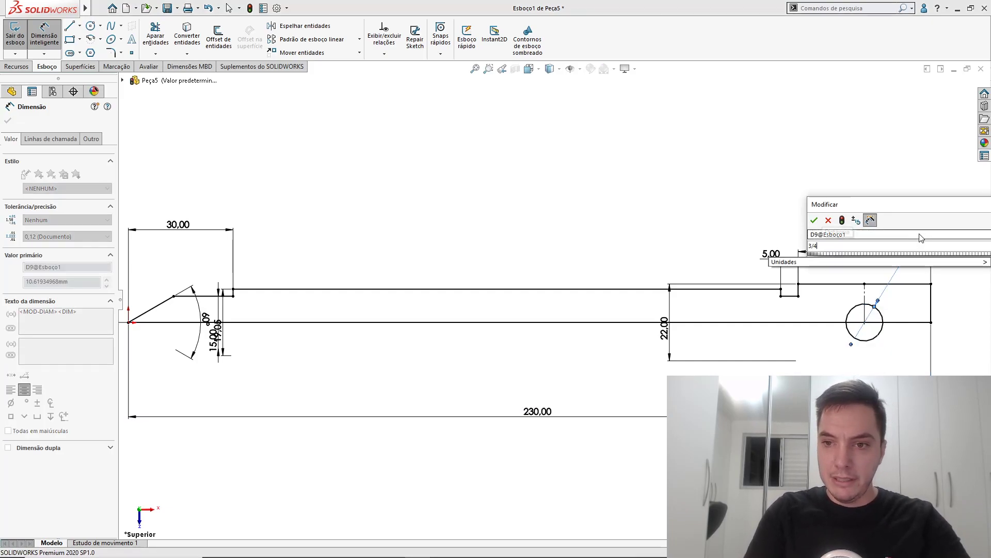
pyautogui.press('BackSpace')
pyautogui.write('8p')
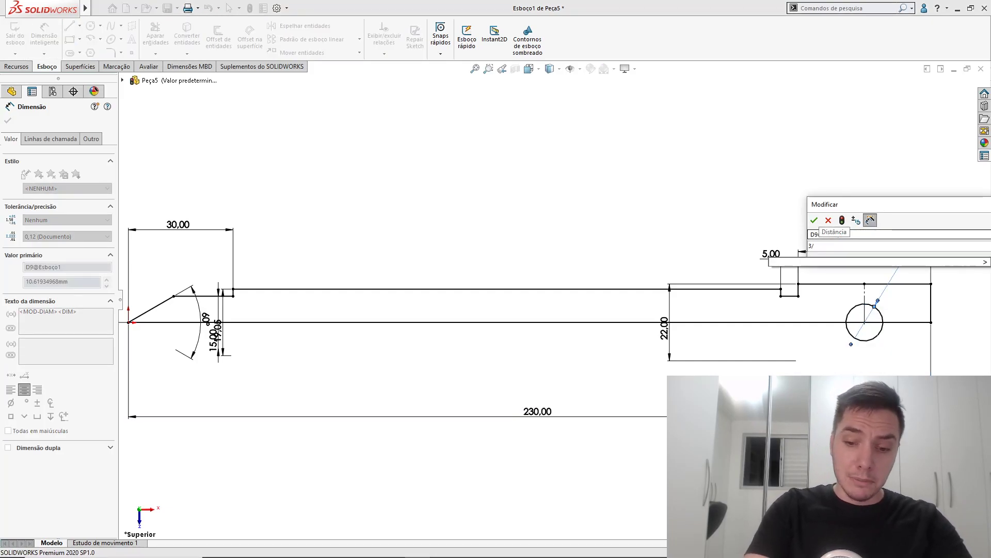
pyautogui.write('ol')
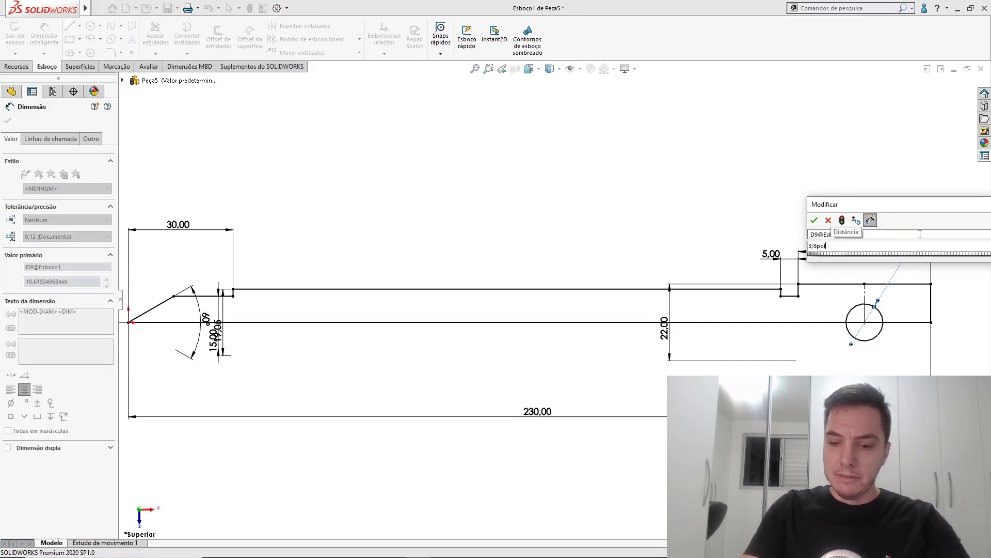
pyautogui.press('Return')
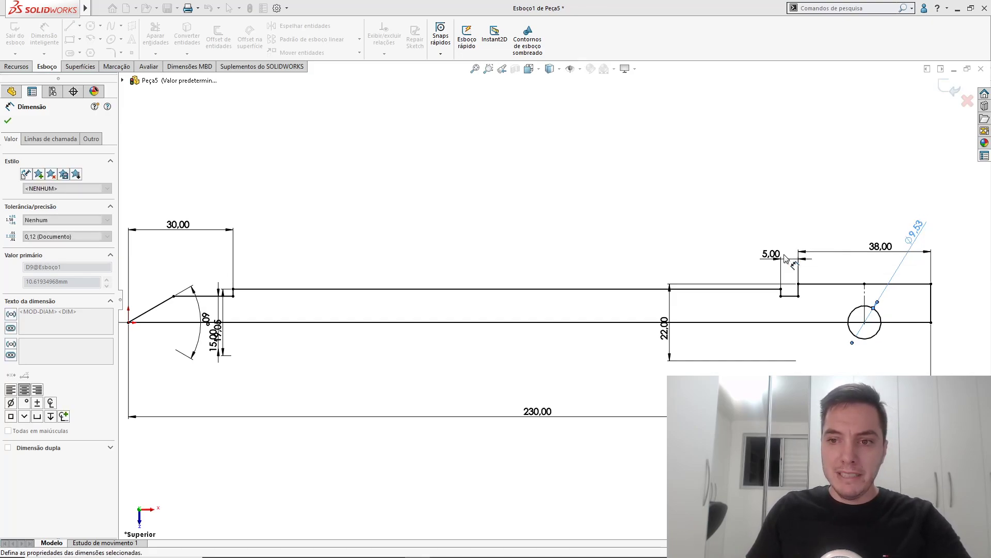
pyautogui.press('Escape')
# Exit the spindle's profile sketch.
pyautogui.scroll(3, 784, 255)
pyautogui.scroll(1, 535, 274)
pyautogui.scroll(-3, 533, 274)
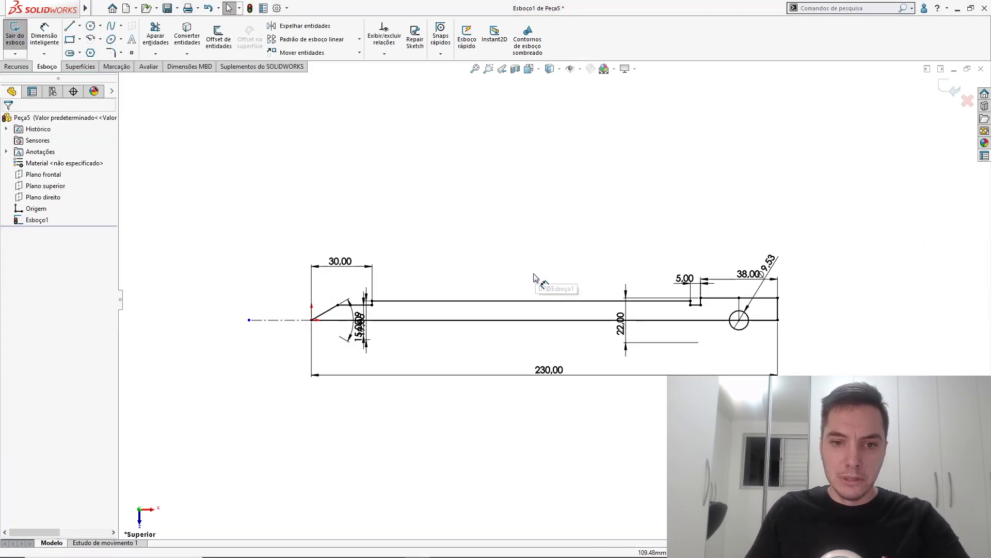
pyautogui.click(946, 89)
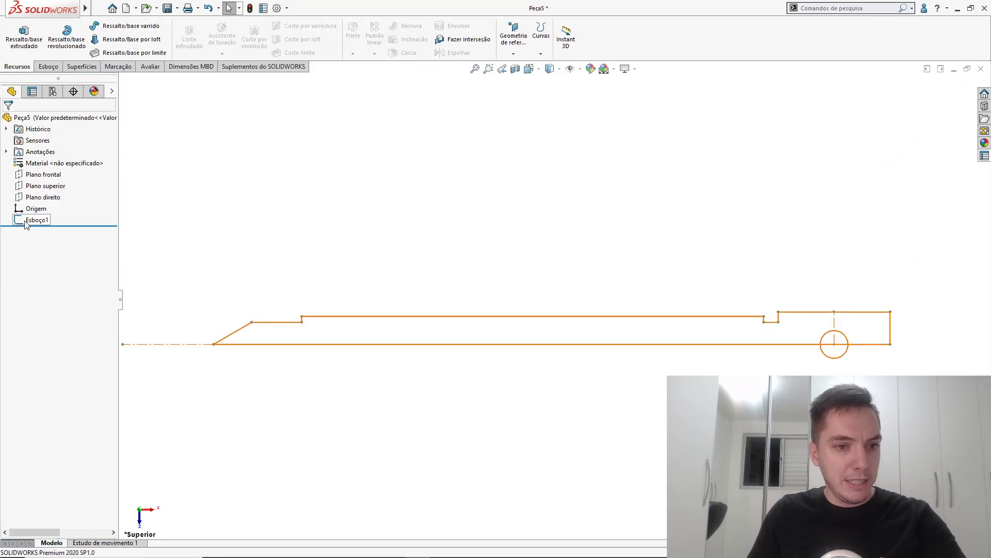
pyautogui.moveTo(323, 255); pyautogui.dragTo(420, 292, button='middle')
pyautogui.scroll(-2, 478, 304)
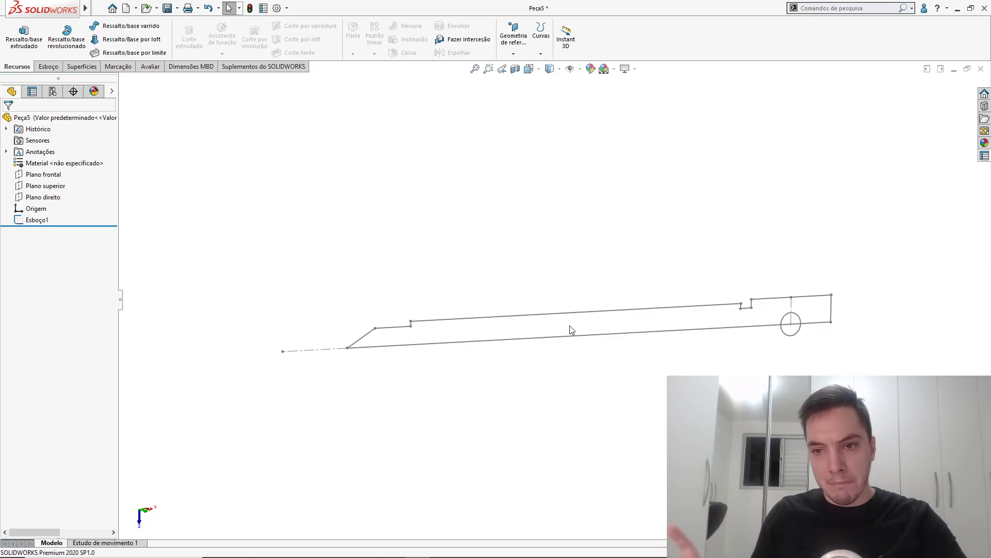
# Override the units of the main body's diameter dimension to inches (polegadas), shown as fractions with denominator 4.
pyautogui.click(44, 221)
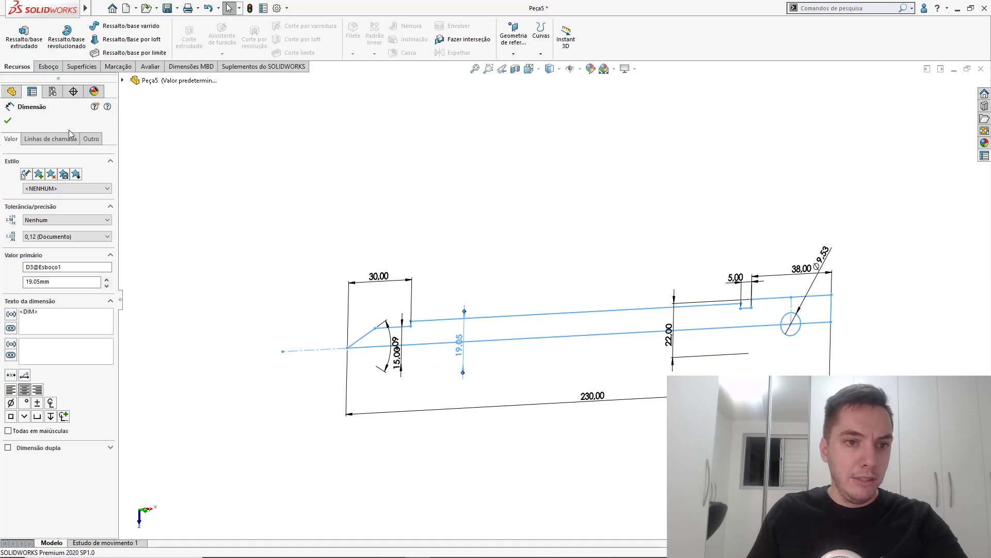
pyautogui.click(90, 139)
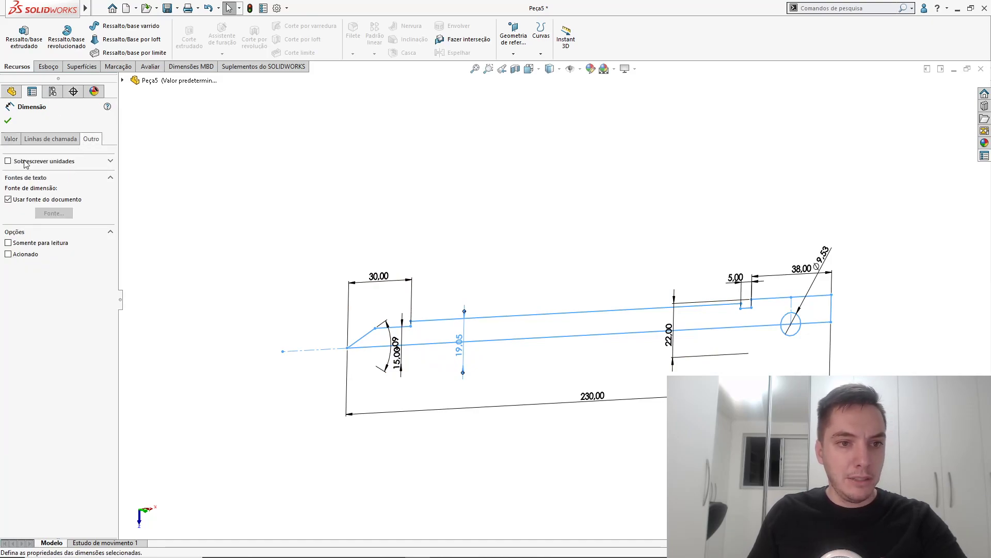
pyautogui.click(8, 161)
pyautogui.click(62, 178)
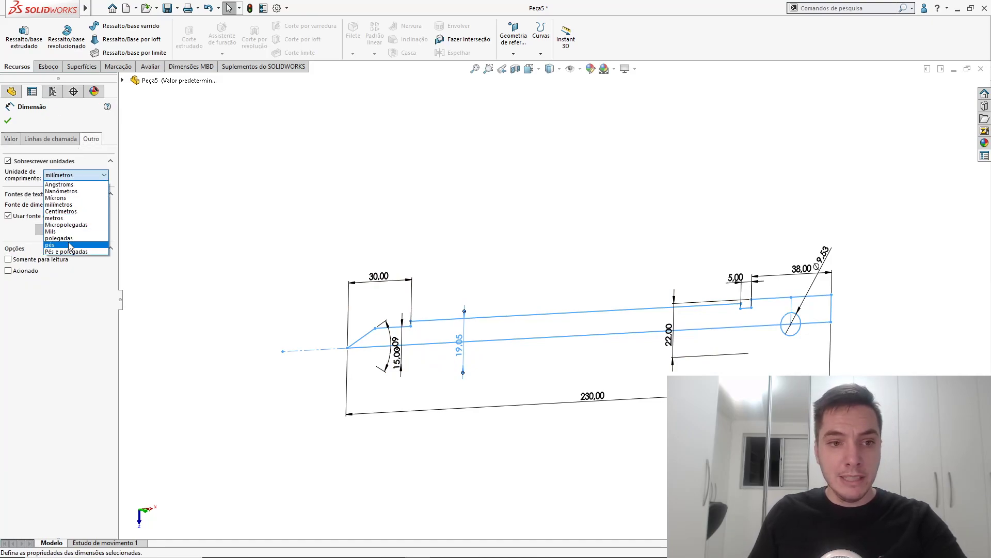
pyautogui.click(89, 239)
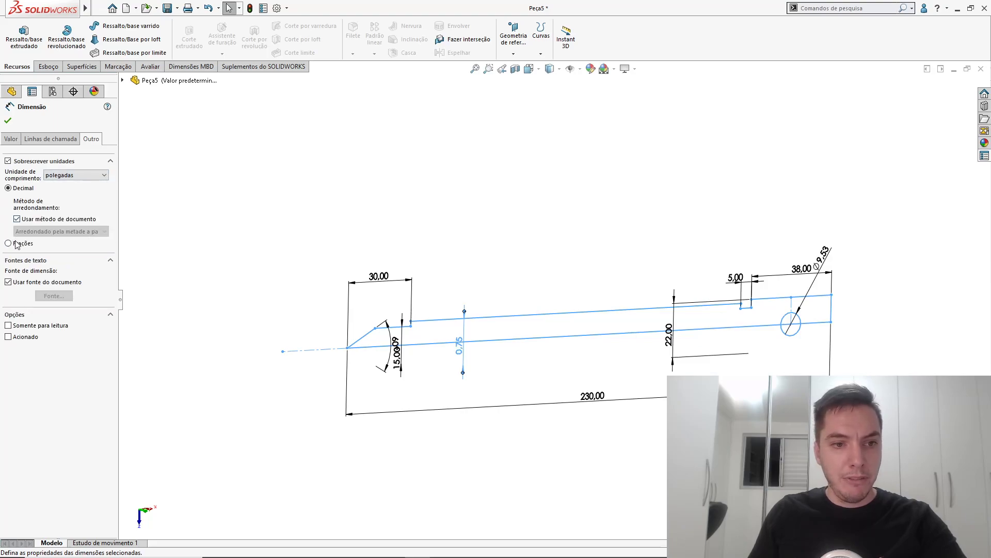
pyautogui.click(9, 243)
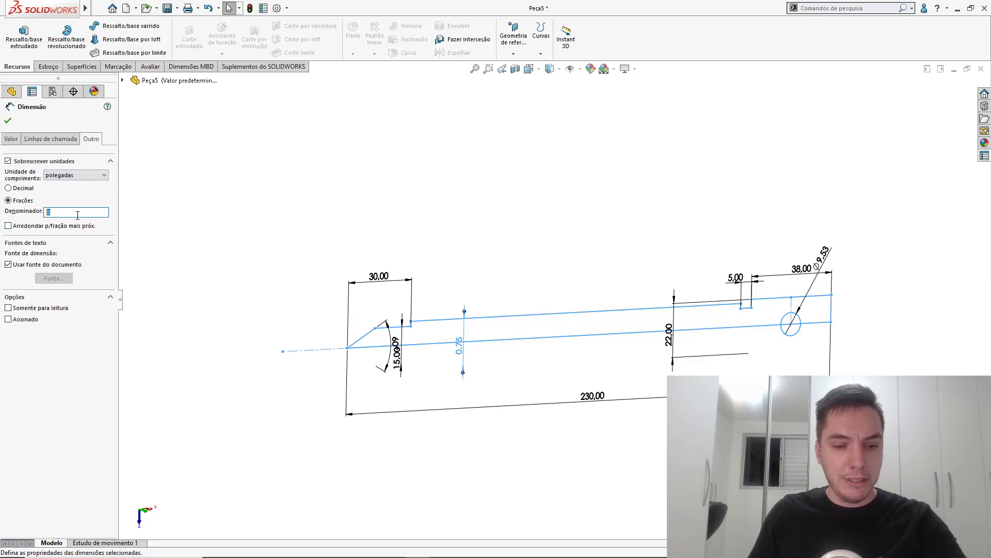
pyautogui.write('4')
pyautogui.click(494, 197)
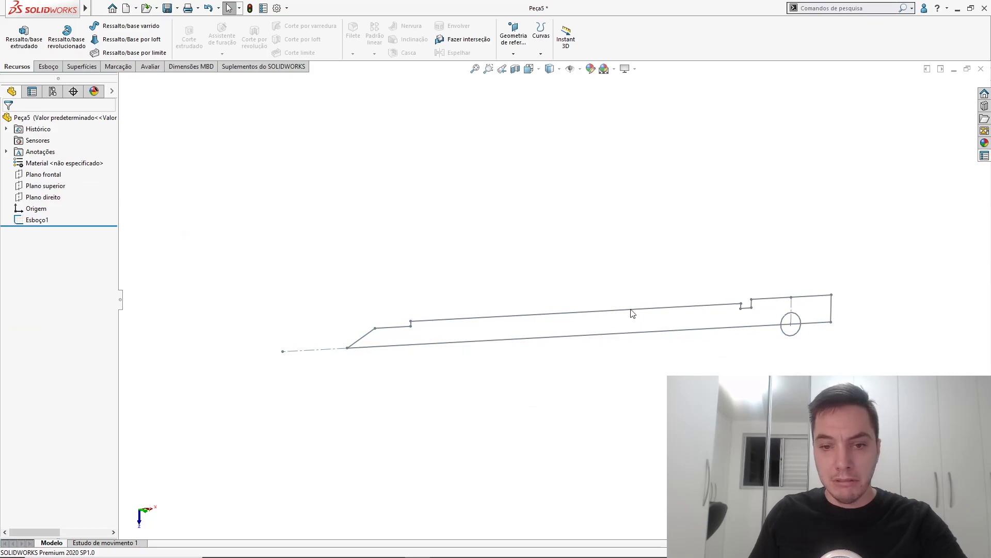
# Override the units of the head hole's diameter dimension to inches (polegadas), shown as fractions with denominator 8.
pyautogui.click(40, 223)
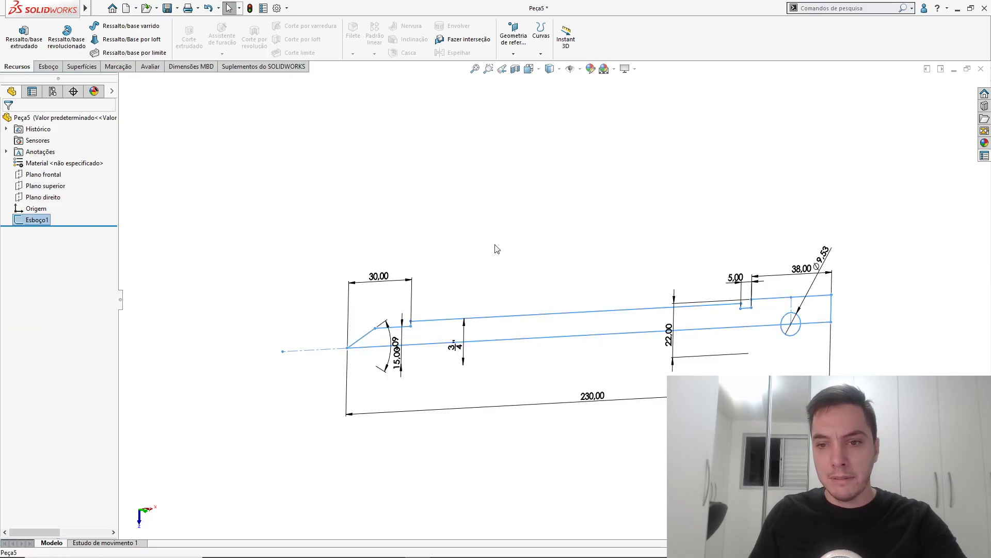
pyautogui.click(821, 256)
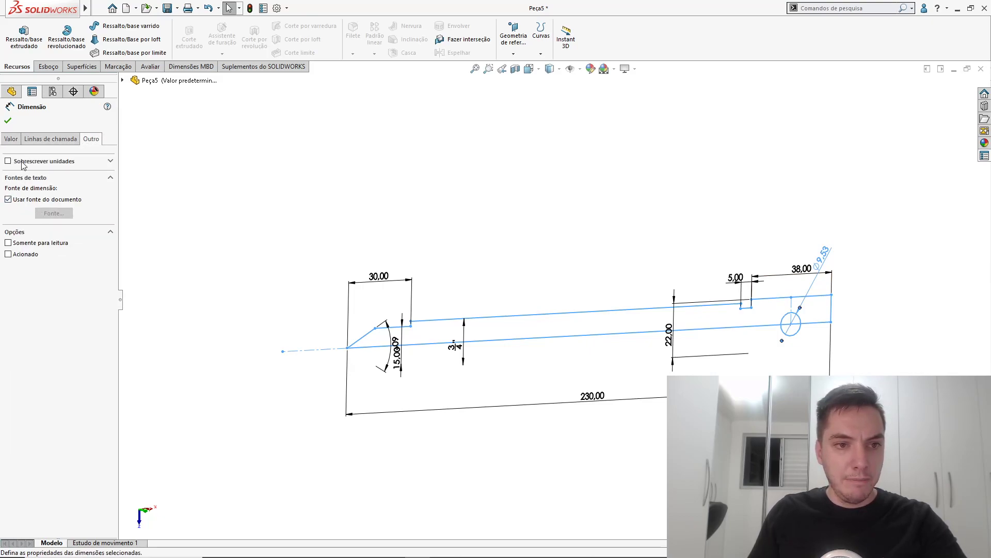
pyautogui.click(8, 161)
pyautogui.click(71, 176)
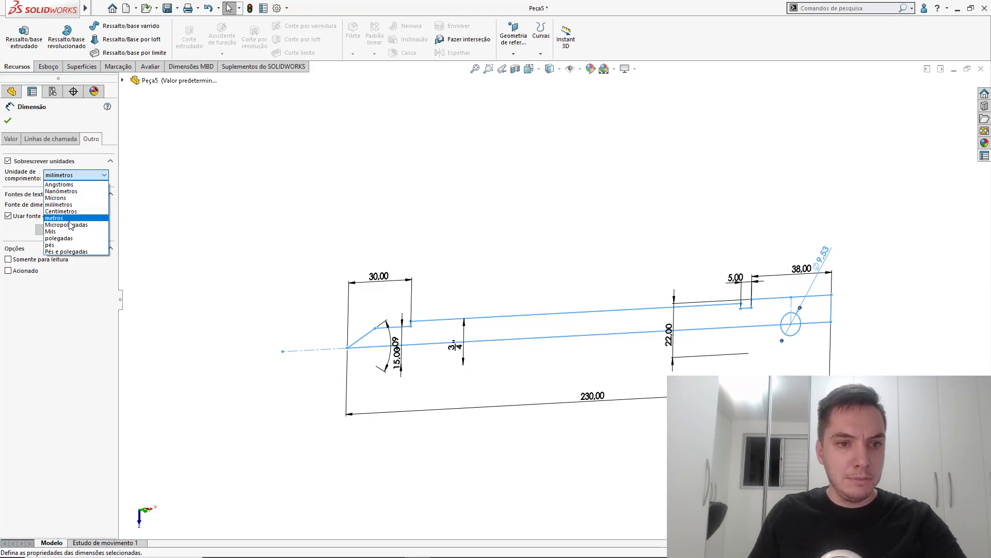
pyautogui.click(59, 238)
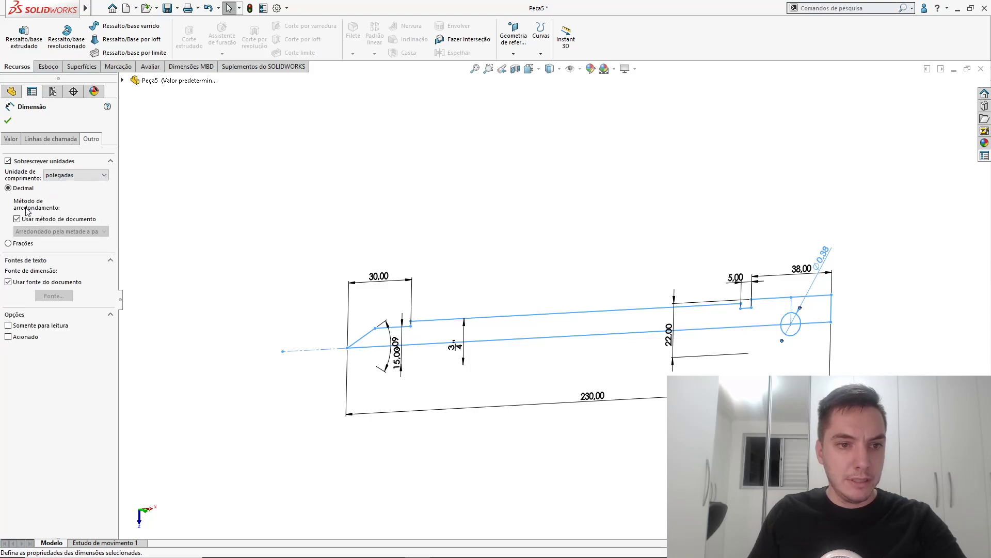
pyautogui.click(23, 245)
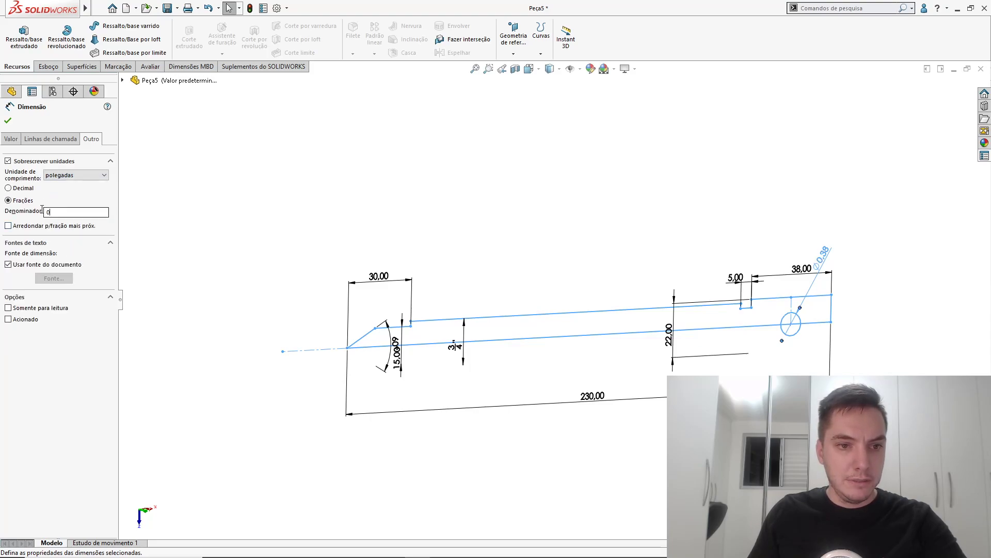
pyautogui.write('8')
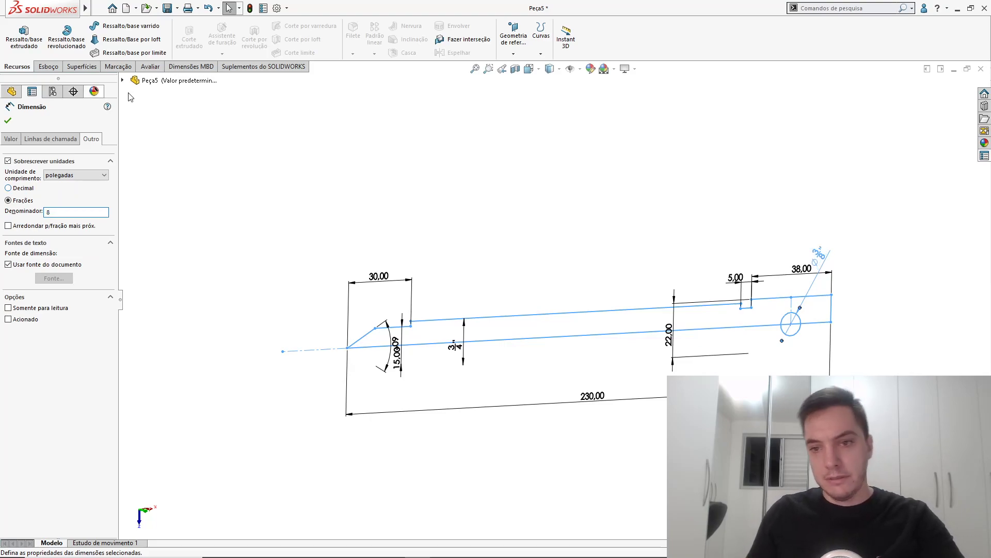
pyautogui.click(345, 127)
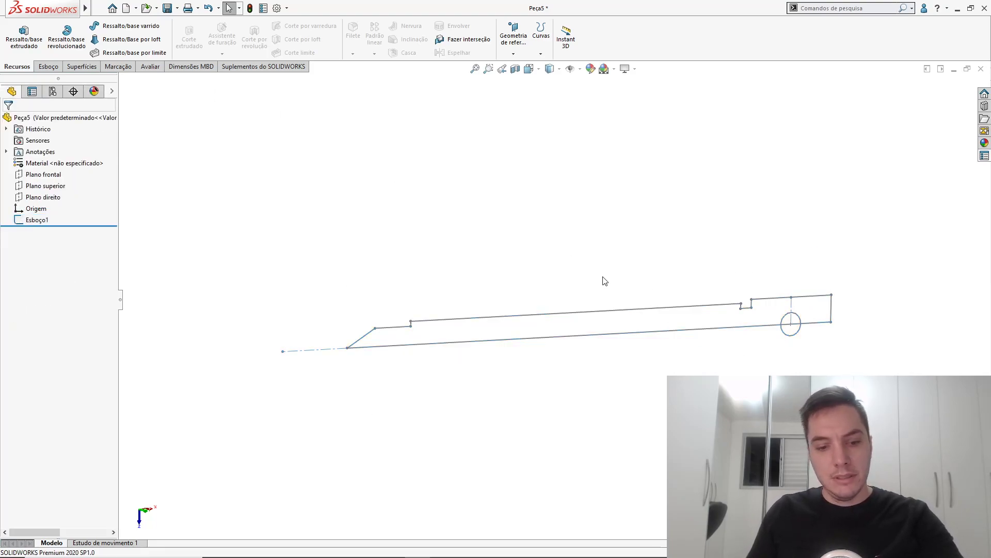
# Set the fraction denominator of the main body's diameter dimension to 16.
pyautogui.click(35, 219)
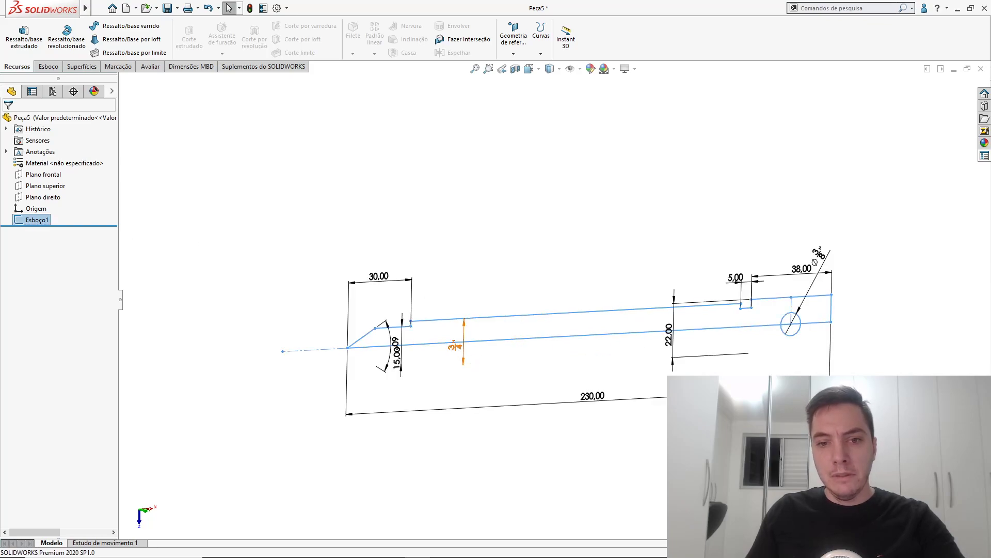
pyautogui.click(448, 349)
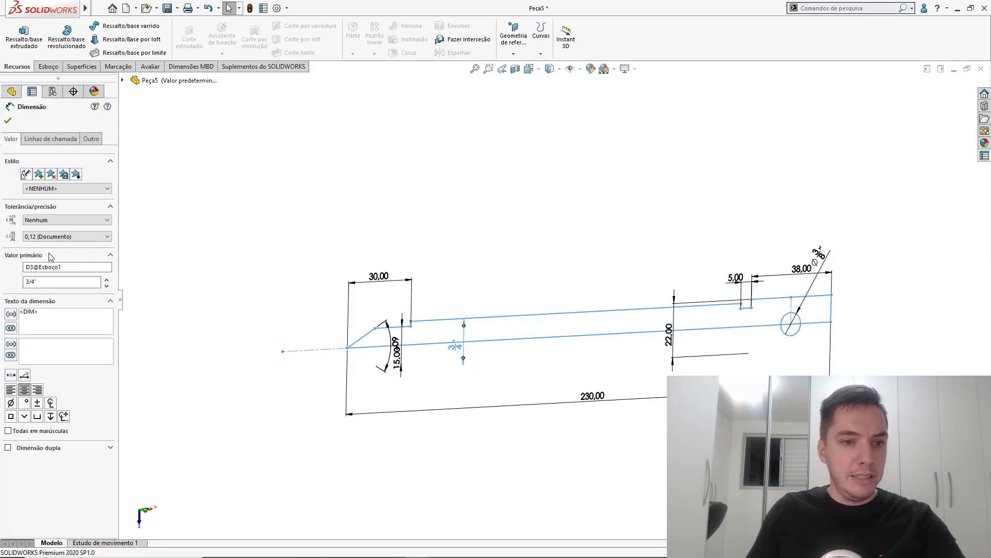
pyautogui.click(91, 138)
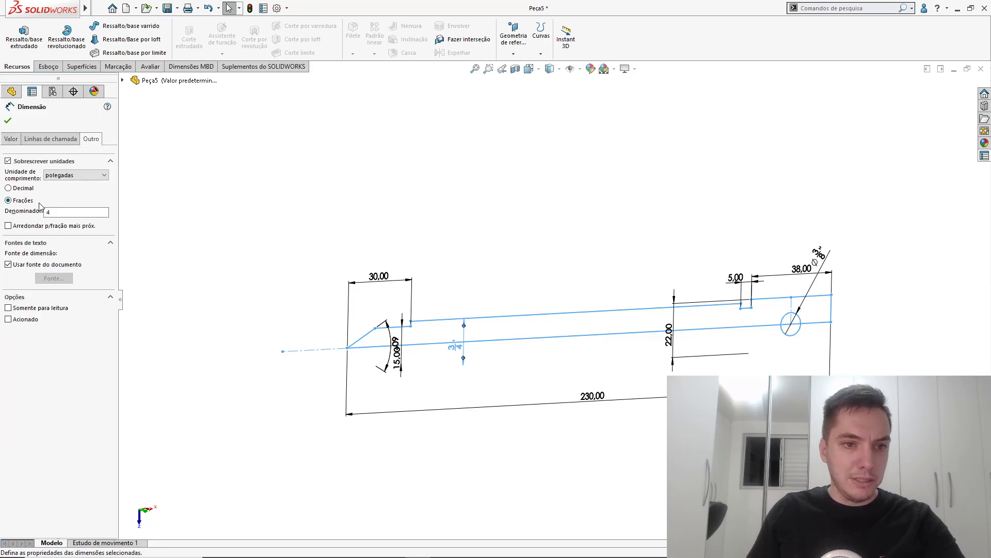
pyautogui.write('16')
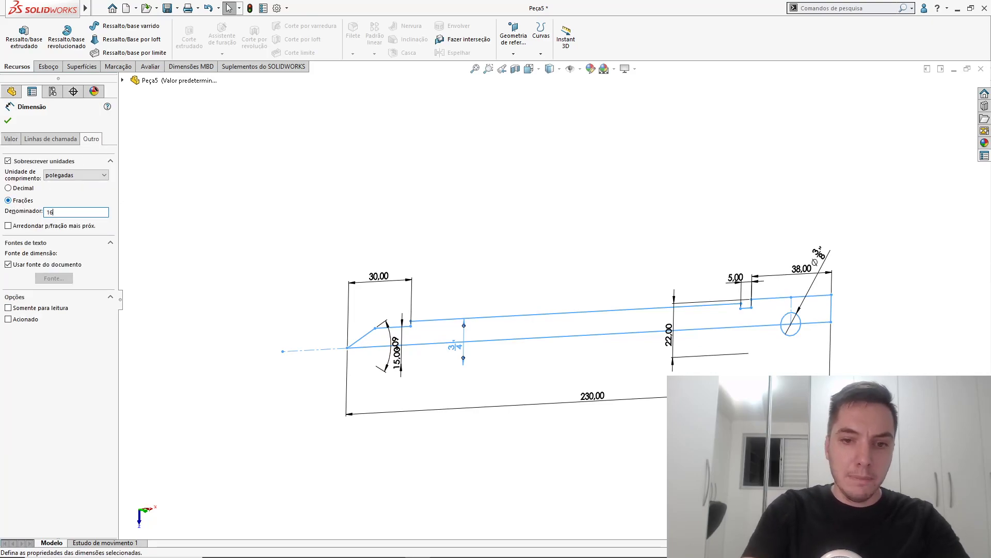
pyautogui.click(326, 228)
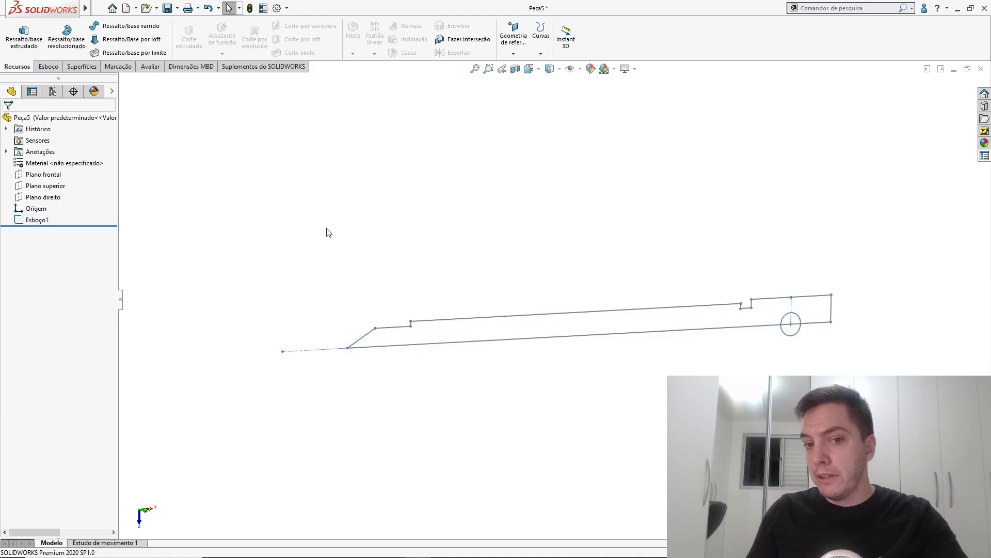
# Revolve the spindle's closed half-profile contour 360° around the sketch's centerline to create the solid body.
pyautogui.click(37, 220)
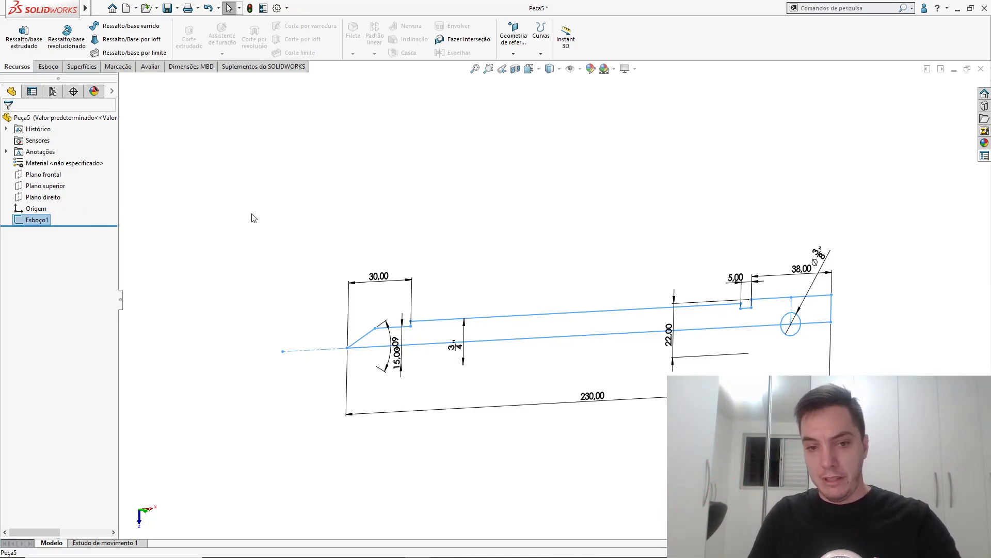
pyautogui.press('s')
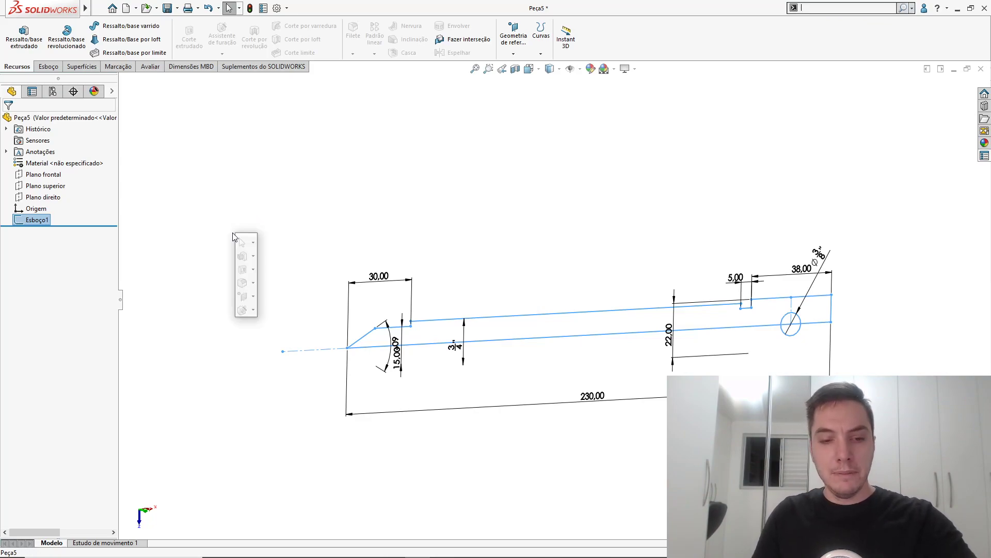
pyautogui.click(253, 256)
pyautogui.click(283, 282)
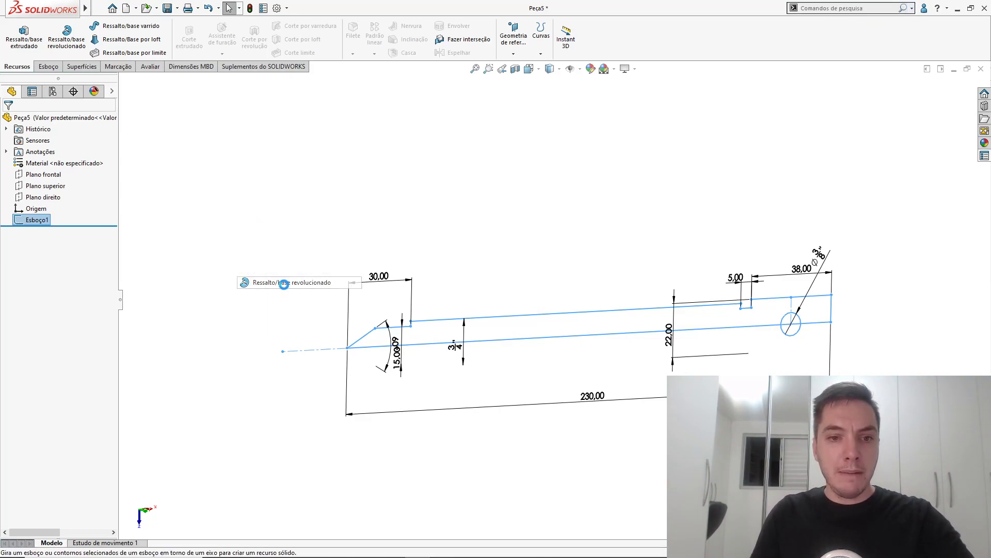
pyautogui.click(321, 352)
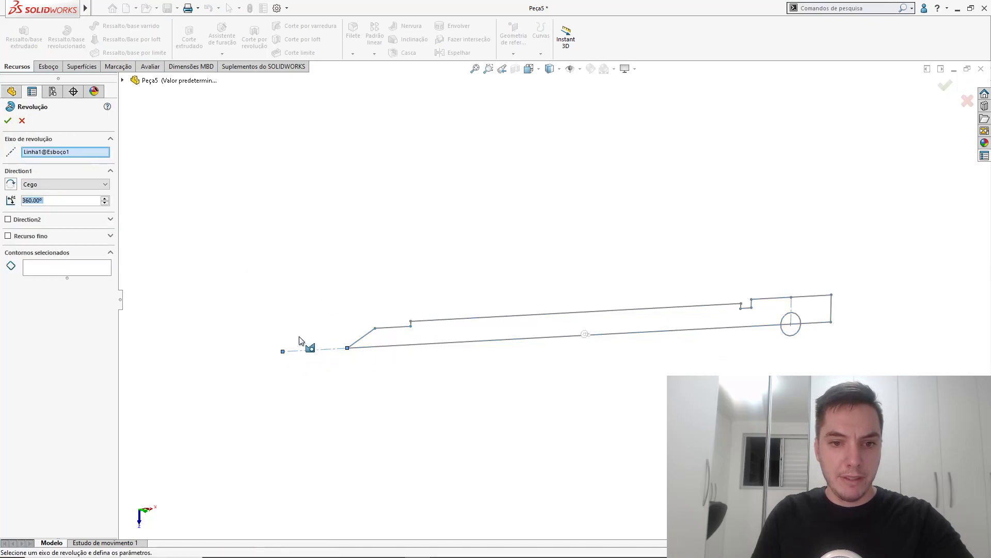
pyautogui.click(88, 265)
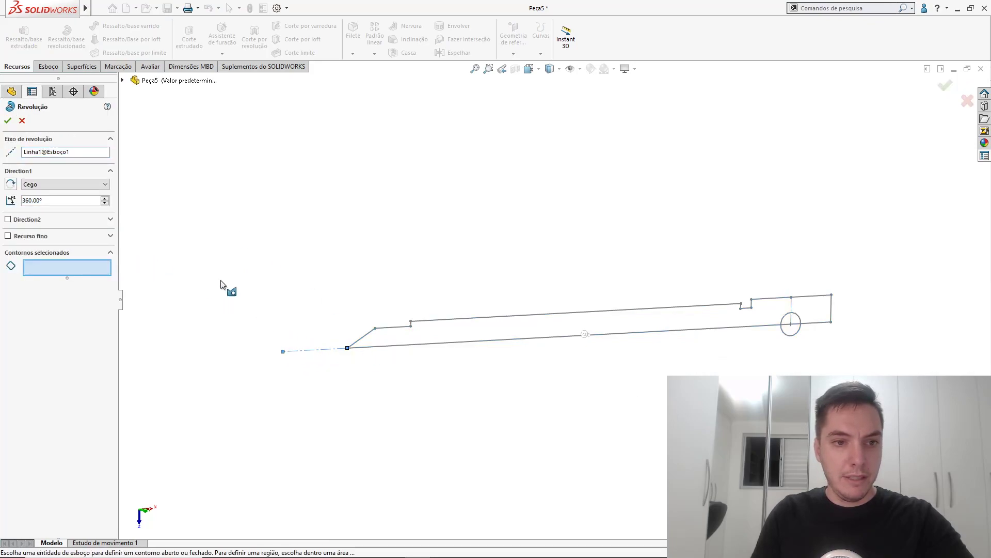
pyautogui.click(385, 341)
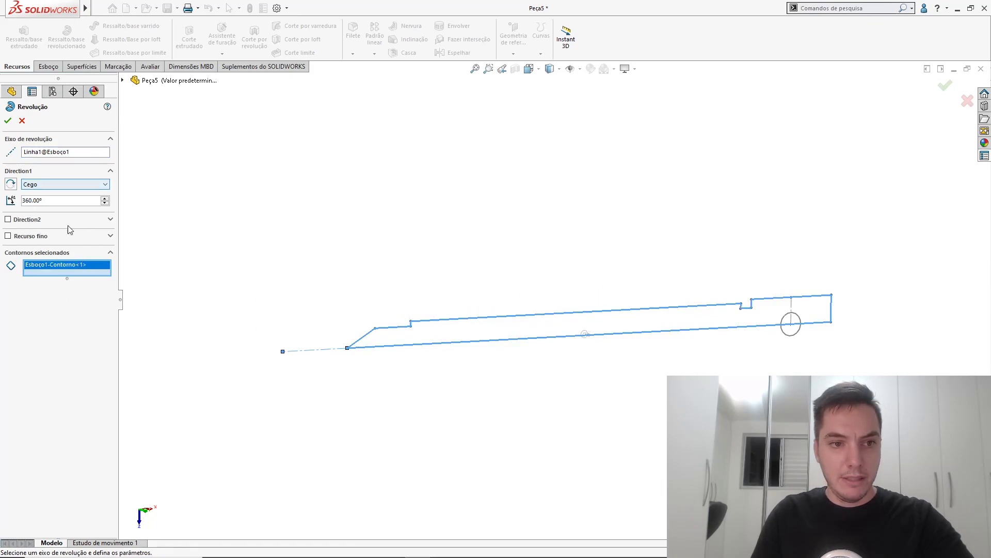
pyautogui.scroll(2, 597, 337)
pyautogui.scroll(-3, 602, 330)
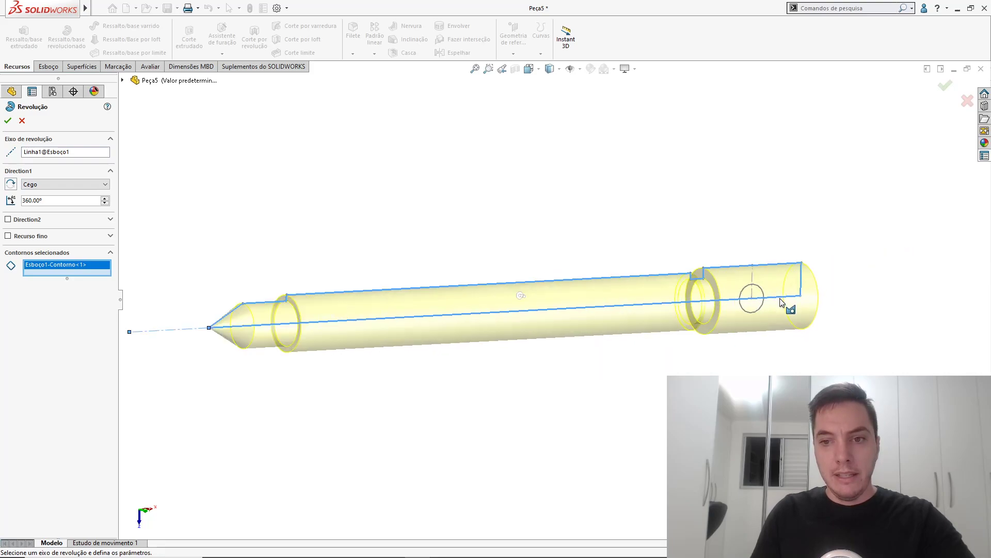
pyautogui.scroll(-3, 792, 305)
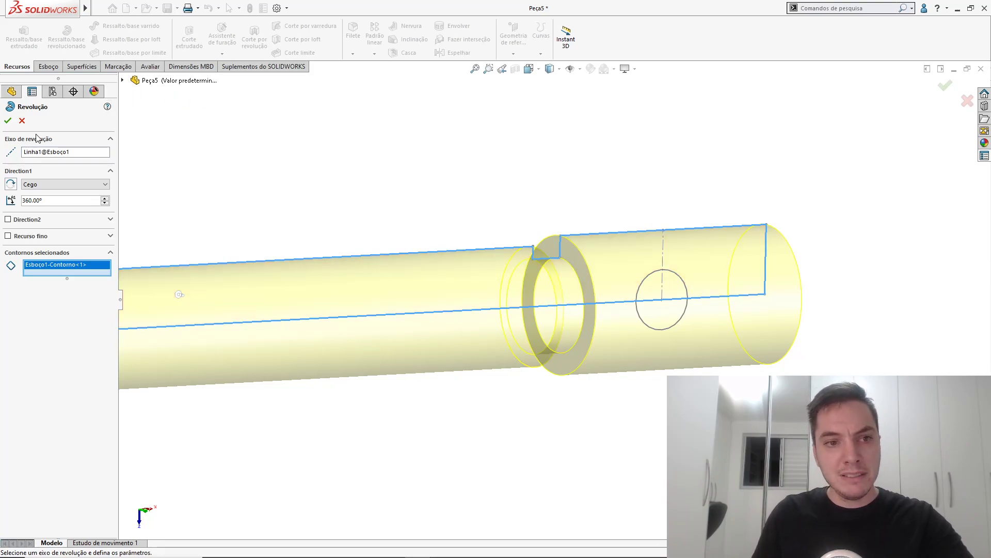
pyautogui.press('Return')
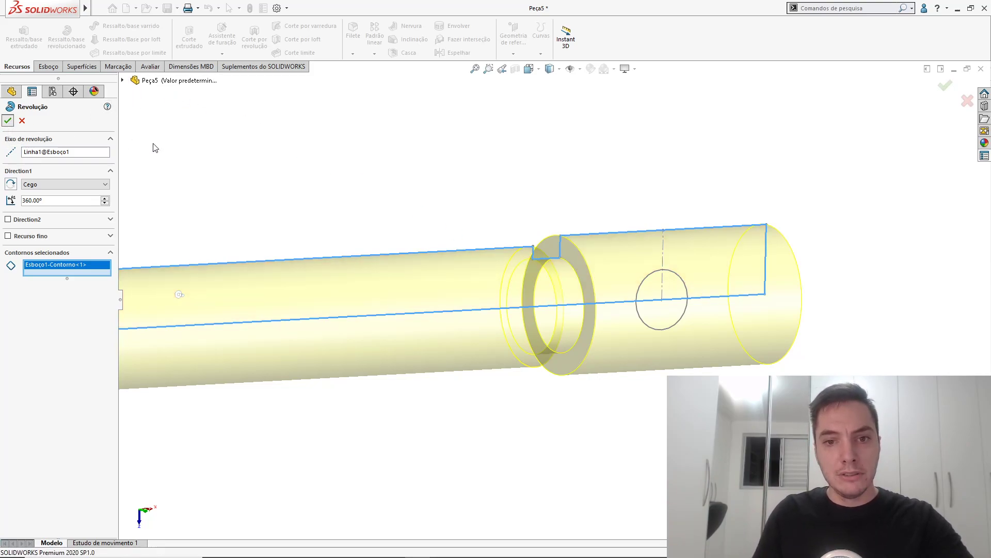
# Reuse the profile sketch's circle contour to extrude-cut the cross hole through the head in both directions (Passante - Ambos).
pyautogui.click(467, 274)
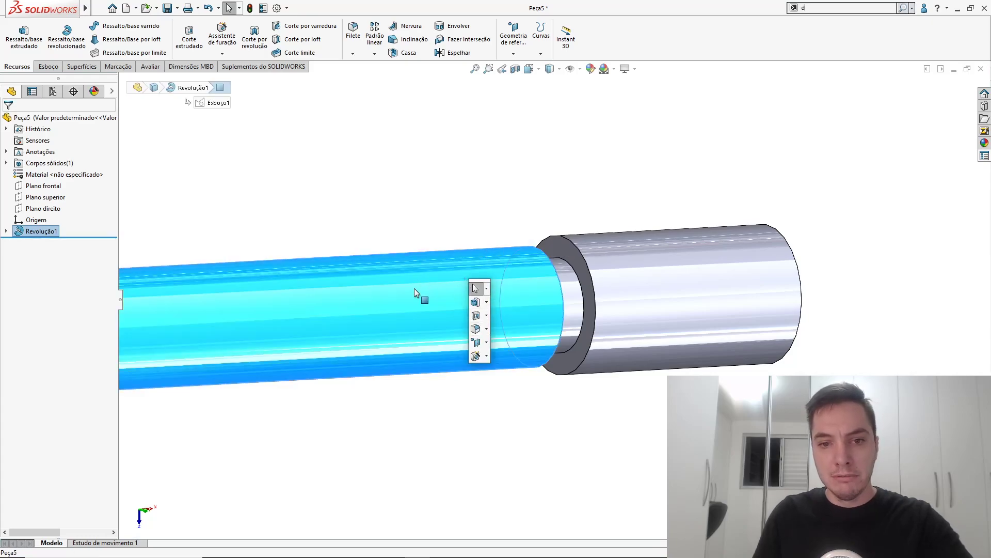
pyautogui.write('d')
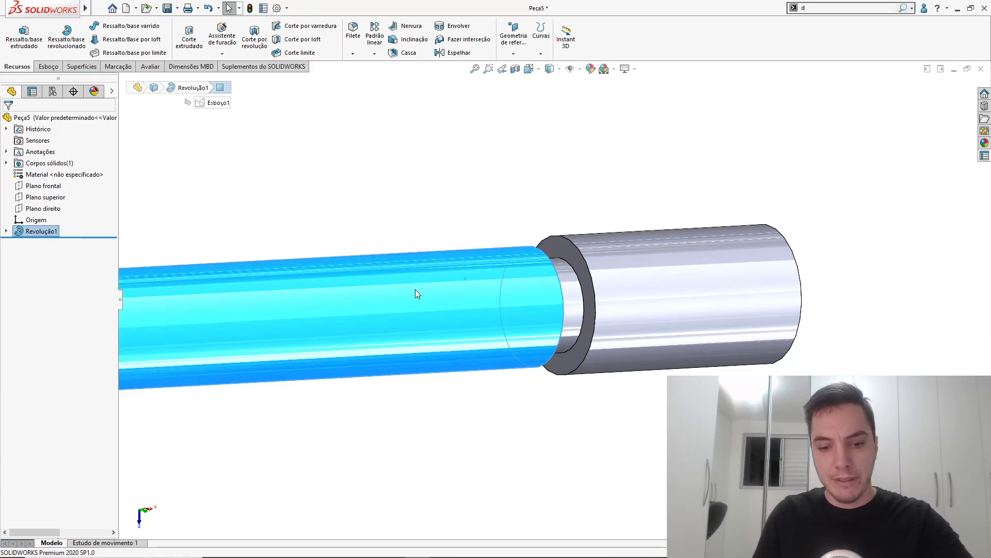
pyautogui.write('d')
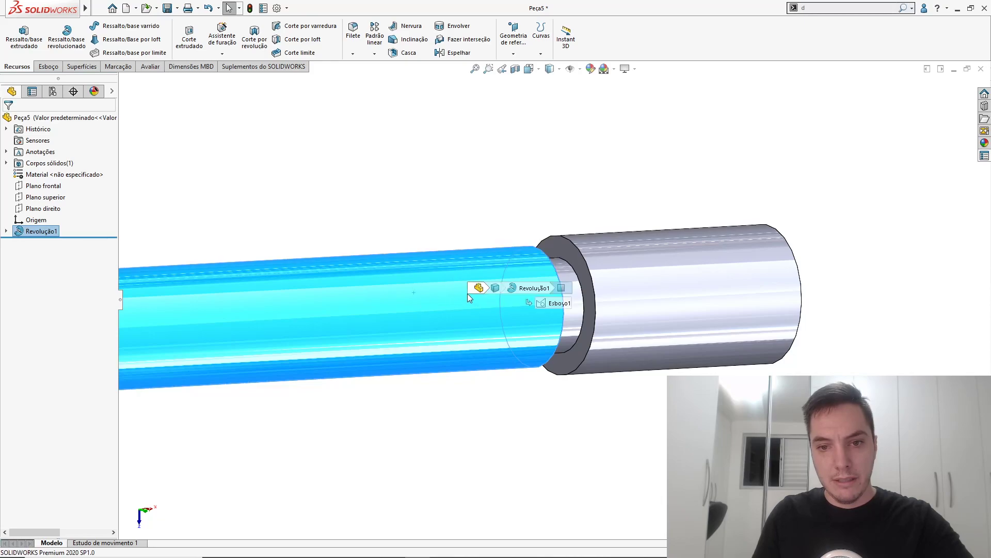
pyautogui.click(557, 303)
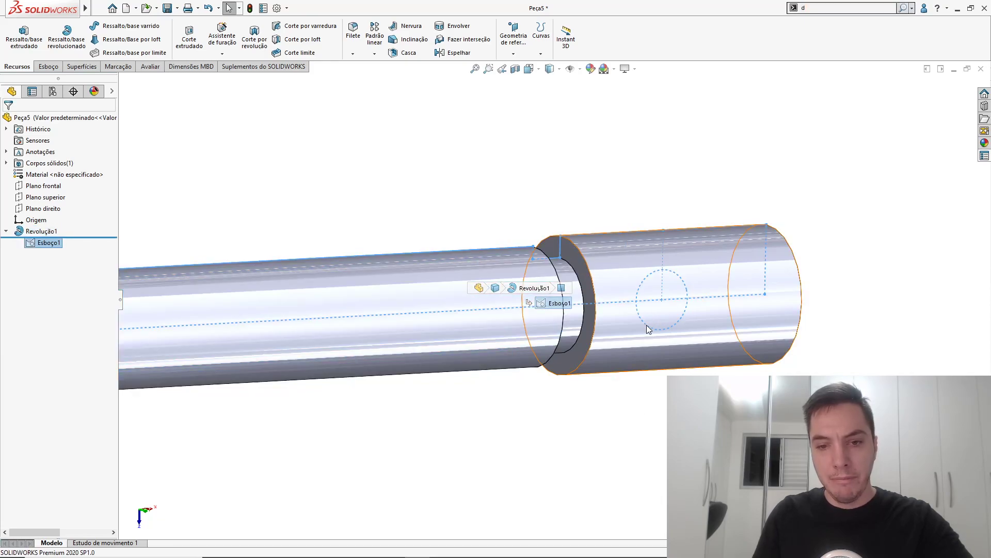
pyautogui.press('s')
pyautogui.click(657, 361)
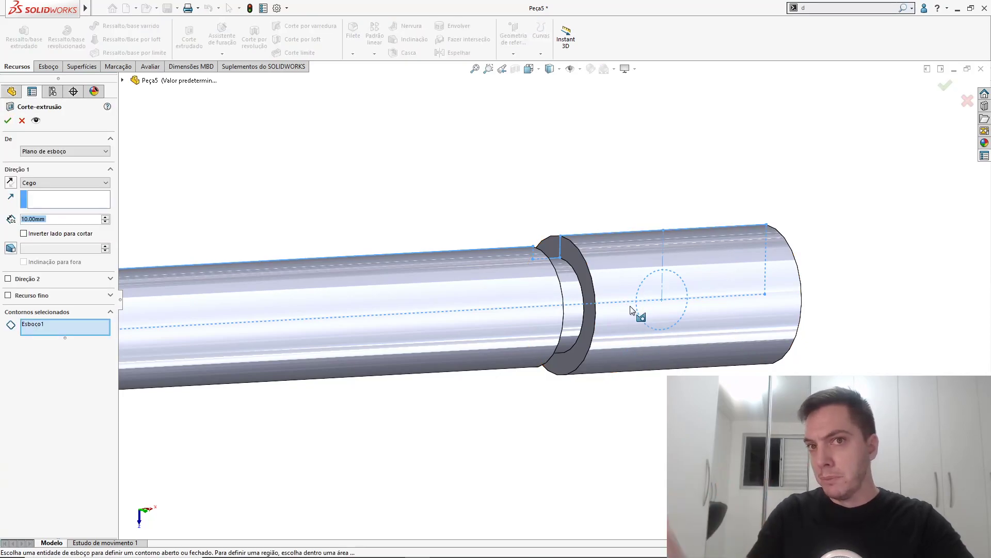
pyautogui.click(54, 182)
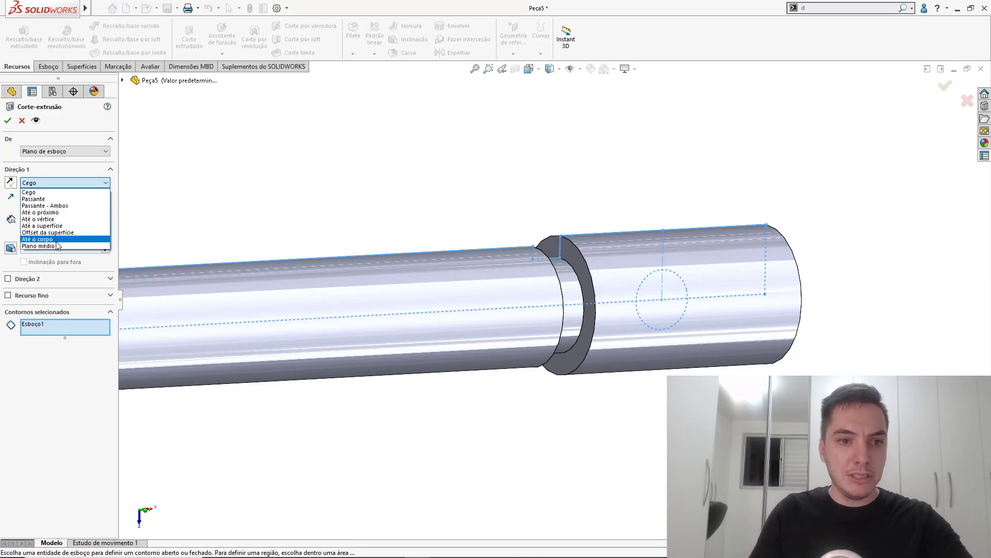
pyautogui.click(45, 206)
pyautogui.click(43, 340)
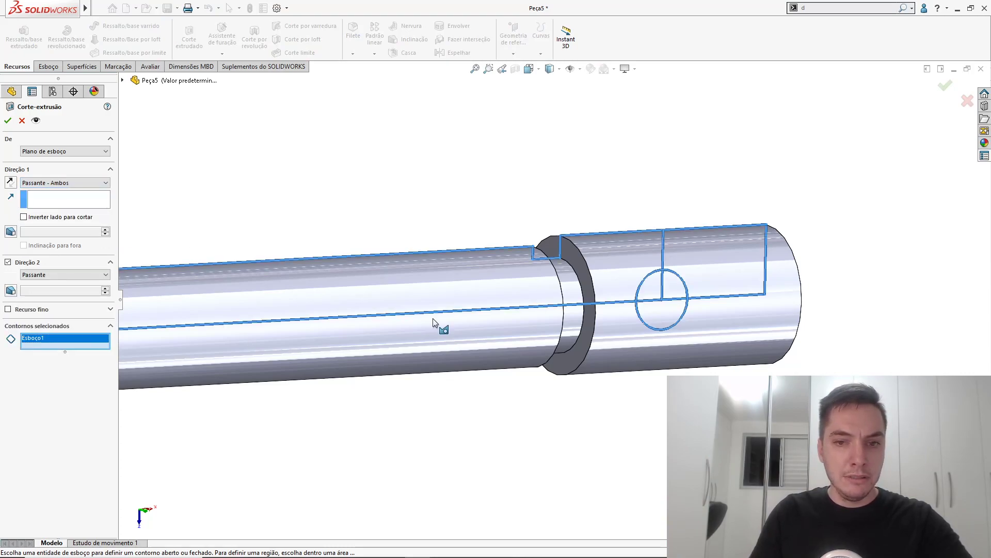
pyautogui.click(643, 288)
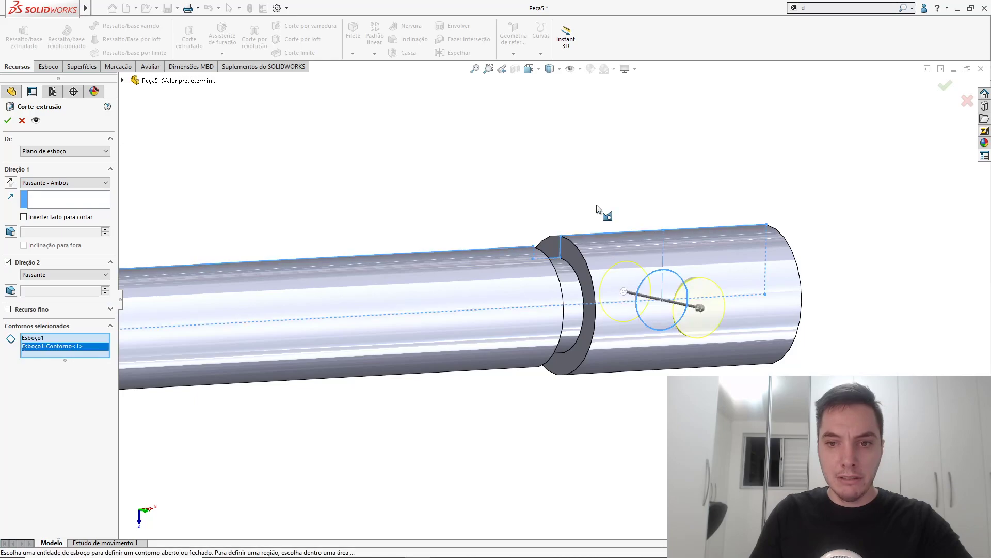
pyautogui.scroll(2, 550, 202)
pyautogui.moveTo(553, 215); pyautogui.dragTo(551, 255, button='middle')
pyautogui.click(8, 120)
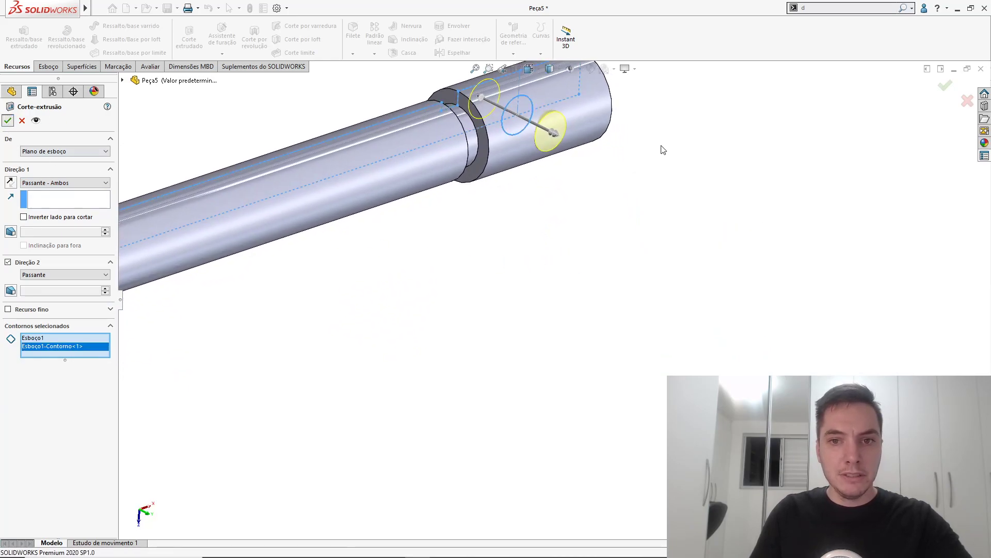
# Add a cosmetic thread to the main body from its tip-side circular edge: Ansi Inch, Roscas usinadas, size 3/4-10, Através.
pyautogui.scroll(5, 555, 159)
pyautogui.scroll(-3, 330, 279)
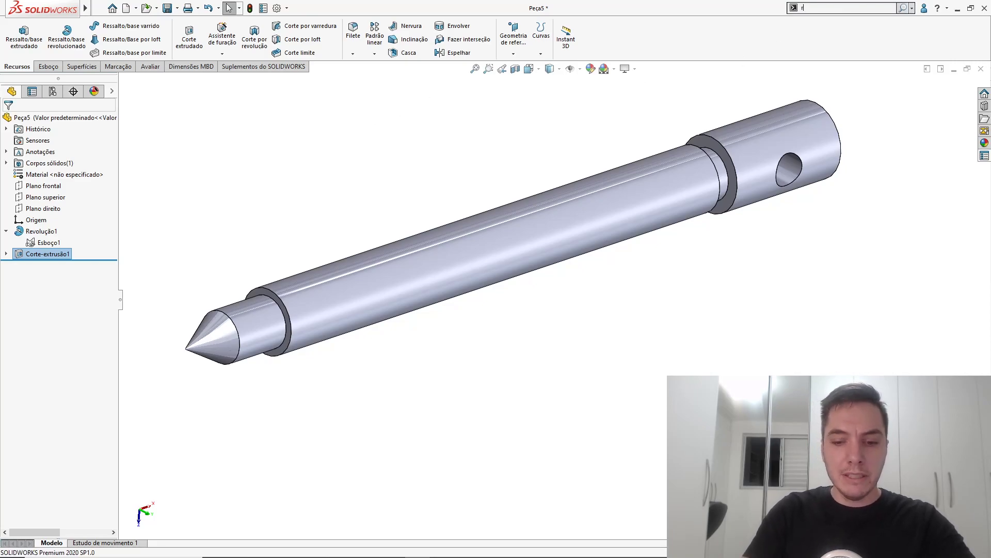
pyautogui.write('osc')
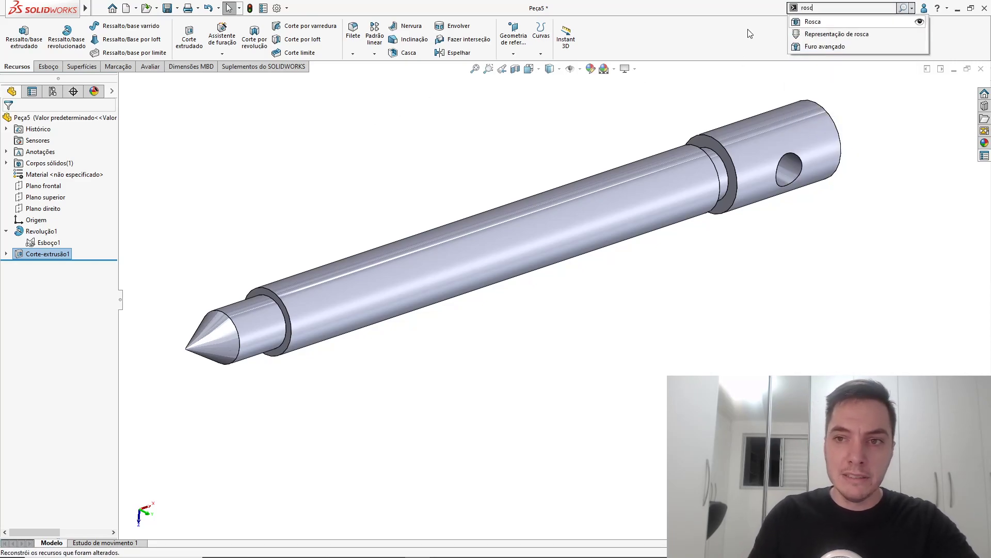
pyautogui.click(828, 34)
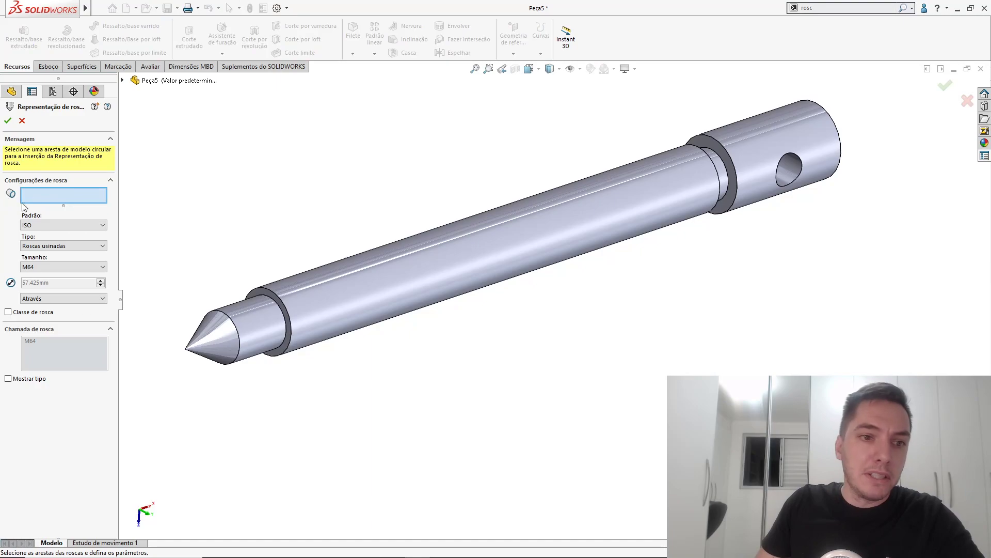
pyautogui.click(48, 226)
pyautogui.click(48, 245)
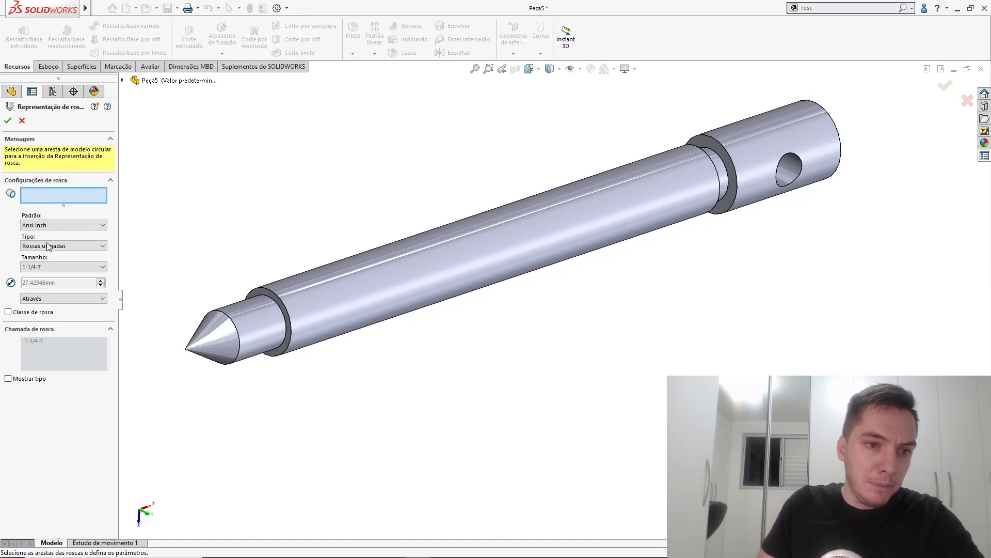
pyautogui.click(48, 246)
pyautogui.click(54, 254)
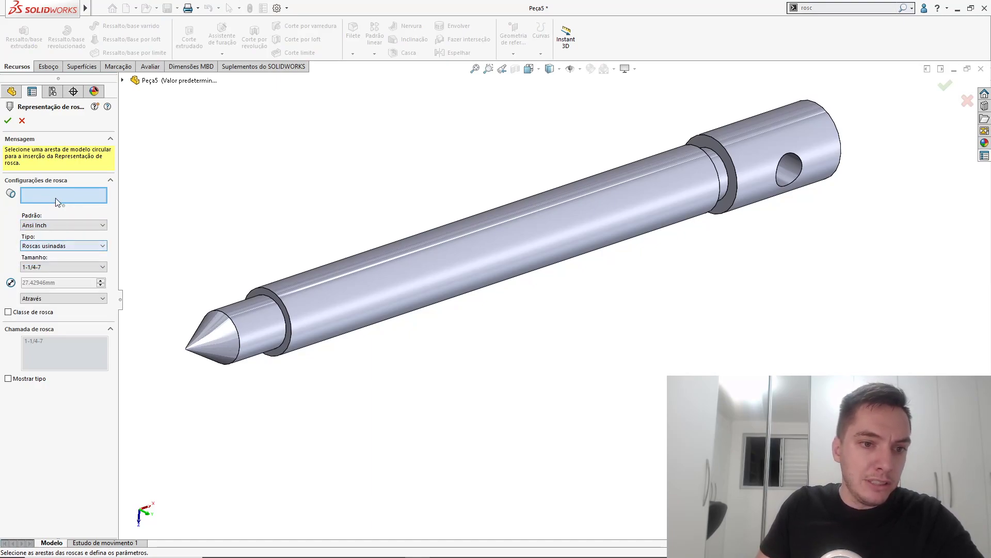
pyautogui.click(253, 290)
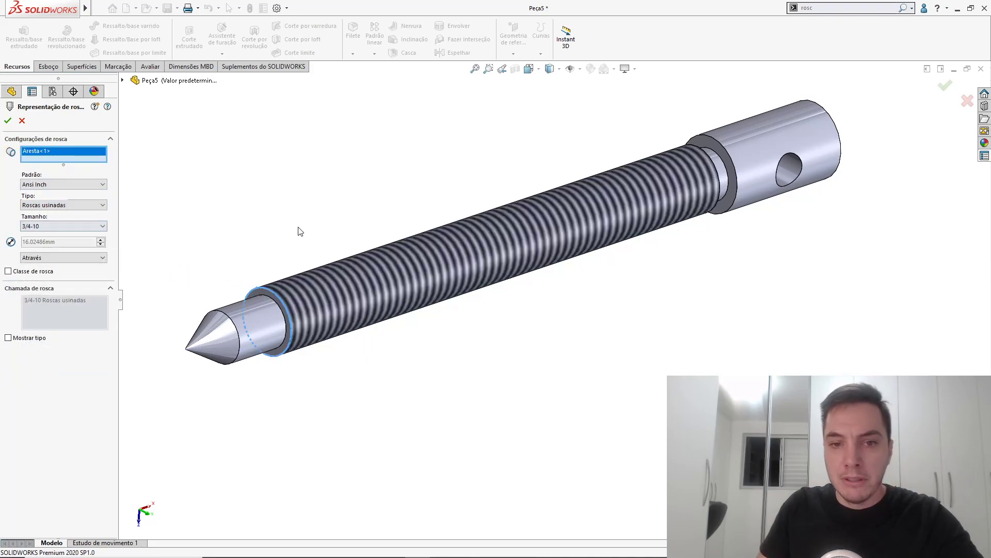
pyautogui.click(46, 226)
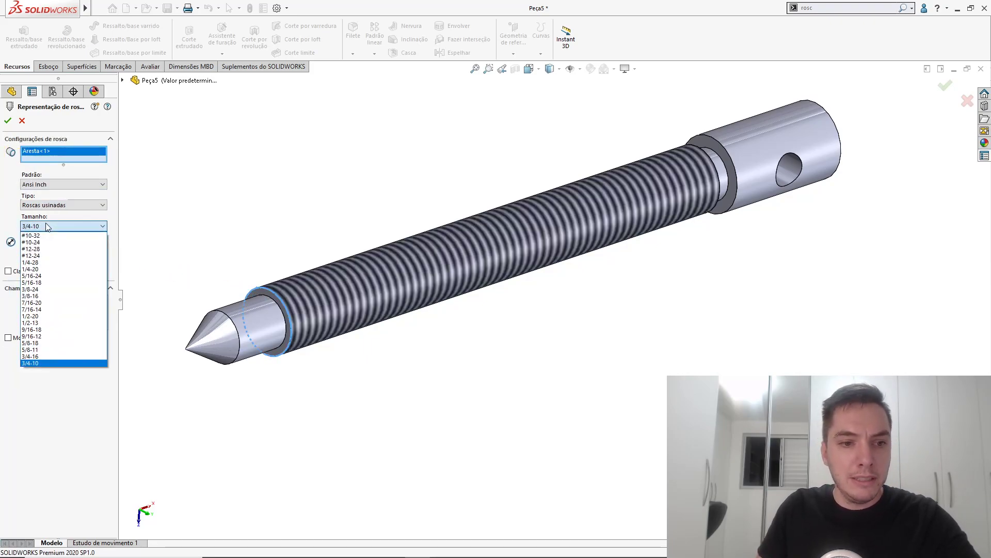
pyautogui.click(47, 226)
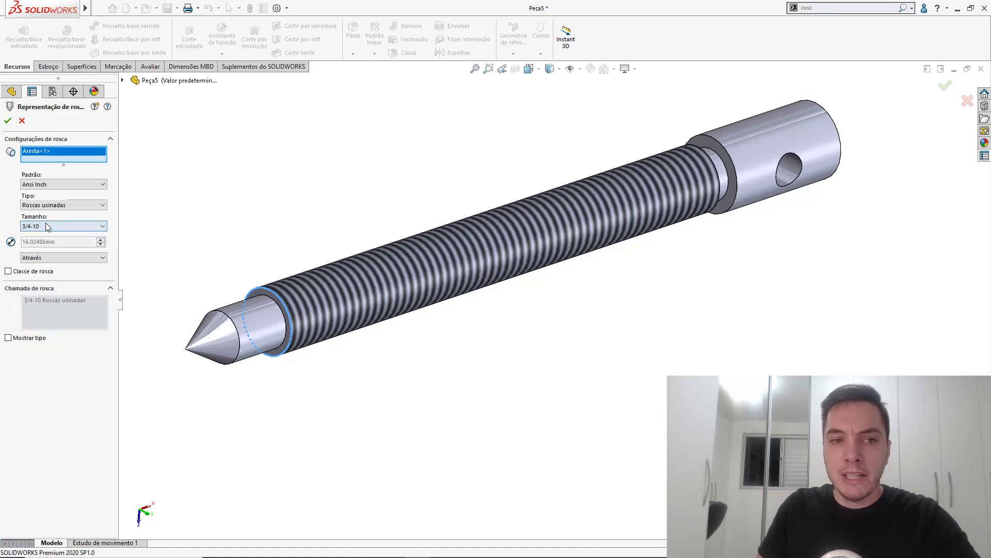
pyautogui.click(7, 121)
pyautogui.press('f')
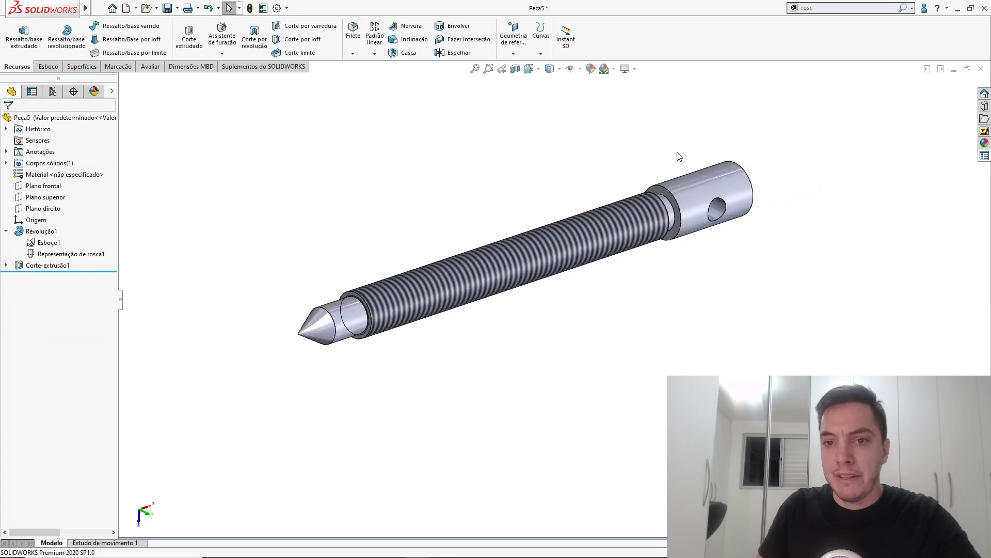
# Chamfer the outer circular edge of the spindle head's end face with a 2 mm distance at 30°.
pyautogui.scroll(-5, 677, 170)
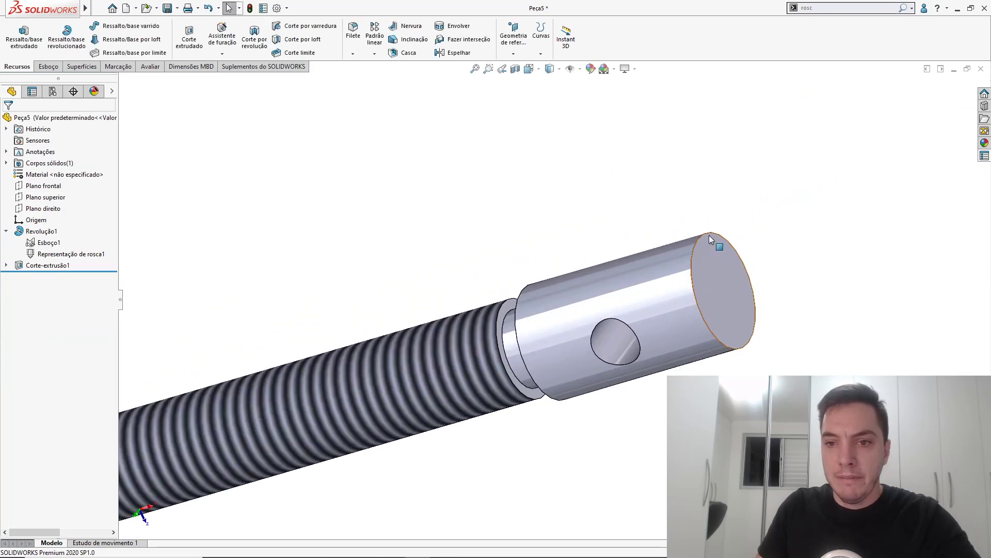
pyautogui.click(708, 233)
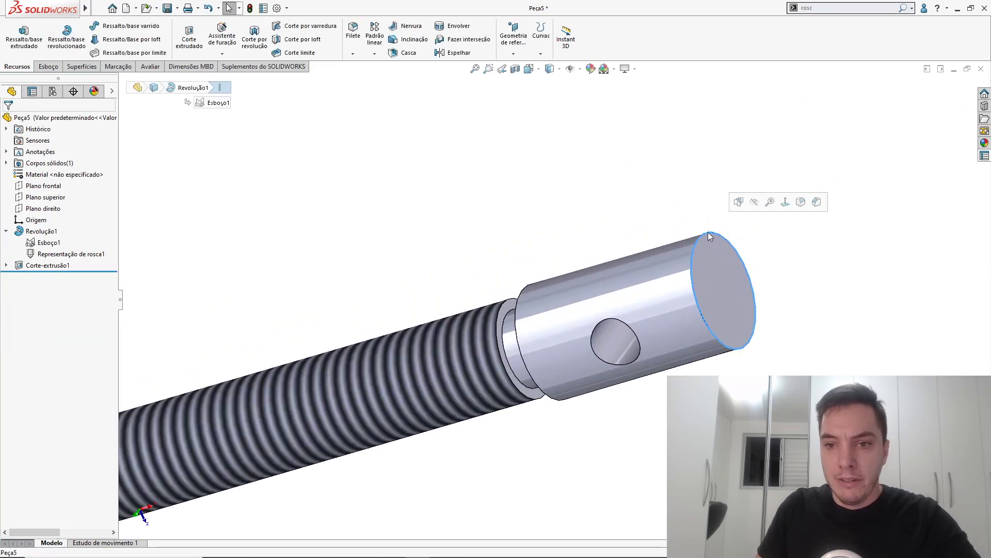
pyautogui.click(813, 203)
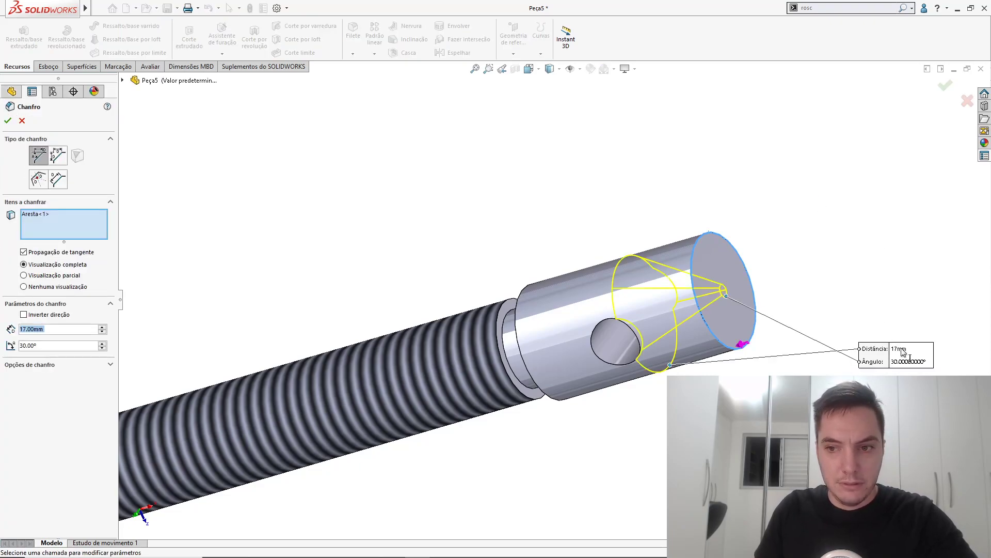
pyautogui.click(902, 350)
pyautogui.write('2')
pyautogui.press('Return')
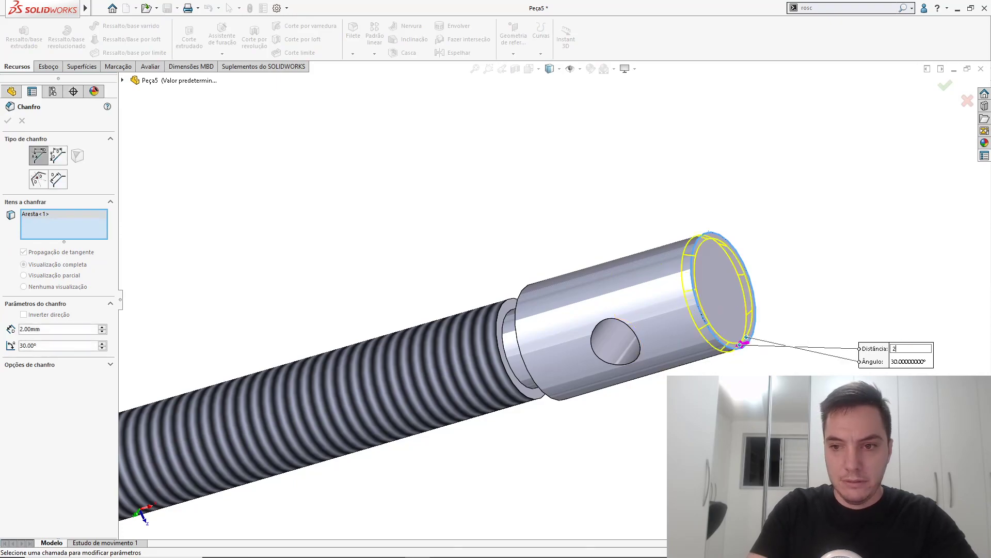
pyautogui.press('Return')
pyautogui.scroll(5, 628, 277)
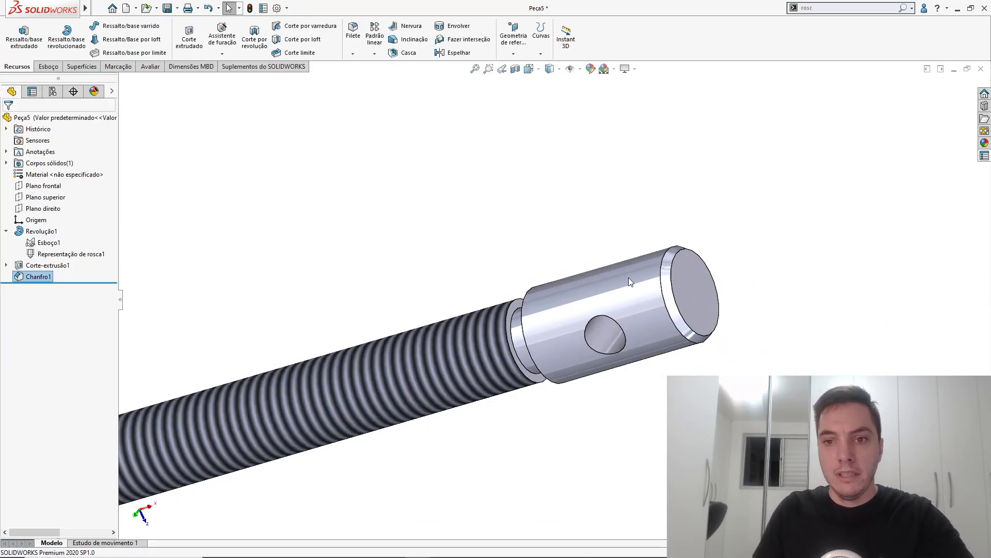
pyautogui.moveTo(494, 305); pyautogui.dragTo(560, 273, button='middle')
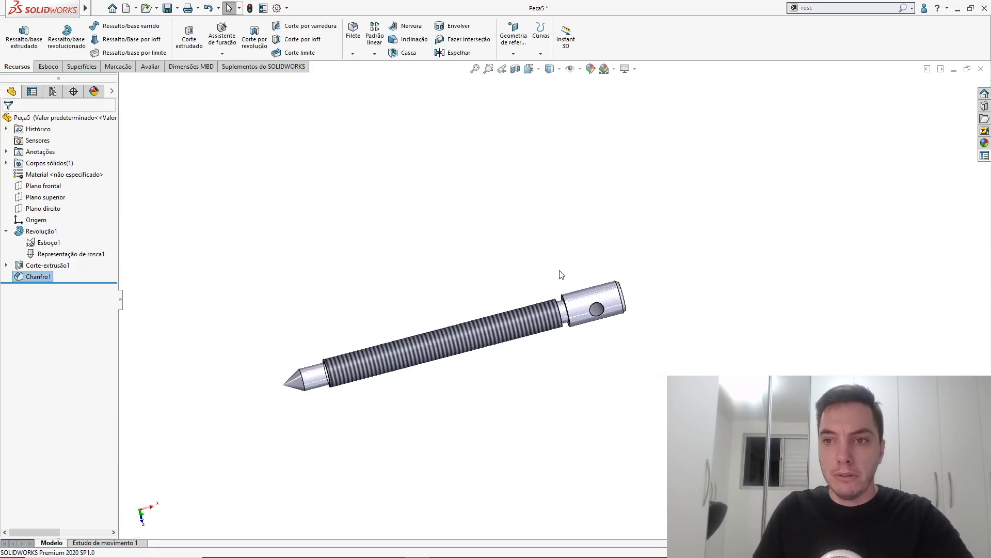
# Fill in the part's custom properties with Código 0105 and Denominação Parafuso.
pyautogui.click(985, 155)
pyautogui.click(798, 149)
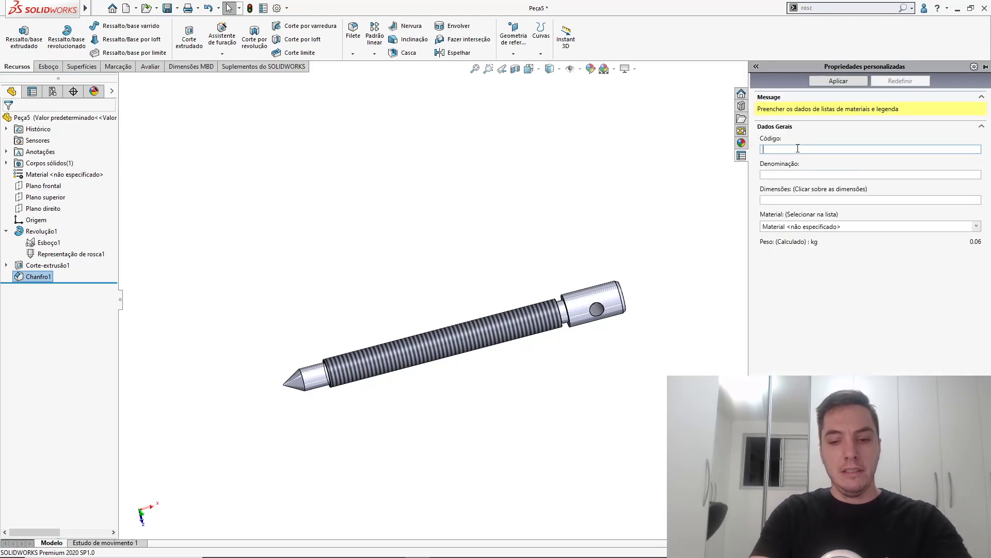
pyautogui.write('0105')
pyautogui.press('Tab')
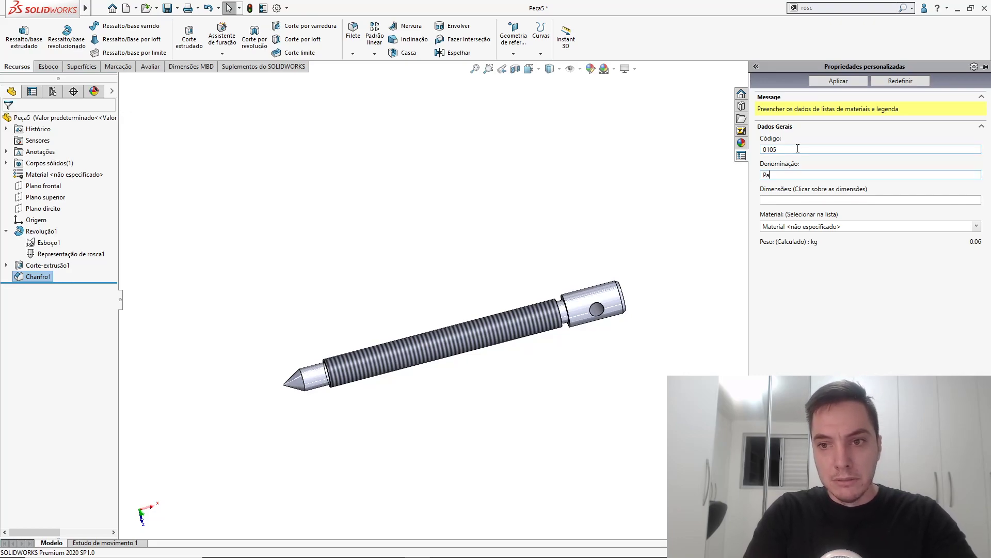
pyautogui.press('Tab')
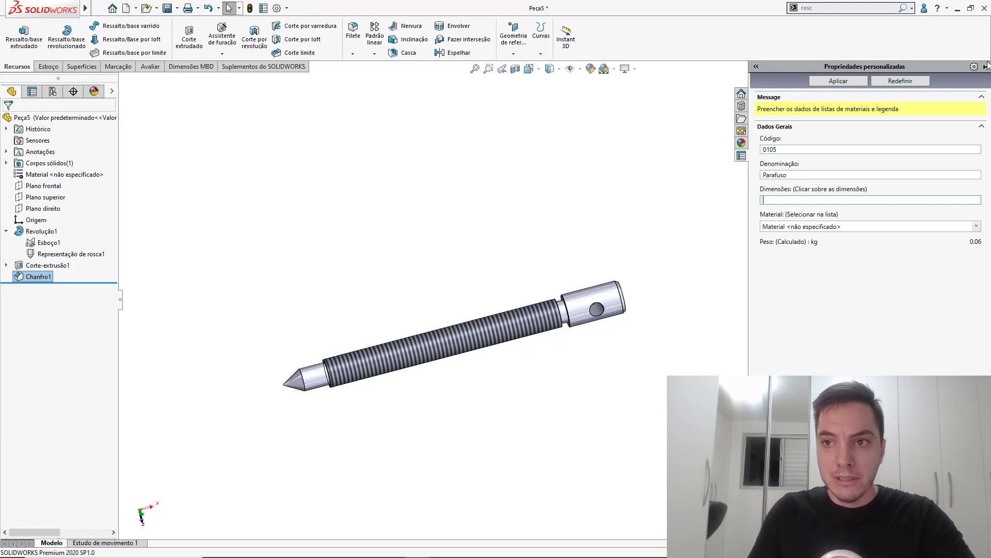
pyautogui.click(986, 67)
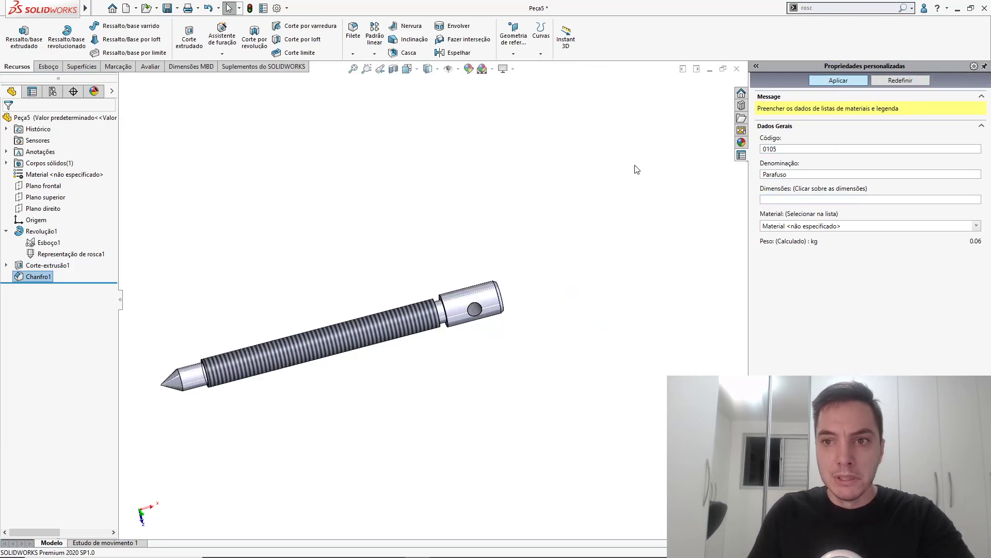
# Fill the Dimensões property with 22,00 x 230,00 from the model's head diameter and overall length dimensions, and apply it.
pyautogui.scroll(-5, 316, 345)
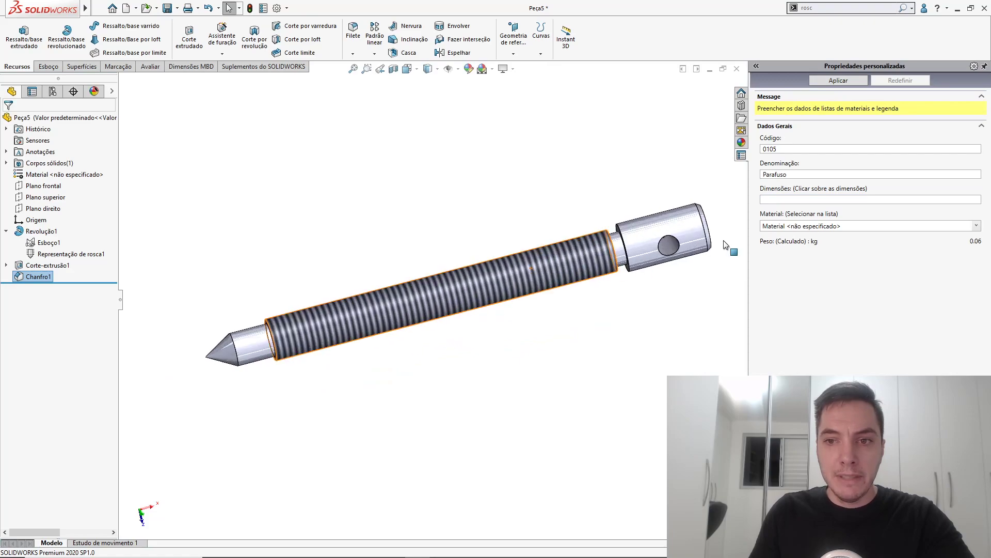
pyautogui.click(775, 201)
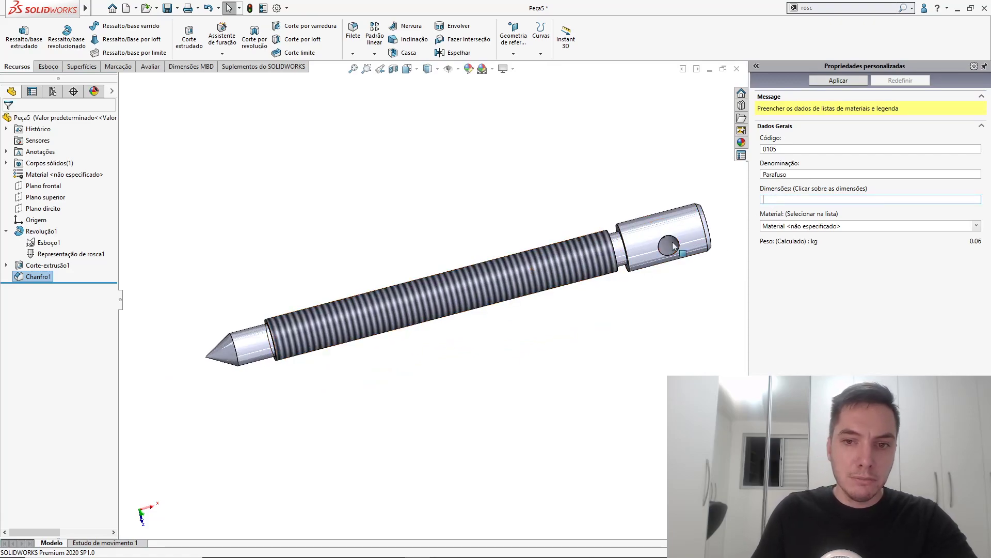
pyautogui.doubleClick(652, 239)
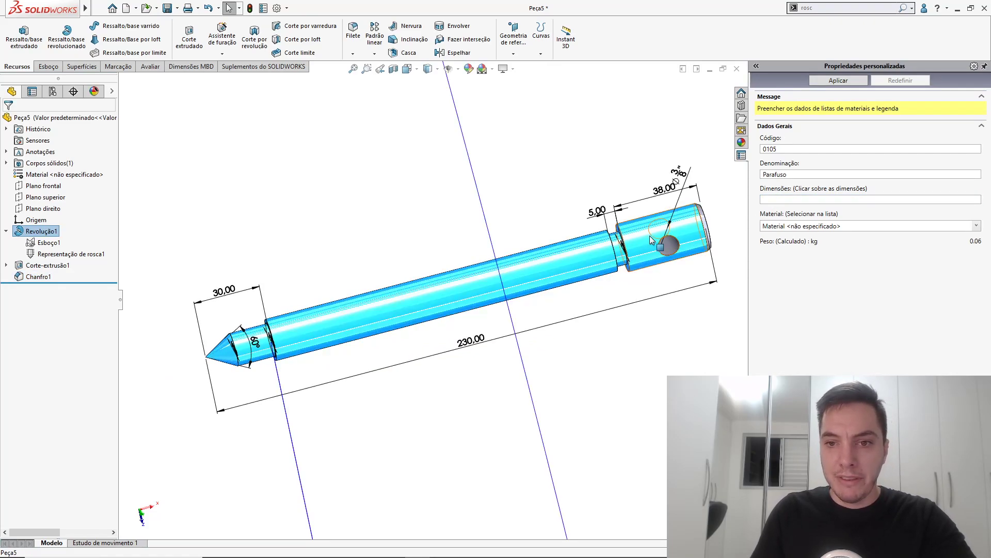
pyautogui.scroll(4, 640, 238)
pyautogui.moveTo(632, 233); pyautogui.dragTo(643, 231, button='middle')
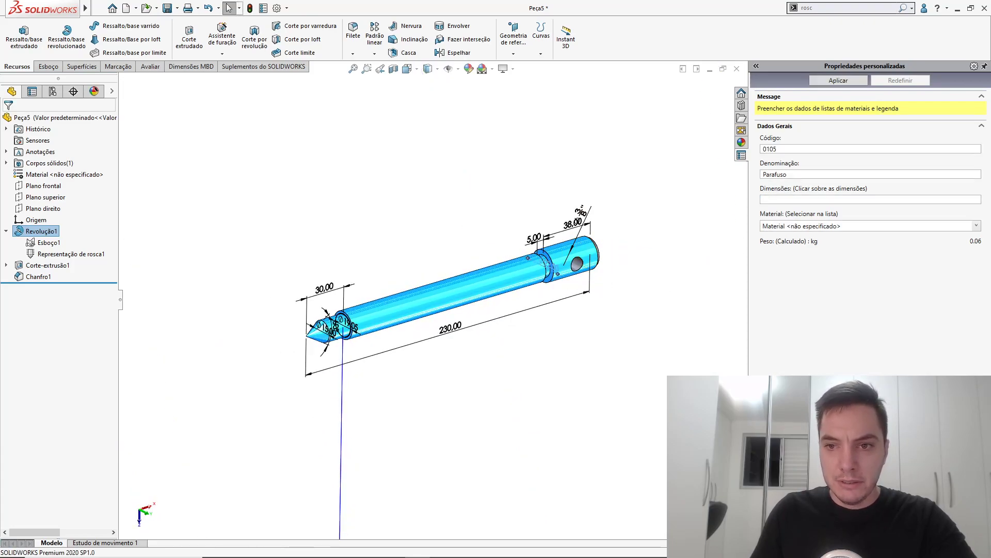
pyautogui.click(815, 201)
pyautogui.click(548, 268)
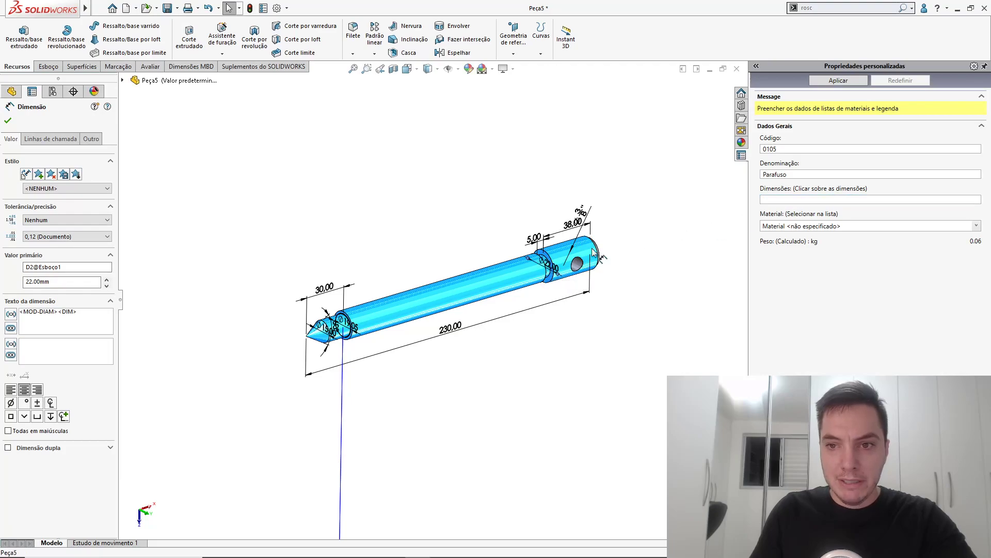
pyautogui.click(789, 200)
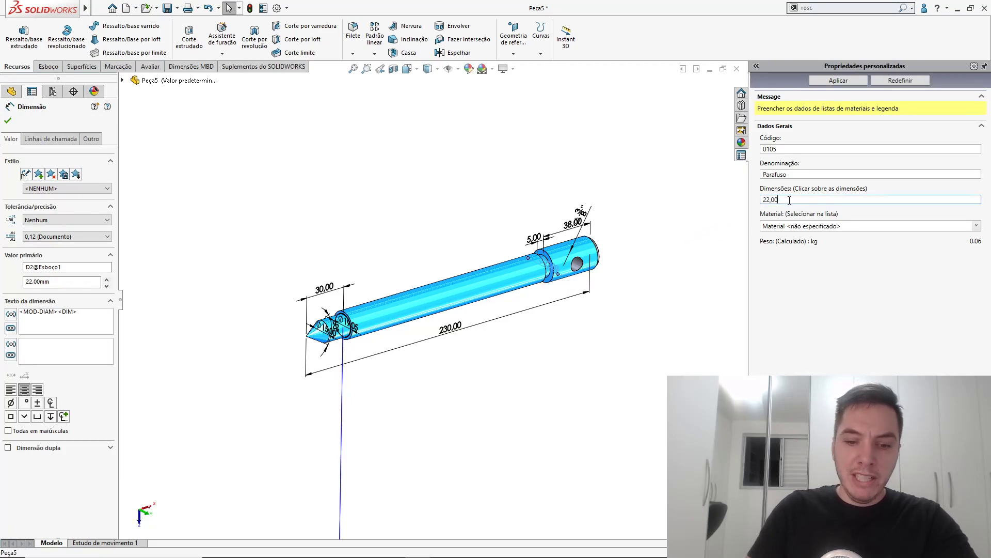
pyautogui.write('x')
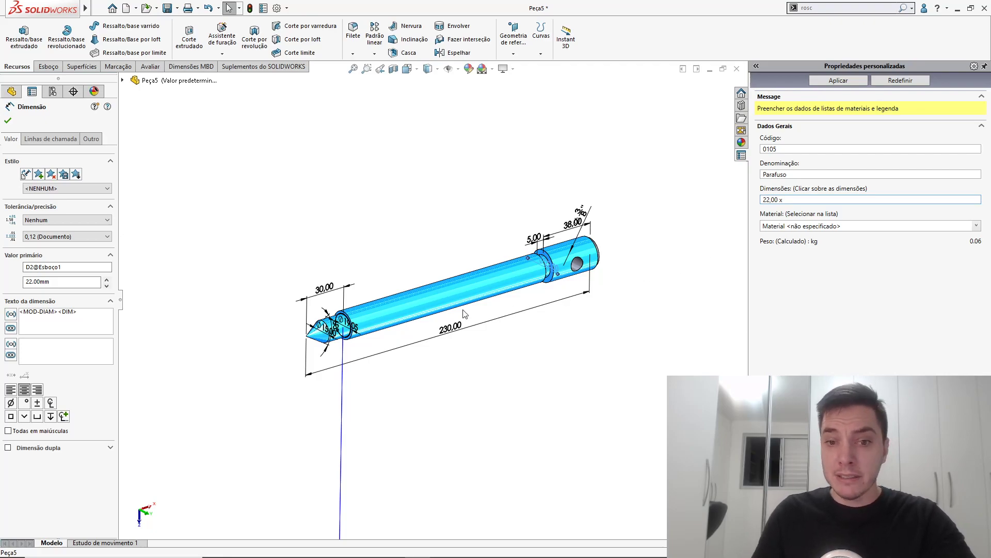
pyautogui.click(455, 331)
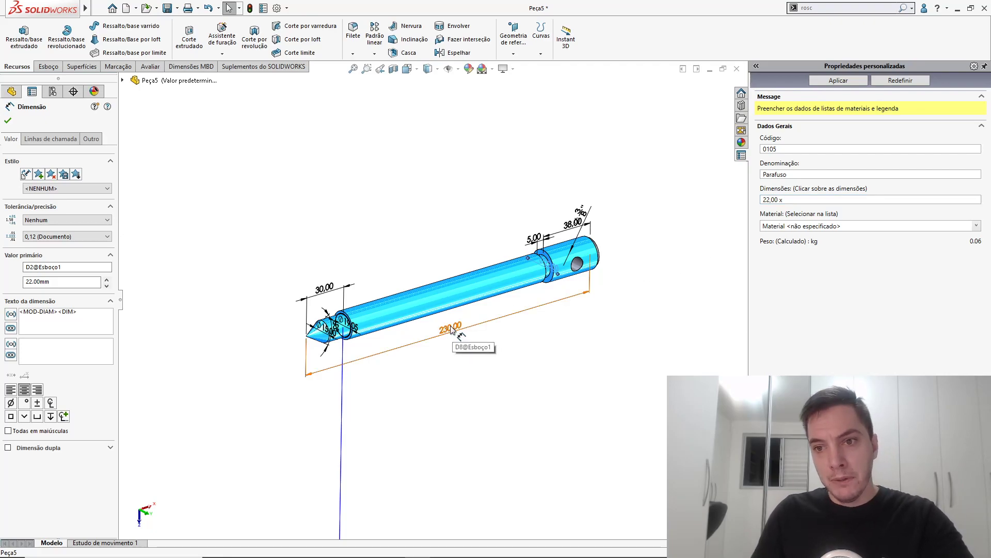
pyautogui.click(841, 81)
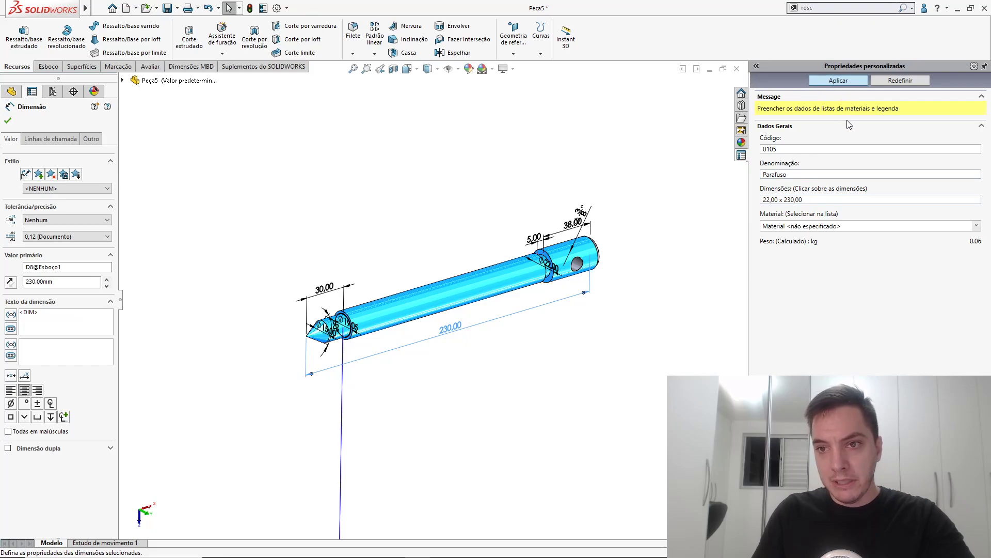
# Assign the material AISI 1020 from the Aço category of solidworks materials to the part.
pyautogui.click(977, 228)
pyautogui.click(805, 241)
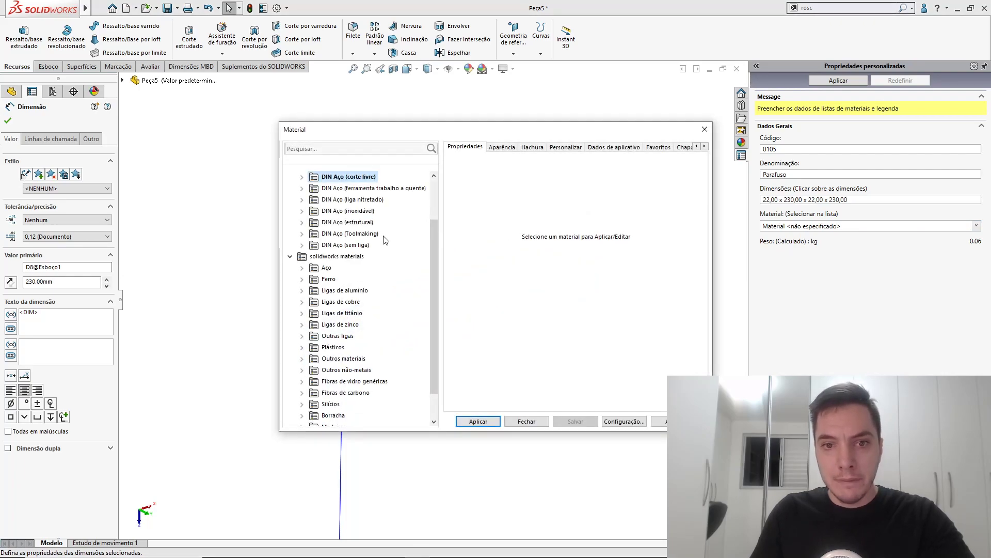
pyautogui.doubleClick(308, 268)
pyautogui.click(342, 246)
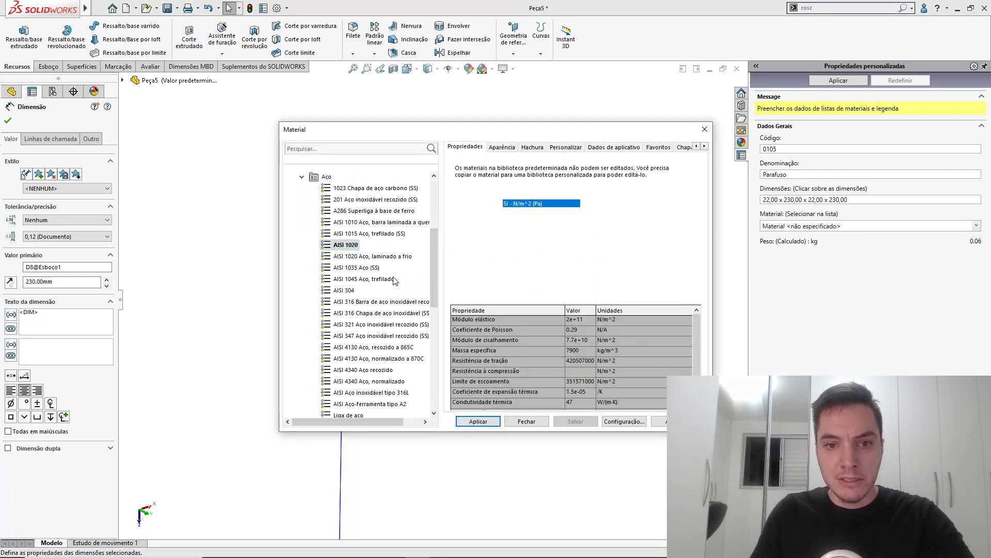
pyautogui.click(480, 420)
pyautogui.click(527, 421)
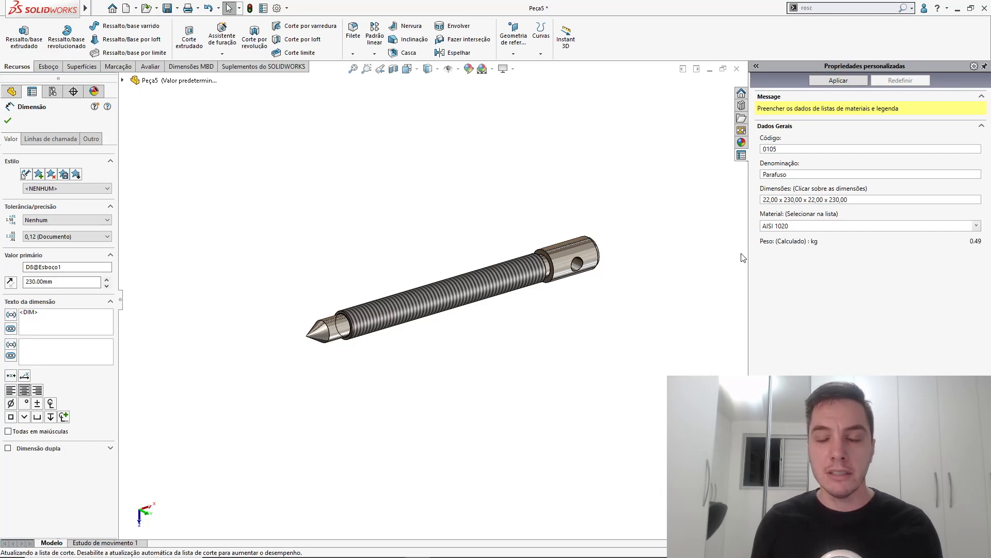
# Save the part as "extrator - Parafuso" in the folder 11 - Peças do extrator.
pyautogui.click(641, 242)
pyautogui.hotkey('ctrl', 's')
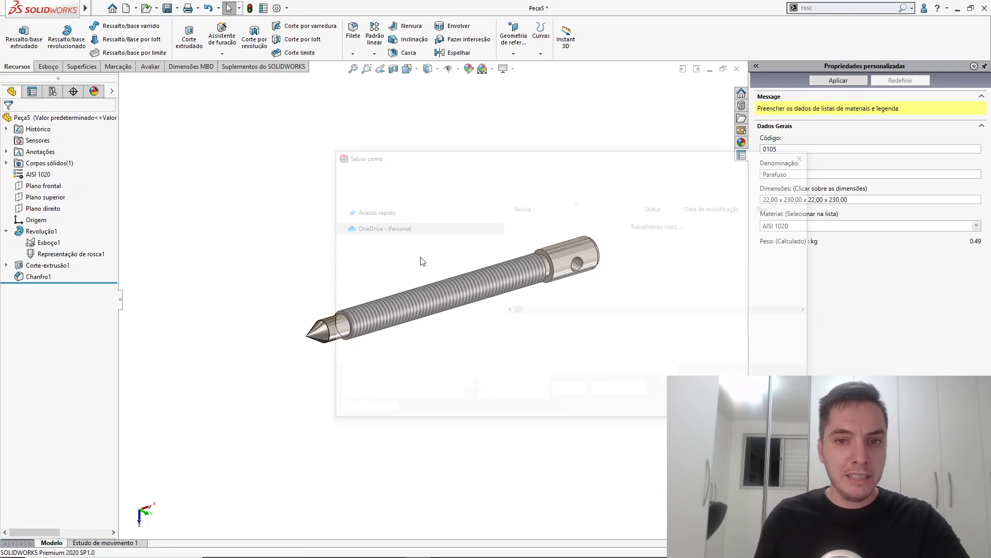
pyautogui.write('e')
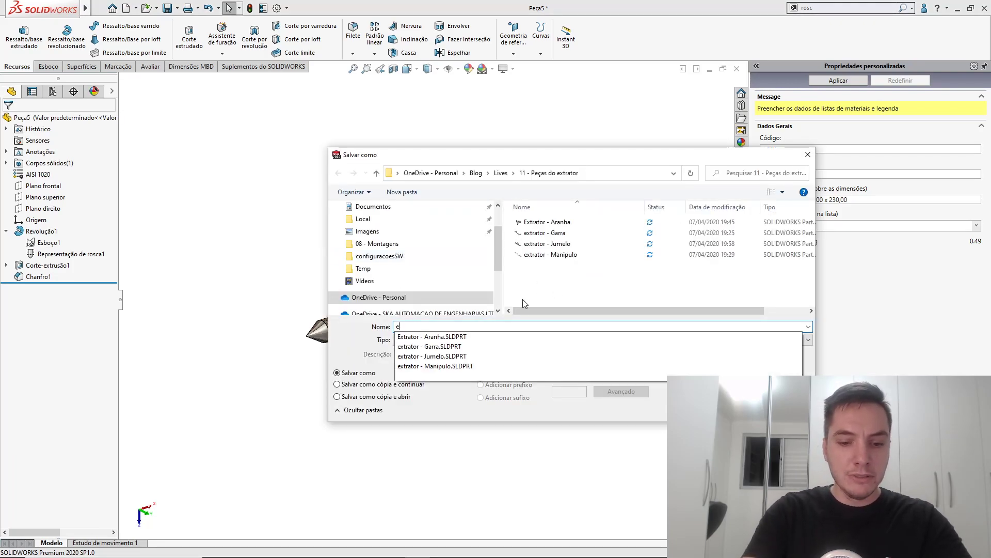
pyautogui.write('xtrator -')
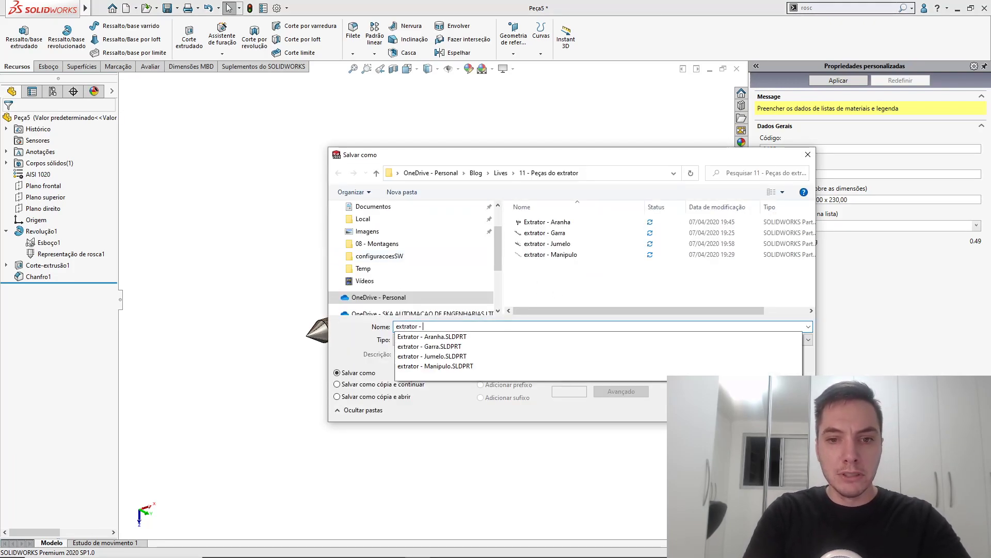
pyautogui.write(' Parafuso')
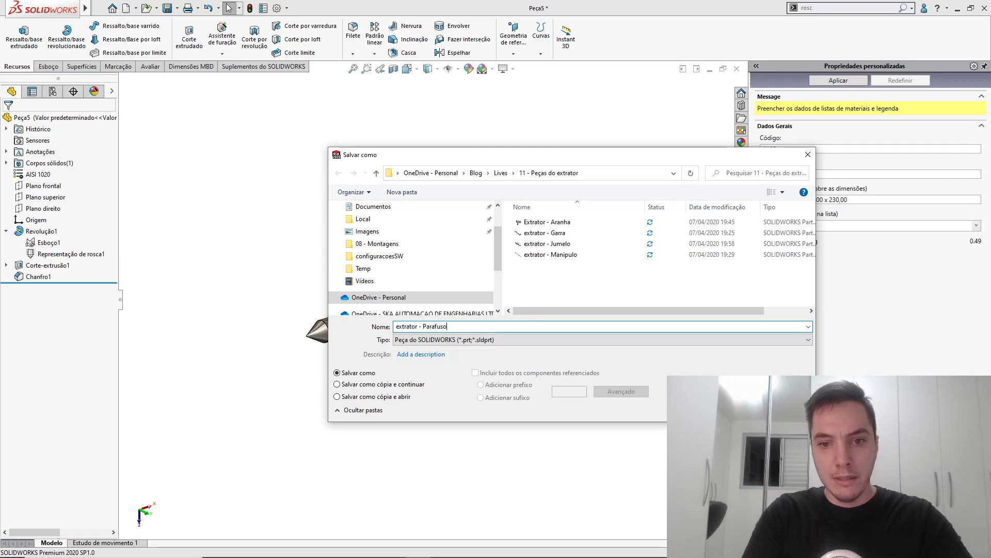
pyautogui.press('Return')
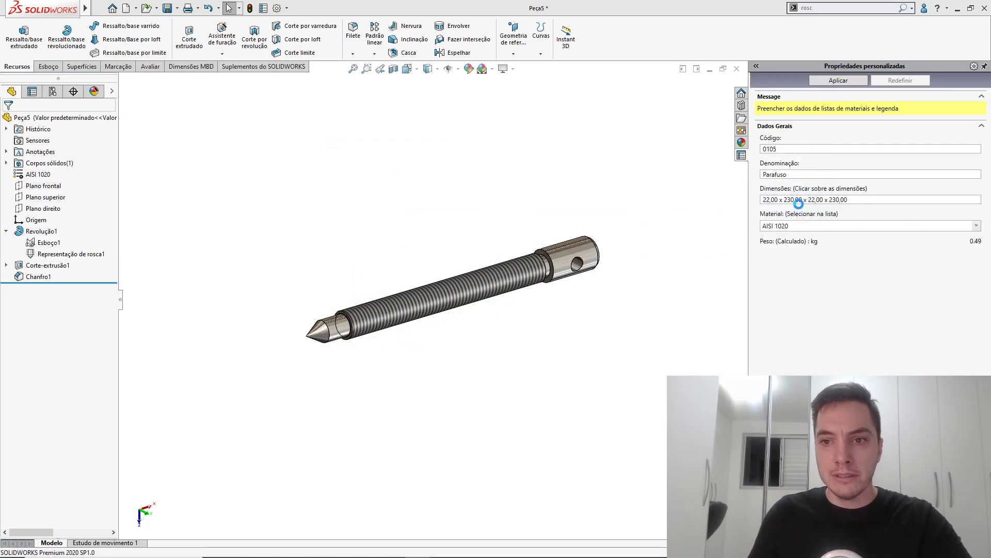
# Set the overall length dimension of the spindle's revolved body to 180 mm and rebuild the part.
pyautogui.click(433, 293)
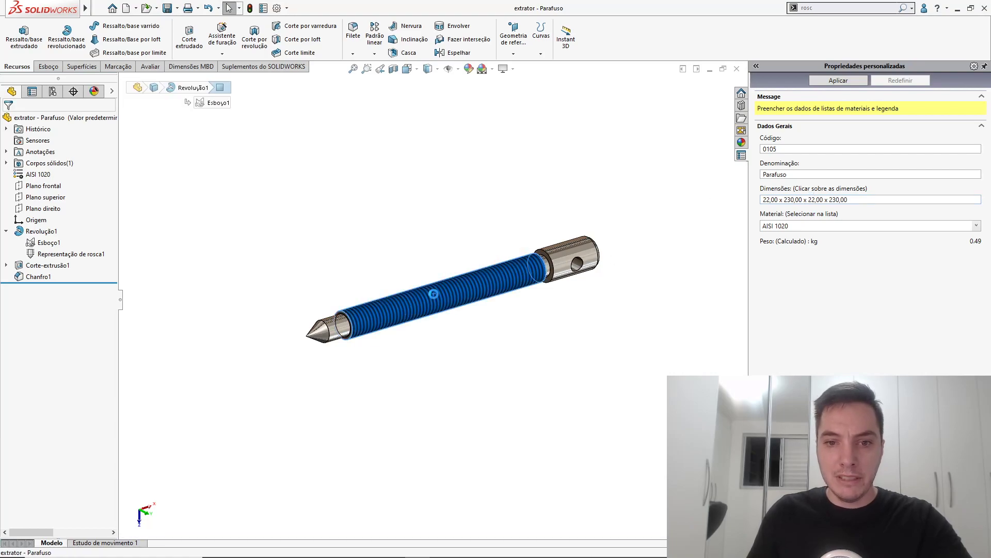
pyautogui.doubleClick(433, 293)
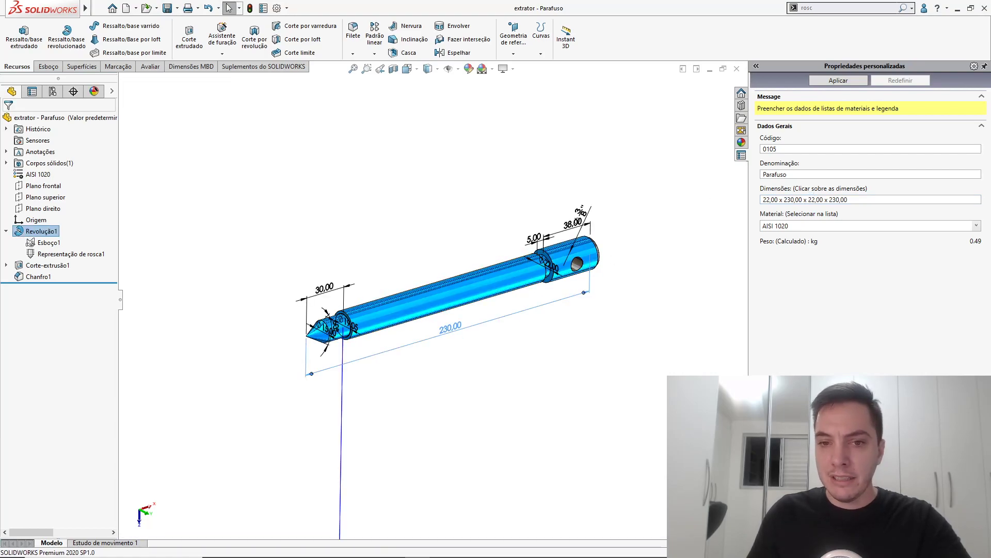
pyautogui.doubleClick(449, 327)
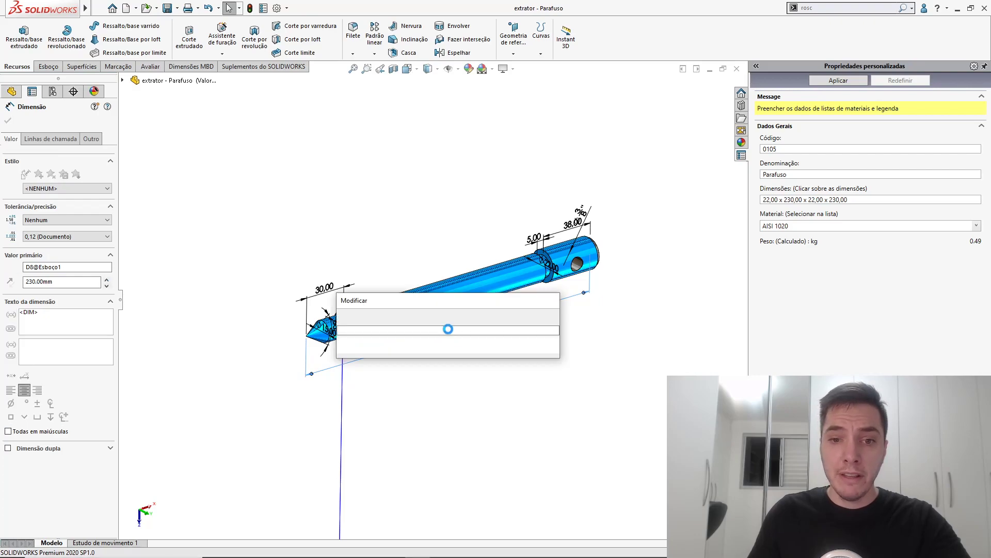
pyautogui.write('180')
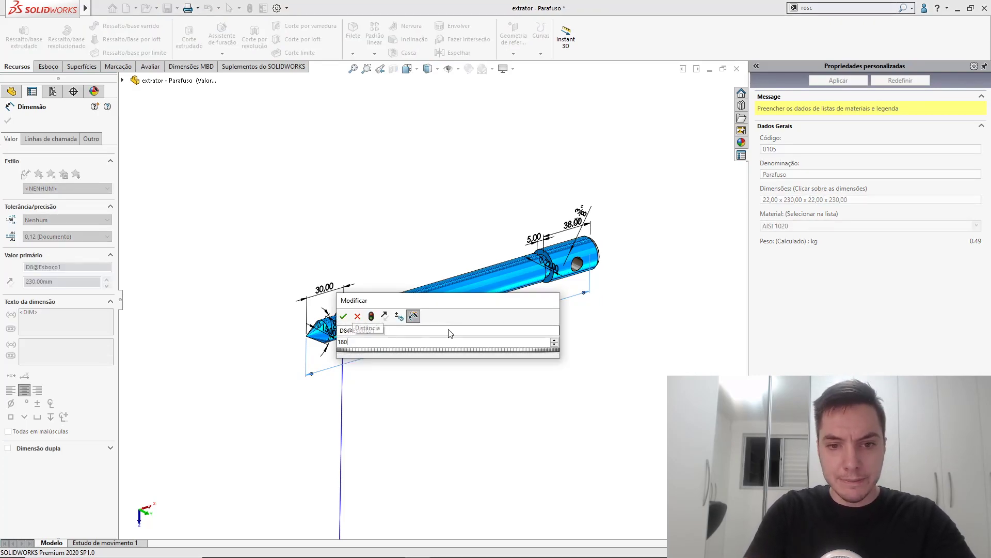
pyautogui.press('Return')
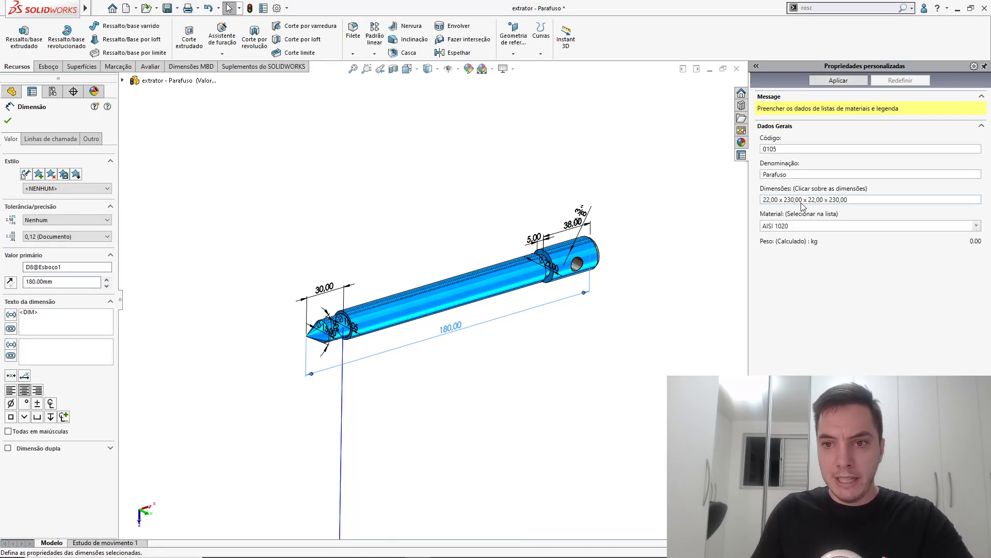
pyautogui.click(611, 249)
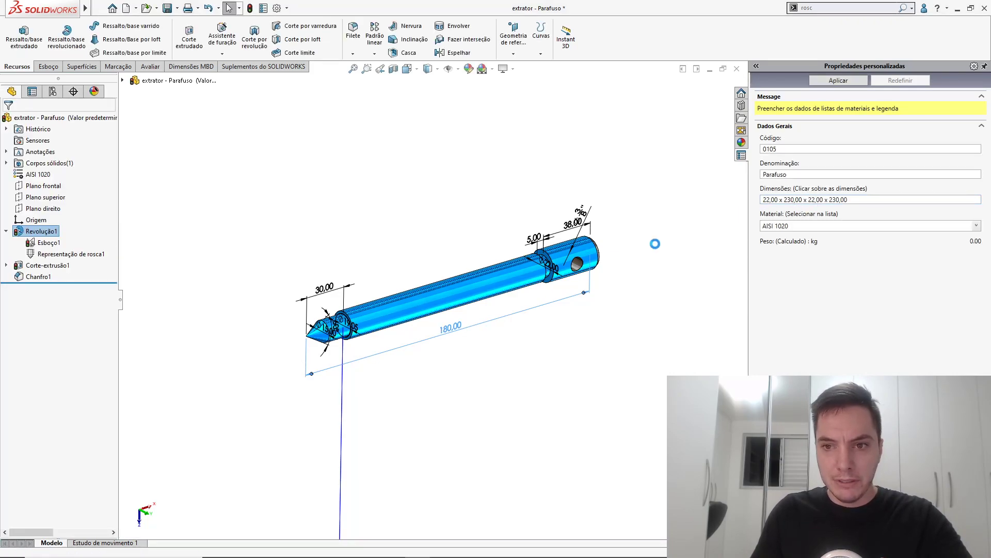
pyautogui.click(671, 242)
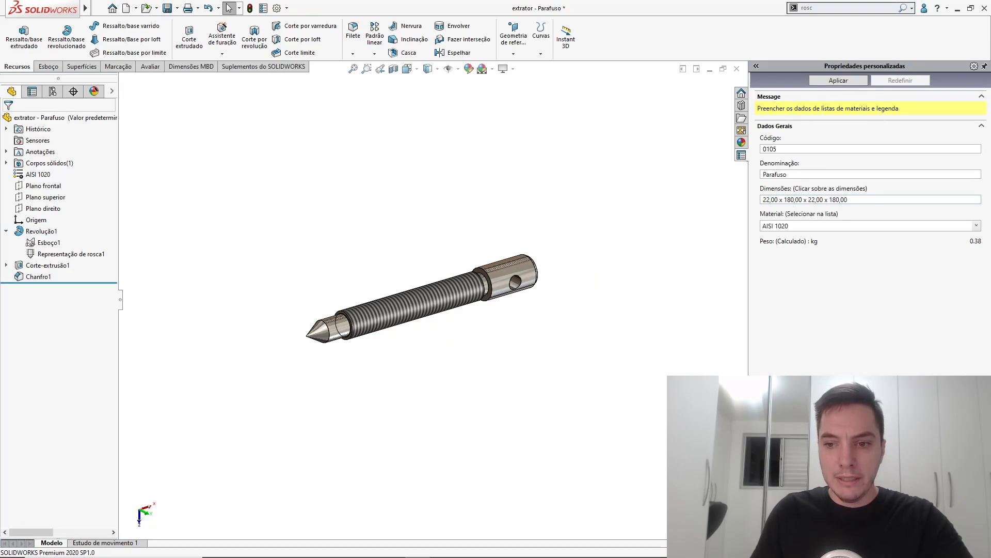
# Review the custom properties and their evaluated values in the part's file summary information.
pyautogui.click(974, 67)
pyautogui.click(567, 314)
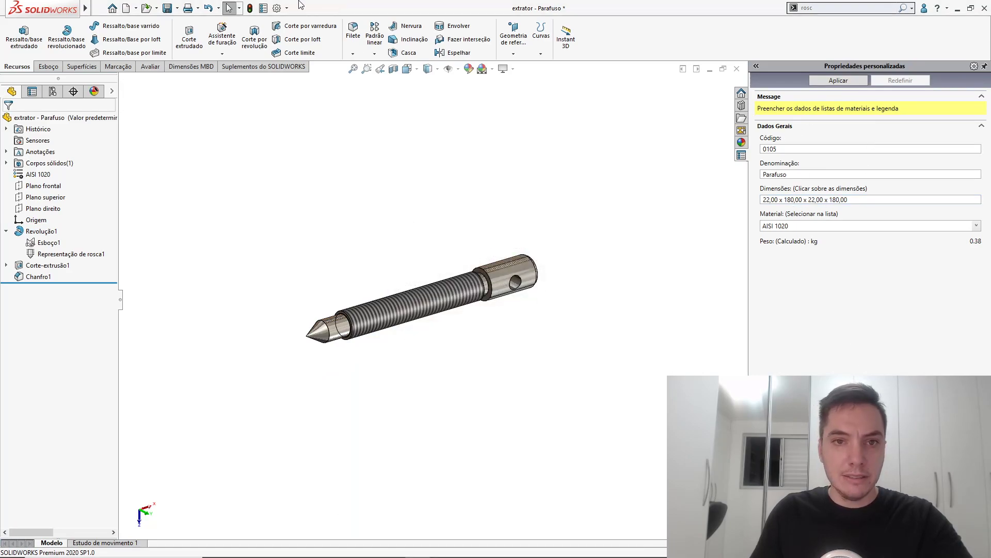
pyautogui.click(262, 8)
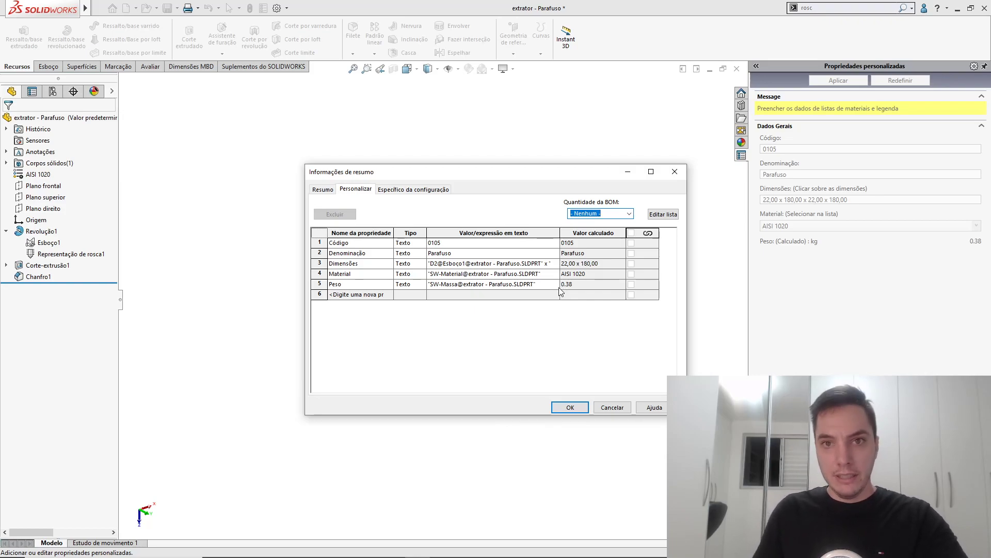
pyautogui.click(572, 409)
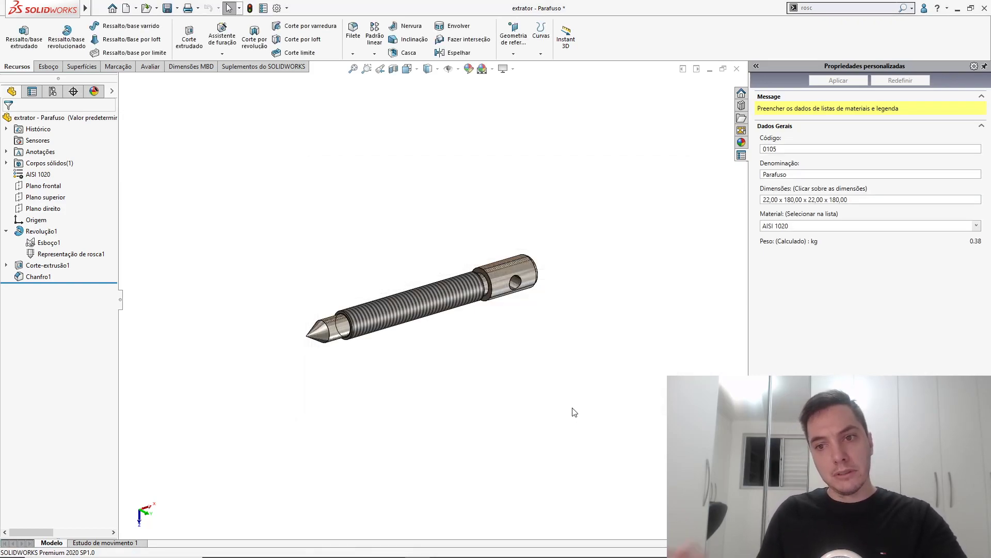